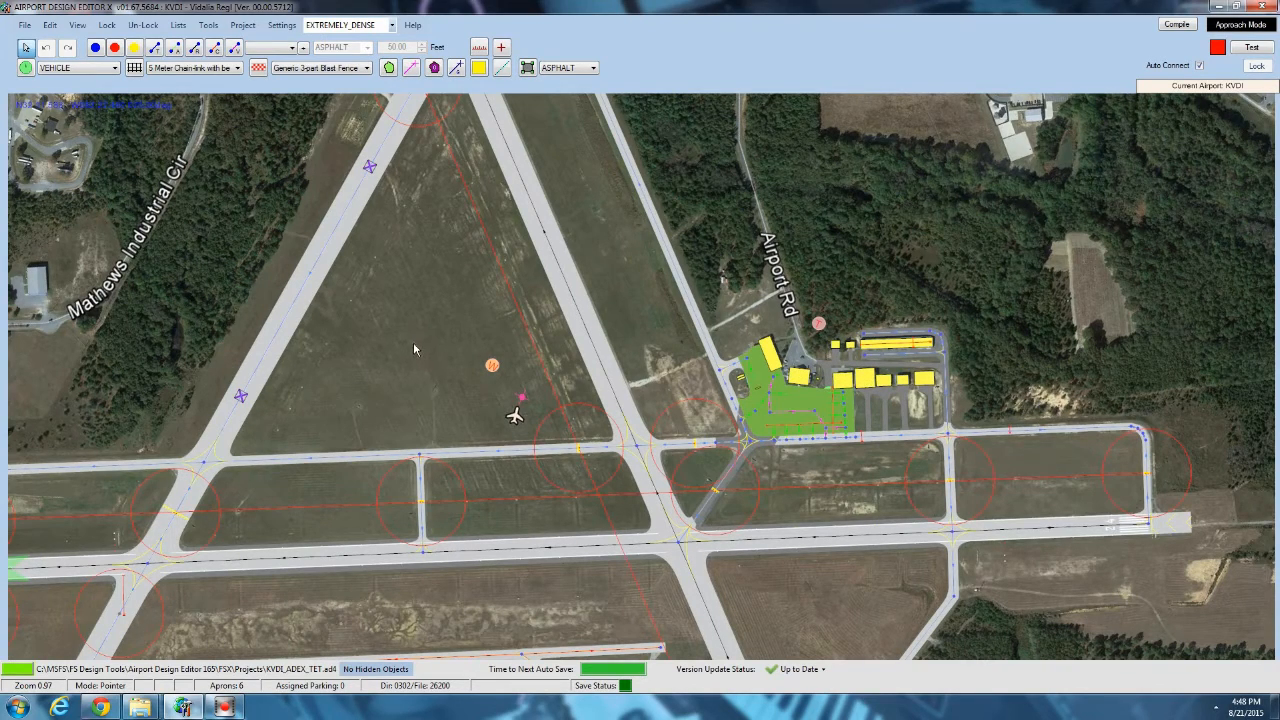
# Inspect the custom ground polygons covering the main apron and its adjoining sections, selecting each one in turn.
pyautogui.moveTo(461, 371); pyautogui.dragTo(540, 280)
pyautogui.scroll(-1, 540, 281)
pyautogui.moveTo(873, 281); pyautogui.dragTo(688, 282)
pyautogui.scroll(5, 688, 282)
pyautogui.scroll(7, 685, 310)
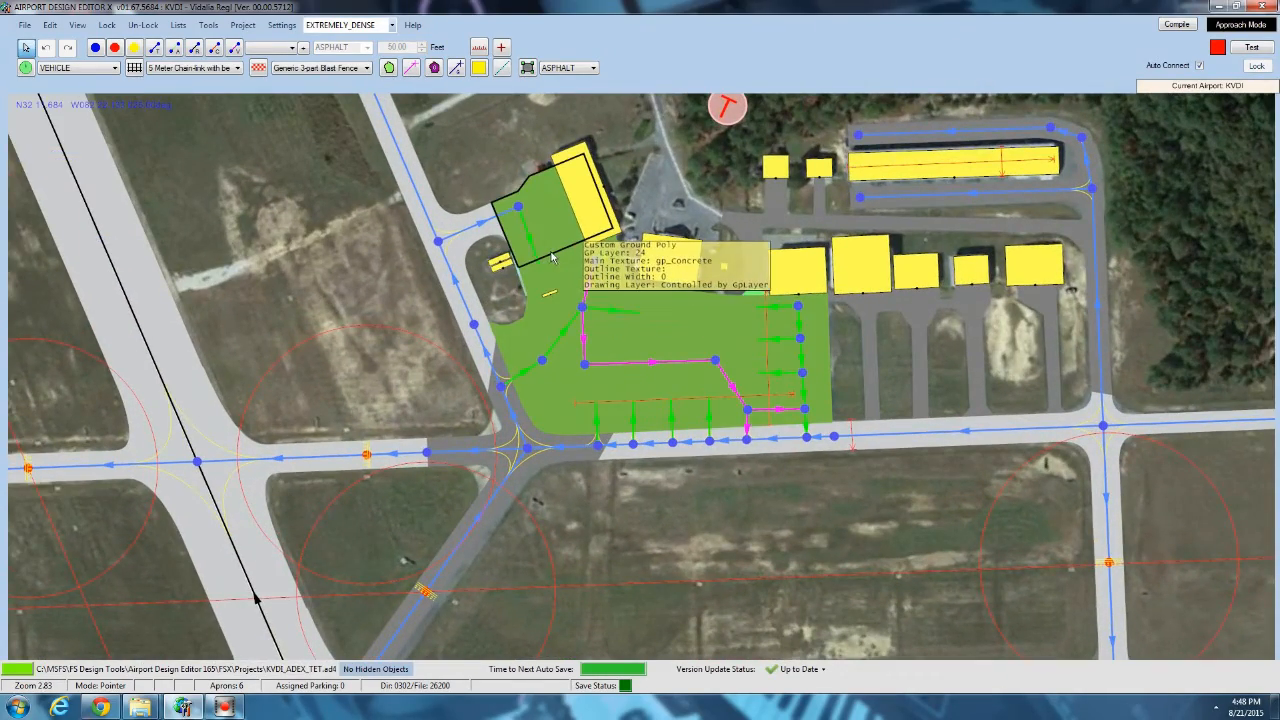
pyautogui.scroll(2, 650, 340)
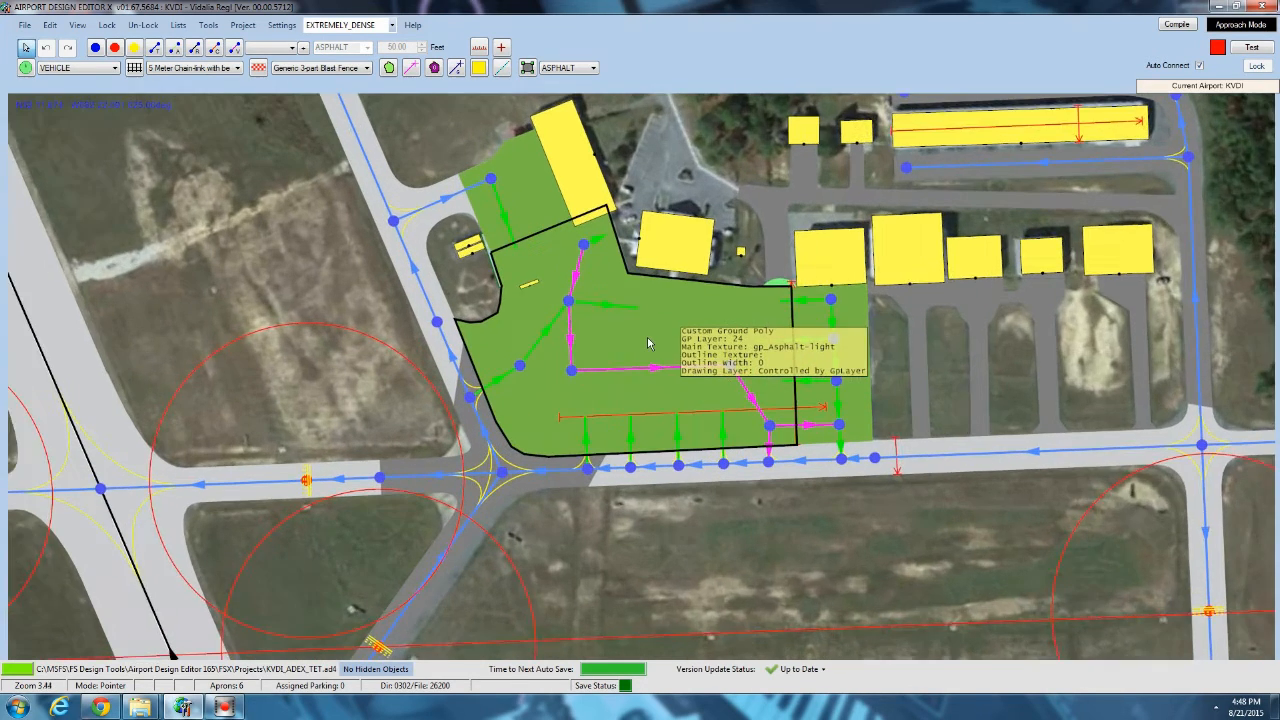
pyautogui.scroll(2, 648, 343)
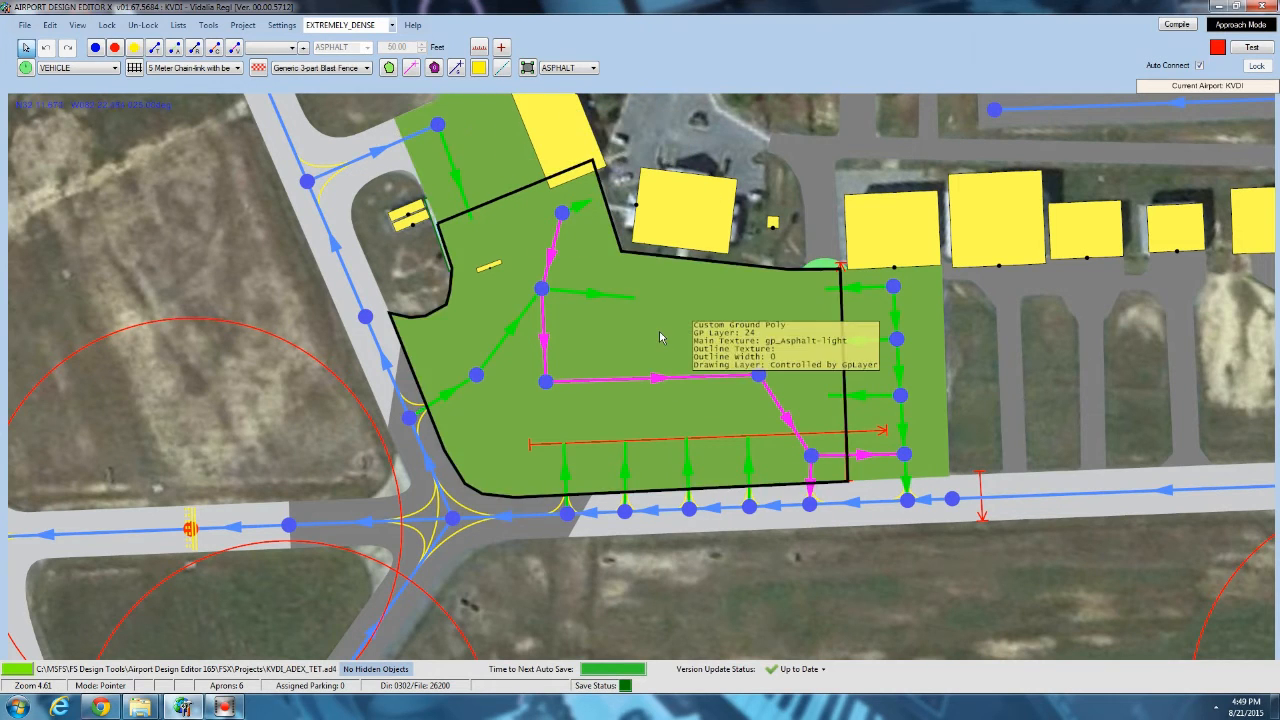
pyautogui.click(492, 172)
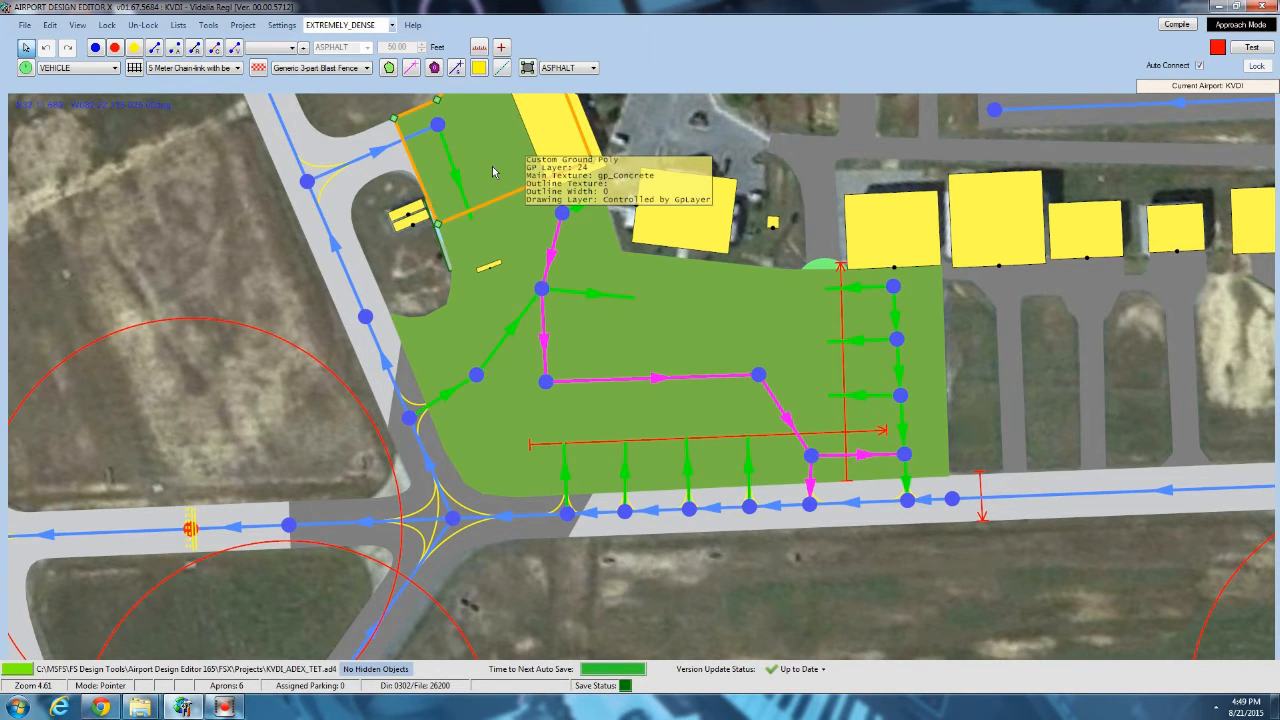
pyautogui.click(645, 318)
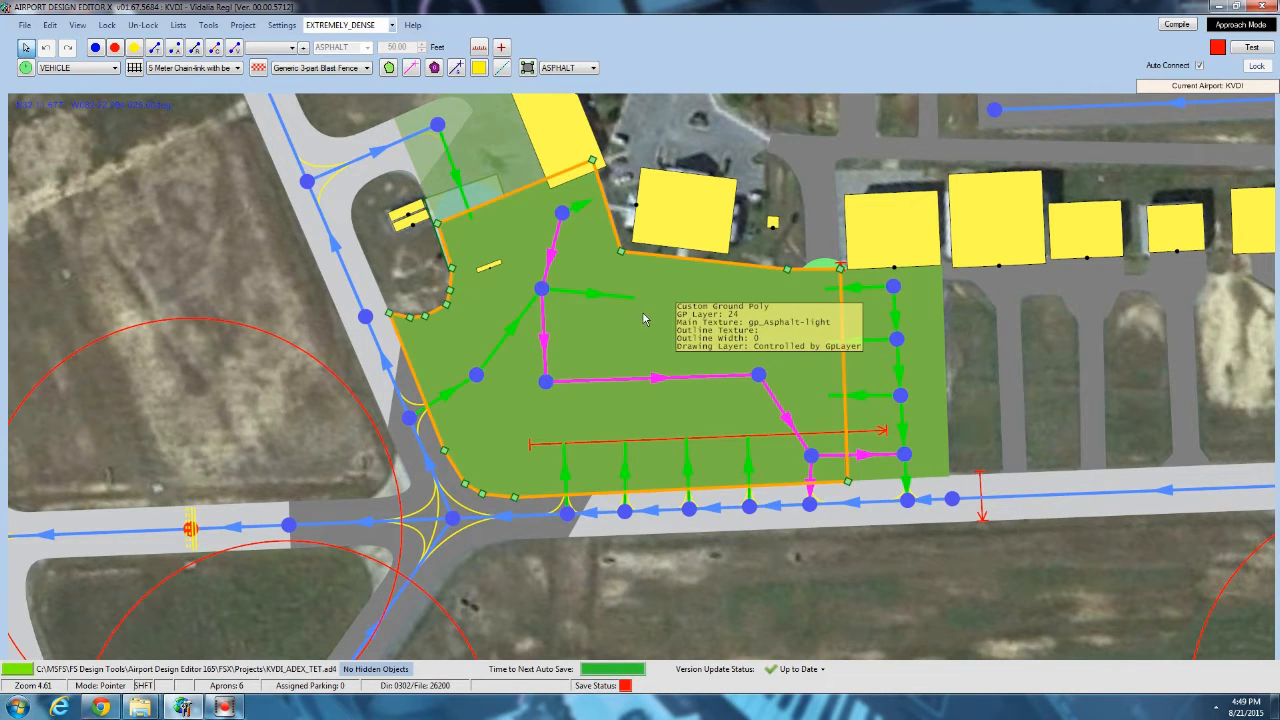
pyautogui.click(925, 323)
pyautogui.click(964, 366)
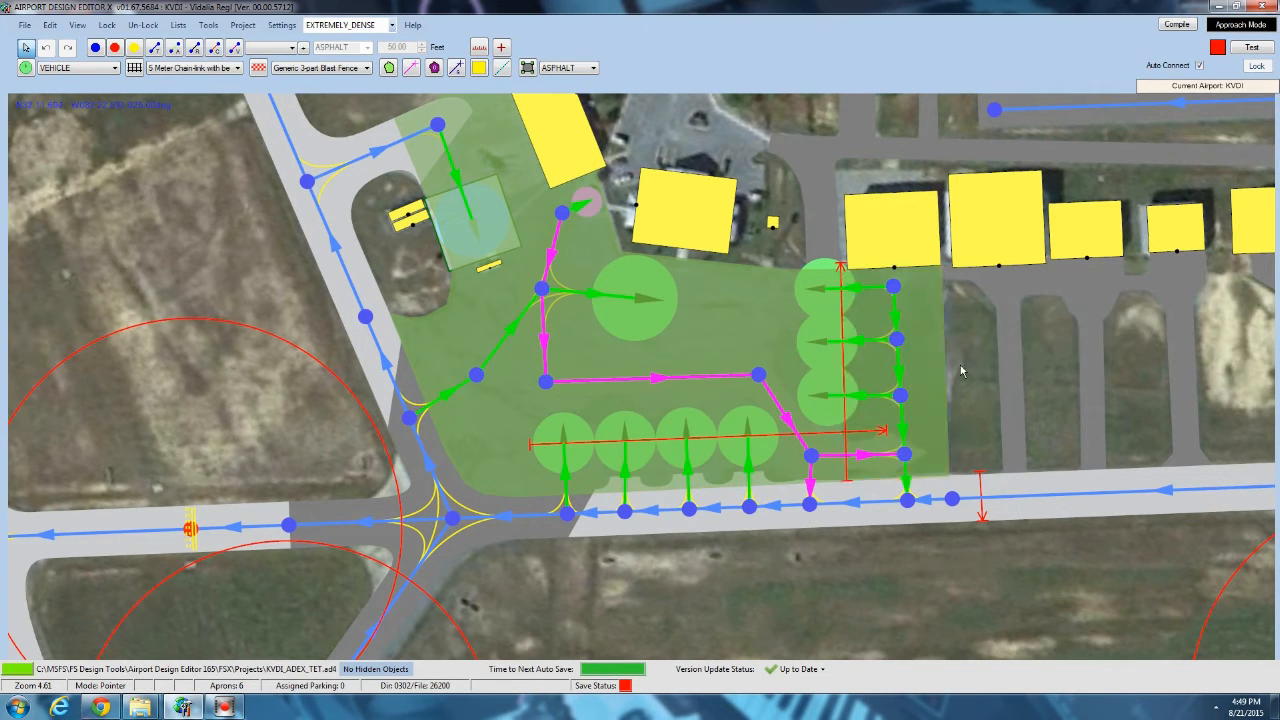
# Compare the row of four parking spots beside the taxiway with the markings in the aerial photo KVDI.jpg.
pyautogui.scroll(2, 643, 366)
pyautogui.scroll(2, 574, 506)
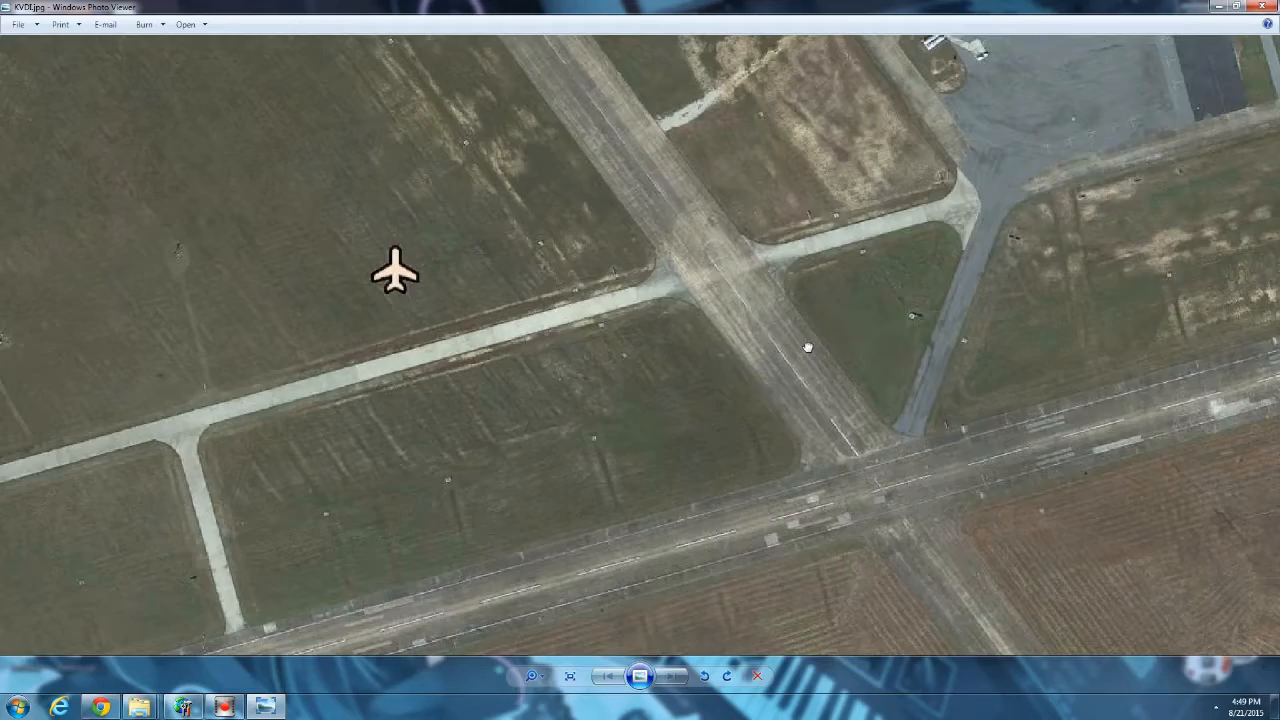
pyautogui.moveTo(808, 346); pyautogui.dragTo(332, 466)
pyautogui.scroll(3, 690, 210)
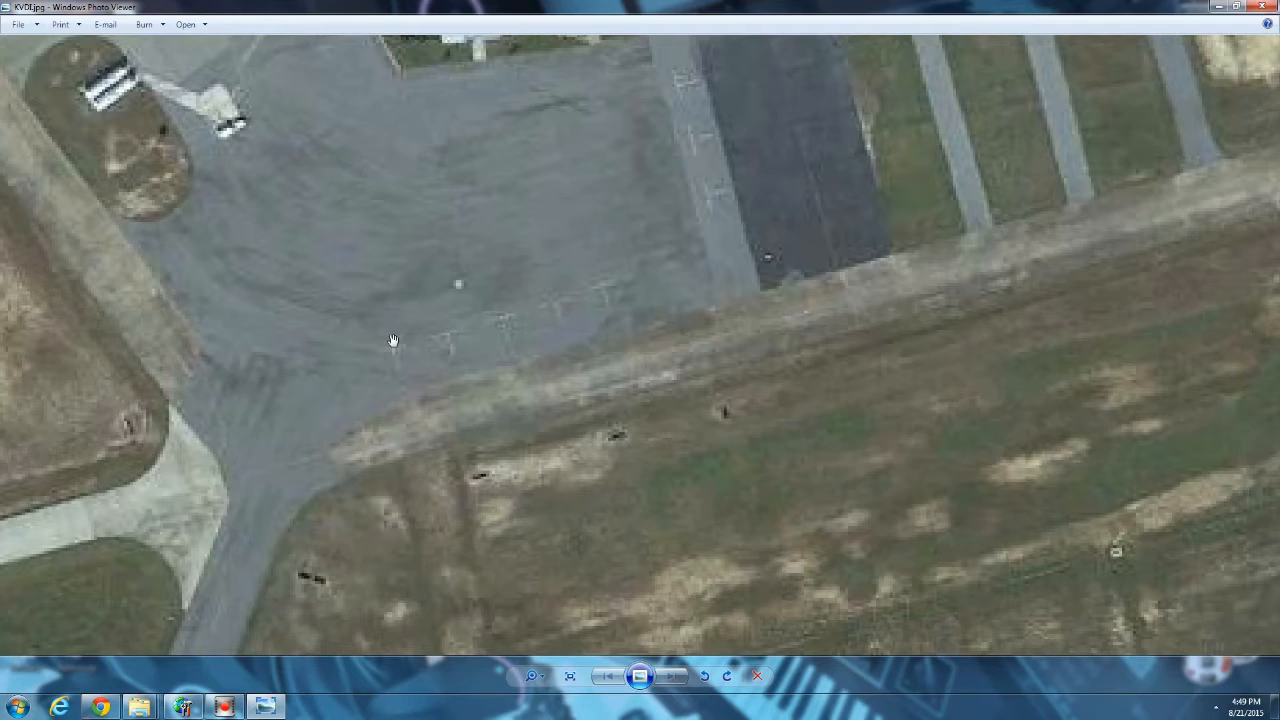
pyautogui.click(1220, 8)
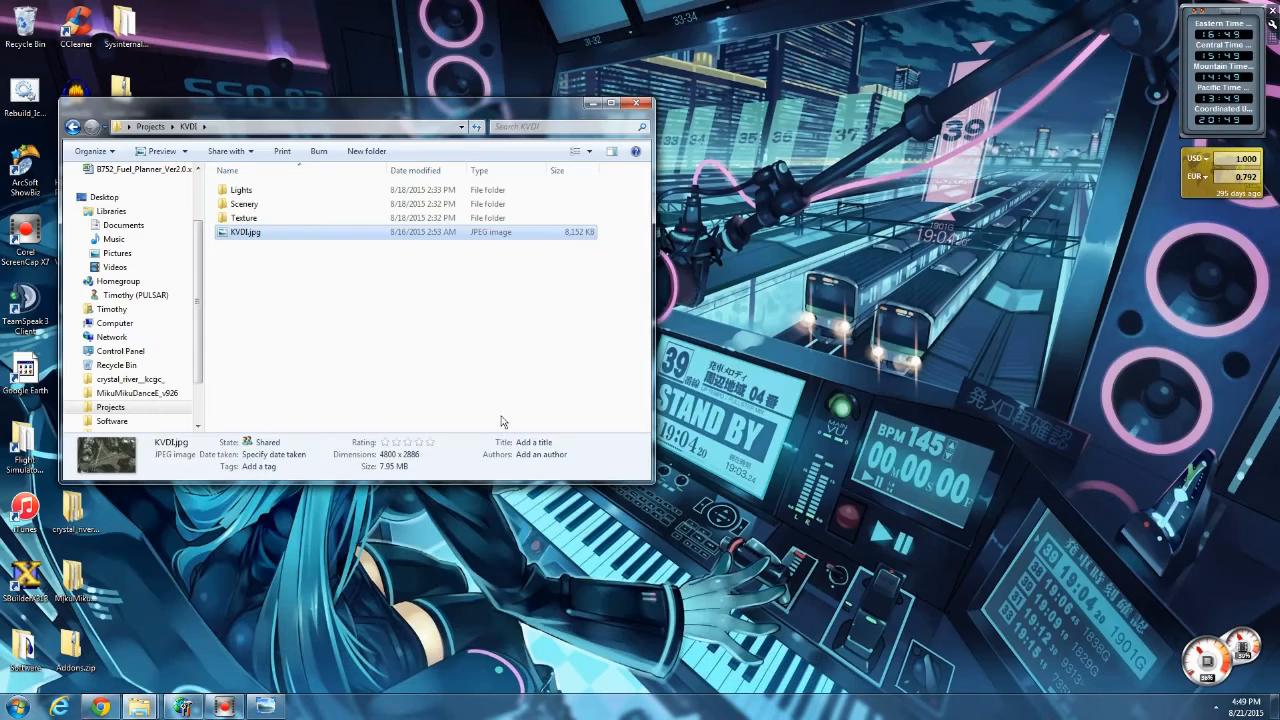
# Switch back to Airport Design Editor X and hide the GP objects.
pyautogui.click(182, 706)
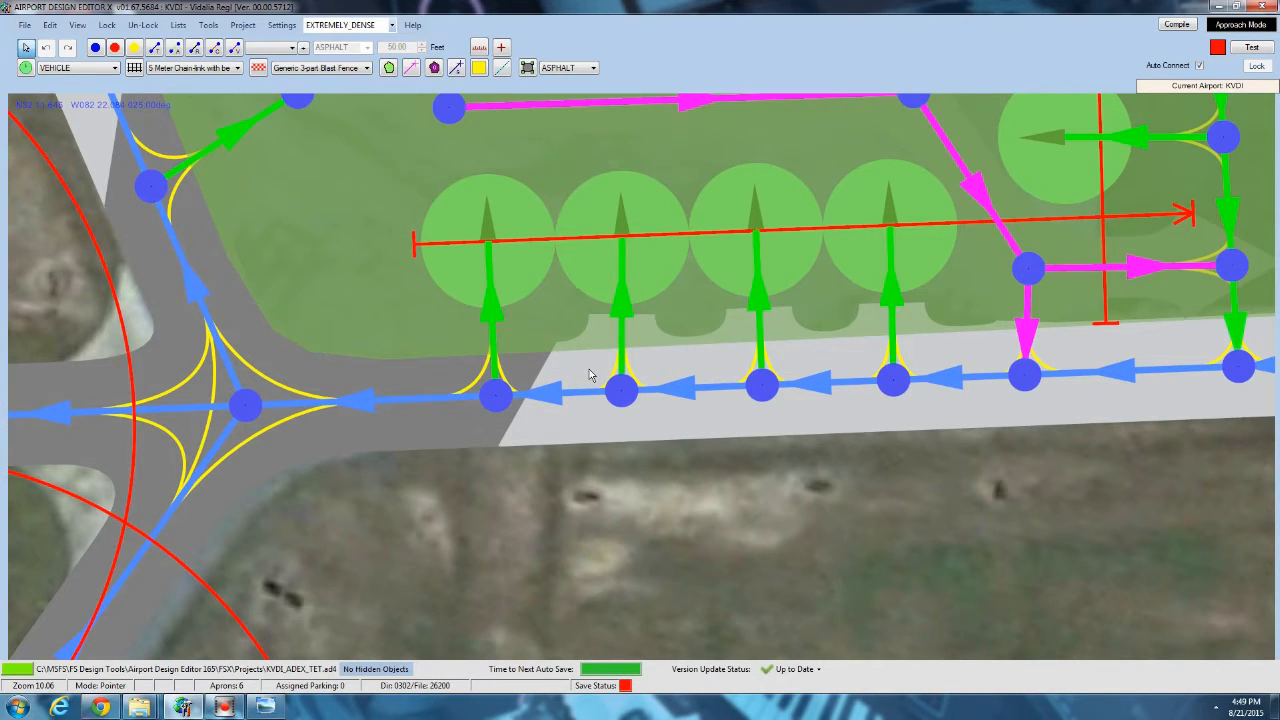
pyautogui.click(77, 25)
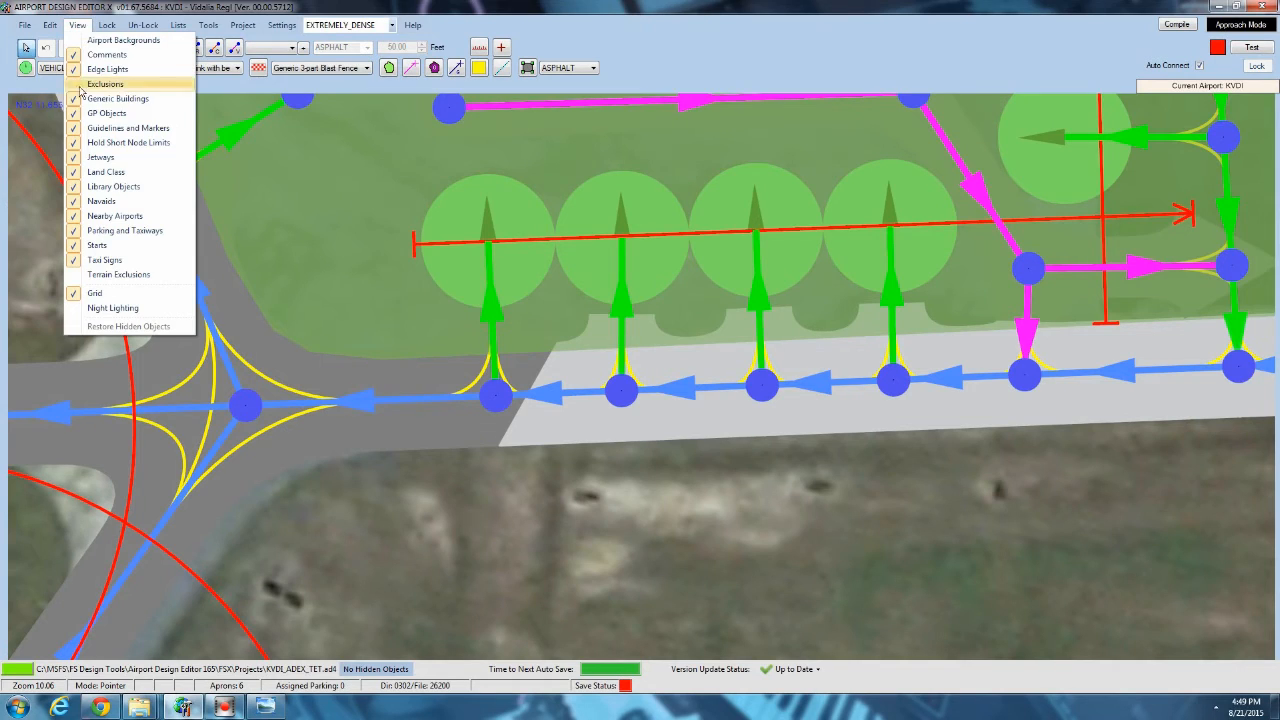
pyautogui.click(105, 113)
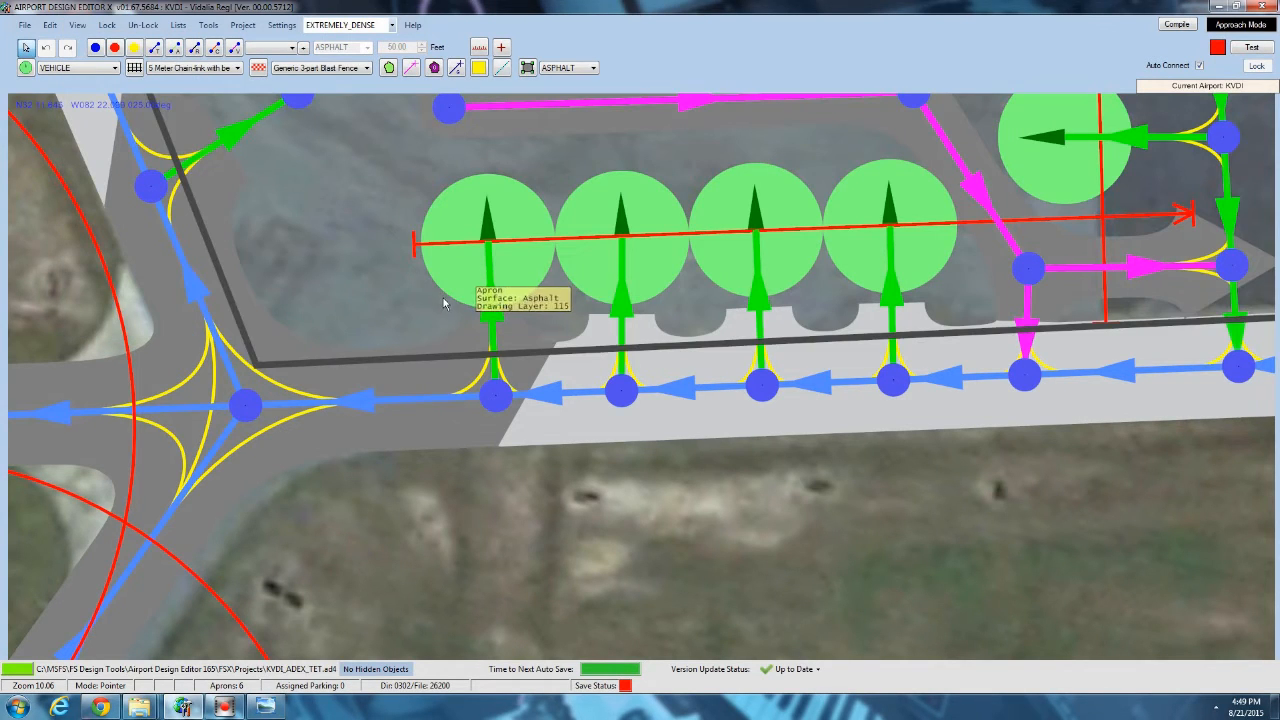
# Insert a node in each of the four parking links along the taxiway and move each node to its parking circle's edge.
pyautogui.click(174, 47)
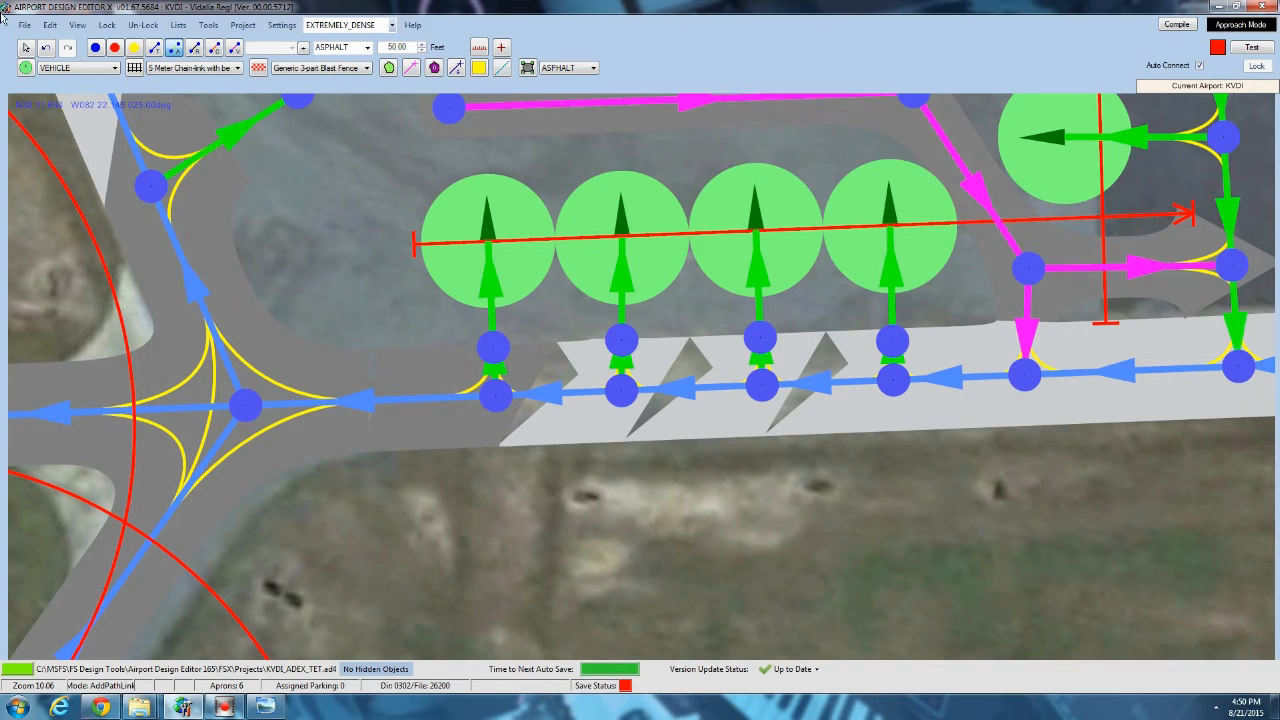
pyautogui.moveTo(497, 347); pyautogui.dragTo(498, 323)
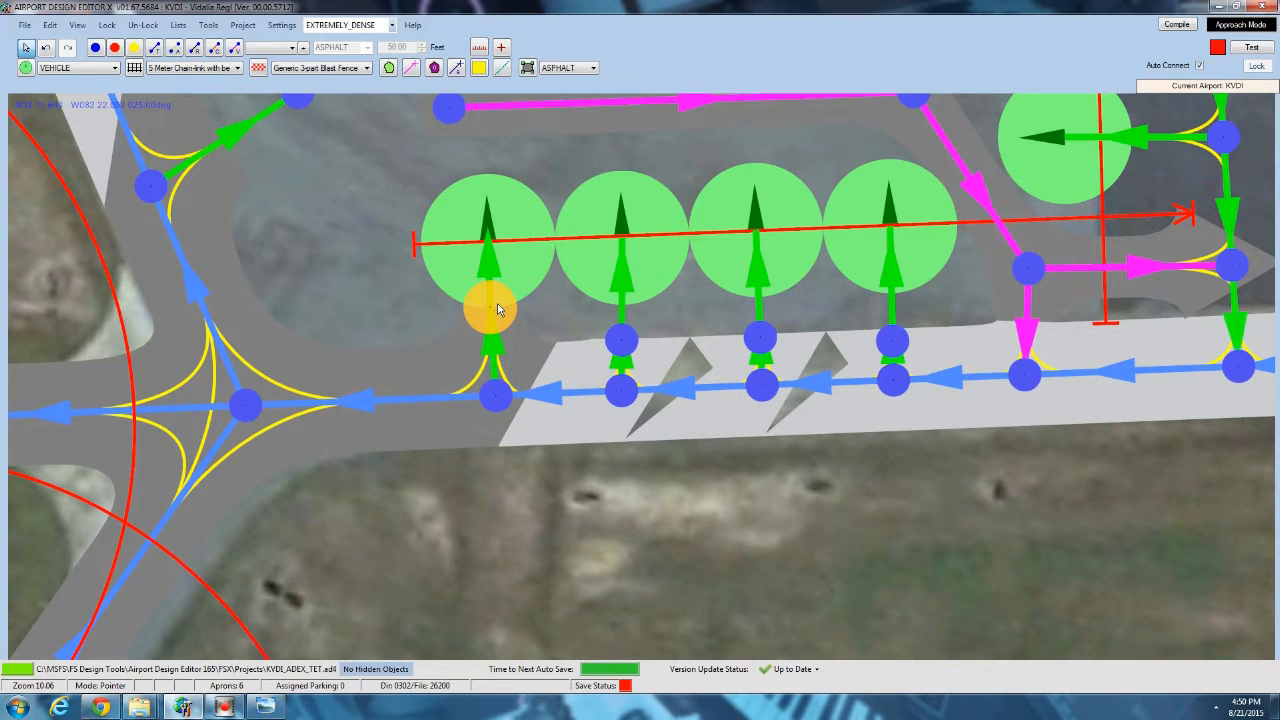
pyautogui.moveTo(618, 340); pyautogui.dragTo(622, 298)
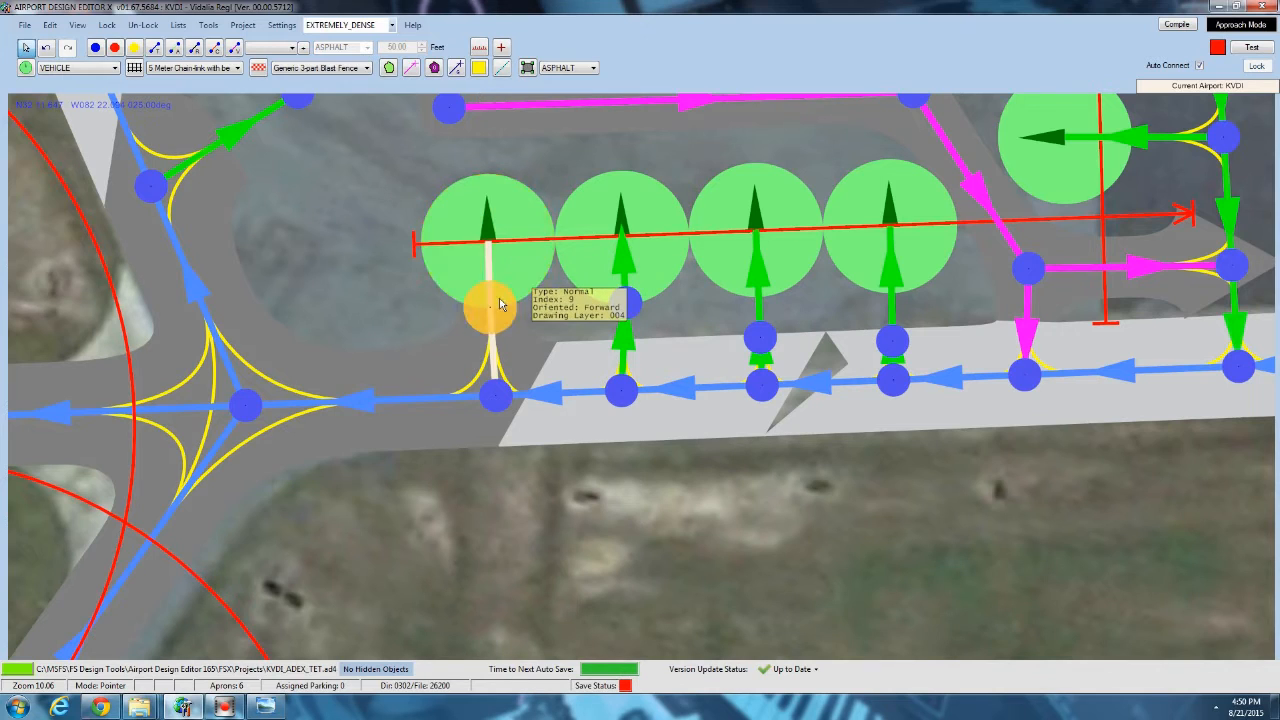
pyautogui.moveTo(758, 337); pyautogui.dragTo(767, 290)
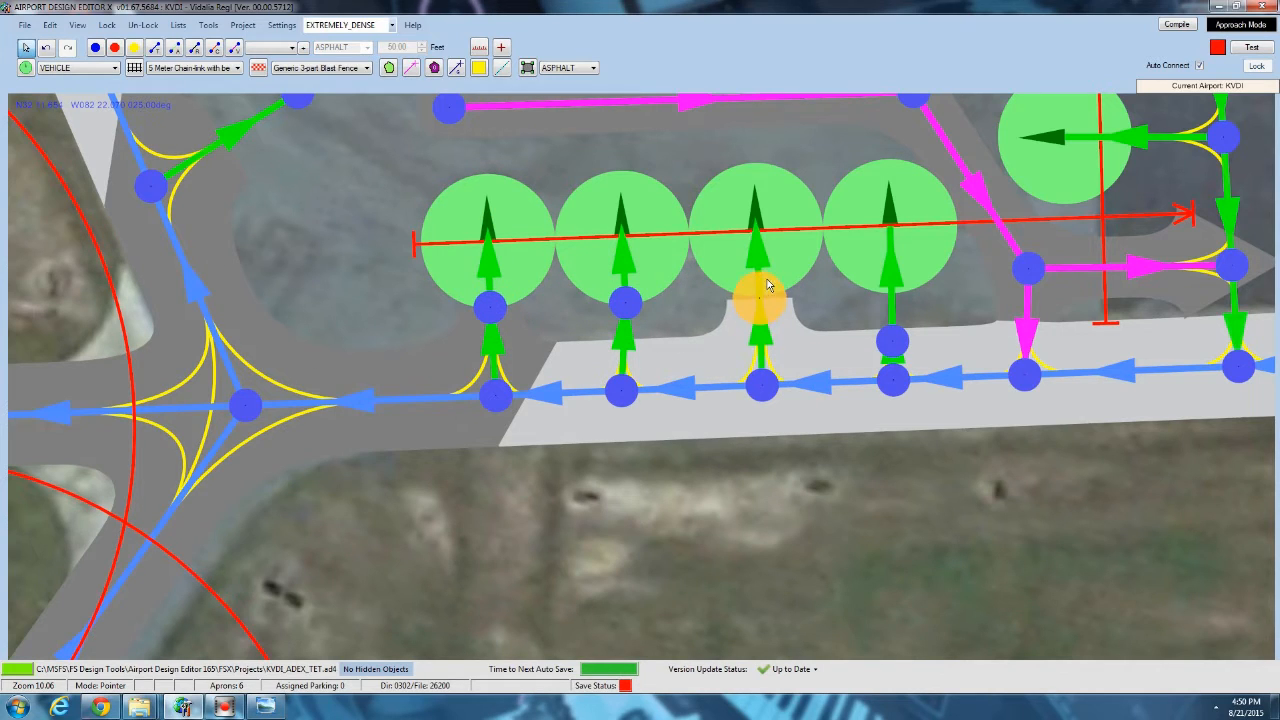
pyautogui.moveTo(893, 340); pyautogui.dragTo(886, 297)
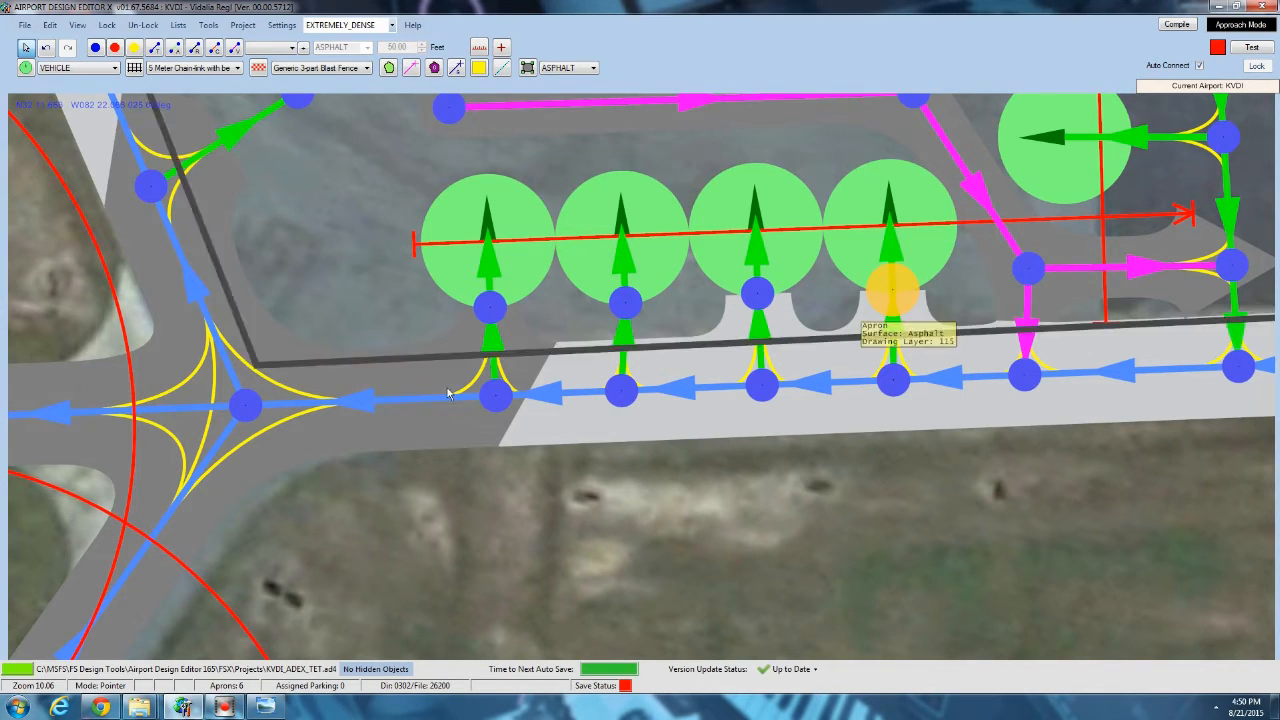
# Set the width of the first parking spot's link between the taxiway and the new node to 0 feet, and check it.
pyautogui.doubleClick(492, 354)
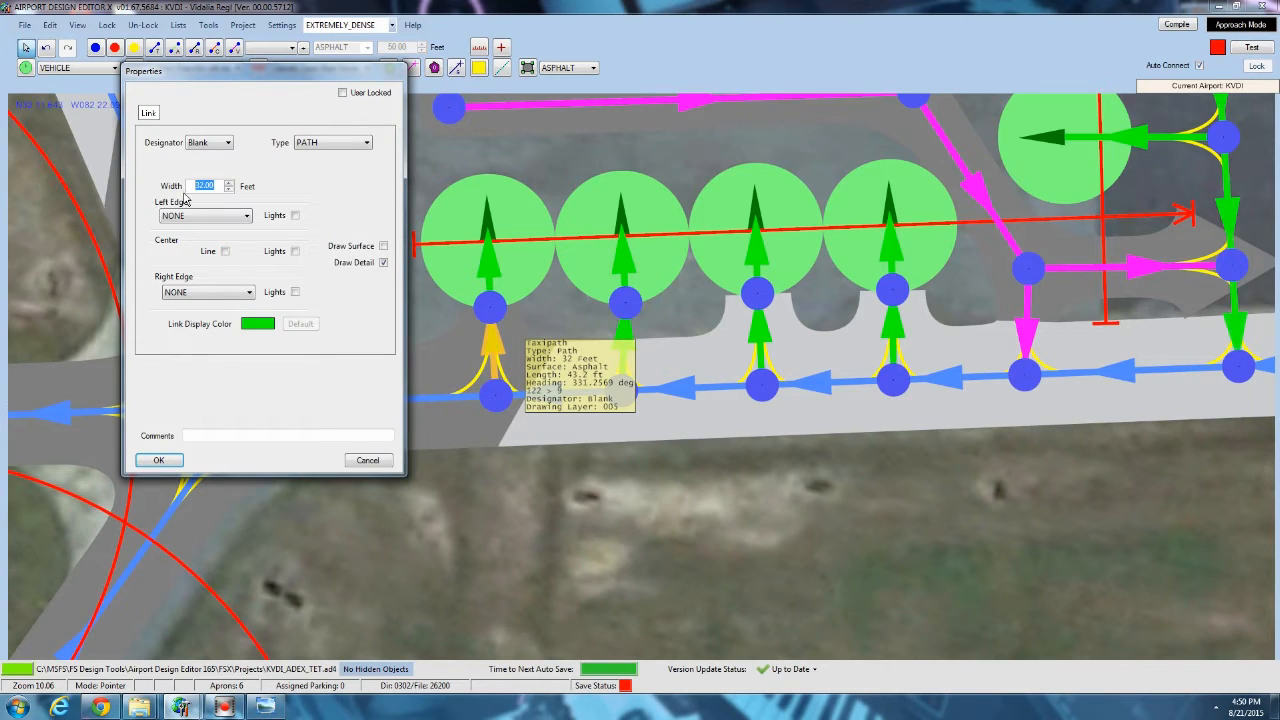
pyautogui.click(162, 460)
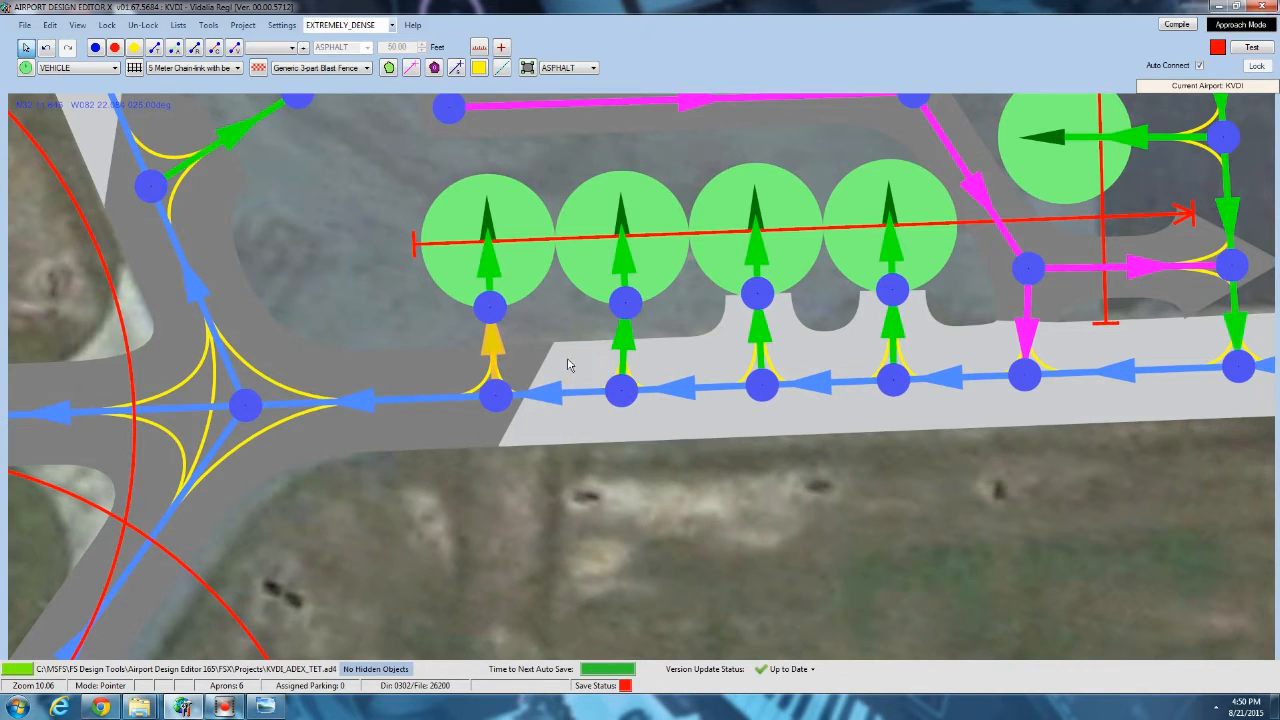
pyautogui.doubleClick(494, 358)
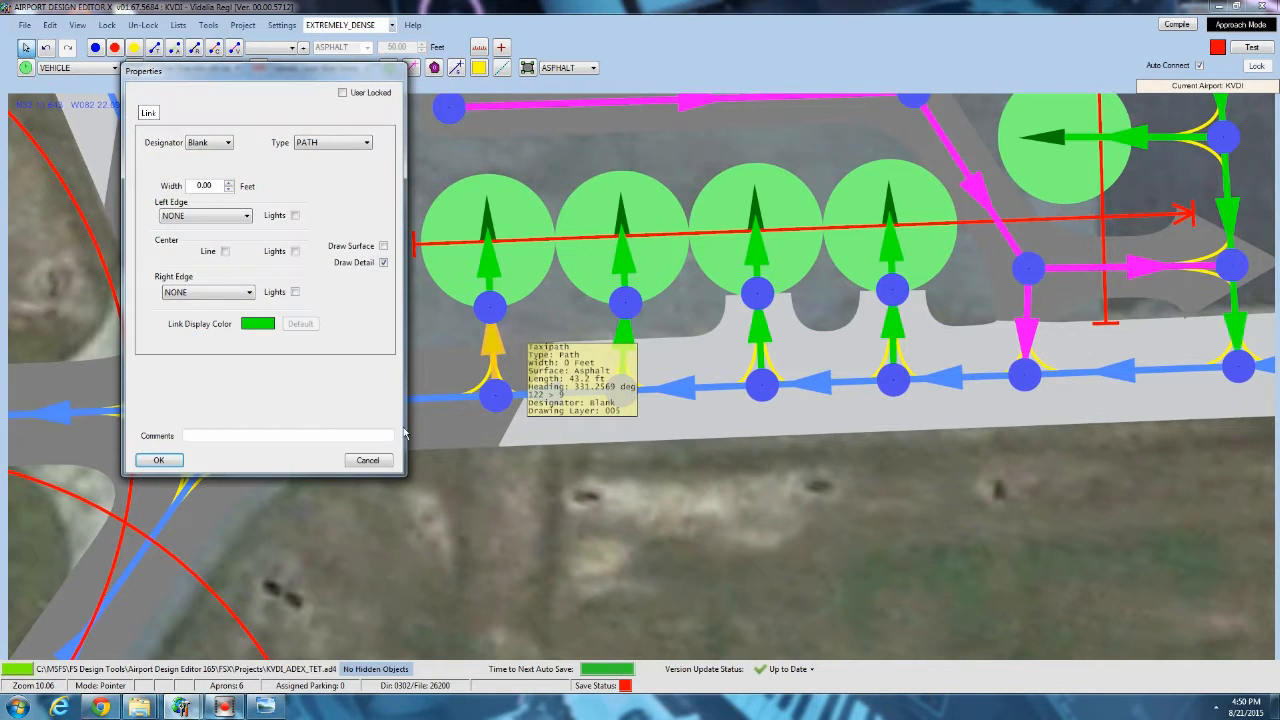
pyautogui.click(383, 462)
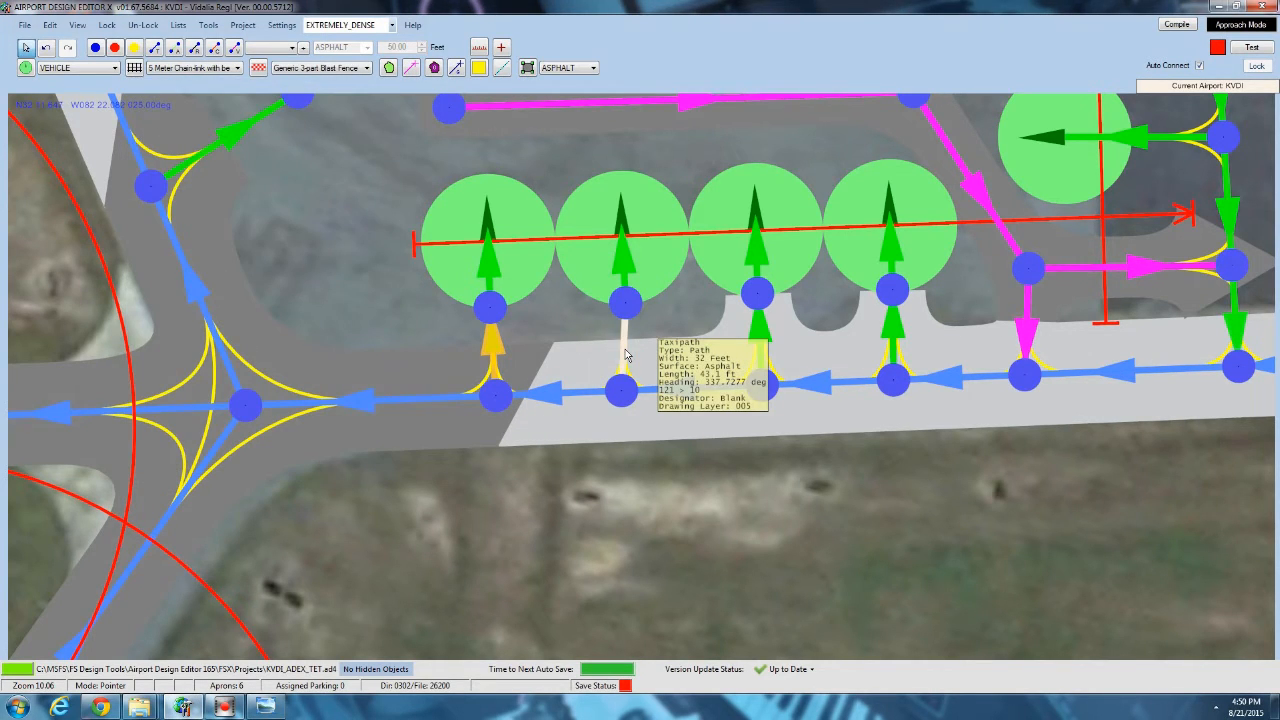
# Set the links from the taxiway to the other three new nodes to 0 feet wide with the center line off.
pyautogui.doubleClick(626, 355)
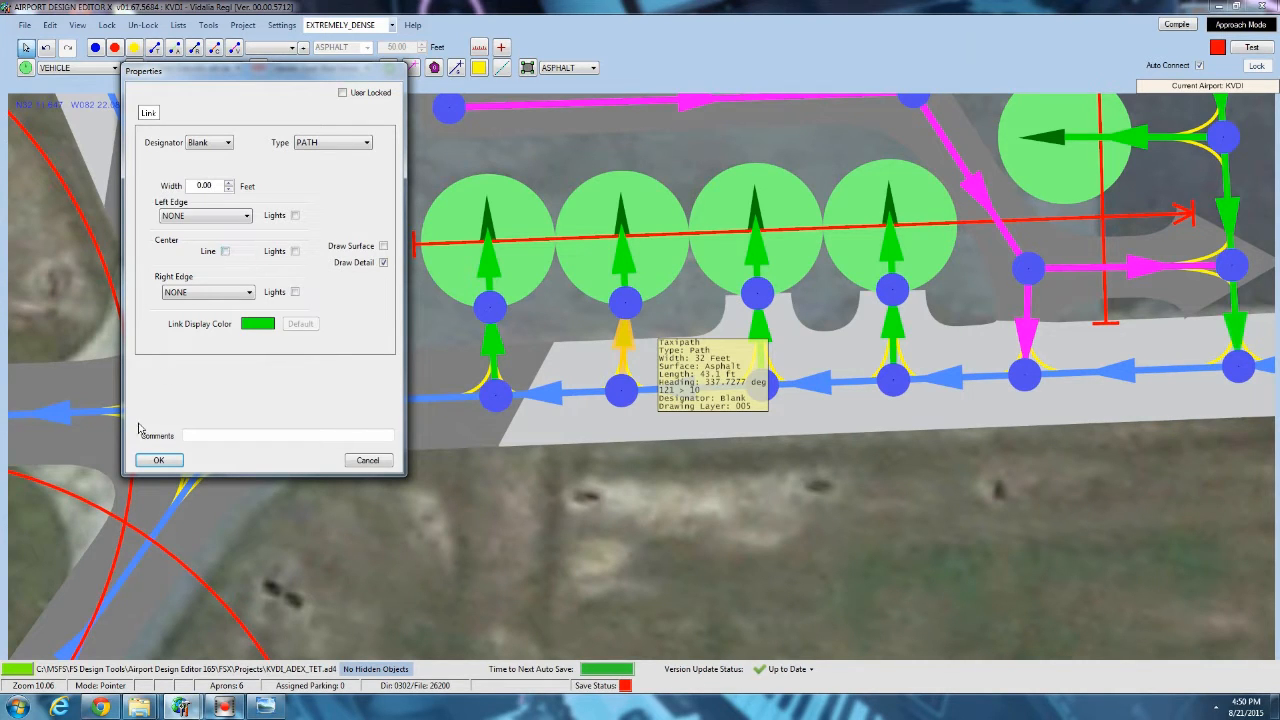
pyautogui.click(157, 458)
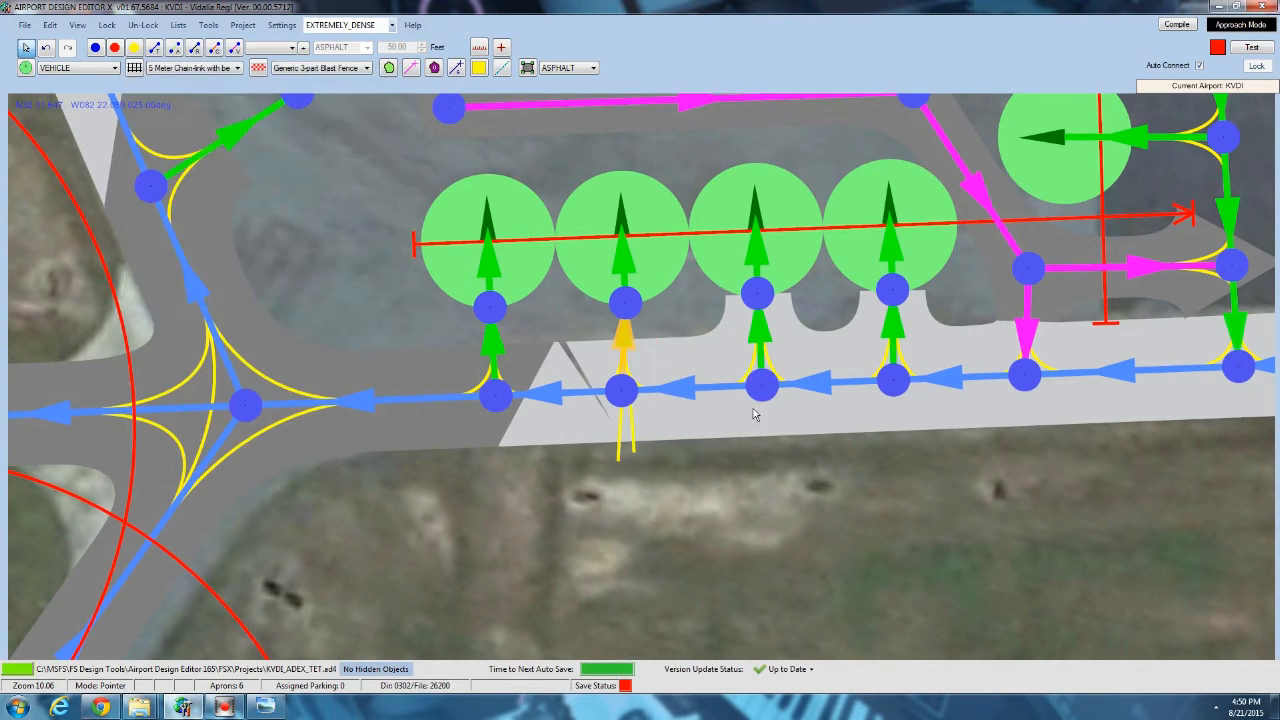
pyautogui.doubleClick(760, 333)
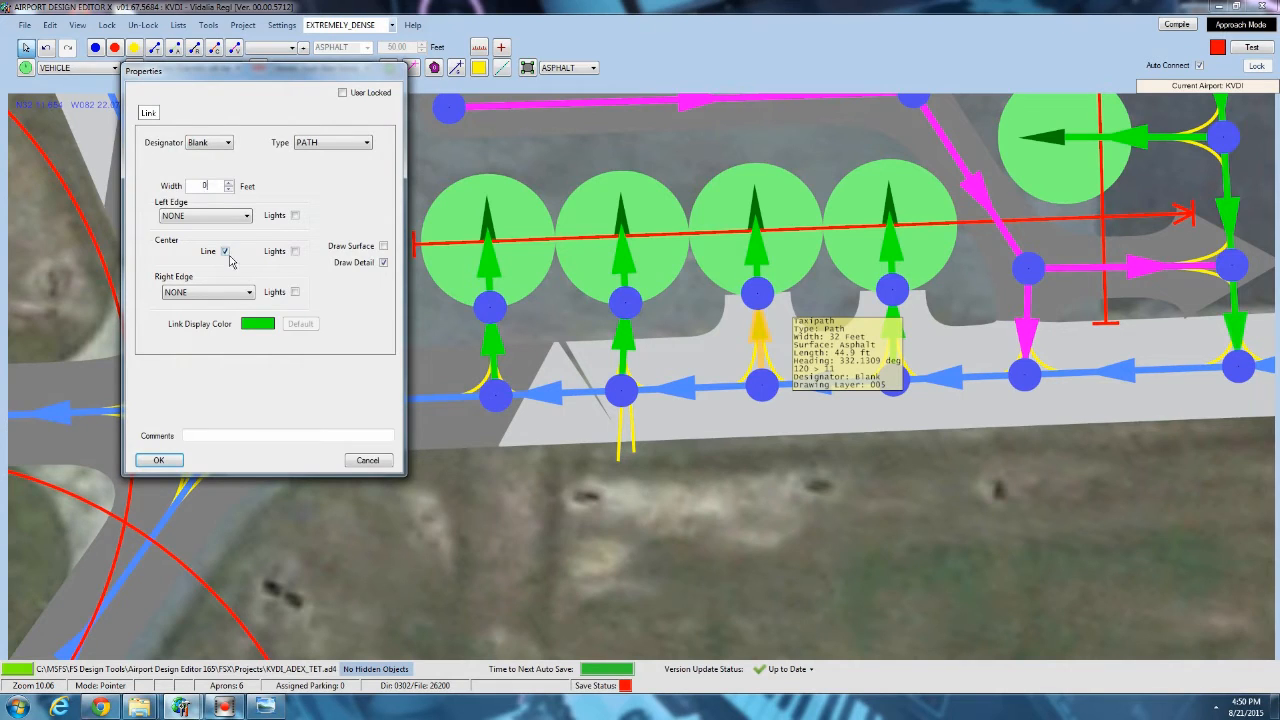
pyautogui.click(160, 460)
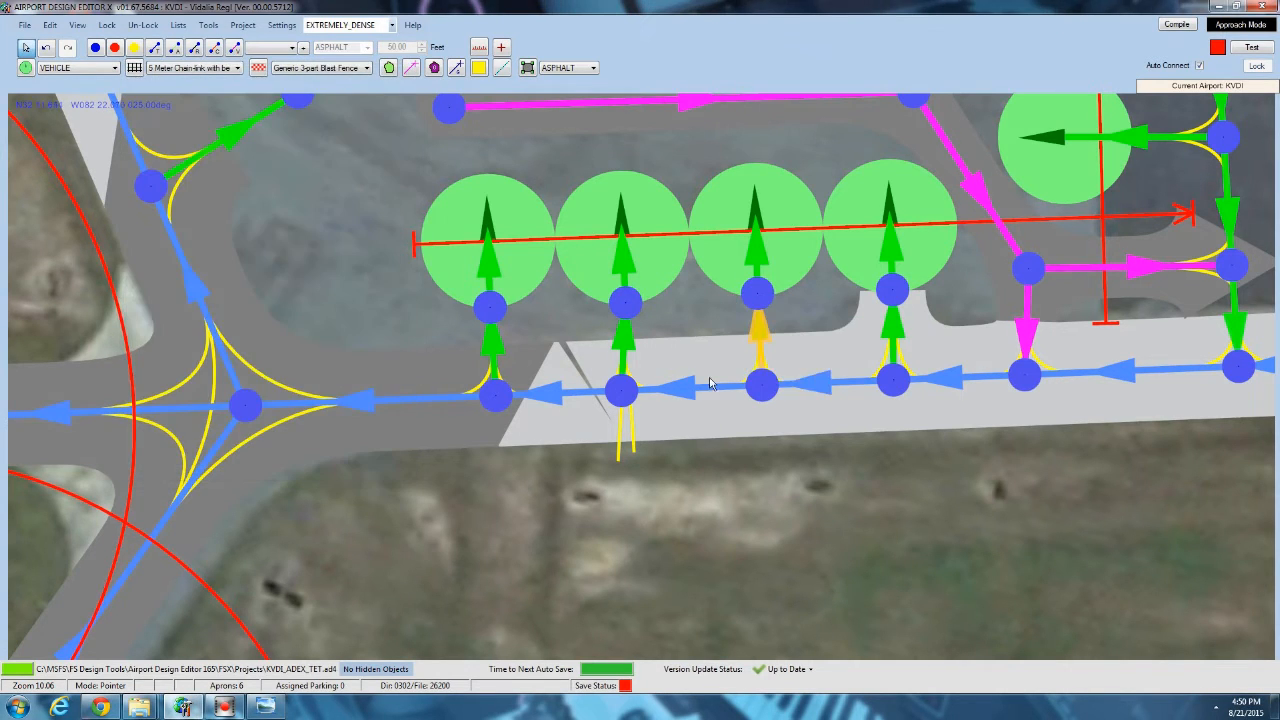
pyautogui.doubleClick(893, 330)
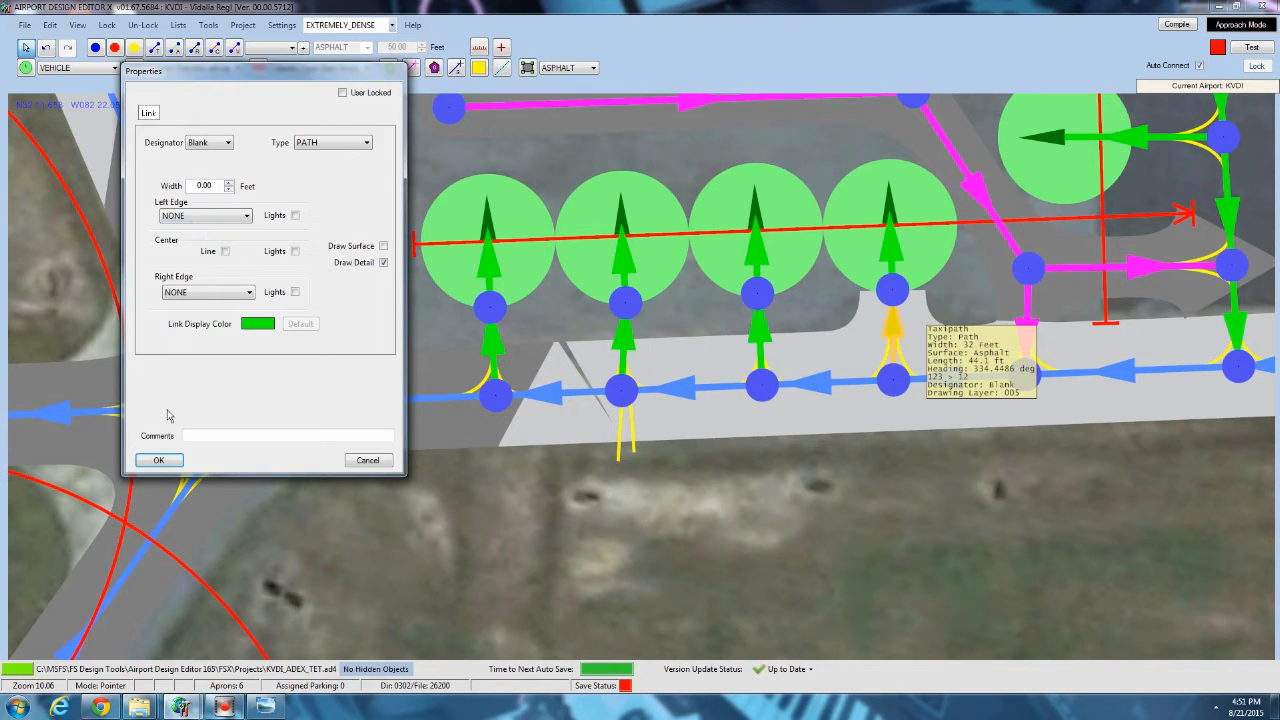
pyautogui.click(160, 460)
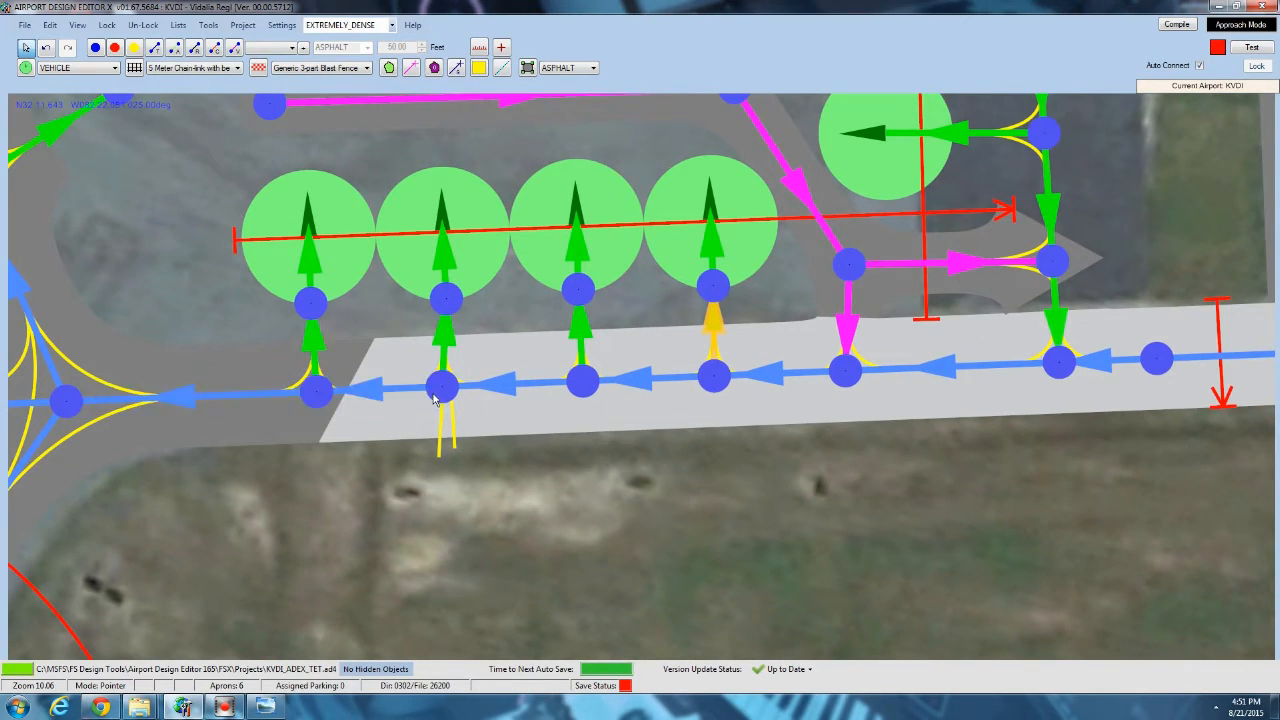
# Insert a node in each of the three parking links of the vertical column, at the parking circles' edge.
pyautogui.moveTo(608, 480); pyautogui.dragTo(573, 452)
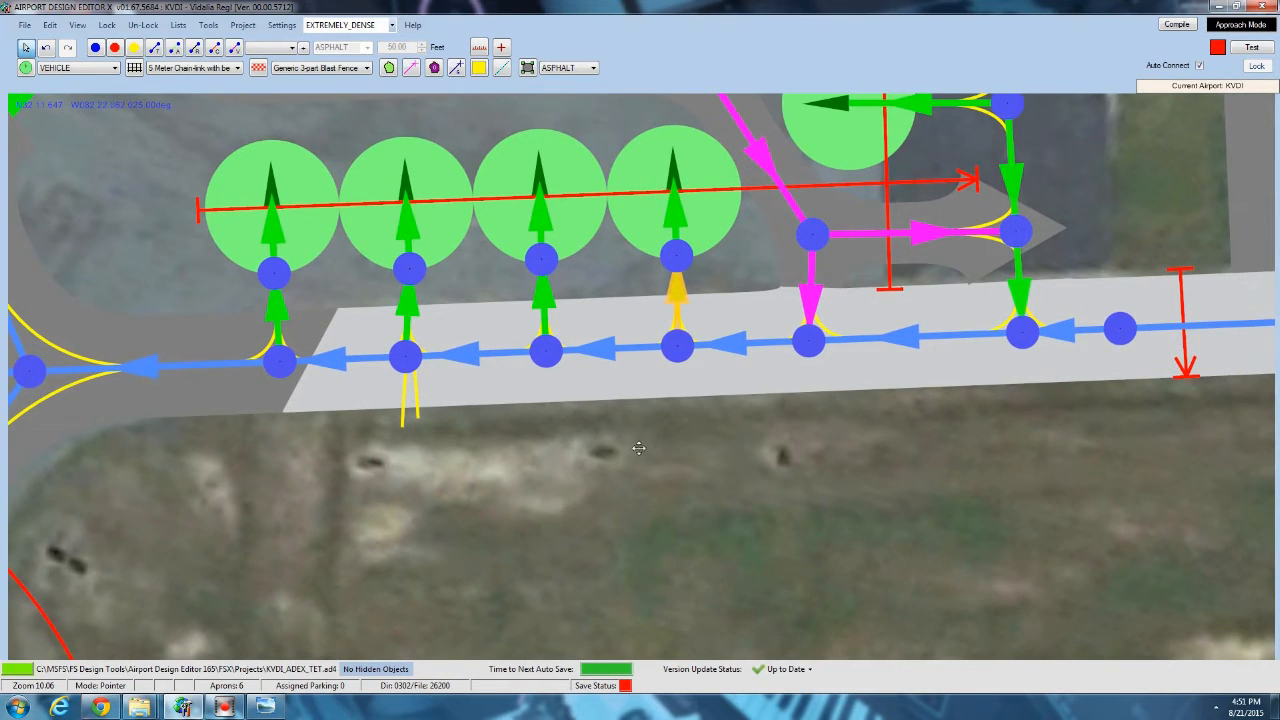
pyautogui.scroll(-3, 638, 448)
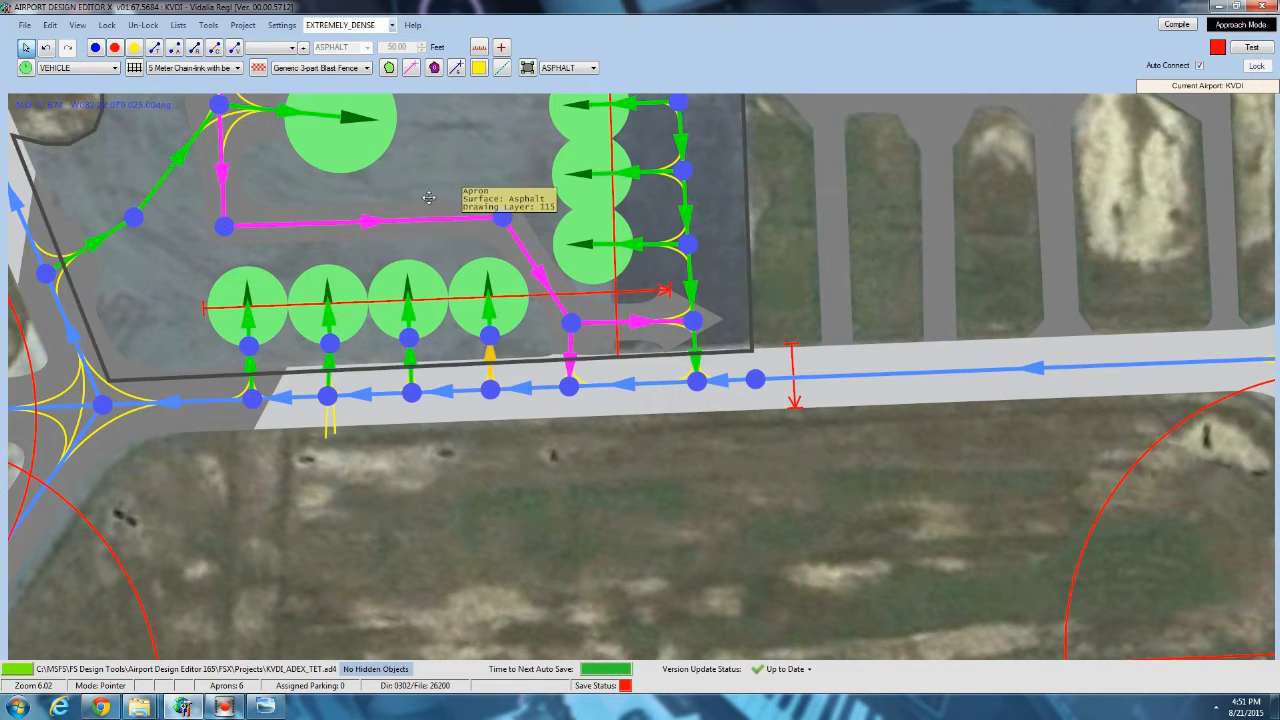
pyautogui.moveTo(428, 197); pyautogui.dragTo(297, 304, button='right')
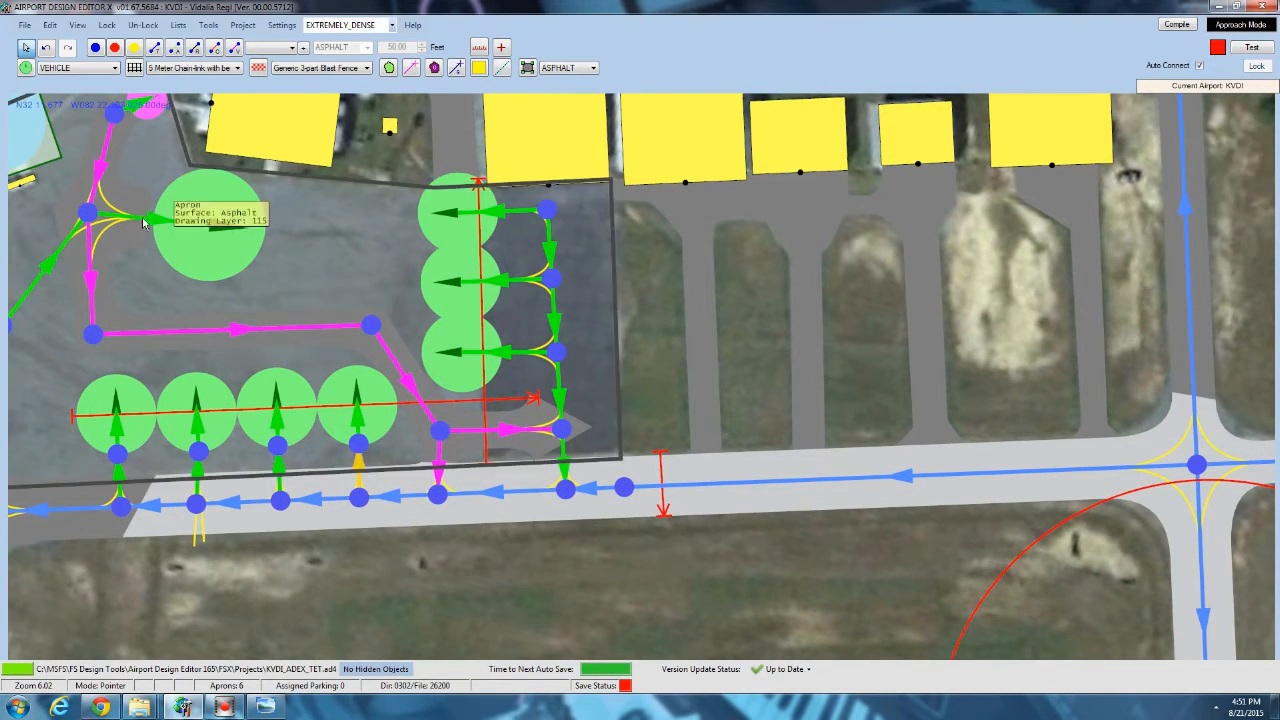
pyautogui.scroll(2, 590, 372)
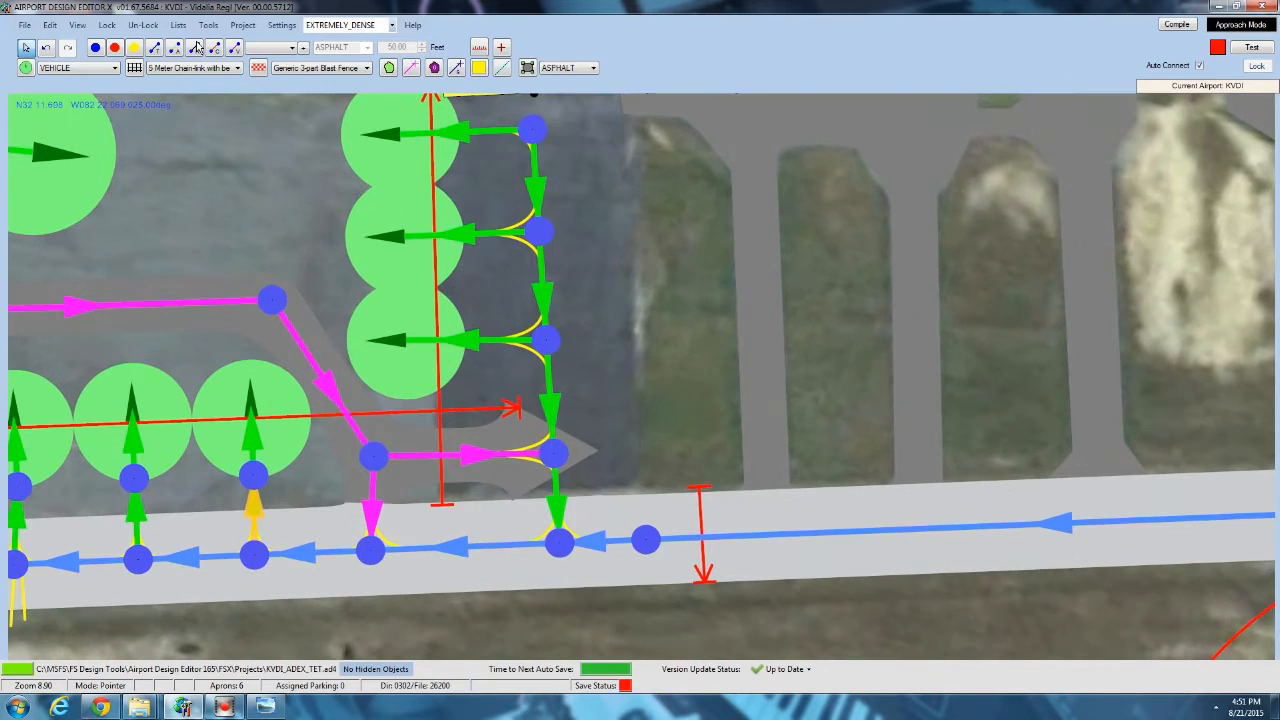
pyautogui.click(174, 47)
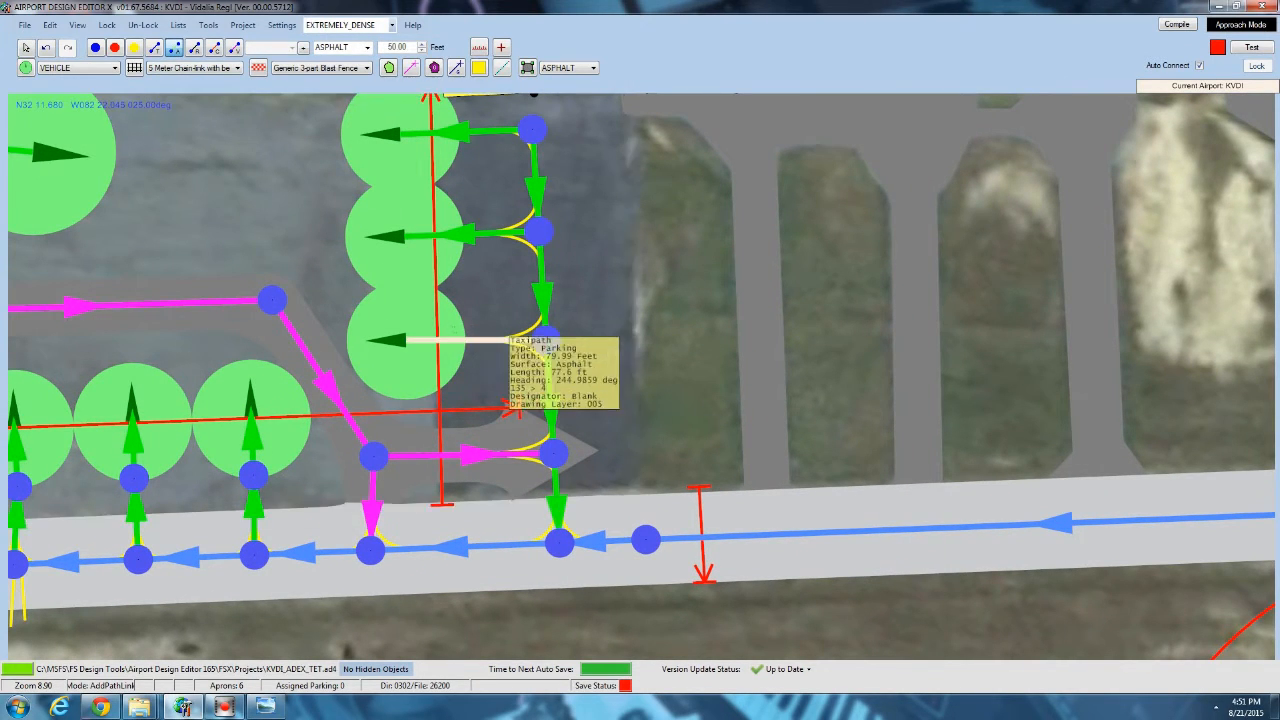
pyautogui.click(462, 338)
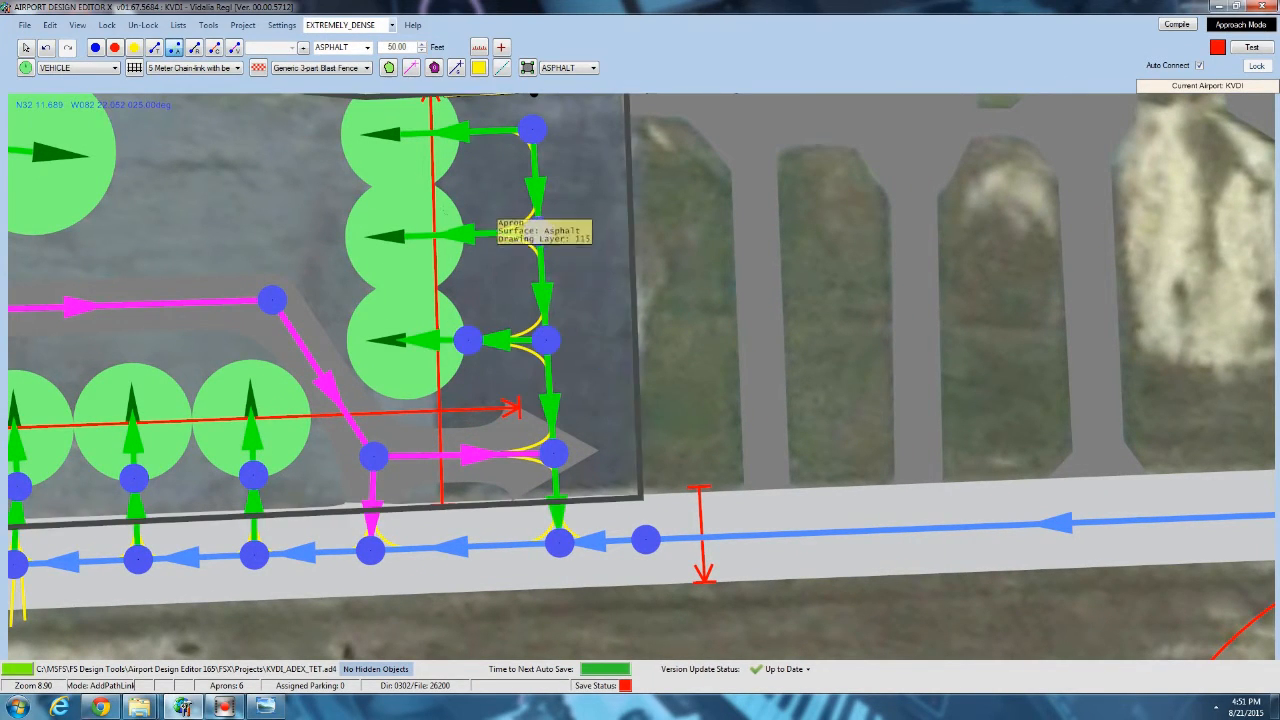
pyautogui.click(467, 233)
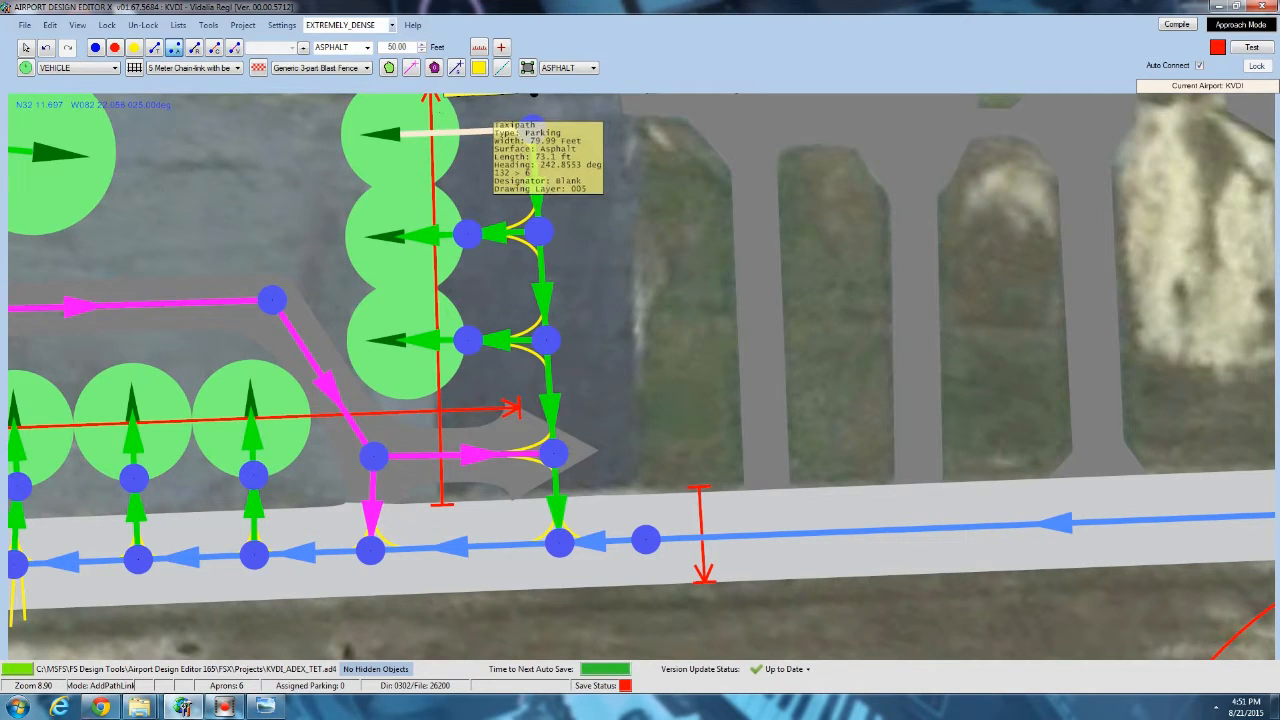
pyautogui.click(462, 131)
pyautogui.click(22, 46)
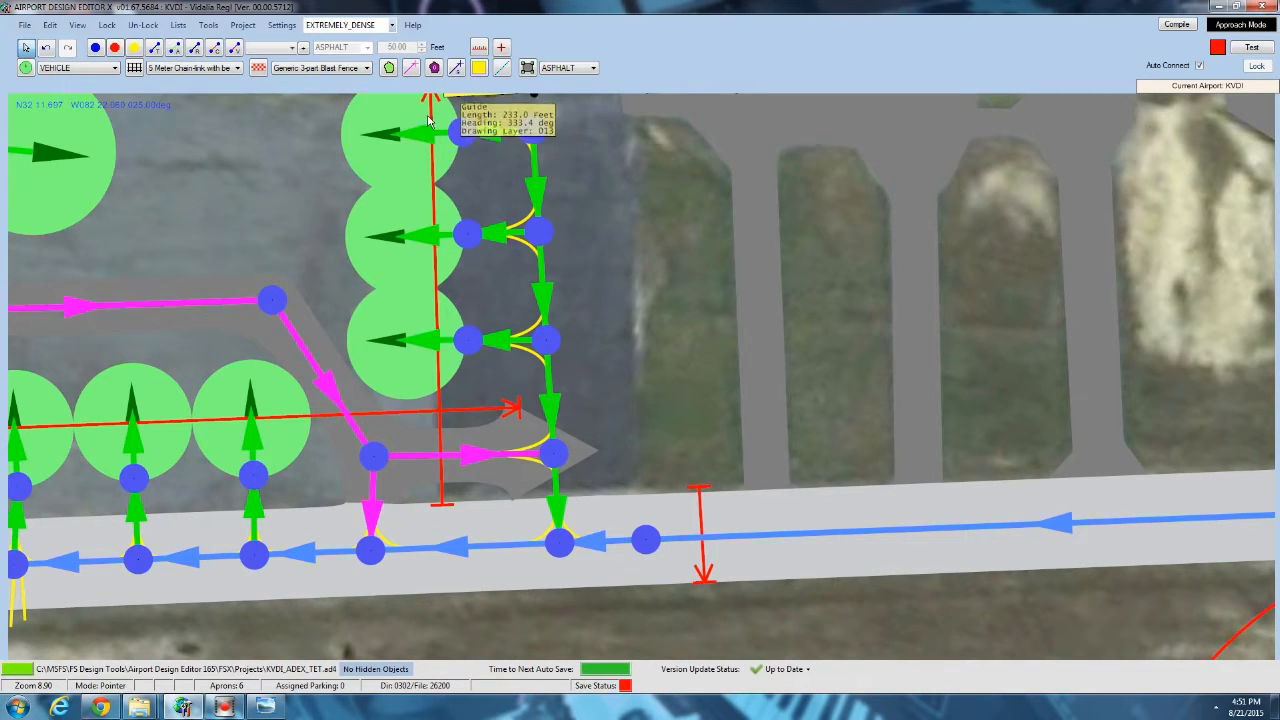
# Set the three links from the column's taxi path to its new nodes to 0 feet wide with the center line off.
pyautogui.doubleClick(495, 131)
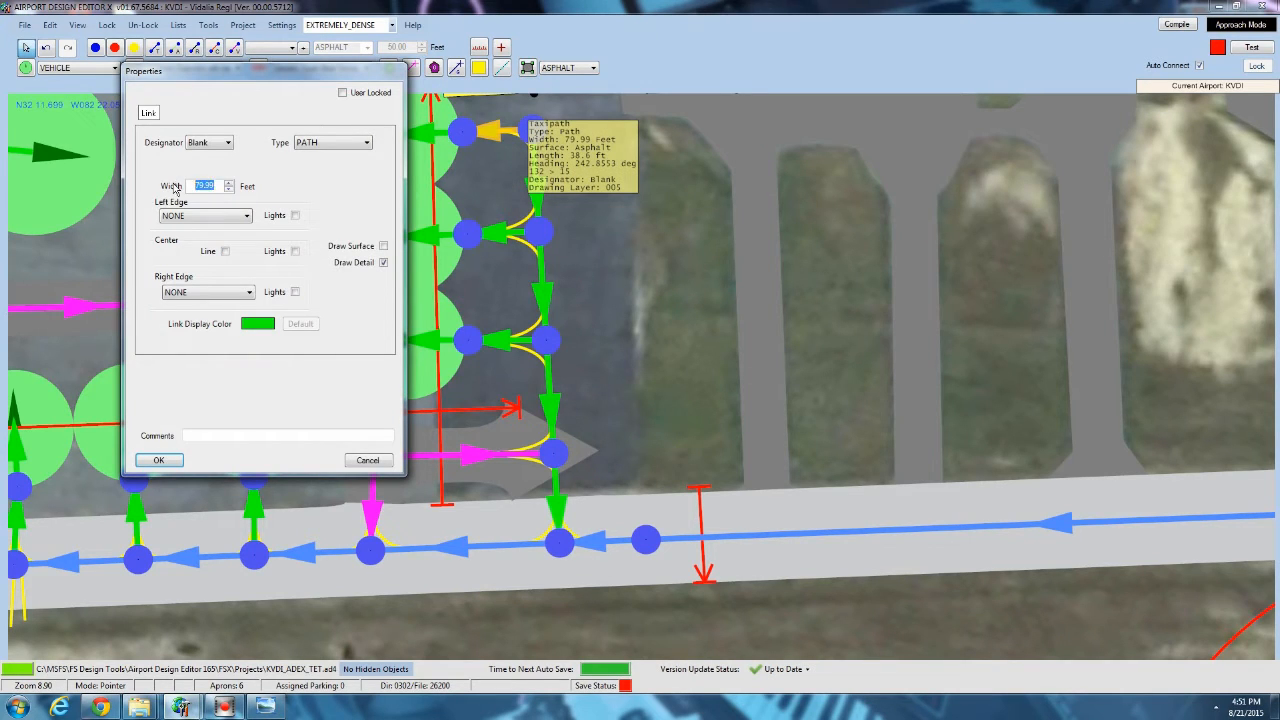
pyautogui.click(158, 461)
pyautogui.doubleClick(500, 233)
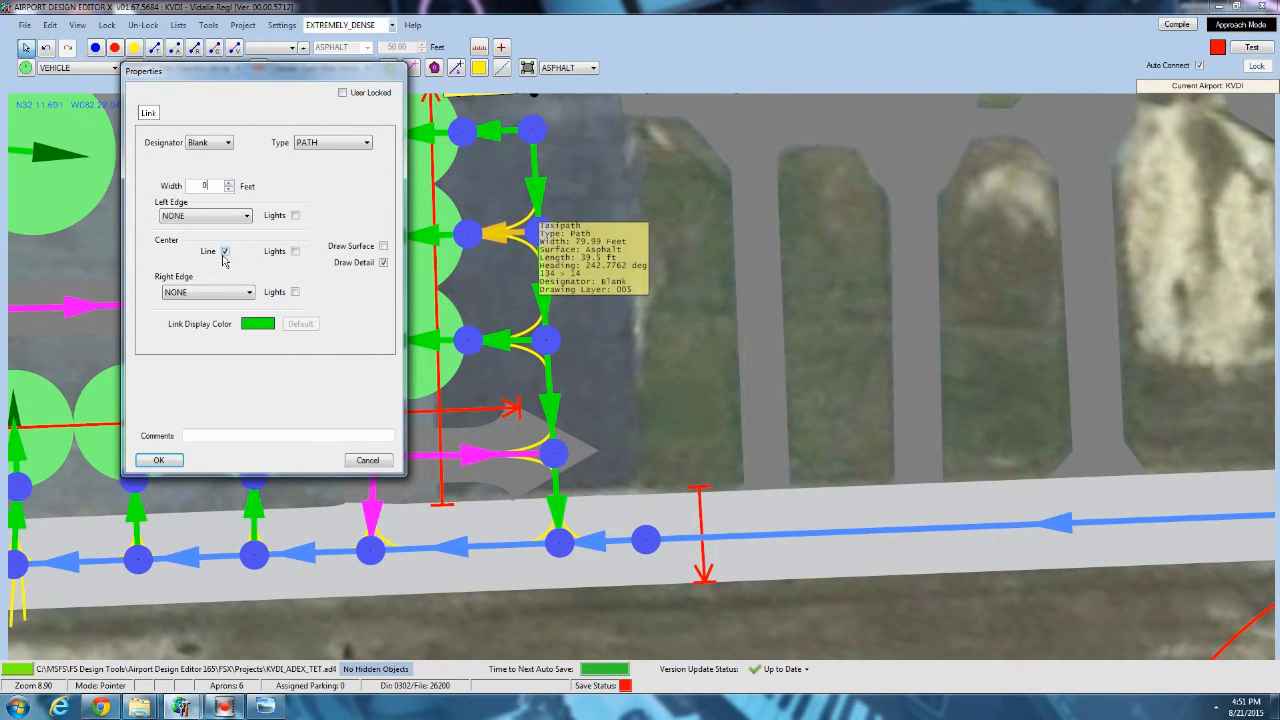
pyautogui.click(155, 460)
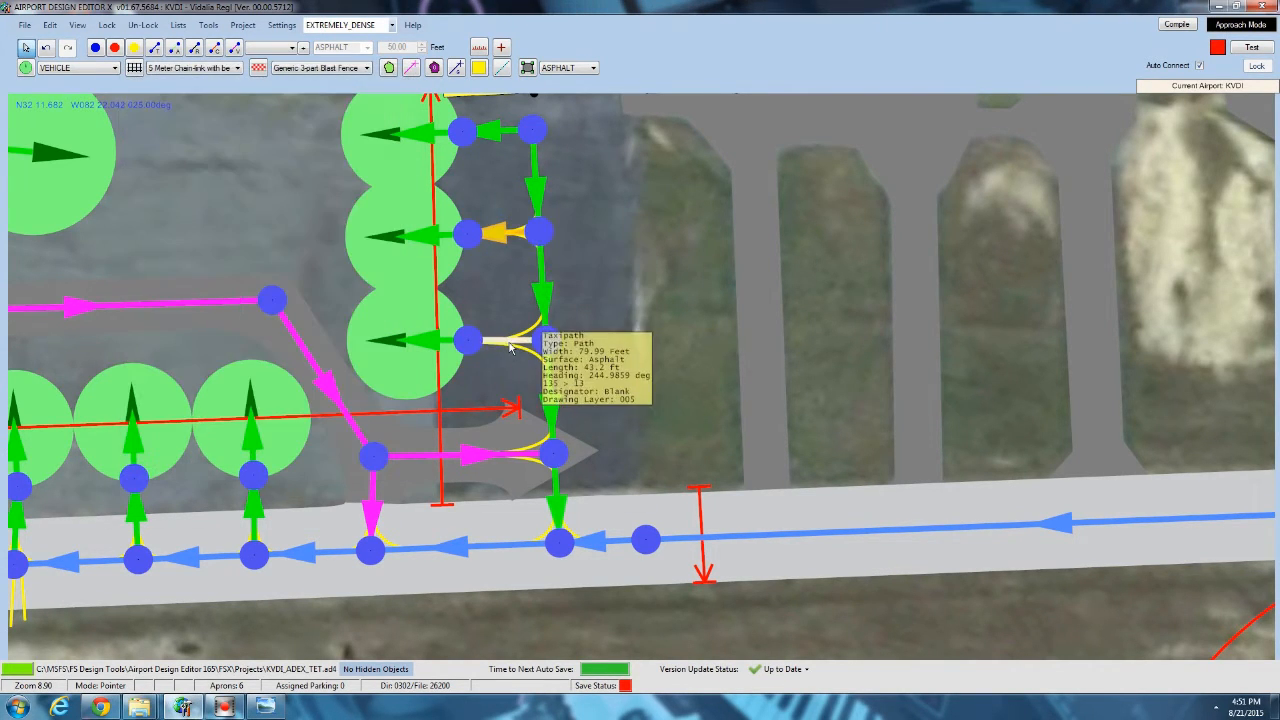
pyautogui.doubleClick(510, 345)
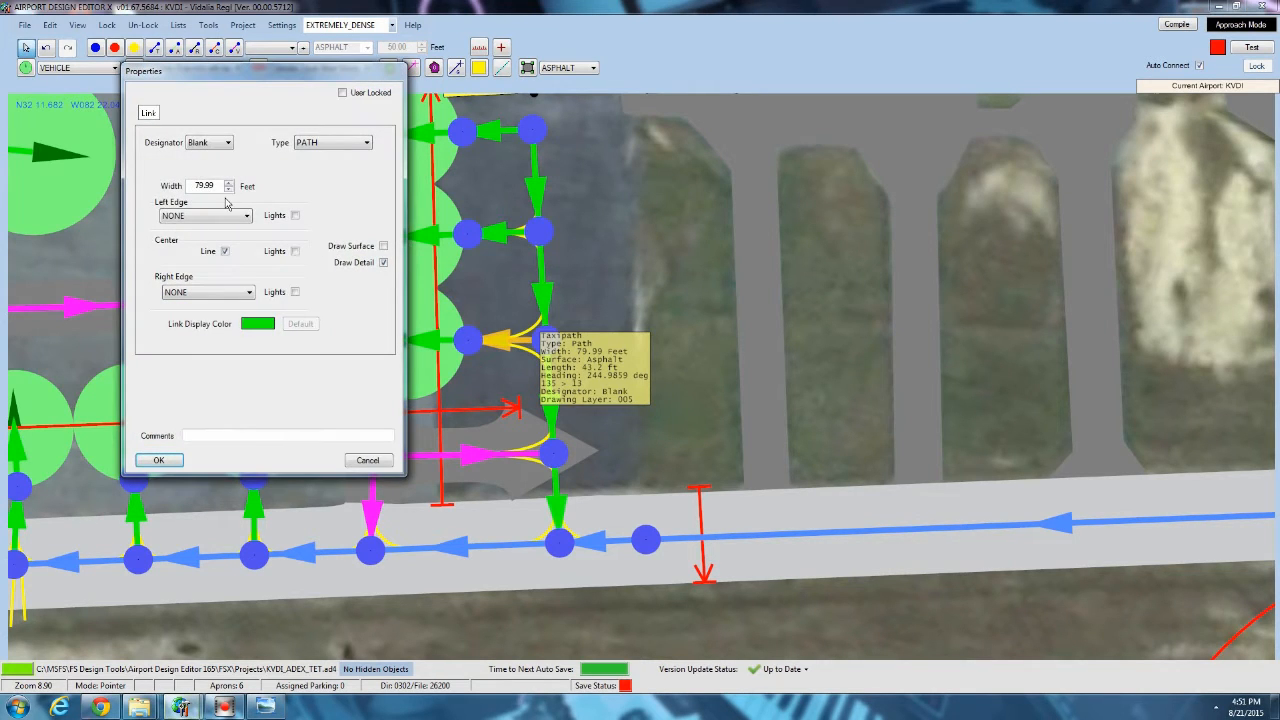
pyautogui.click(159, 461)
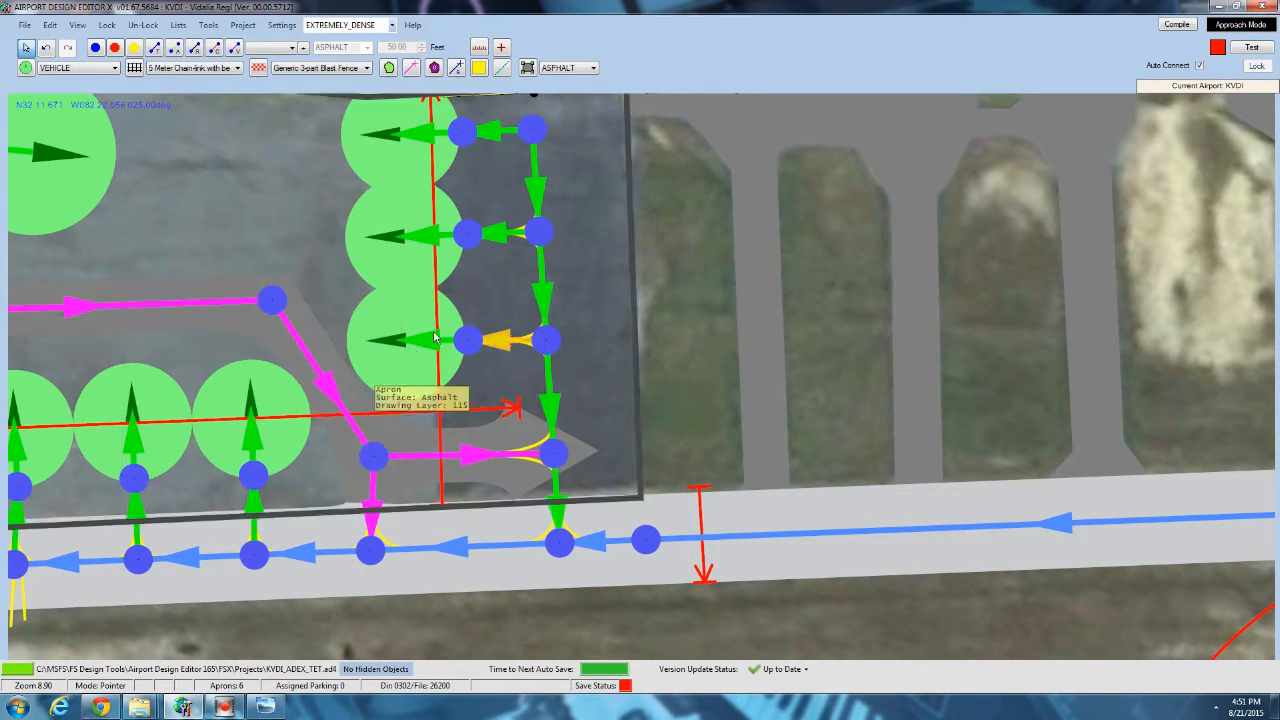
# Change the width of the three parking links inside the circles of the vertical column.
pyautogui.doubleClick(424, 238)
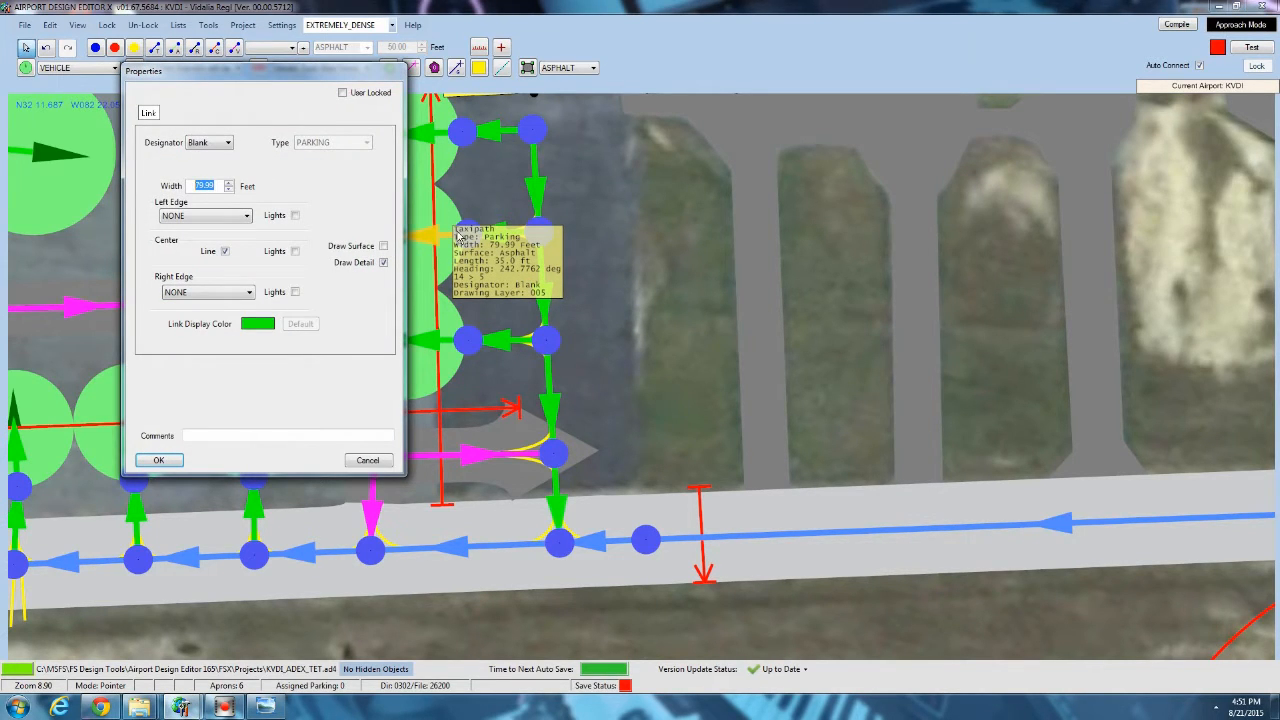
pyautogui.click(158, 461)
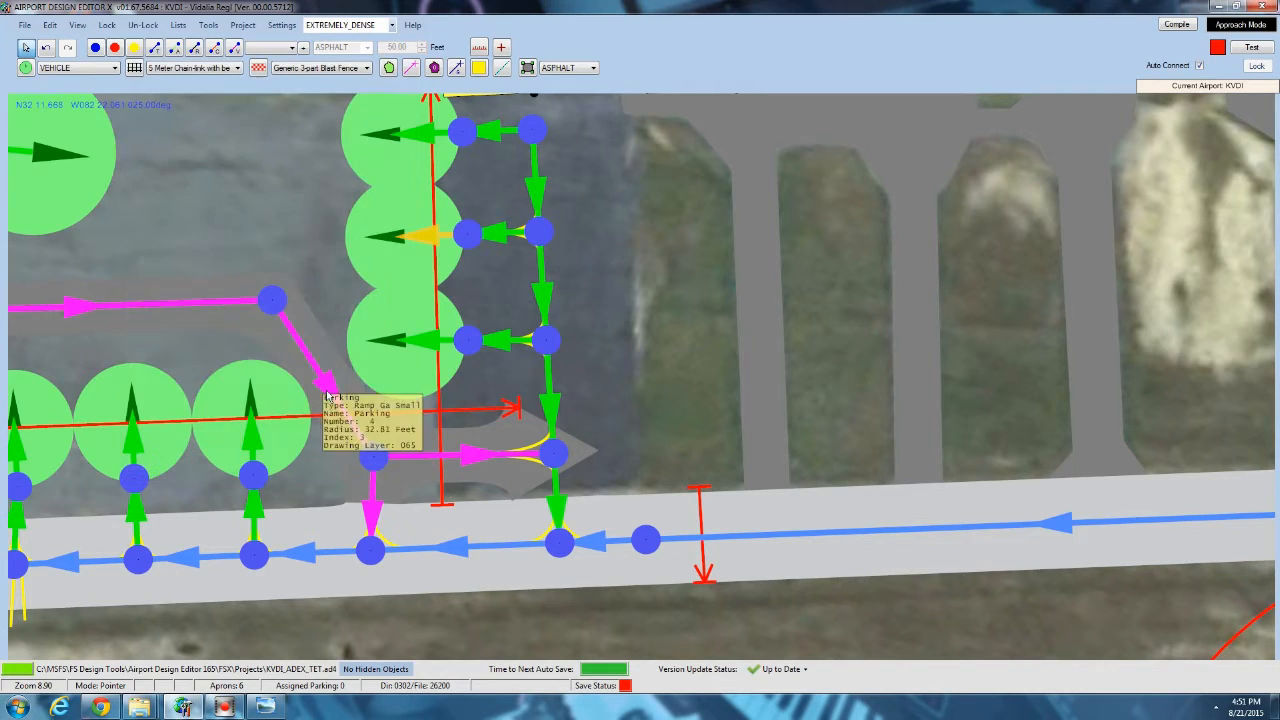
pyautogui.click(417, 355)
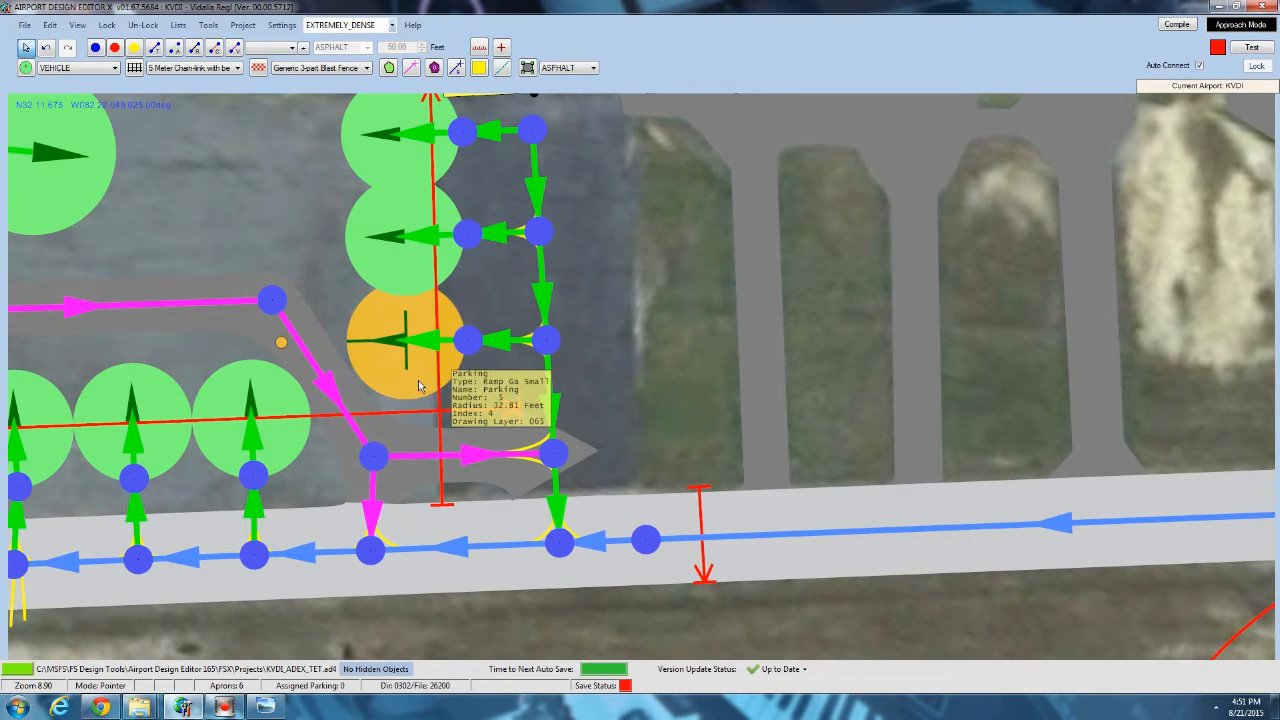
pyautogui.click(421, 344)
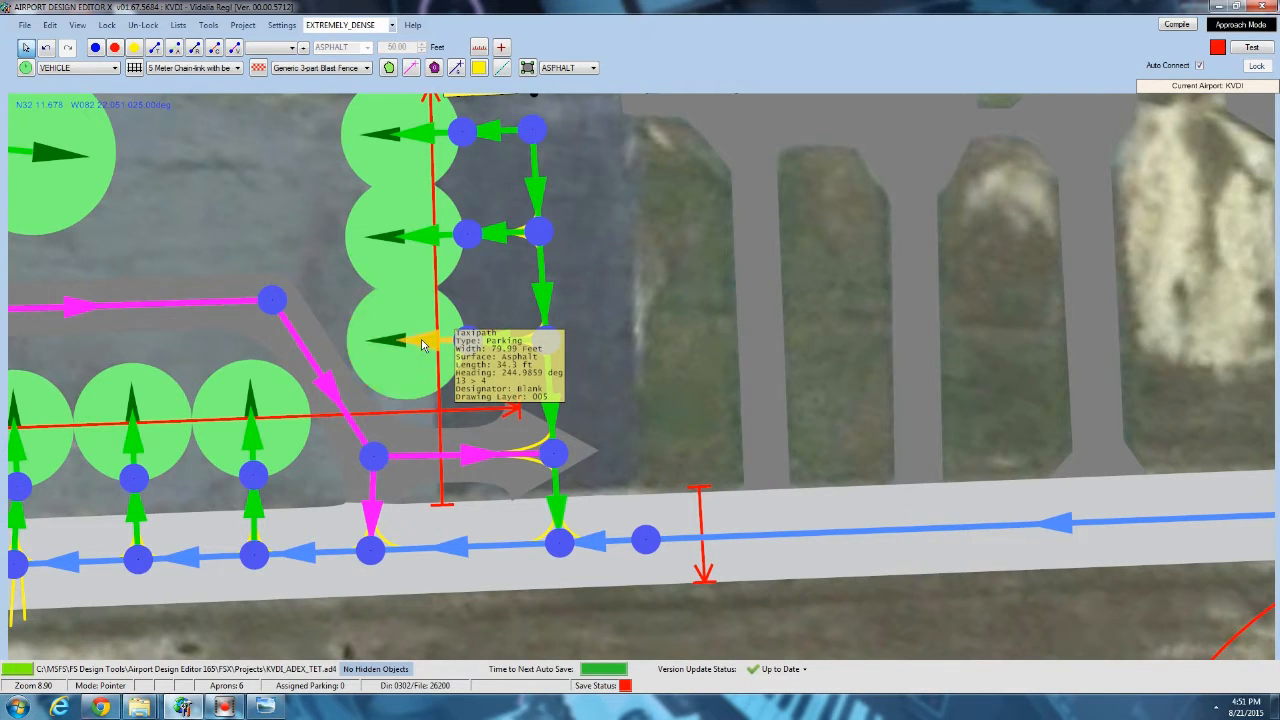
pyautogui.doubleClick(422, 344)
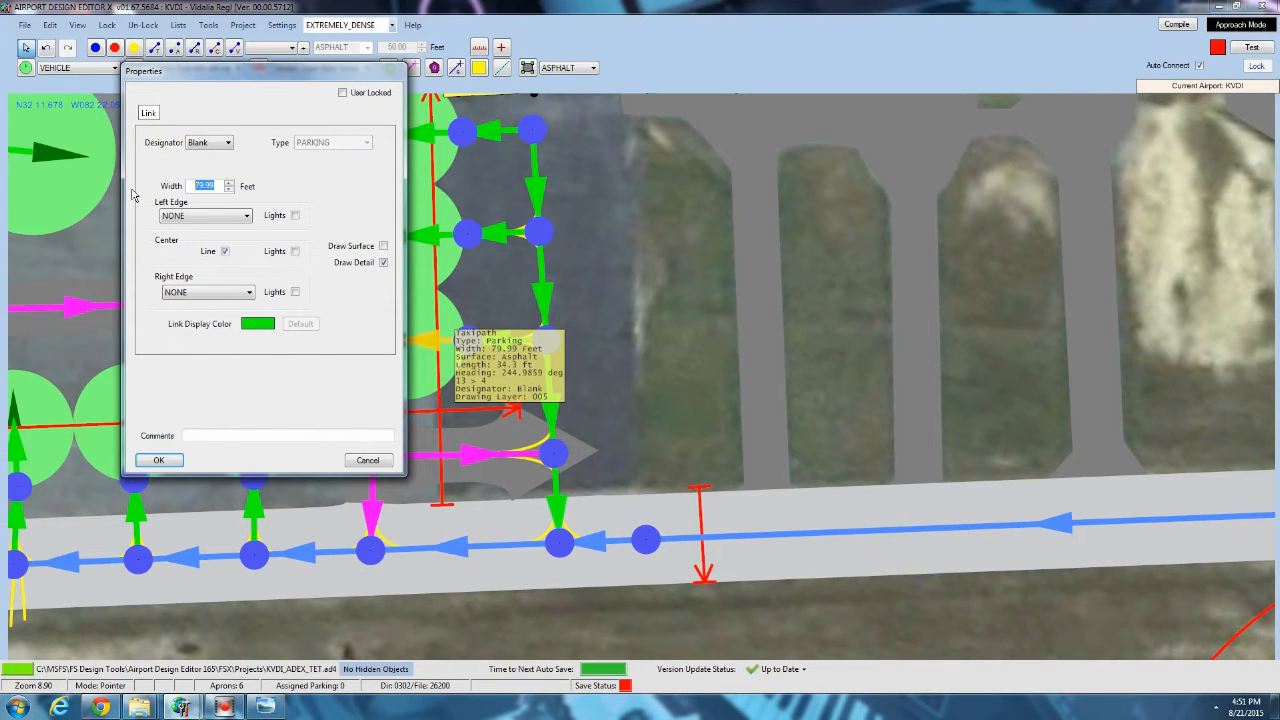
pyautogui.click(169, 463)
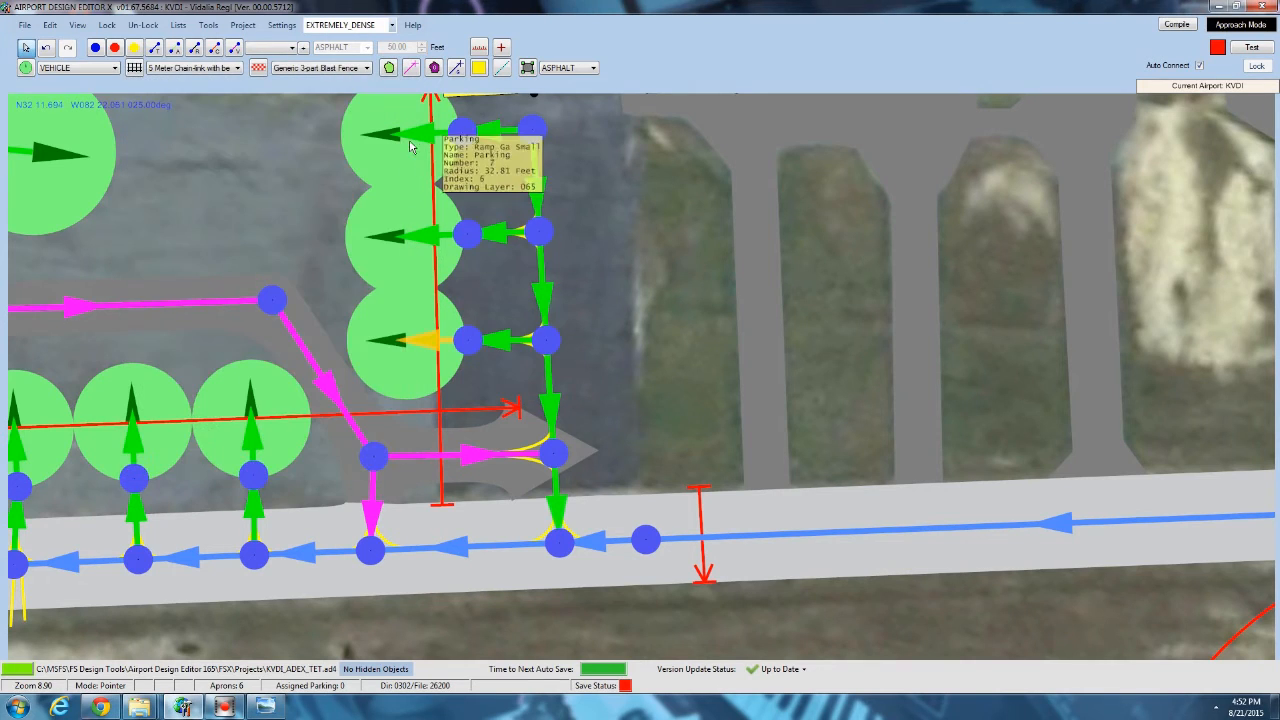
pyautogui.doubleClick(420, 137)
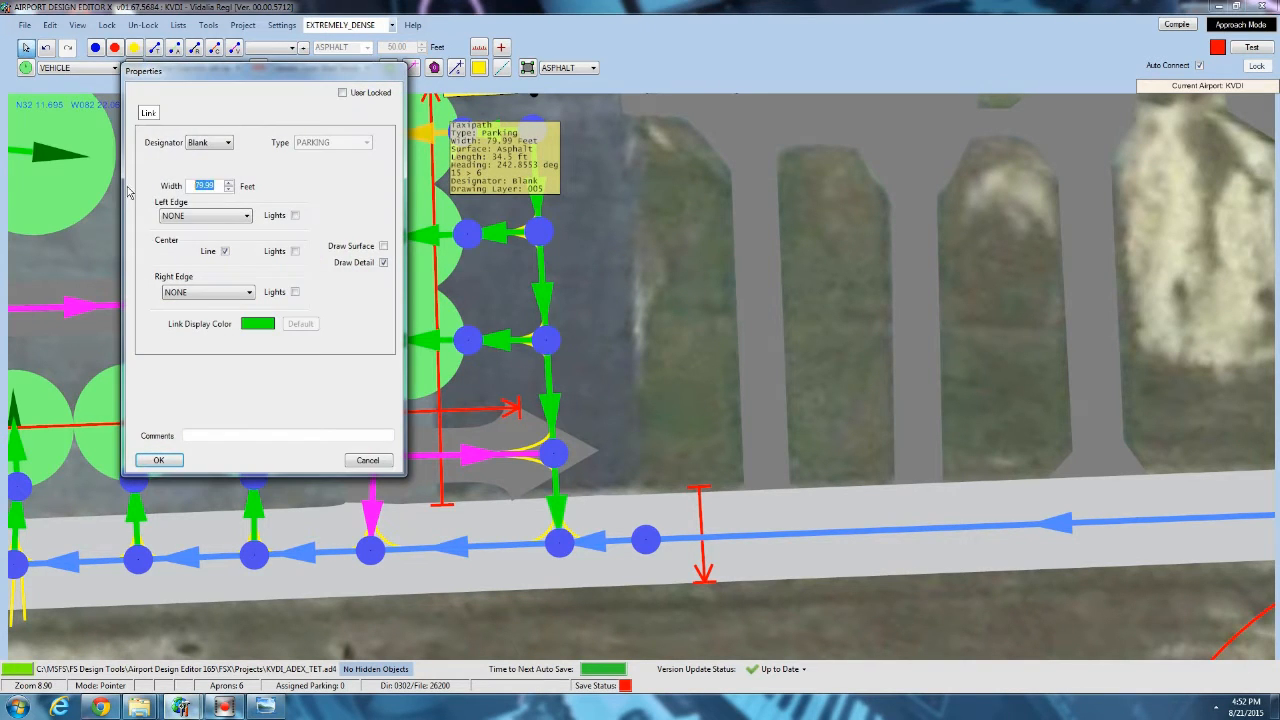
pyautogui.click(160, 460)
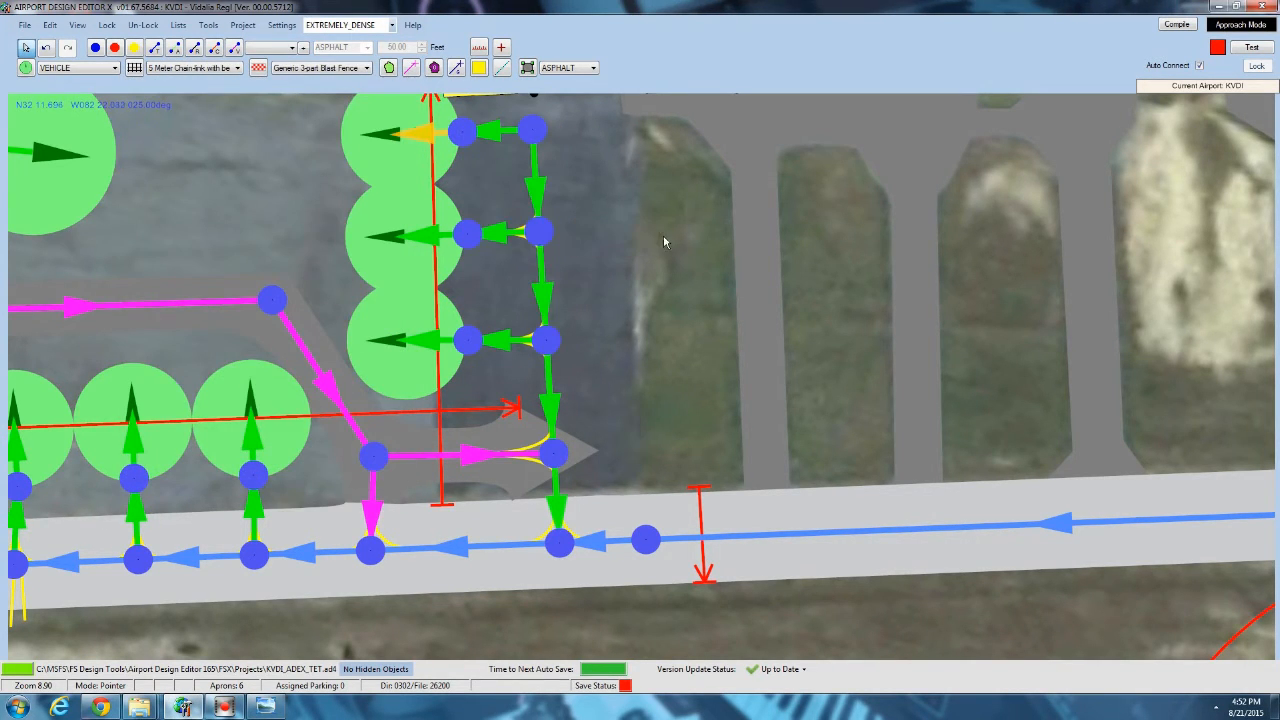
# Turn off the center line on the parking link leading to the fuel spot, and recheck the link's properties.
pyautogui.moveTo(663, 234); pyautogui.dragTo(798, 233, button='right')
pyautogui.scroll(-3, 798, 233)
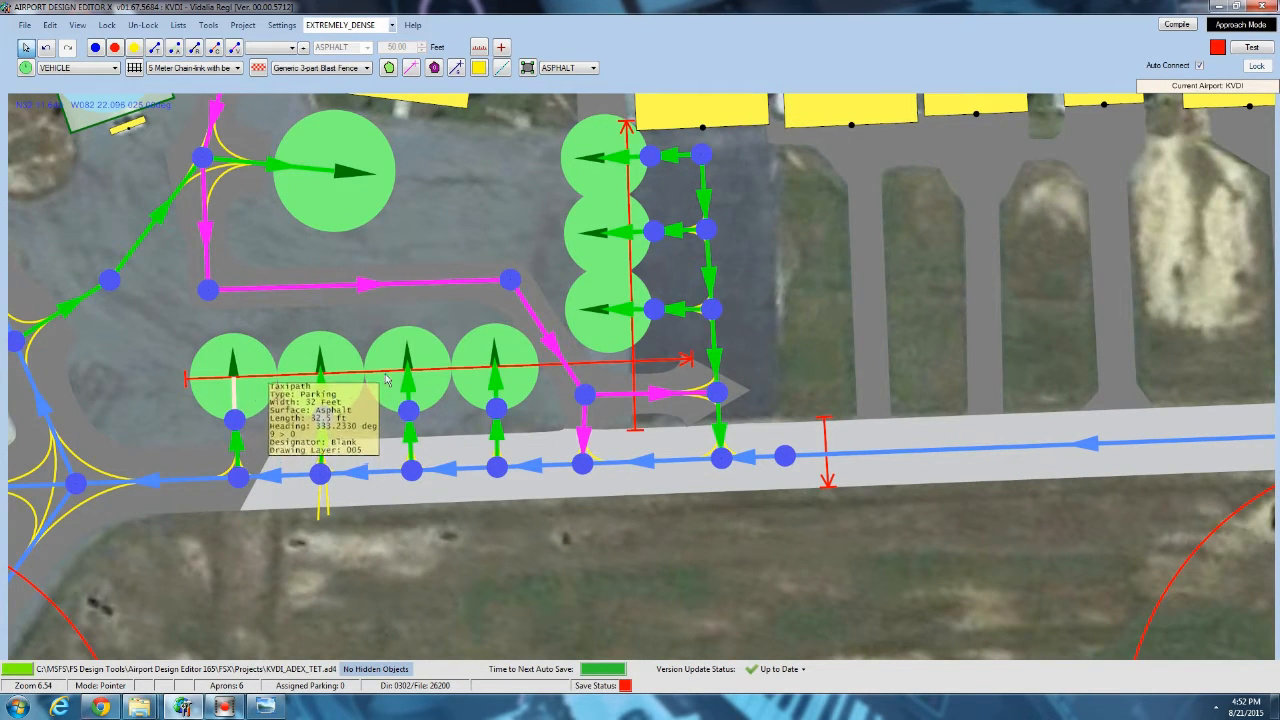
pyautogui.moveTo(317, 283); pyautogui.dragTo(529, 321, button='right')
pyautogui.scroll(2, 529, 321)
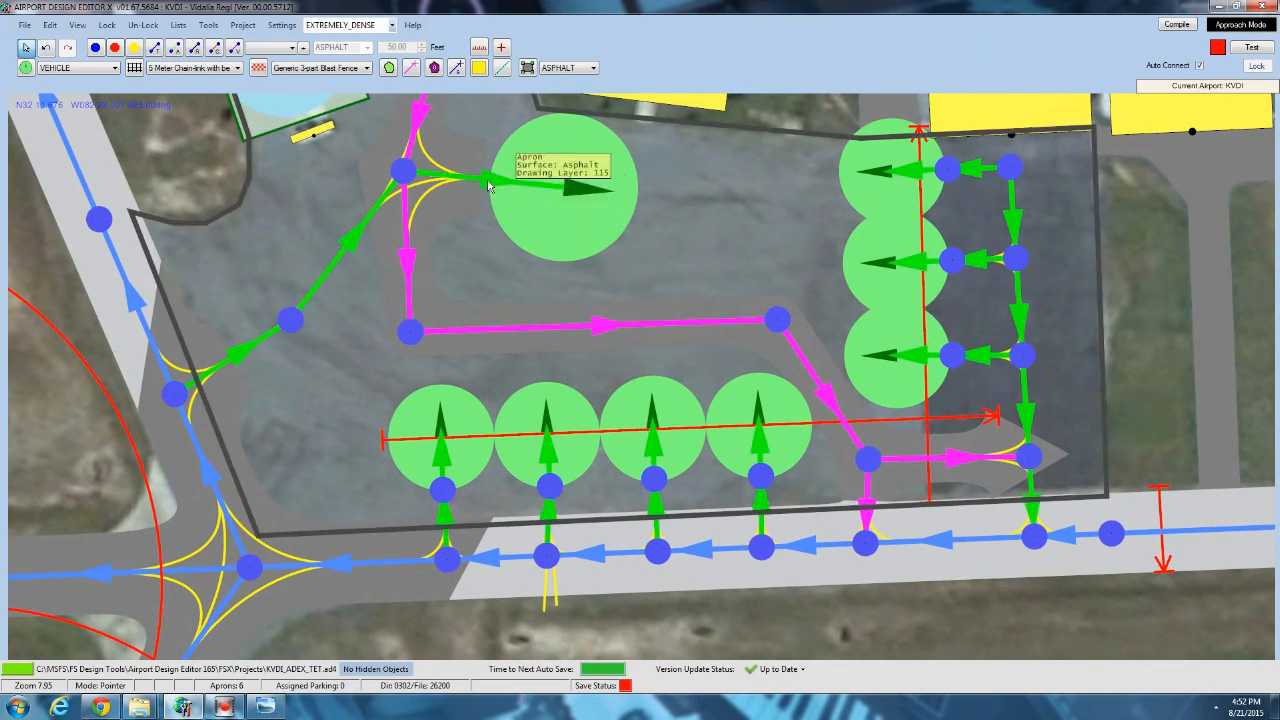
pyautogui.moveTo(504, 211); pyautogui.dragTo(501, 394, button='right')
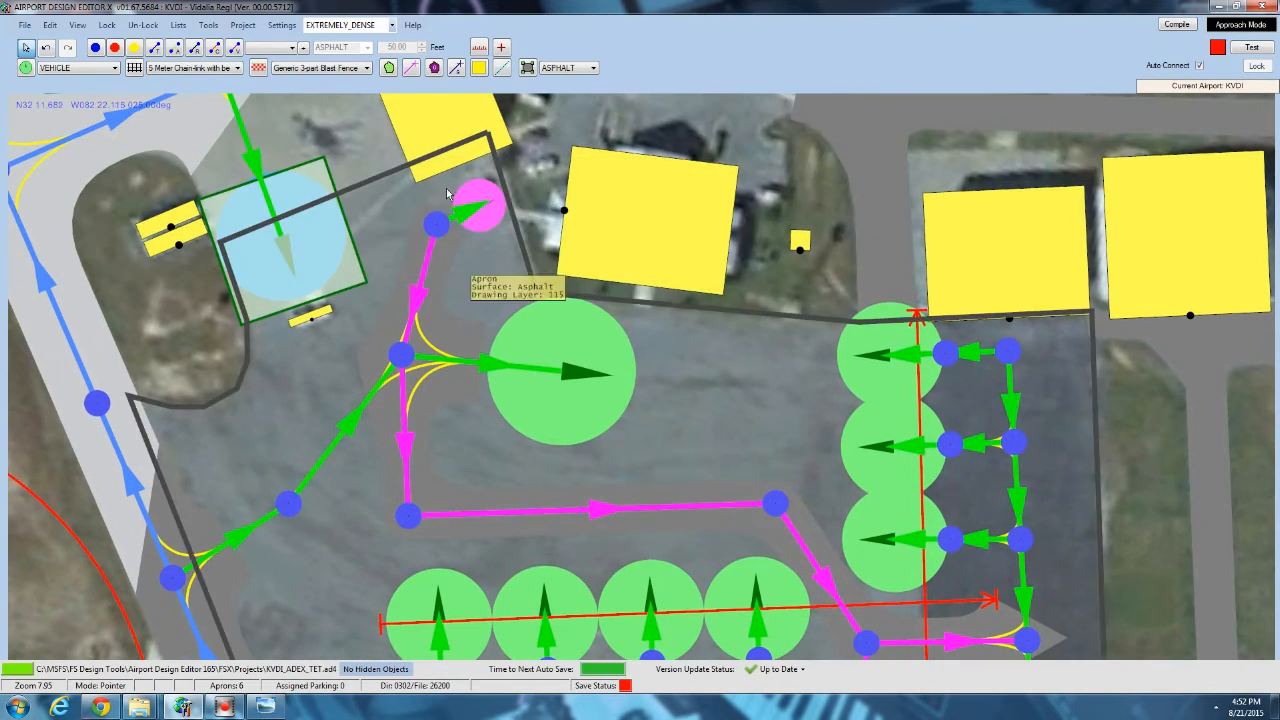
pyautogui.moveTo(174, 142); pyautogui.dragTo(218, 201, button='right')
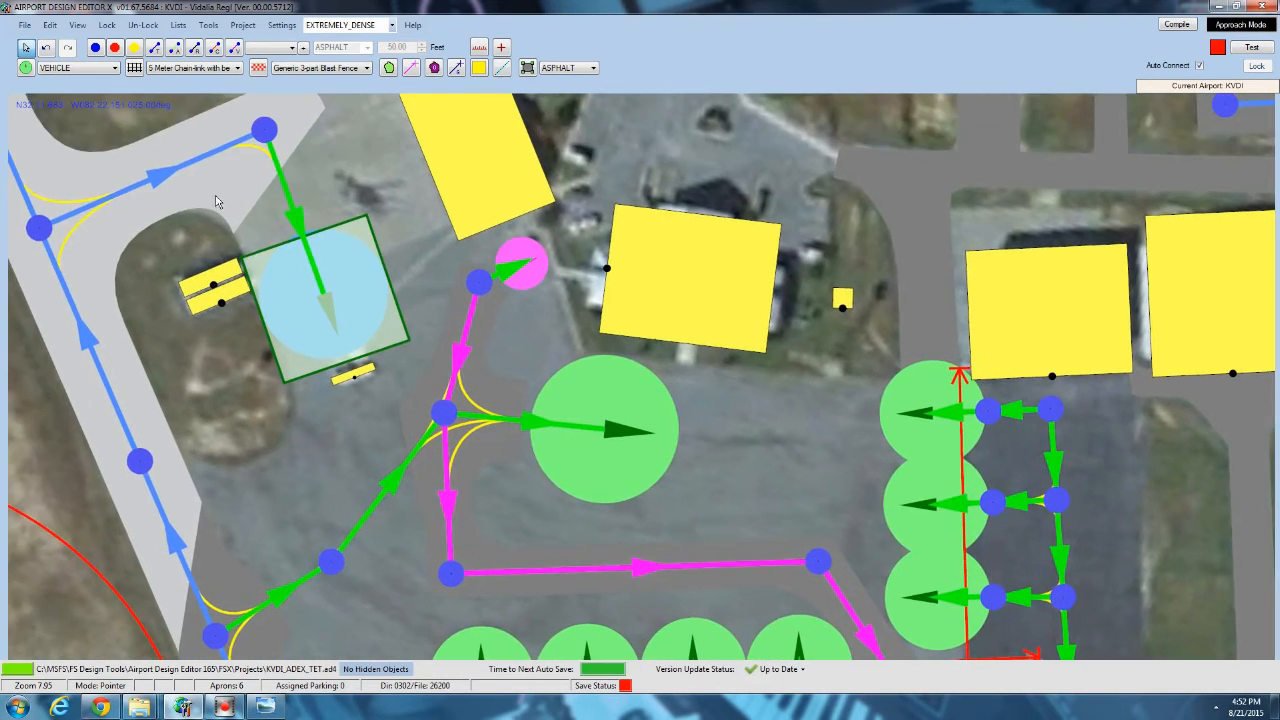
pyautogui.doubleClick(283, 183)
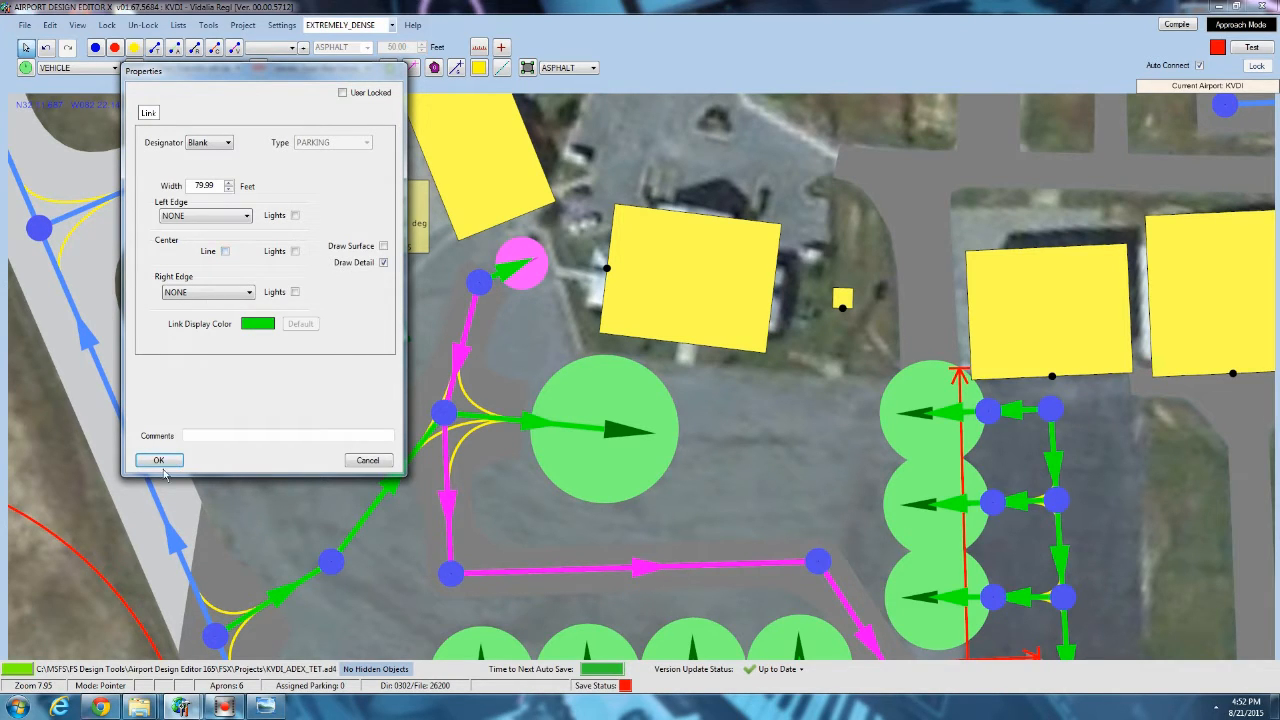
pyautogui.click(162, 461)
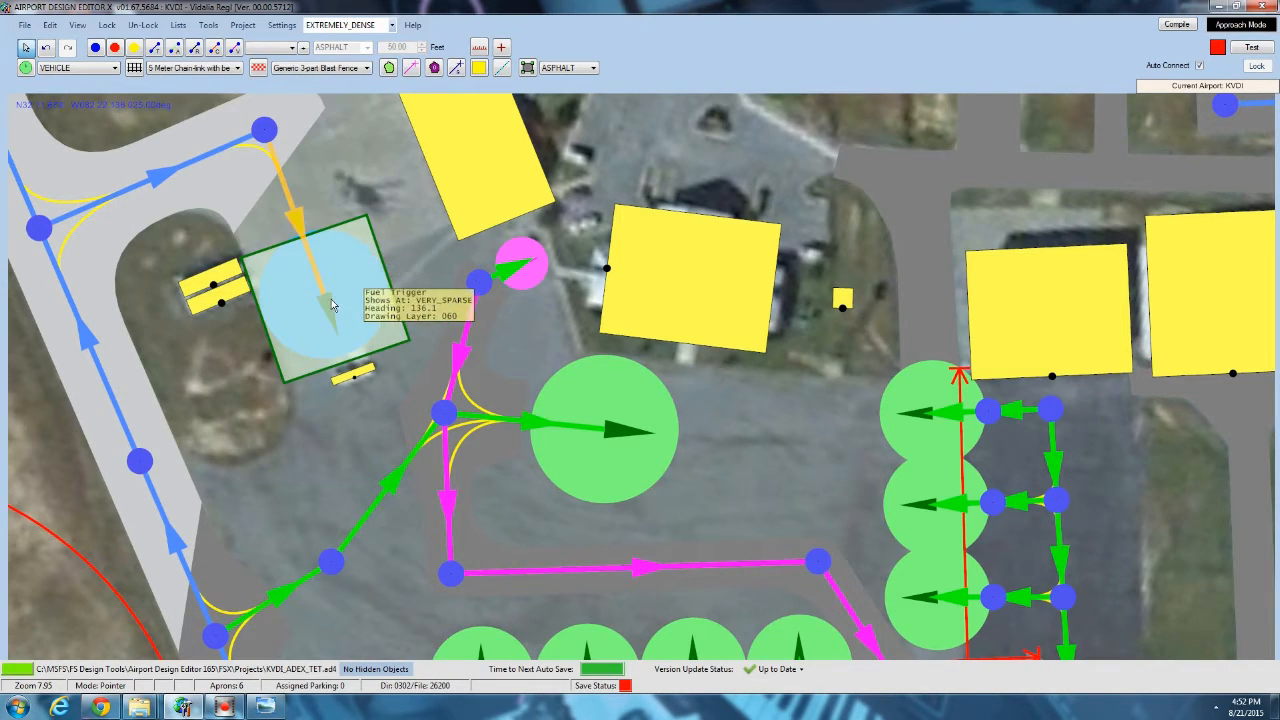
pyautogui.moveTo(320, 490)
pyautogui.mouseDown()
pyautogui.moveTo(301, 260)
pyautogui.moveTo(308, 487)
pyautogui.mouseUp()
pyautogui.doubleClick(266, 144)
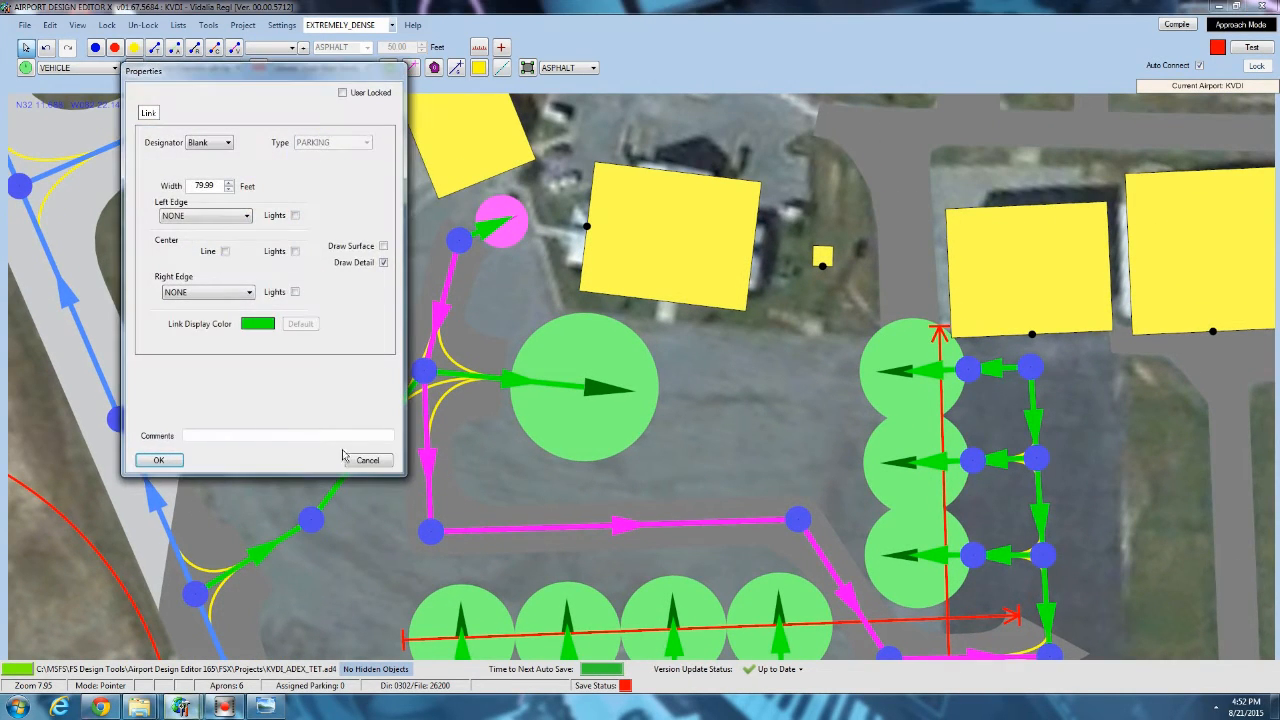
pyautogui.click(375, 462)
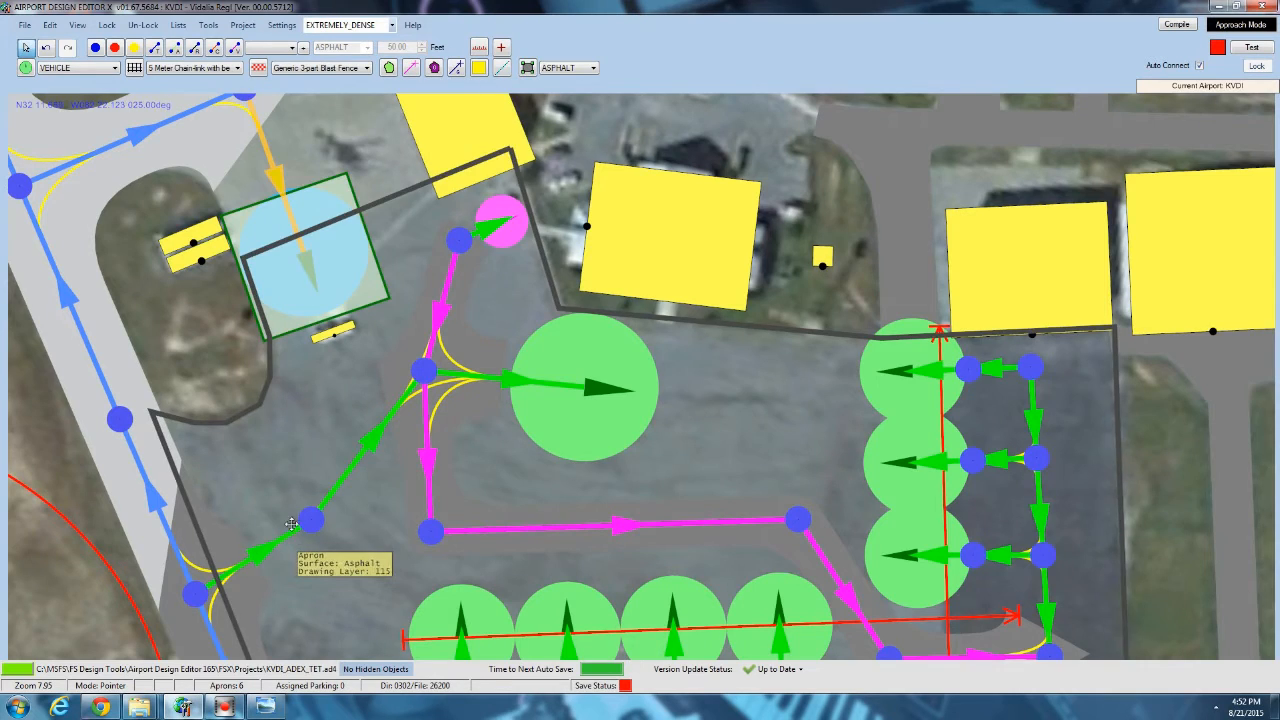
# Set the entry link from the diagonal taxiway onto the apron to 0 feet wide with the center line off.
pyautogui.moveTo(291, 524); pyautogui.dragTo(373, 346)
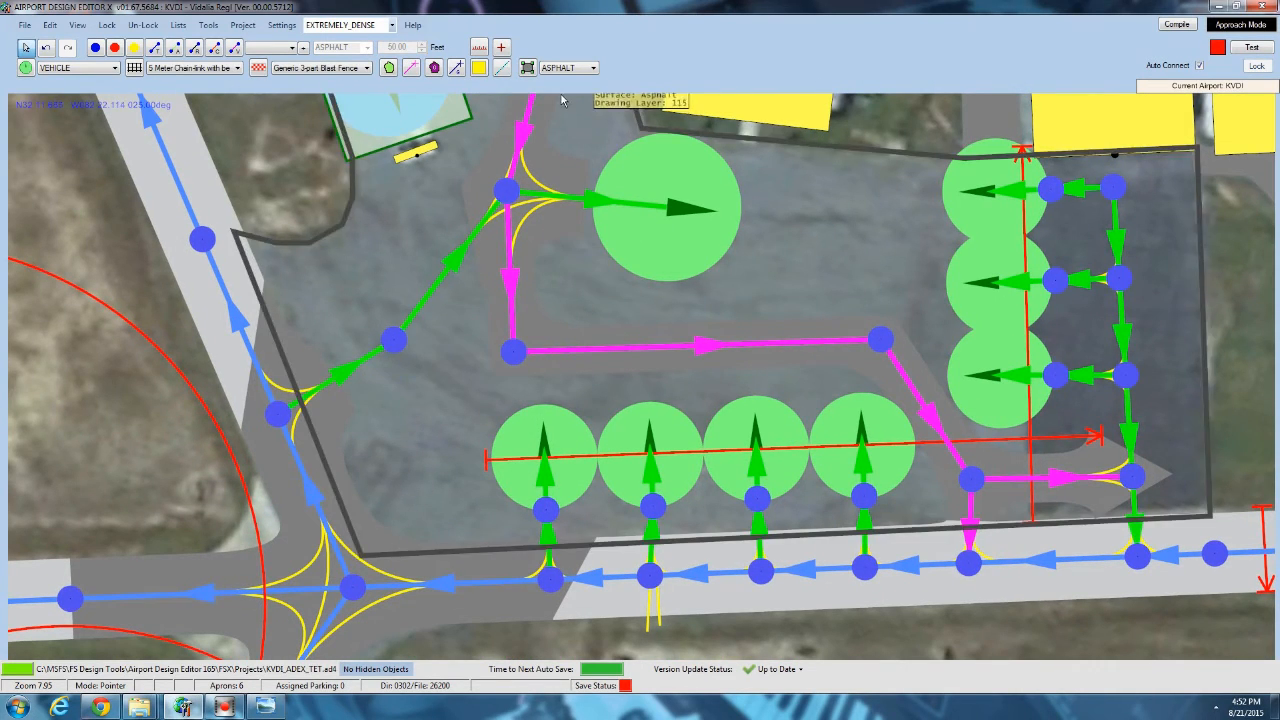
pyautogui.doubleClick(326, 382)
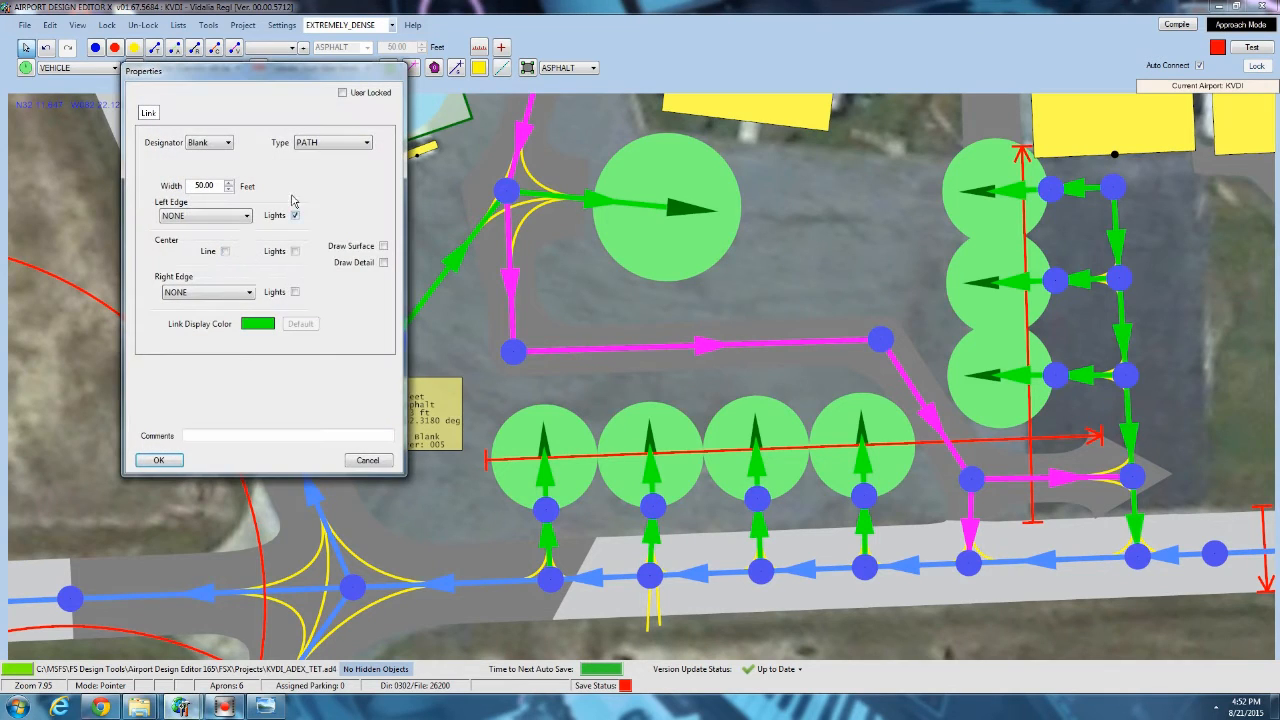
pyautogui.click(170, 464)
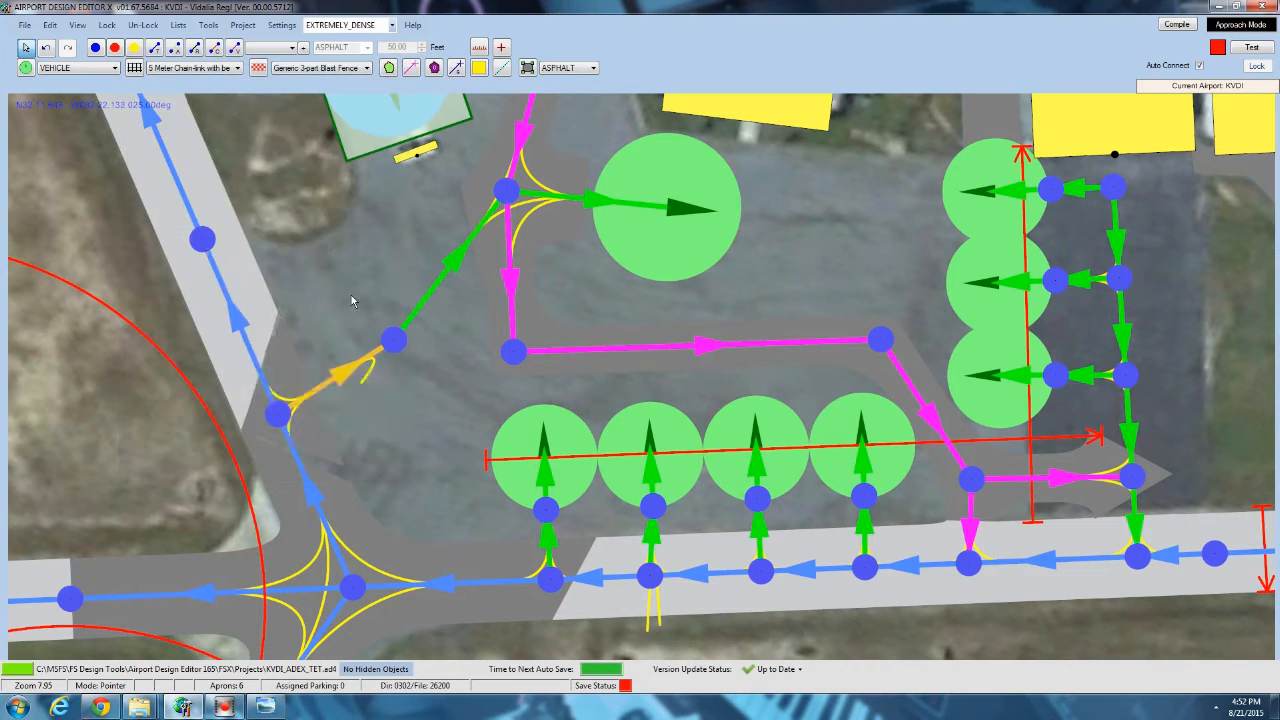
# Turn off the center line on the next apron path and on the parking link to the large parking spot.
pyautogui.doubleClick(440, 285)
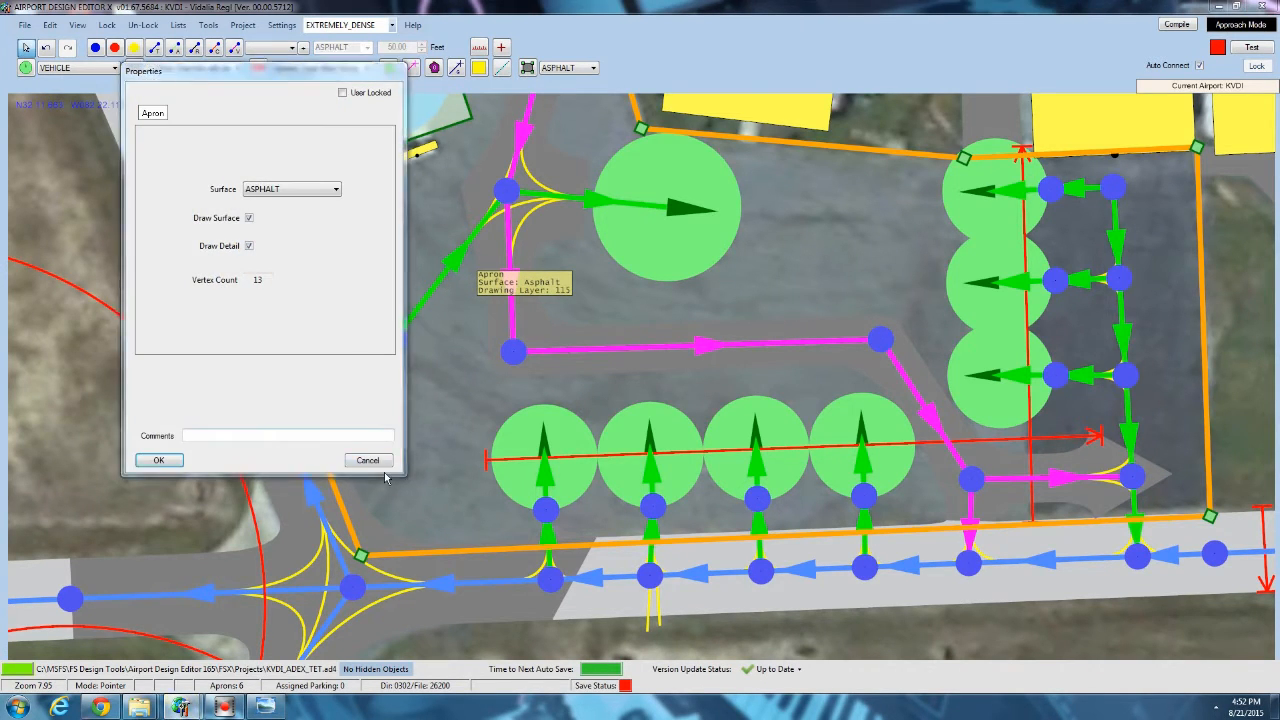
pyautogui.click(370, 461)
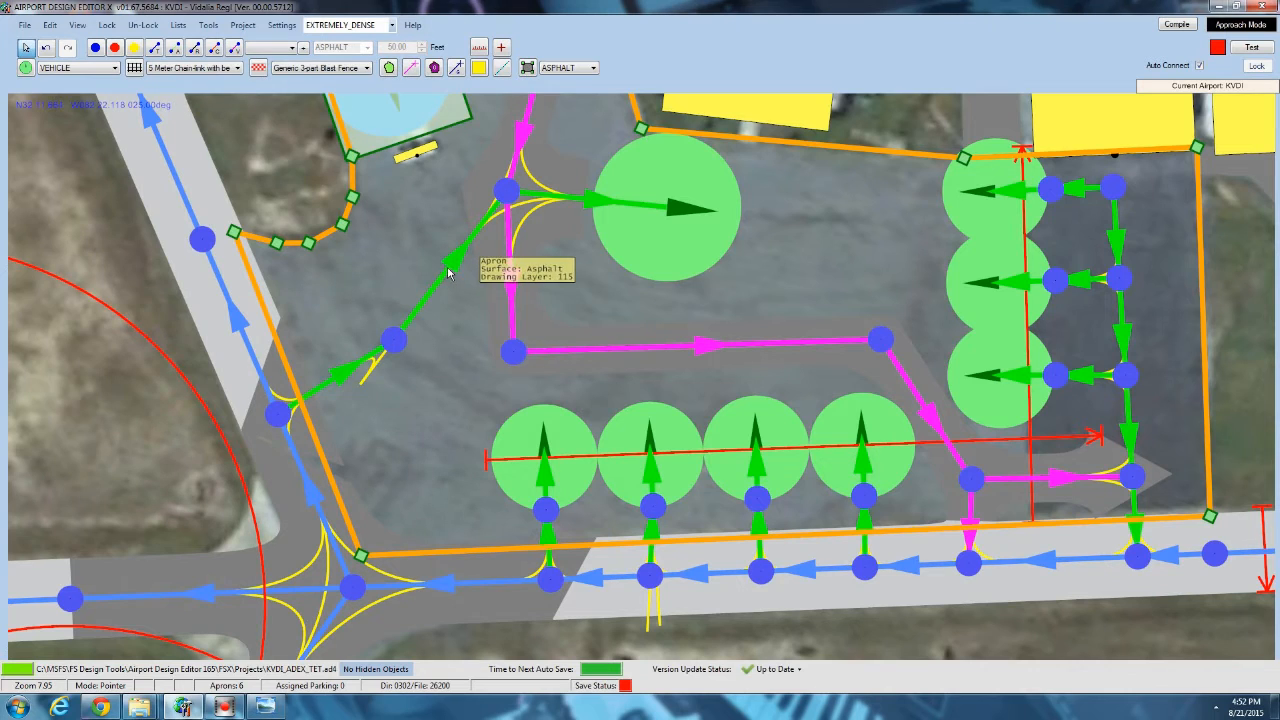
pyautogui.doubleClick(448, 272)
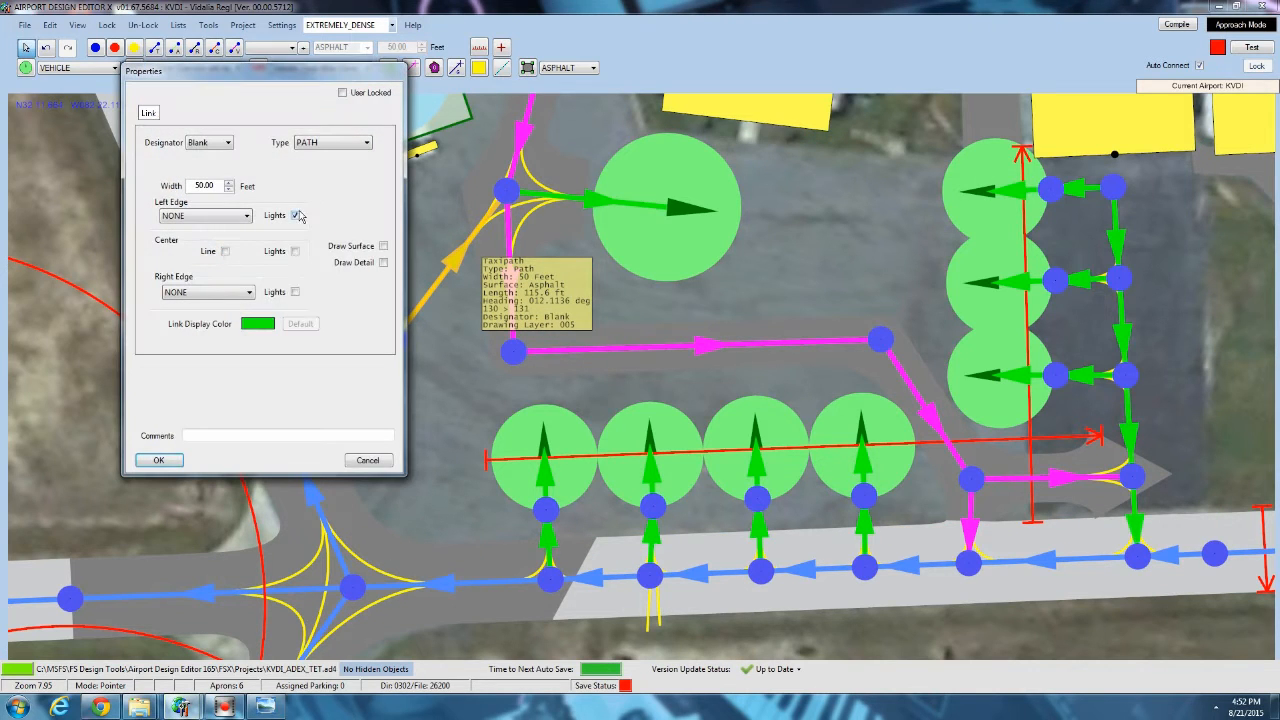
pyautogui.click(158, 460)
pyautogui.doubleClick(578, 199)
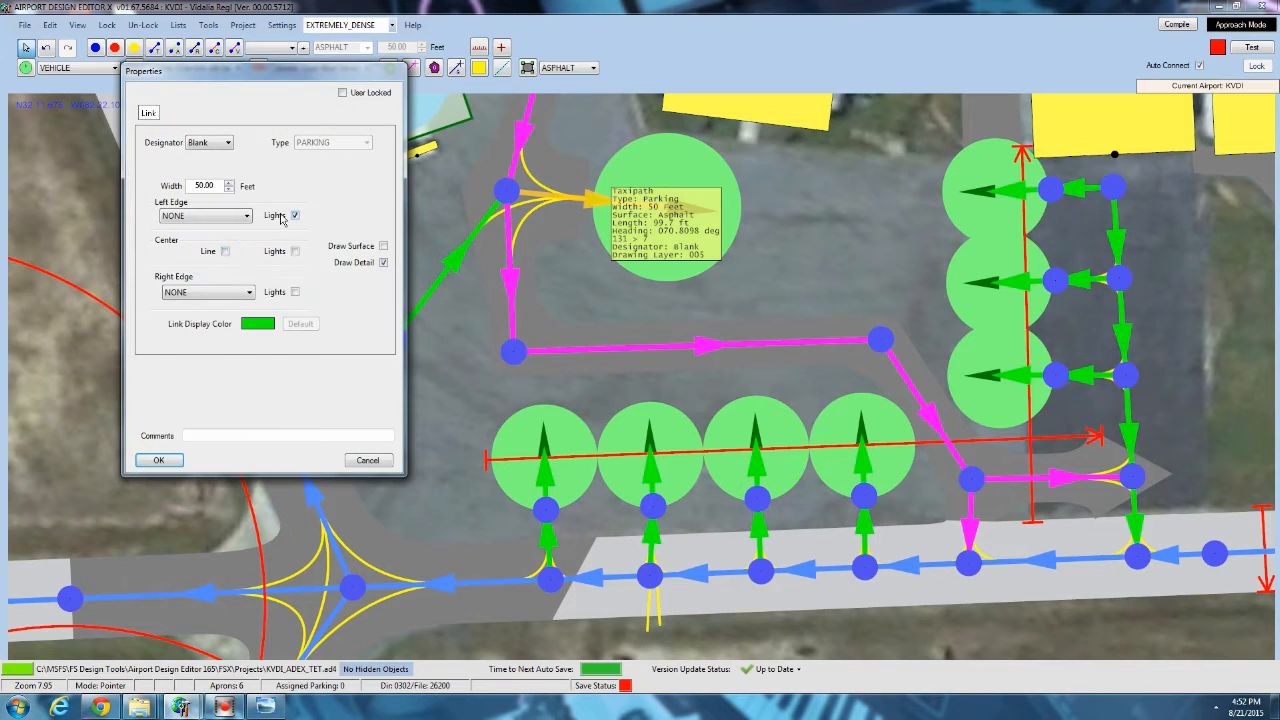
pyautogui.click(158, 460)
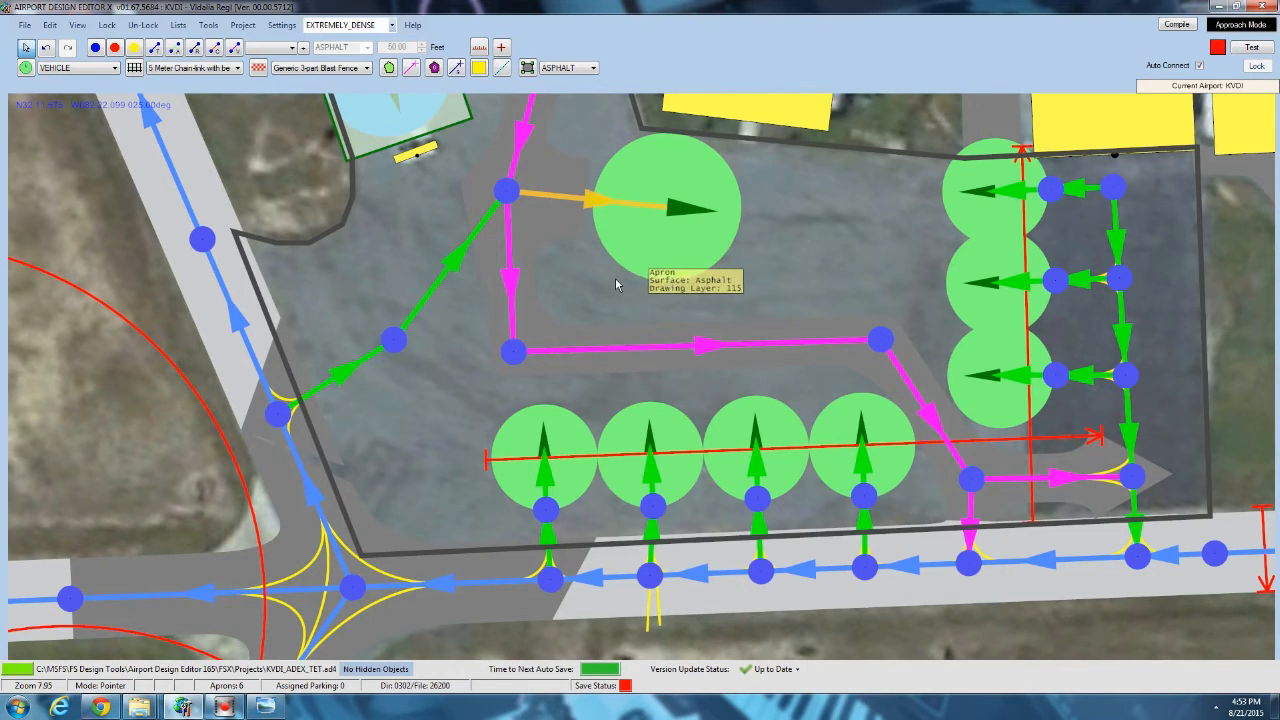
# Display the GP objects over the apron and its parking spots.
pyautogui.click(733, 228)
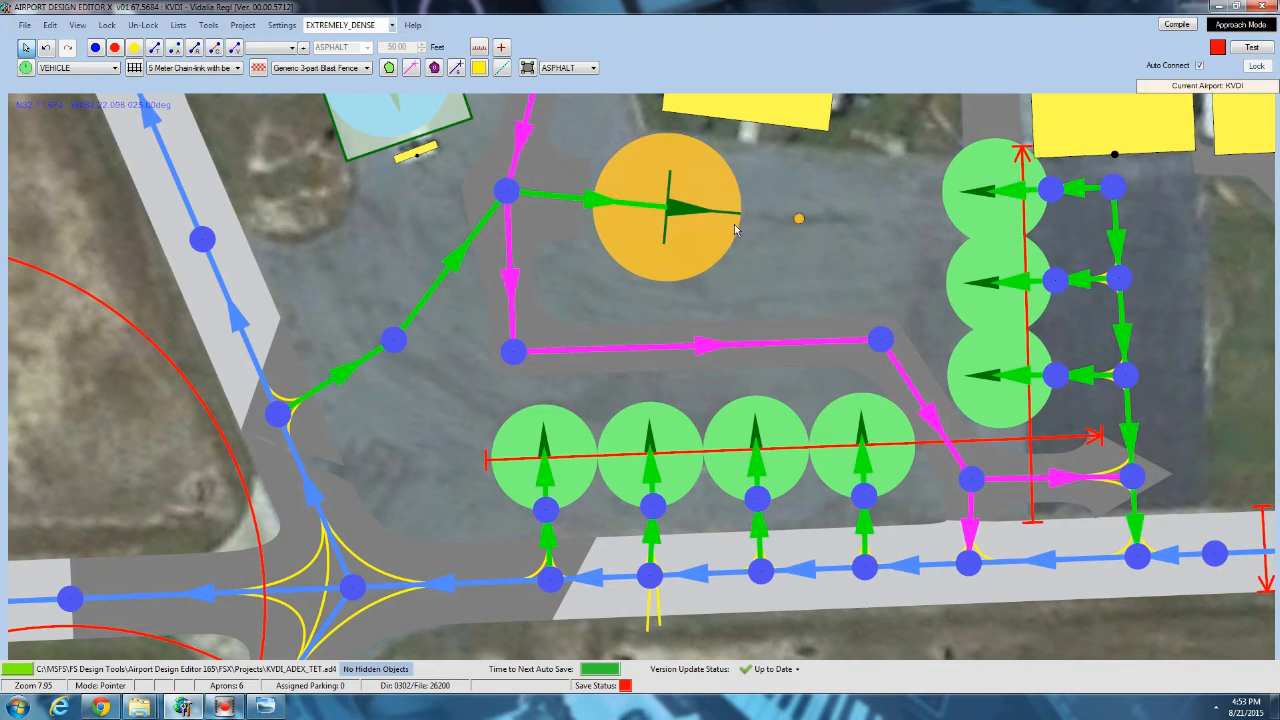
pyautogui.click(774, 230)
pyautogui.moveTo(736, 324); pyautogui.dragTo(627, 179)
pyautogui.scroll(2, 428, 268)
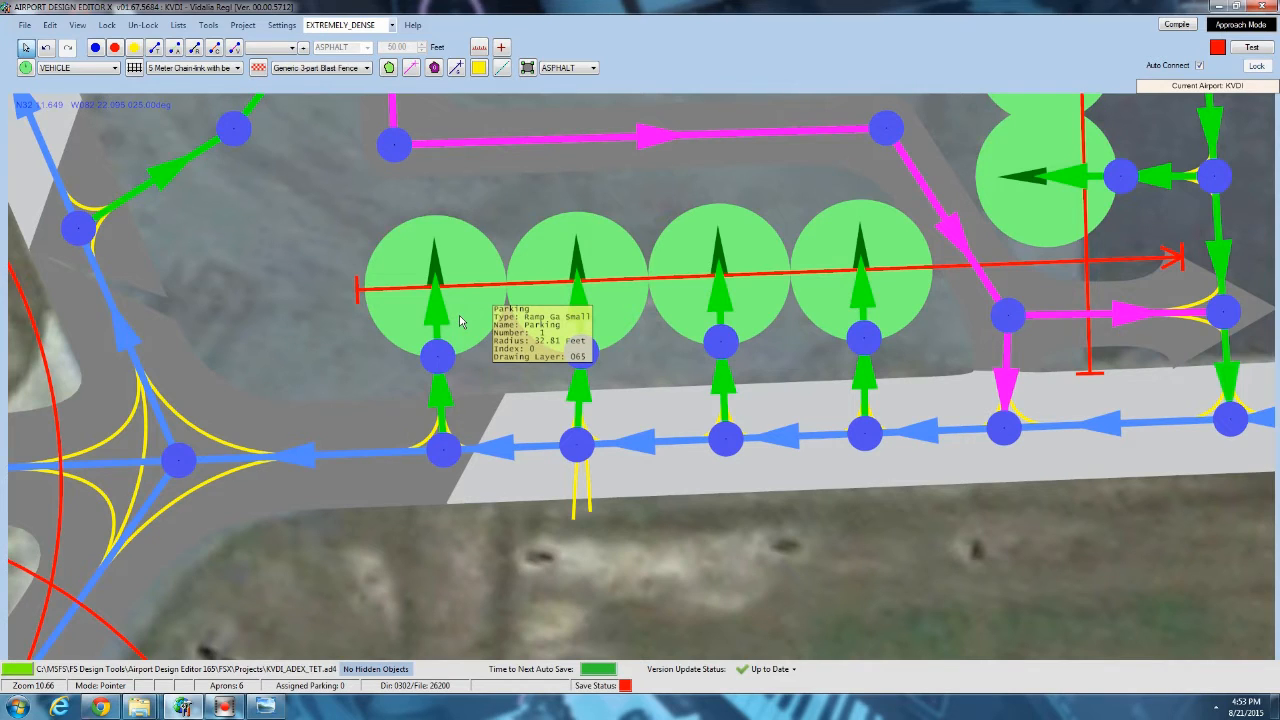
pyautogui.scroll(-4, 461, 321)
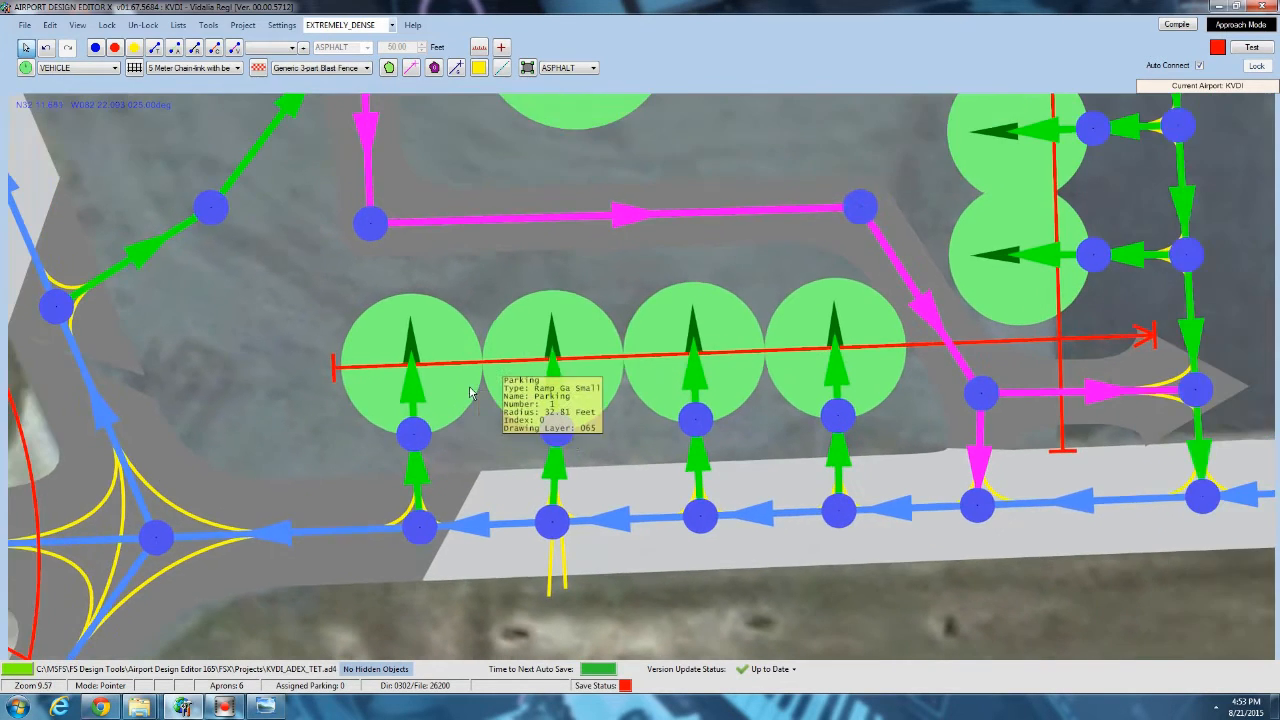
pyautogui.scroll(-1, 470, 391)
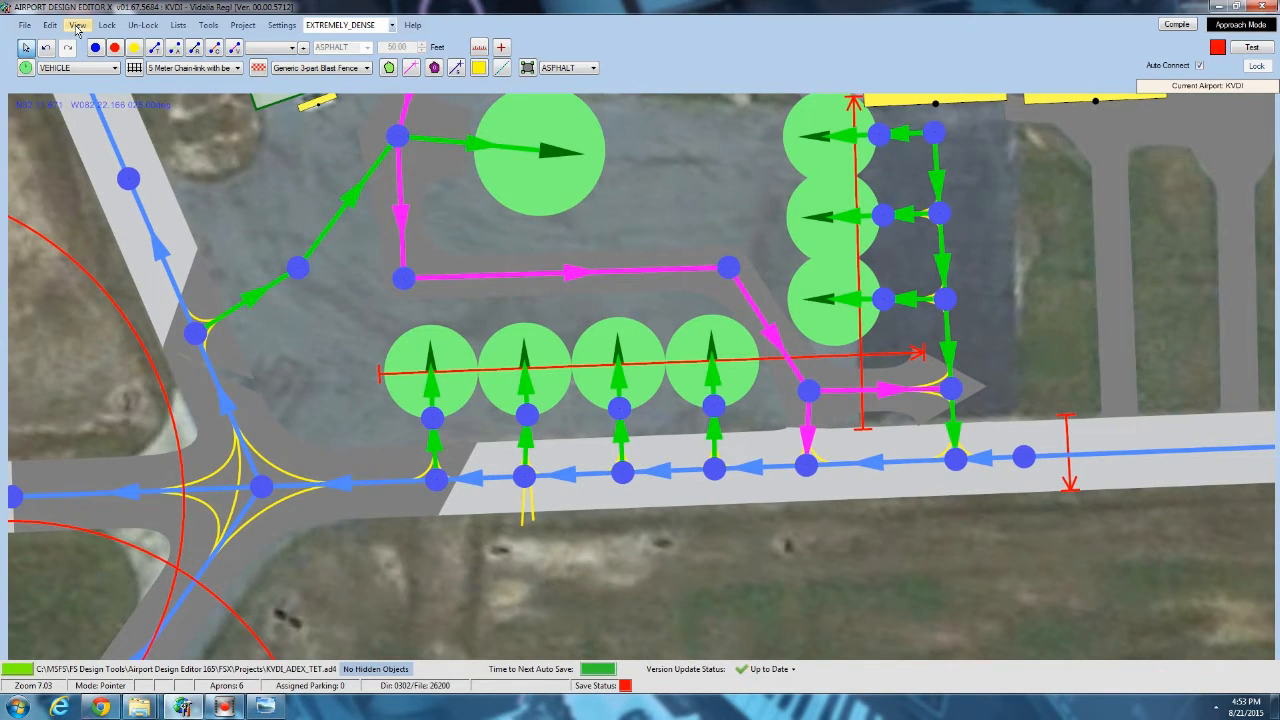
pyautogui.click(77, 25)
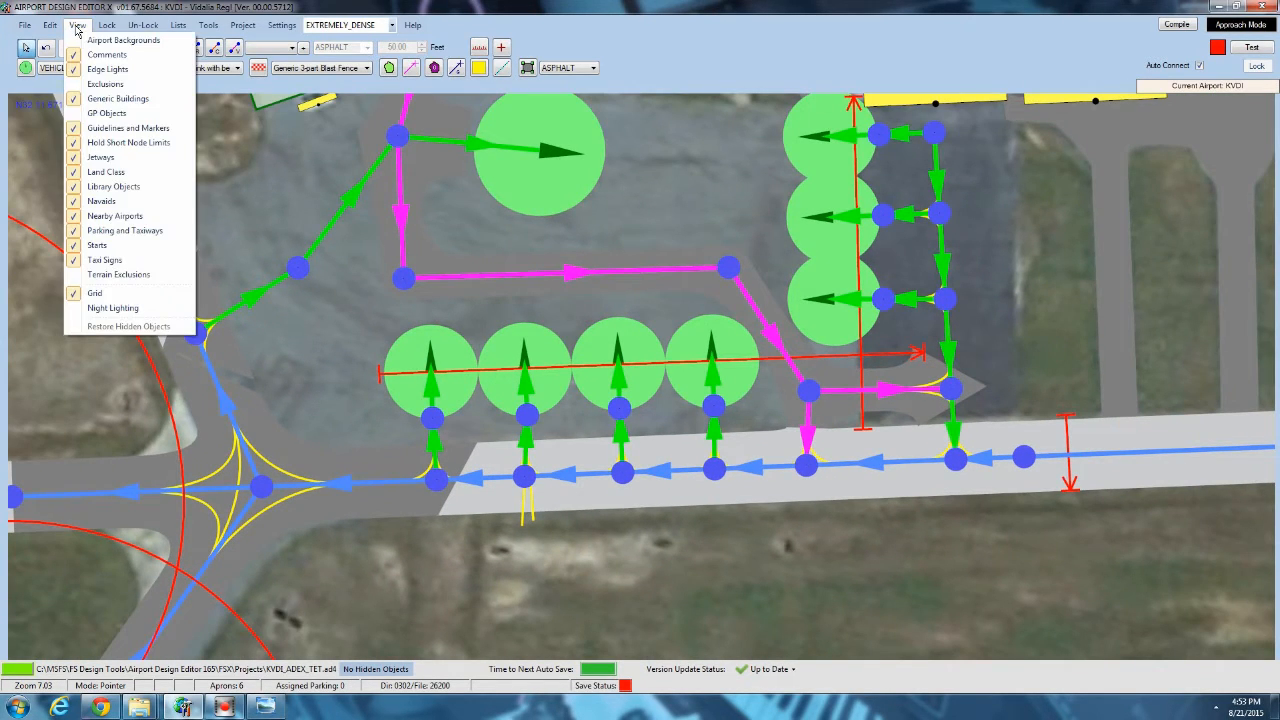
pyautogui.click(104, 114)
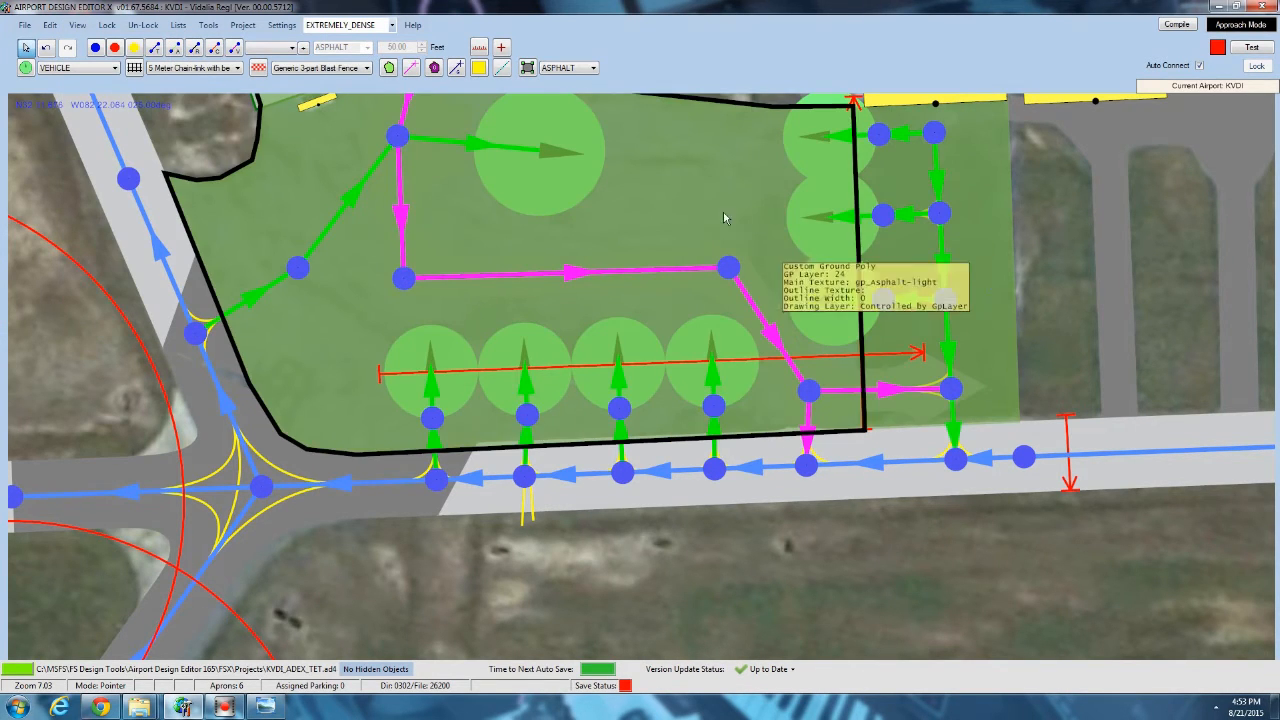
# Reshape the east edge of the light-asphalt ground poly by moving its vertices westward, clear of the parking spots on the apron's east side.
pyautogui.scroll(2, 375, 538)
pyautogui.scroll(3, 375, 538)
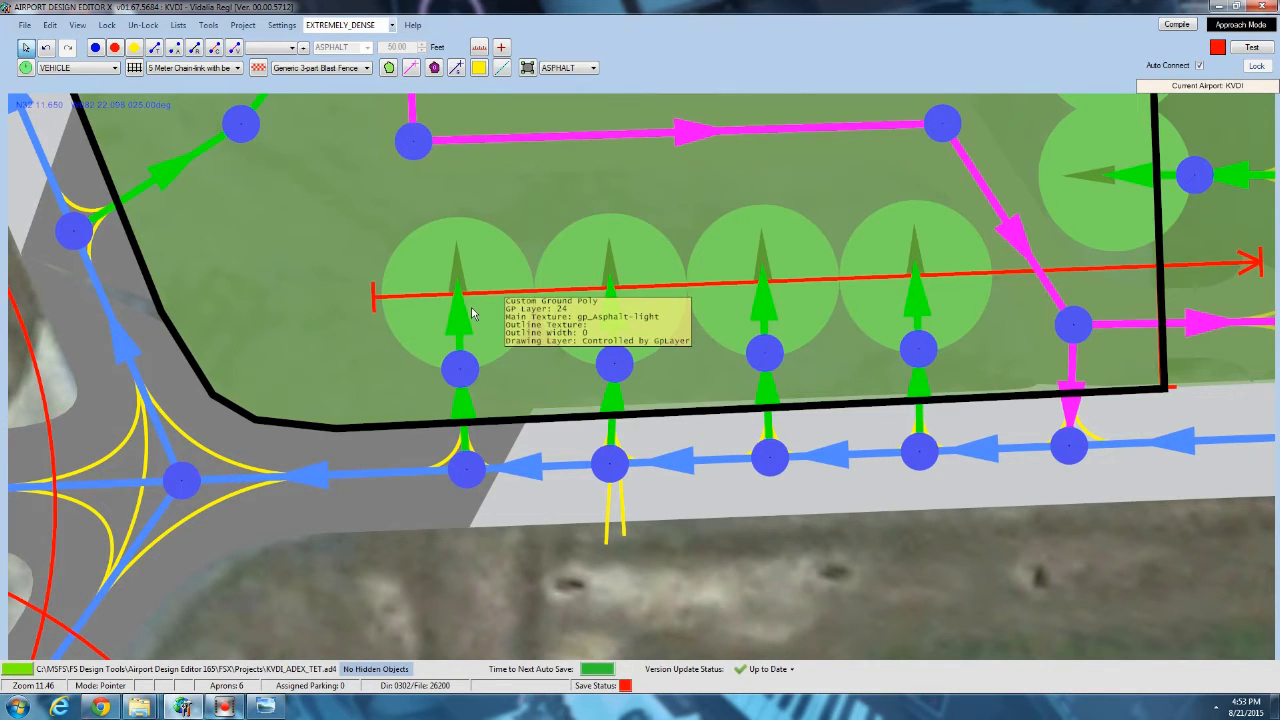
pyautogui.moveTo(1146, 290); pyautogui.dragTo(855, 292)
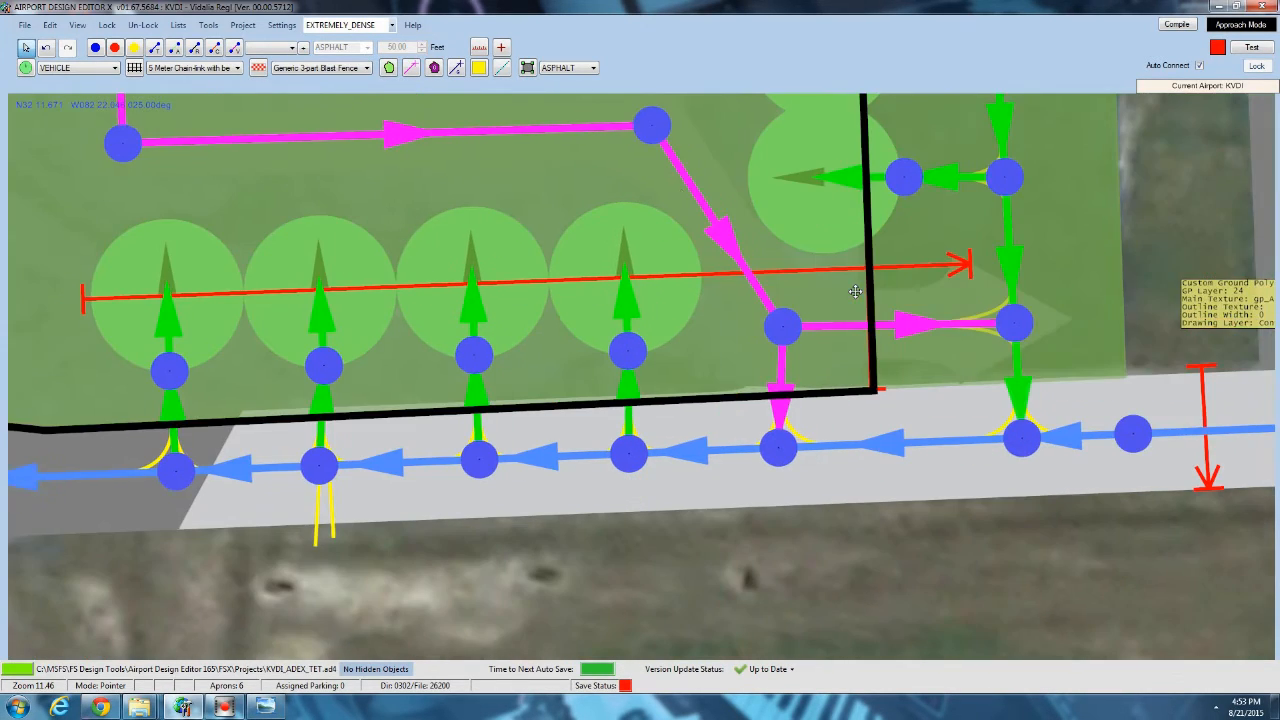
pyautogui.click(650, 176)
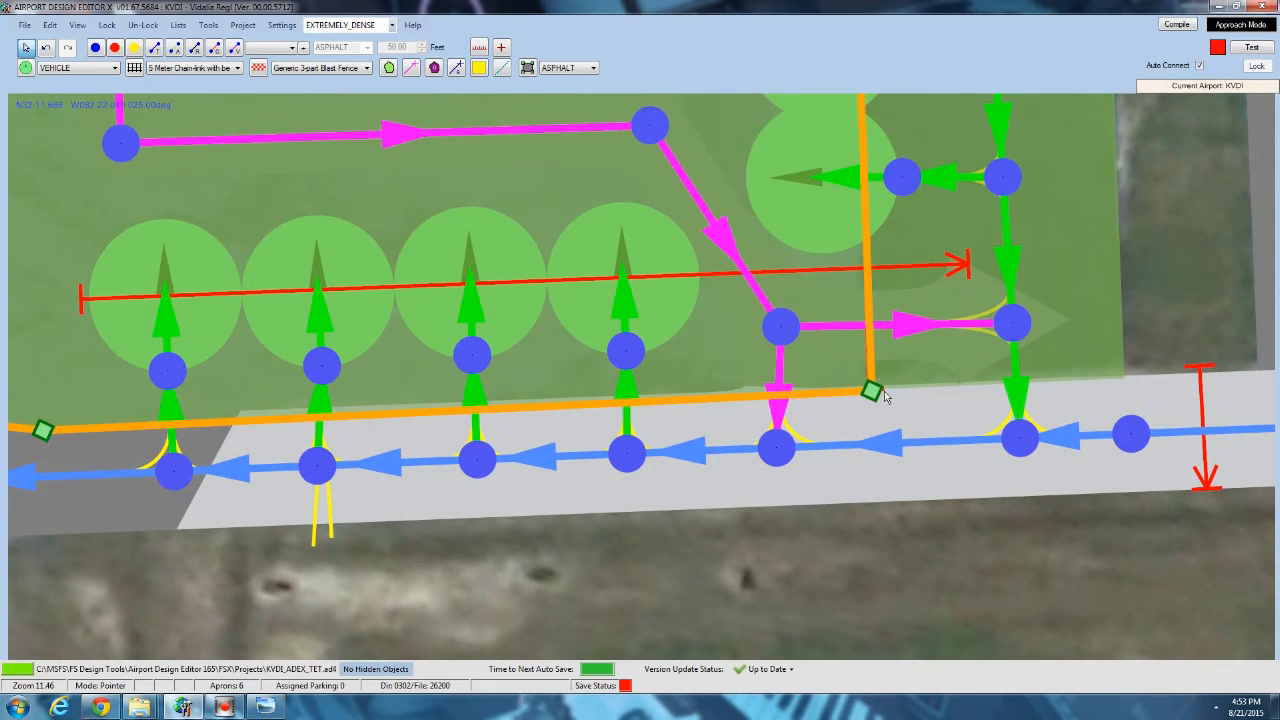
pyautogui.moveTo(875, 394); pyautogui.dragTo(708, 394)
pyautogui.moveTo(778, 260); pyautogui.dragTo(791, 568, button='right')
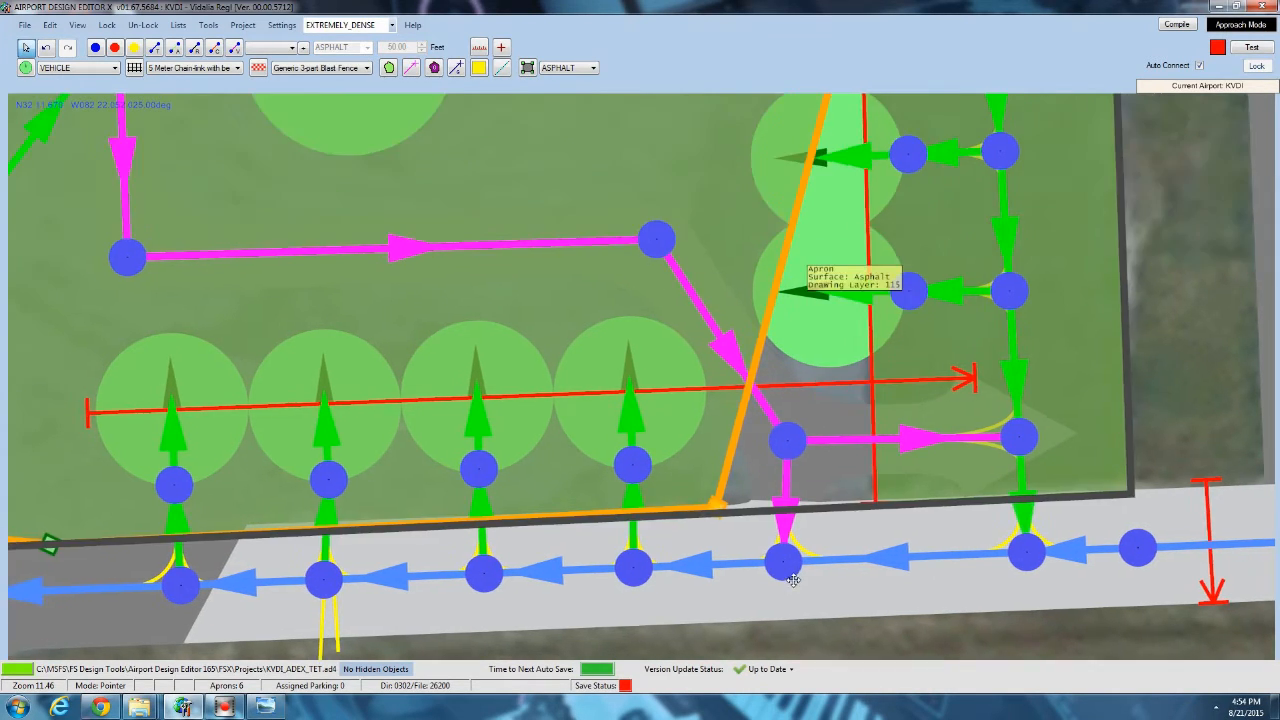
pyautogui.scroll(-3, 791, 565)
pyautogui.moveTo(849, 280); pyautogui.dragTo(727, 359)
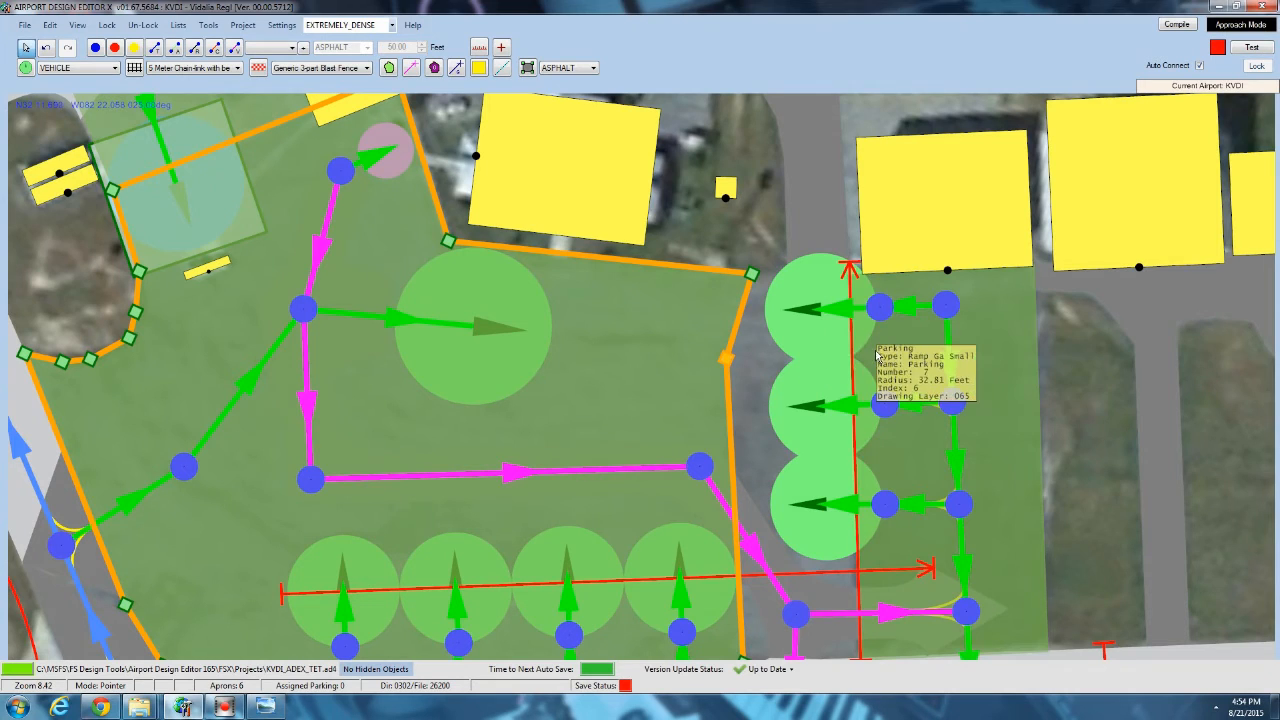
# Start a ground line near the row of four parking spots and check the painted markings in the KVDI.jpg photo in Windows Photo Viewer.
pyautogui.click(901, 355)
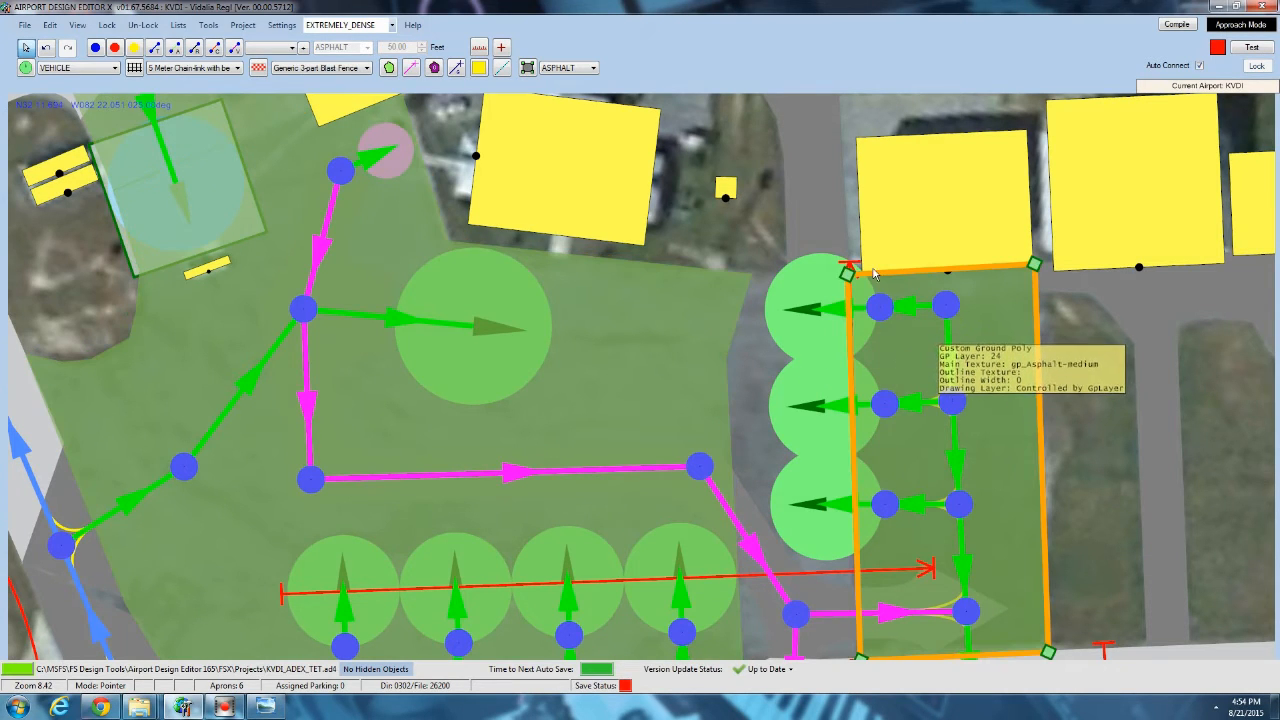
pyautogui.moveTo(804, 485); pyautogui.dragTo(837, 264)
pyautogui.moveTo(713, 350); pyautogui.dragTo(814, 327)
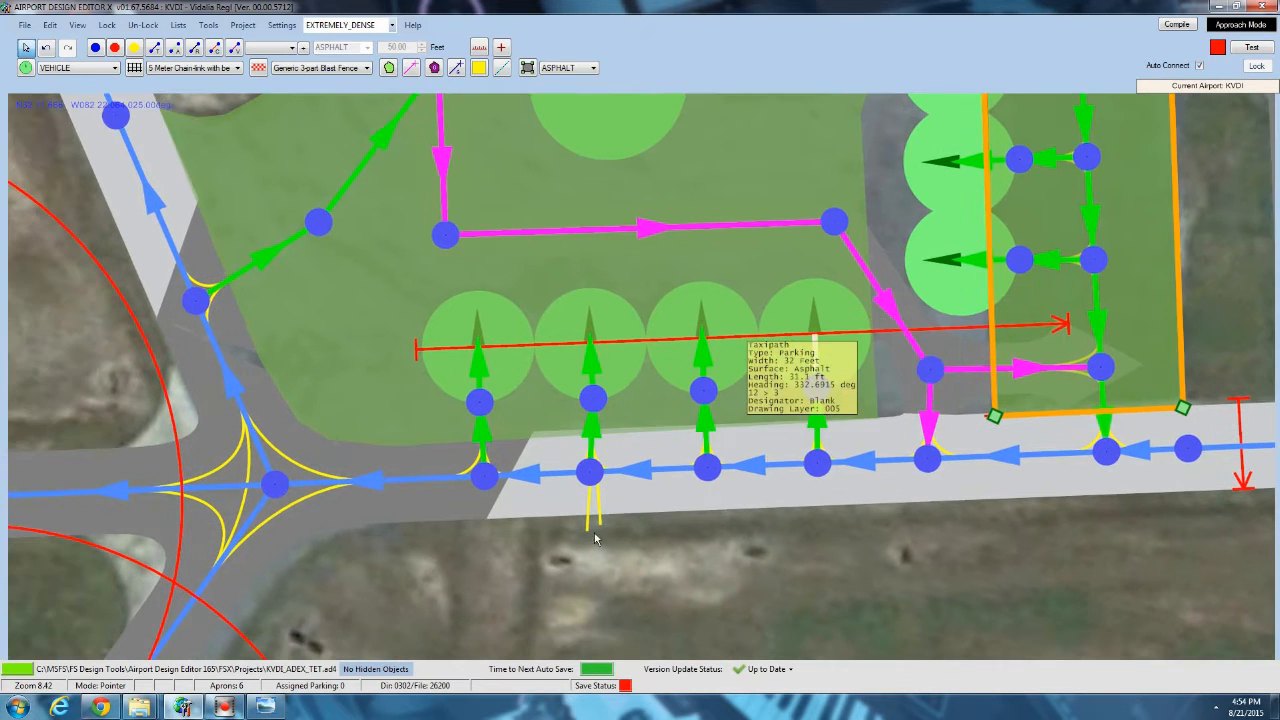
pyautogui.click(555, 536)
pyautogui.scroll(4, 477, 378)
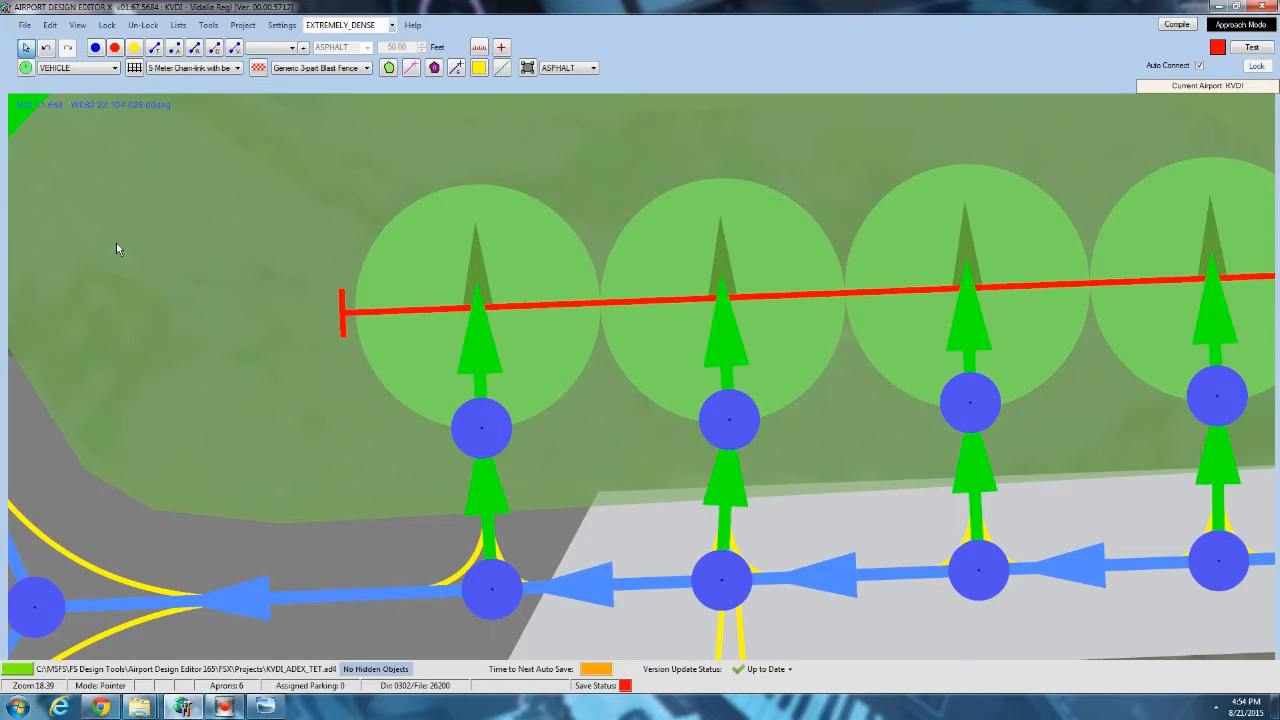
pyautogui.click(457, 75)
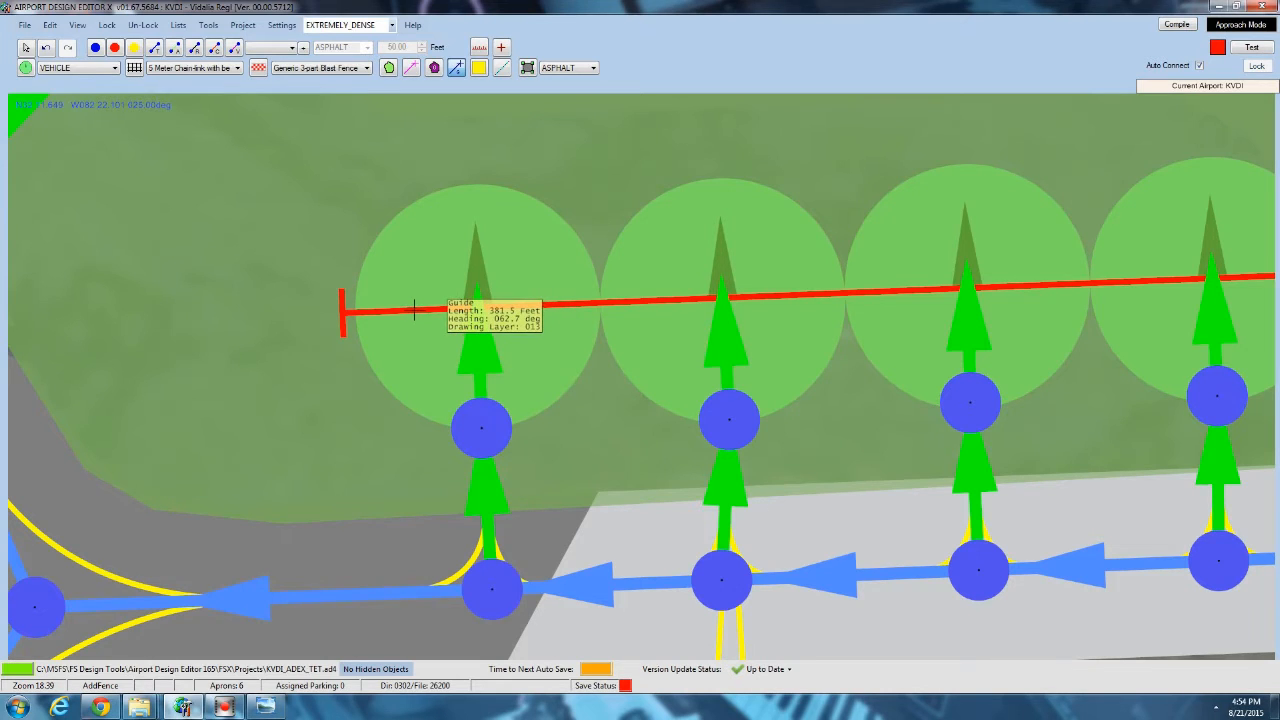
pyautogui.click(256, 706)
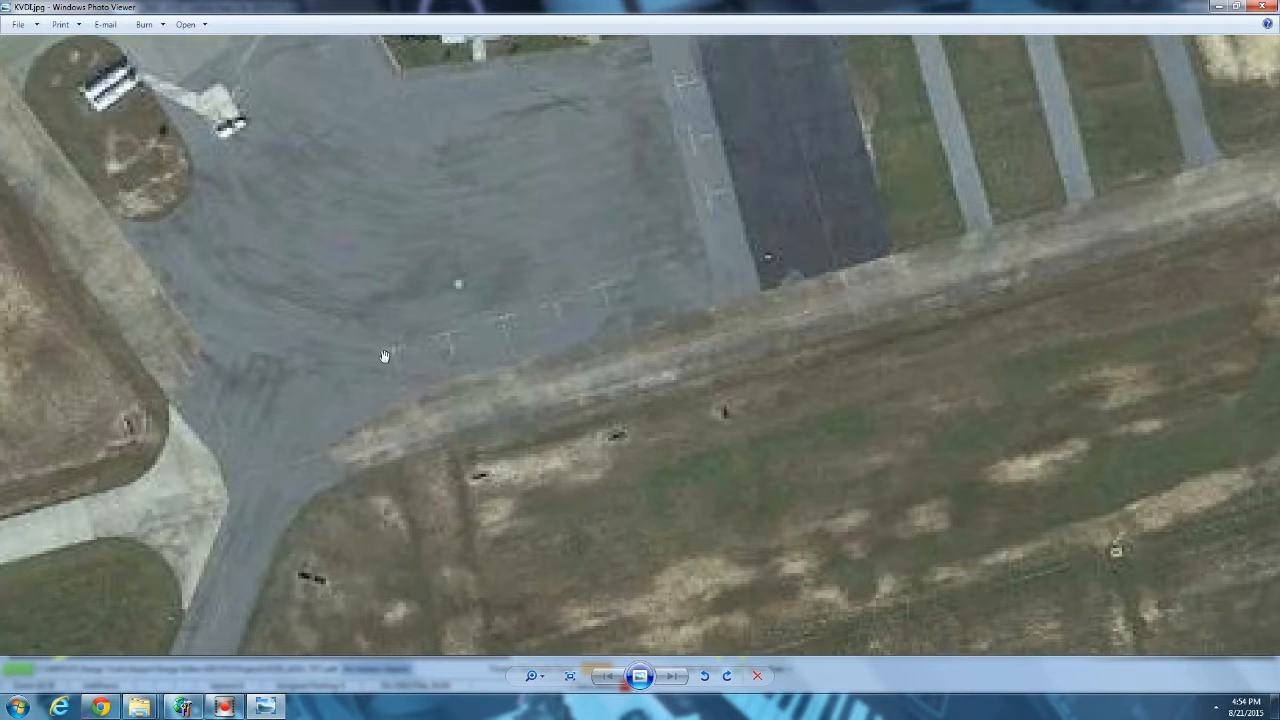
pyautogui.click(265, 708)
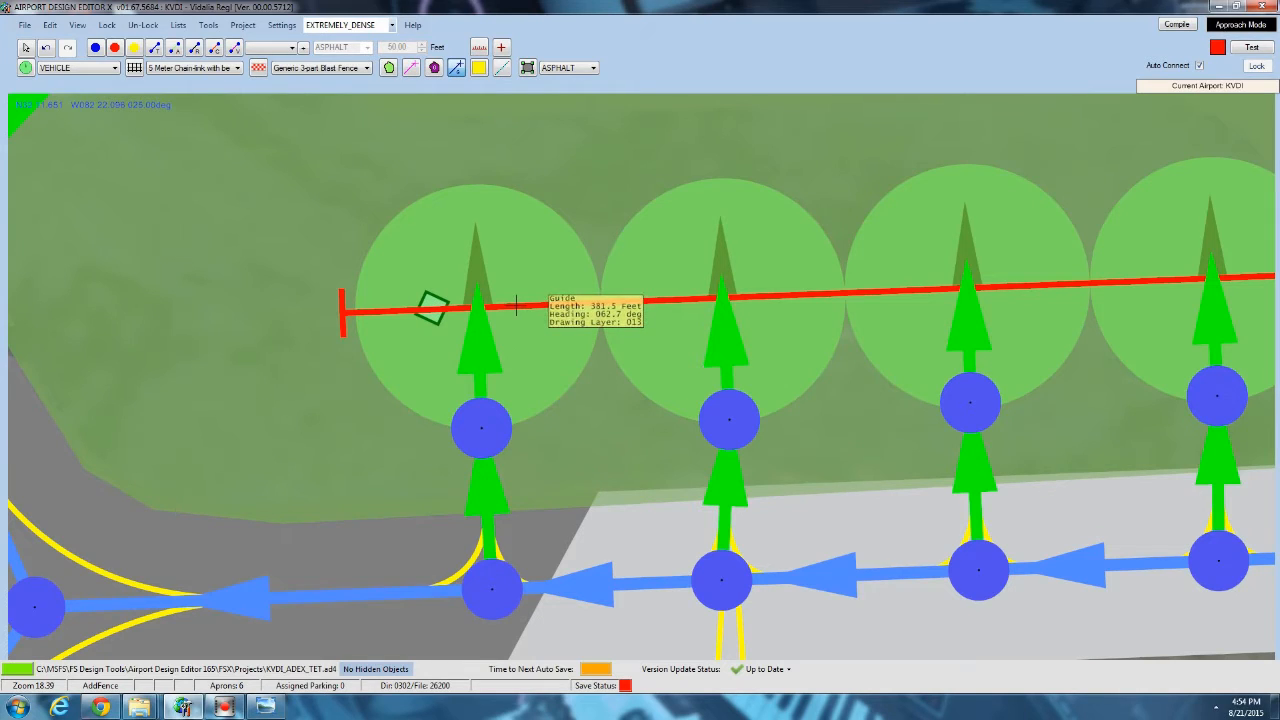
# Draw a crossbar ground line along the guide at the westernmost parking spot, 2 ft wide, textured gp_PatternedLines_40F with the Single (Yellow) pattern.
pyautogui.doubleClick(517, 307)
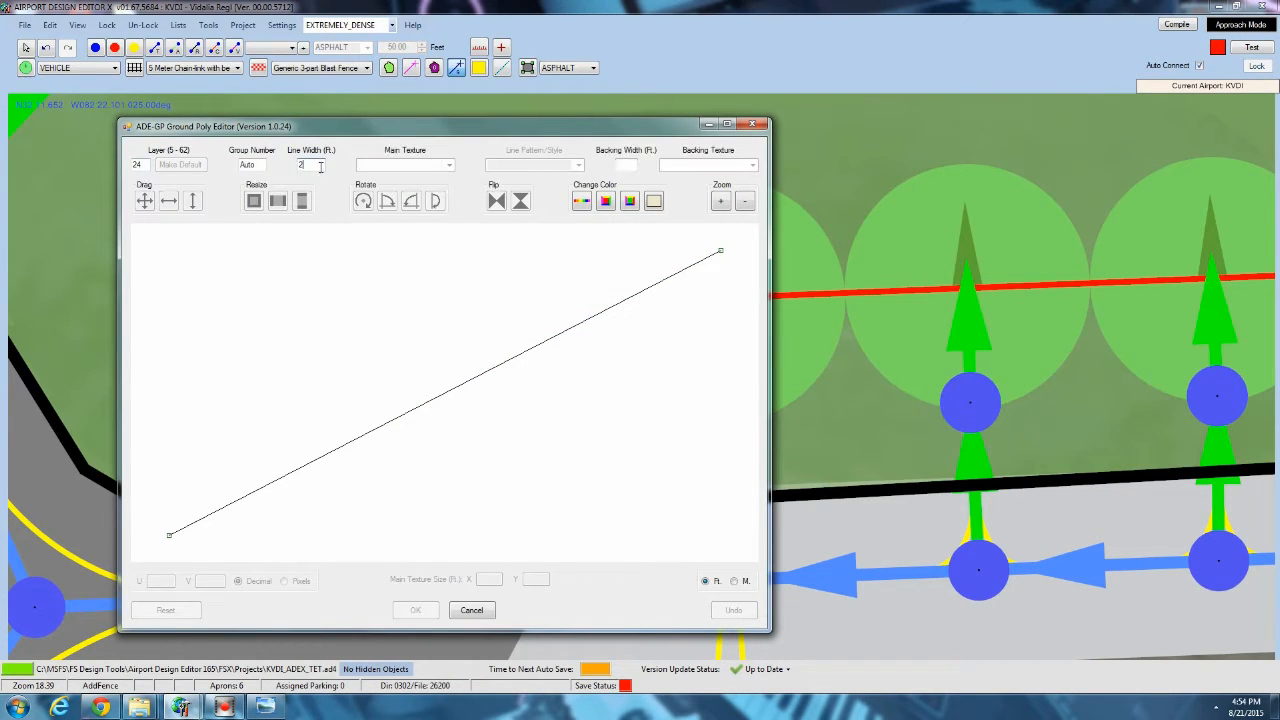
pyautogui.click(450, 165)
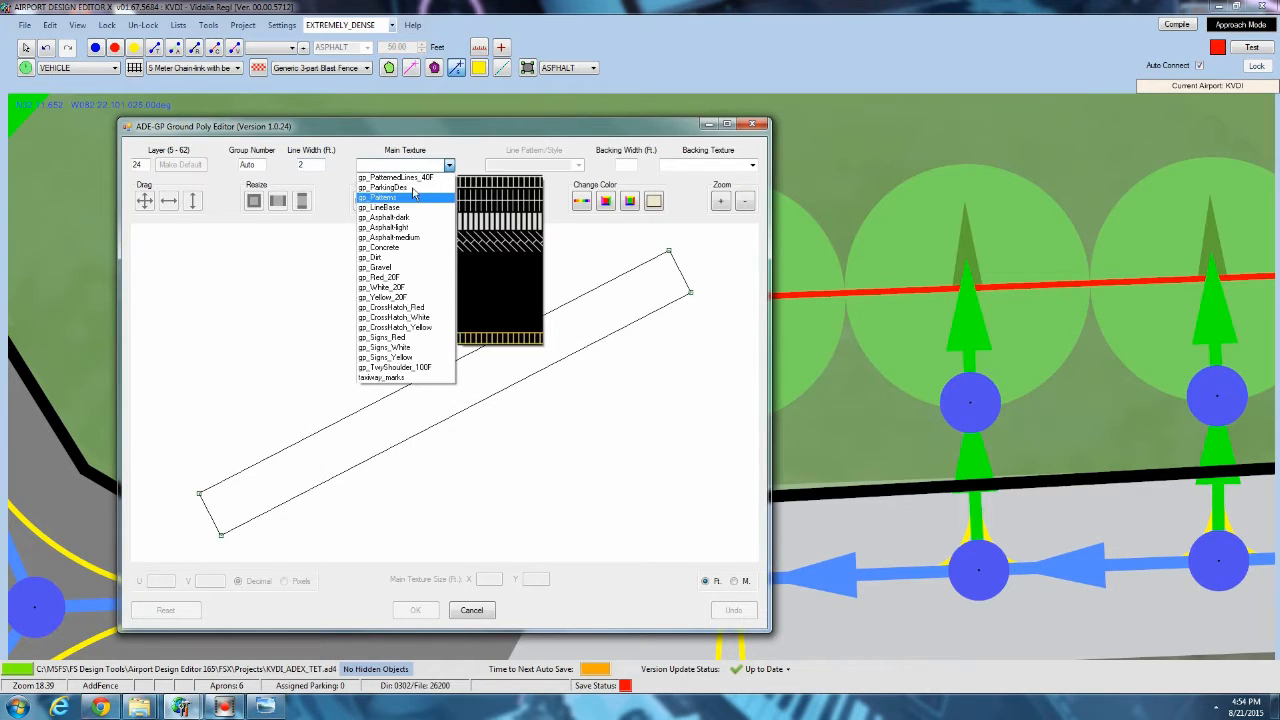
pyautogui.click(415, 190)
pyautogui.click(520, 165)
pyautogui.click(510, 208)
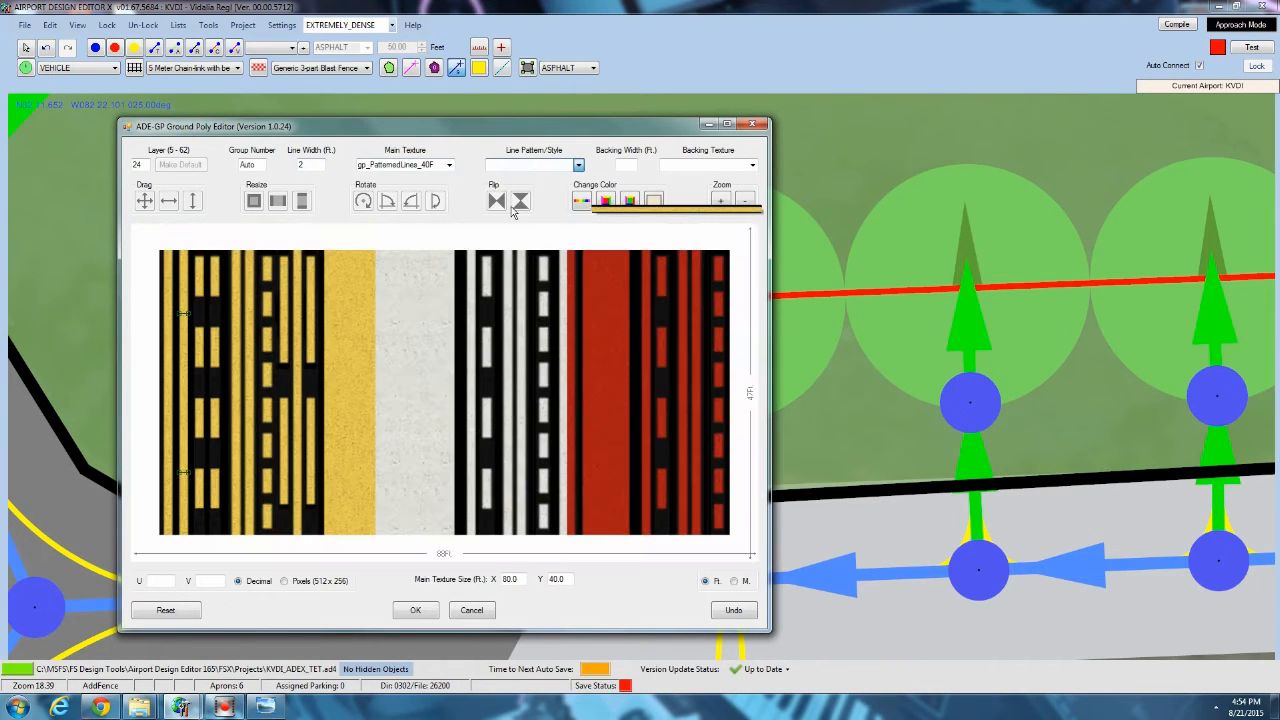
pyautogui.click(420, 614)
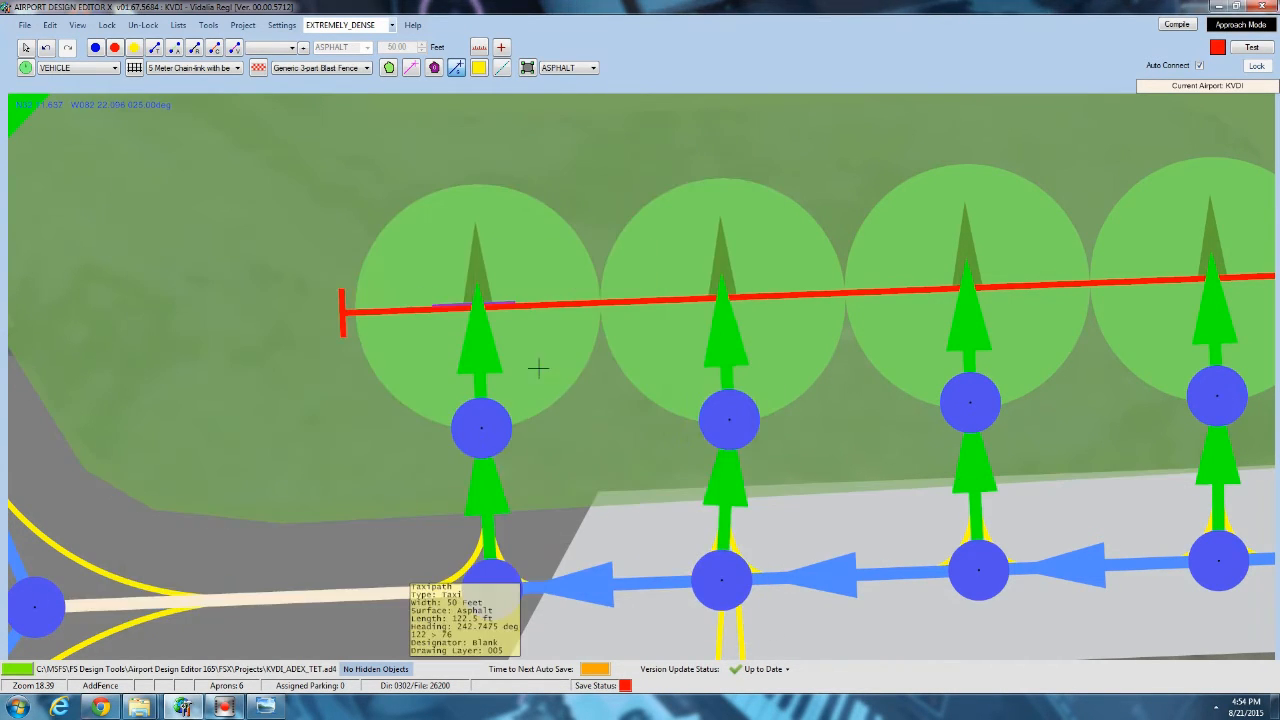
# Draw the T's stem from the crossbar to the node below the westernmost spot, 2 ft wide, with gp_PatternedLines_40F and Single (Yellow).
pyautogui.click(477, 305)
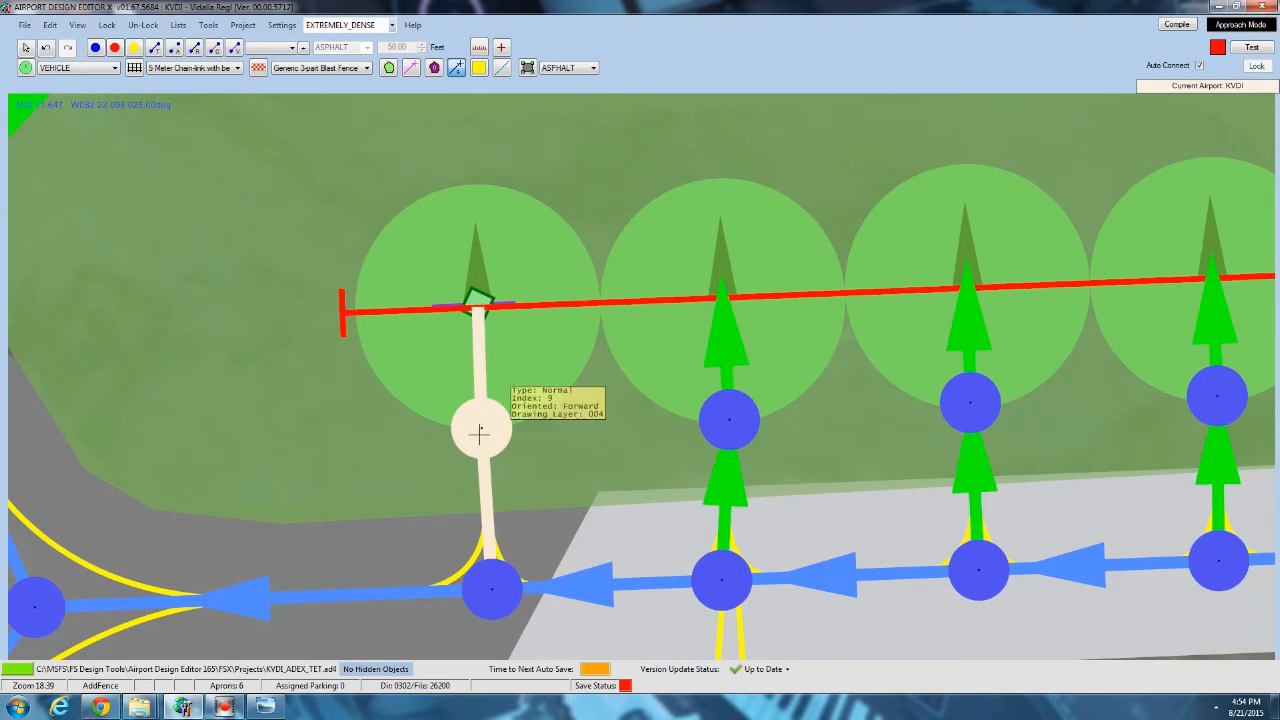
pyautogui.click(481, 428)
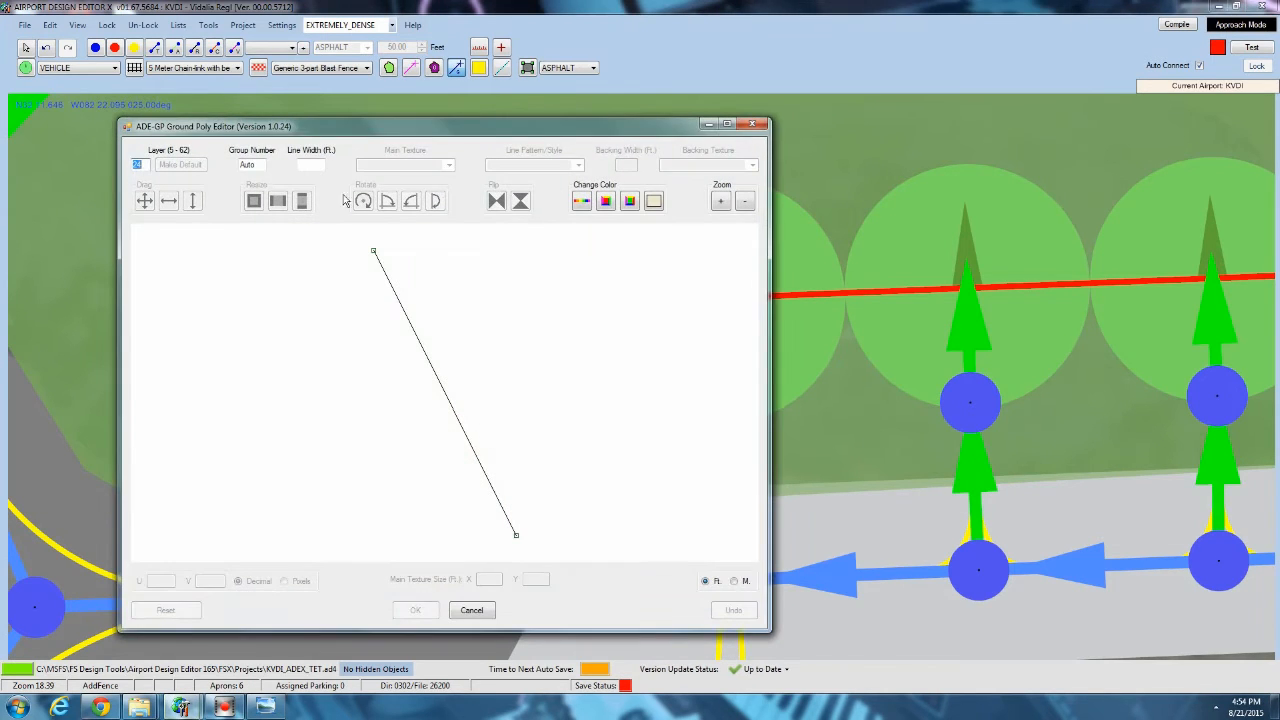
pyautogui.click(449, 168)
pyautogui.click(418, 369)
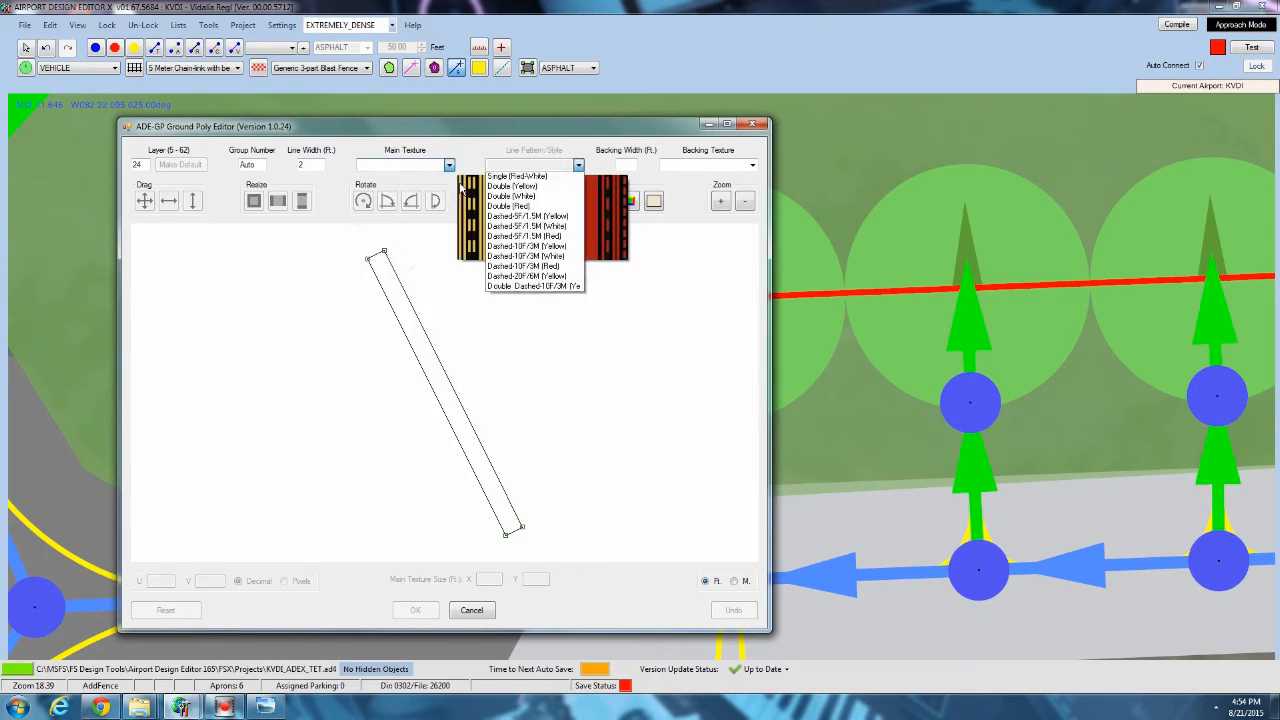
pyautogui.click(510, 207)
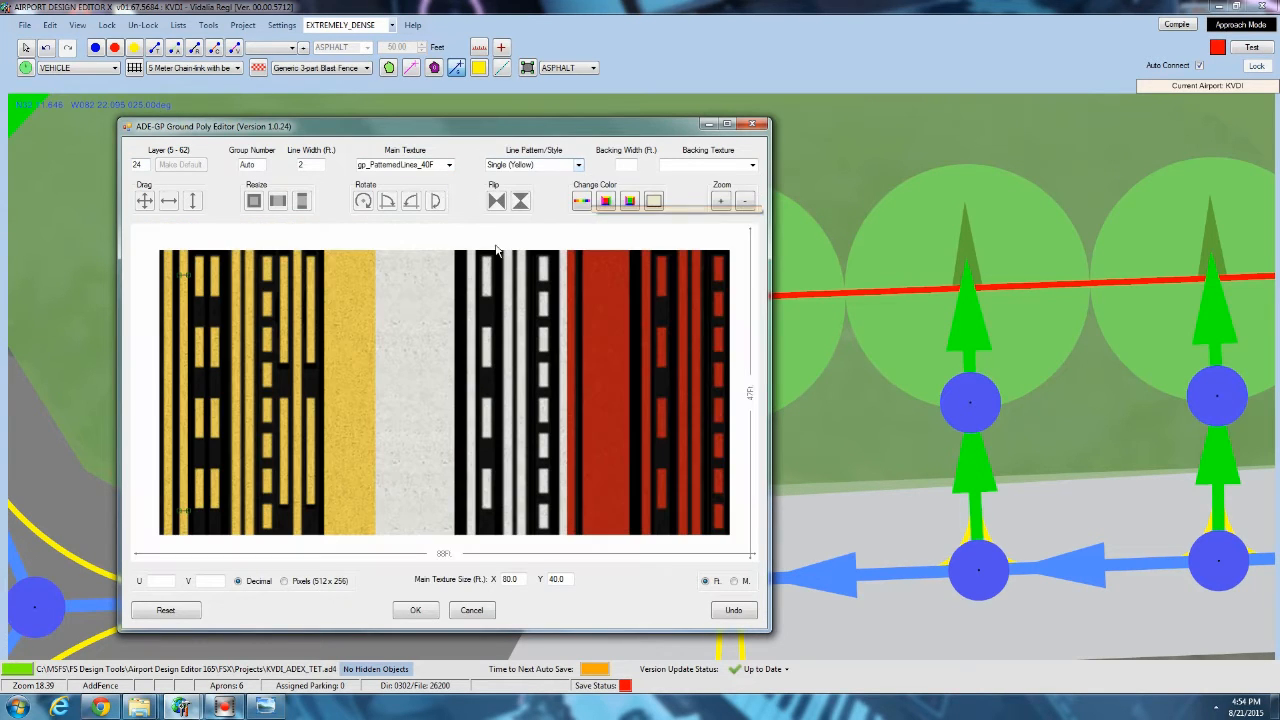
pyautogui.click(430, 610)
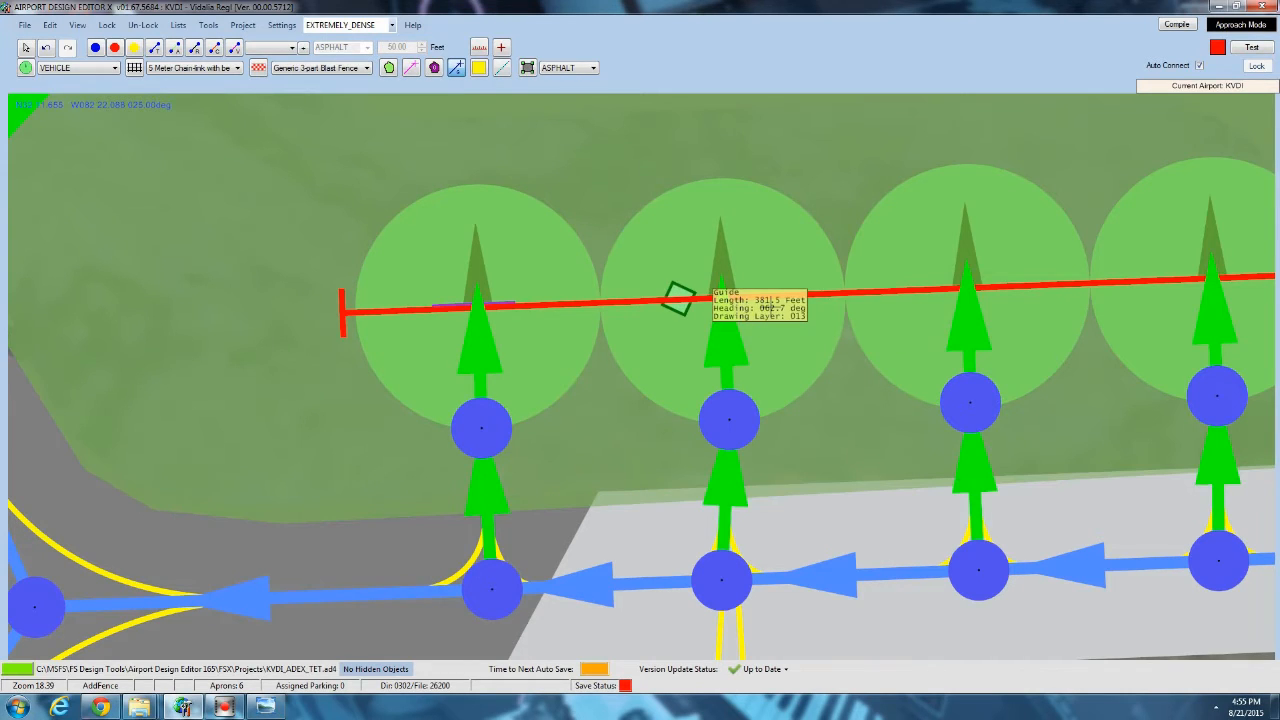
# Draw a crossbar line across the second parking spot along the guide, 2 ft wide, with gp_PatternedLines_40F and Single (Yellow).
pyautogui.click(772, 296)
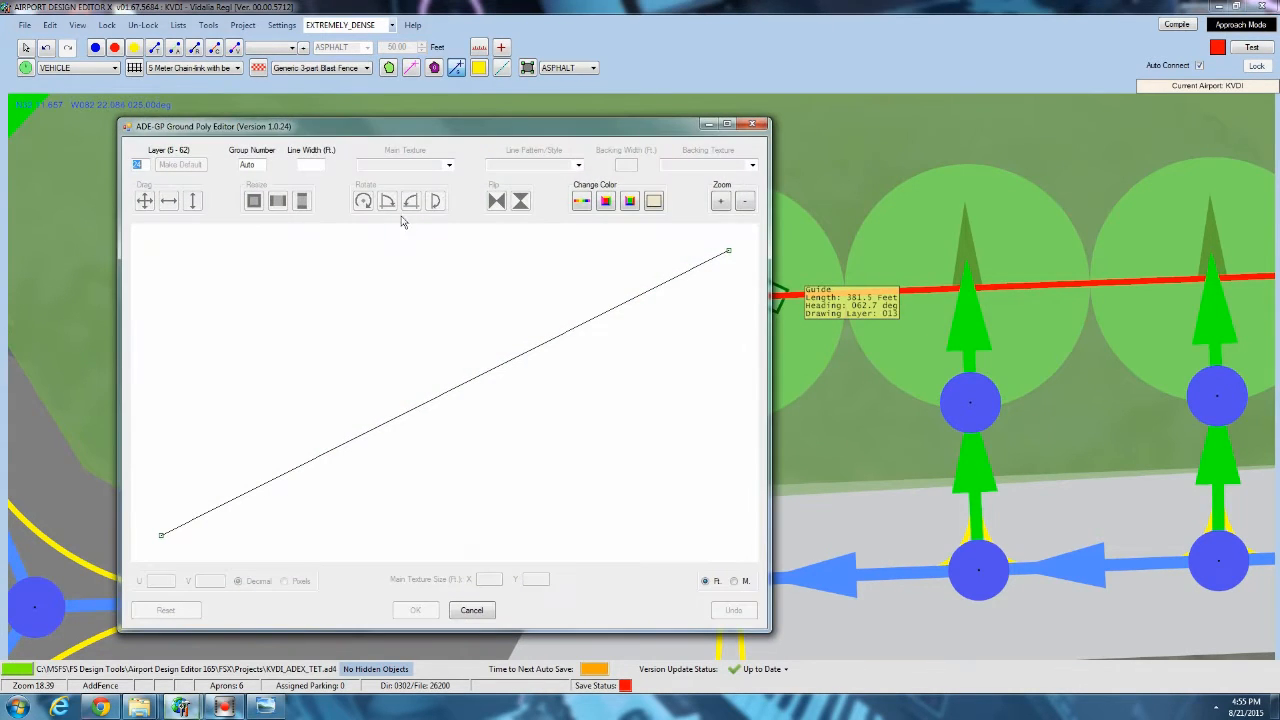
pyautogui.click(451, 168)
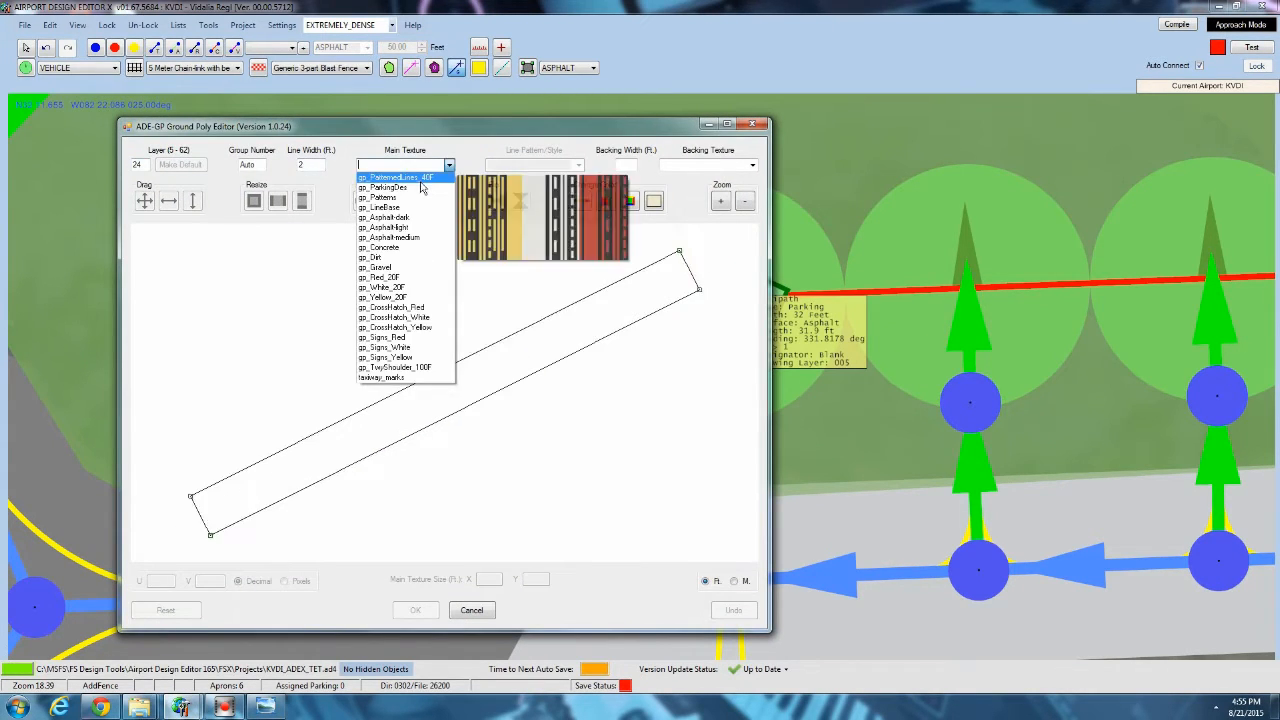
pyautogui.click(422, 179)
pyautogui.click(527, 208)
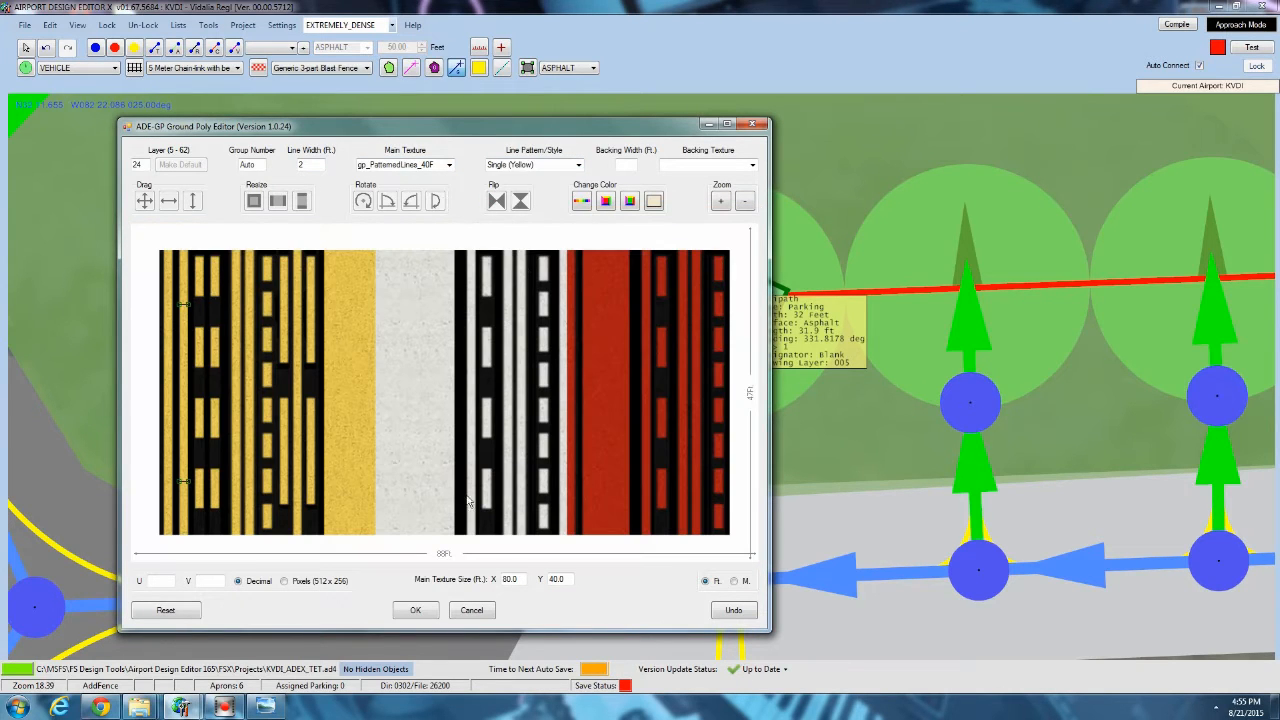
pyautogui.click(416, 611)
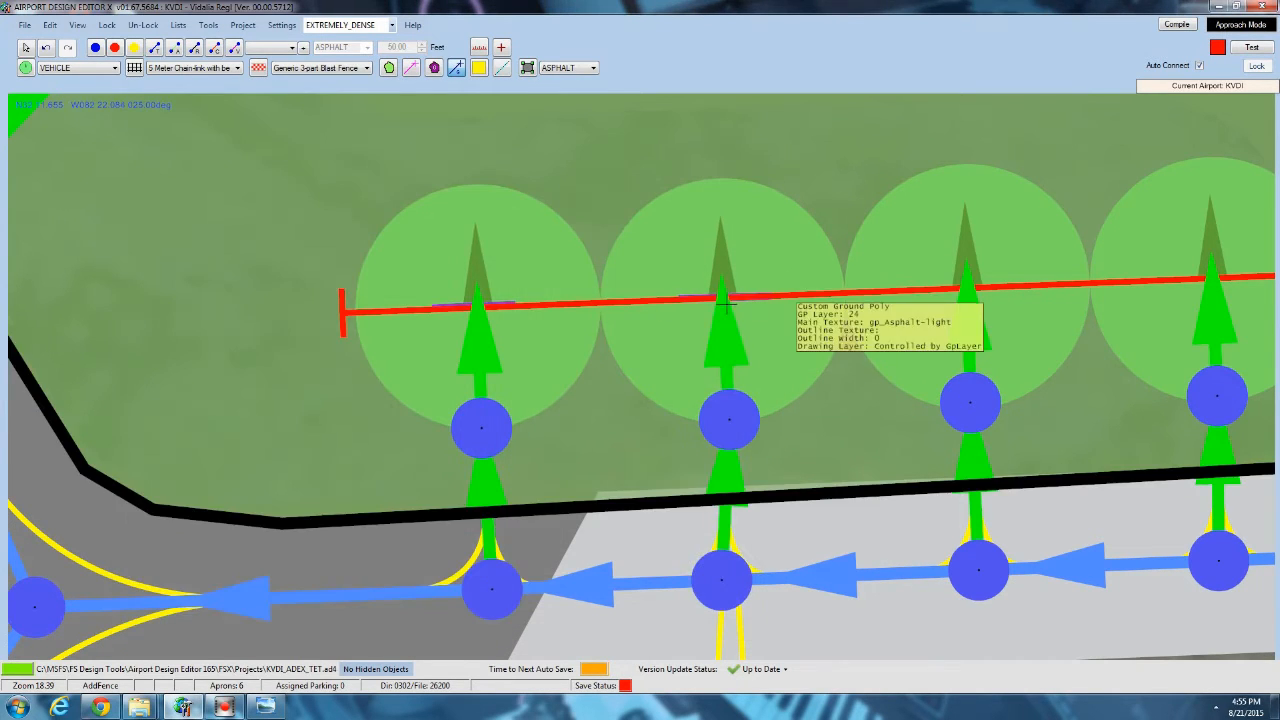
# Draw the stem line between the second spot's crossbar and its node, 2 ft wide, with gp_PatternedLines_40F and Single (Yellow).
pyautogui.click(729, 418)
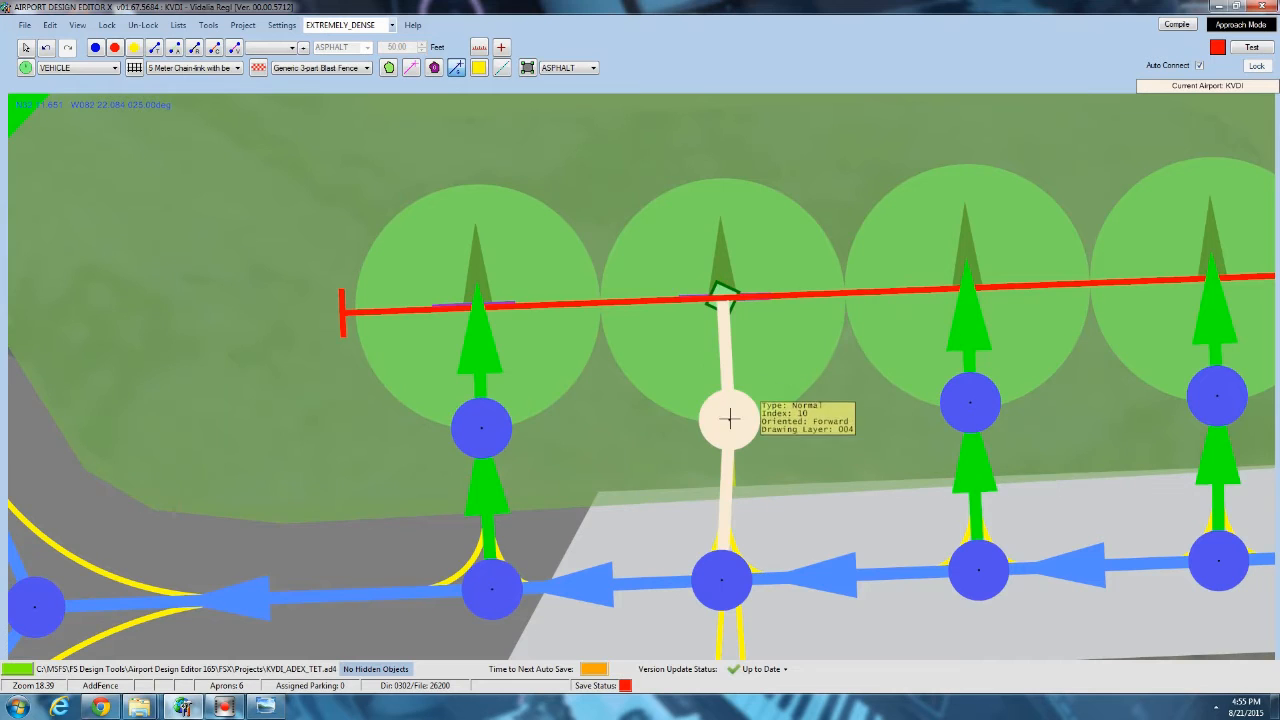
pyautogui.doubleClick(729, 418)
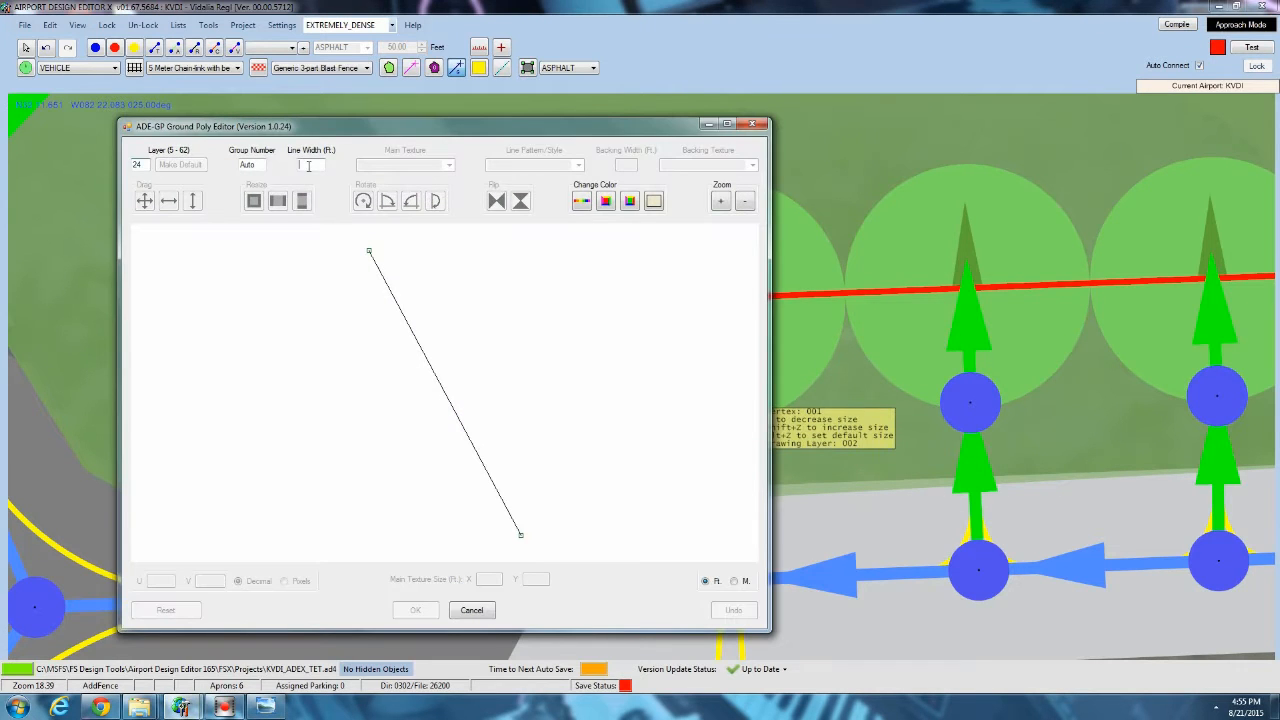
pyautogui.click(449, 166)
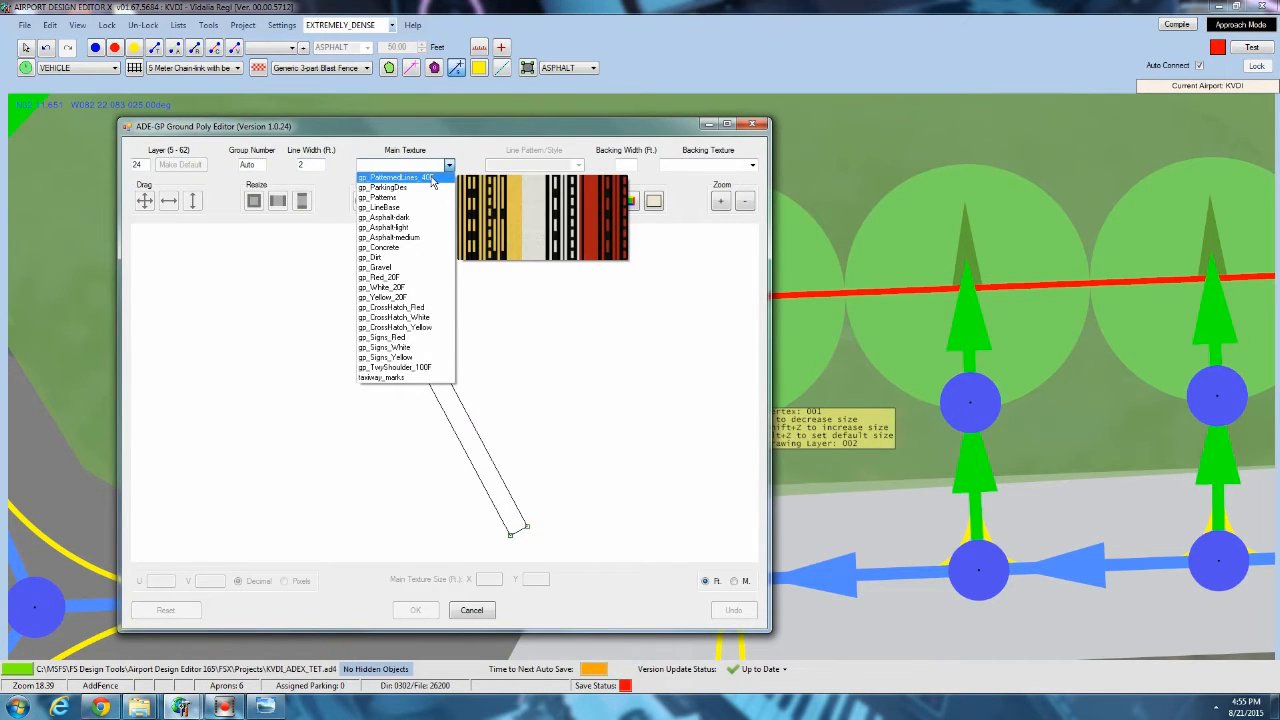
pyautogui.click(432, 176)
pyautogui.click(578, 165)
pyautogui.click(519, 207)
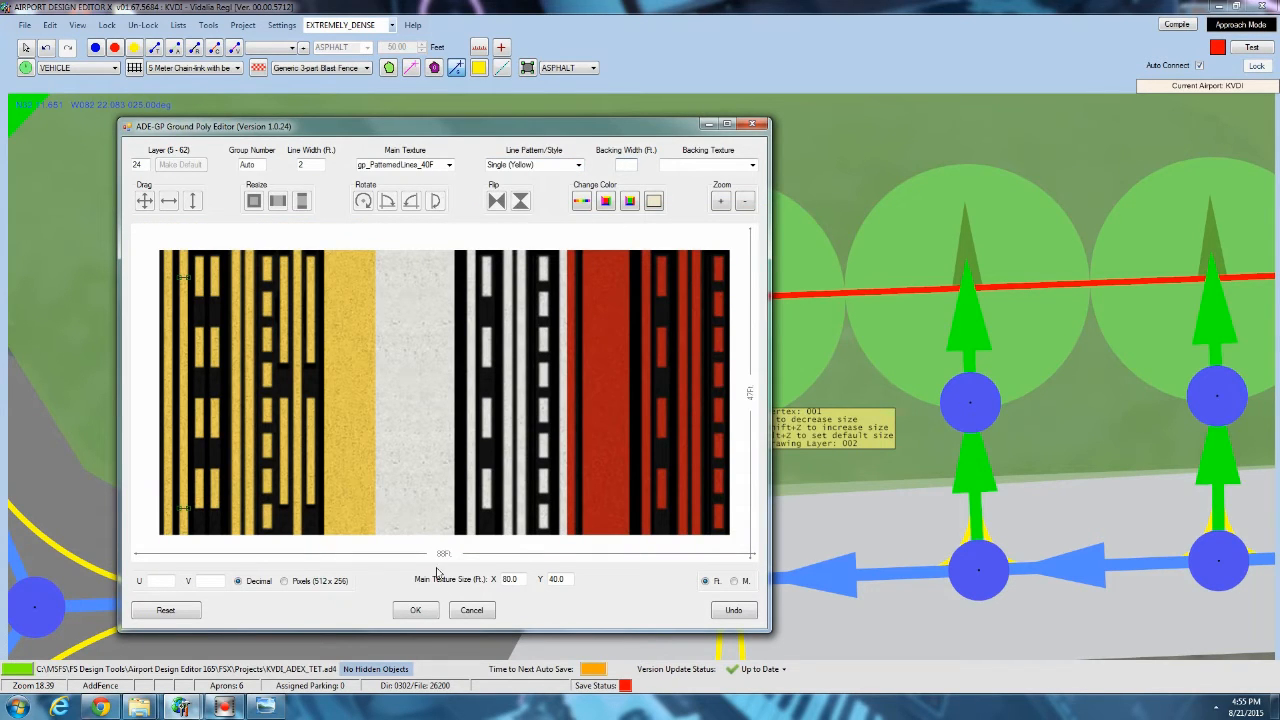
pyautogui.click(430, 614)
# Hide the parking and taxiway objects and move the red guide line down off the drawn T markings.
pyautogui.moveTo(728, 409); pyautogui.dragTo(357, 409, button='middle')
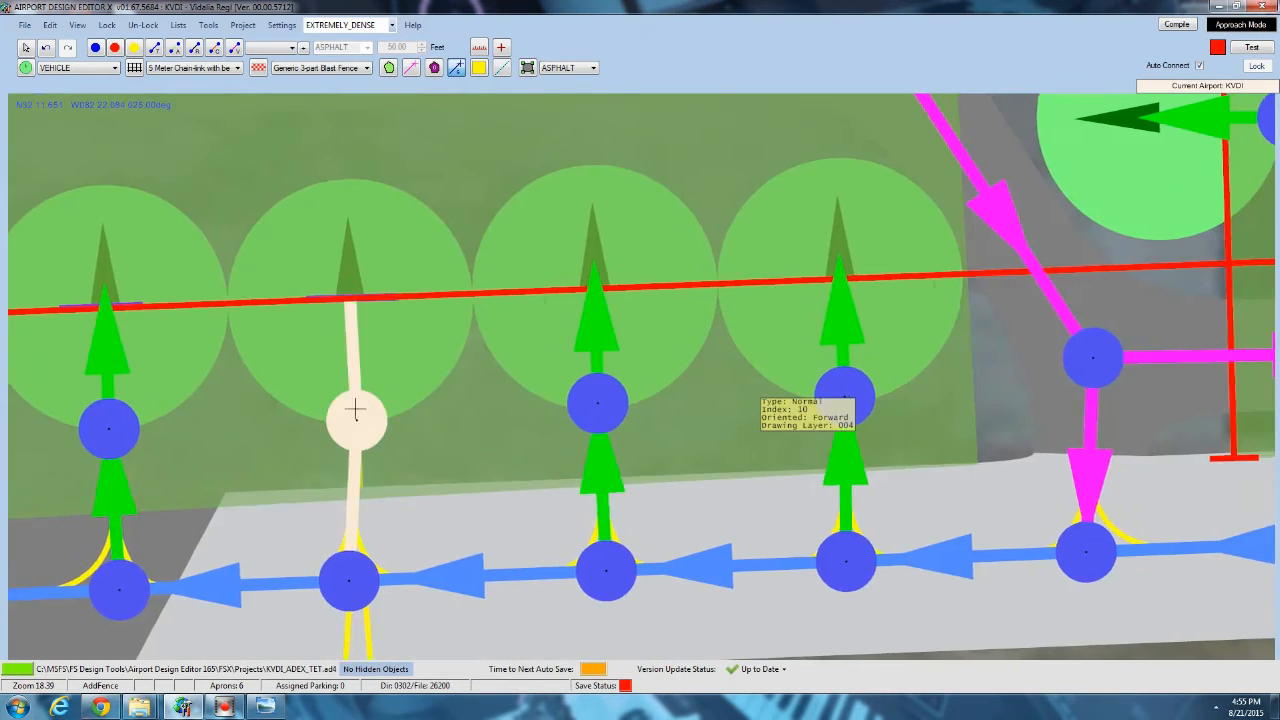
pyautogui.click(84, 28)
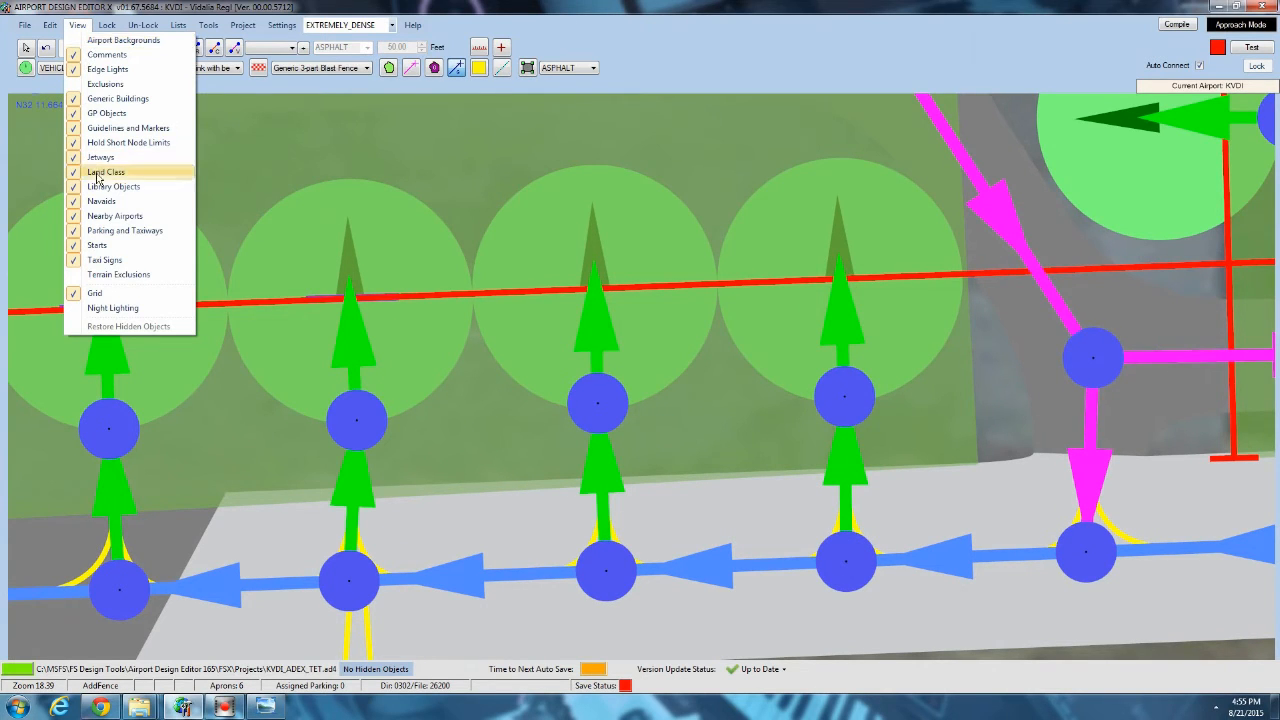
pyautogui.click(100, 231)
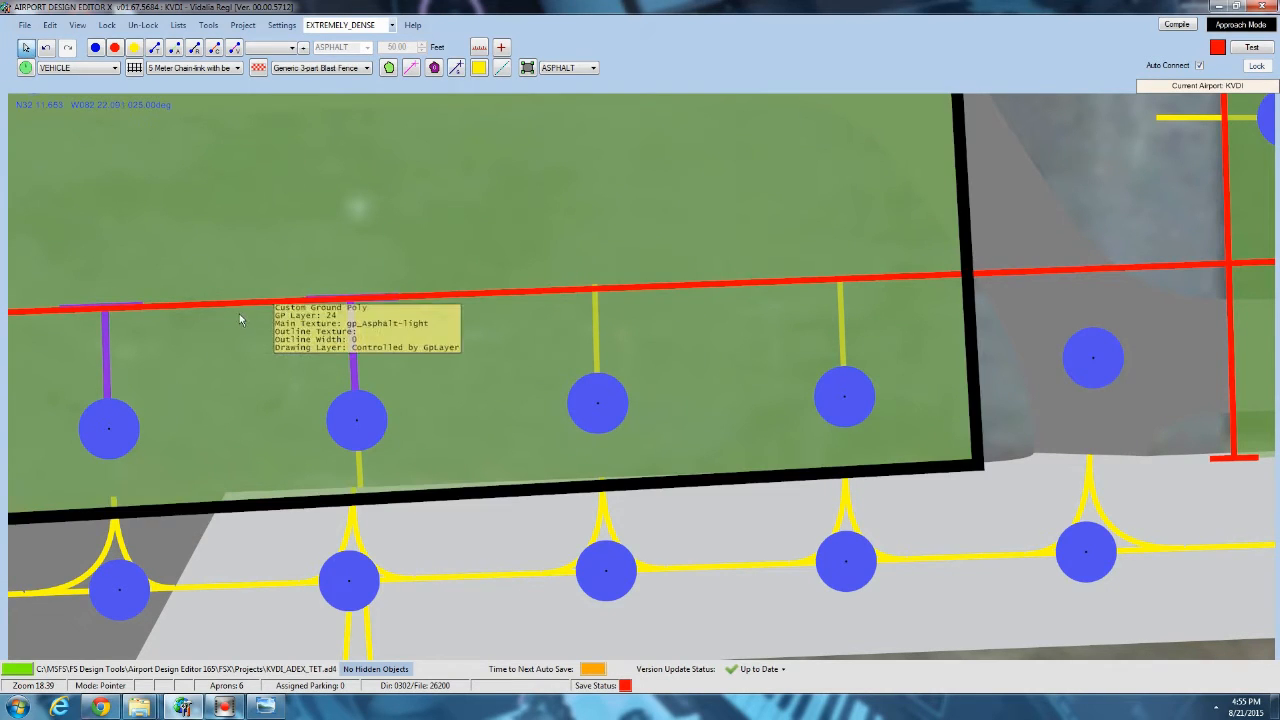
pyautogui.moveTo(234, 310); pyautogui.dragTo(239, 436)
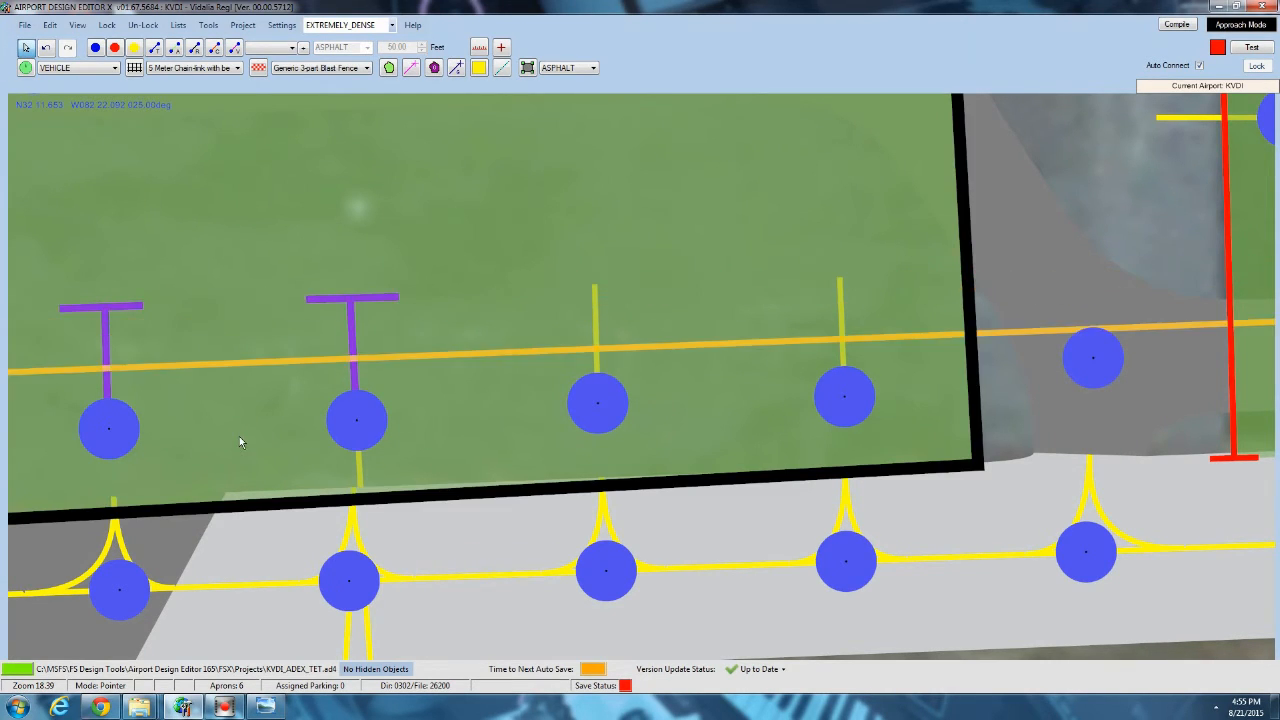
# Copy the second parking spot's stem line and paste it at the third spot's node.
pyautogui.click(355, 352)
pyautogui.rightClick(355, 349)
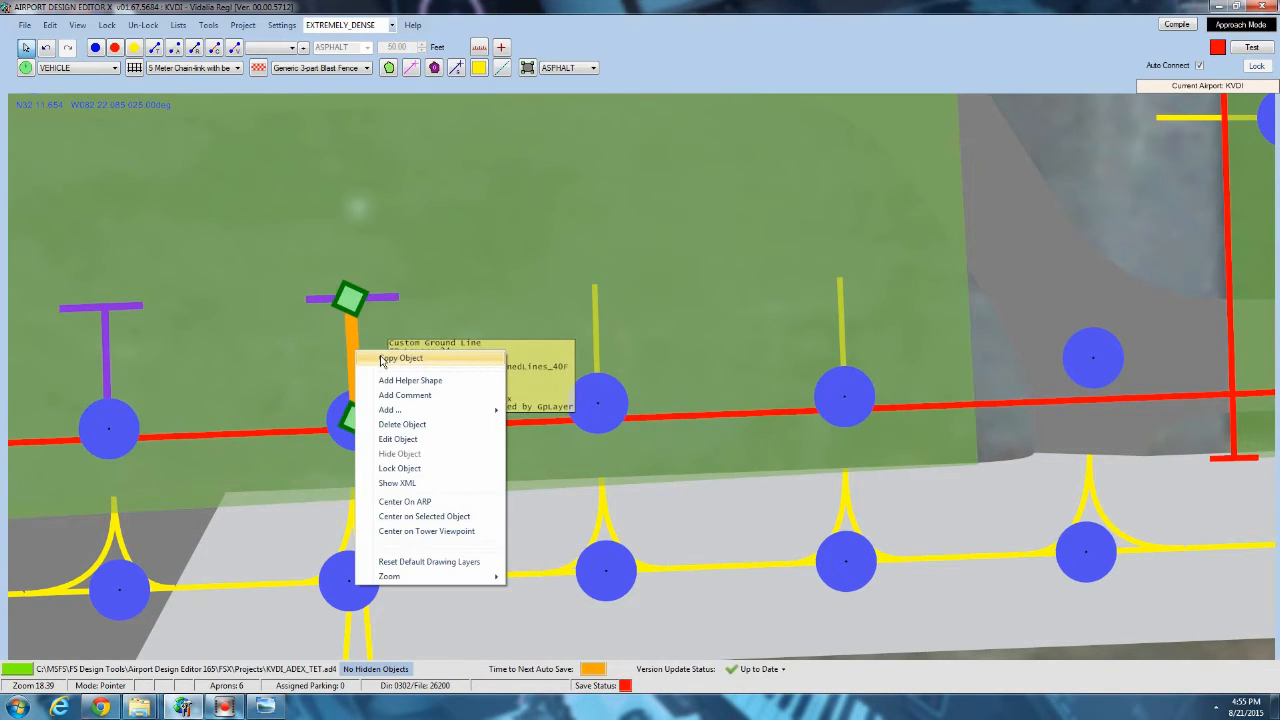
pyautogui.click(383, 359)
pyautogui.rightClick(598, 408)
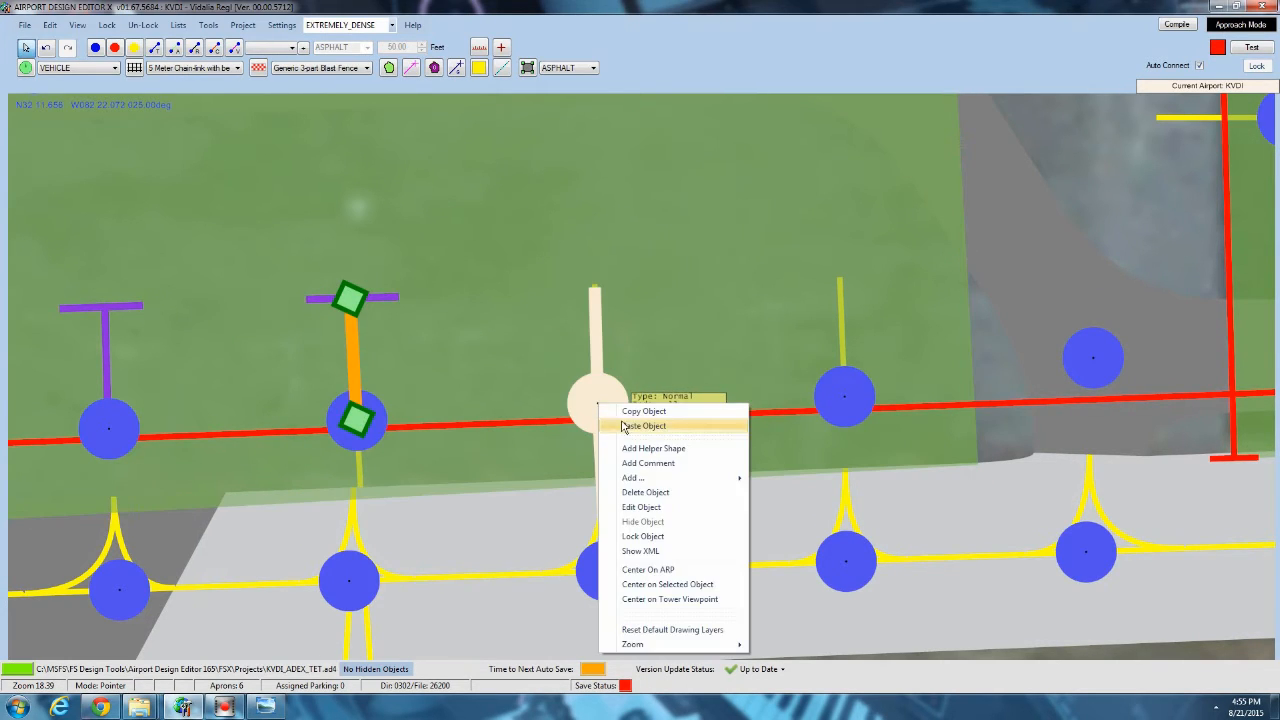
pyautogui.click(625, 421)
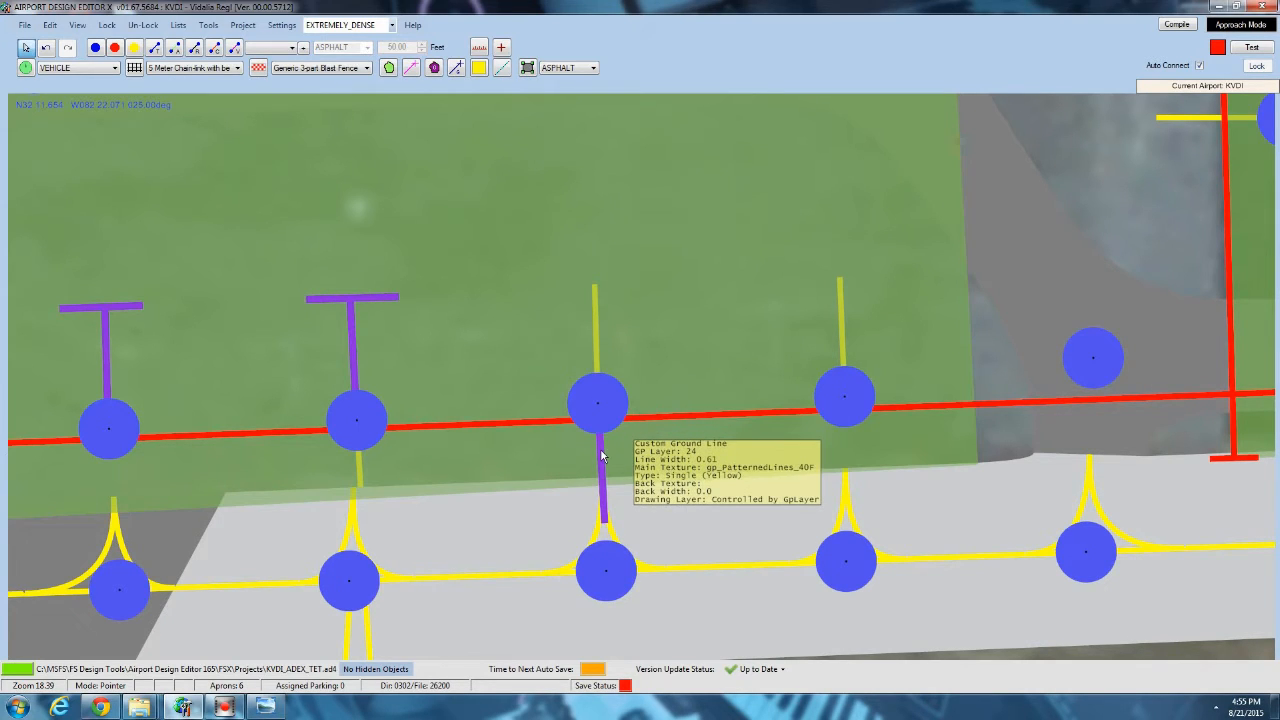
# Move the pasted stem line onto the third parking spot's node and paste another copy onto the fourth spot's guide link.
pyautogui.moveTo(601, 455); pyautogui.dragTo(599, 313)
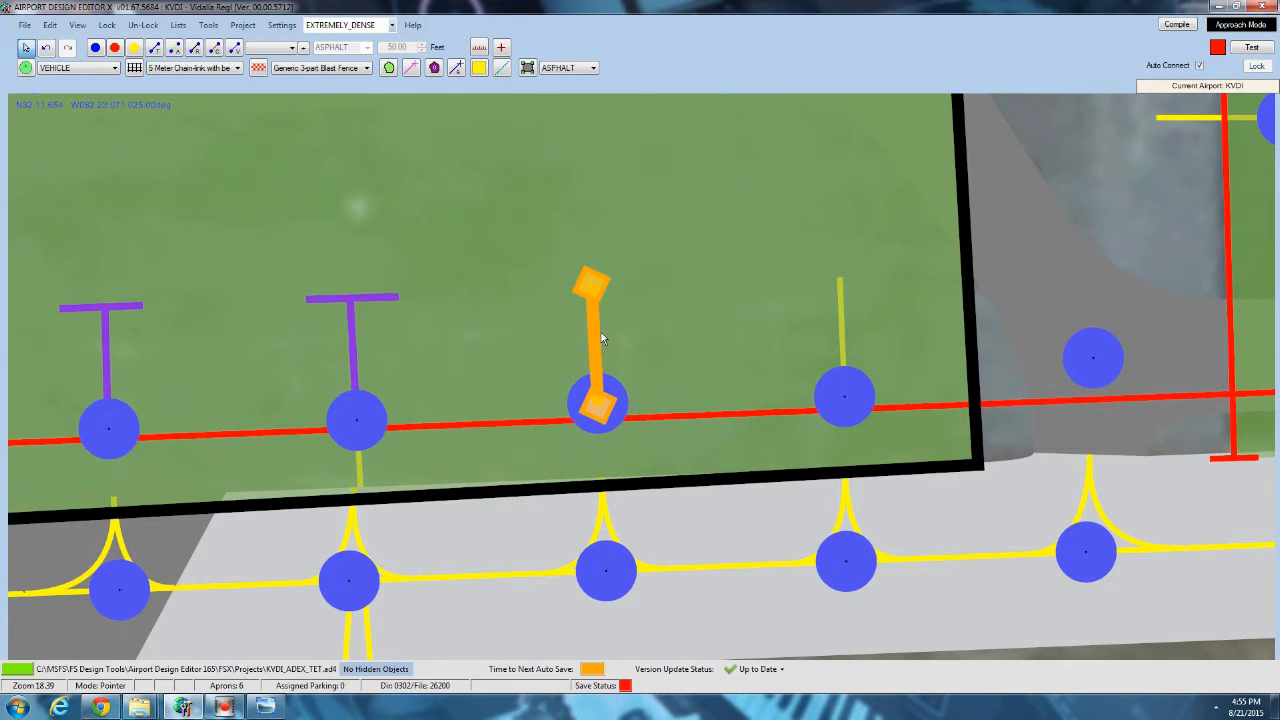
pyautogui.click(603, 334)
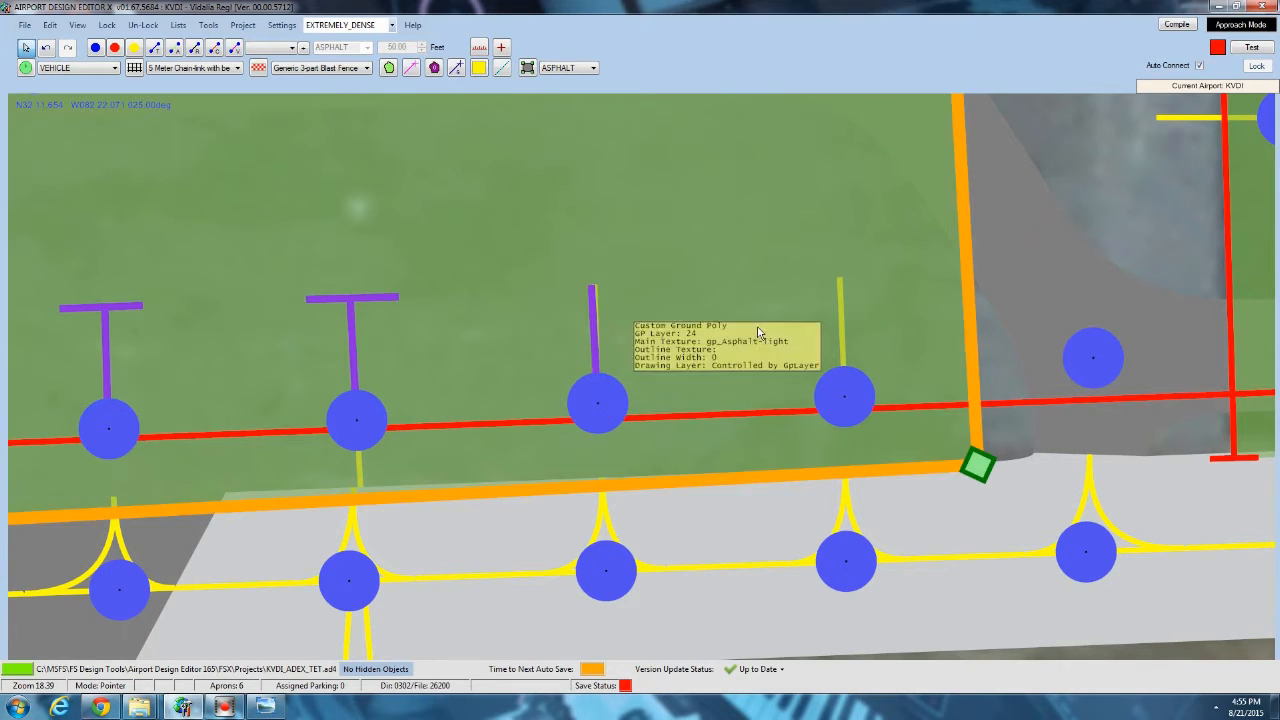
pyautogui.rightClick(840, 286)
pyautogui.click(850, 294)
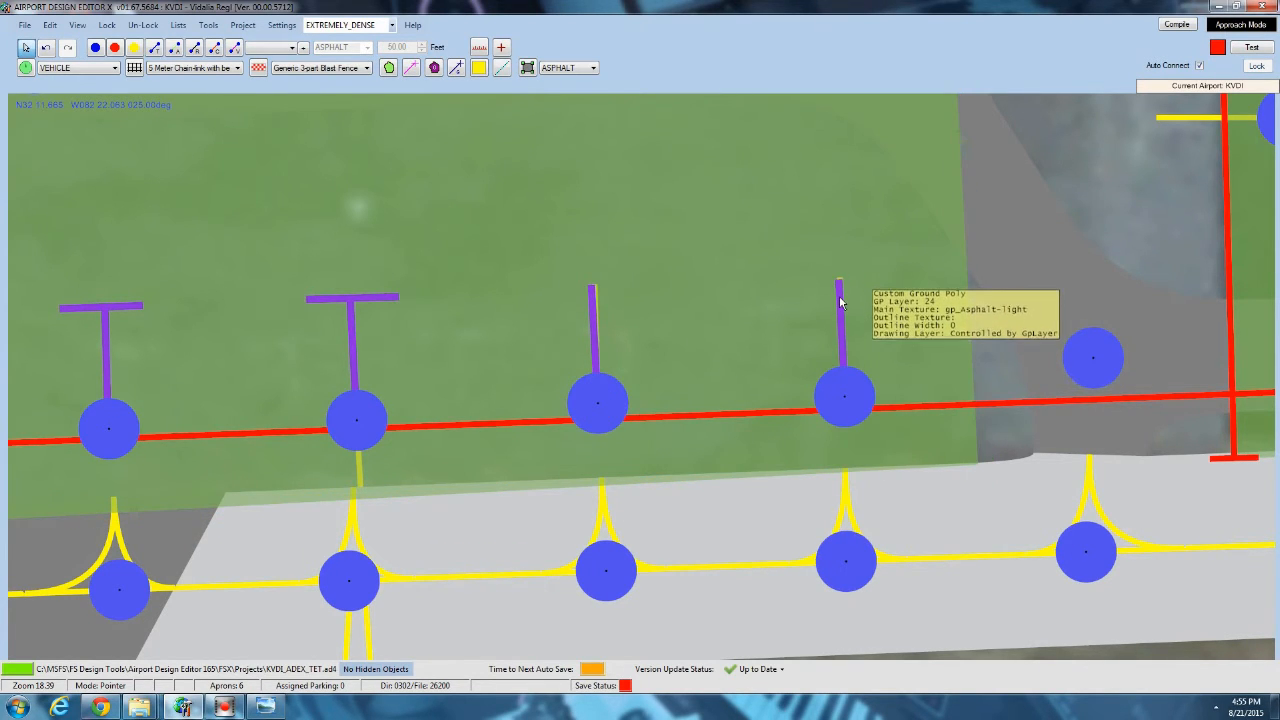
pyautogui.click(840, 302)
pyautogui.click(842, 304)
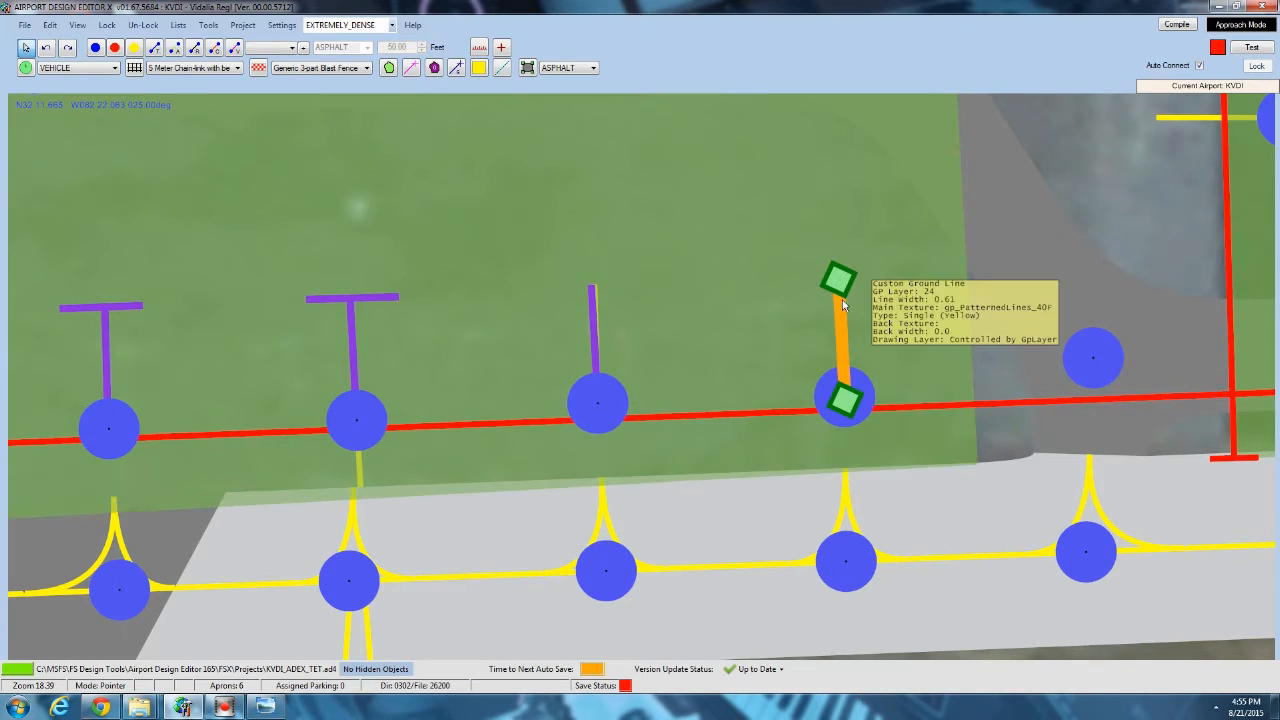
pyautogui.moveTo(843, 309); pyautogui.dragTo(842, 303)
# Nudge the third parking spot's stem line into alignment with the link beneath it.
pyautogui.click(594, 292)
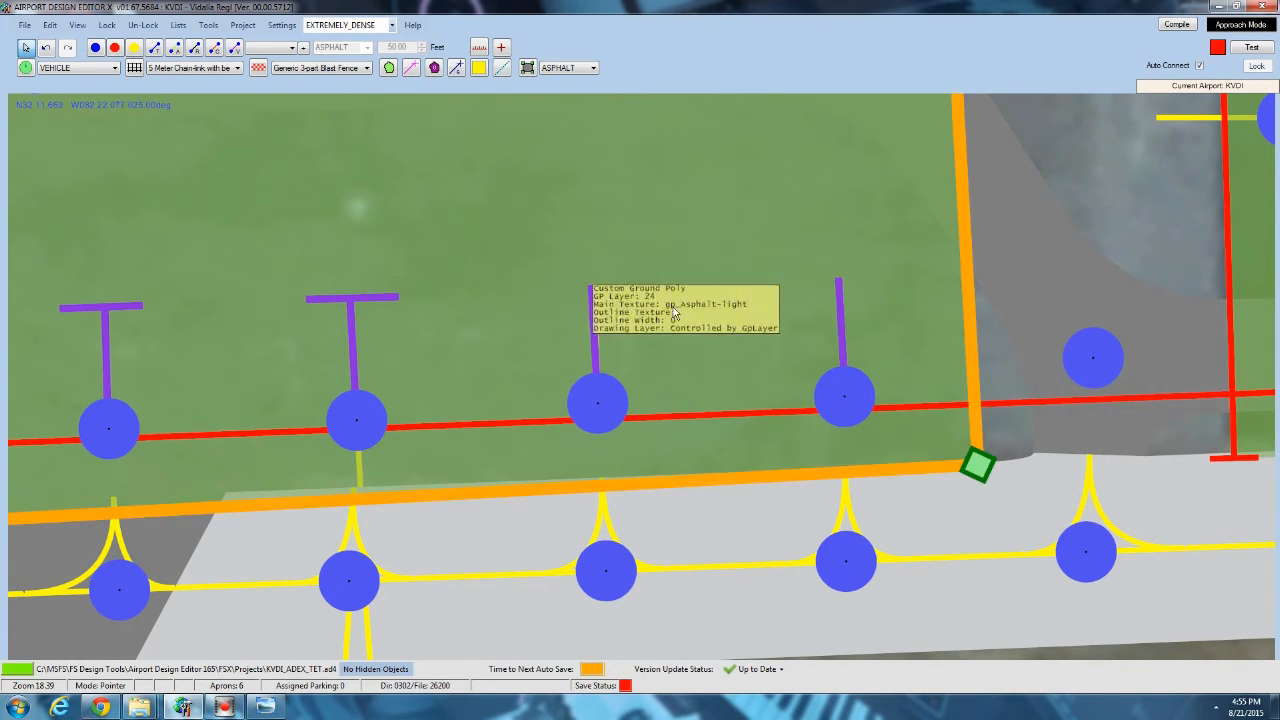
pyautogui.click(595, 292)
pyautogui.moveTo(594, 292); pyautogui.dragTo(598, 283)
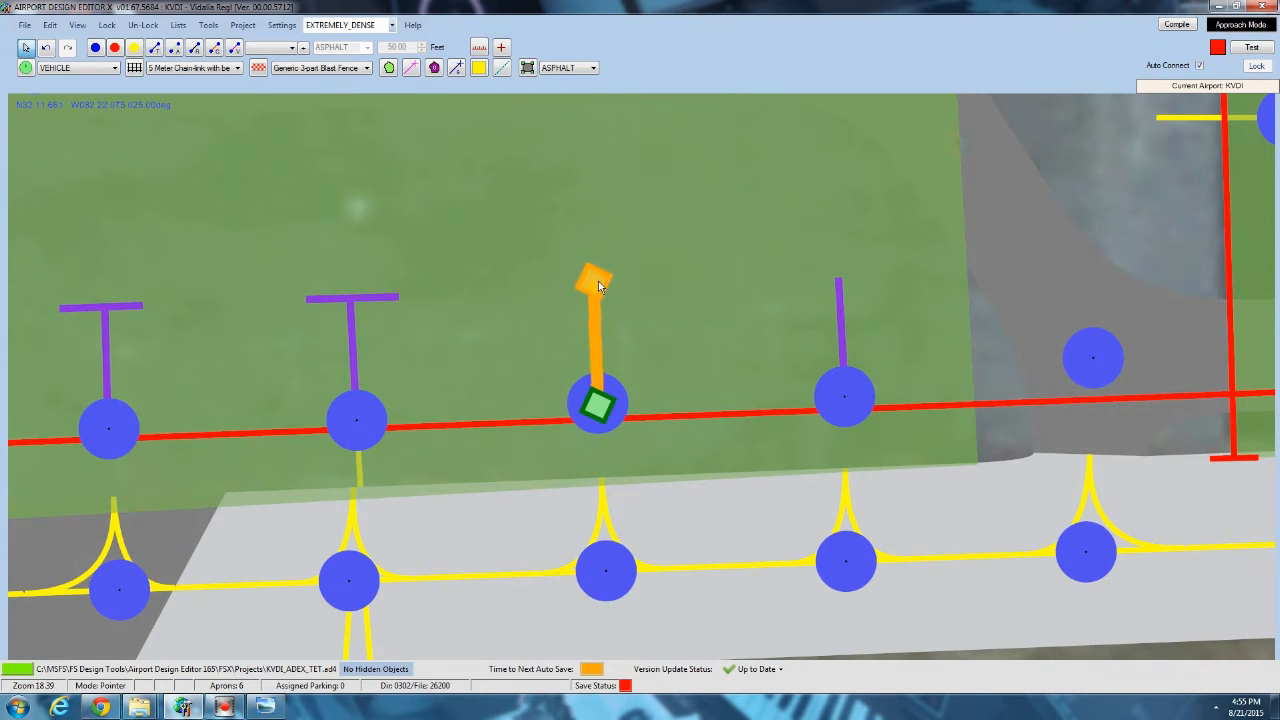
# Copy the second parking spot's crossbar line and paste it at the heads of the third and fourth spots' stems.
pyautogui.click(383, 295)
pyautogui.rightClick(383, 295)
pyautogui.click(420, 302)
pyautogui.rightClick(534, 289)
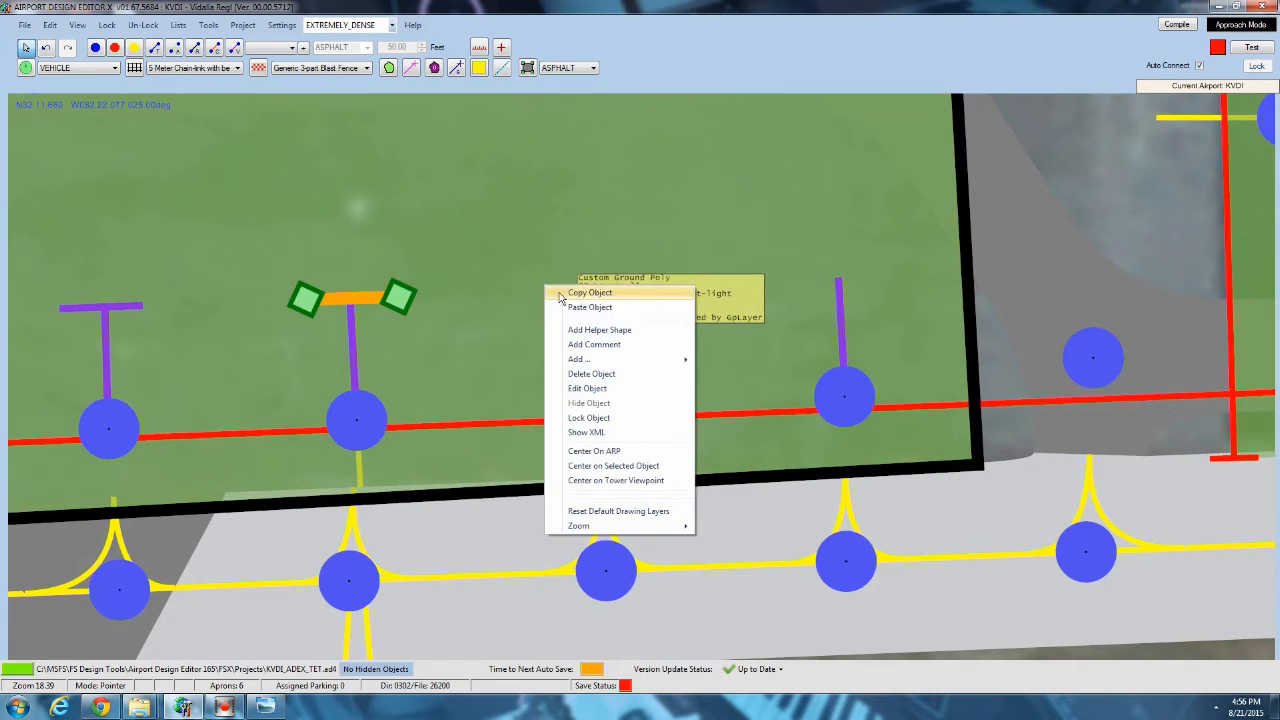
pyautogui.click(548, 303)
pyautogui.rightClick(795, 284)
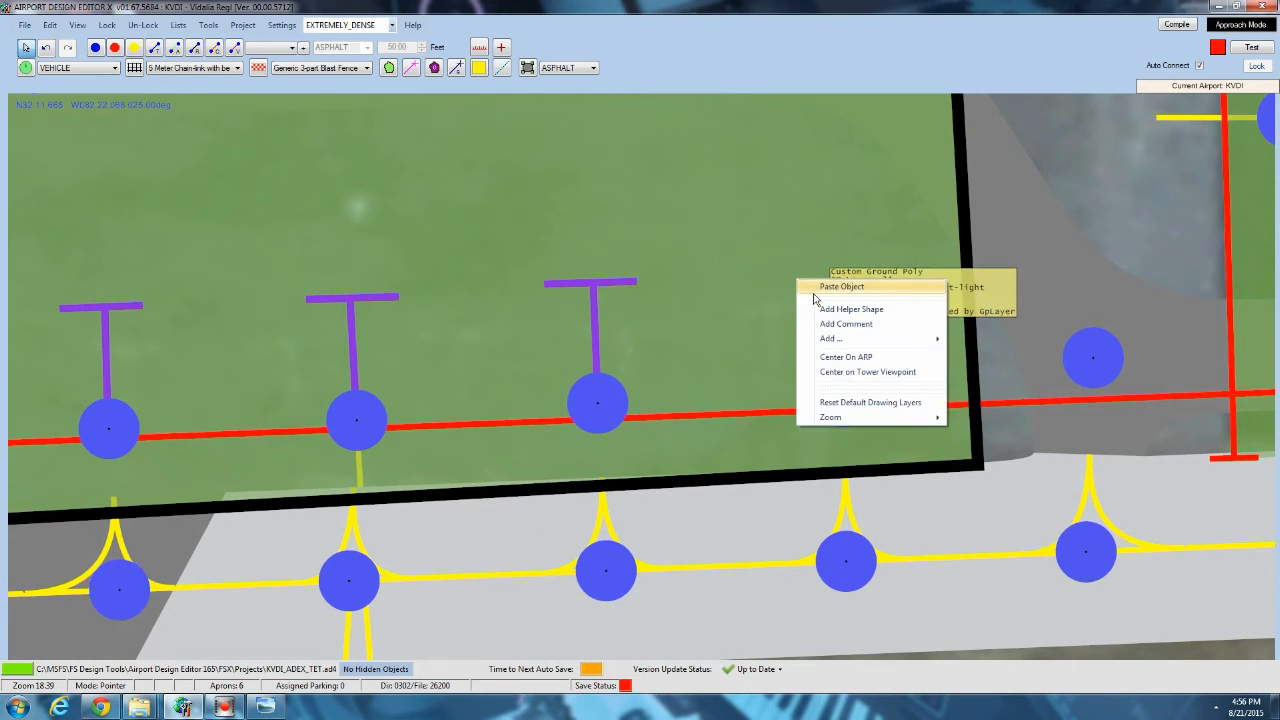
pyautogui.click(812, 296)
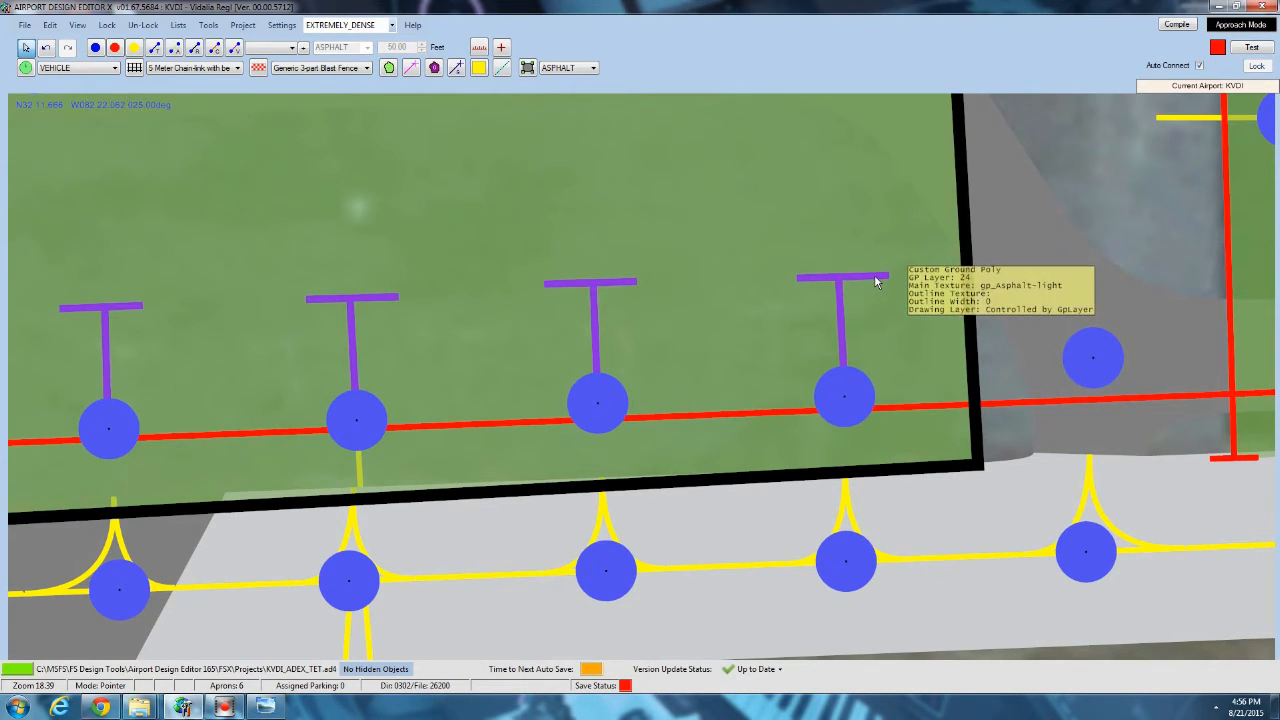
# Center the pasted crossbars on the stems of the fourth and third parking spots.
pyautogui.click(874, 276)
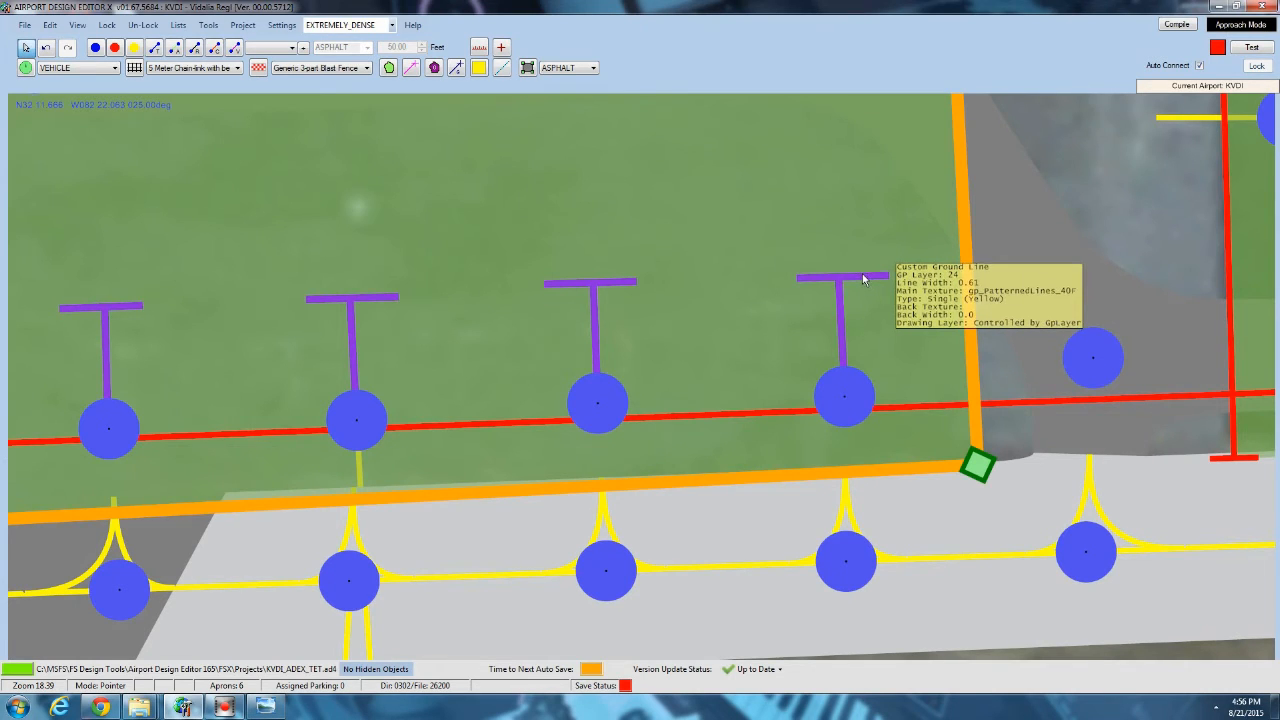
pyautogui.click(854, 277)
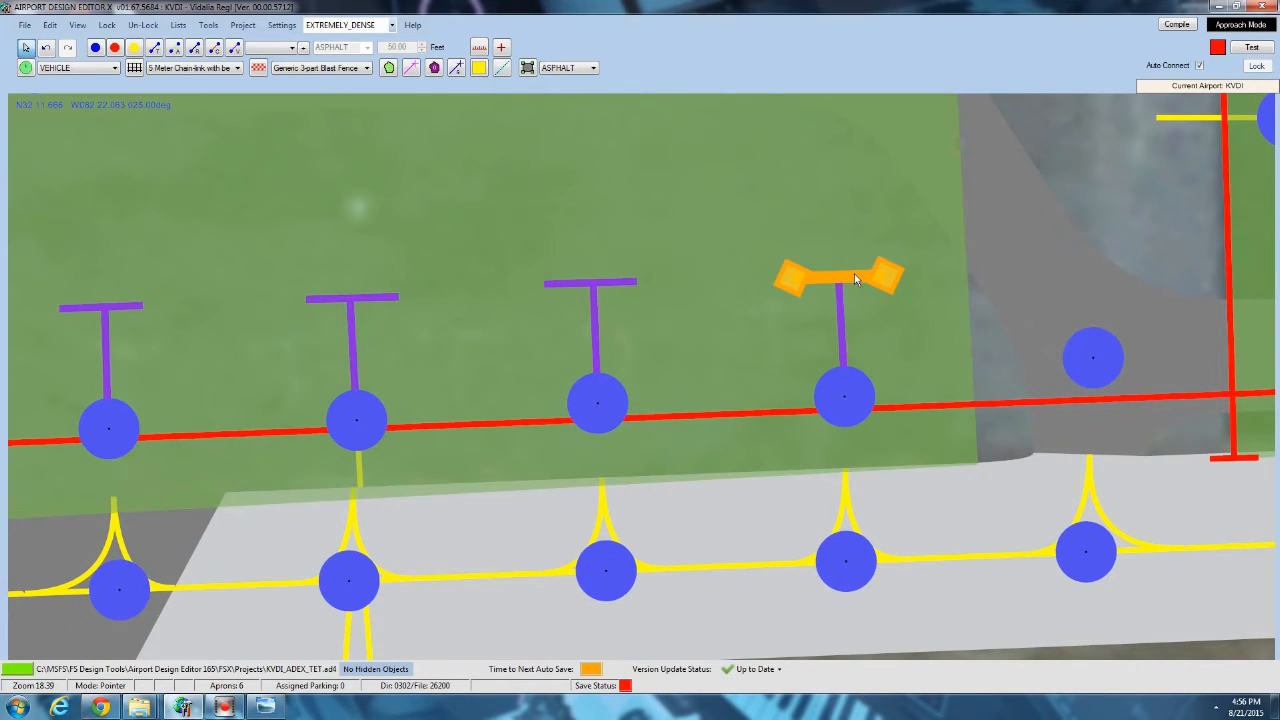
pyautogui.click(614, 282)
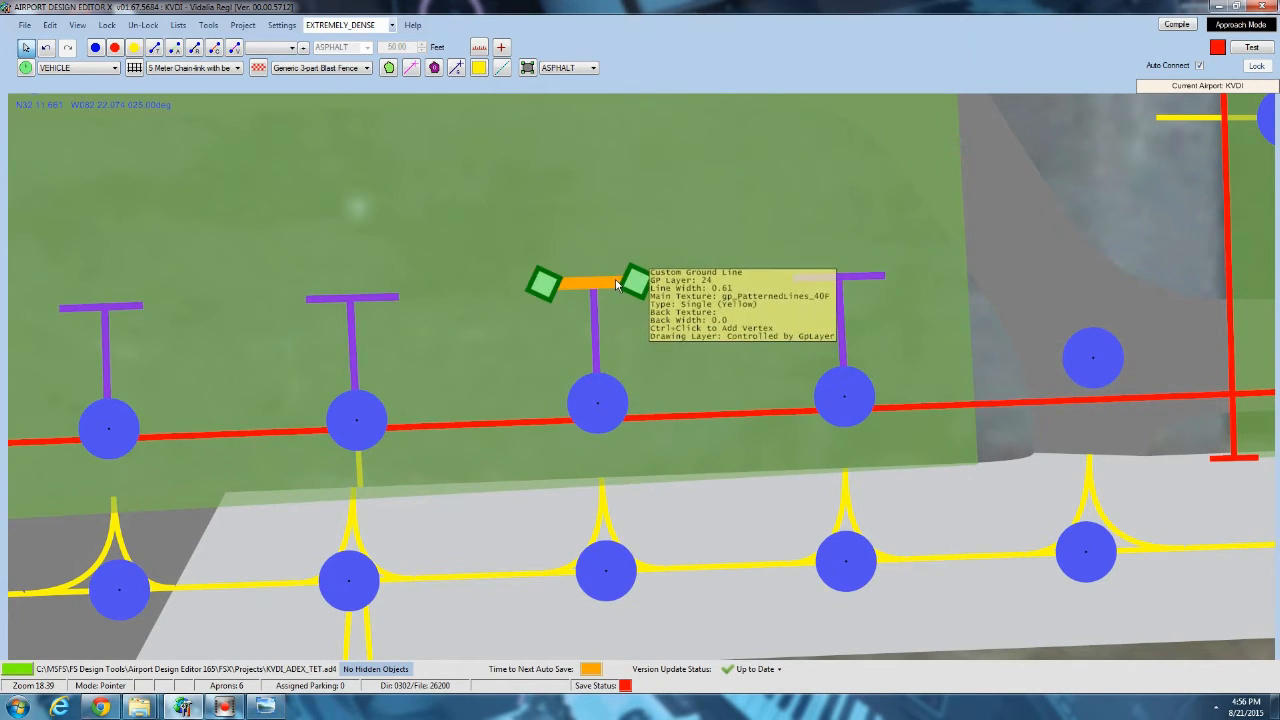
pyautogui.click(1104, 256)
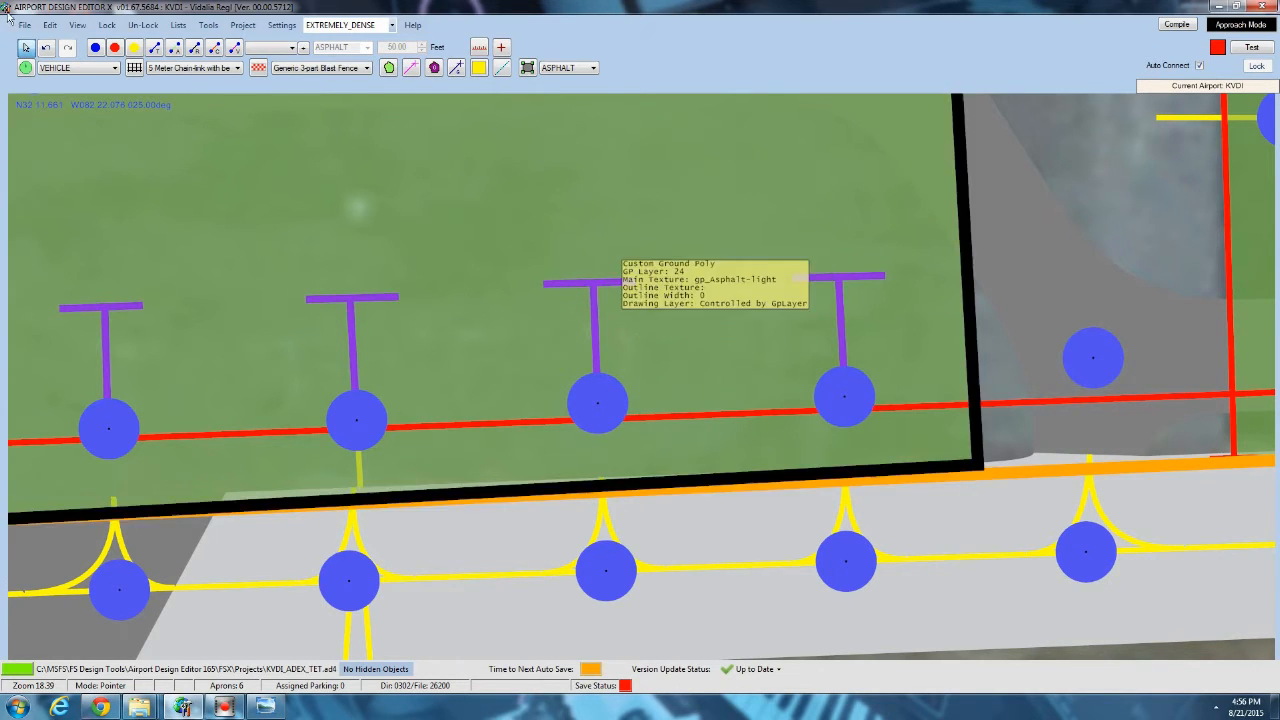
# Show the hidden parking spots and taxiway links again.
pyautogui.click(77, 25)
pyautogui.click(102, 230)
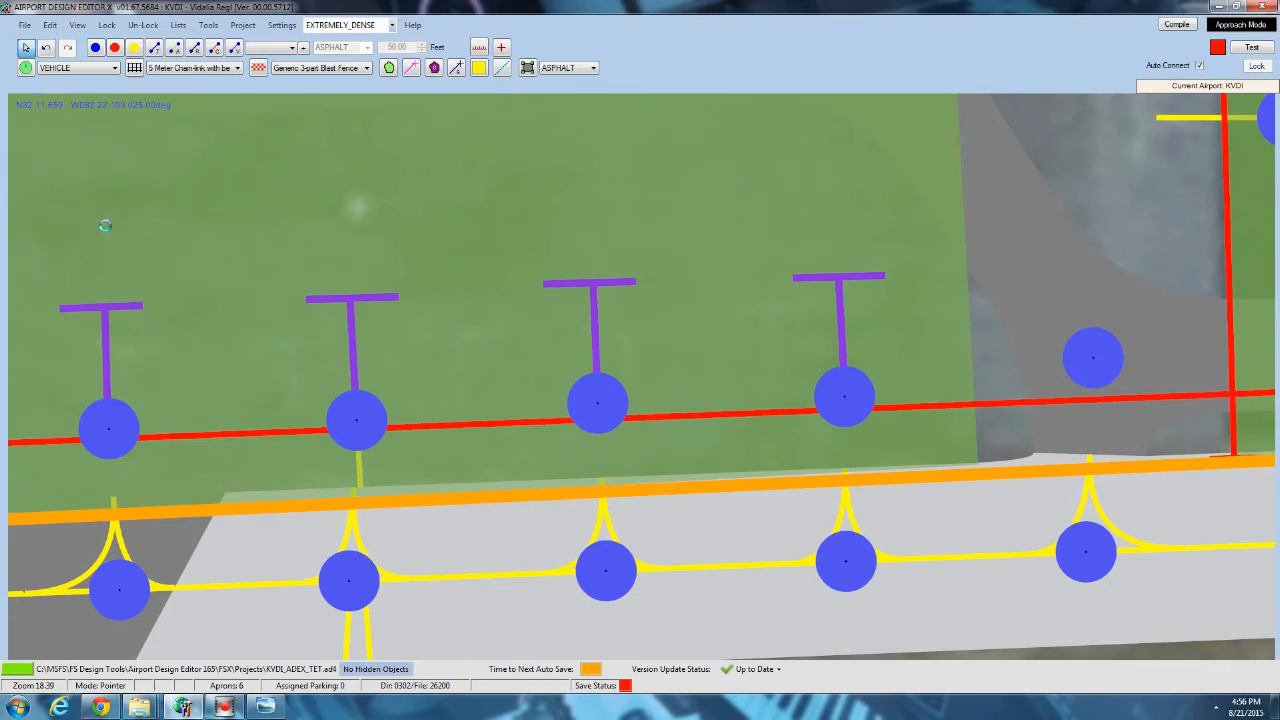
pyautogui.scroll(-3, 141, 220)
pyautogui.scroll(-3, 147, 222)
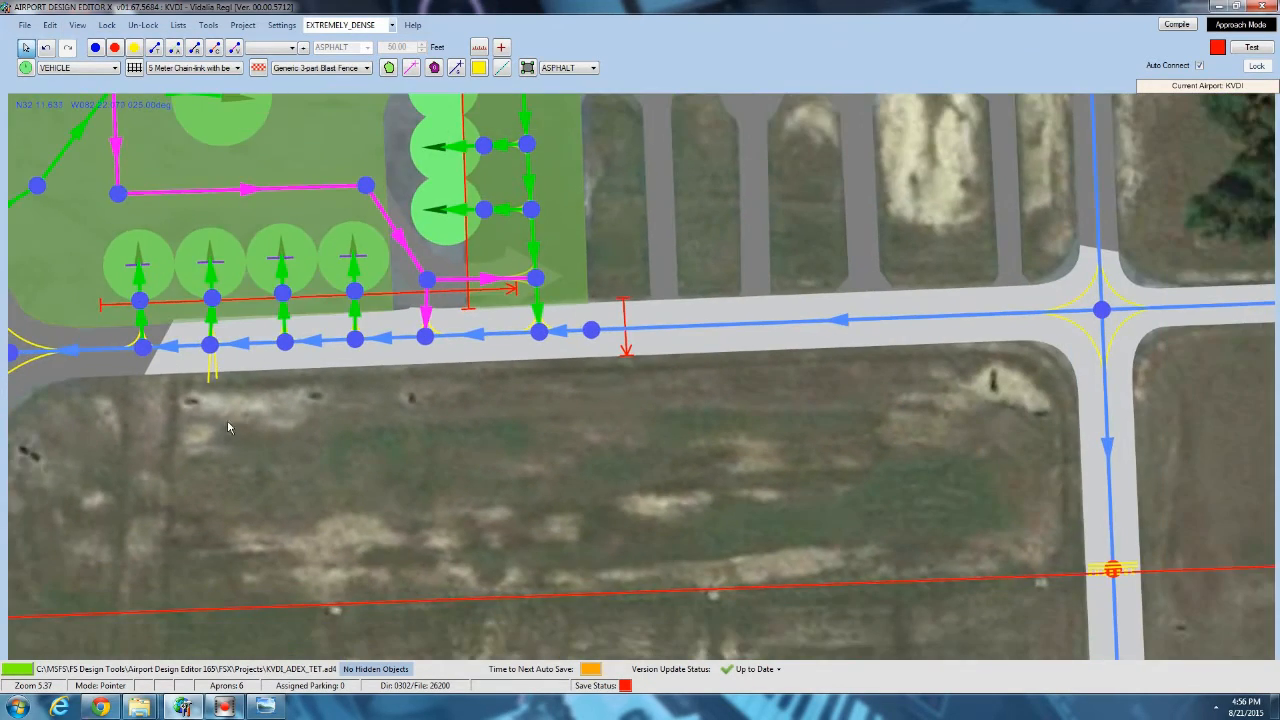
# Move the infield windsock to the end of the worn track above the taxiway junction and confirm its properties.
pyautogui.moveTo(395, 530); pyautogui.dragTo(571, 603)
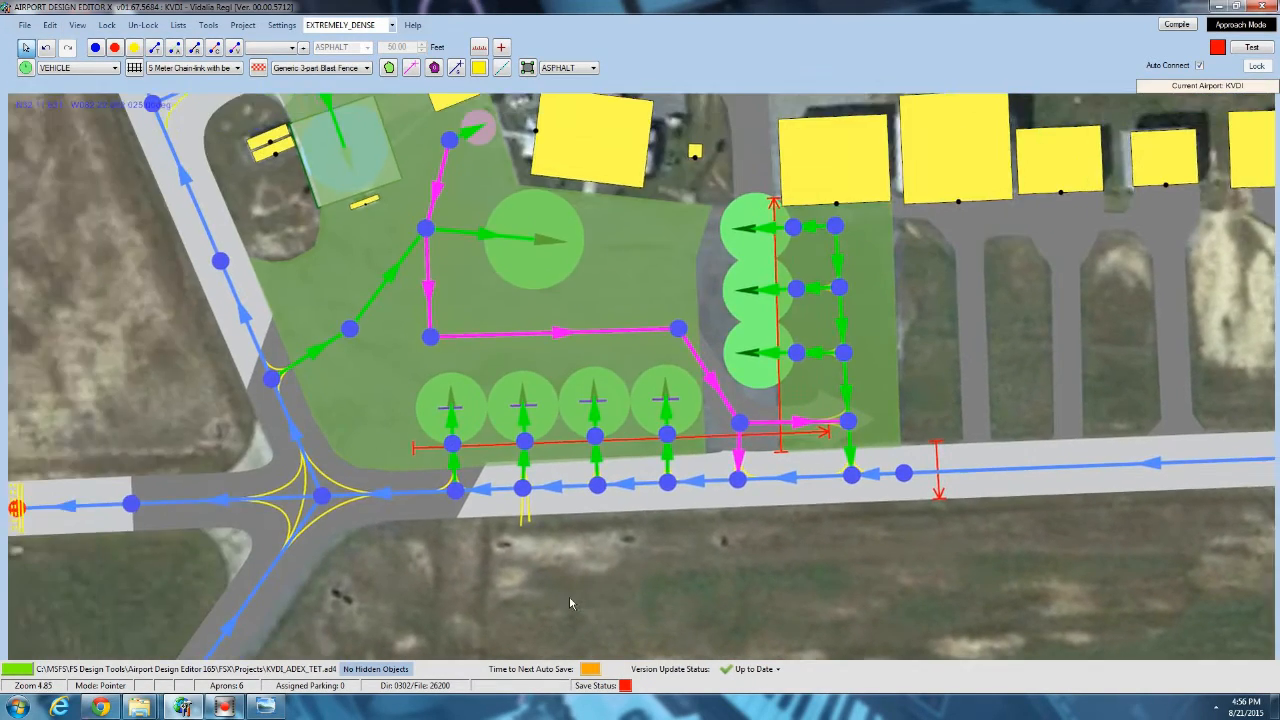
pyautogui.scroll(-5, 571, 603)
pyautogui.moveTo(371, 352); pyautogui.dragTo(410, 286)
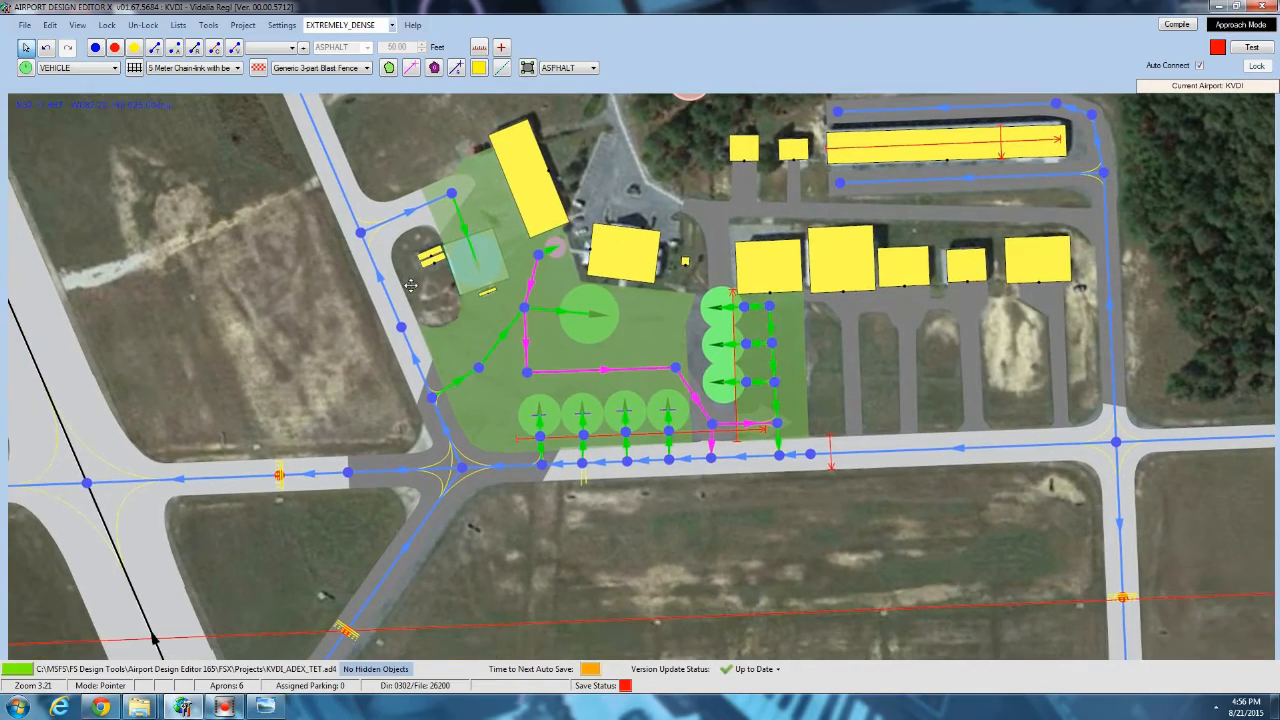
pyautogui.scroll(-6, 410, 290)
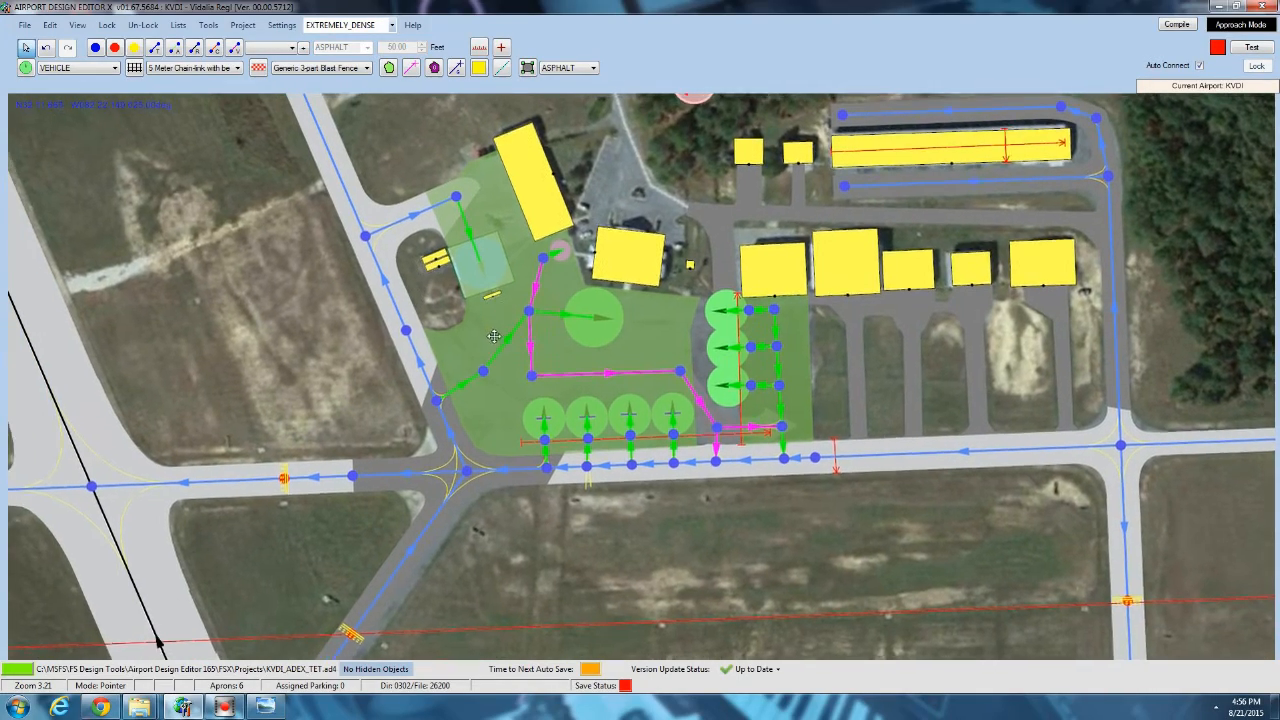
pyautogui.scroll(-2, 456, 405)
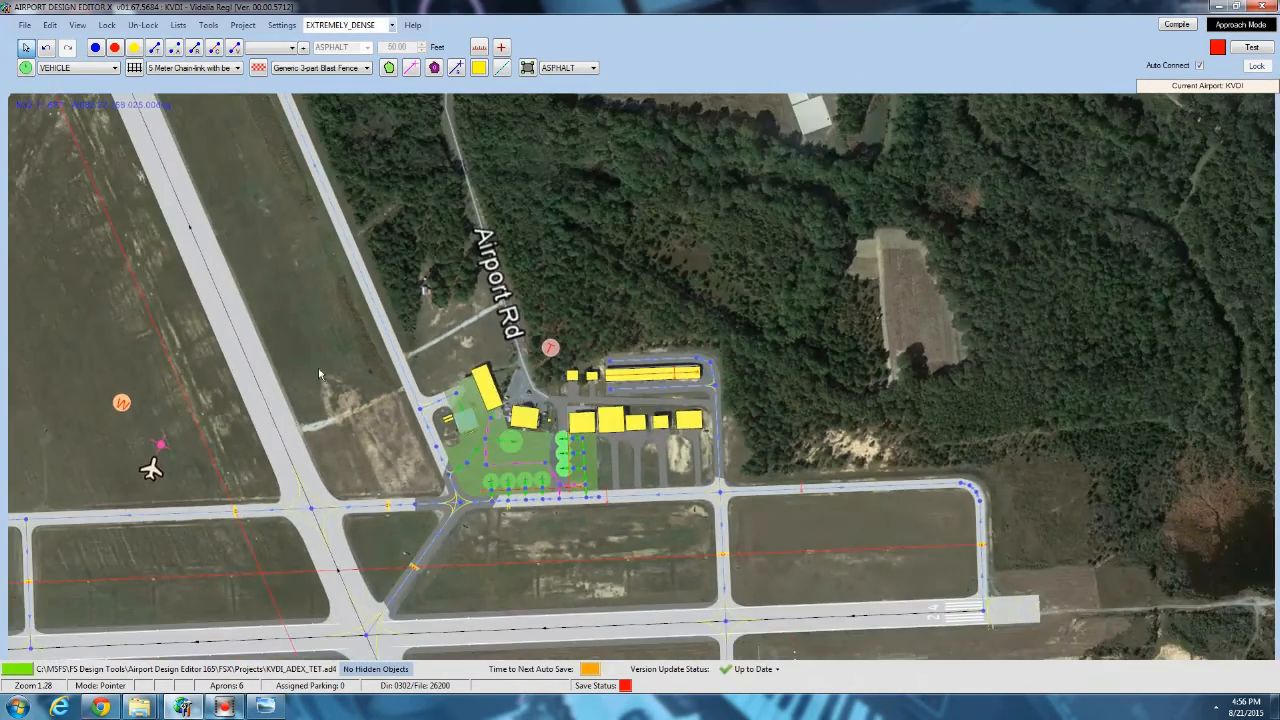
pyautogui.moveTo(303, 356); pyautogui.dragTo(542, 245)
pyautogui.scroll(-1, 432, 368)
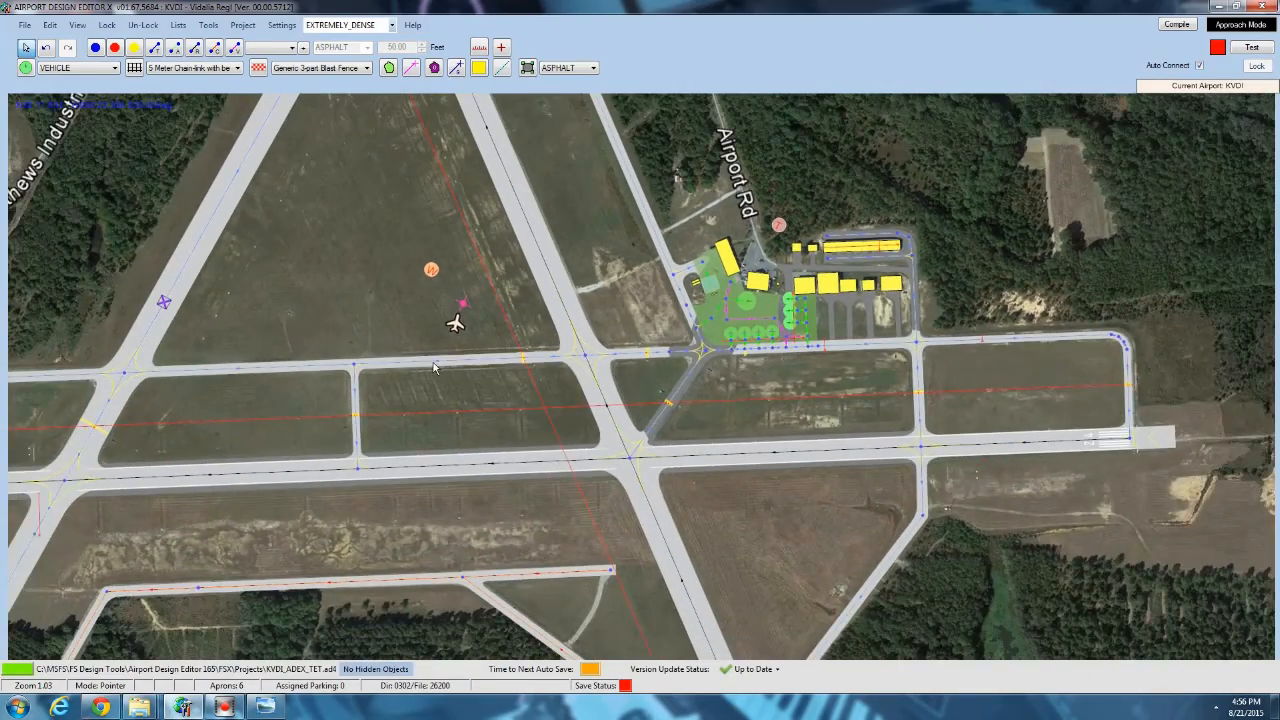
pyautogui.scroll(4, 392, 312)
pyautogui.scroll(2, 395, 324)
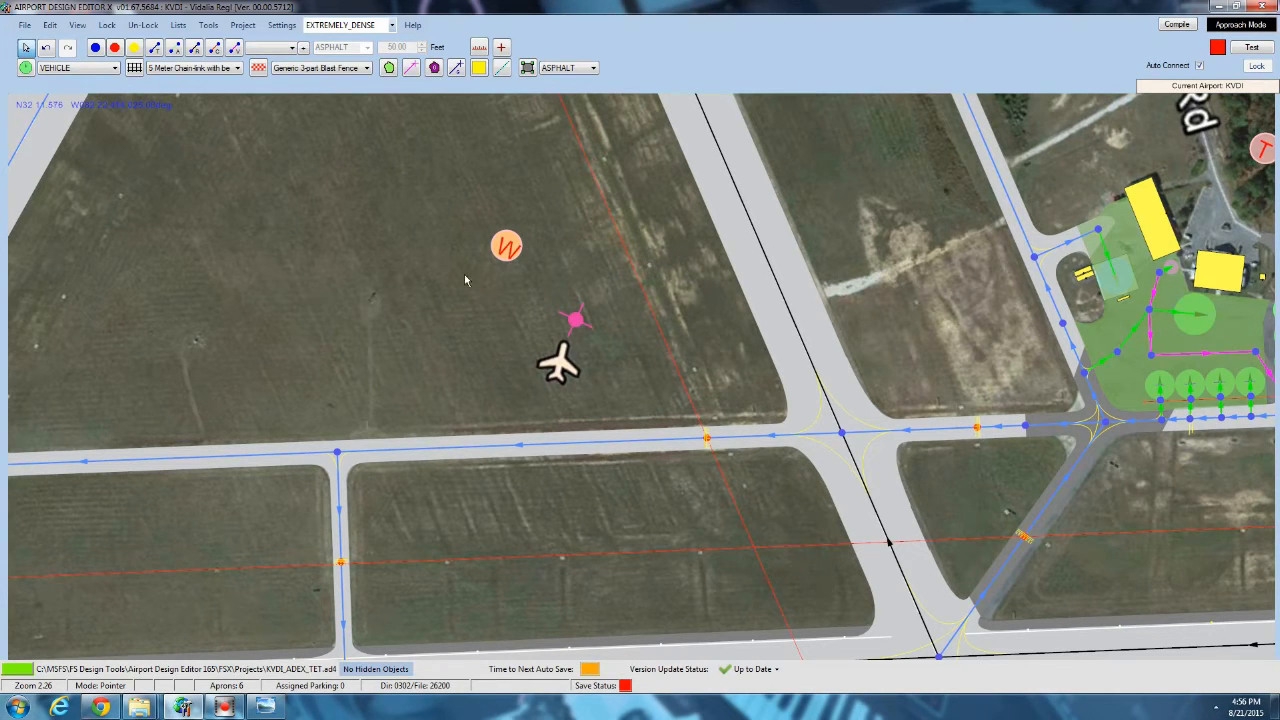
pyautogui.moveTo(504, 252)
pyautogui.mouseDown()
pyautogui.moveTo(435, 295)
pyautogui.moveTo(366, 307)
pyautogui.mouseUp()
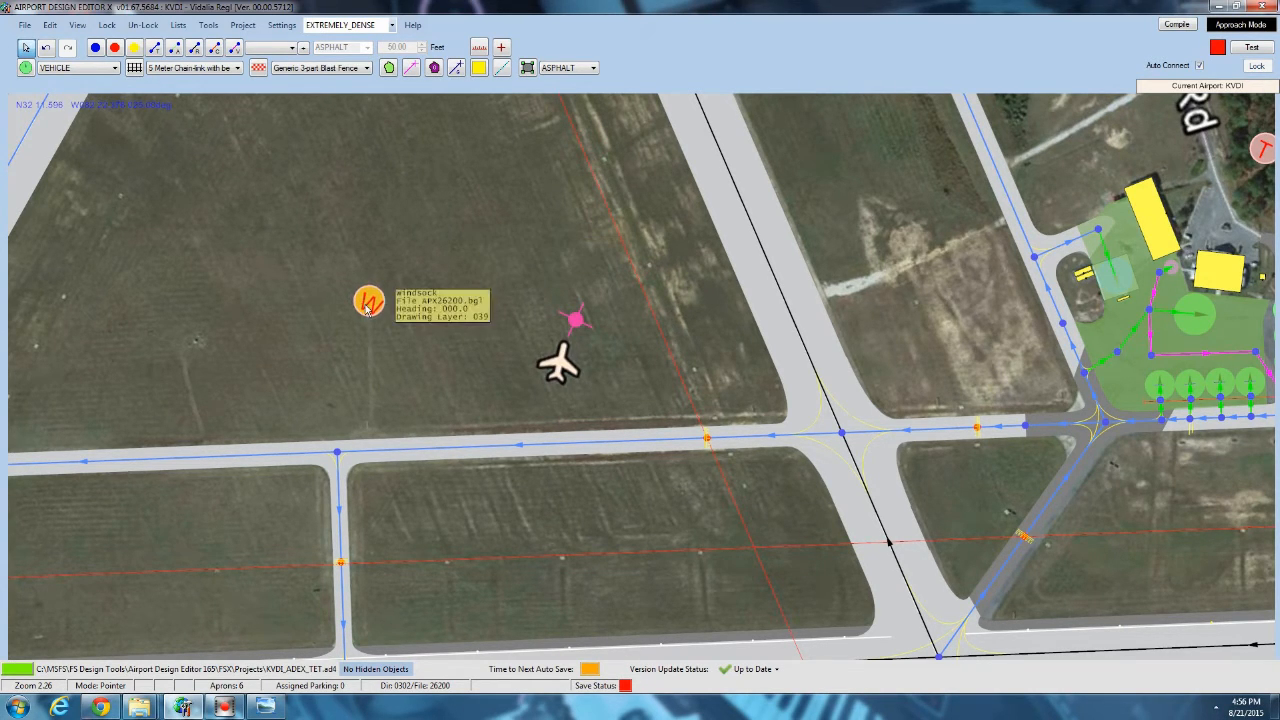
pyautogui.doubleClick(367, 308)
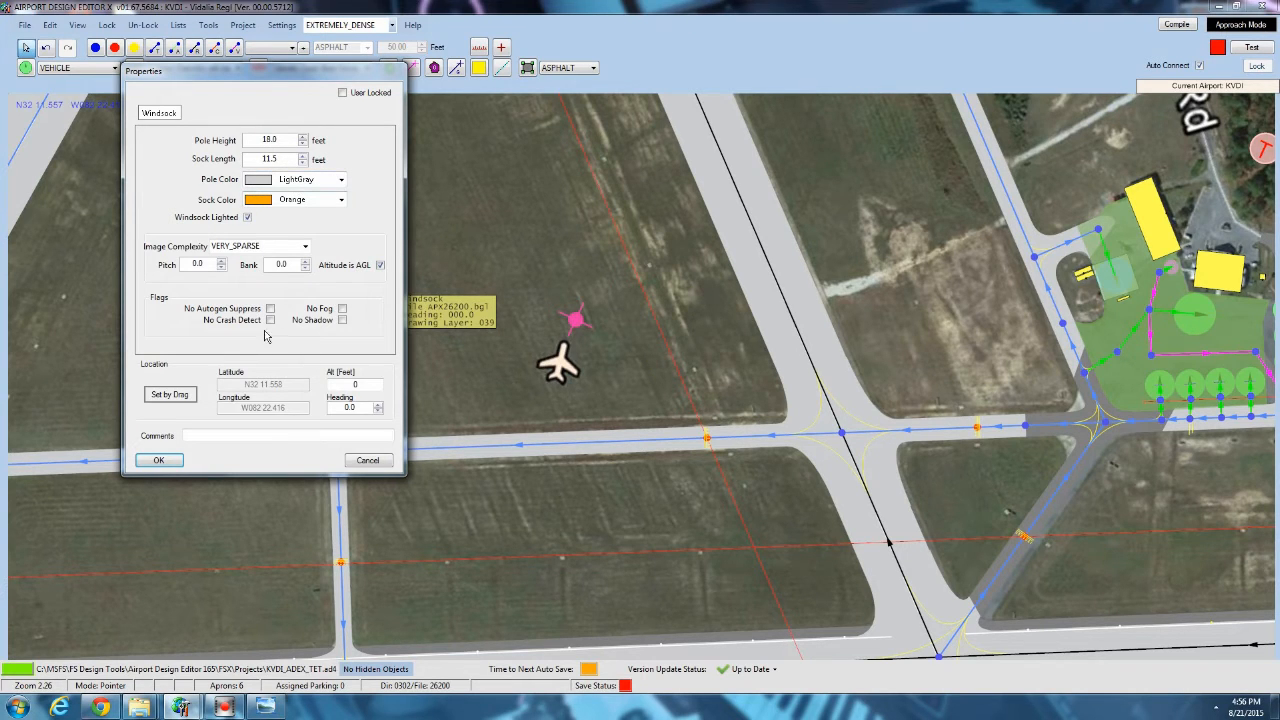
pyautogui.click(174, 461)
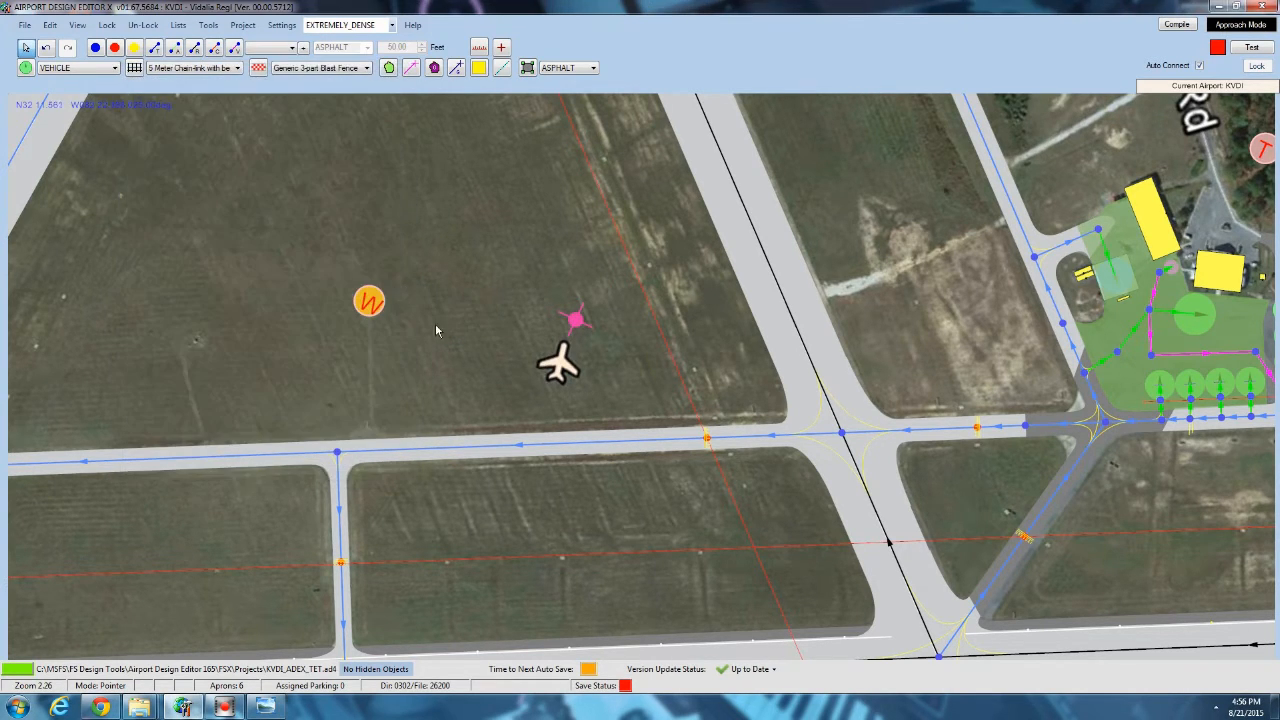
# Start adding a library object at the mark on the infield west of the windsock, where another worn track ends.
pyautogui.moveTo(483, 303); pyautogui.dragTo(581, 257)
pyautogui.scroll(1, 344, 292)
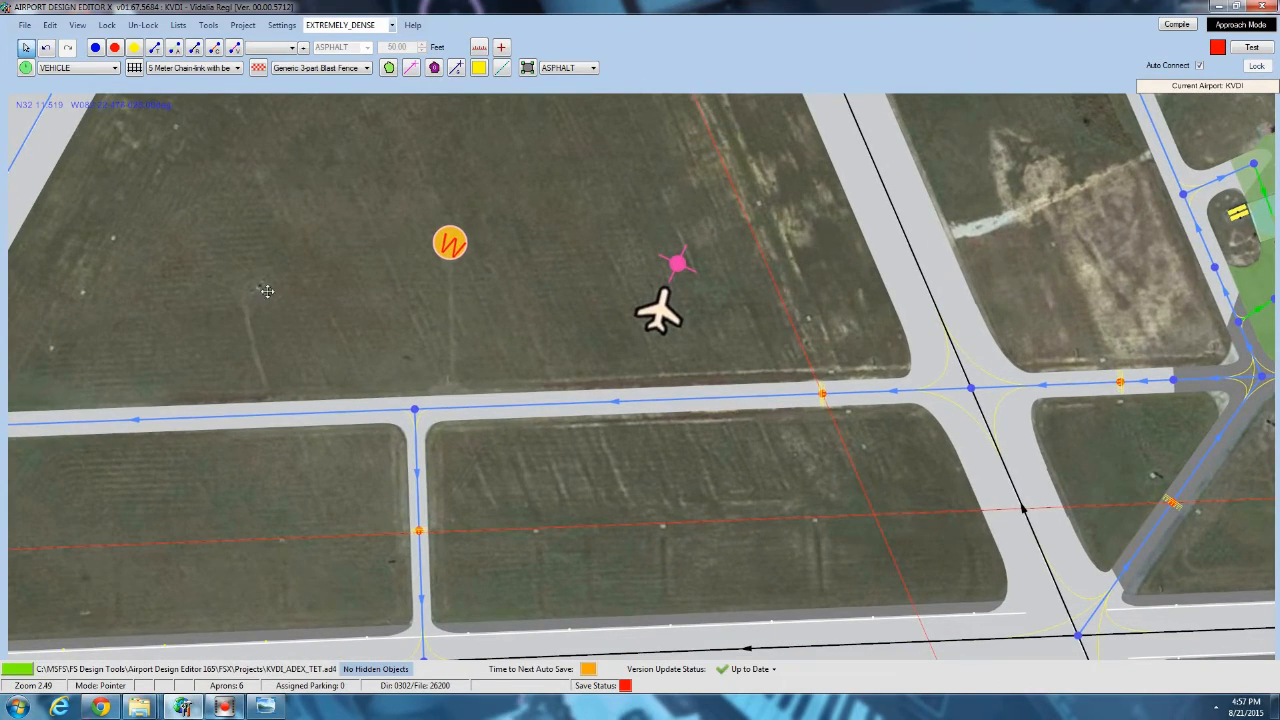
pyautogui.scroll(10, 300, 300)
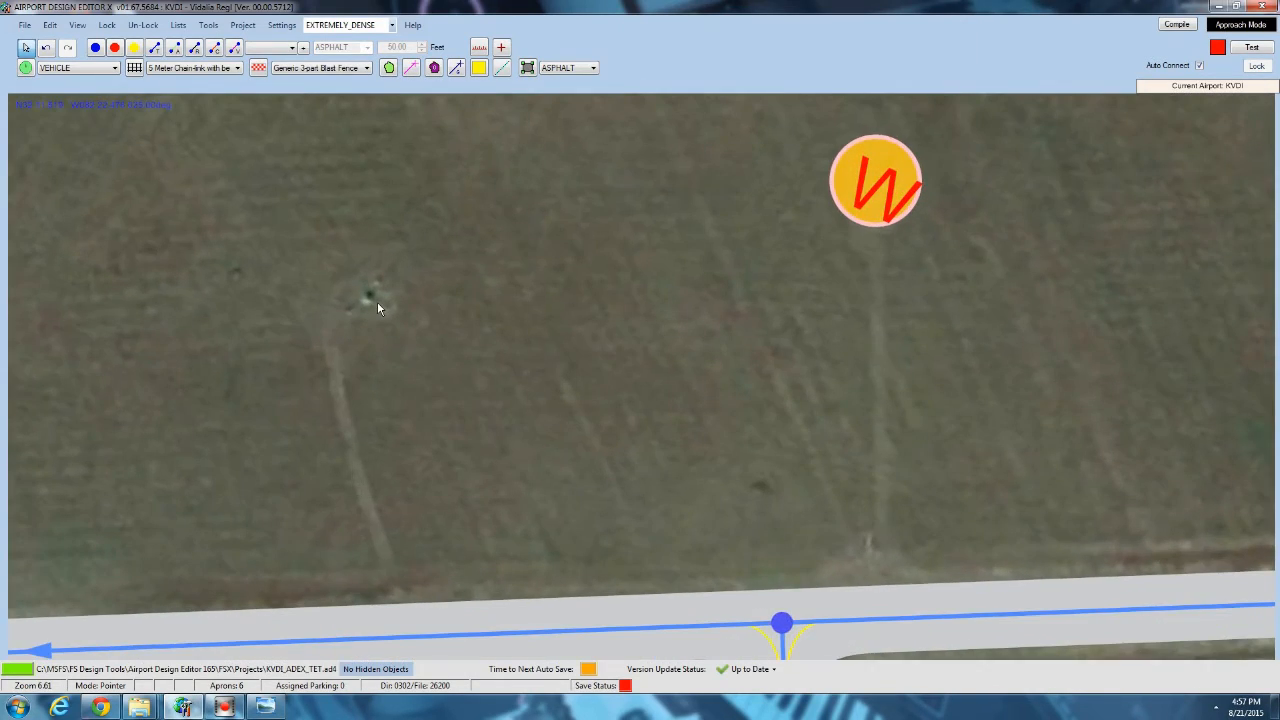
pyautogui.scroll(-15, 376, 301)
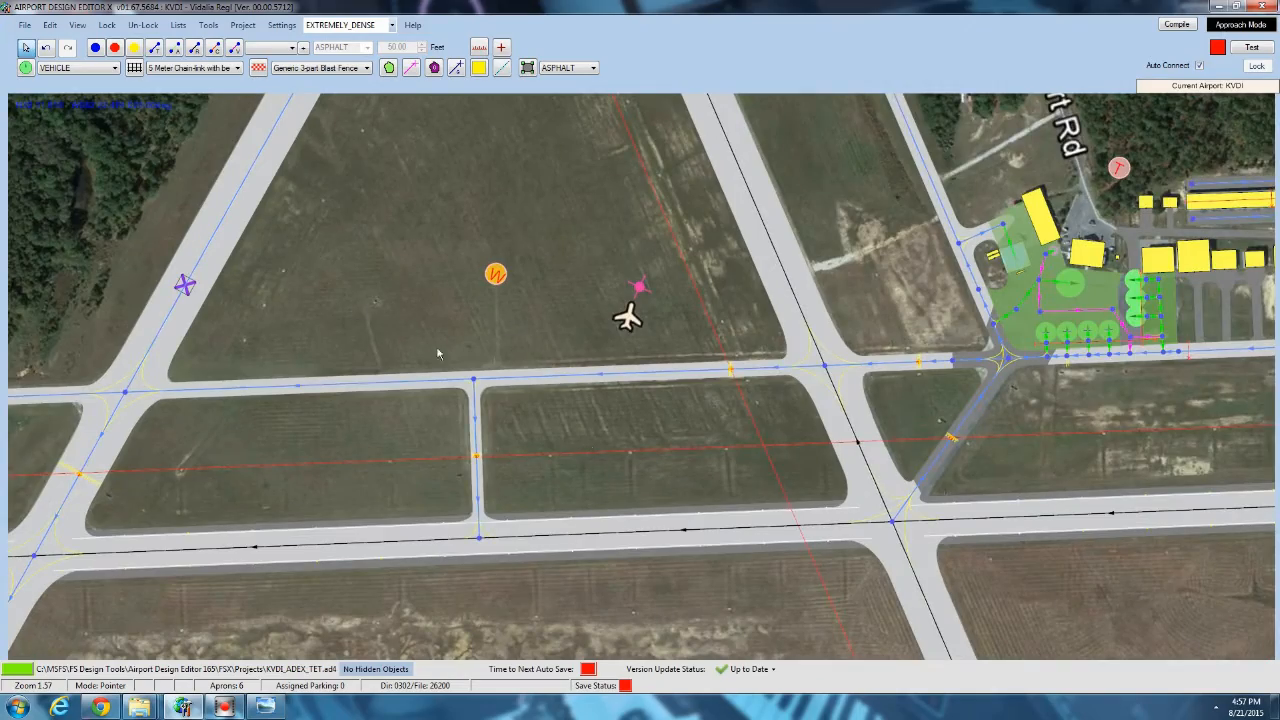
pyautogui.scroll(-1, 652, 488)
pyautogui.moveTo(652, 488); pyautogui.dragTo(522, 676)
pyautogui.moveTo(295, 142); pyautogui.dragTo(441, 178)
pyautogui.moveTo(438, 399); pyautogui.dragTo(448, 145)
pyautogui.scroll(4, 389, 265)
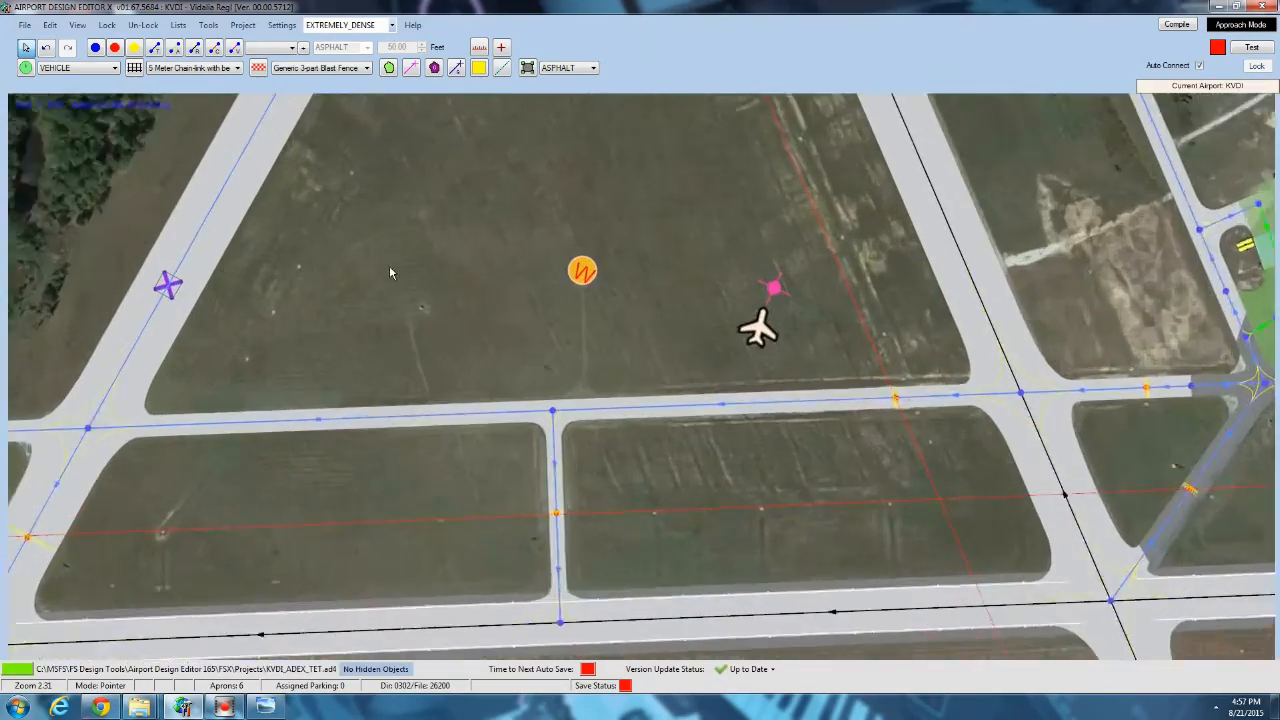
pyautogui.rightClick(430, 330)
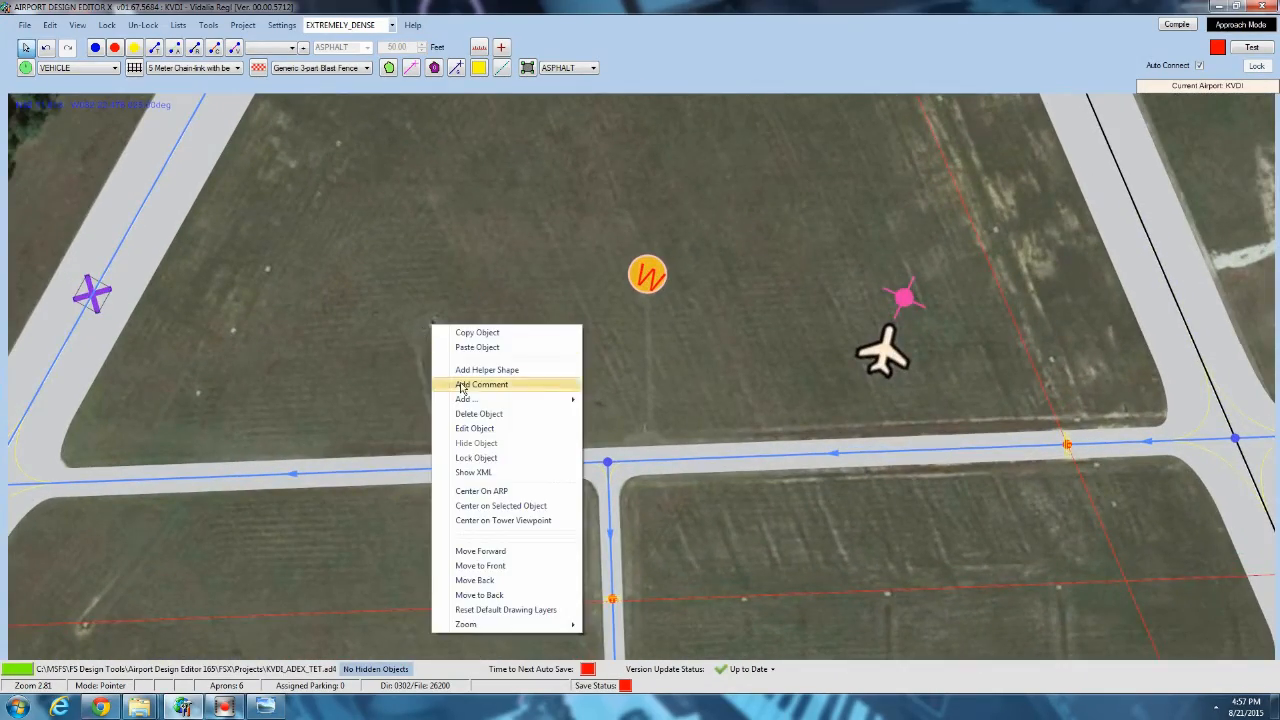
pyautogui.moveTo(470, 399)
pyautogui.click(632, 488)
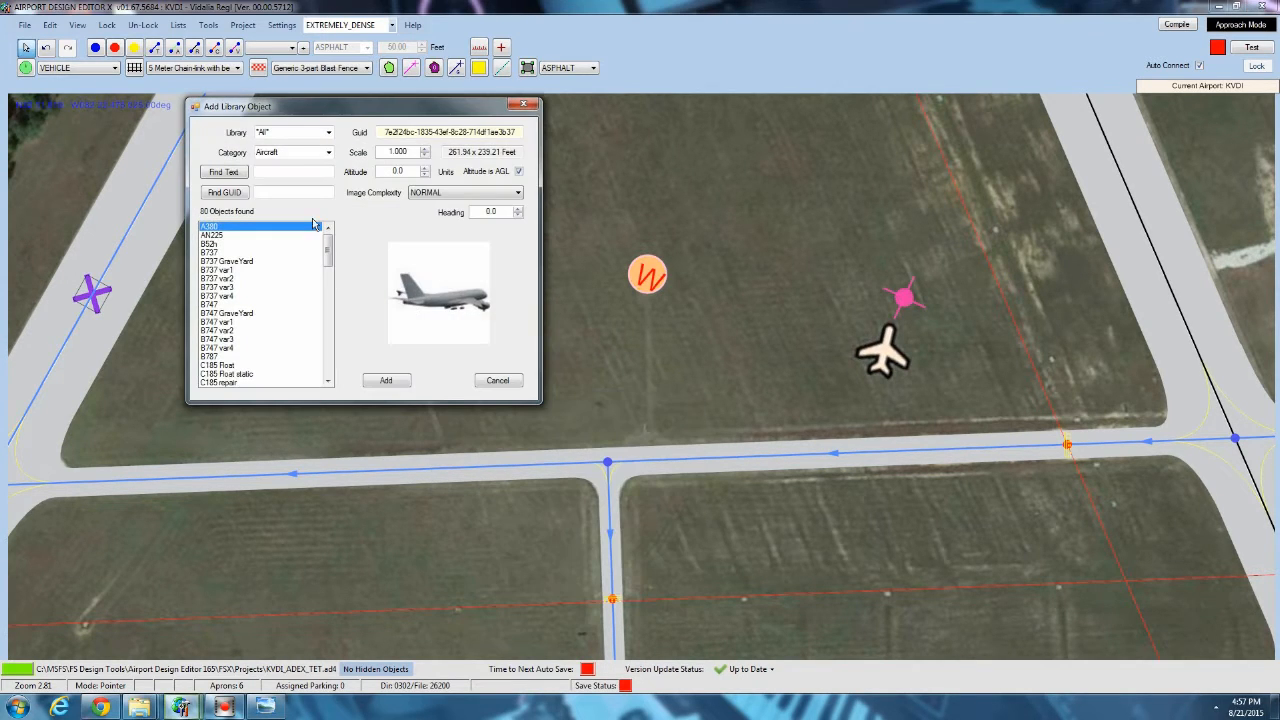
# Choose the small_airstrip_objects library as the source for the new infield object.
pyautogui.click(324, 131)
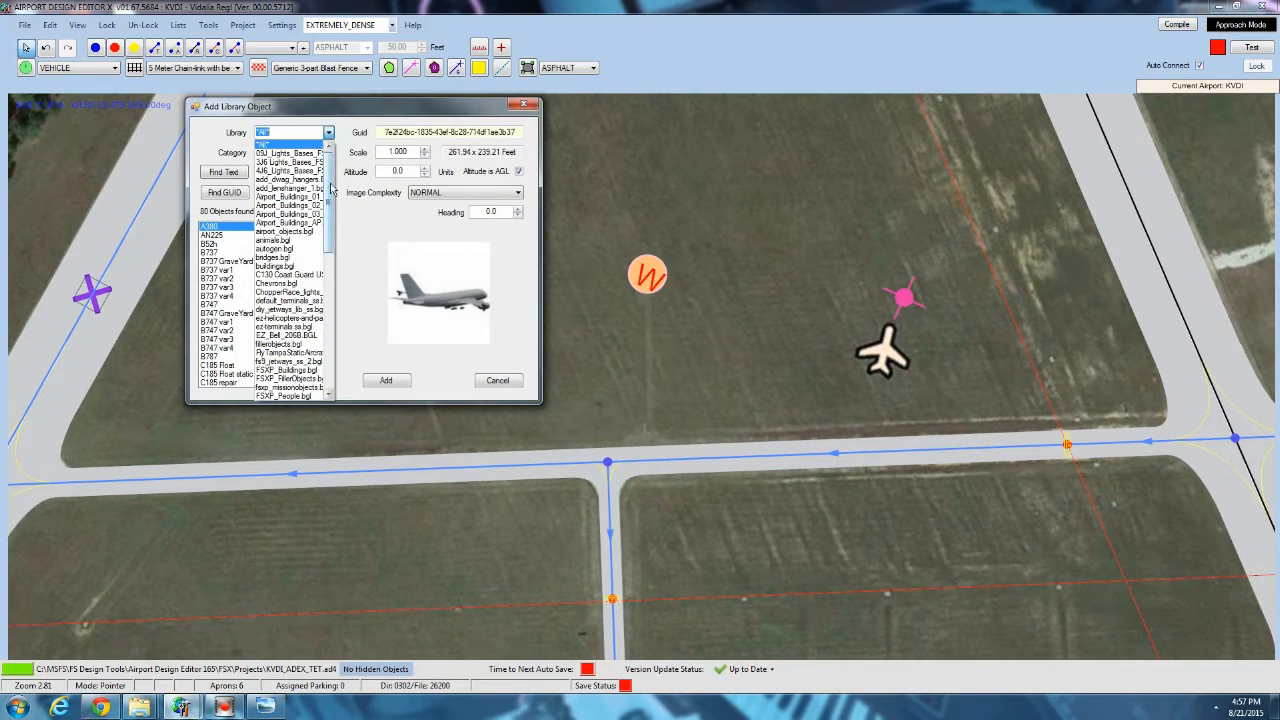
pyautogui.moveTo(331, 188); pyautogui.dragTo(338, 256)
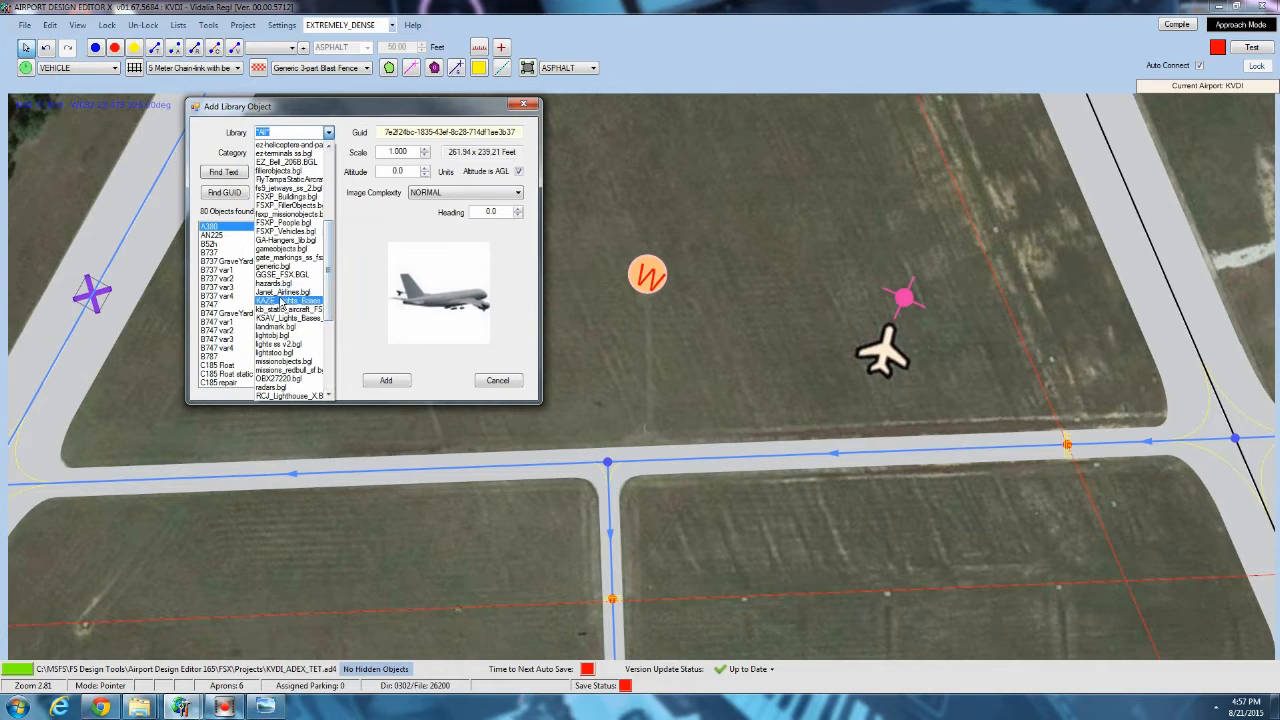
pyautogui.scroll(-1, 287, 360)
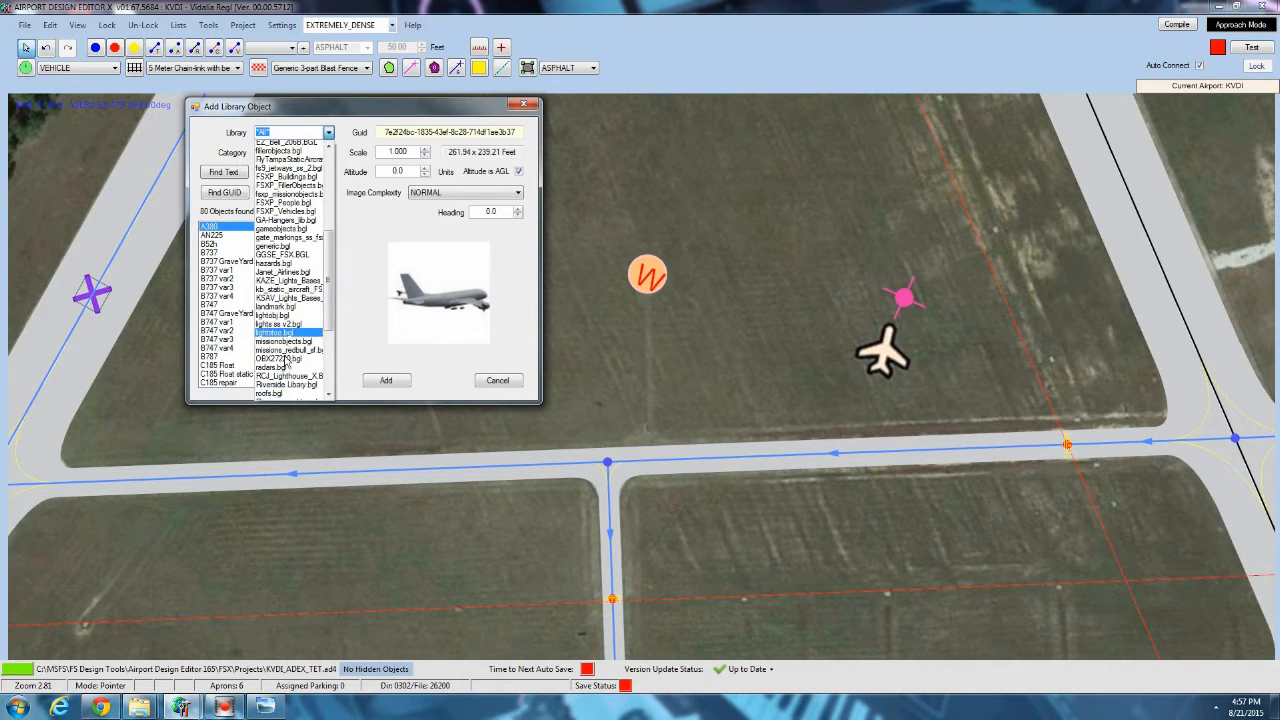
pyautogui.scroll(-2, 287, 360)
pyautogui.click(286, 362)
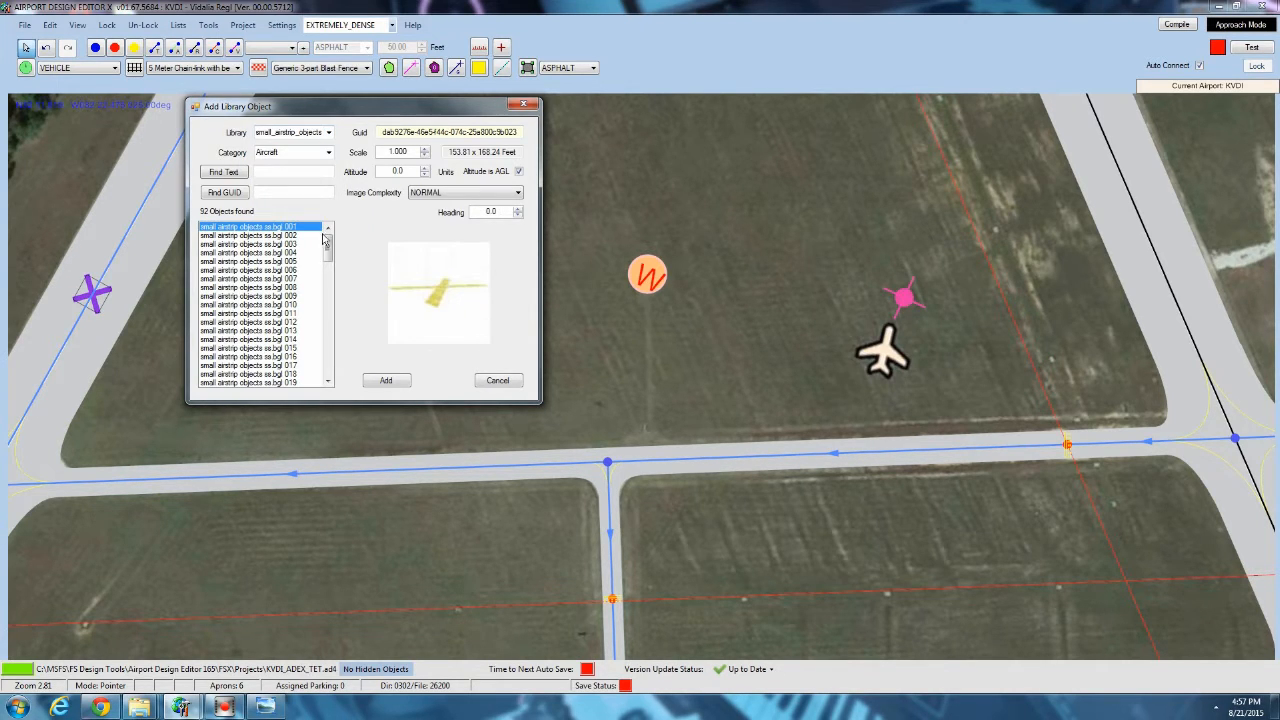
# Preview the small airstrip objects numbered from 048 to 079 to look for a suitable infield wind indicator.
pyautogui.moveTo(324, 240); pyautogui.dragTo(328, 296)
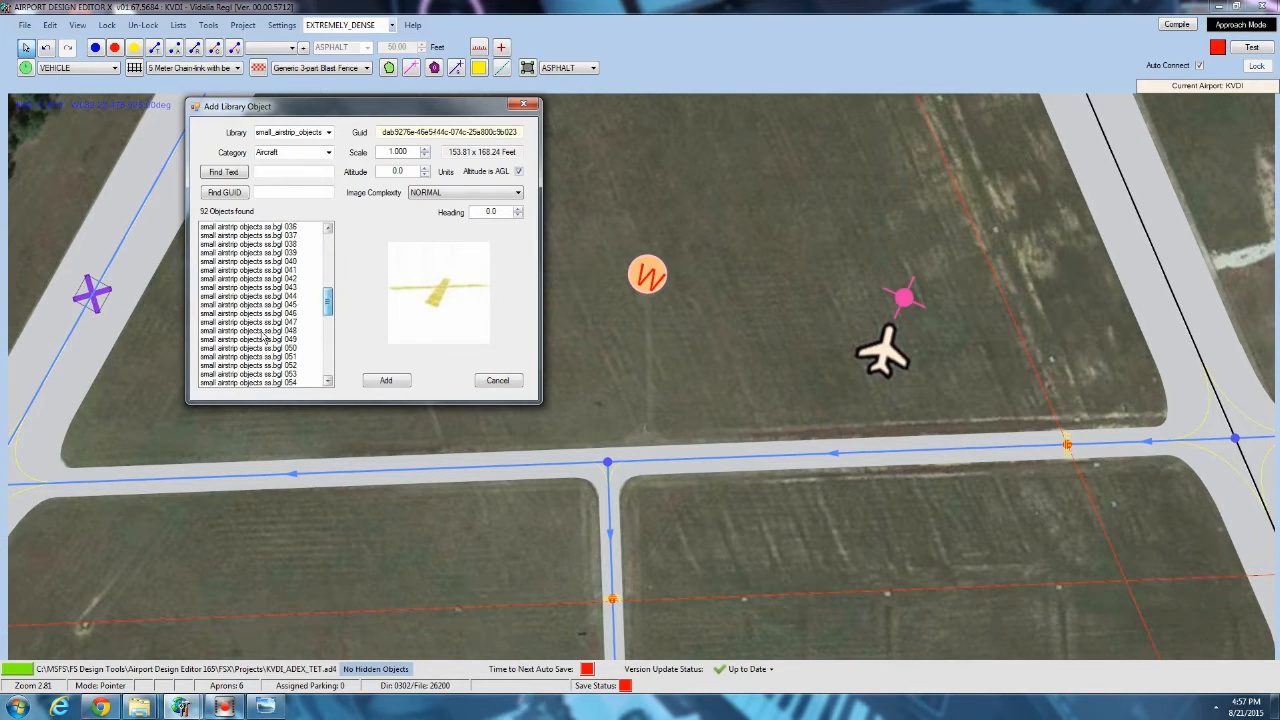
pyautogui.click(263, 333)
pyautogui.scroll(-7, 263, 332)
pyautogui.click(265, 307)
pyautogui.scroll(-1, 266, 308)
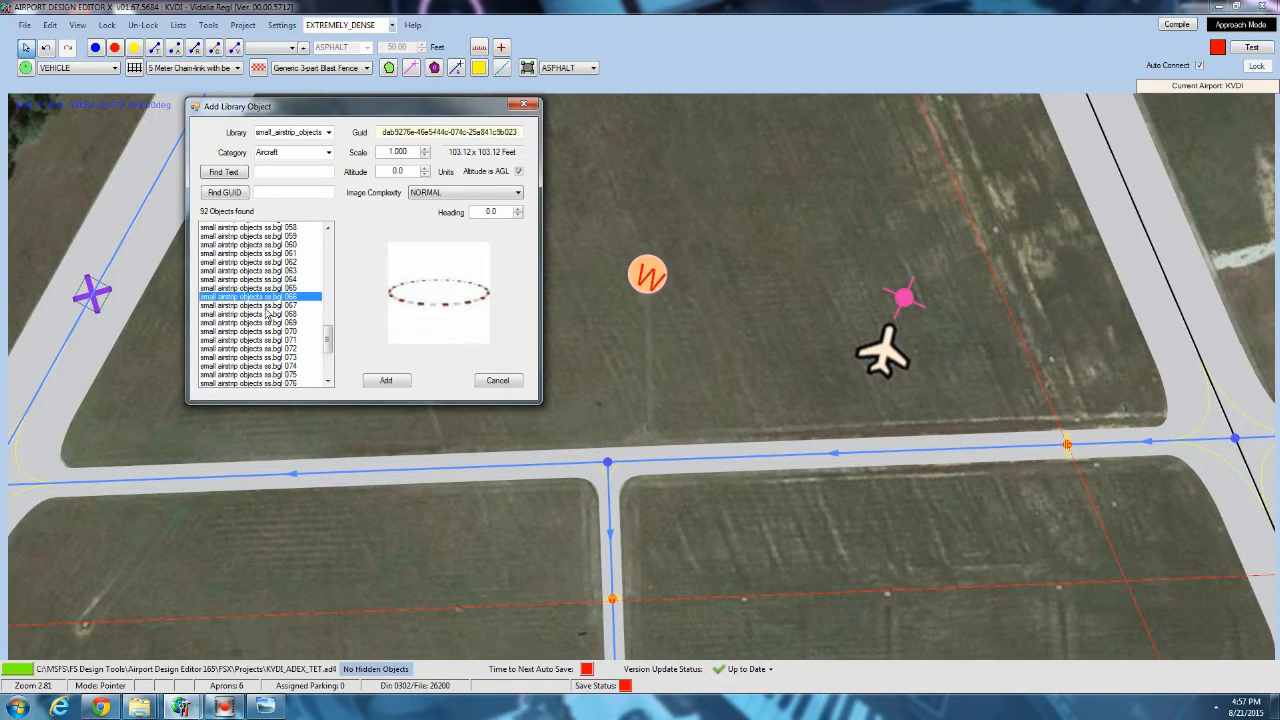
pyautogui.scroll(-4, 266, 313)
pyautogui.click(257, 288)
pyautogui.click(260, 296)
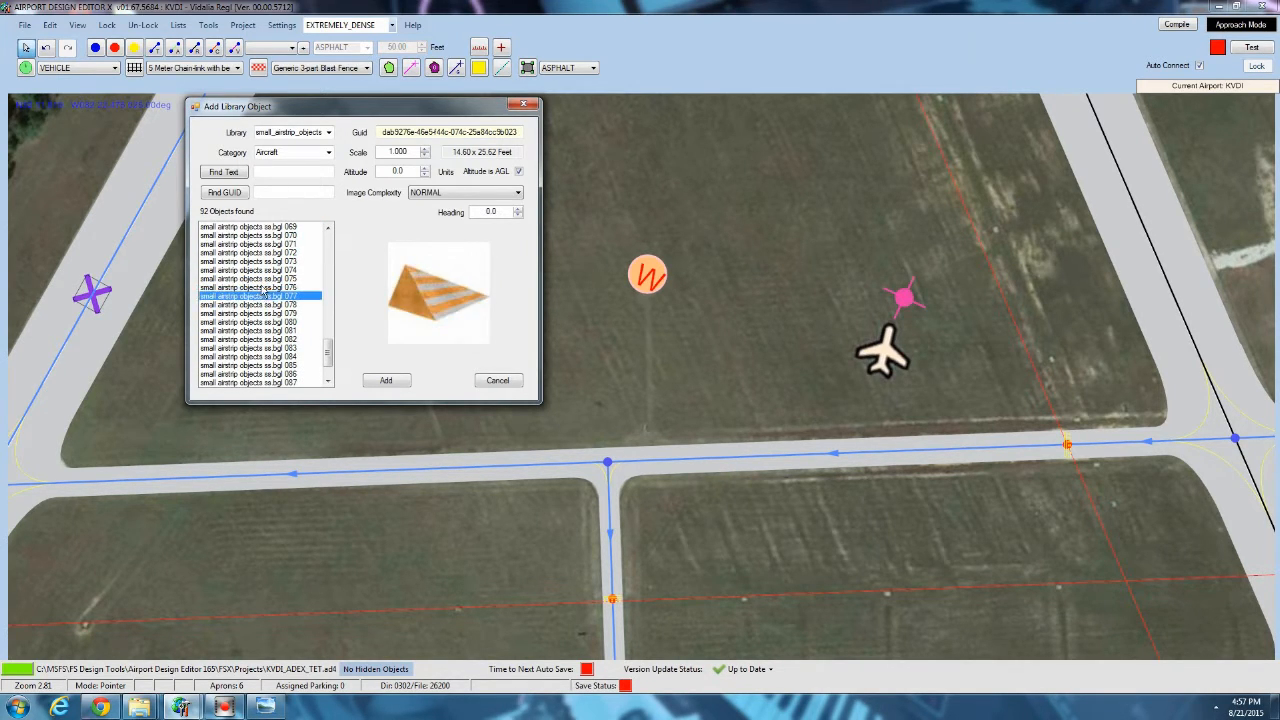
pyautogui.click(264, 288)
pyautogui.click(265, 271)
pyautogui.click(267, 262)
pyautogui.click(266, 252)
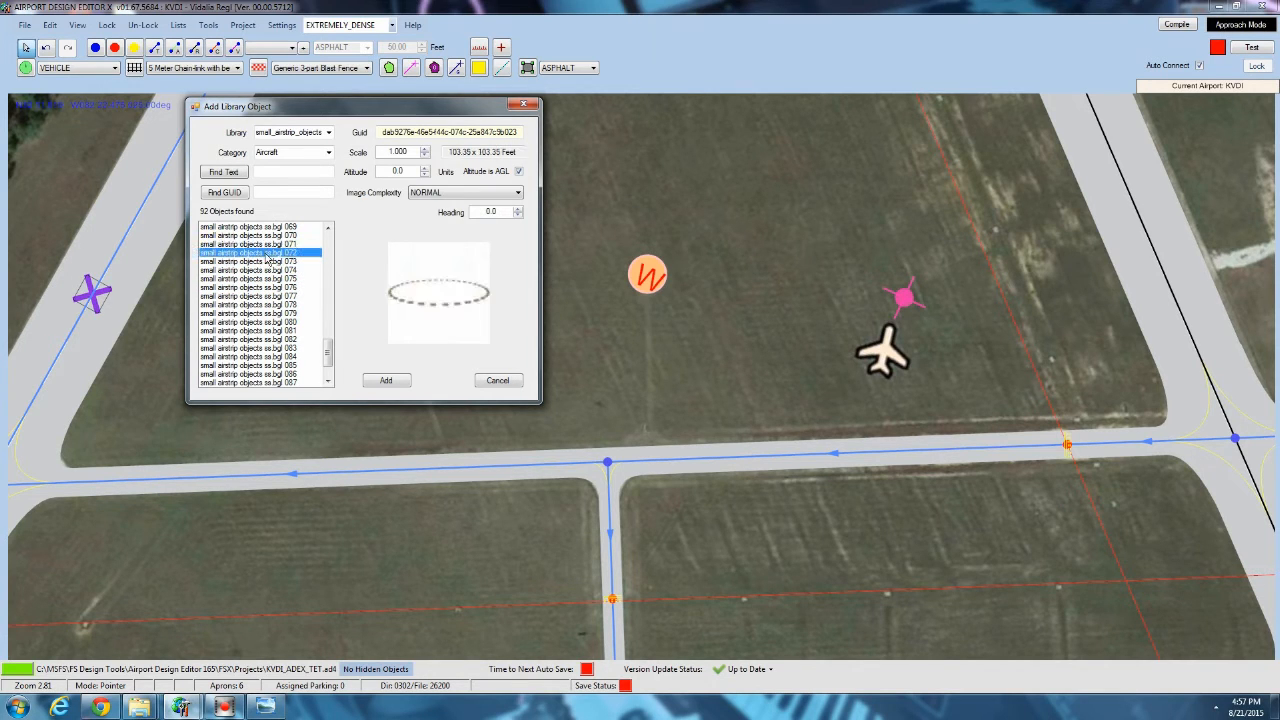
pyautogui.click(266, 244)
pyautogui.click(284, 313)
pyautogui.click(276, 304)
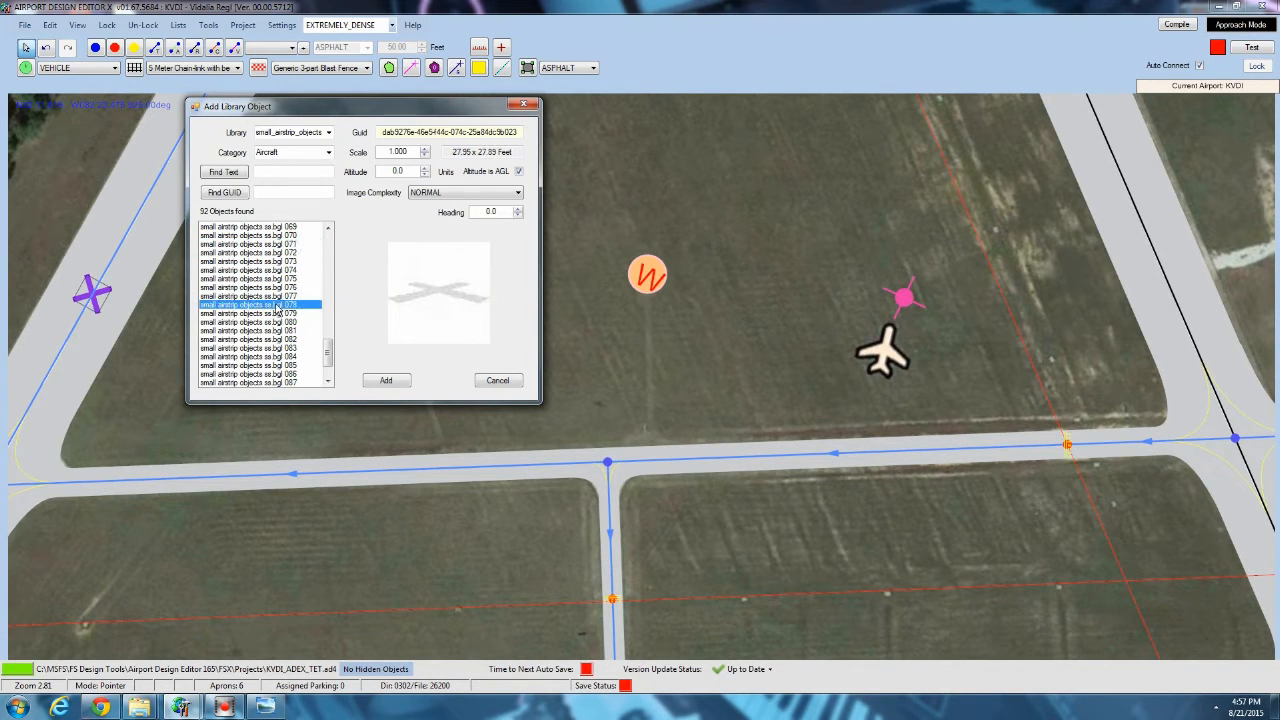
pyautogui.click(274, 296)
pyautogui.click(268, 288)
pyautogui.click(267, 280)
pyautogui.click(266, 271)
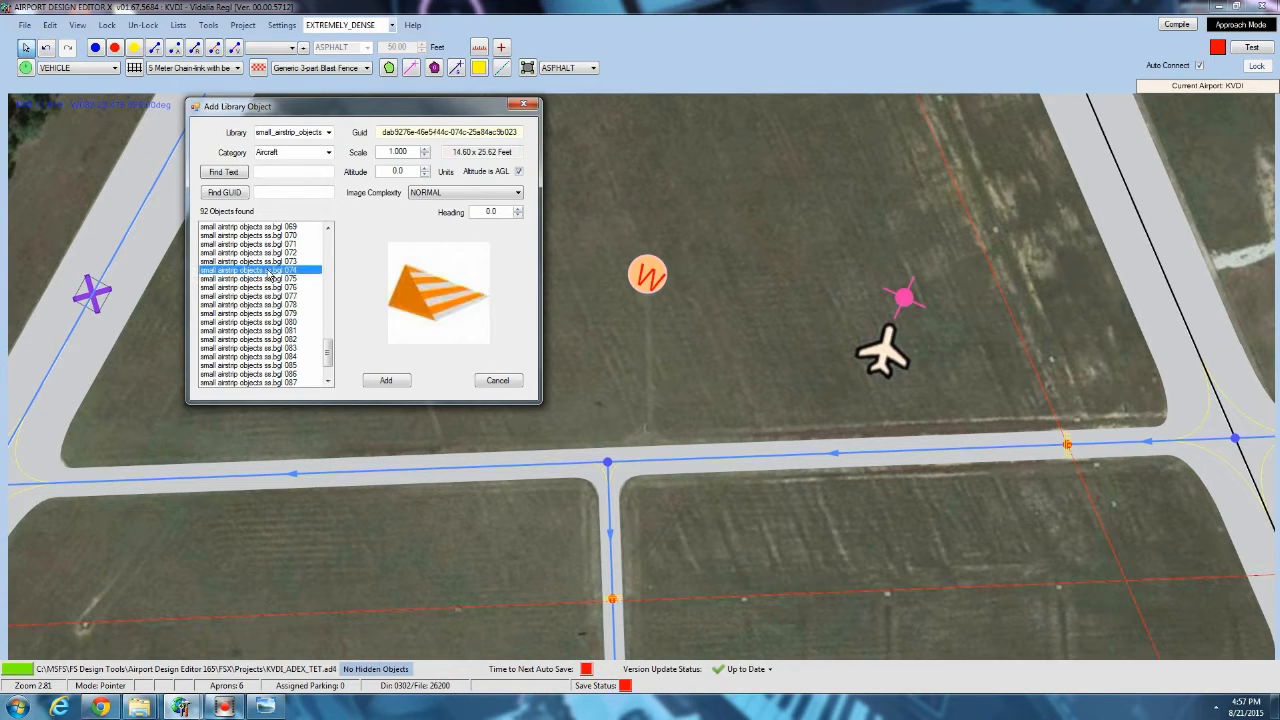
# Add library object small airstrip objects ss.bgl 082 near the end of the worn track west of the windsock.
pyautogui.click(266, 340)
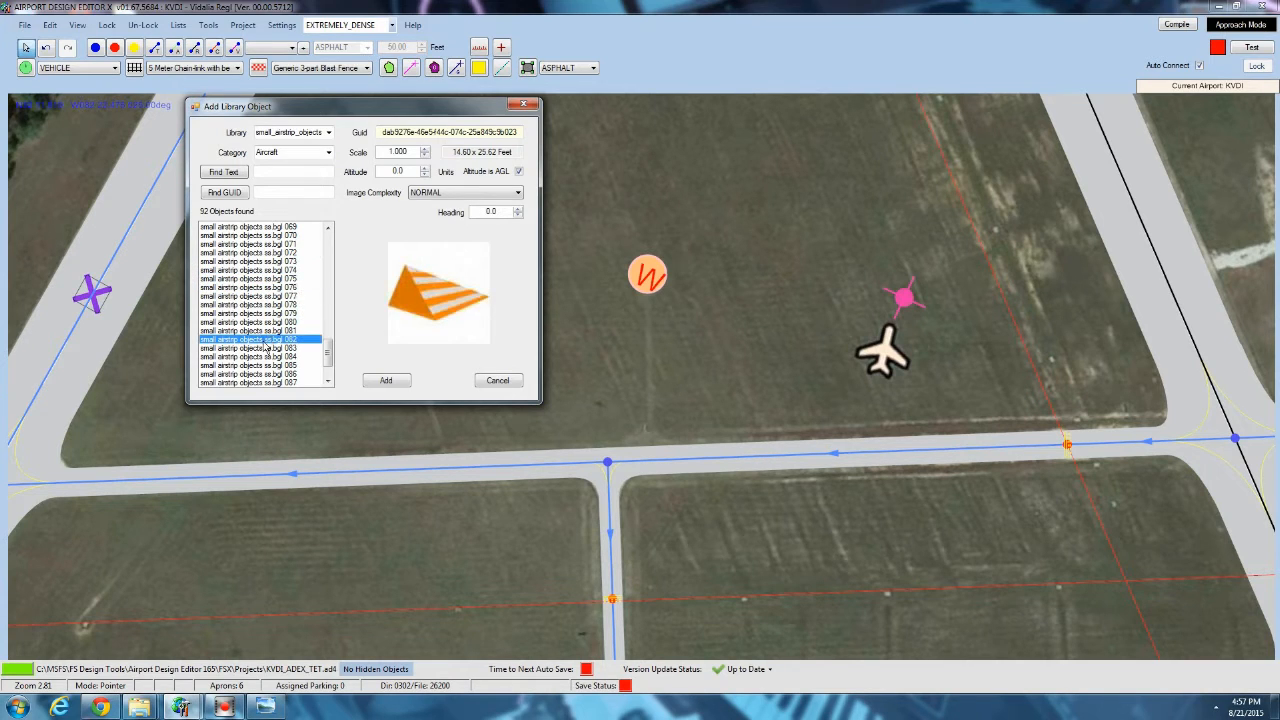
pyautogui.click(386, 381)
pyautogui.scroll(3, 432, 322)
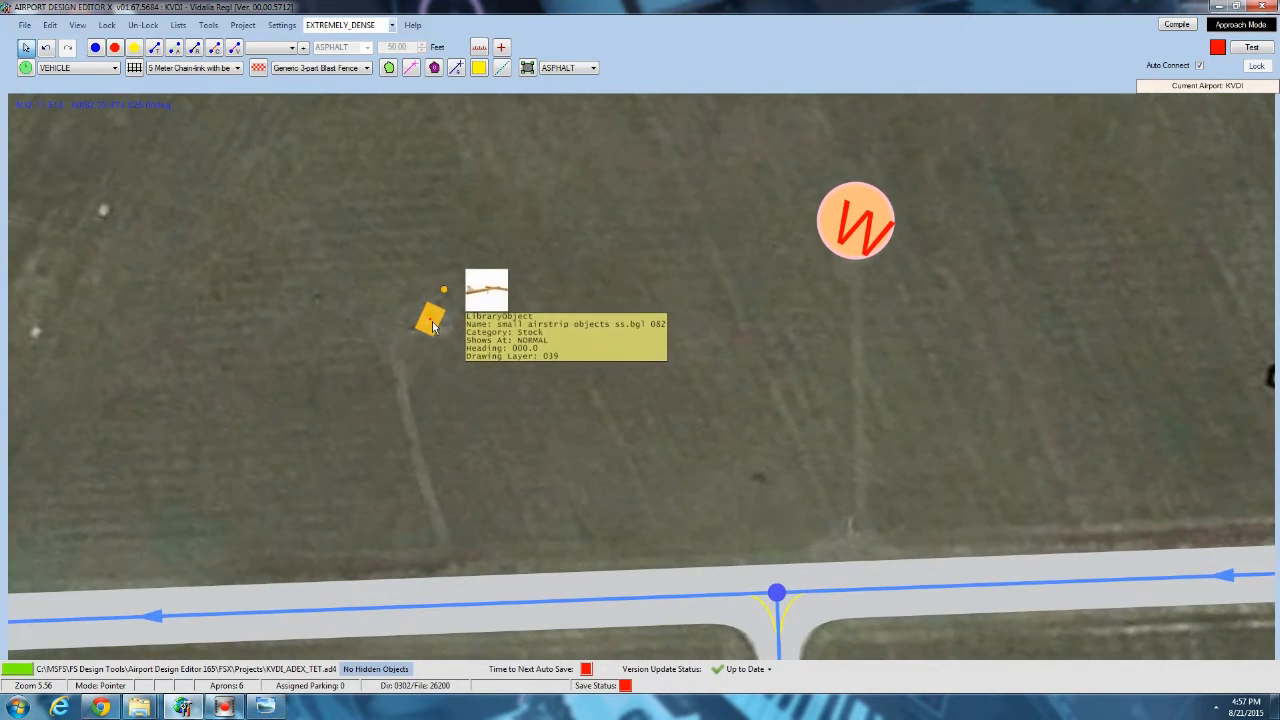
pyautogui.moveTo(421, 351); pyautogui.dragTo(533, 228)
pyautogui.scroll(-3, 534, 229)
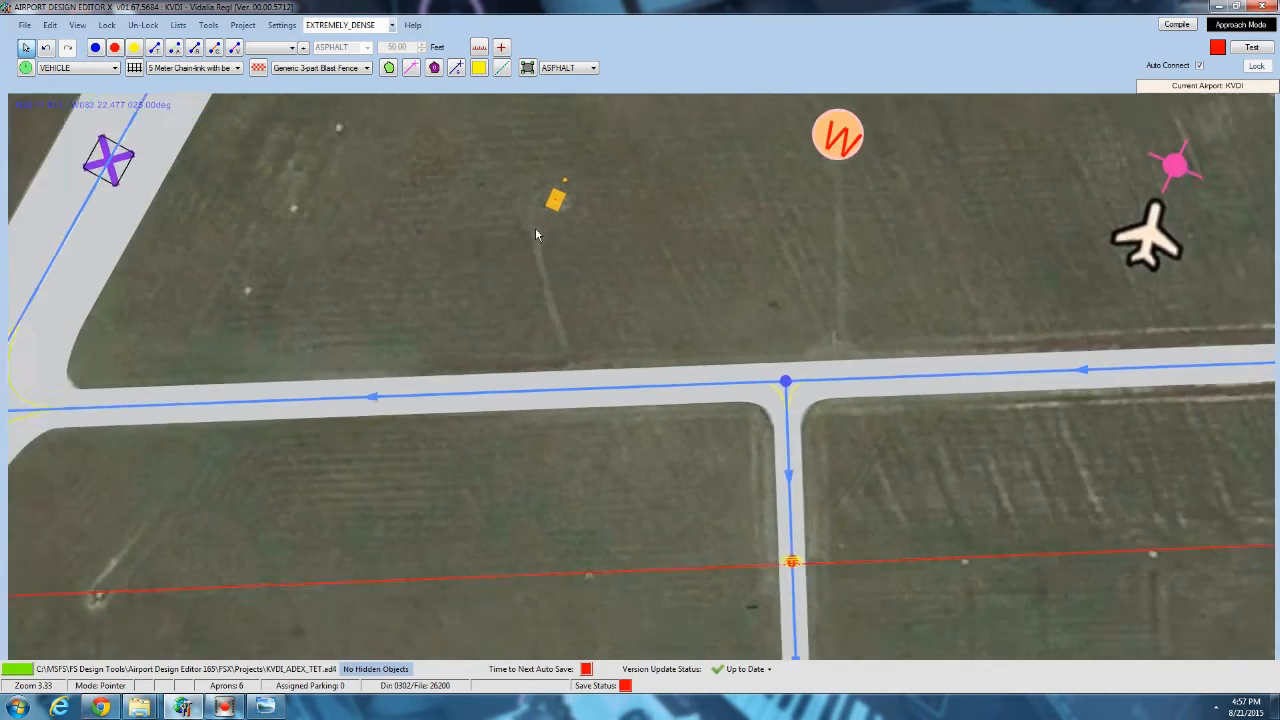
pyautogui.scroll(-3, 535, 227)
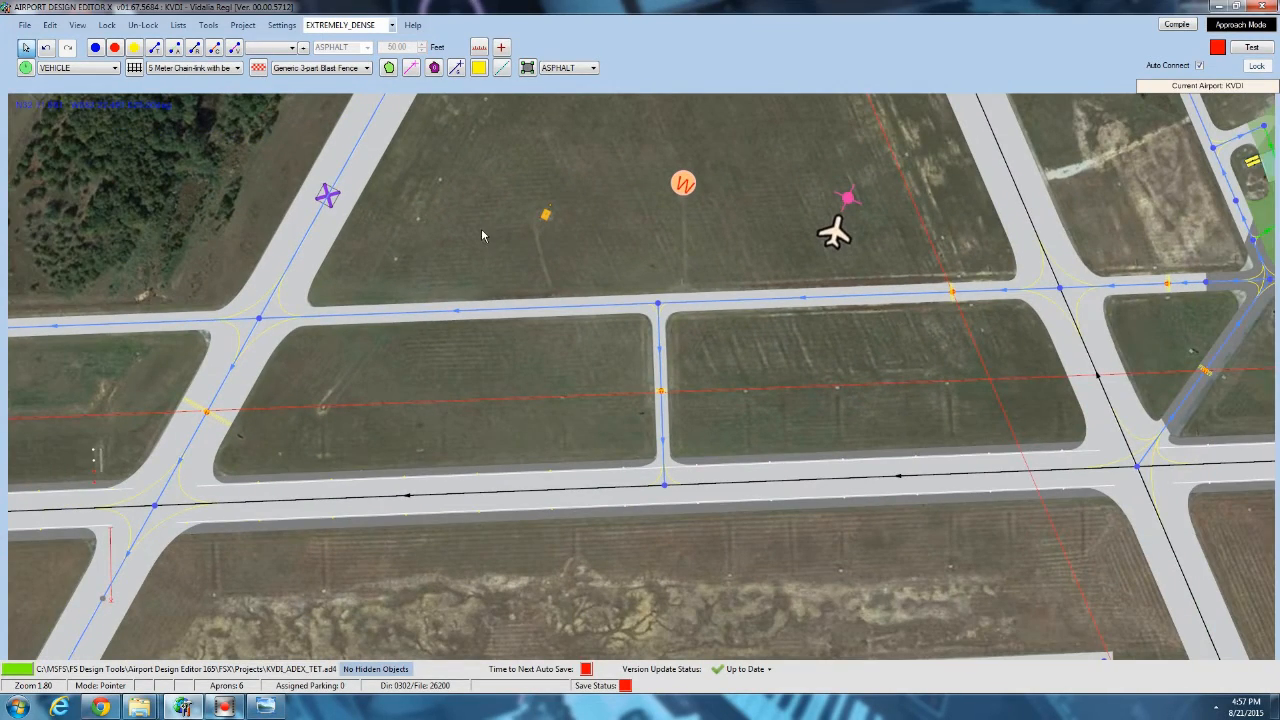
# Examine the ILS localizer and the ilstransmitter object beyond the runway 06 threshold against the aerial imagery.
pyautogui.moveTo(481, 228); pyautogui.dragTo(680, 225)
pyautogui.scroll(-1, 680, 232)
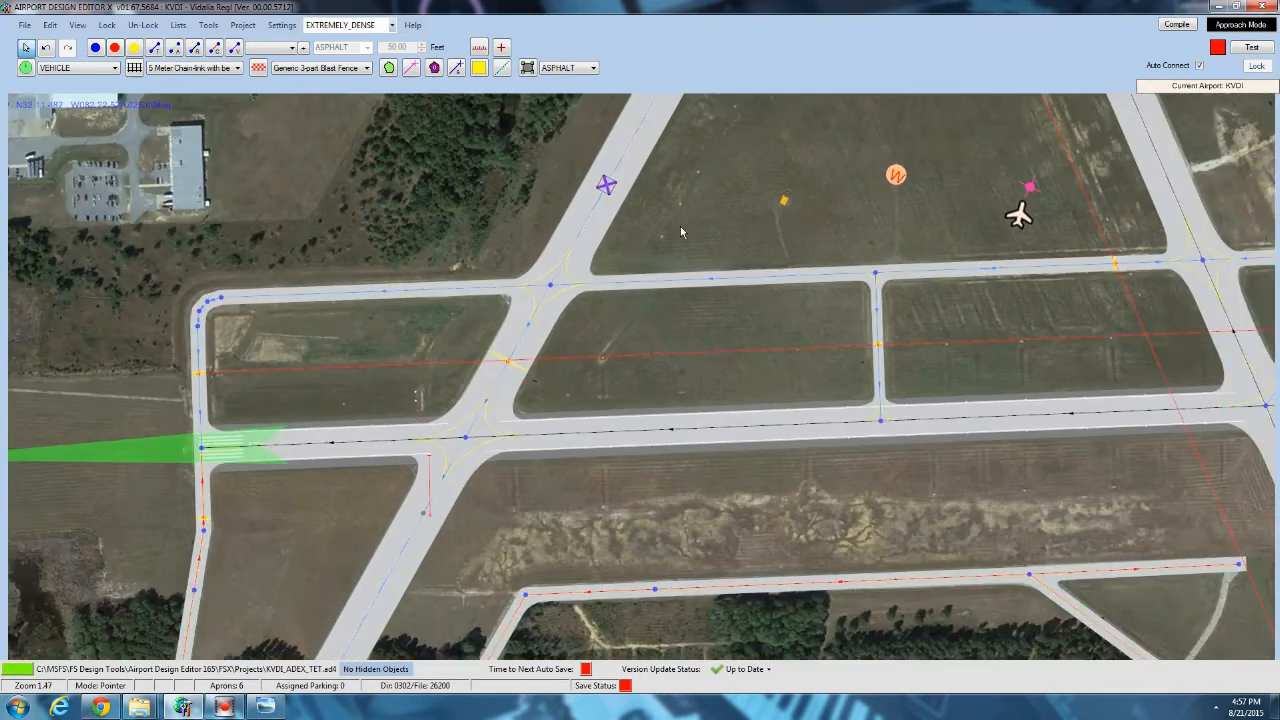
pyautogui.moveTo(639, 368); pyautogui.dragTo(725, 223)
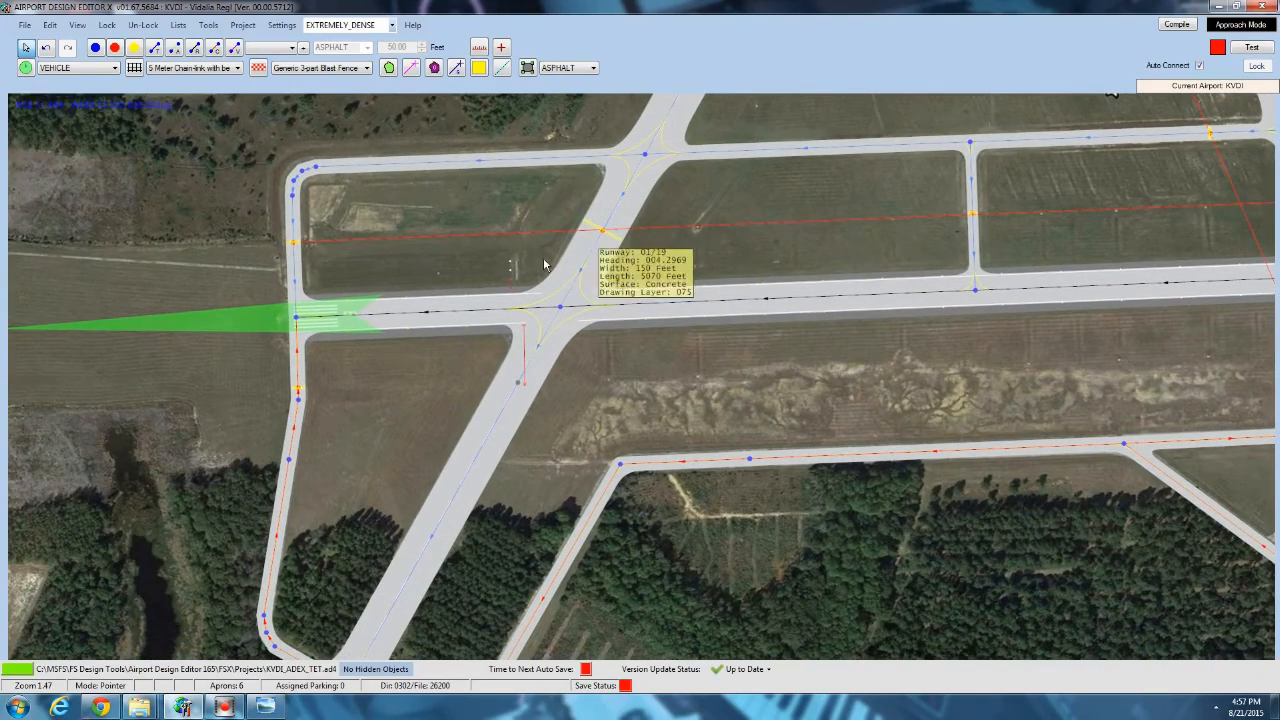
pyautogui.moveTo(543, 257); pyautogui.dragTo(772, 272)
pyautogui.moveTo(299, 259); pyautogui.dragTo(381, 268)
pyautogui.scroll(3, 250, 332)
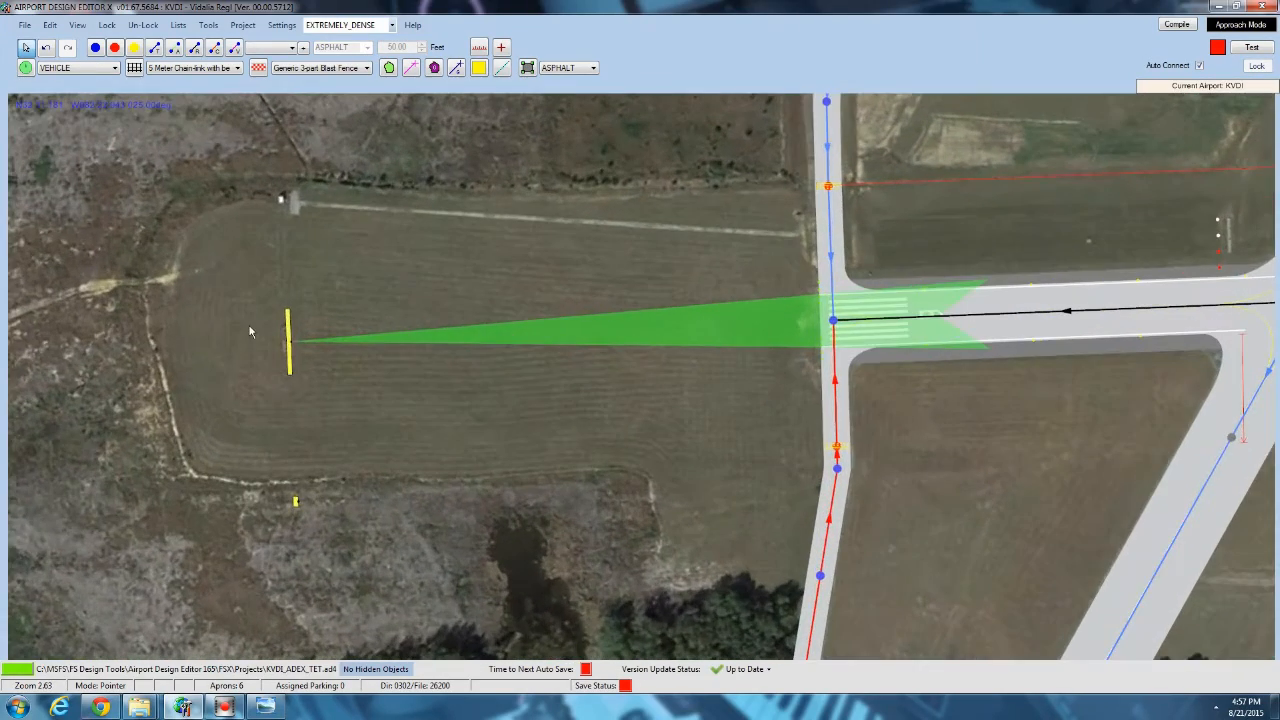
pyautogui.moveTo(296, 507)
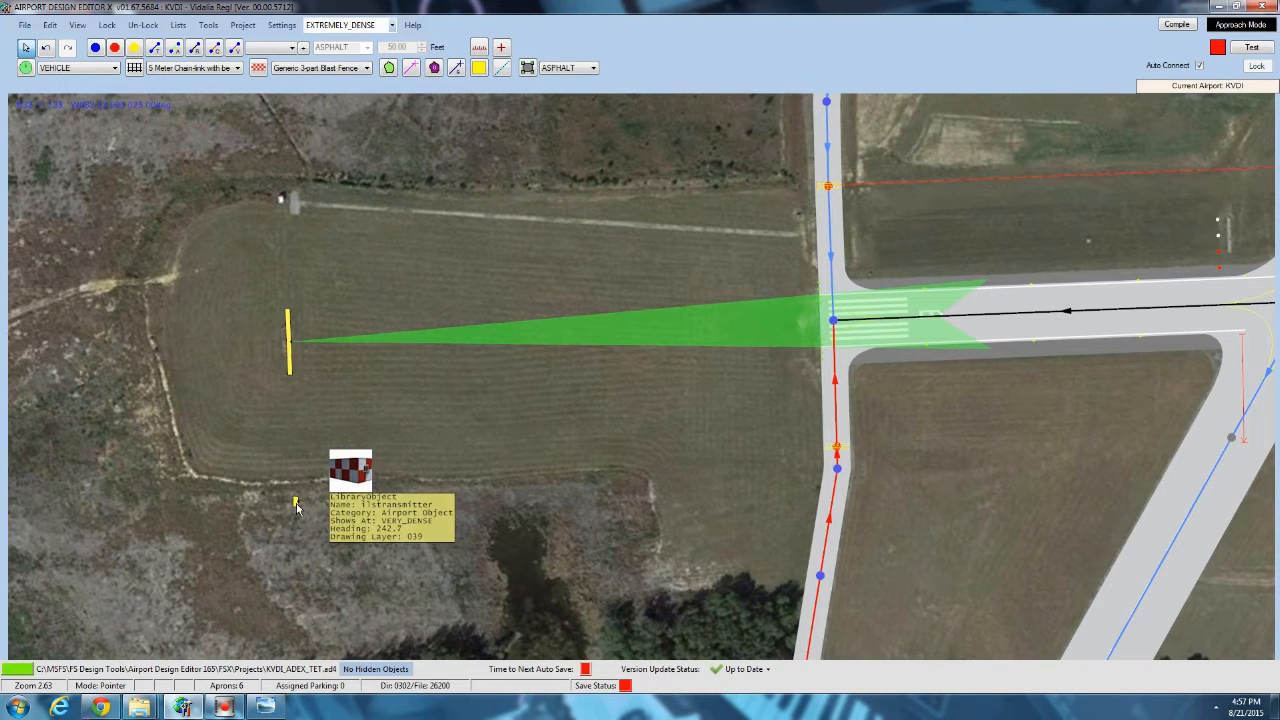
pyautogui.moveTo(500, 334)
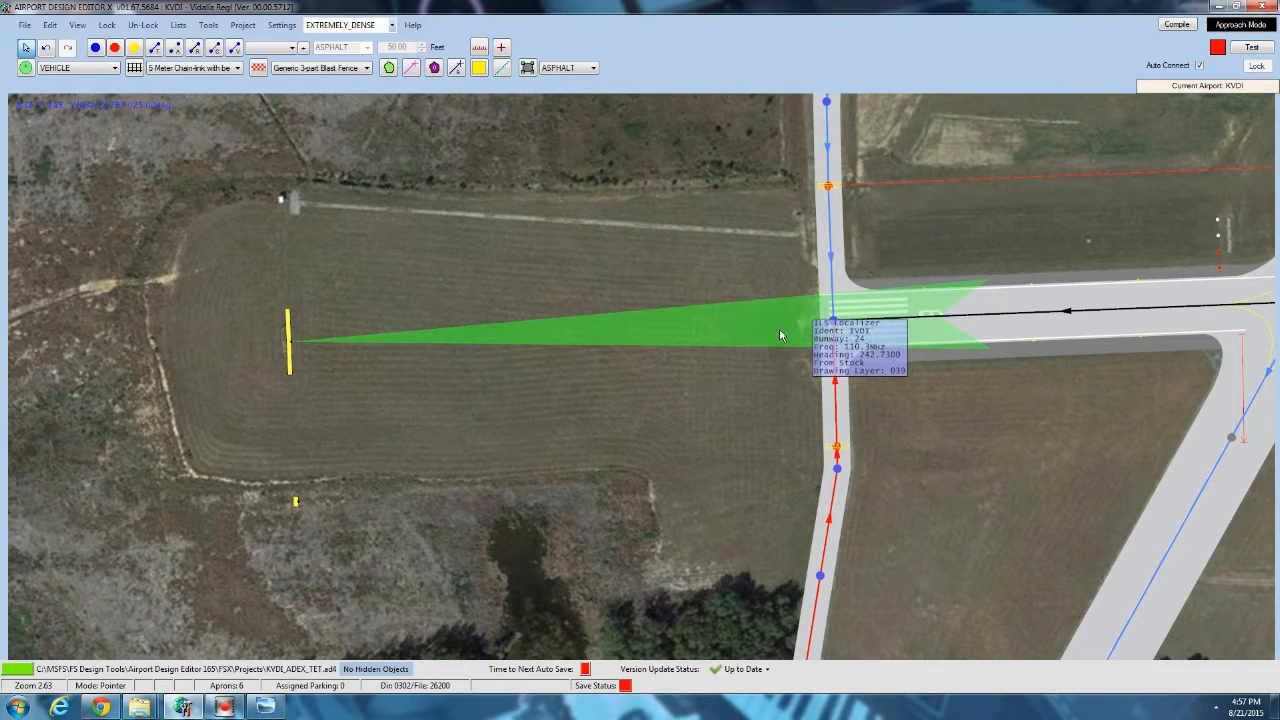
pyautogui.moveTo(292, 355)
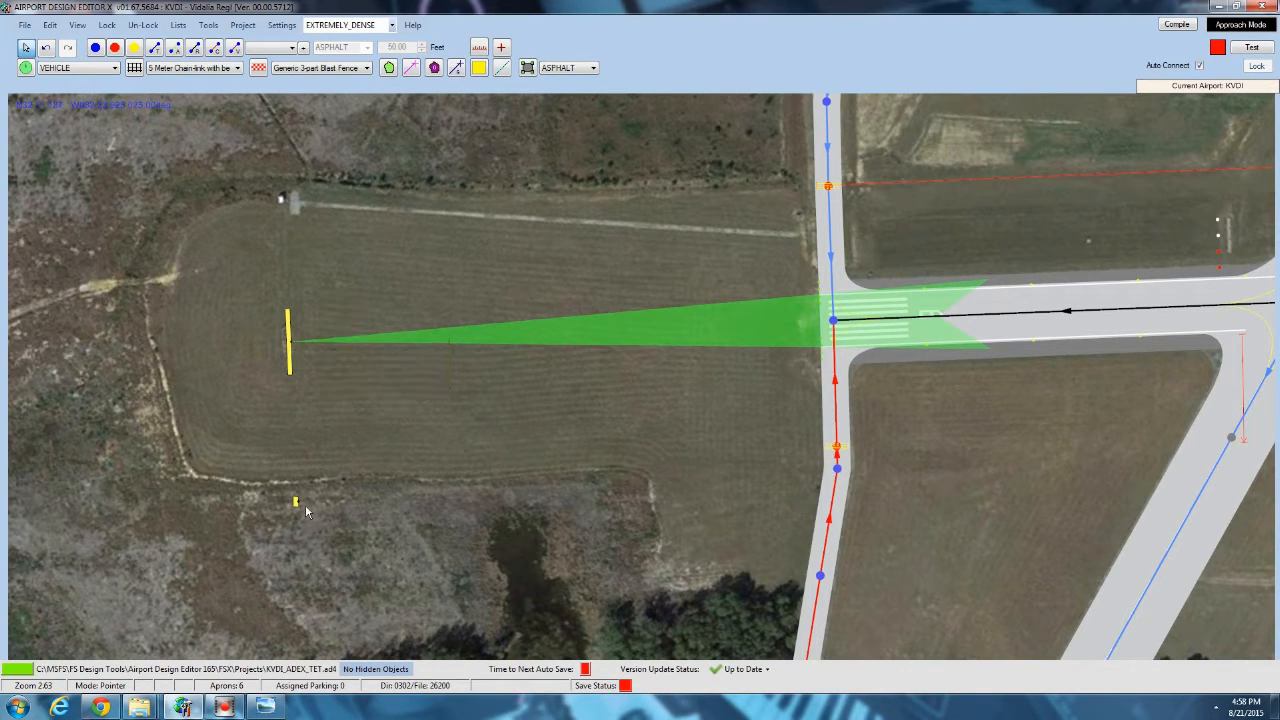
pyautogui.moveTo(297, 503); pyautogui.dragTo(324, 424)
# Measure the offset between the runway 06 PAPI lights and the pale strip in the imagery, then remove the measuring line.
pyautogui.moveTo(608, 210); pyautogui.dragTo(64, 235)
pyautogui.moveTo(521, 225); pyautogui.dragTo(76, 240)
pyautogui.scroll(-4, 212, 260)
pyautogui.moveTo(214, 259); pyautogui.dragTo(522, 298)
pyautogui.scroll(4, 490, 338)
pyautogui.scroll(3, 490, 338)
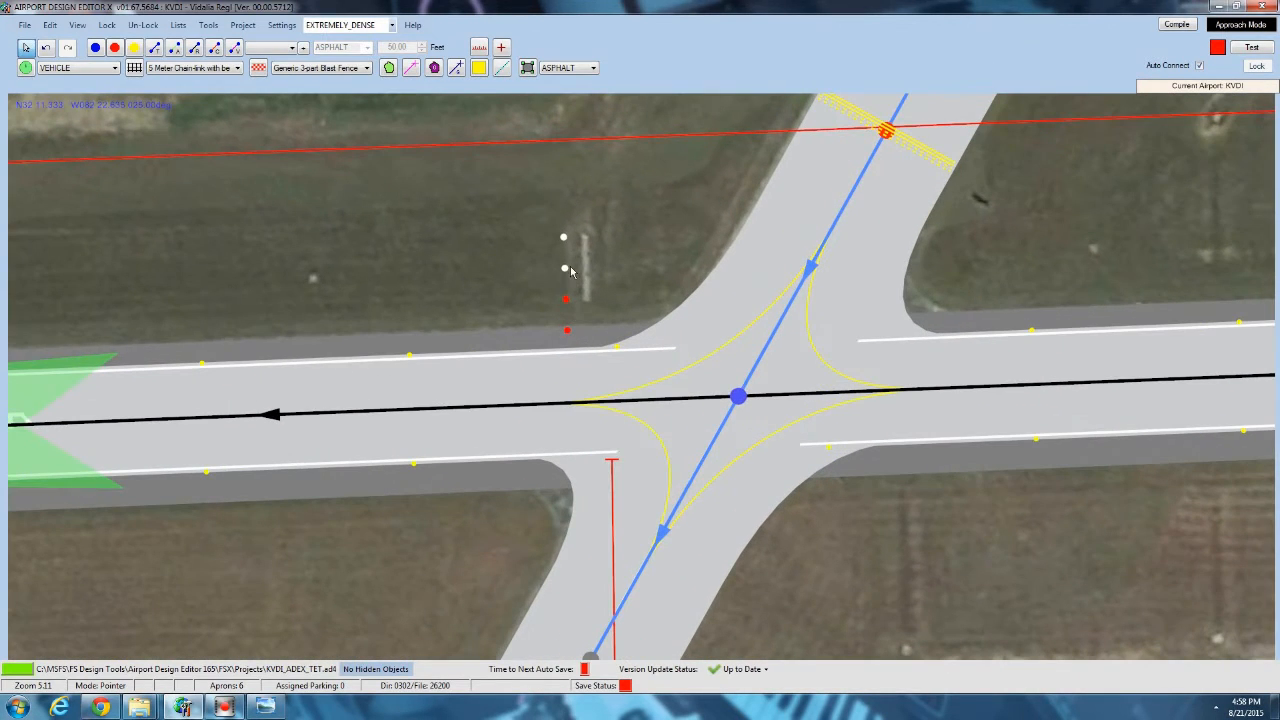
pyautogui.click(479, 48)
pyautogui.moveTo(565, 238); pyautogui.dragTo(580, 231)
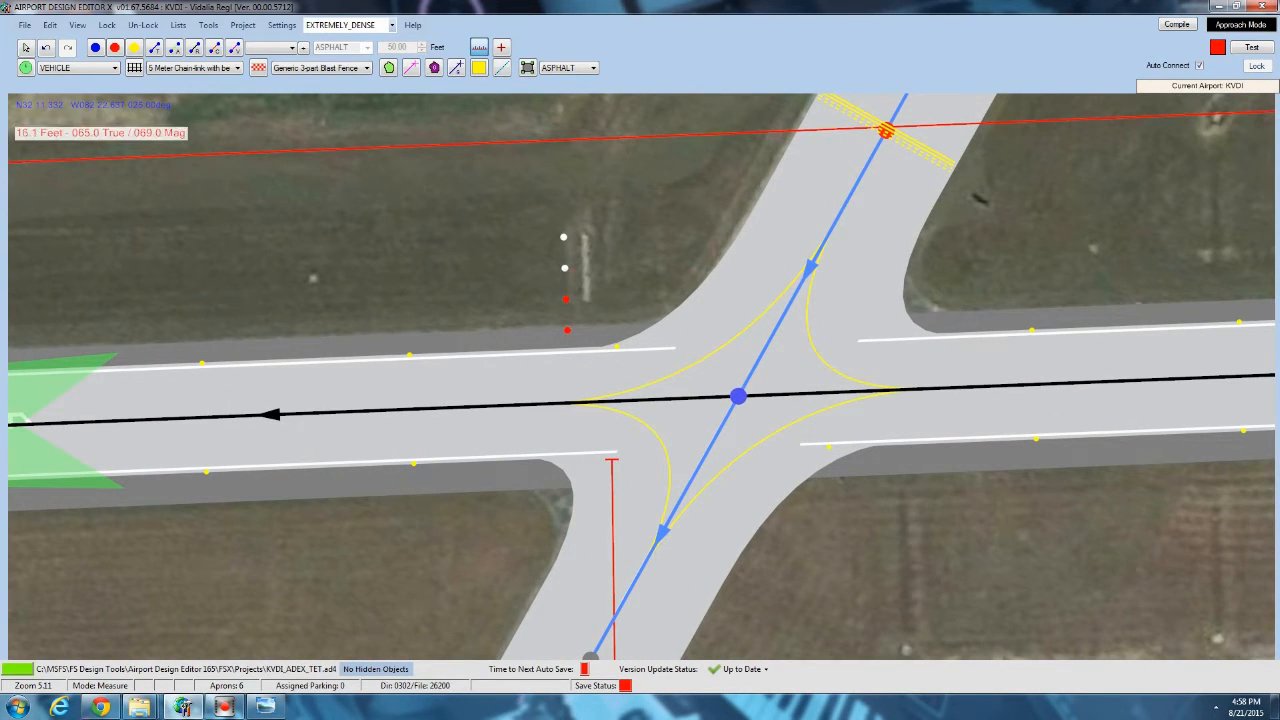
pyautogui.click(25, 47)
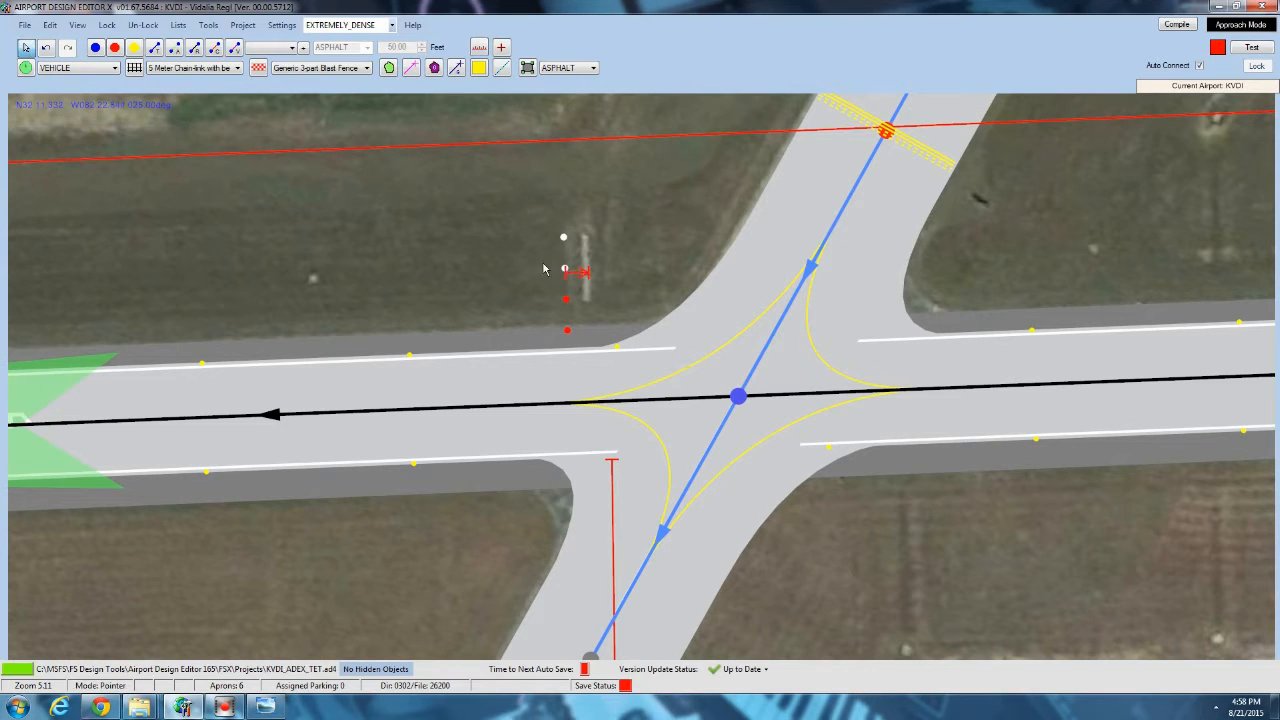
pyautogui.click(568, 276)
# Move runway 06's left PAPI4 lights by setting their threshold distance to 775 feet and increasing their distance from the runway edge.
pyautogui.moveTo(433, 363); pyautogui.dragTo(760, 355)
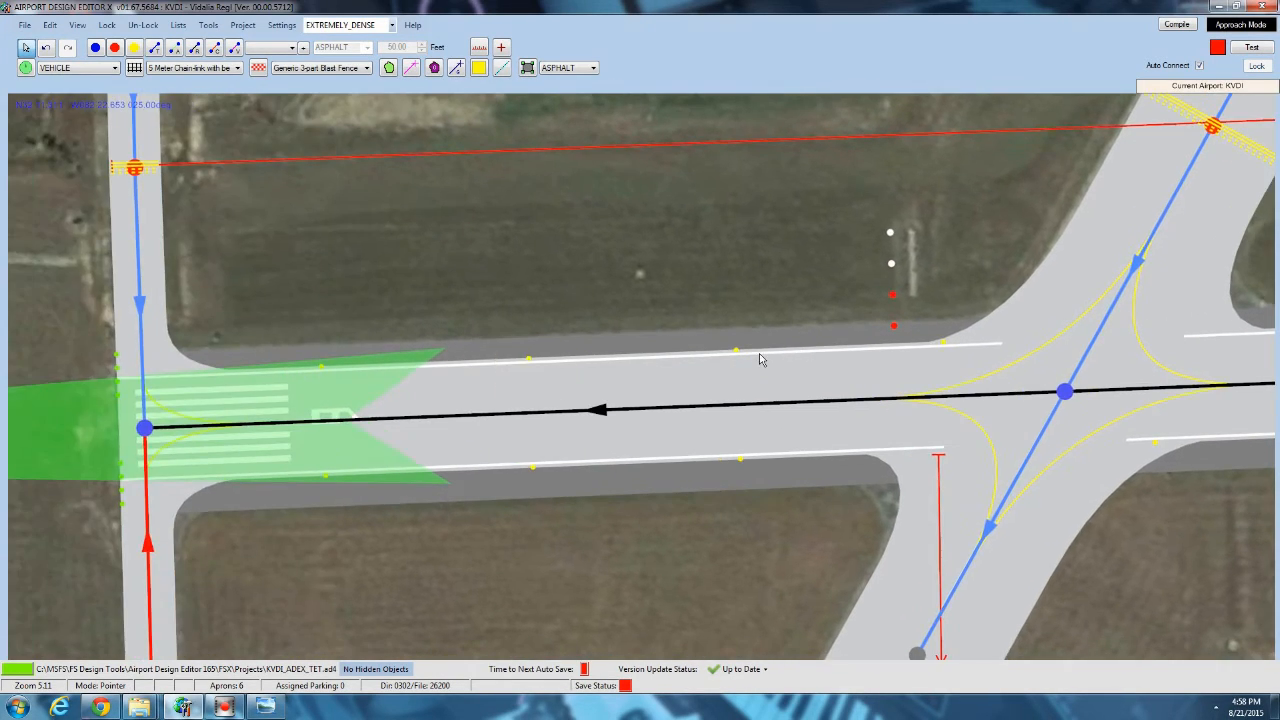
pyautogui.doubleClick(659, 379)
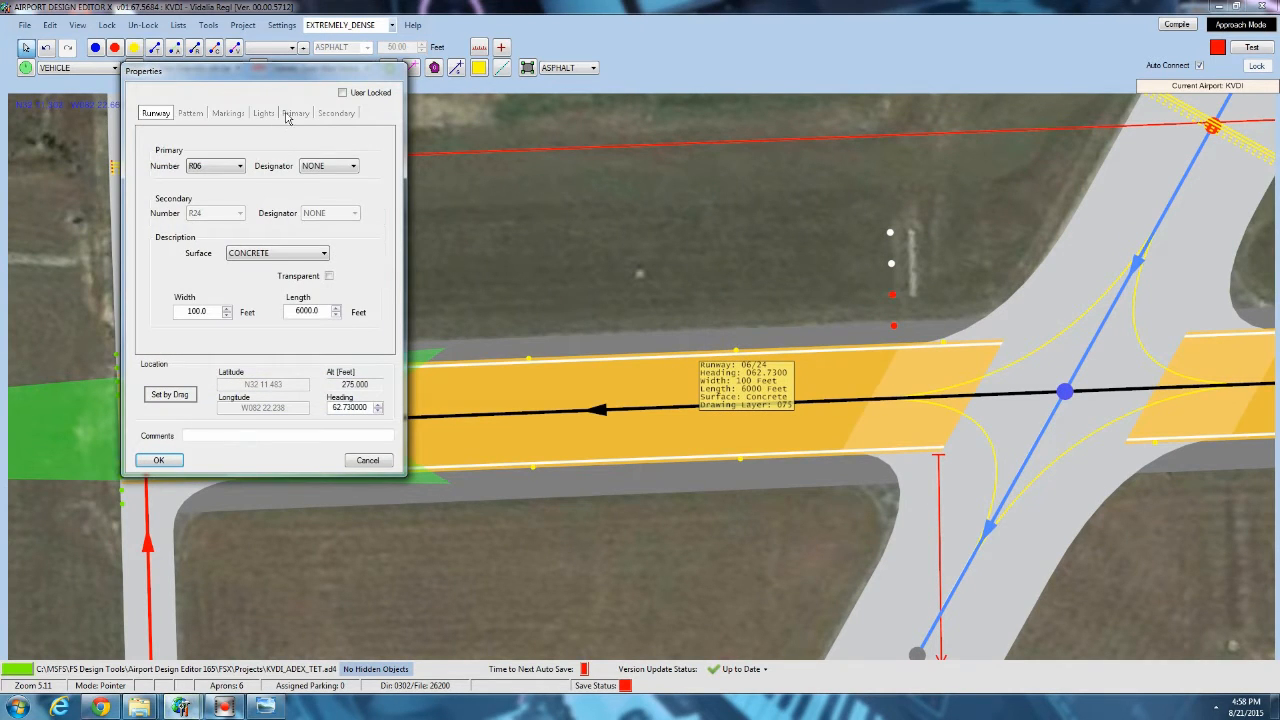
pyautogui.click(294, 113)
pyautogui.click(156, 113)
pyautogui.click(305, 115)
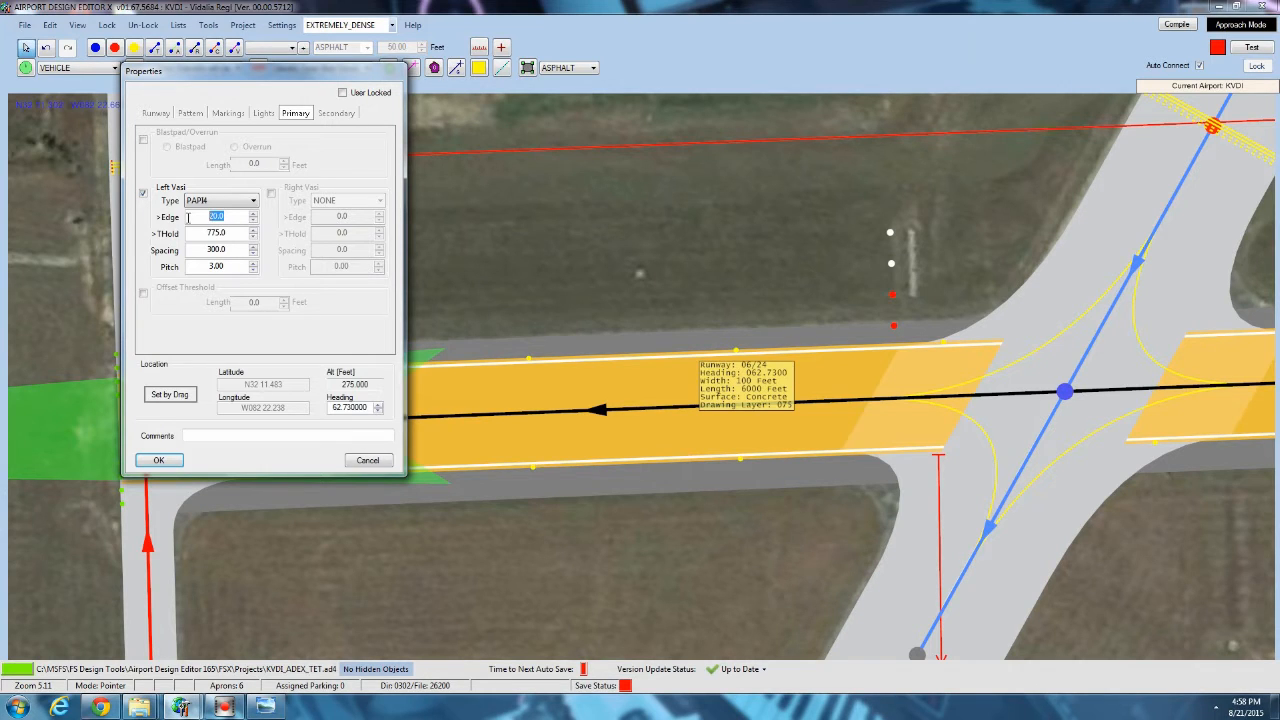
pyautogui.click(158, 459)
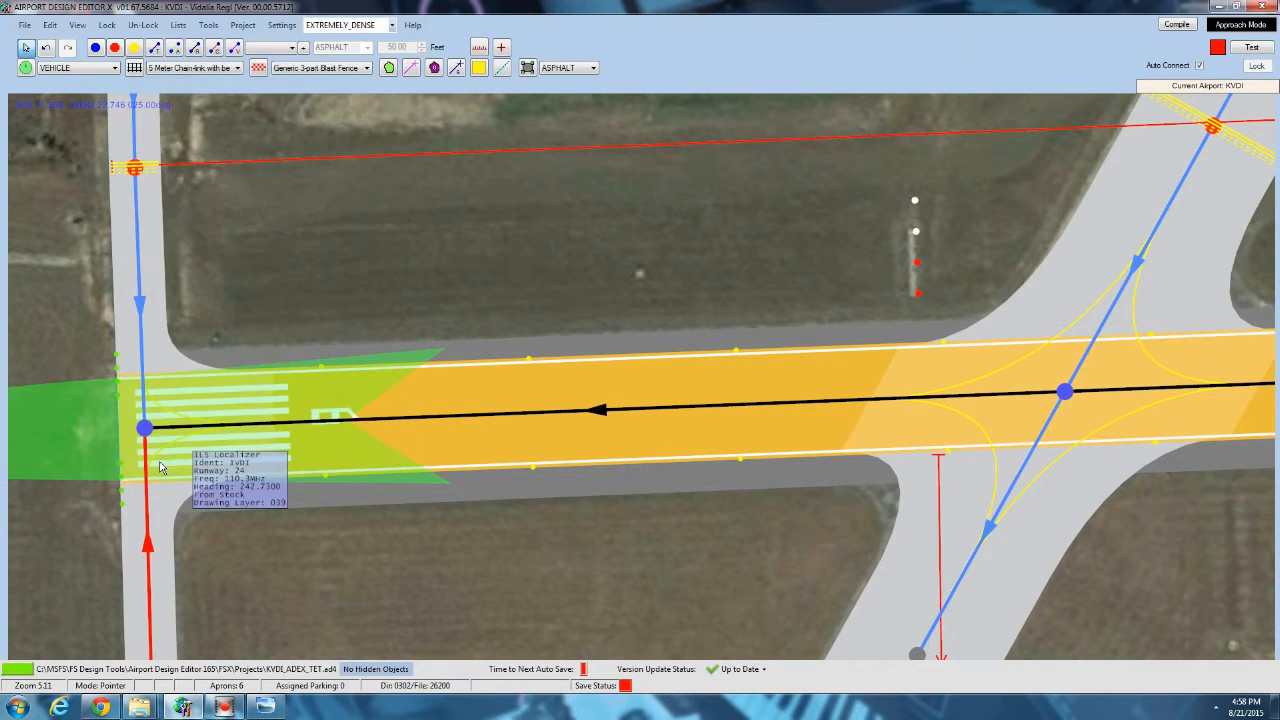
# Draw a narrow rectangular gravel apron around the four repositioned PAPI lights beside runway 06.
pyautogui.moveTo(896, 243); pyautogui.dragTo(637, 241)
pyautogui.scroll(3, 637, 240)
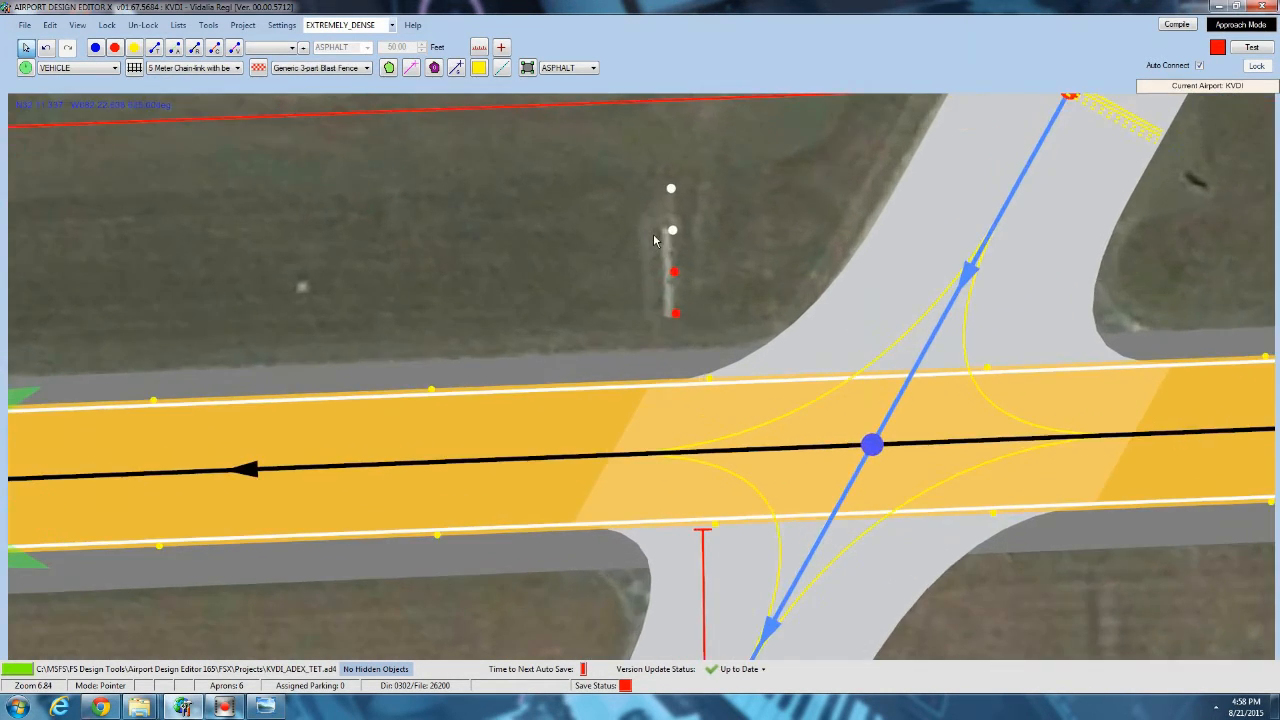
pyautogui.click(565, 67)
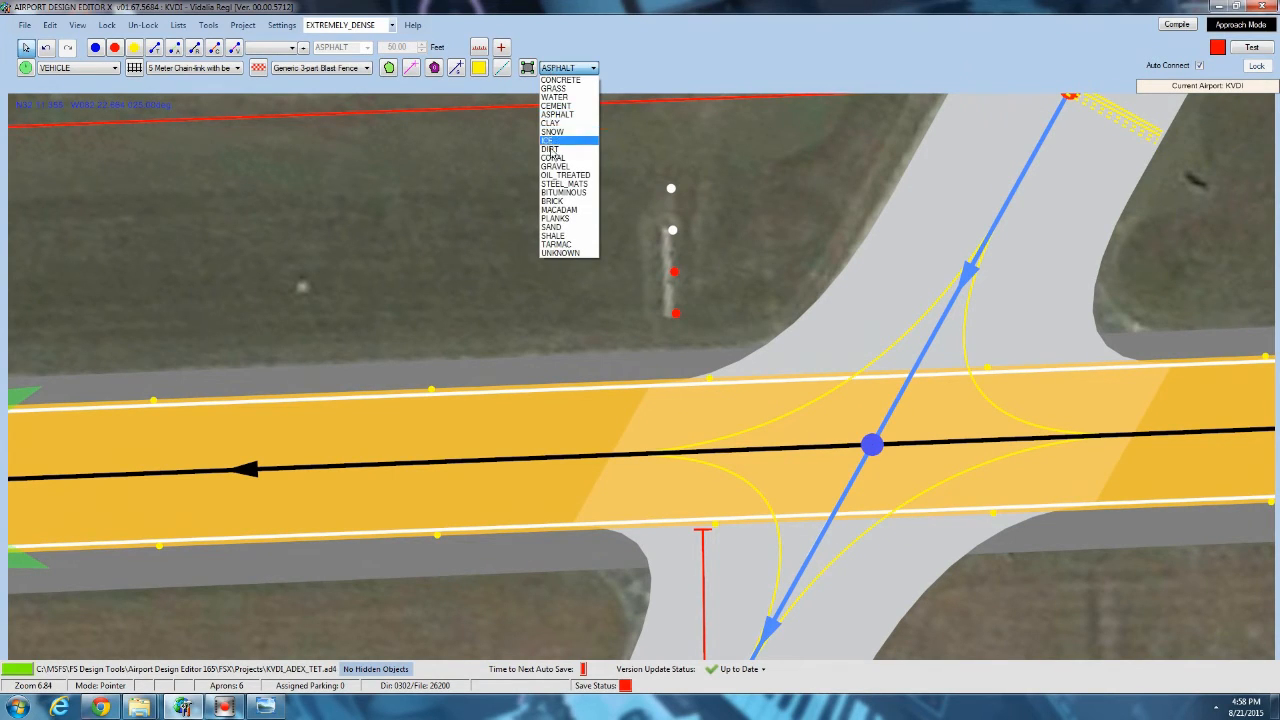
pyautogui.click(565, 157)
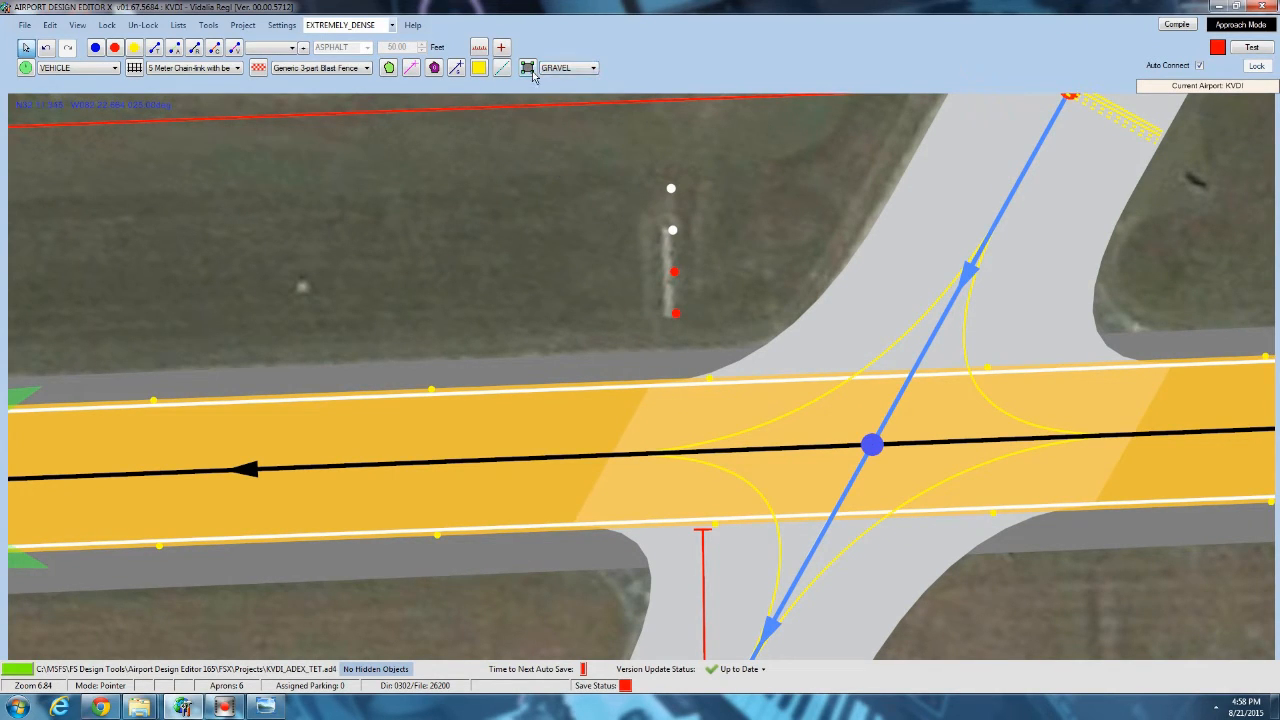
pyautogui.click(528, 68)
pyautogui.click(664, 321)
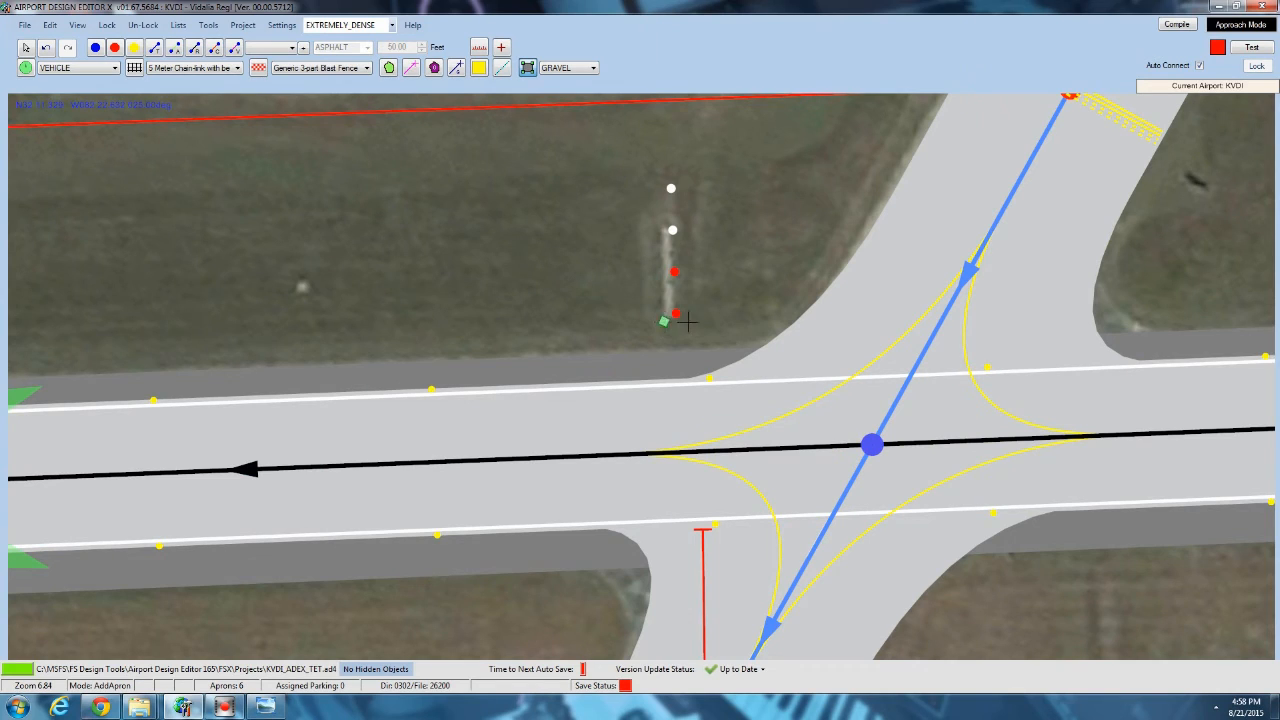
pyautogui.click(686, 177)
pyautogui.click(660, 177)
pyautogui.rightClick(659, 176)
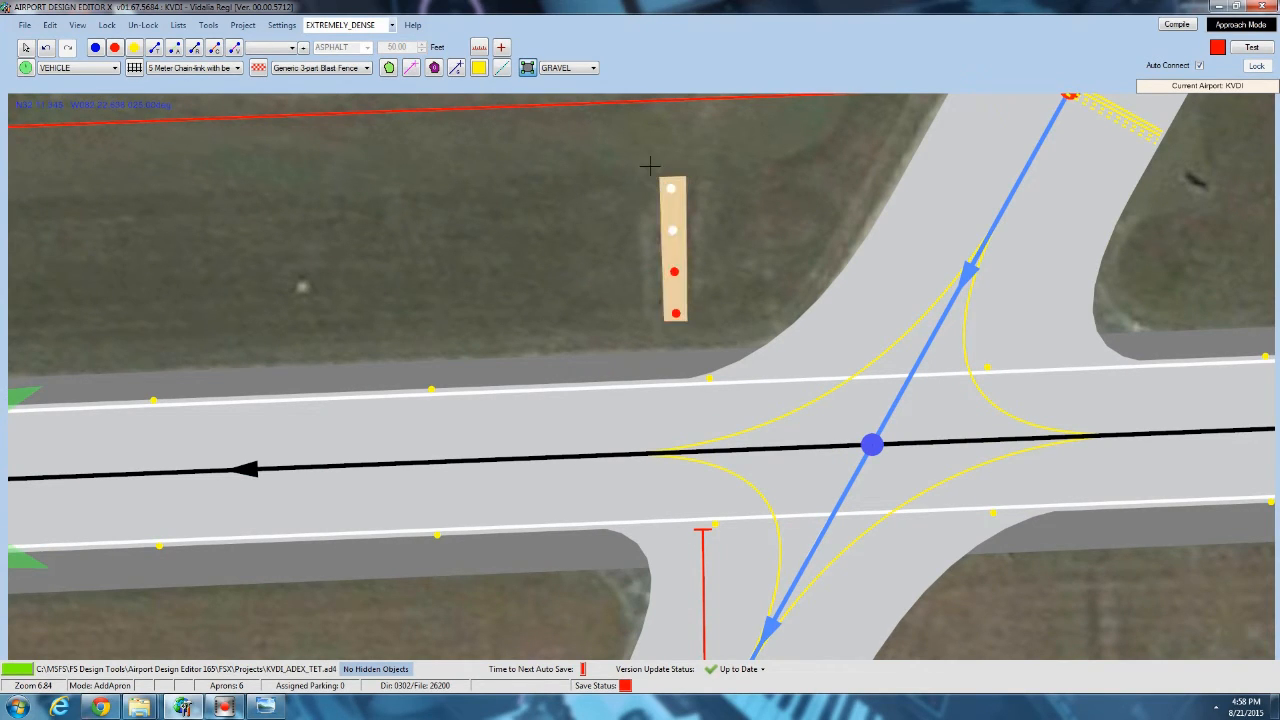
pyautogui.click(27, 48)
# Fine-tune the far-end corners of the gravel apron so it frames the PAPI lights evenly.
pyautogui.click(678, 200)
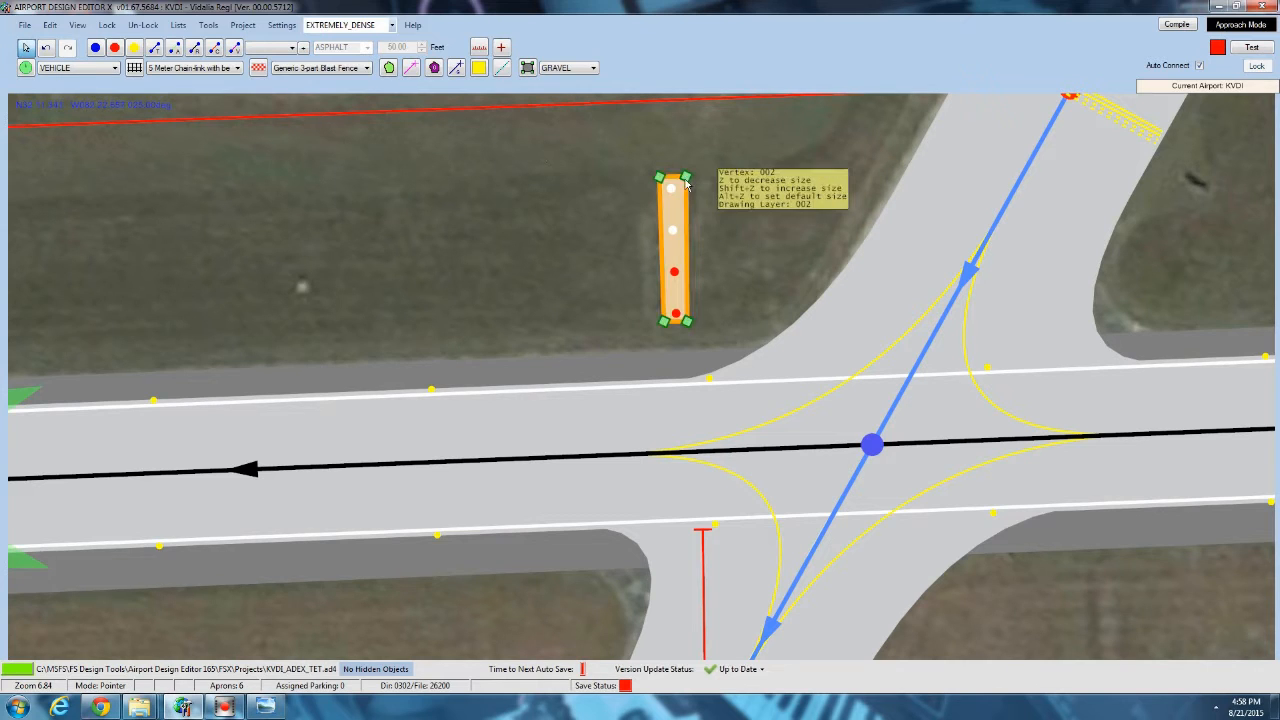
pyautogui.moveTo(712, 184); pyautogui.dragTo(660, 152)
pyautogui.scroll(6, 658, 150)
pyautogui.click(600, 175)
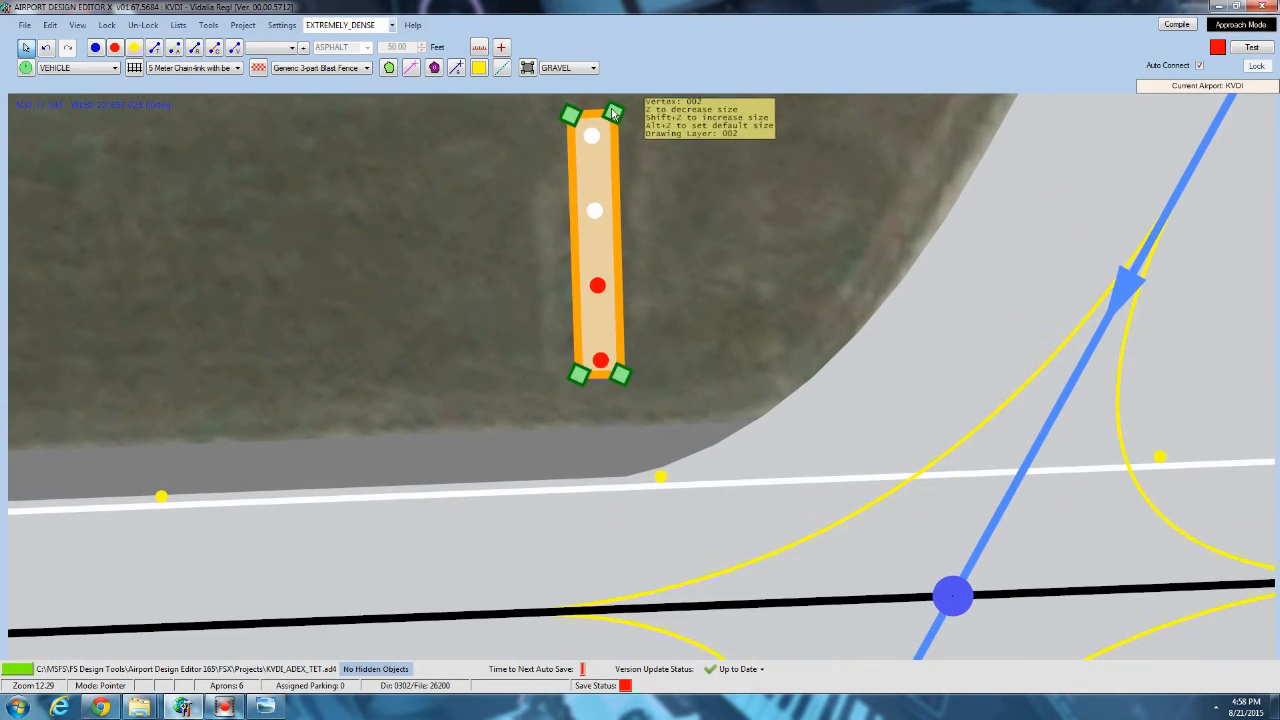
pyautogui.click(675, 151)
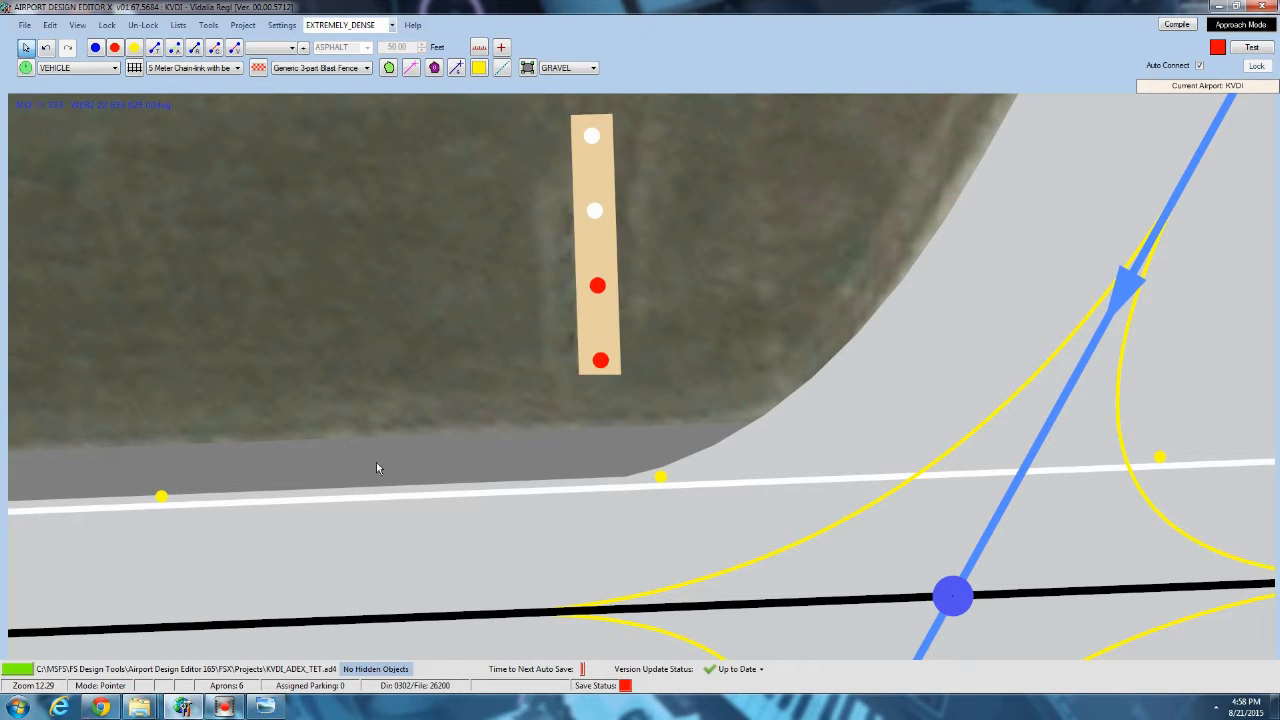
# Add a papi 01 object from the airport_objects.bgl library beside the gravel pad of the runway 06 PAPI lights.
pyautogui.moveTo(397, 271); pyautogui.dragTo(472, 134)
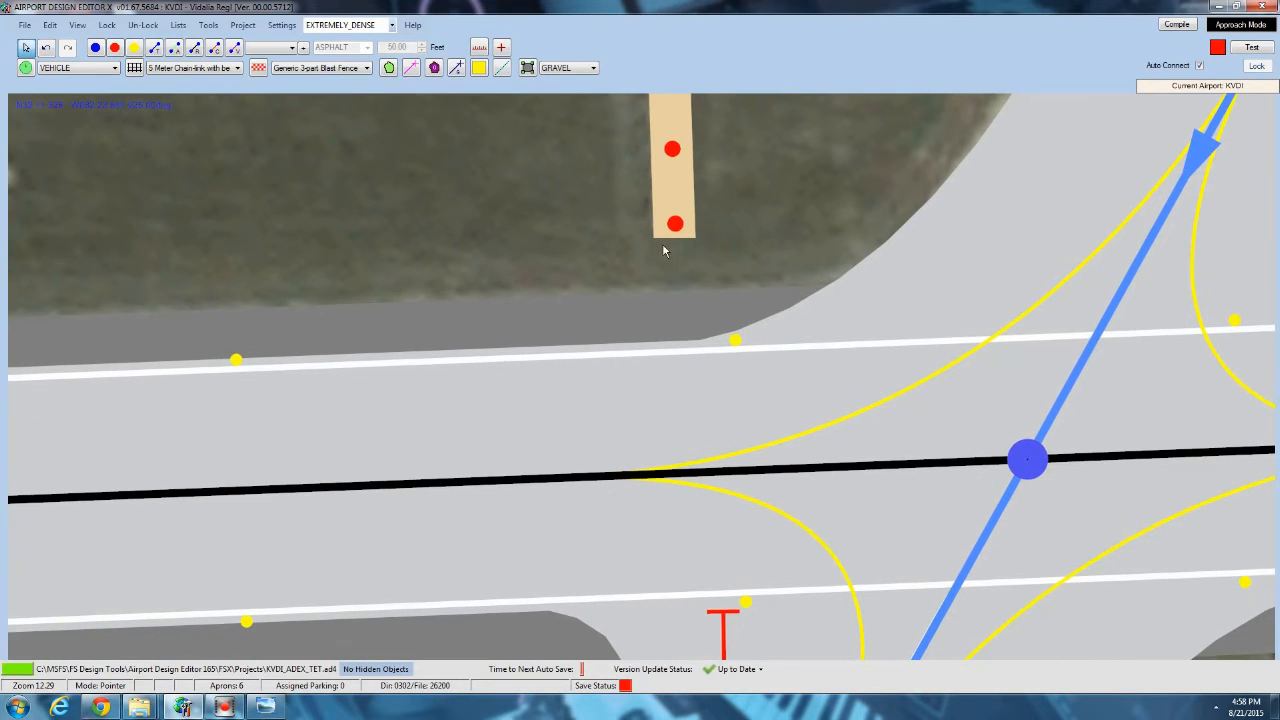
pyautogui.scroll(-5, 402, 215)
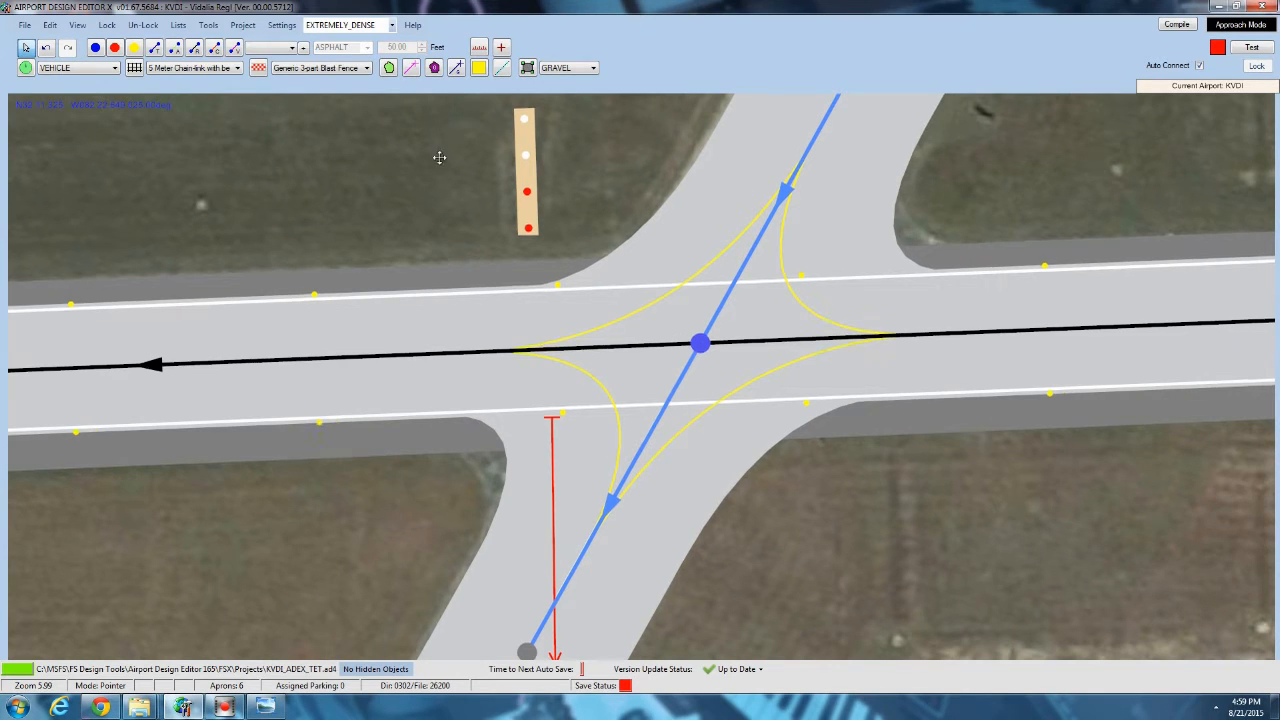
pyautogui.scroll(2, 404, 211)
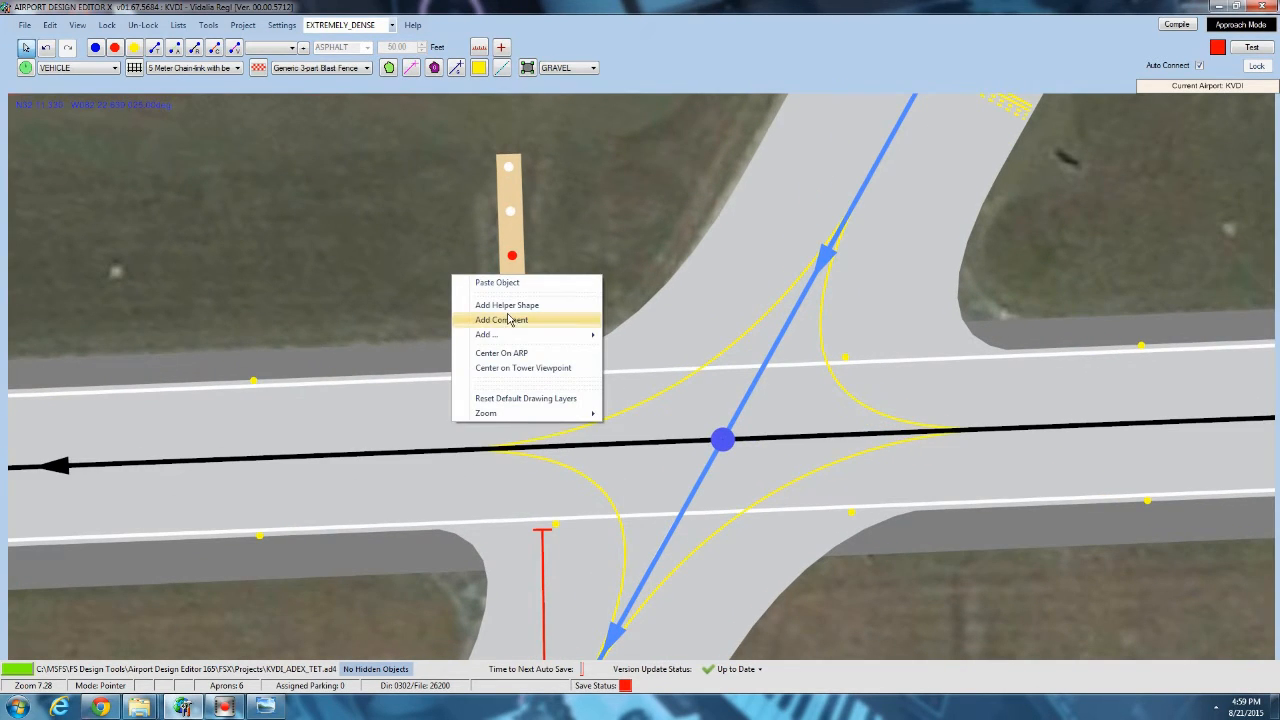
pyautogui.moveTo(525, 338)
pyautogui.click(653, 428)
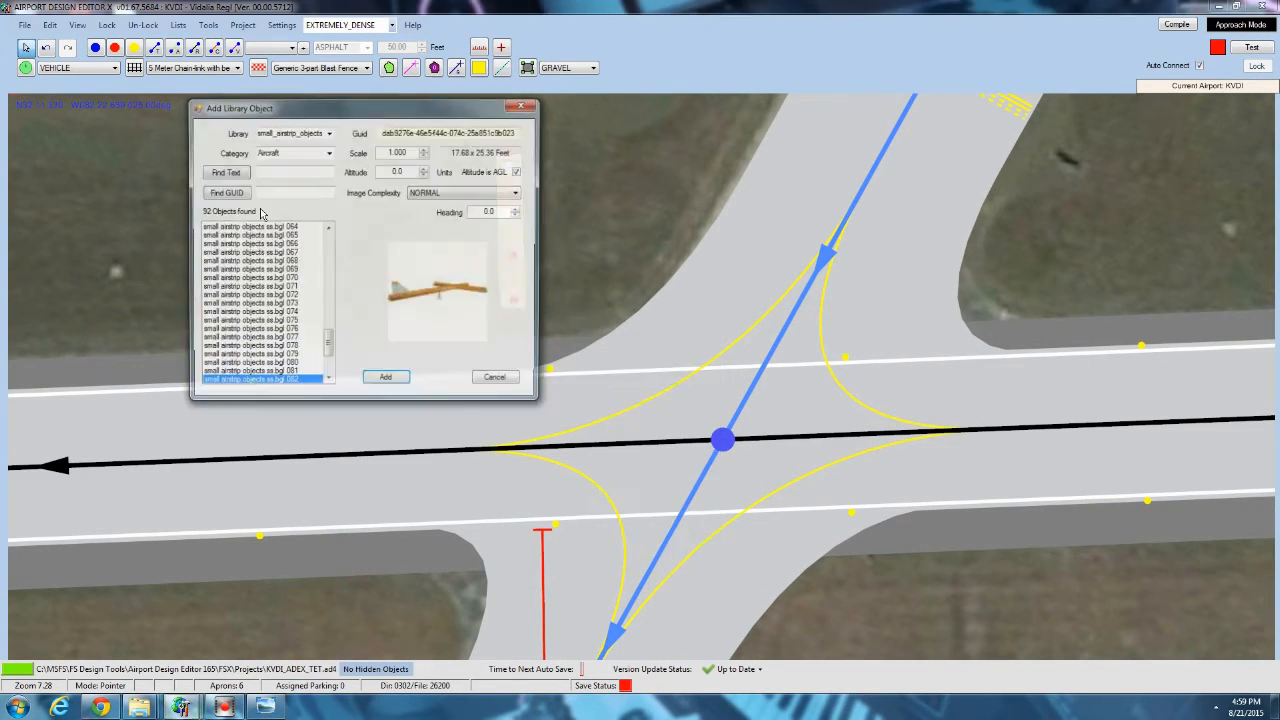
pyautogui.click(328, 132)
pyautogui.scroll(5, 334, 152)
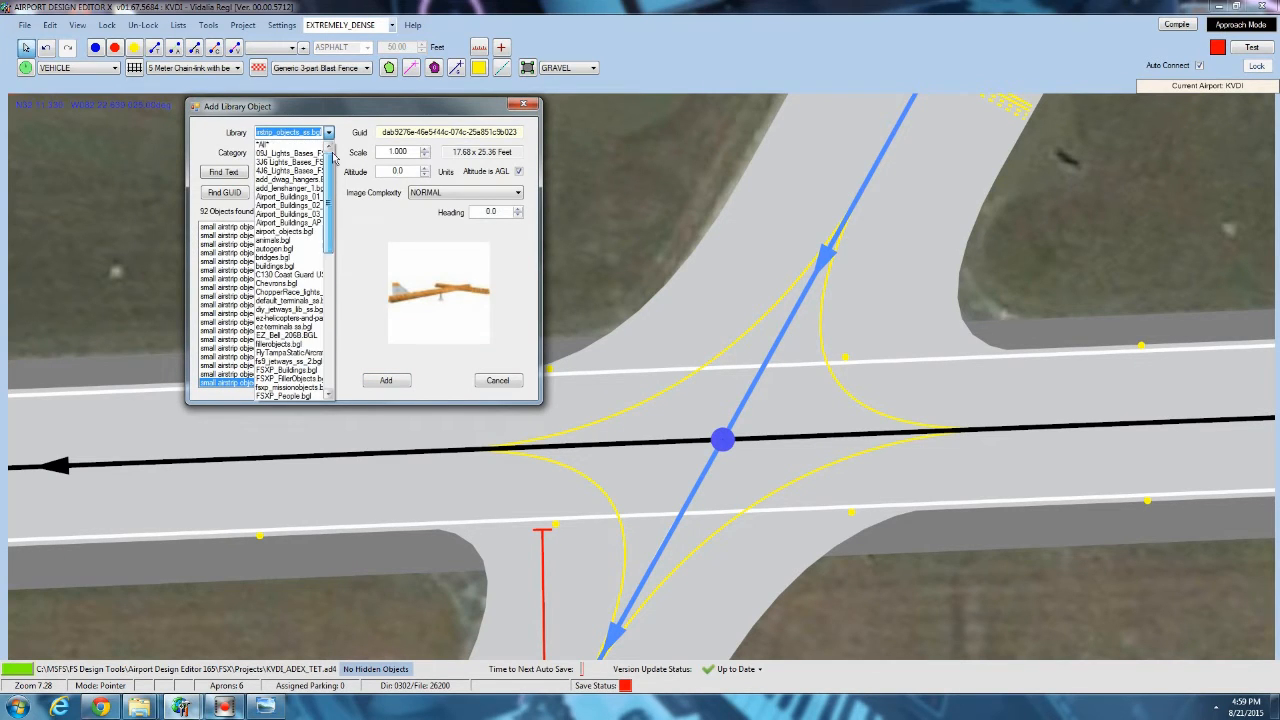
pyautogui.click(298, 232)
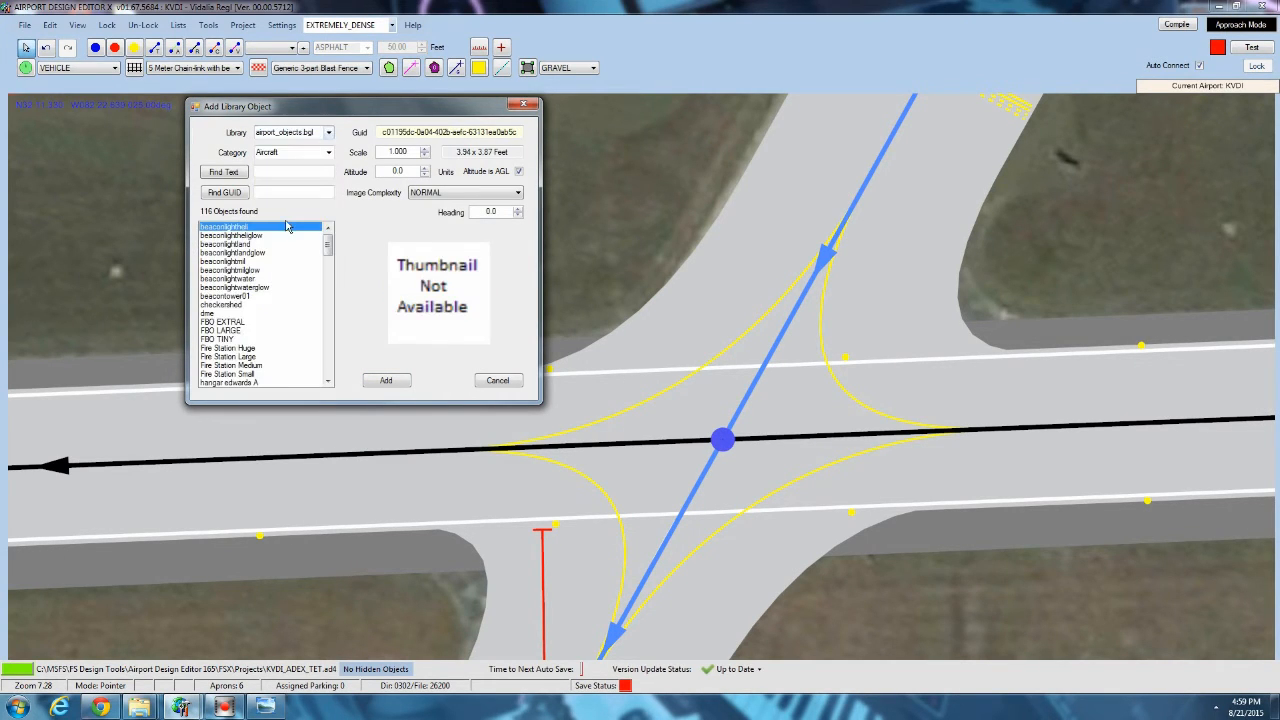
pyautogui.moveTo(328, 247); pyautogui.dragTo(328, 345)
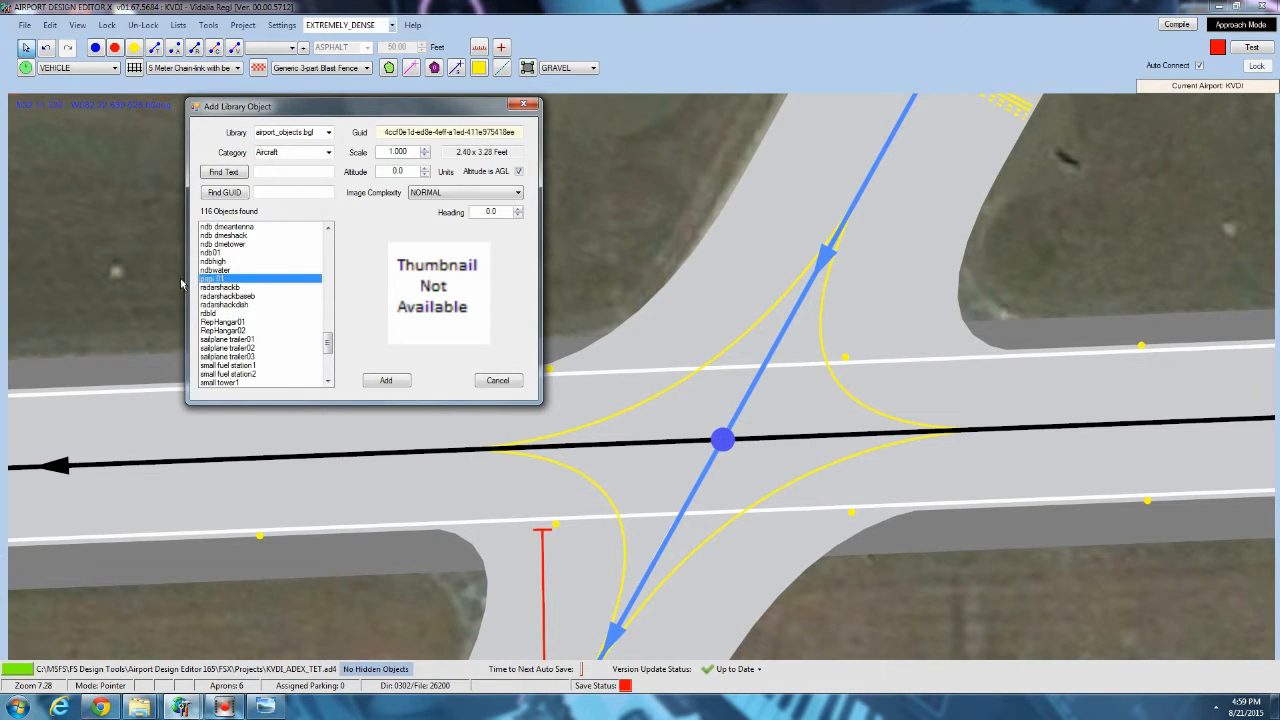
pyautogui.click(372, 381)
pyautogui.scroll(6, 465, 330)
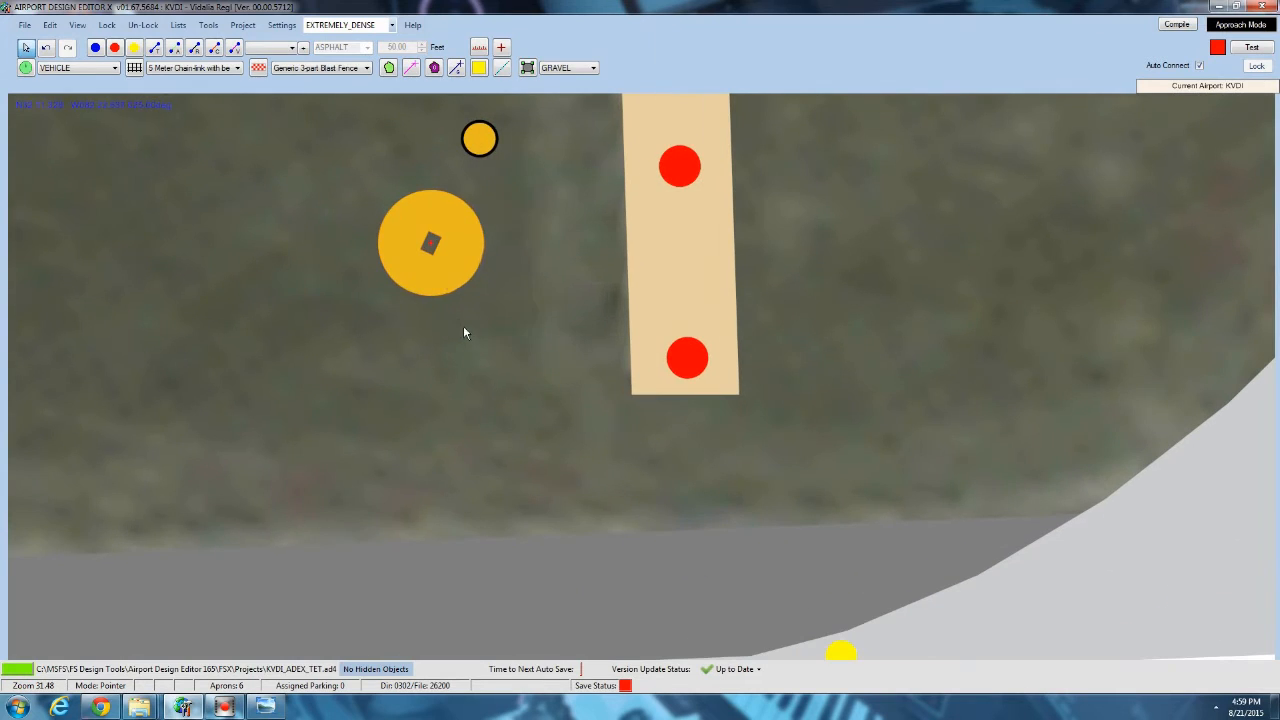
# Place the papi 01 object over the red PAPI light nearest the runway and rotate it to a heading of about 64.5 degrees.
pyautogui.moveTo(447, 268)
pyautogui.mouseDown()
pyautogui.moveTo(680, 334)
pyautogui.moveTo(717, 375)
pyautogui.mouseUp()
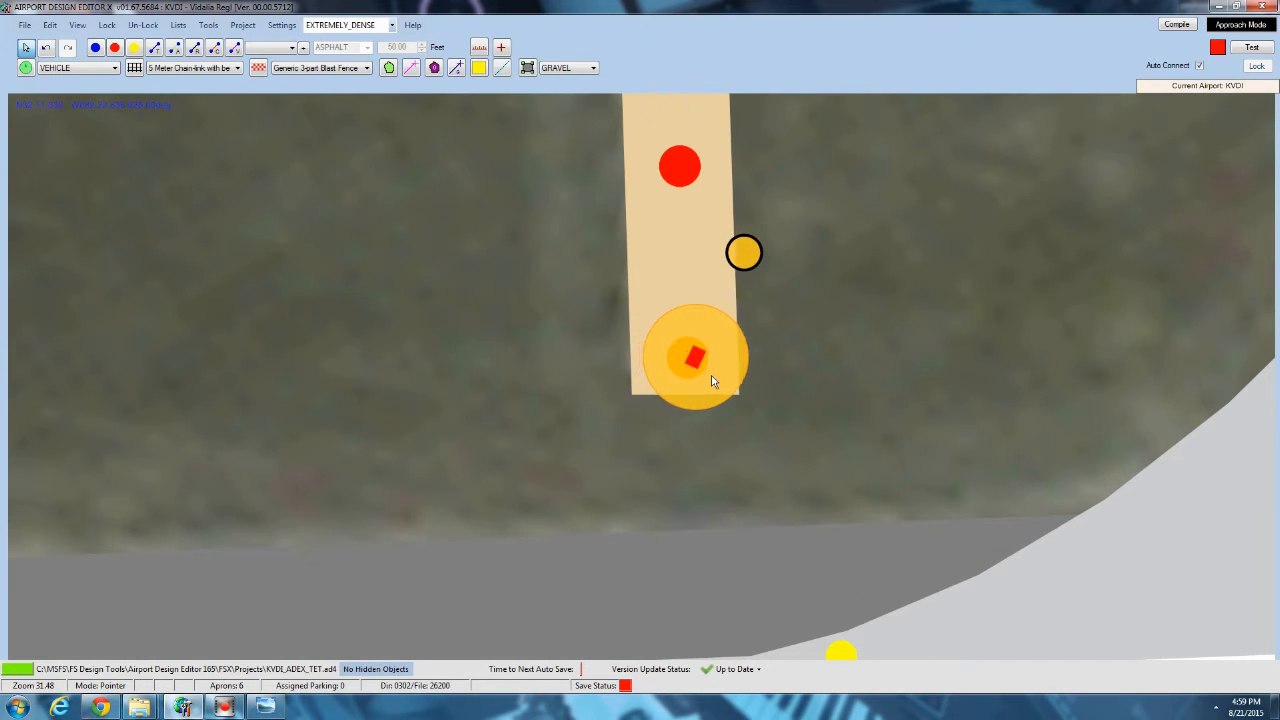
pyautogui.moveTo(750, 255); pyautogui.dragTo(868, 355)
pyautogui.click(695, 358)
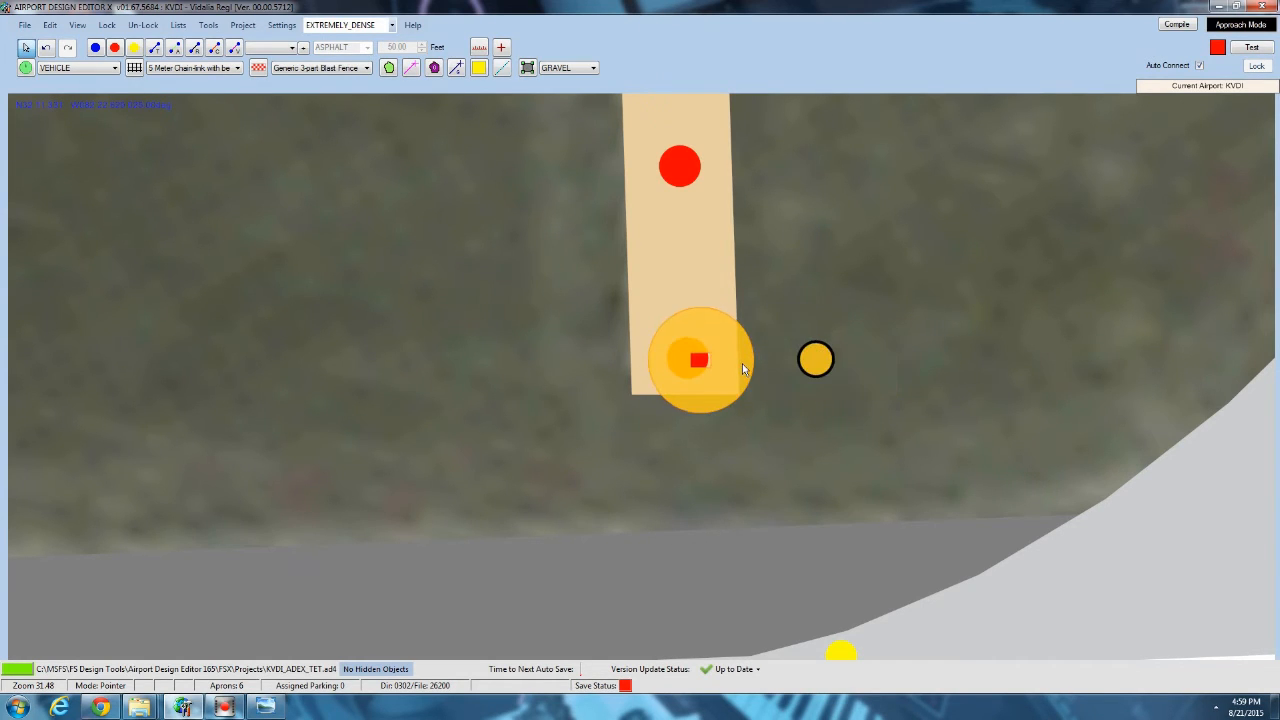
# Copy the aligned papi 01 object and paste it onto each of the other three PAPI lights on the gravel pad.
pyautogui.rightClick(741, 361)
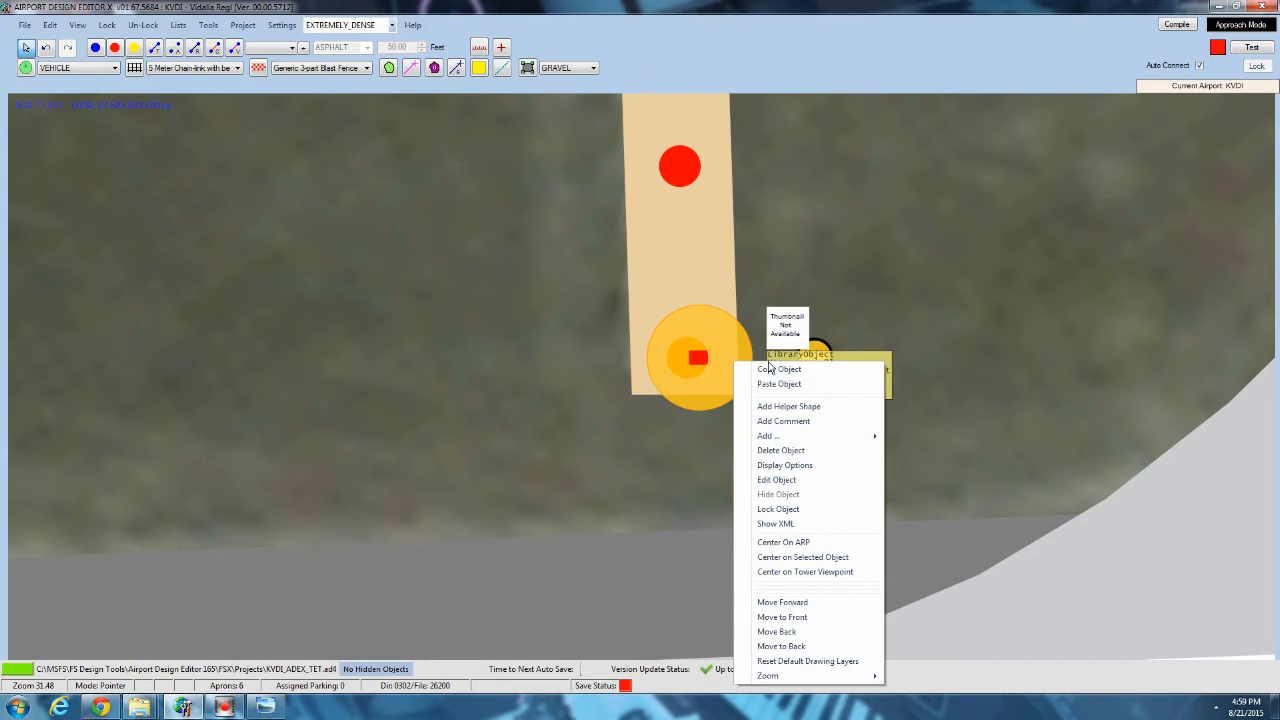
pyautogui.click(776, 367)
pyautogui.click(691, 386)
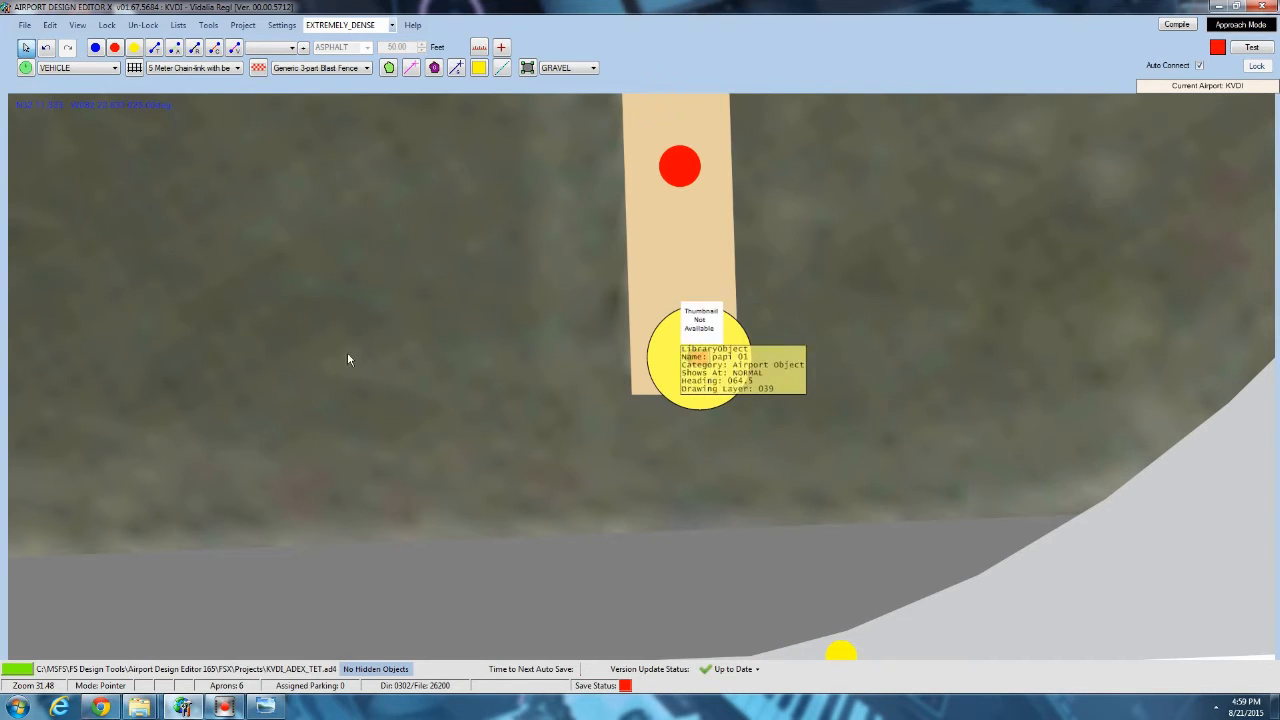
pyautogui.scroll(-1, 156, 351)
pyautogui.scroll(-3, 155, 350)
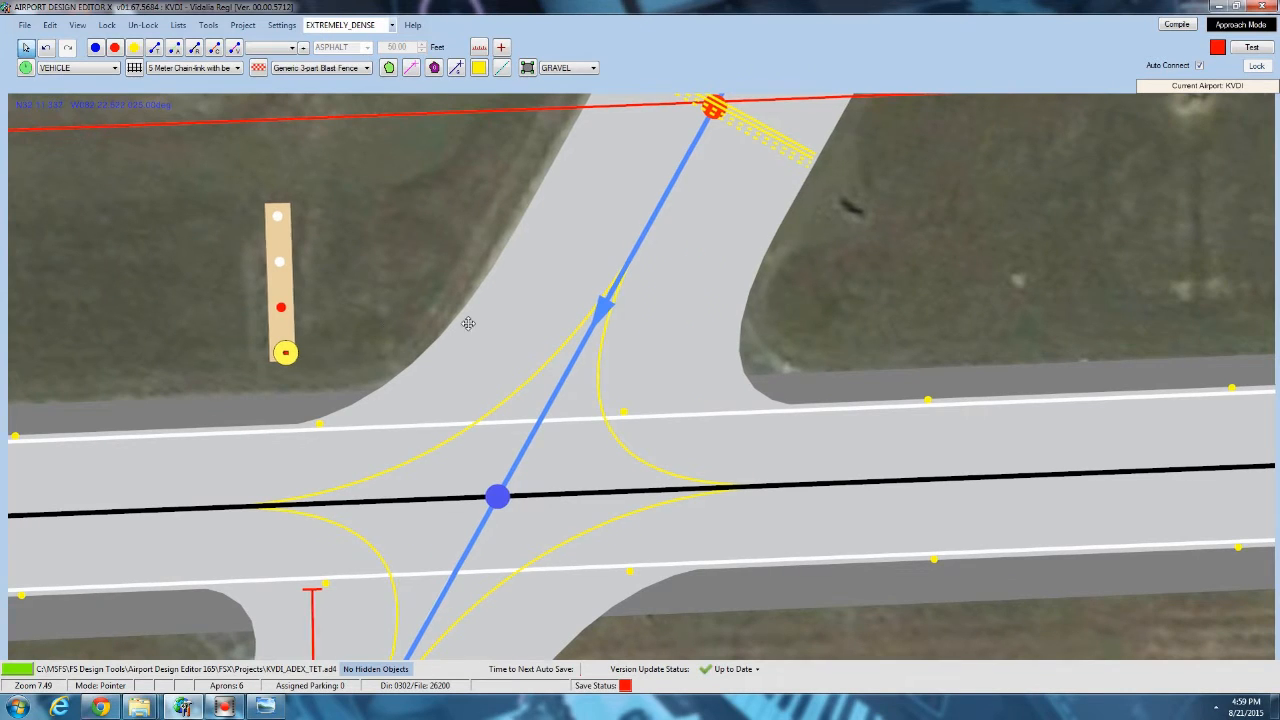
pyautogui.scroll(2, 430, 350)
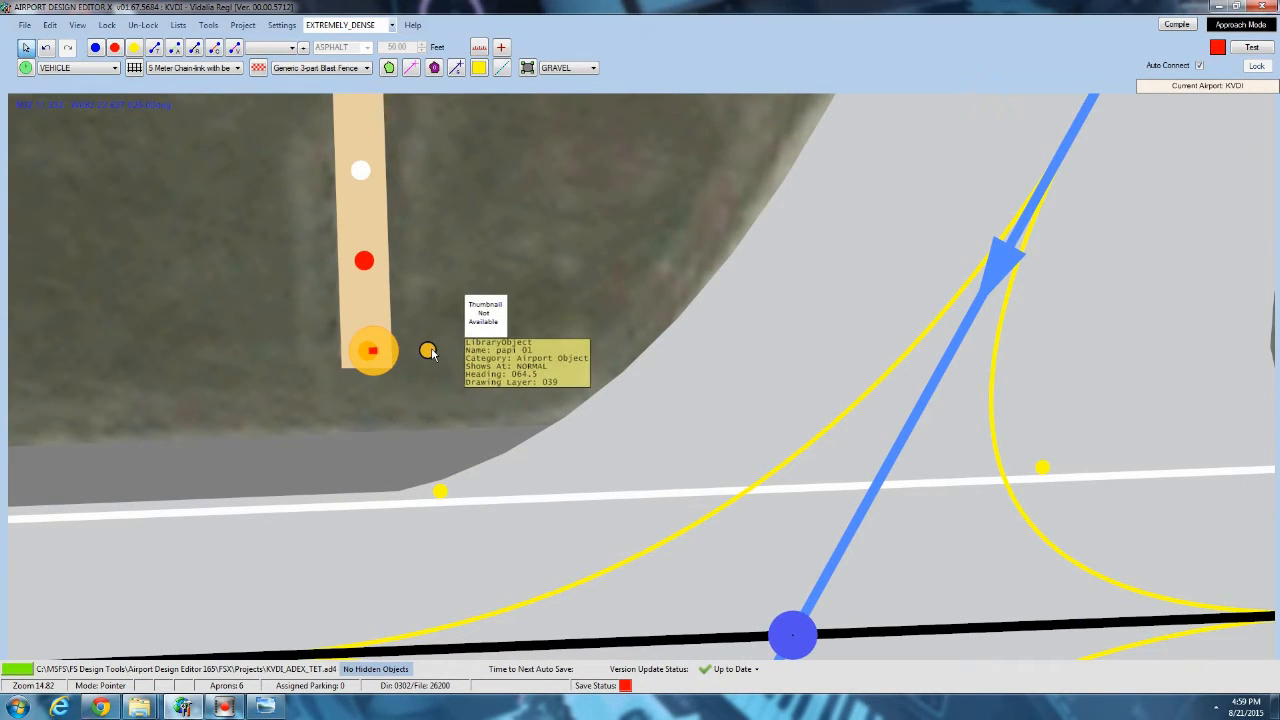
pyautogui.scroll(2, 430, 350)
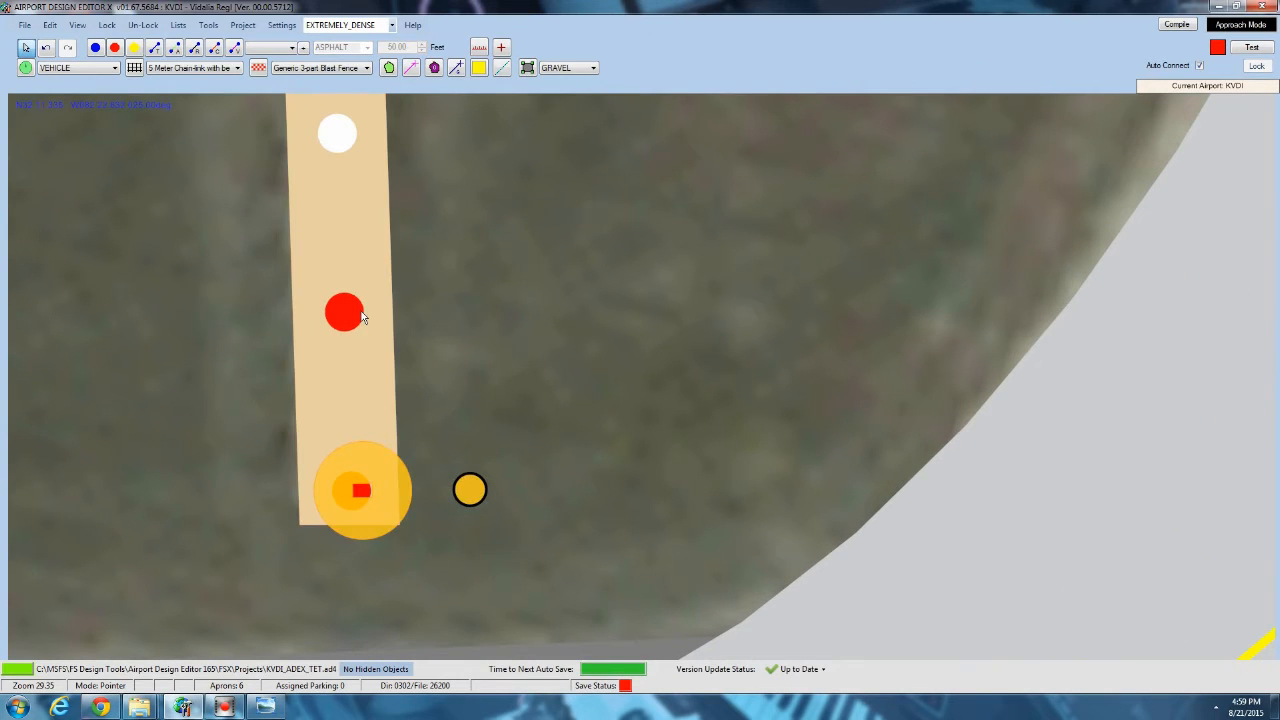
pyautogui.rightClick(362, 317)
pyautogui.click(370, 333)
pyautogui.click(365, 330)
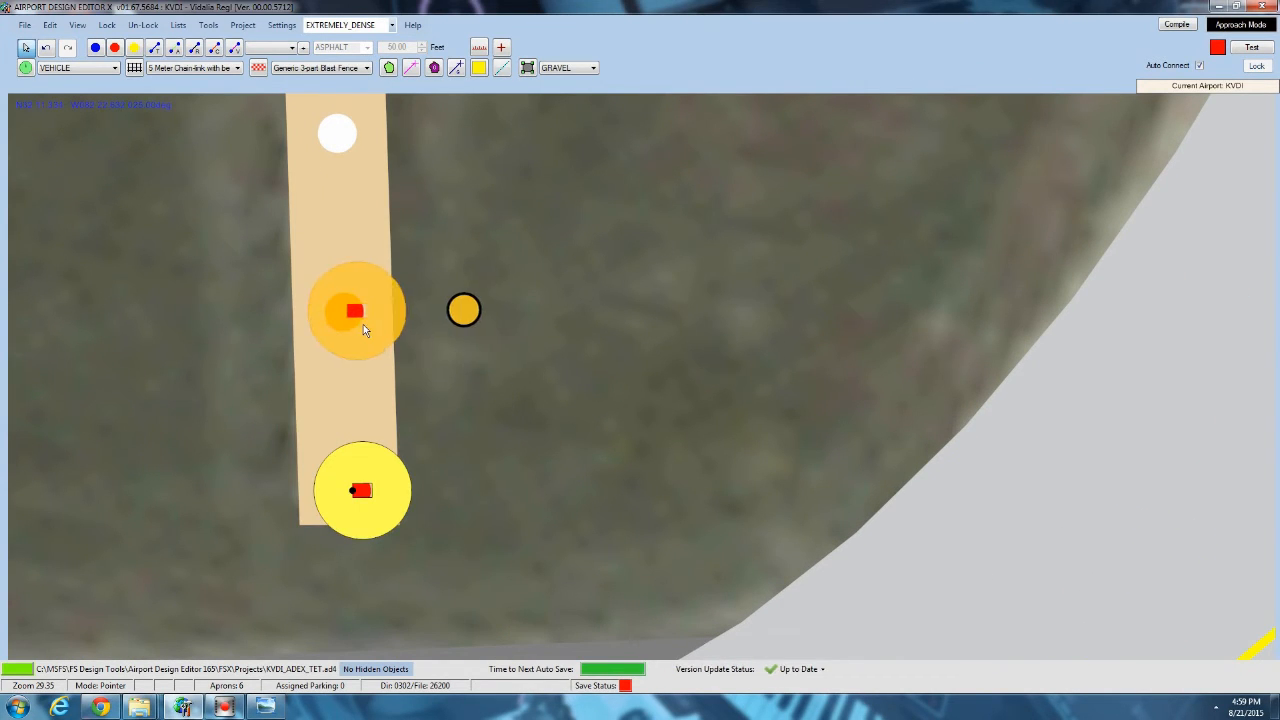
pyautogui.rightClick(351, 133)
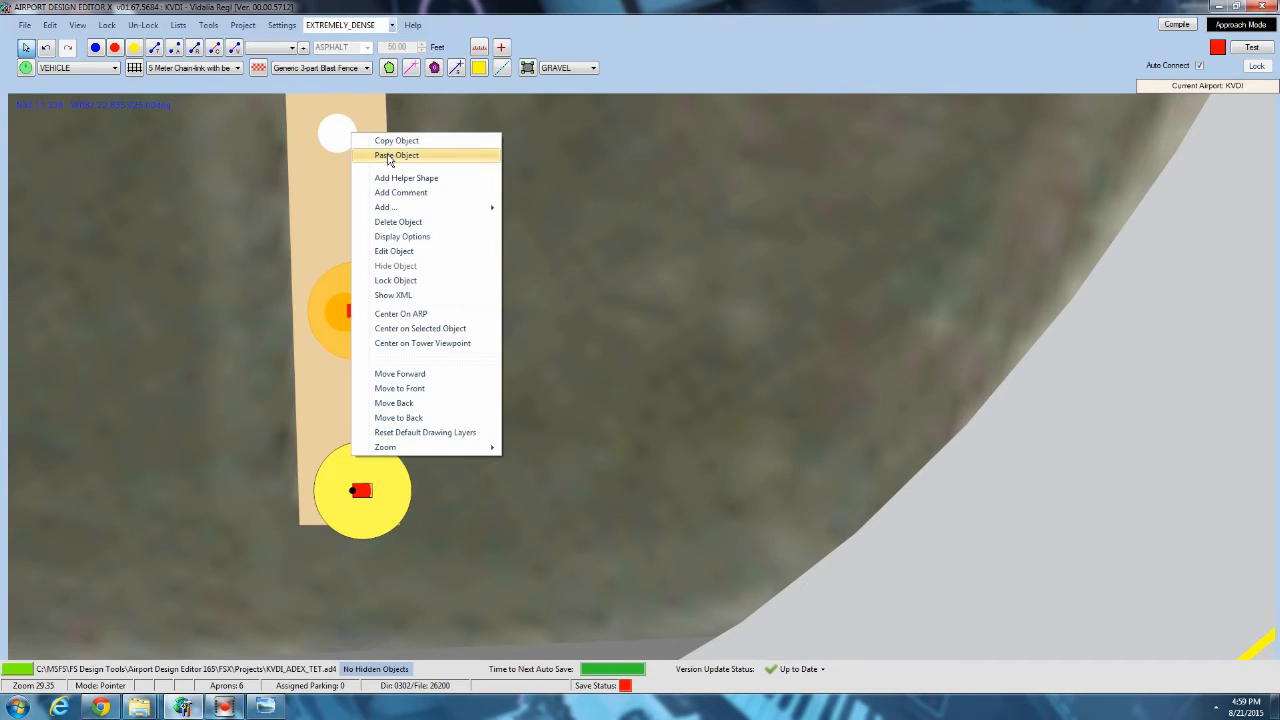
pyautogui.click(390, 156)
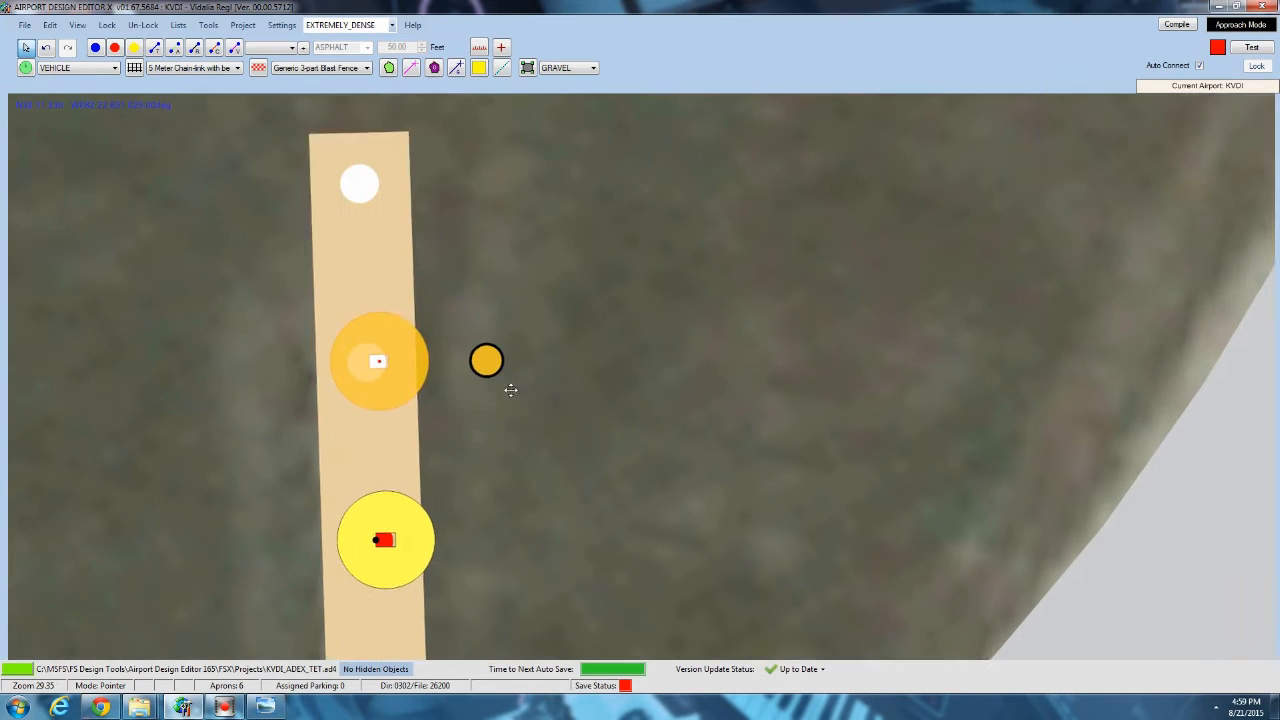
pyautogui.rightClick(379, 193)
pyautogui.click(395, 213)
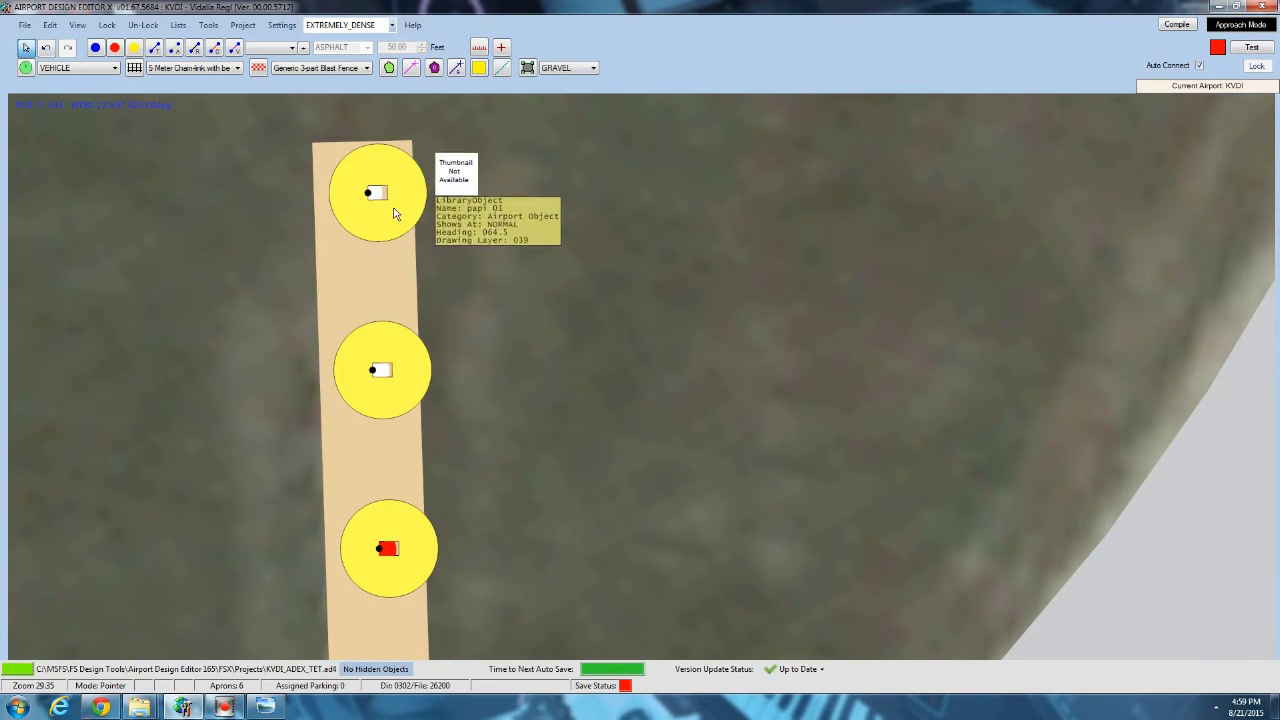
# Examine the imagery around the runway 24 PAPI lights and the small white structure near the taxiway bend.
pyautogui.moveTo(630, 305); pyautogui.dragTo(722, 168)
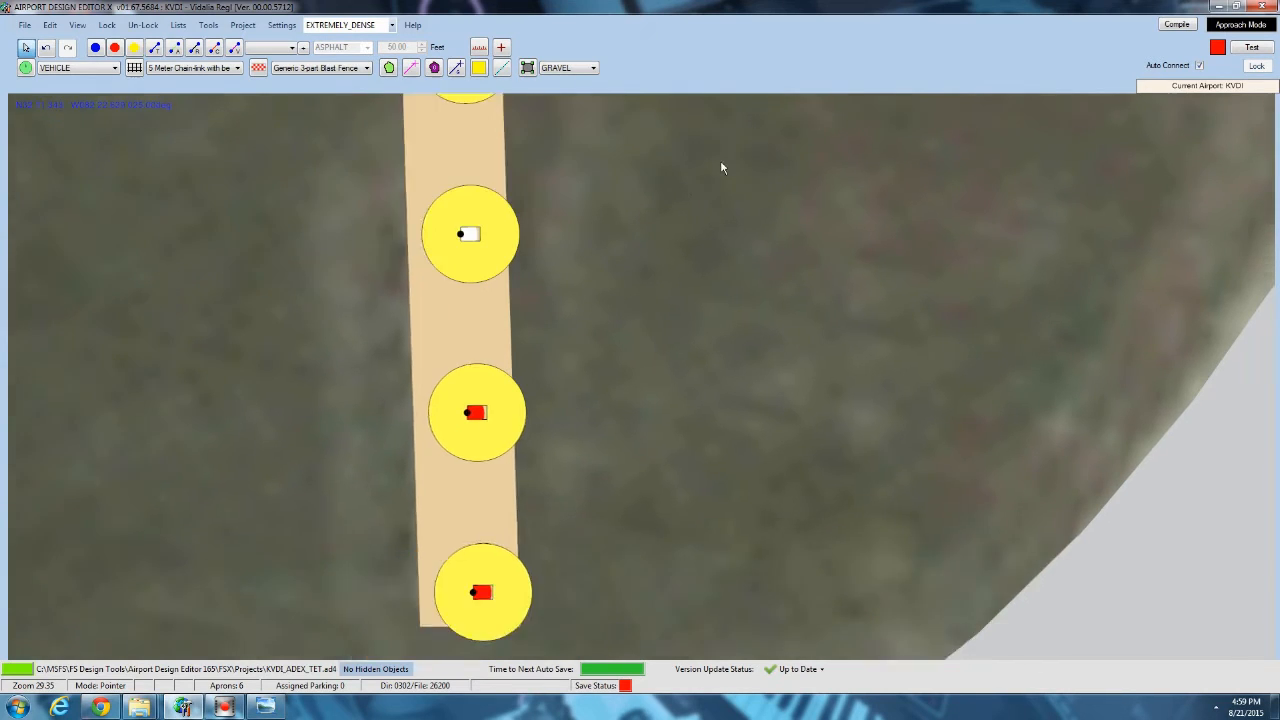
pyautogui.scroll(-5, 700, 190)
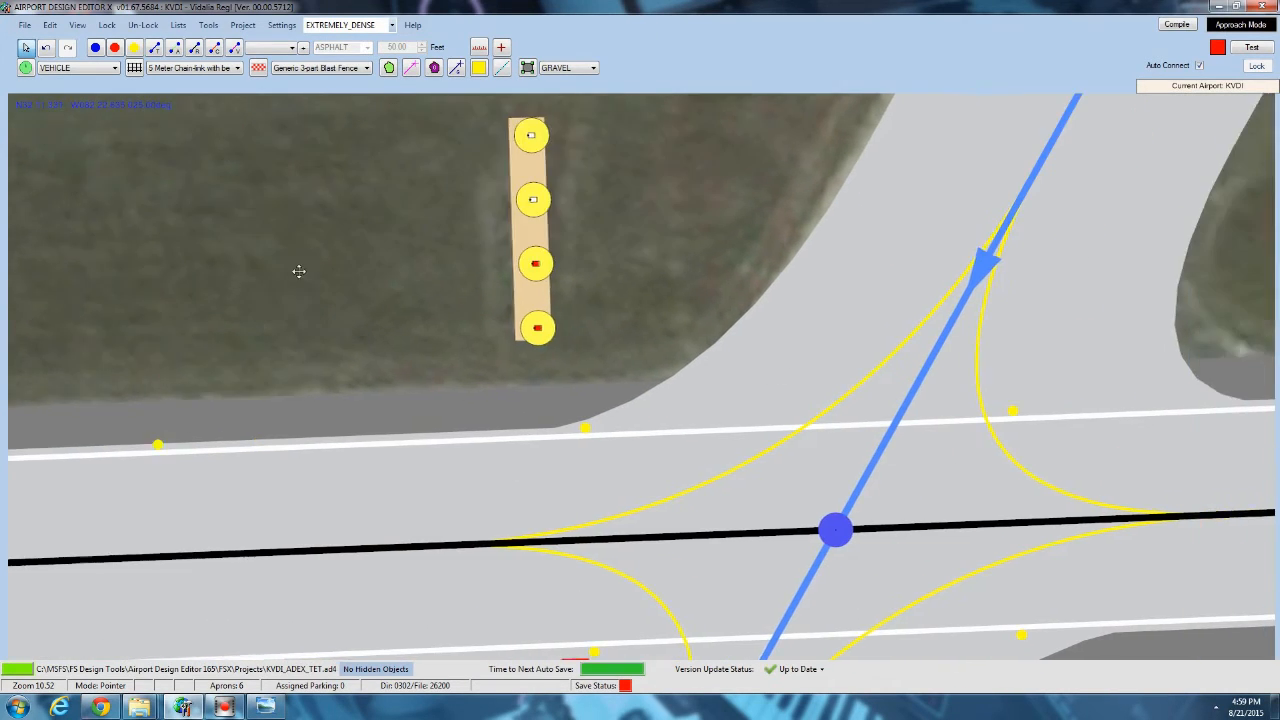
pyautogui.moveTo(299, 271); pyautogui.dragTo(294, 271)
pyautogui.scroll(-7, 293, 271)
pyautogui.moveTo(666, 215); pyautogui.dragTo(525, 317)
pyautogui.scroll(-2, 525, 317)
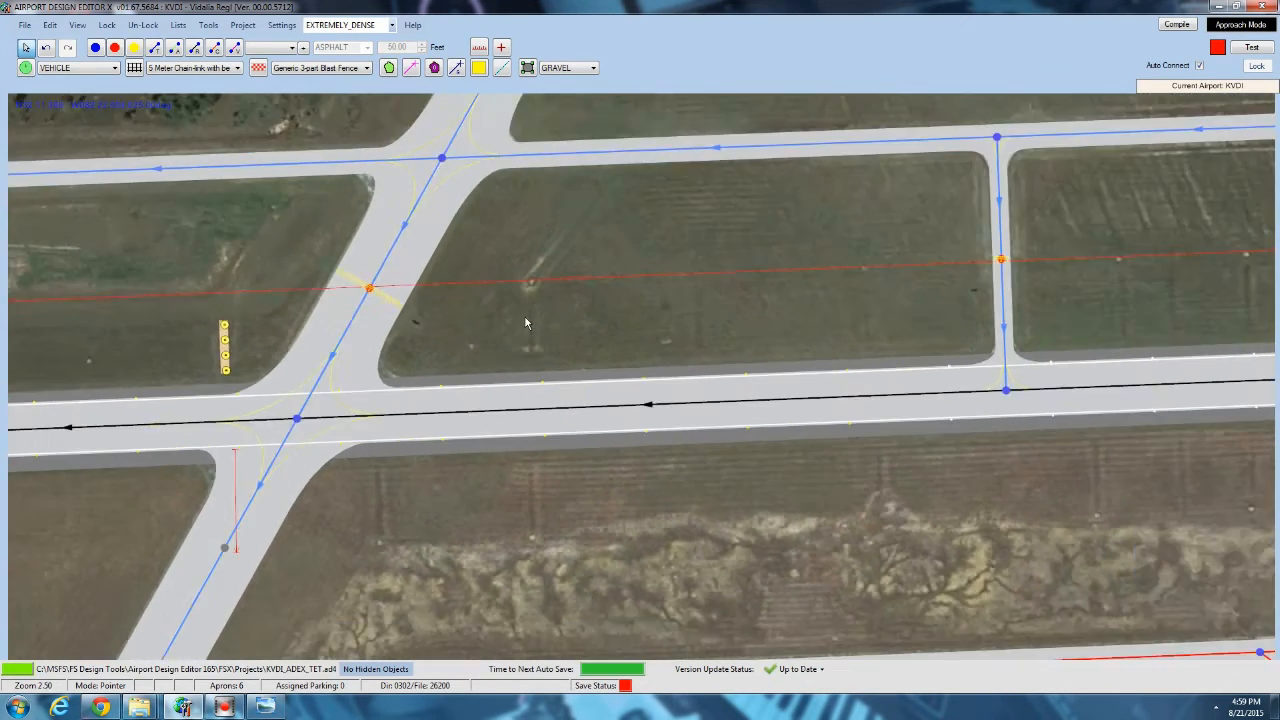
pyautogui.scroll(-4, 524, 315)
pyautogui.moveTo(166, 287); pyautogui.dragTo(2, 271)
pyautogui.moveTo(573, 545); pyautogui.dragTo(53, 497)
pyautogui.moveTo(753, 297); pyautogui.dragTo(575, 332)
pyautogui.scroll(1, 575, 332)
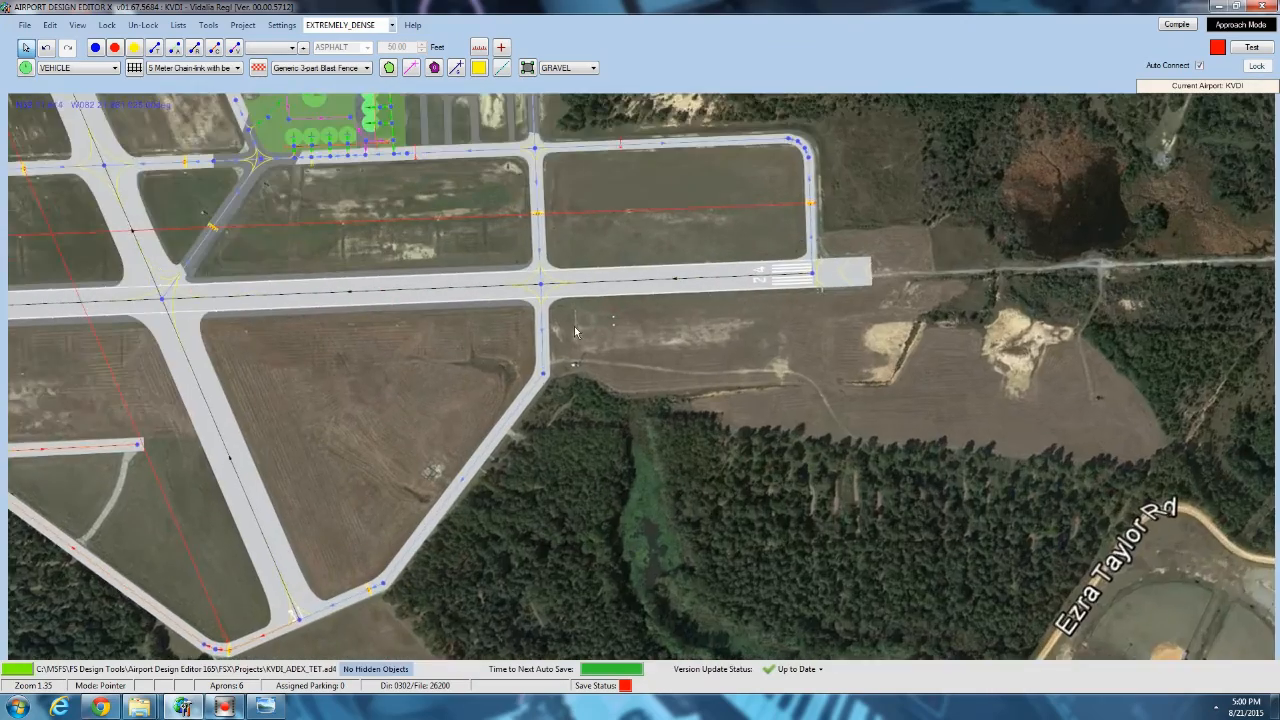
pyautogui.scroll(10, 575, 332)
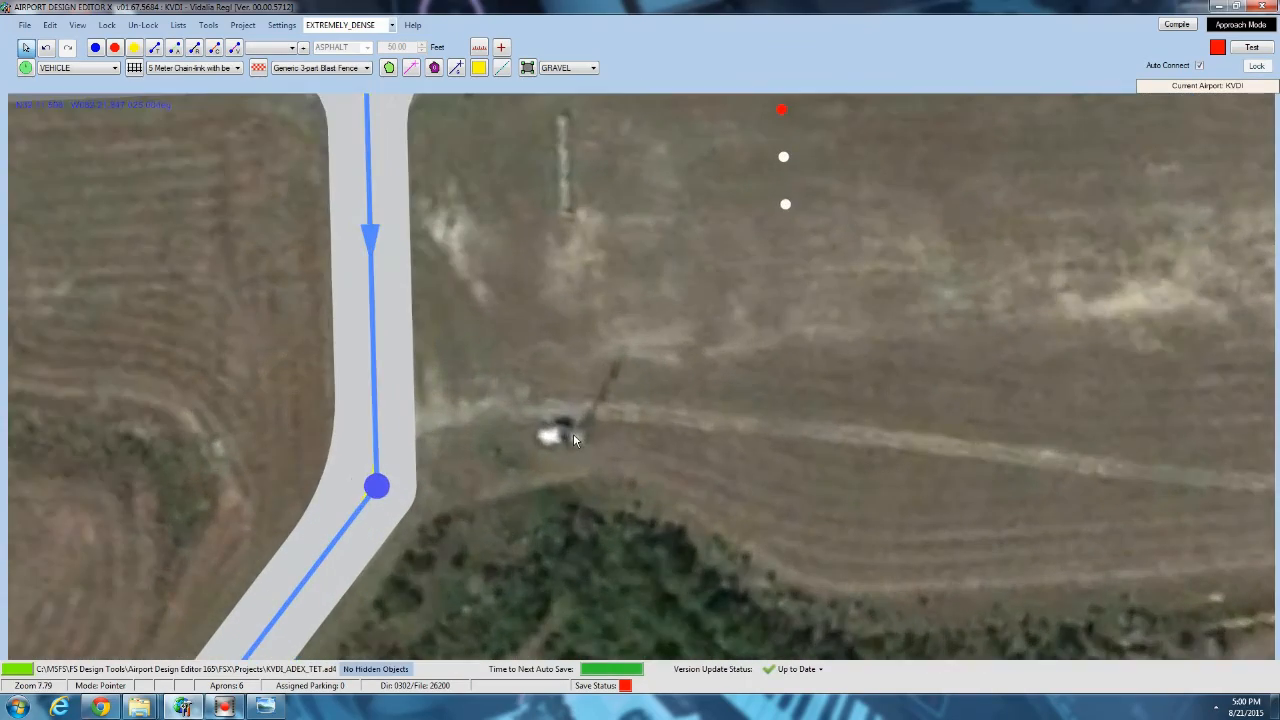
pyautogui.moveTo(573, 429); pyautogui.dragTo(530, 360)
# Survey the whole airfield, from the runway 24 PAPI area to the ILS localizer at the opposite runway end.
pyautogui.scroll(-9, 750, 514)
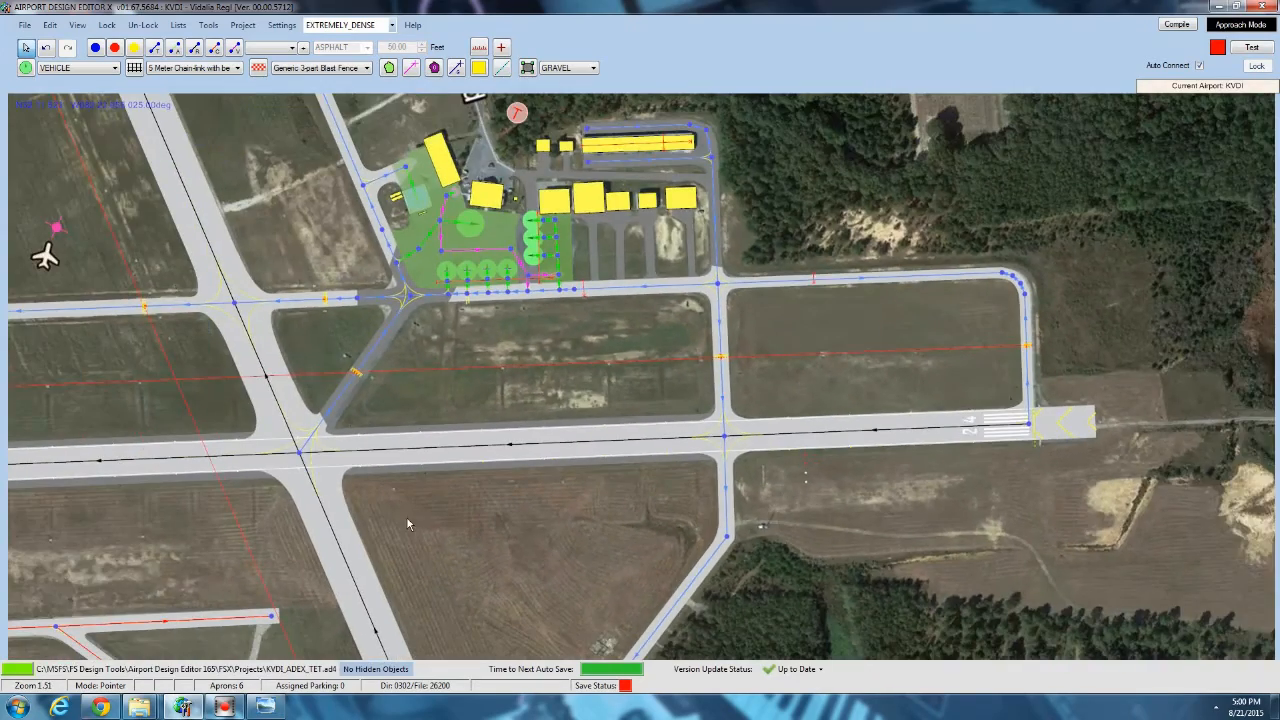
pyautogui.moveTo(408, 521); pyautogui.dragTo(1046, 251)
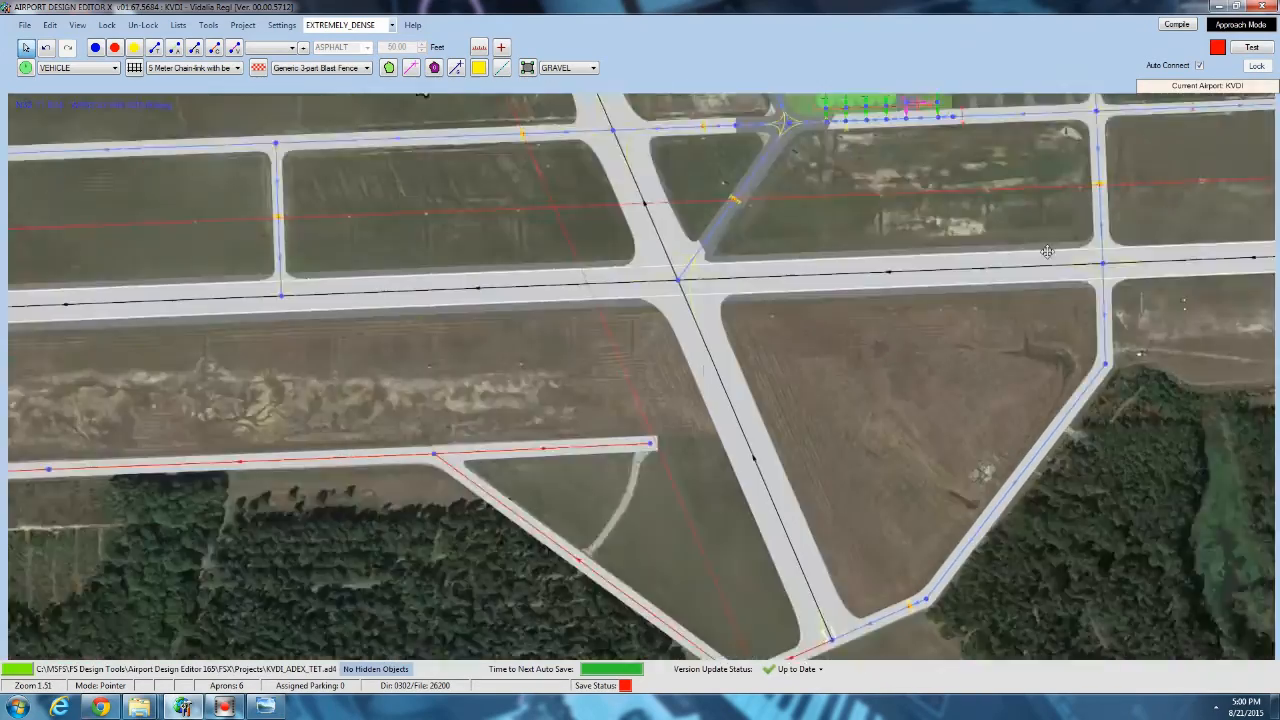
pyautogui.moveTo(533, 270); pyautogui.dragTo(959, 269)
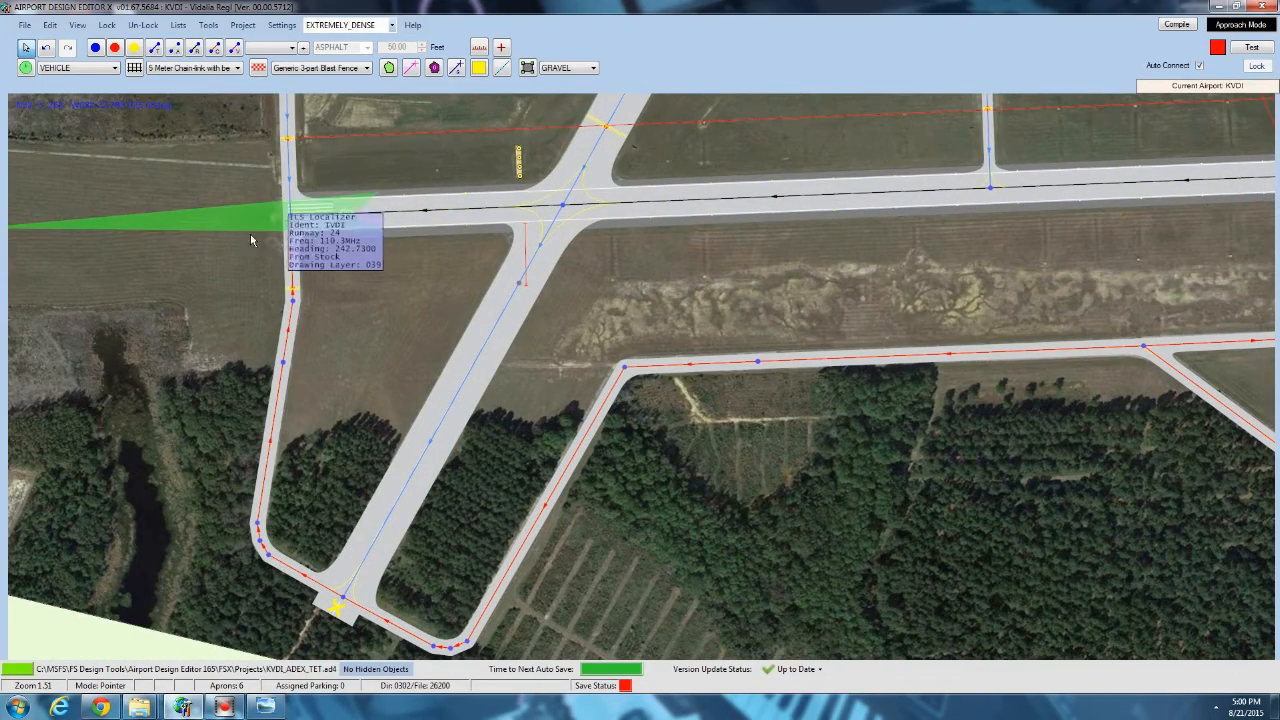
pyautogui.moveTo(1083, 250); pyautogui.dragTo(336, 257)
pyautogui.moveTo(773, 261); pyautogui.dragTo(1193, 265)
pyautogui.scroll(-3, 1192, 266)
pyautogui.scroll(-1, 1190, 266)
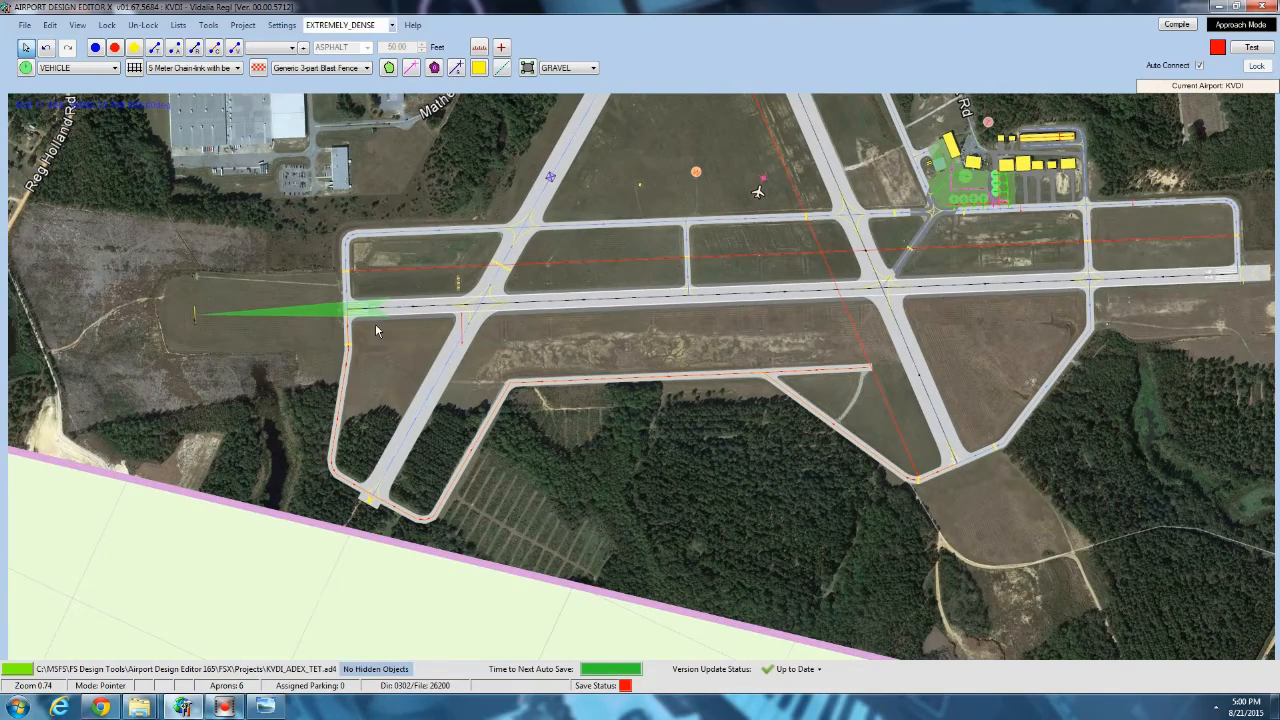
pyautogui.moveTo(781, 342); pyautogui.dragTo(706, 343)
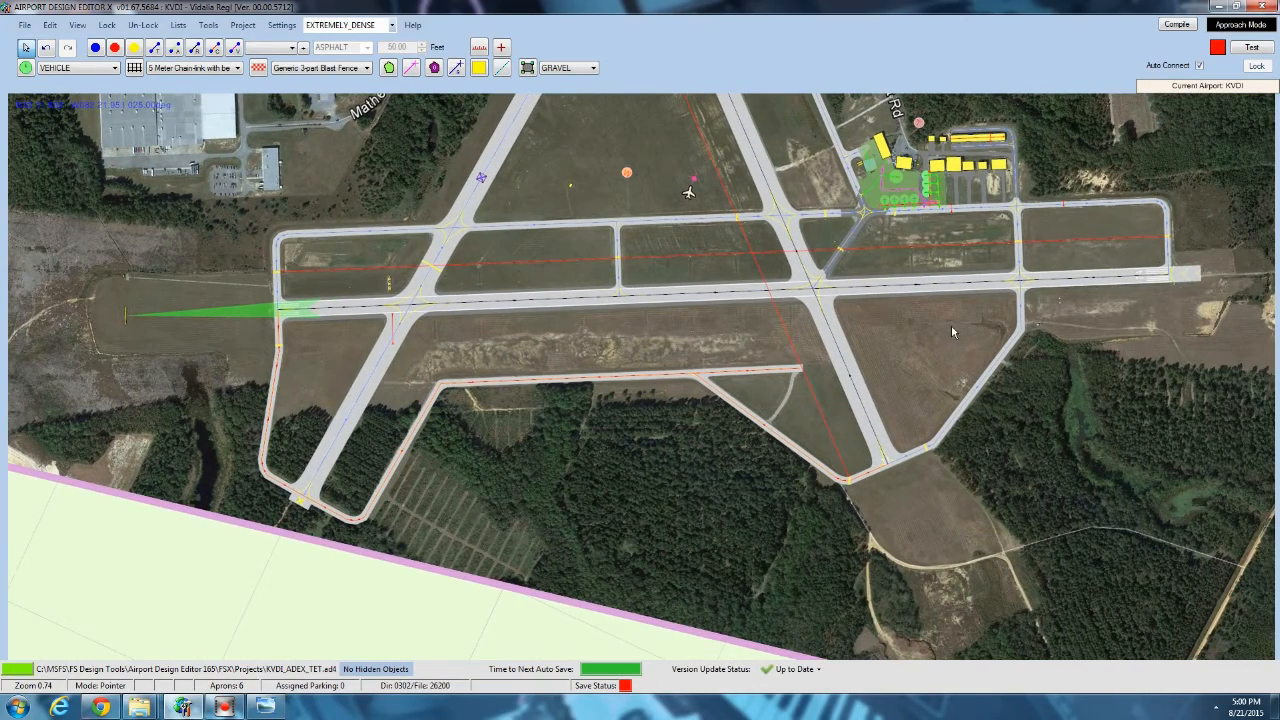
pyautogui.moveTo(951, 324); pyautogui.dragTo(797, 417)
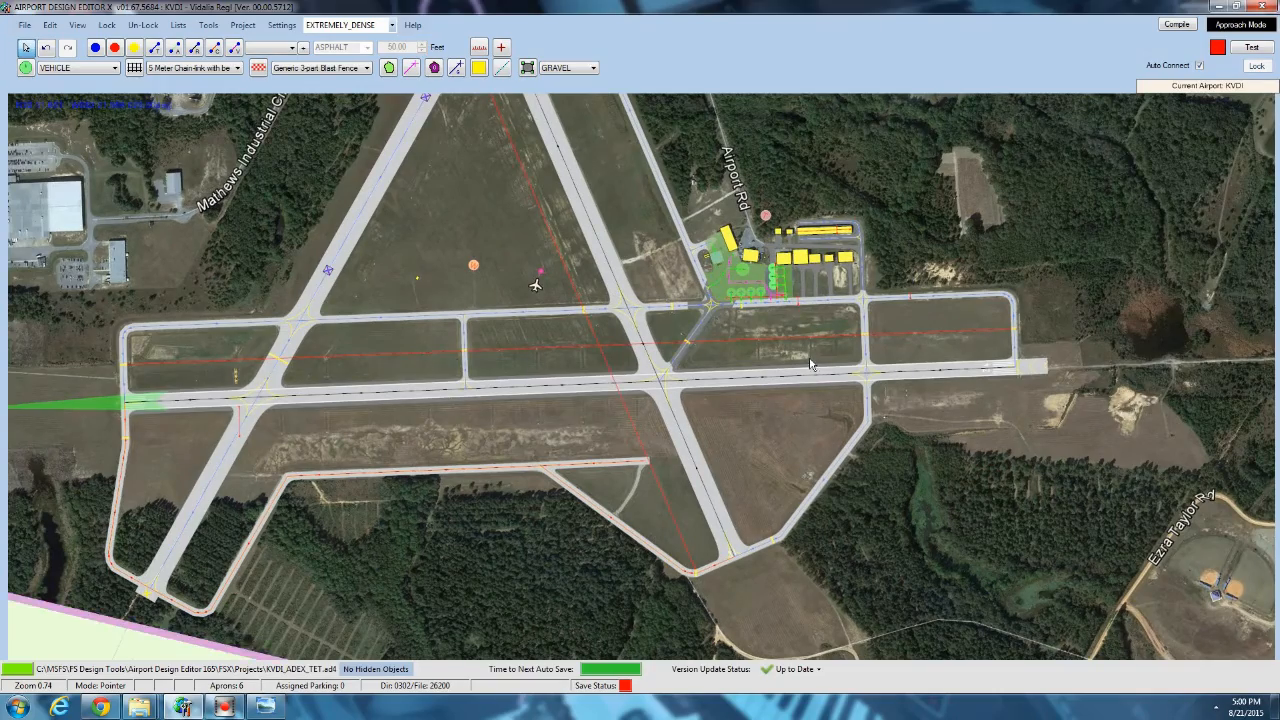
# Add the checkershed library object from airport_objects.bgl at the small white structure near the taxiway bend.
pyautogui.scroll(5, 865, 410)
pyautogui.scroll(4, 929, 439)
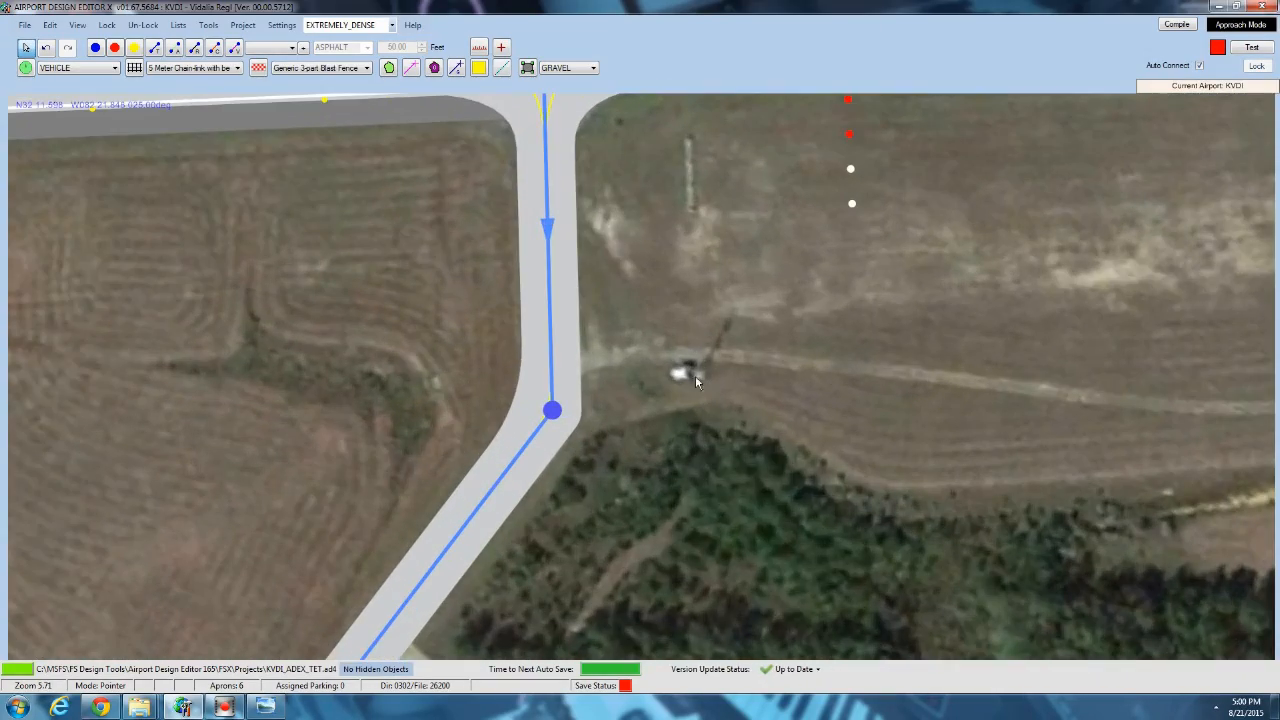
pyautogui.rightClick(688, 378)
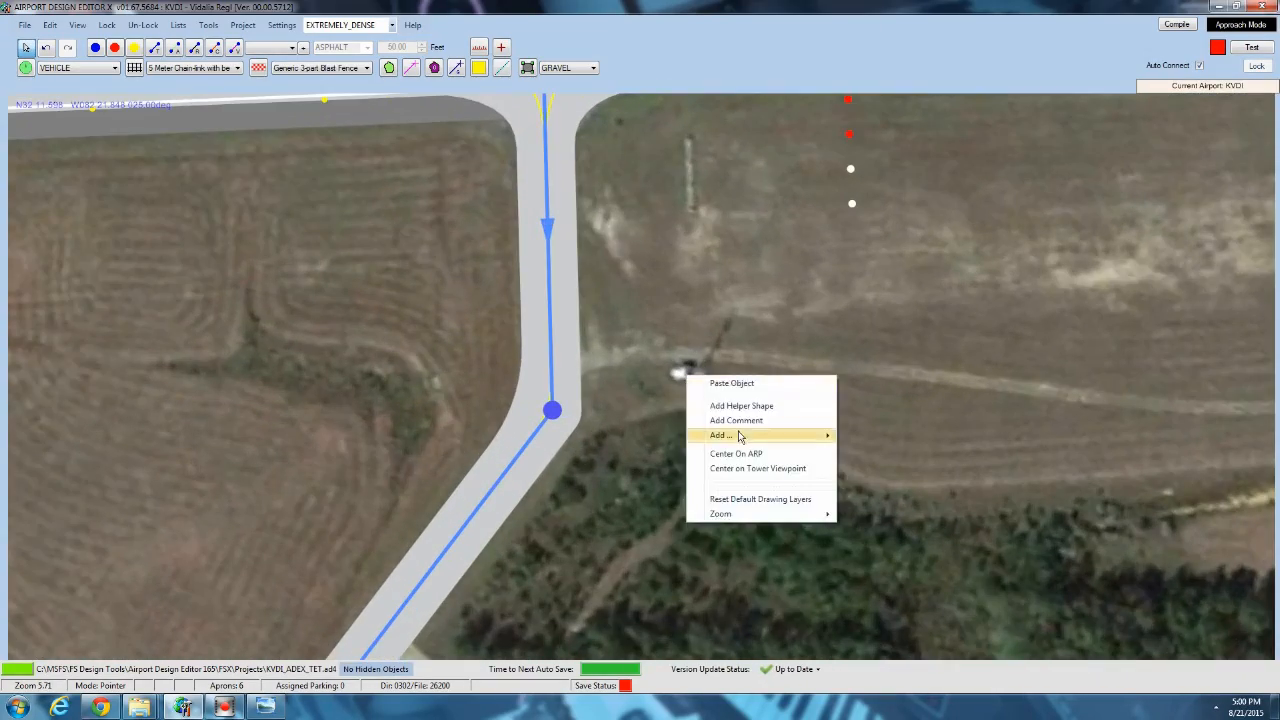
pyautogui.moveTo(742, 437)
pyautogui.click(885, 526)
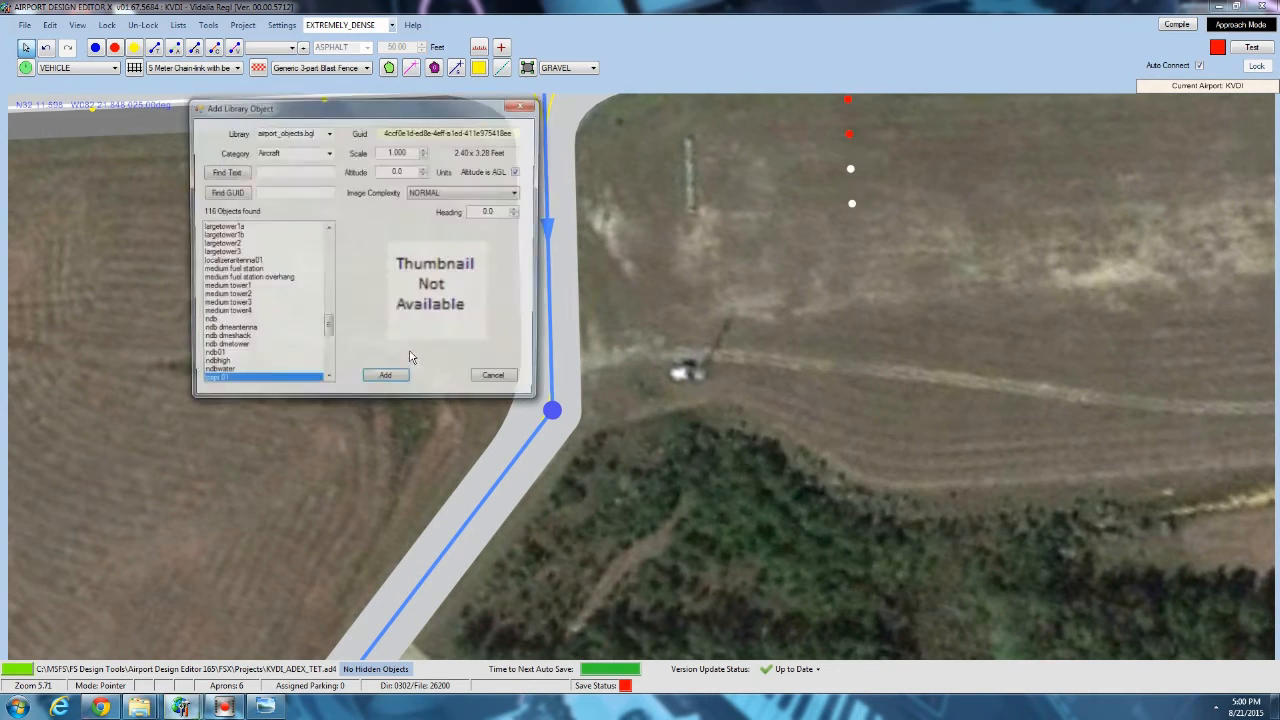
pyautogui.moveTo(327, 333); pyautogui.dragTo(265, 276)
pyautogui.click(265, 276)
pyautogui.scroll(5, 250, 275)
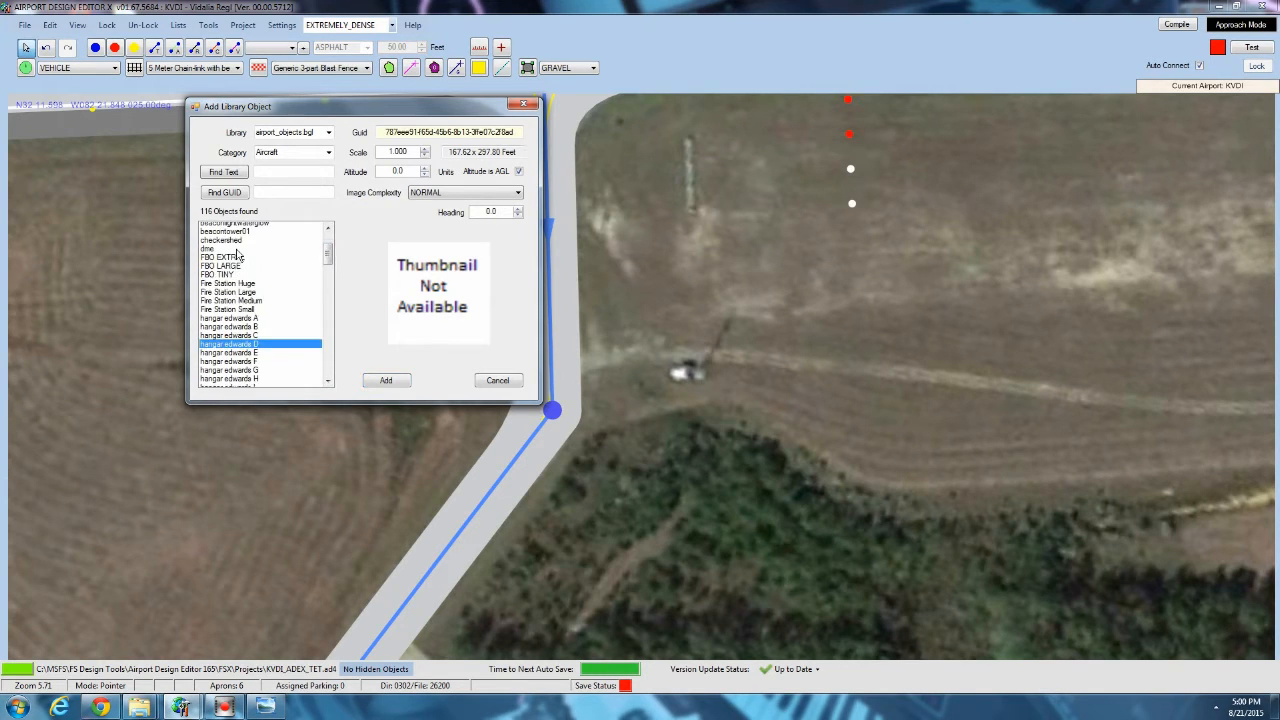
pyautogui.click(240, 305)
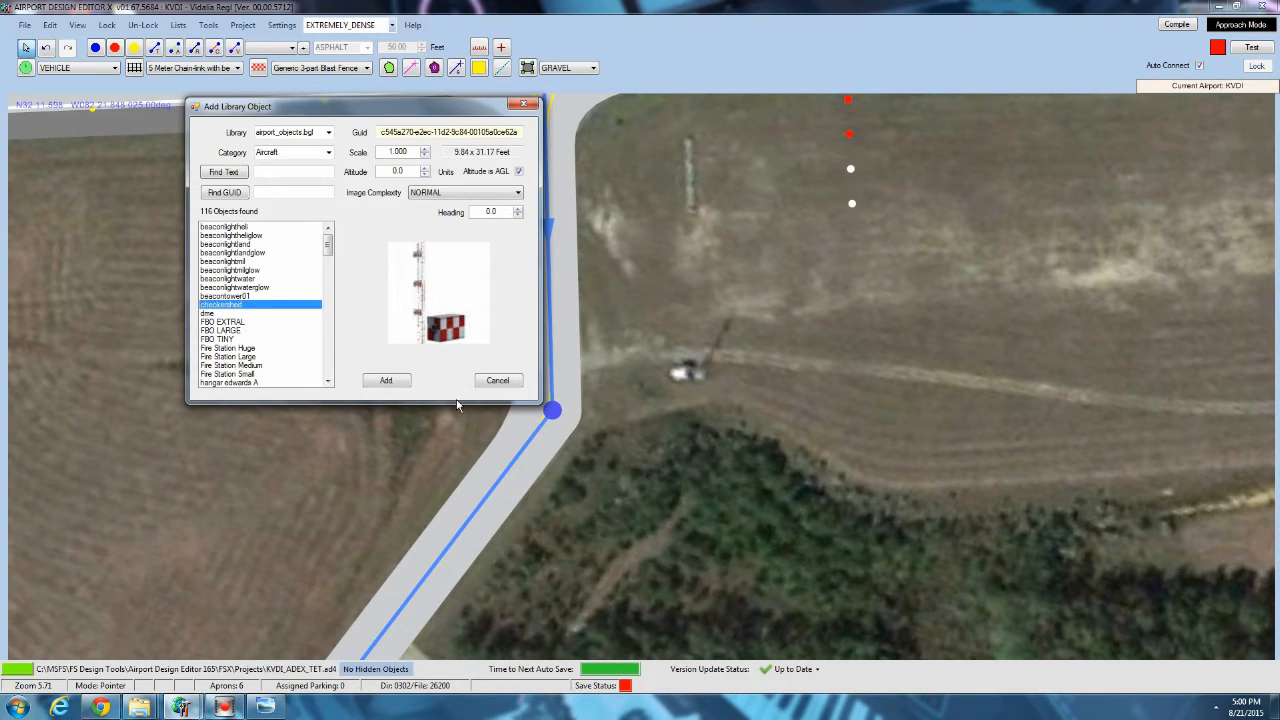
pyautogui.press('Return')
# Rotate the checkershed to a heading of about 243.9 degrees and align it over the white structure in the imagery.
pyautogui.scroll(4, 687, 333)
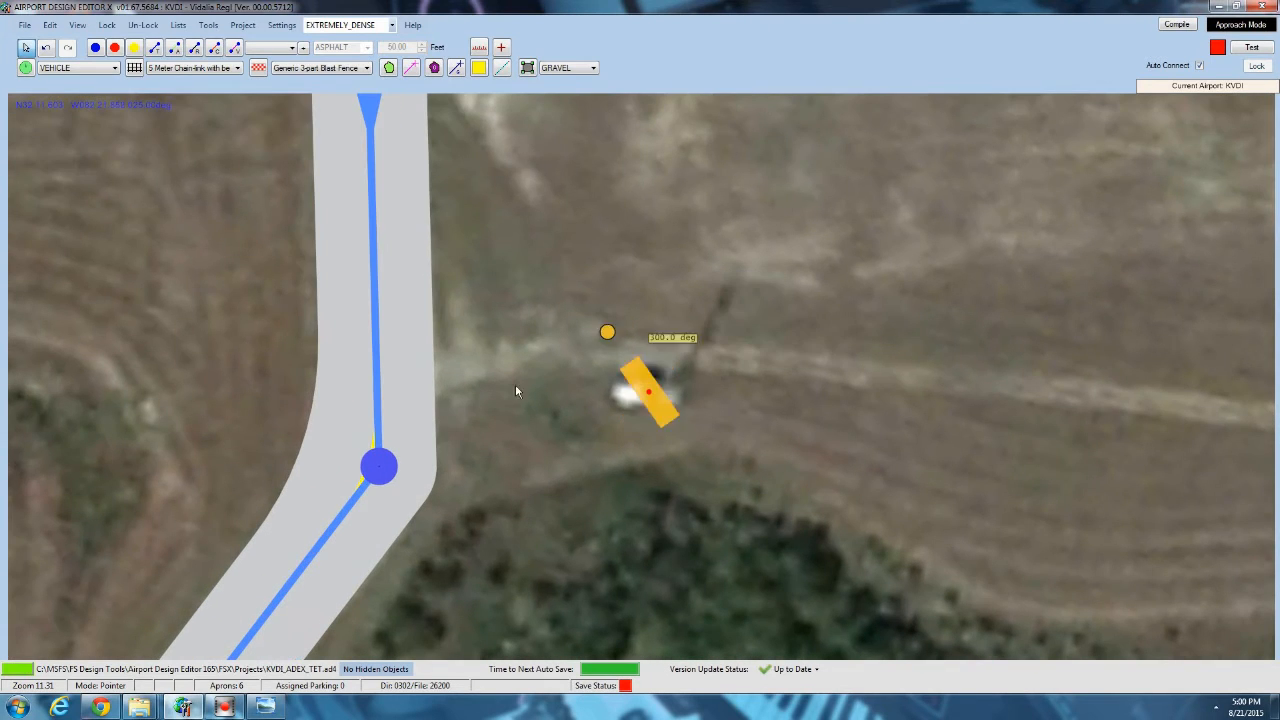
pyautogui.moveTo(515, 390); pyautogui.dragTo(339, 388)
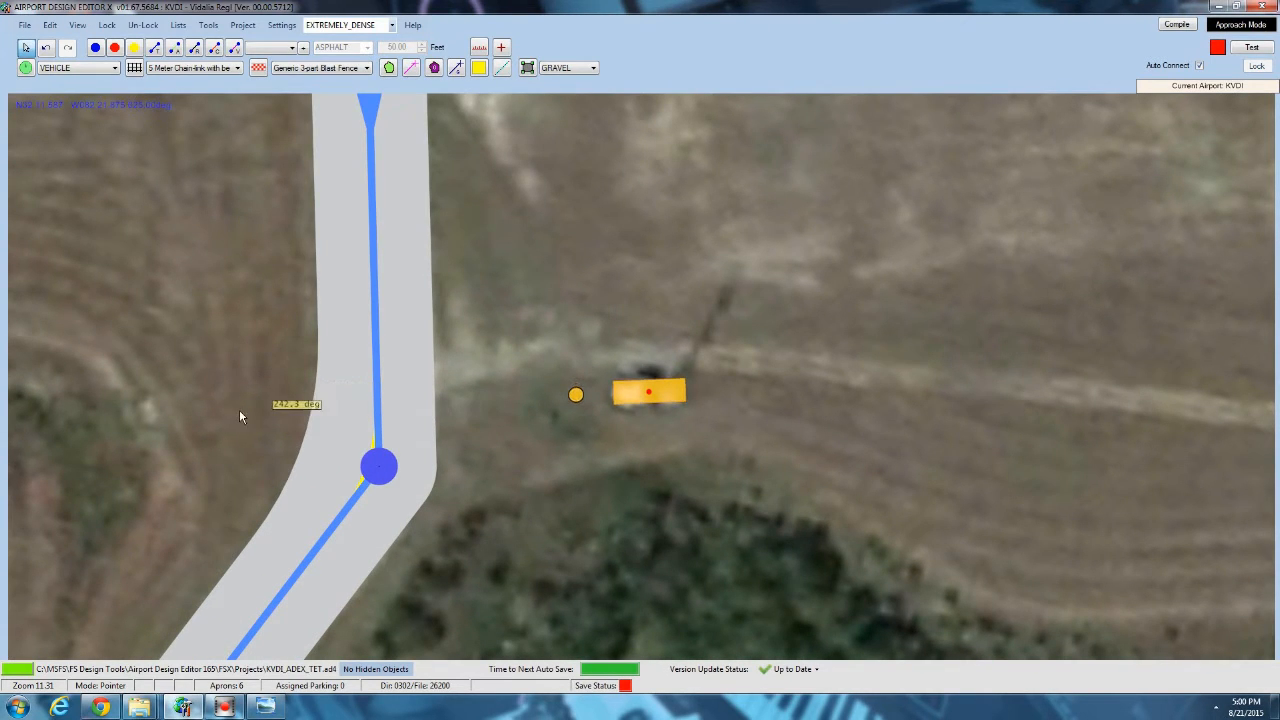
pyautogui.moveTo(240, 411); pyautogui.dragTo(222, 399)
pyautogui.moveTo(624, 400)
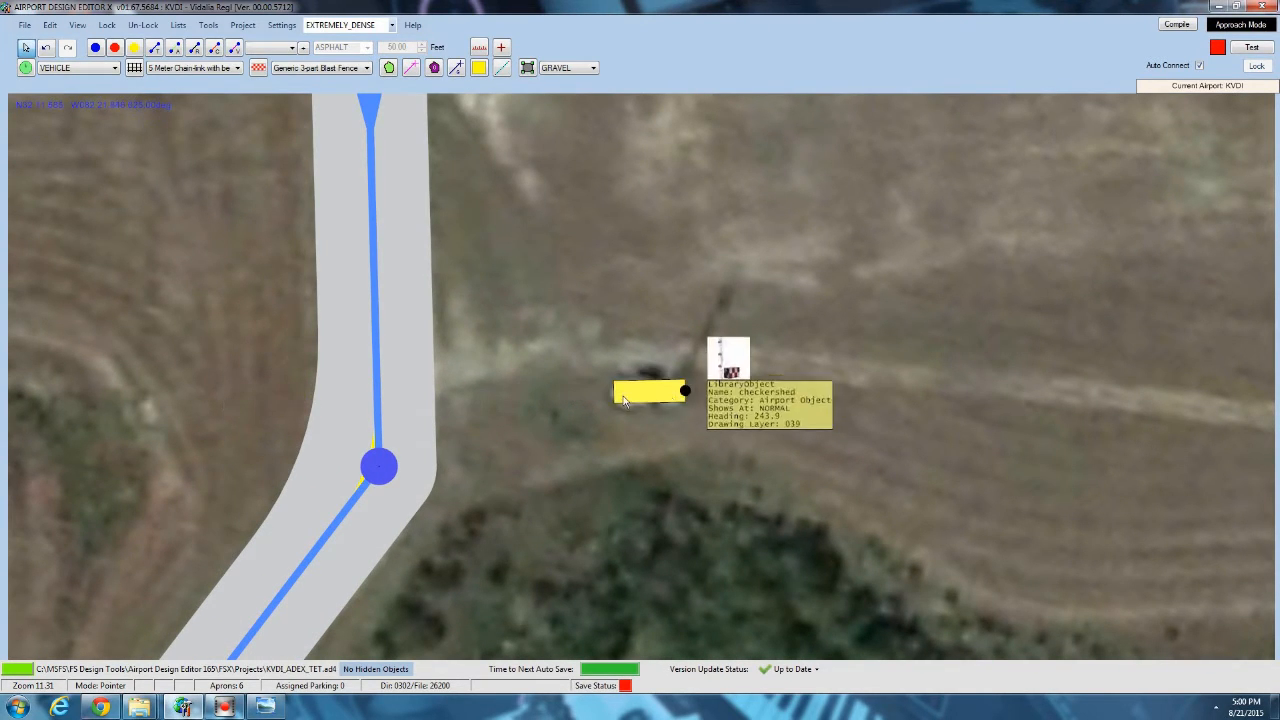
pyautogui.moveTo(624, 400); pyautogui.dragTo(900, 350)
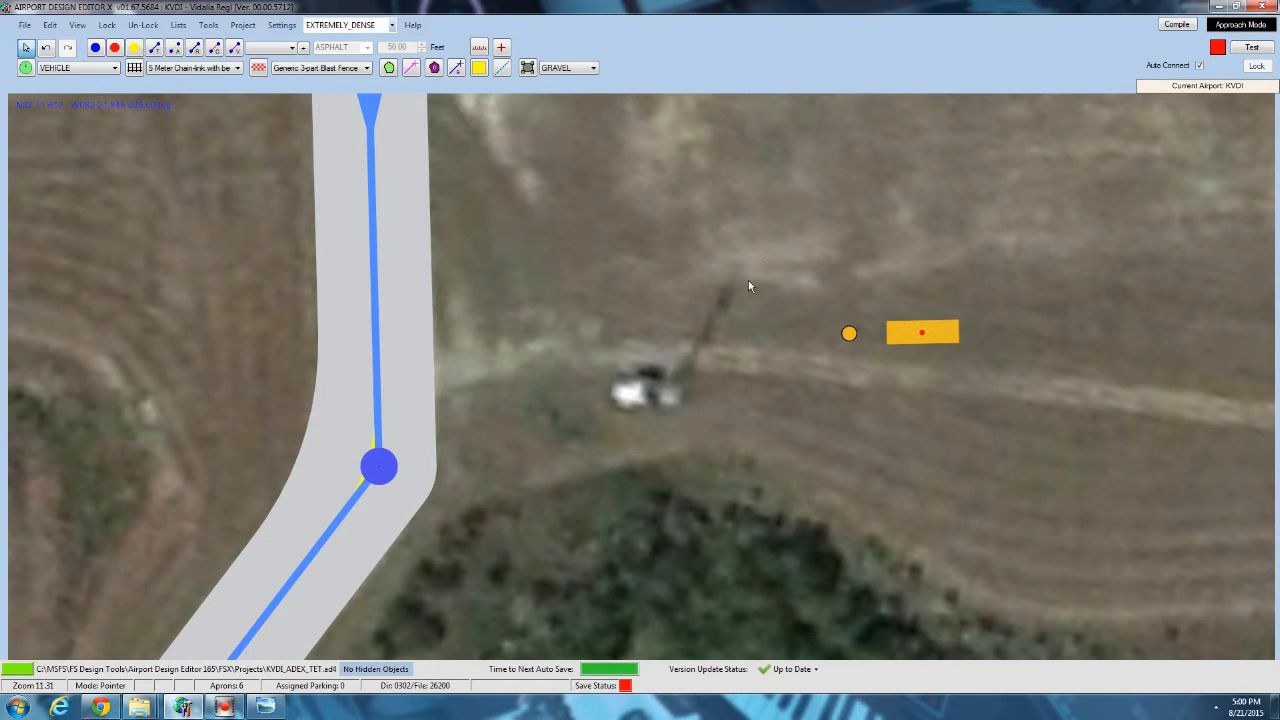
pyautogui.moveTo(931, 352); pyautogui.dragTo(688, 395)
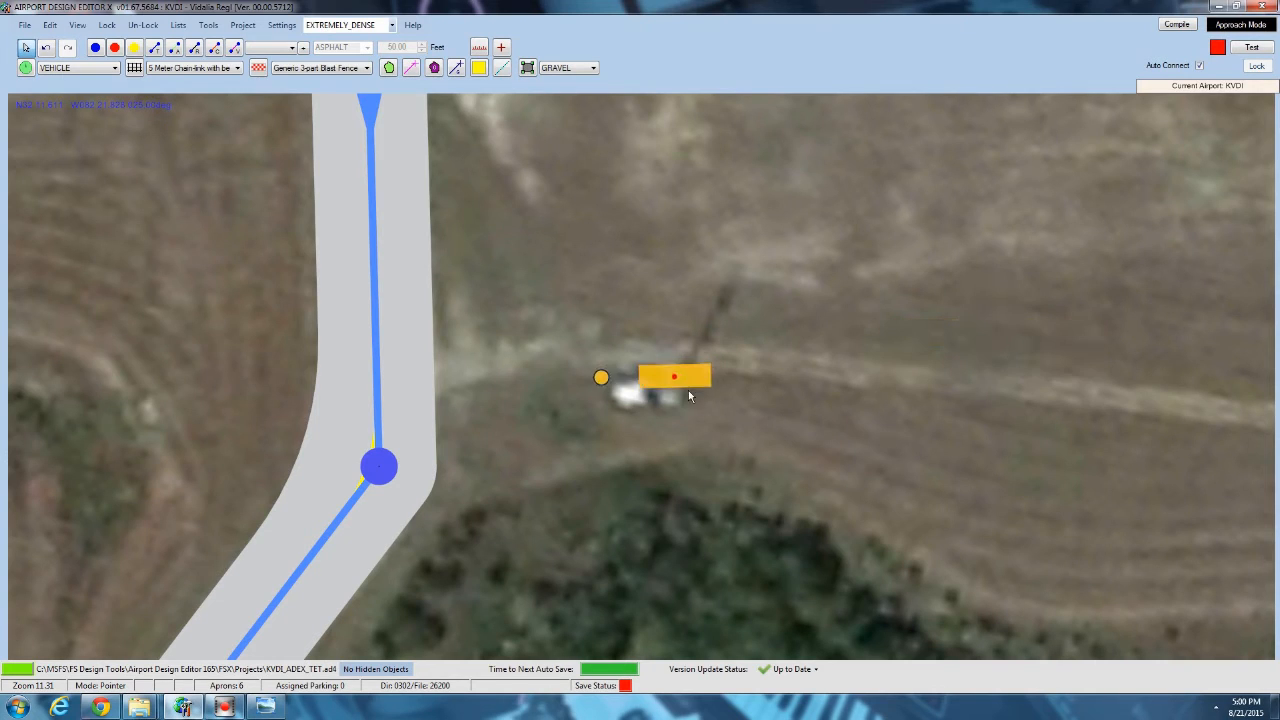
pyautogui.scroll(-5, 658, 393)
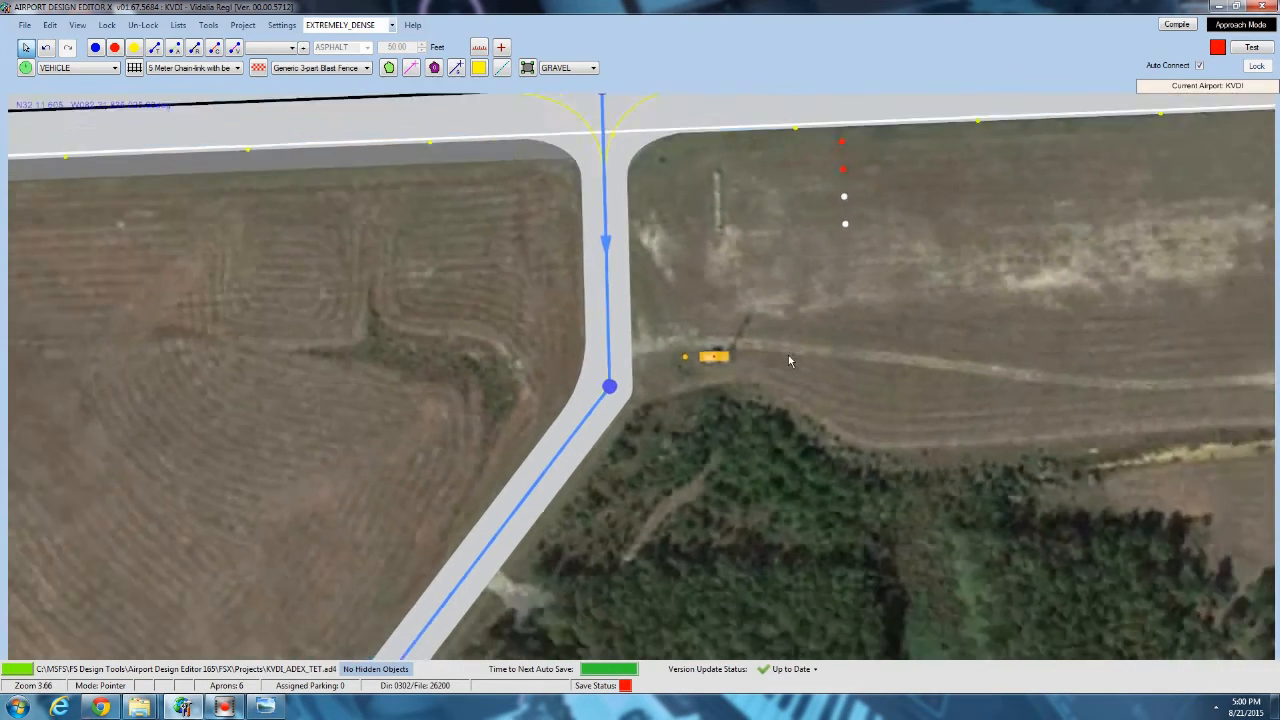
# Measure the distance from the runway 24 PAPI lights to the pale strip beside the taxiway in the imagery.
pyautogui.scroll(3, 615, 244)
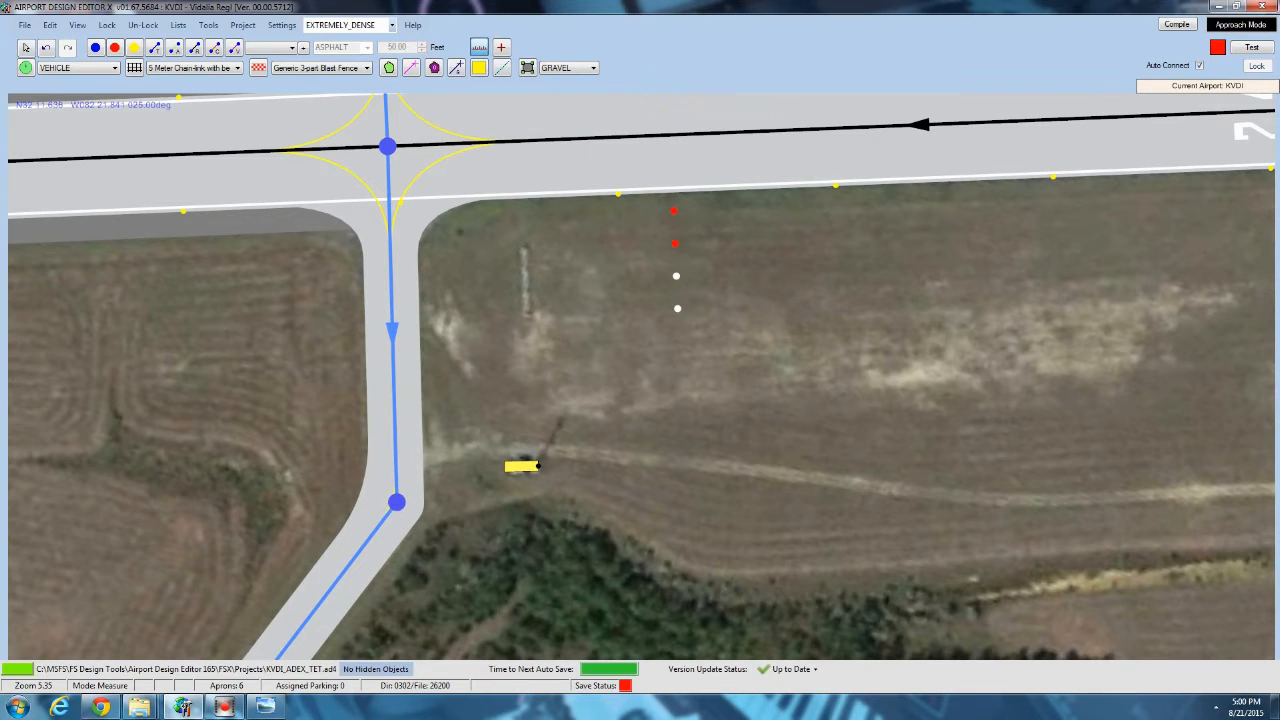
pyautogui.moveTo(675, 243); pyautogui.dragTo(530, 243)
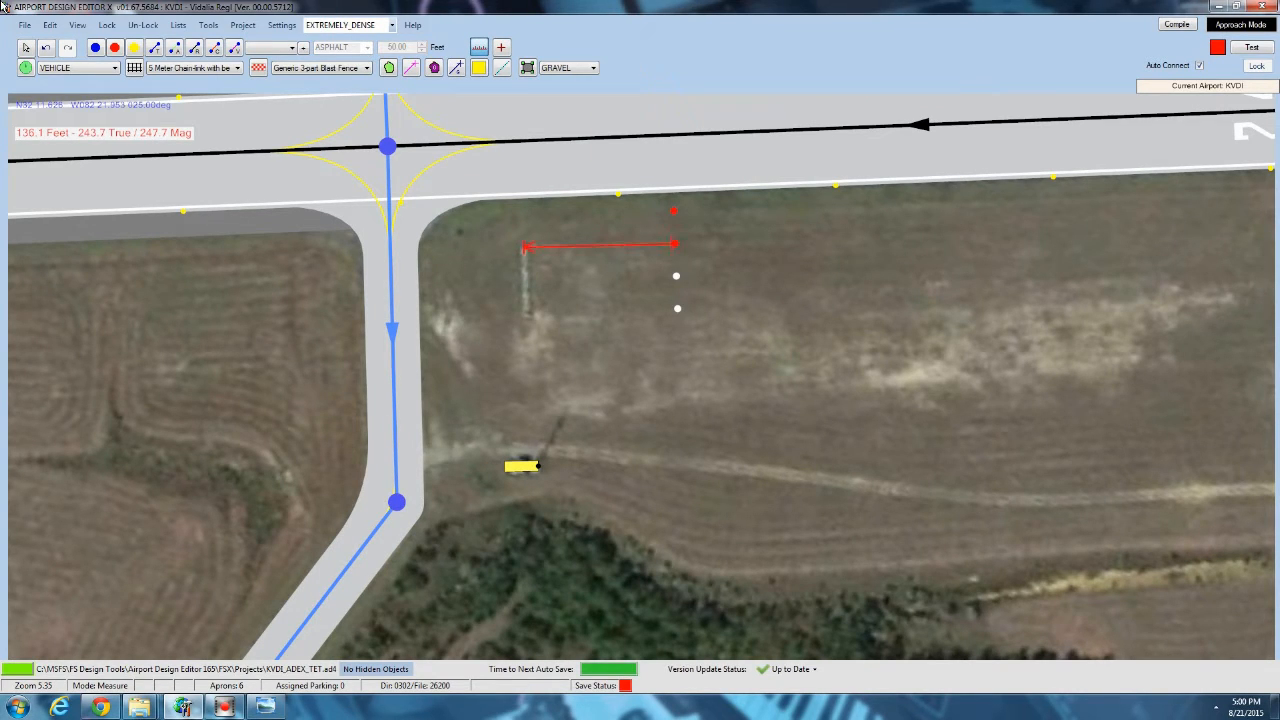
pyautogui.click(27, 48)
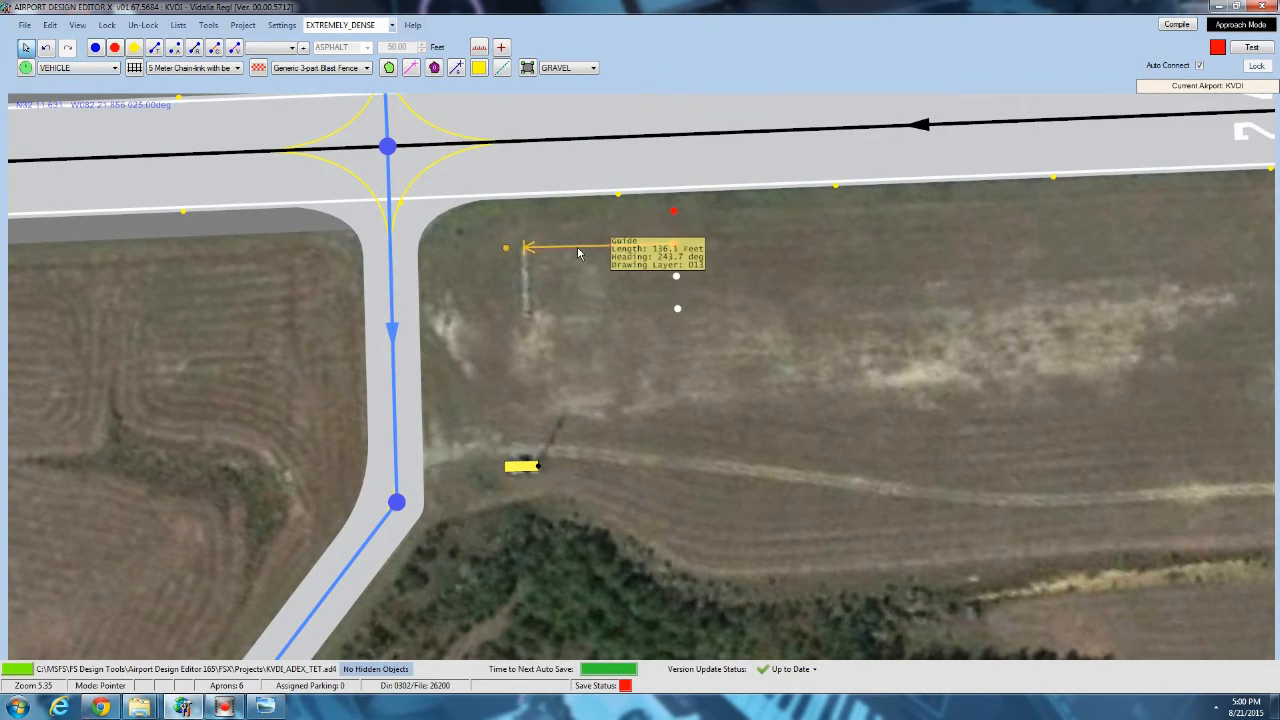
# Set runway 24's left PAPI4 to 50 feet from the runway edge and 830 feet from the threshold.
pyautogui.doubleClick(584, 176)
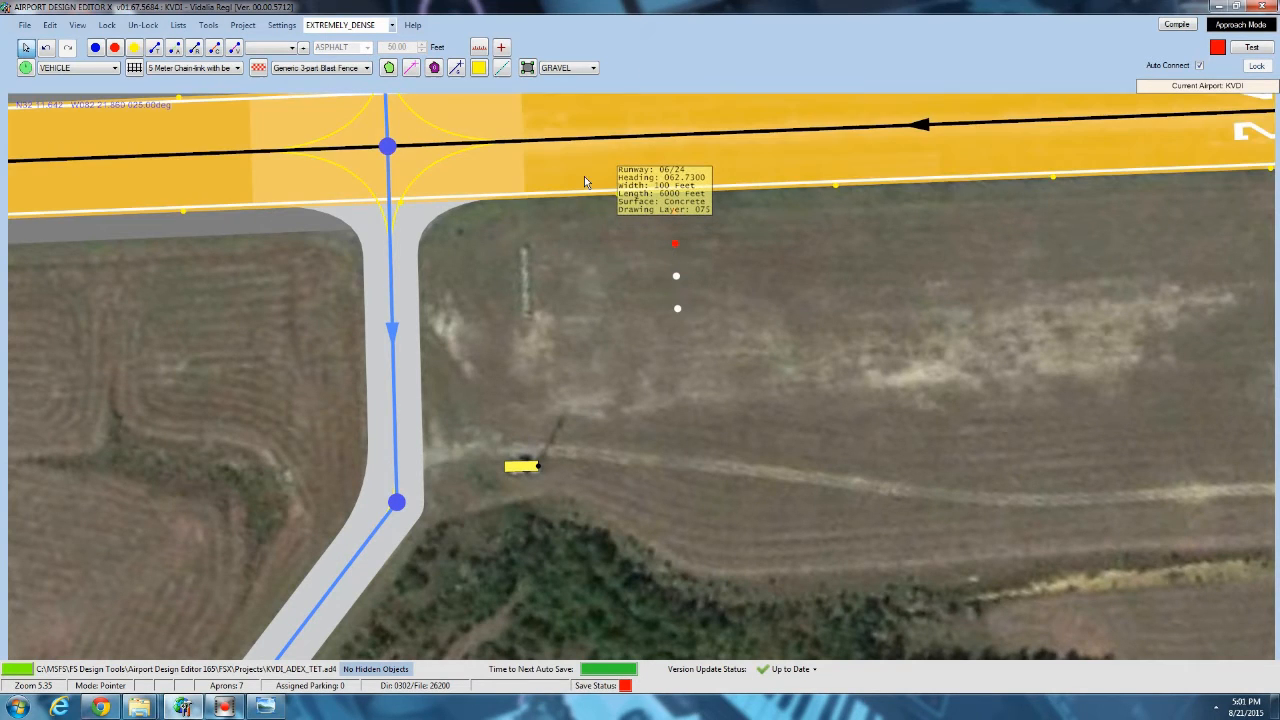
pyautogui.click(335, 113)
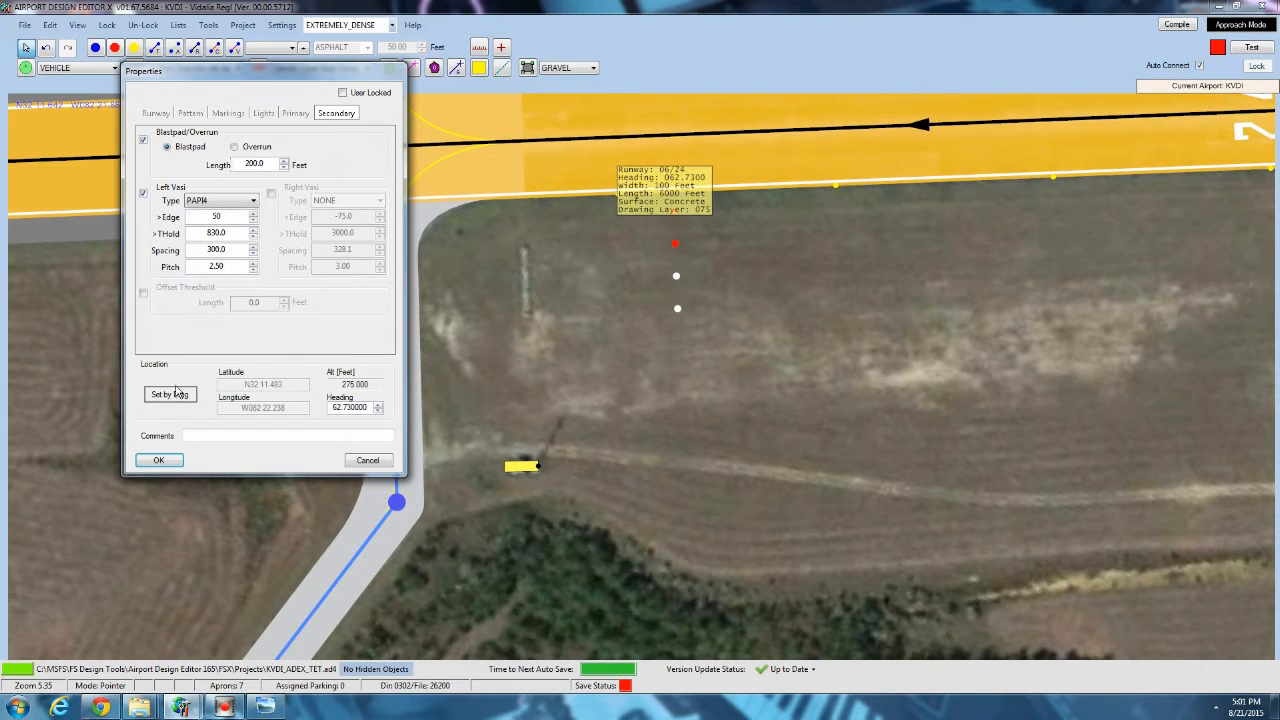
pyautogui.click(158, 460)
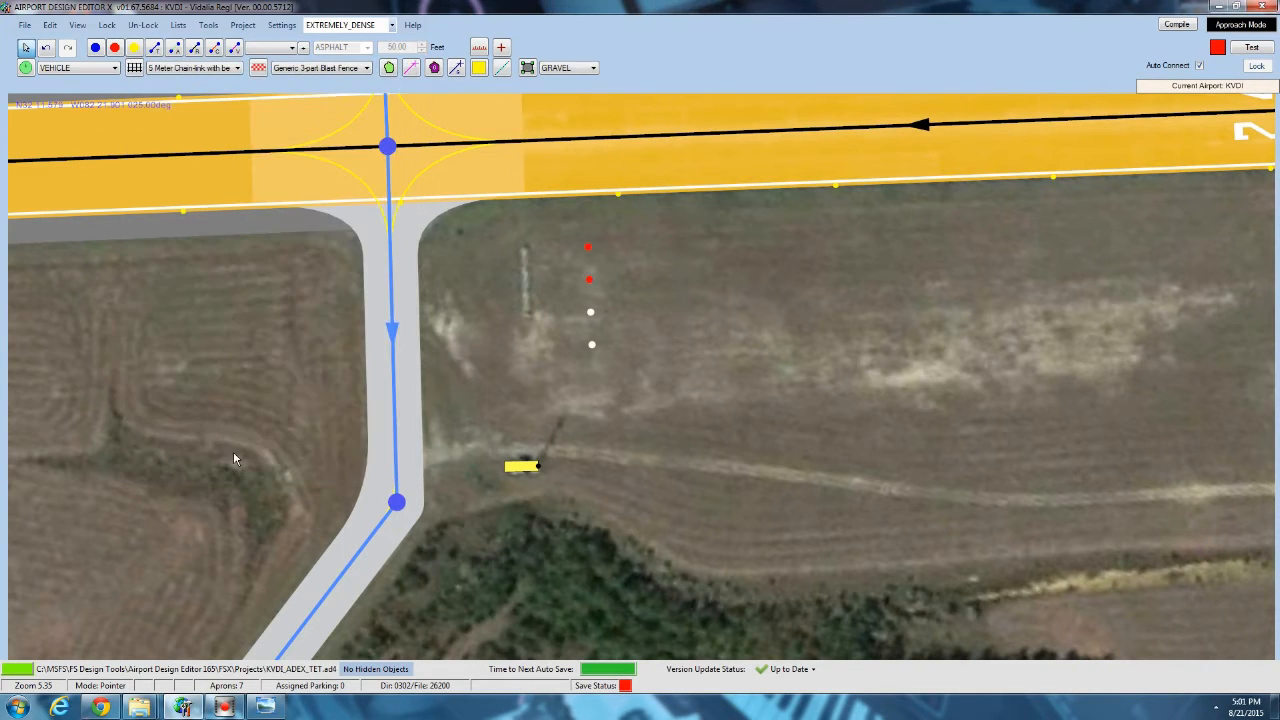
# Increase the threshold distance of runway 24's left PAPI4 until its lights line up with the pale strip in the imagery.
pyautogui.doubleClick(593, 176)
pyautogui.click(320, 115)
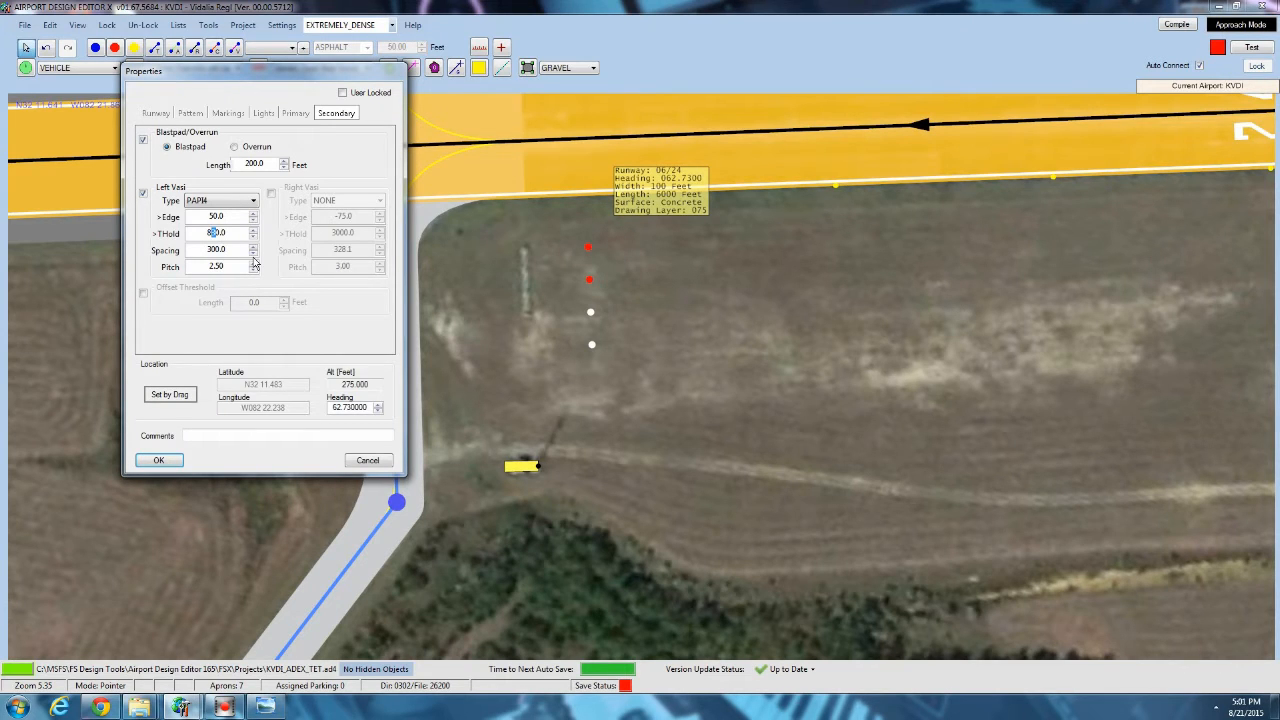
pyautogui.click(158, 460)
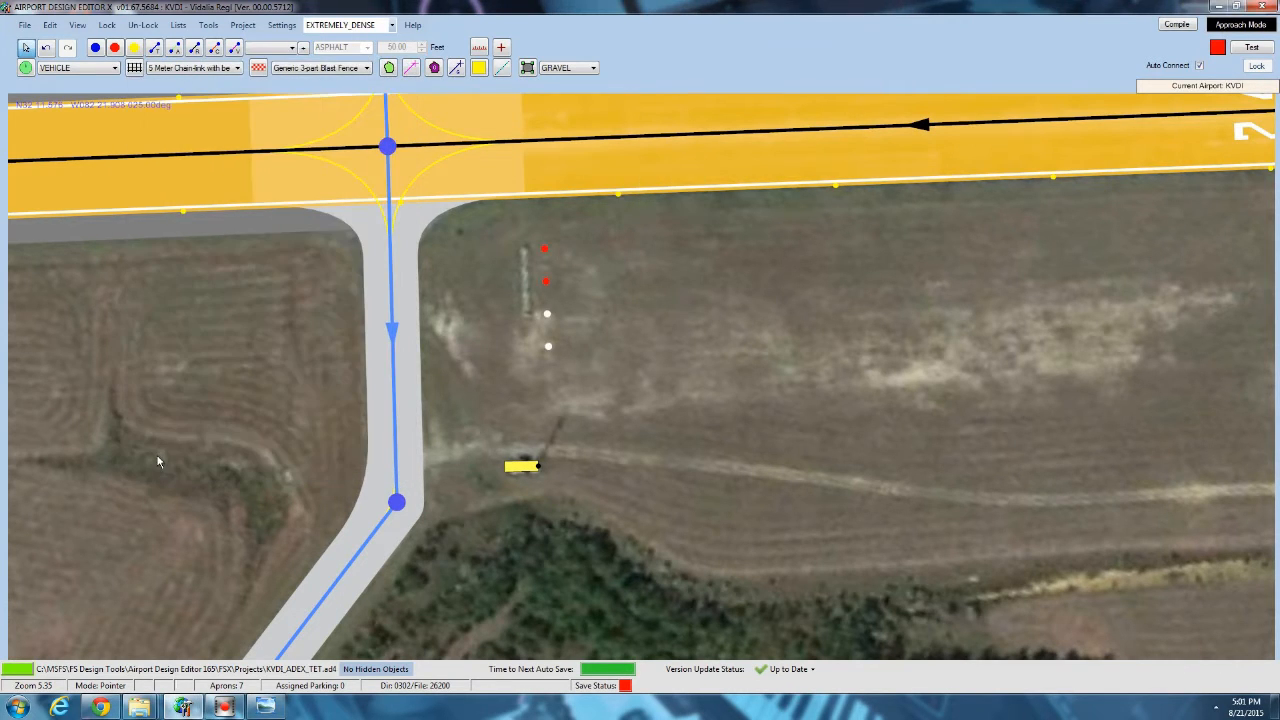
pyautogui.doubleClick(589, 166)
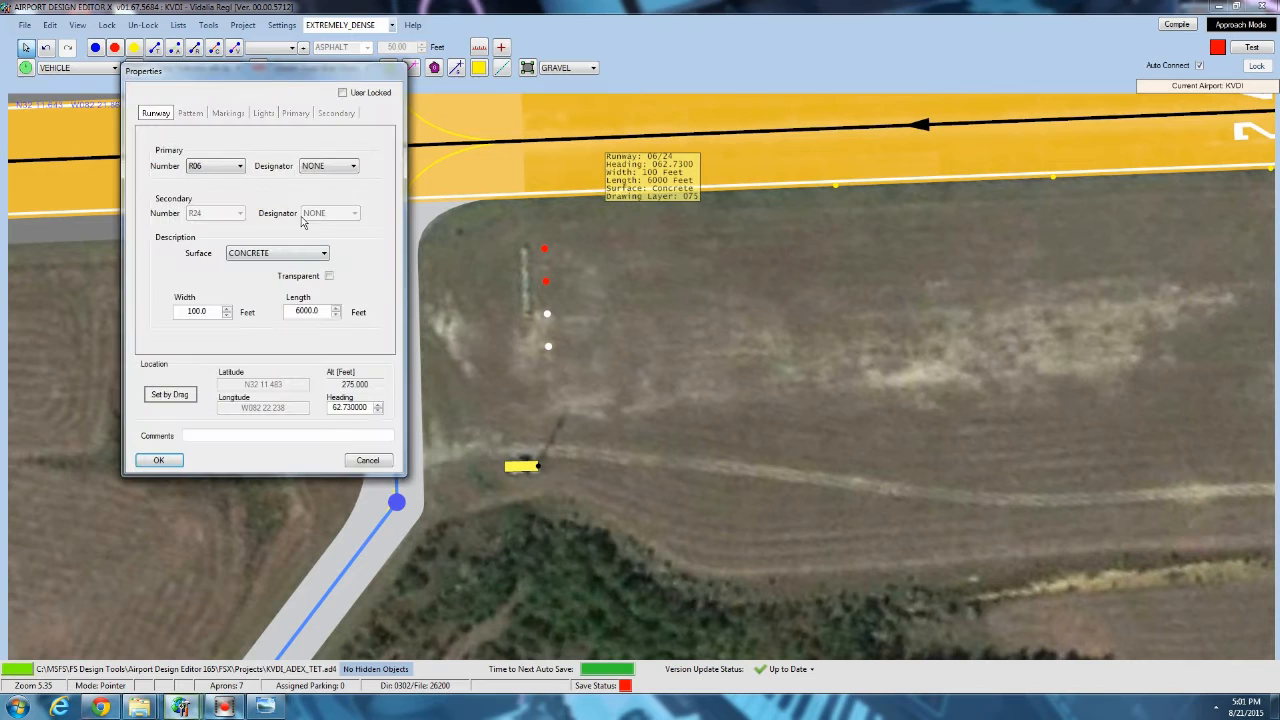
pyautogui.click(316, 112)
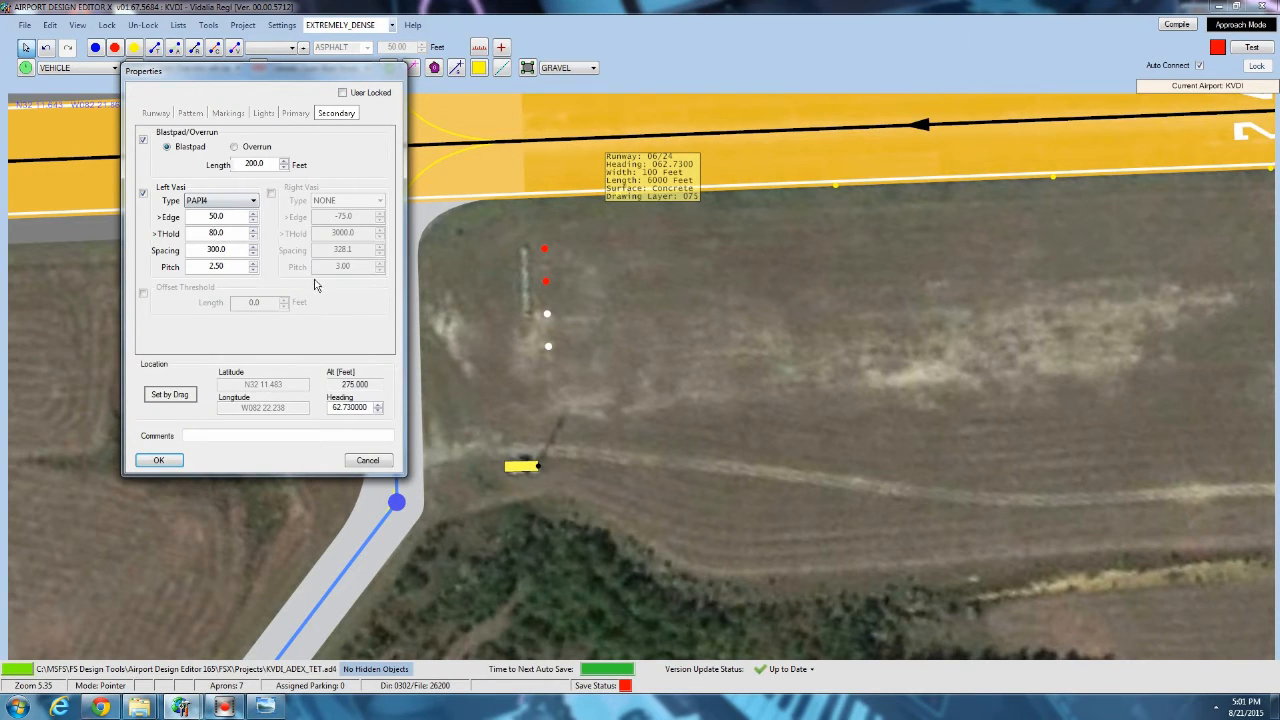
pyautogui.click(158, 460)
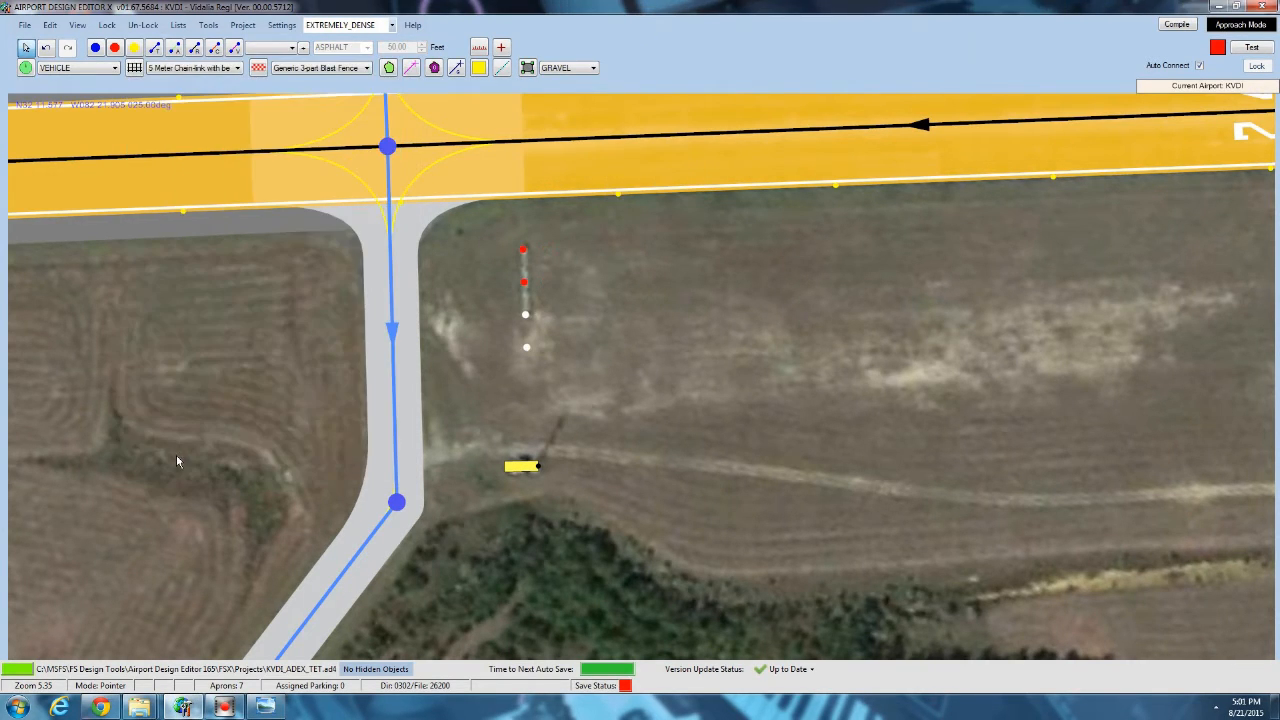
# Paste the papi 01 object over the runway 24 red PAPI light nearest the runway and rotate it to a heading of about 244.5 degrees.
pyautogui.scroll(5, 521, 246)
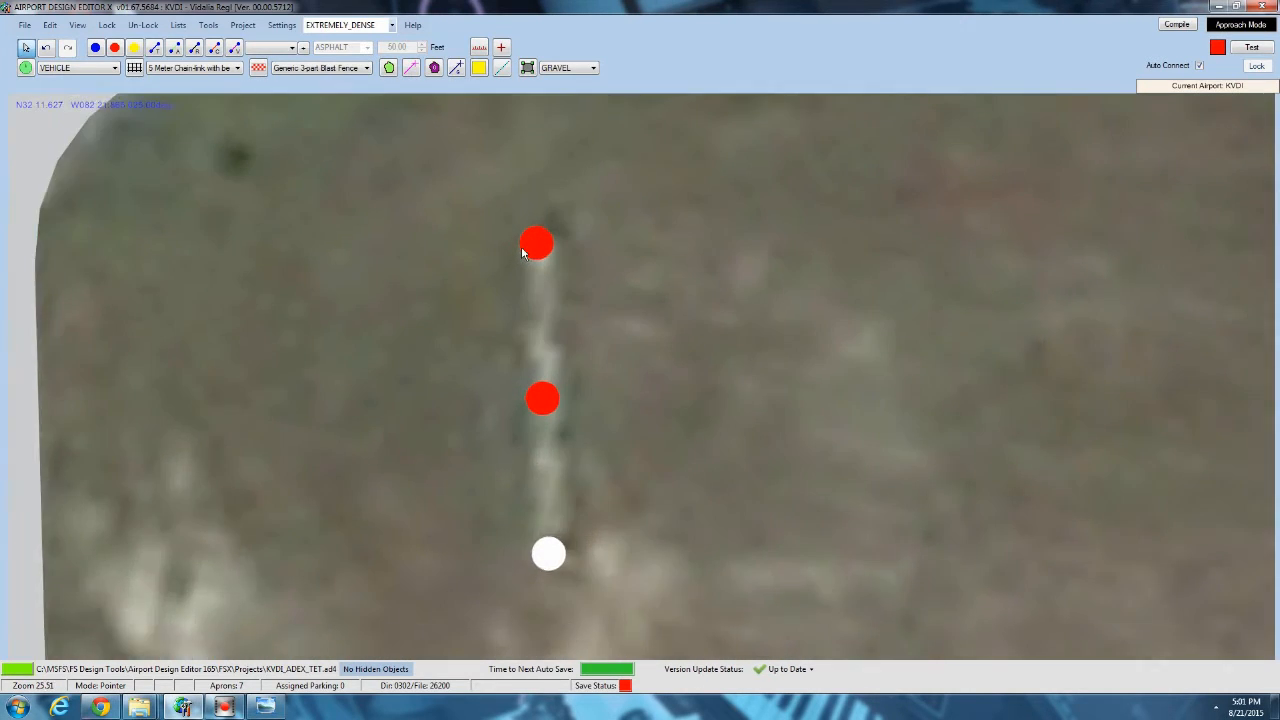
pyautogui.scroll(2, 521, 246)
pyautogui.rightClick(523, 247)
pyautogui.click(545, 252)
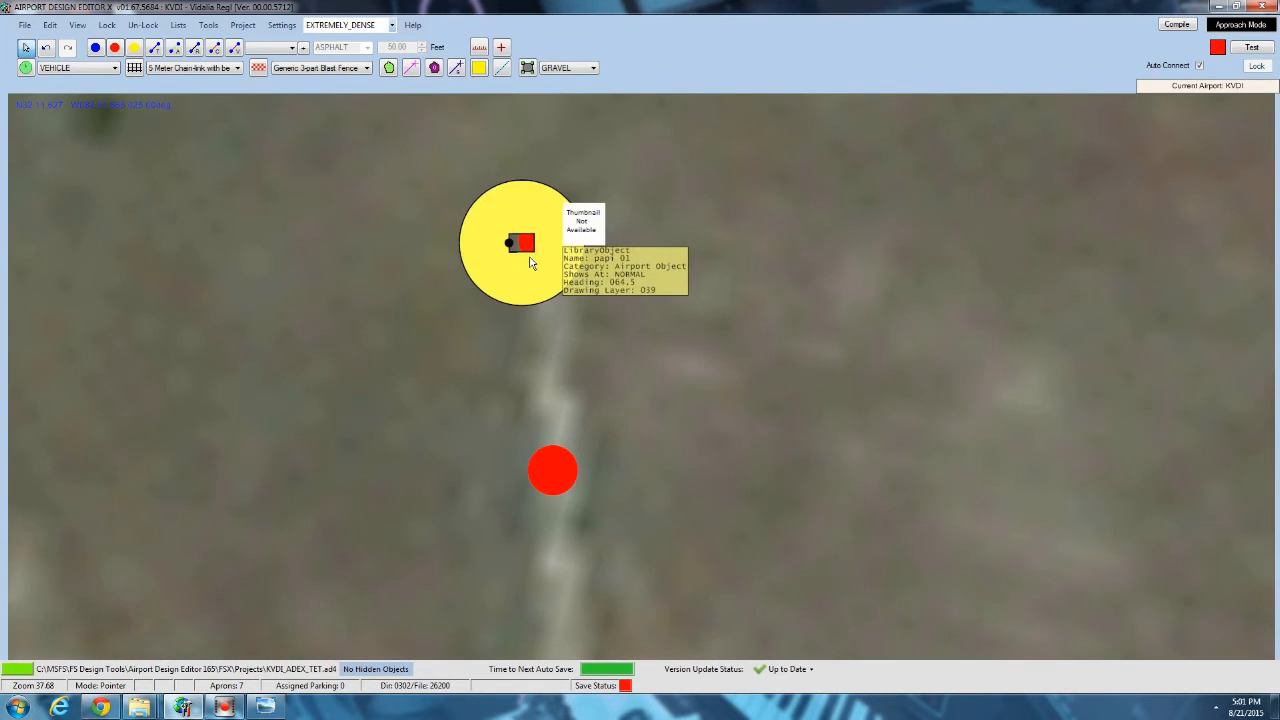
pyautogui.moveTo(663, 240); pyautogui.dragTo(350, 247)
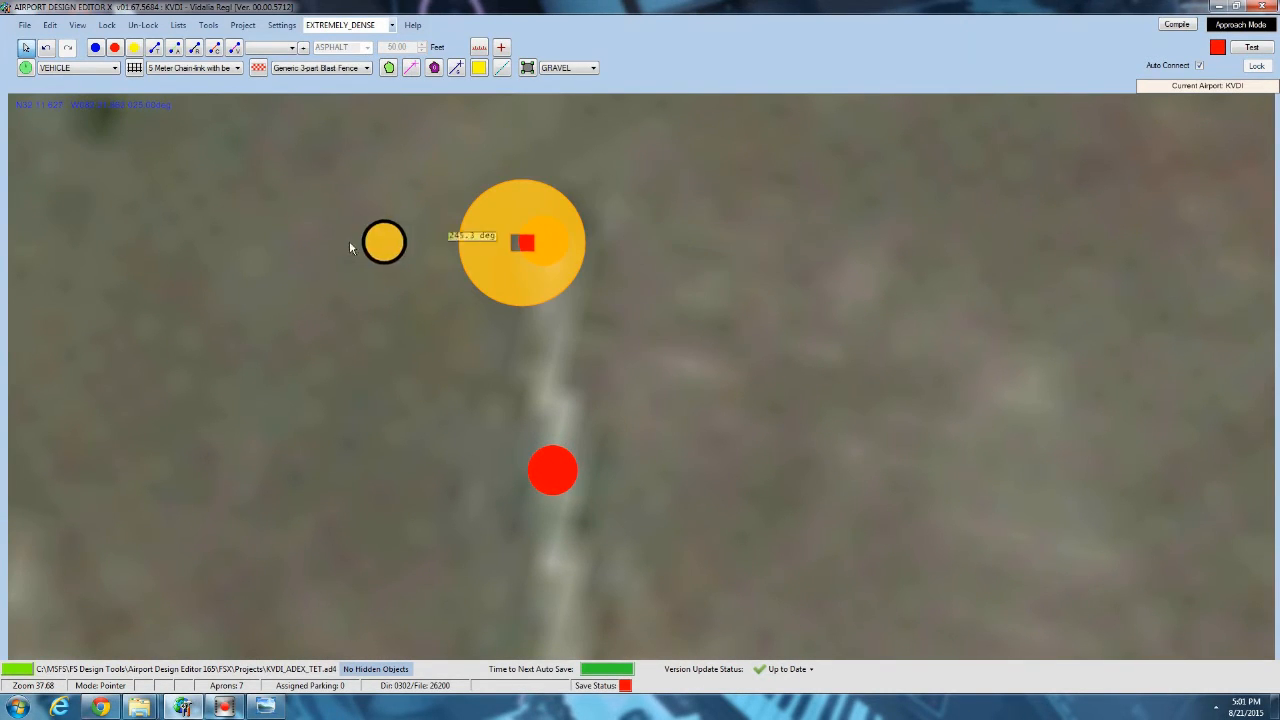
pyautogui.moveTo(256, 252); pyautogui.dragTo(252, 243)
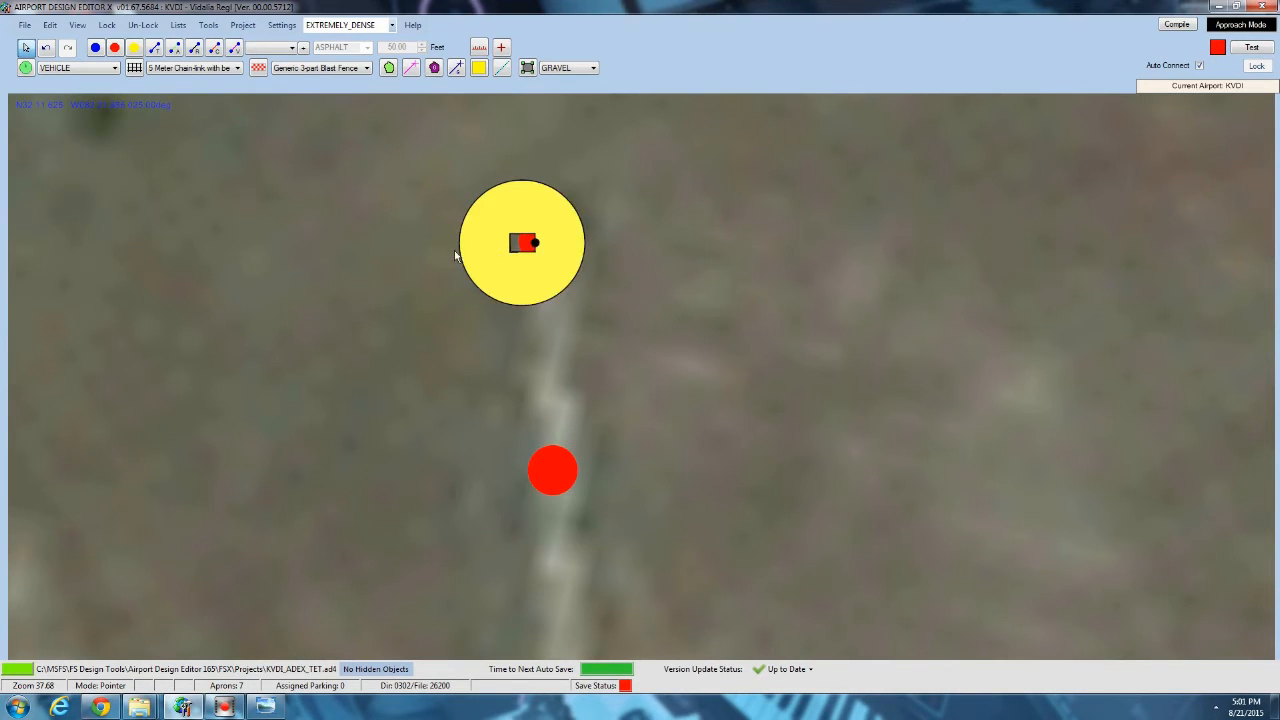
# Copy the rotated papi 01 object and paste it onto each of the other three runway 24 PAPI lights.
pyautogui.rightClick(524, 267)
pyautogui.click(542, 279)
pyautogui.moveTo(485, 450); pyautogui.dragTo(473, 204)
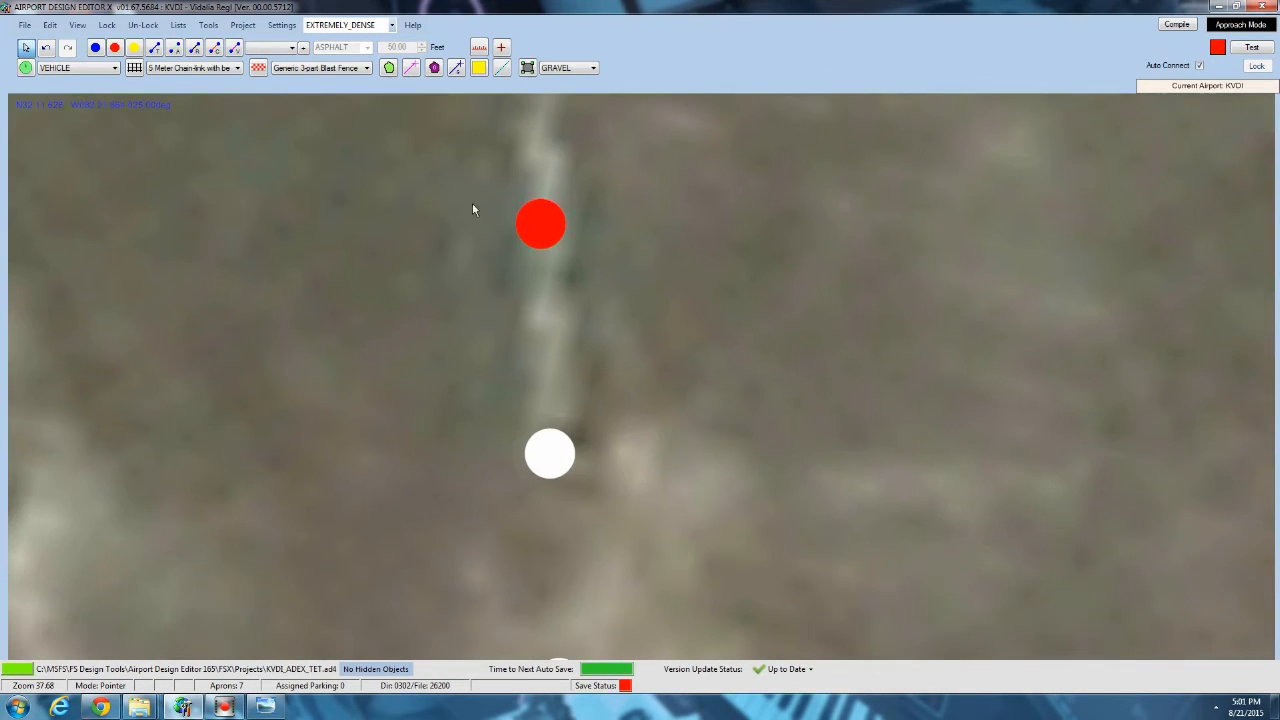
pyautogui.rightClick(519, 226)
pyautogui.click(560, 249)
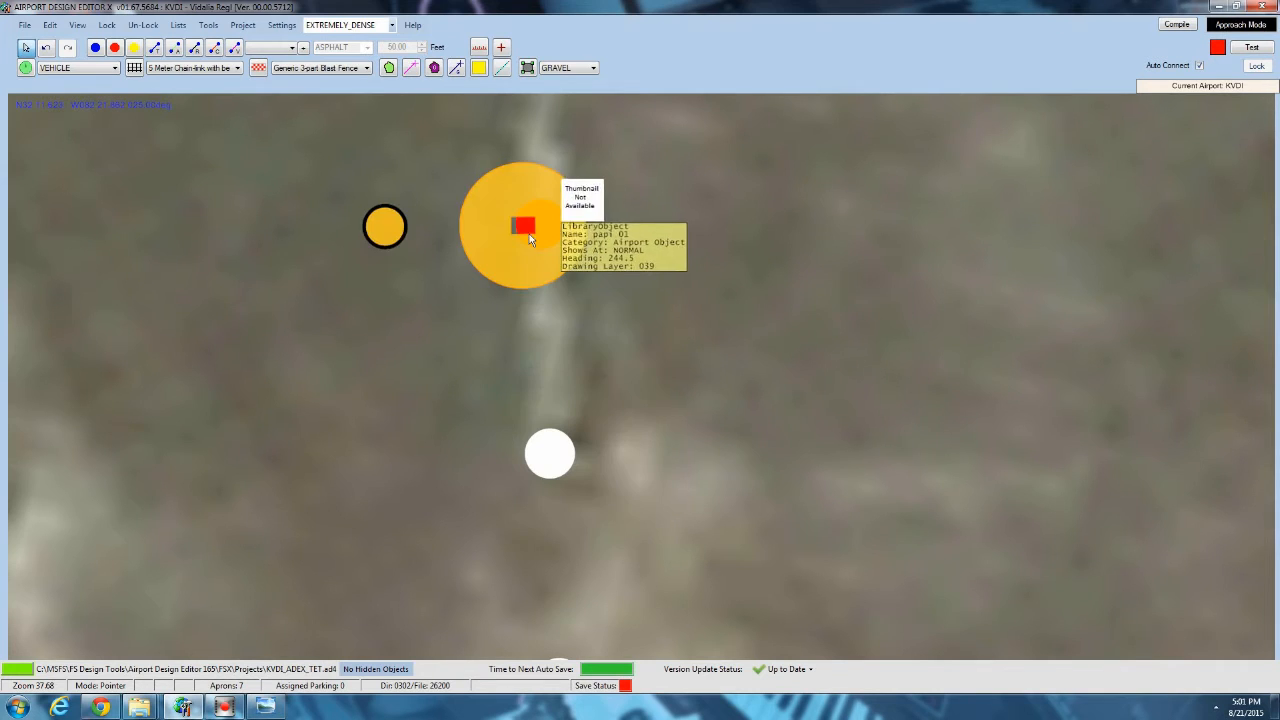
pyautogui.rightClick(530, 462)
pyautogui.click(565, 391)
pyautogui.click(536, 492)
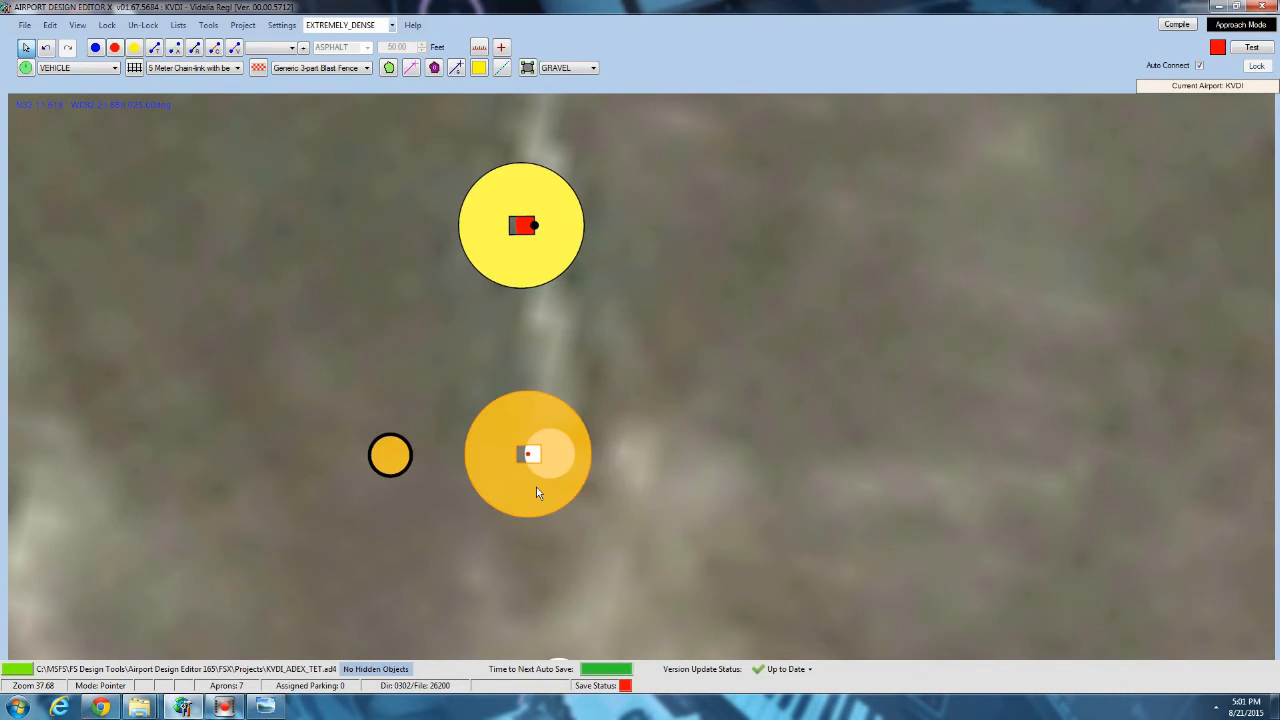
pyautogui.scroll(-3, 536, 492)
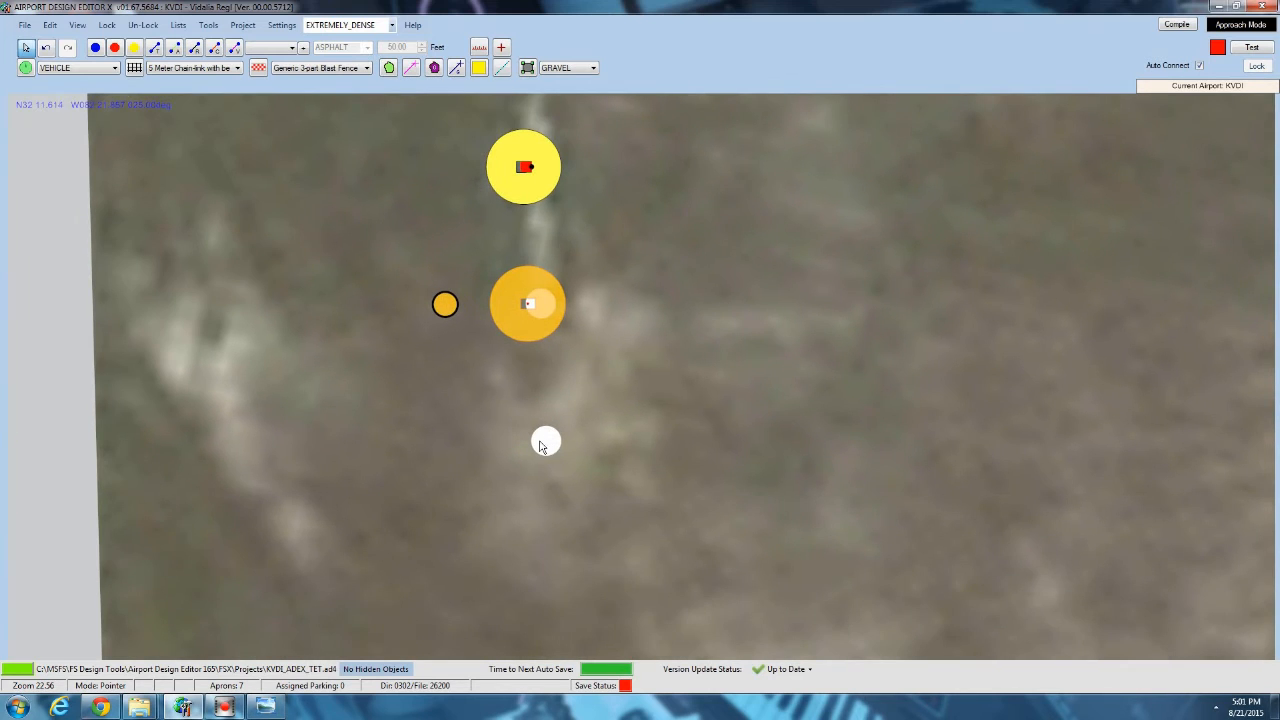
pyautogui.rightClick(540, 444)
pyautogui.click(578, 396)
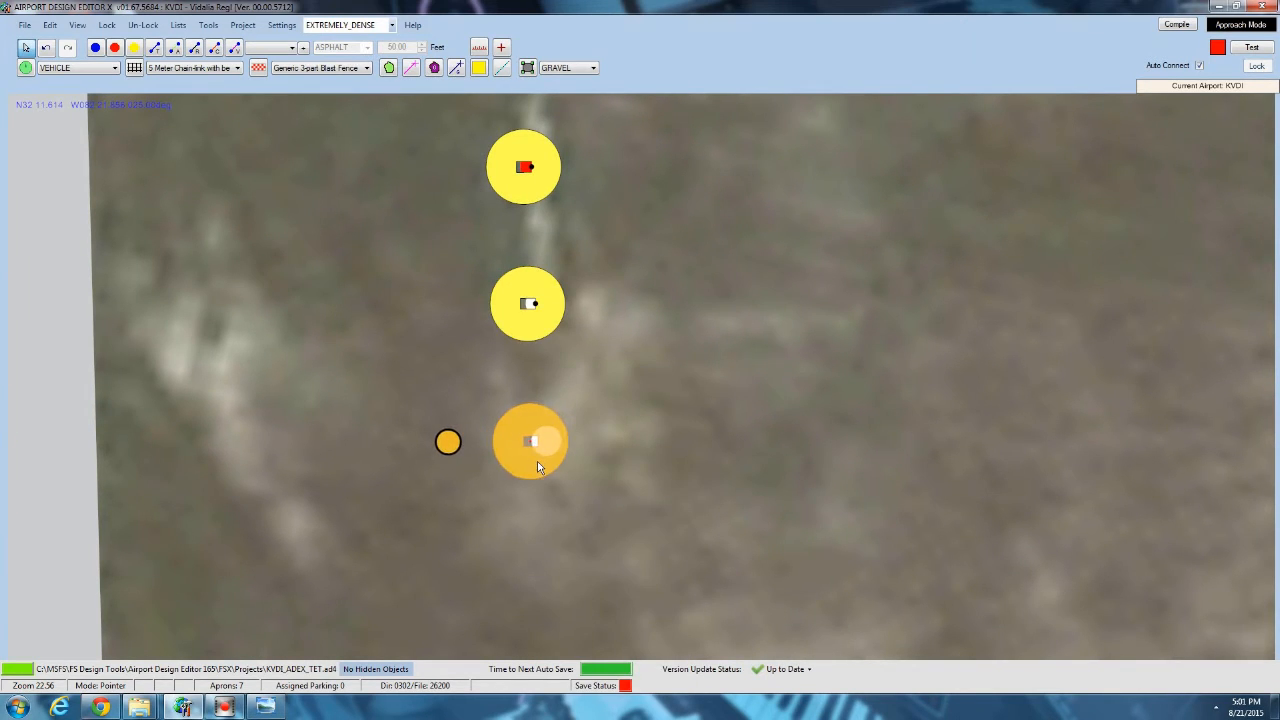
pyautogui.scroll(-1, 549, 385)
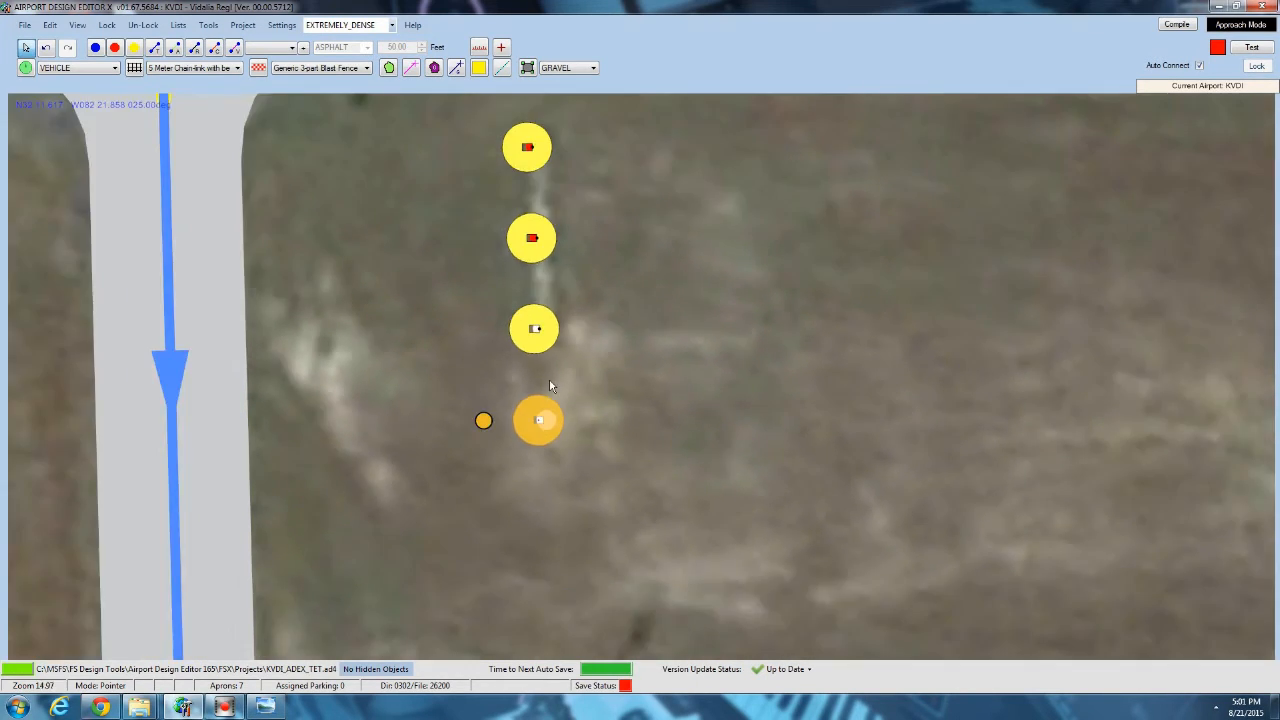
pyautogui.click(454, 186)
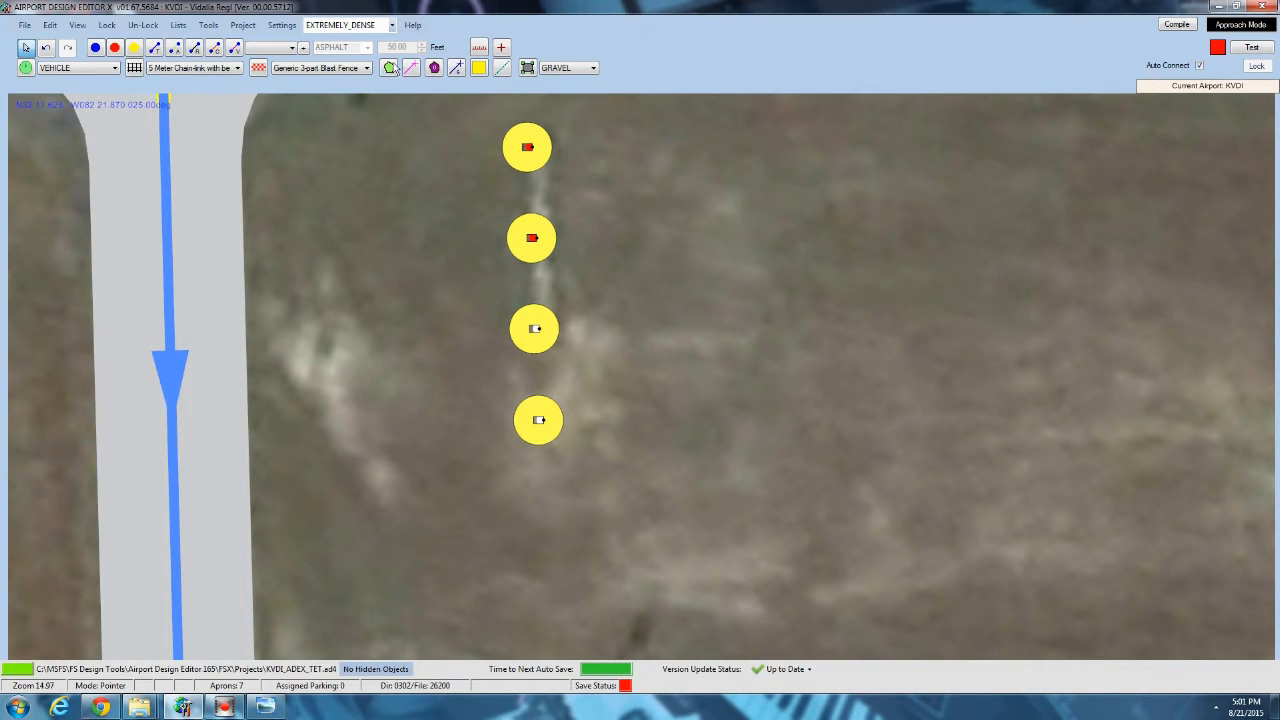
# Draw an edge light line in a bracket shape around one side of the four runway 24 PAPI housings.
pyautogui.click(530, 148)
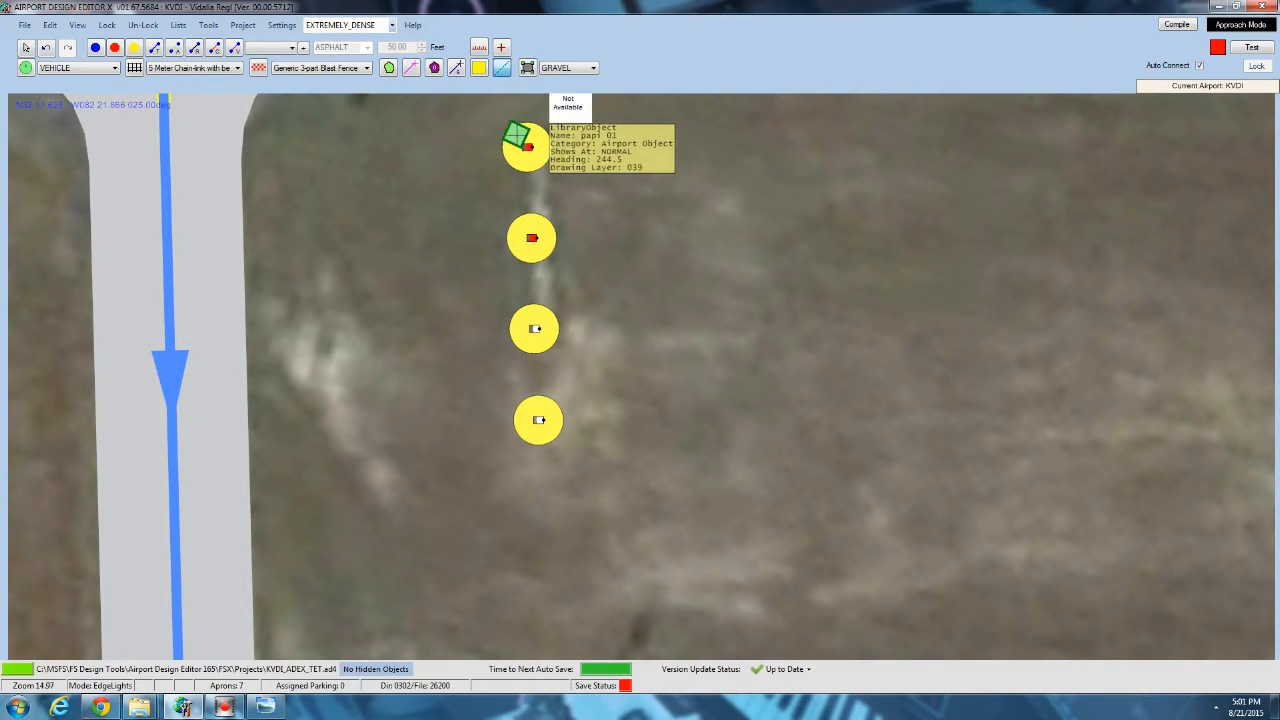
pyautogui.click(527, 428)
pyautogui.doubleClick(523, 430)
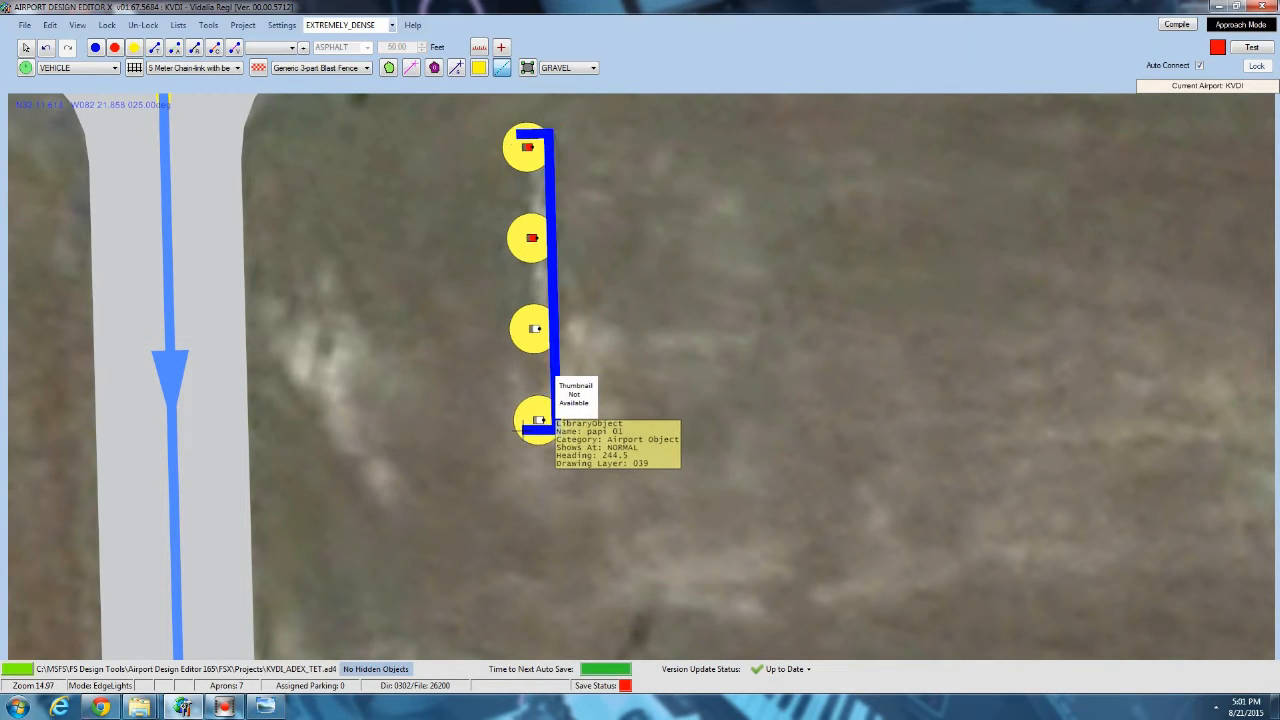
# Delete the bracket-shaped edge light line beside the four runway 24 PAPI housings.
pyautogui.click(549, 180)
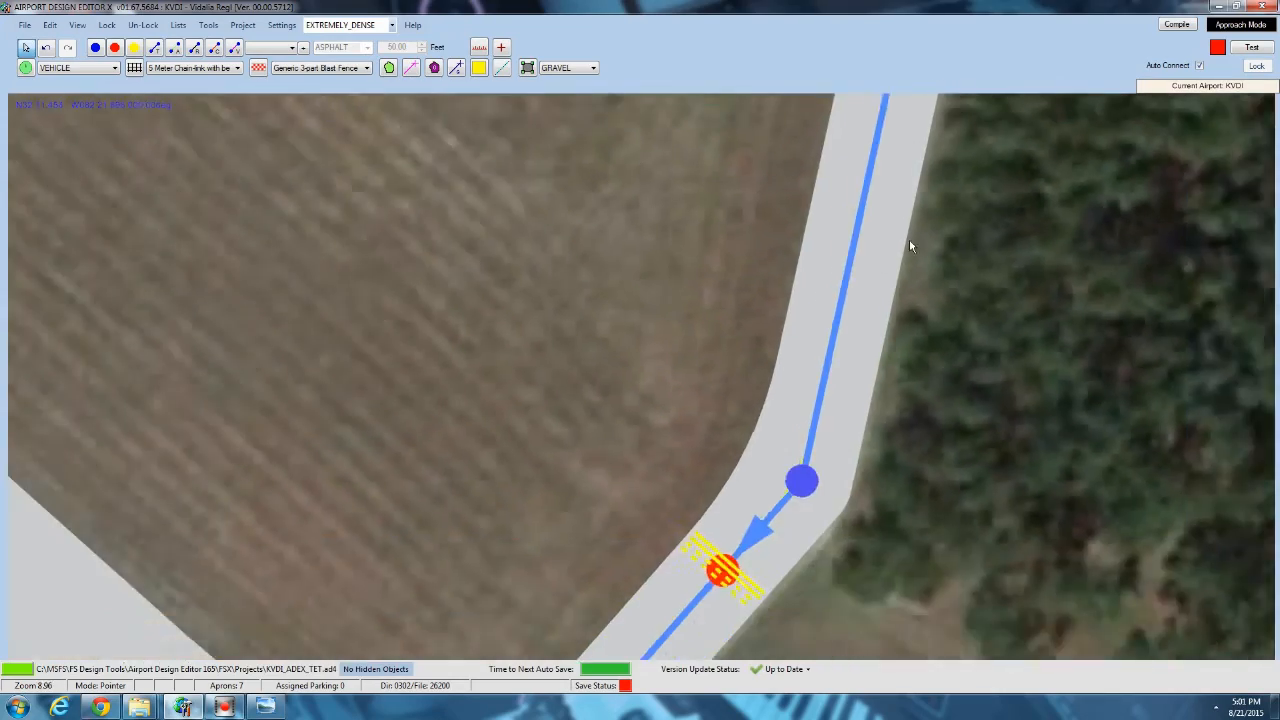
pyautogui.scroll(-5, 778, 273)
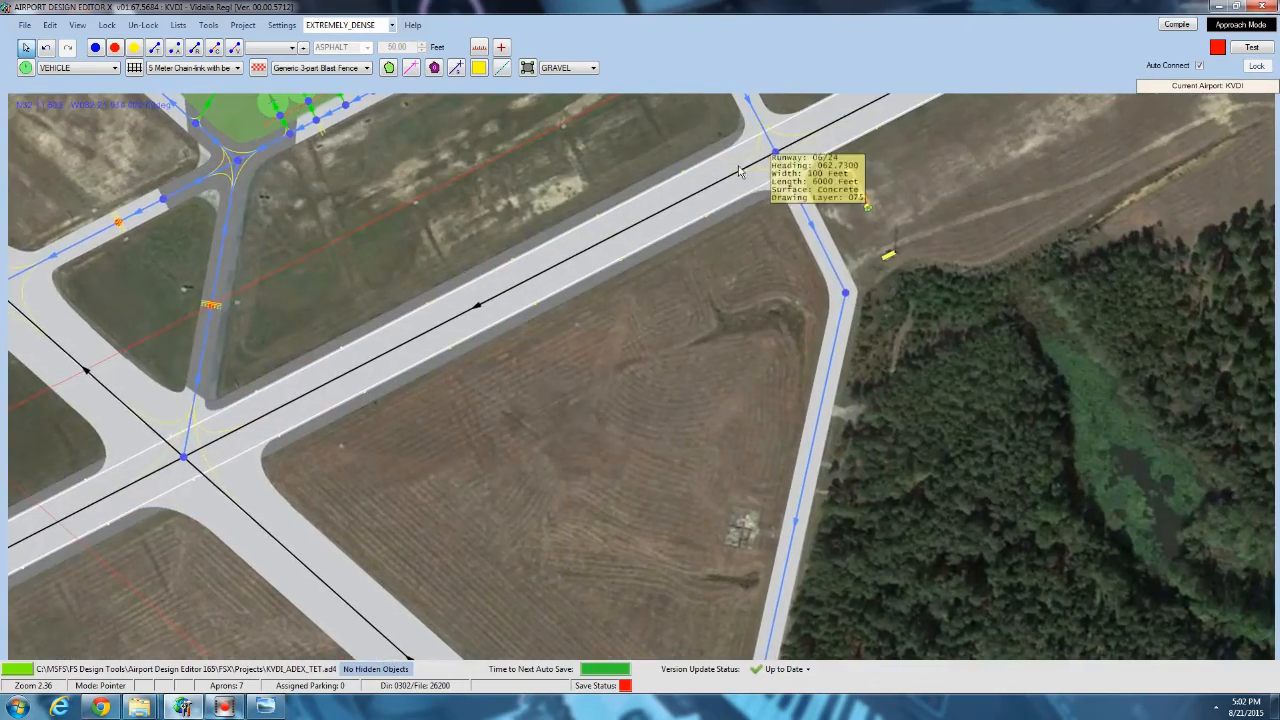
pyautogui.moveTo(739, 171); pyautogui.dragTo(461, 422)
pyautogui.scroll(5, 603, 444)
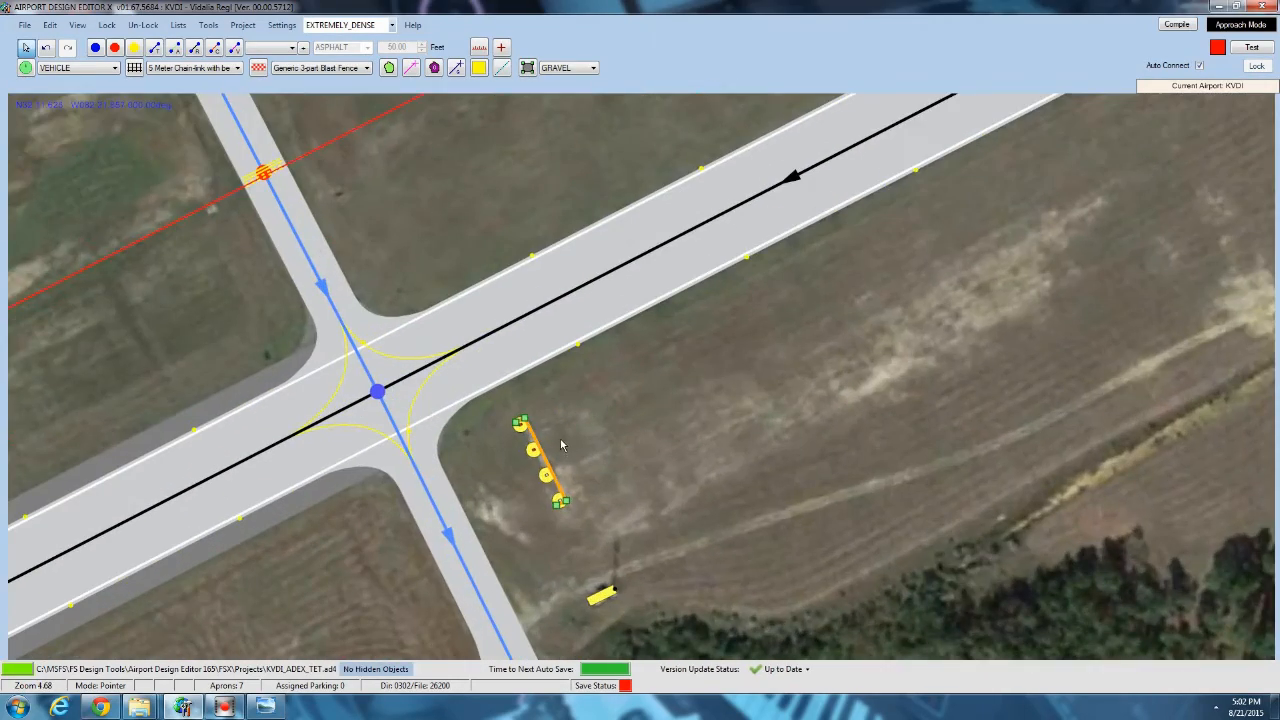
pyautogui.keyDown('ctrl'); pyautogui.scroll(6, 557, 442); pyautogui.keyUp('ctrl')
pyautogui.scroll(5, 538, 430)
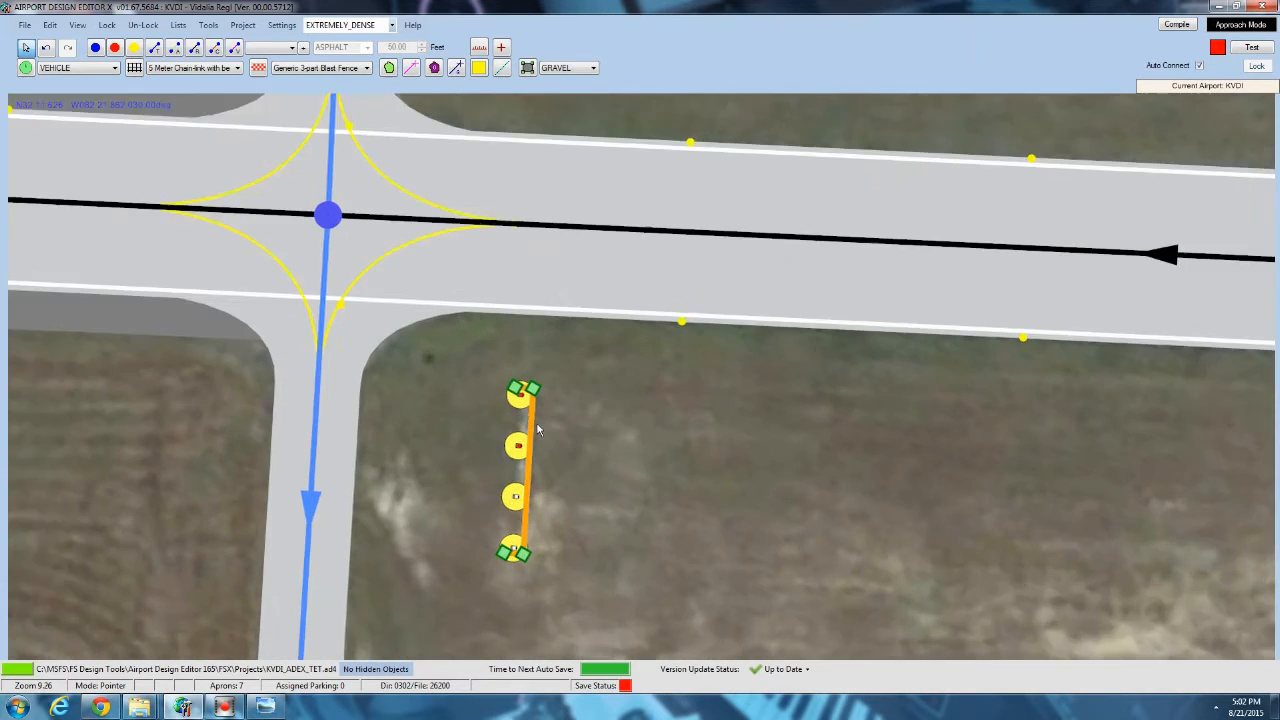
pyautogui.scroll(-1, 535, 429)
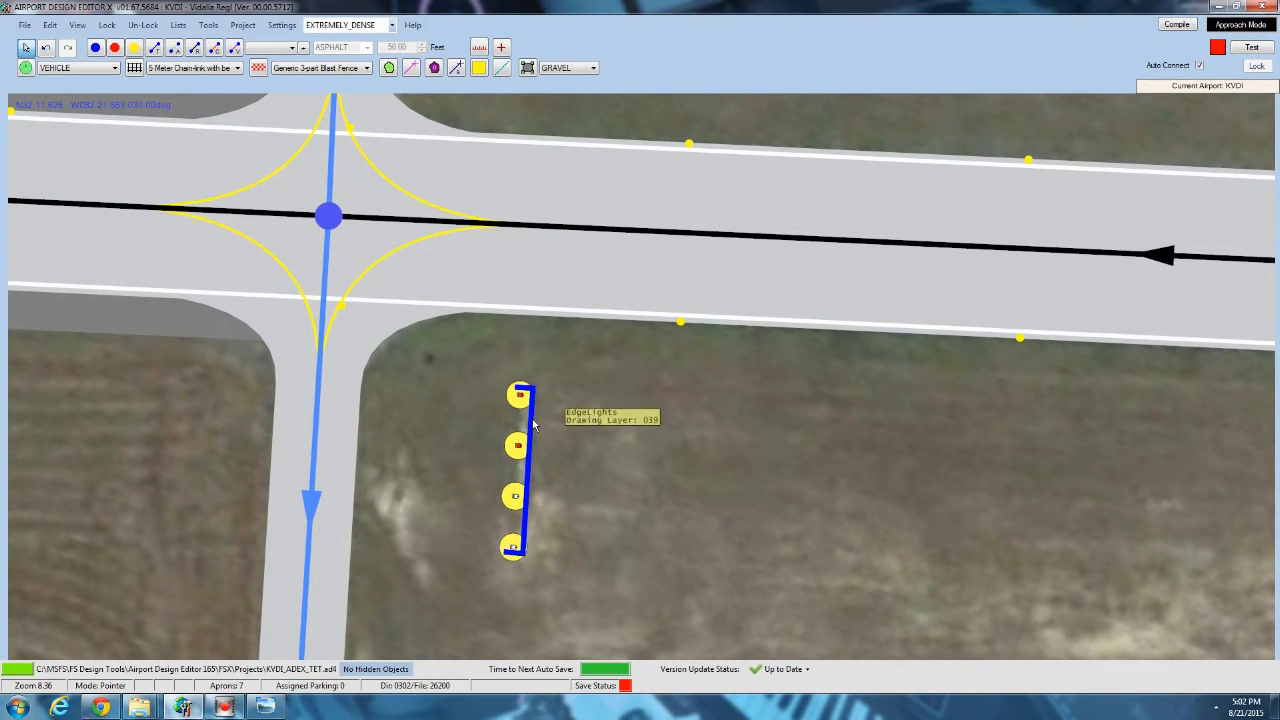
pyautogui.press('Delete')
# Draw a narrow rectangular gravel apron beneath the row of four runway 24 PAPI housings.
pyautogui.moveTo(549, 420); pyautogui.dragTo(596, 359)
pyautogui.scroll(6, 596, 359)
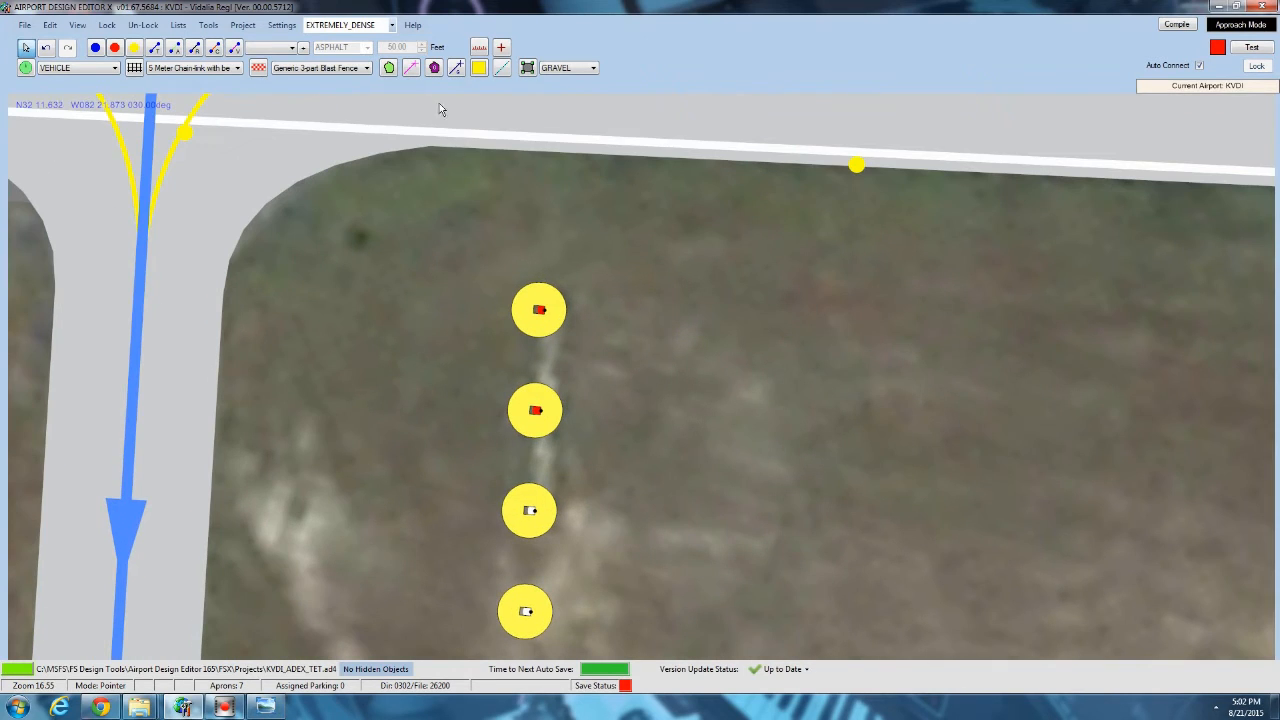
pyautogui.click(518, 290)
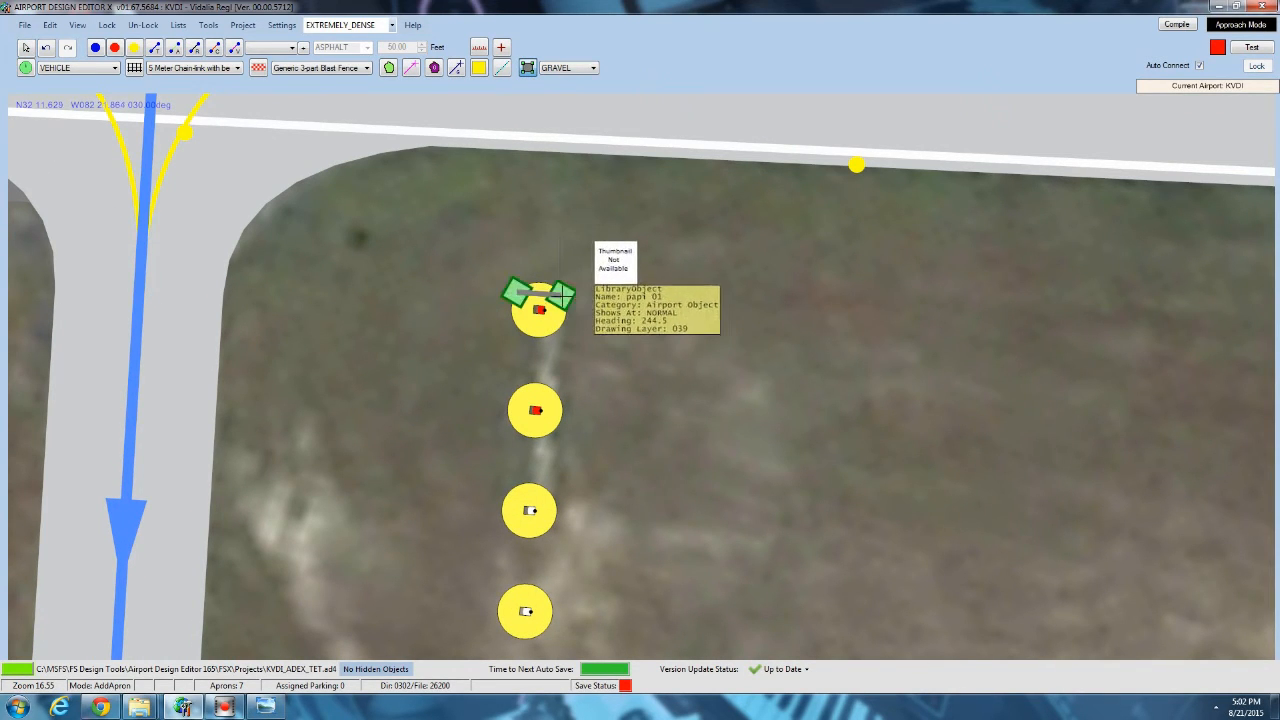
pyautogui.moveTo(564, 579); pyautogui.dragTo(560, 358)
pyautogui.click(544, 409)
pyautogui.click(499, 407)
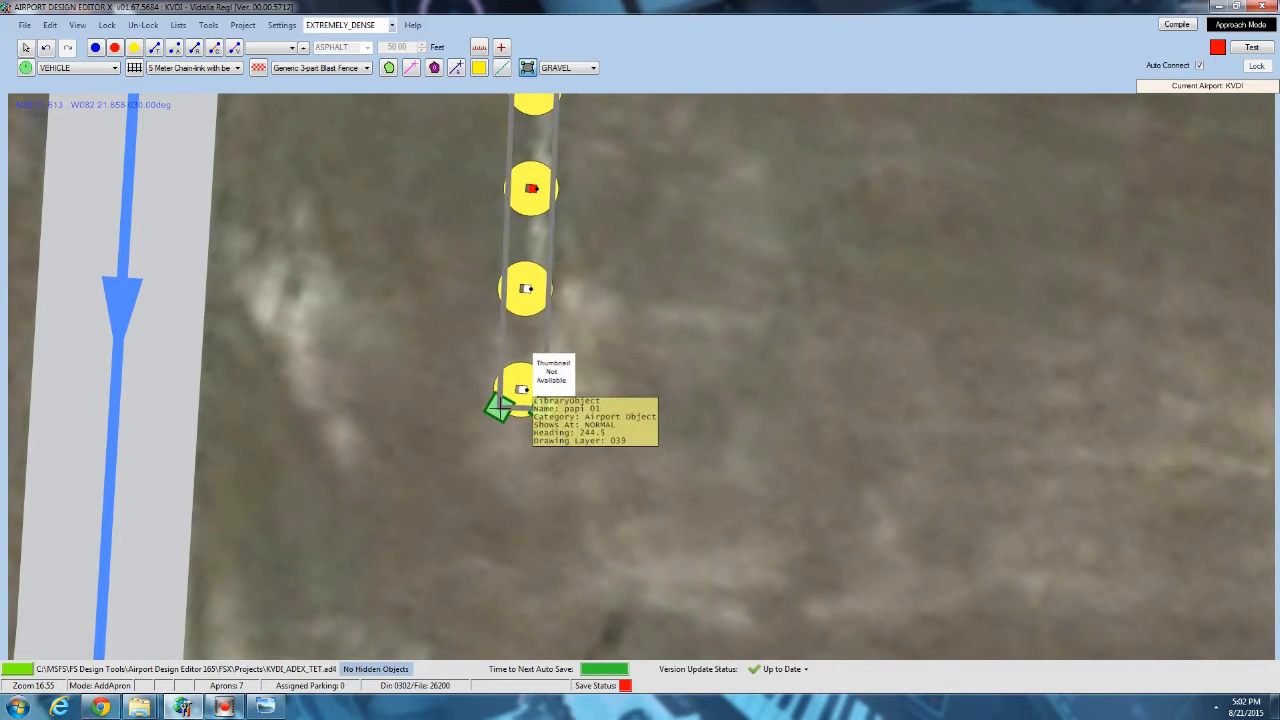
pyautogui.rightClick(500, 408)
pyautogui.moveTo(602, 412); pyautogui.dragTo(560, 495)
pyautogui.scroll(-3, 560, 495)
pyautogui.scroll(-1, 301, 92)
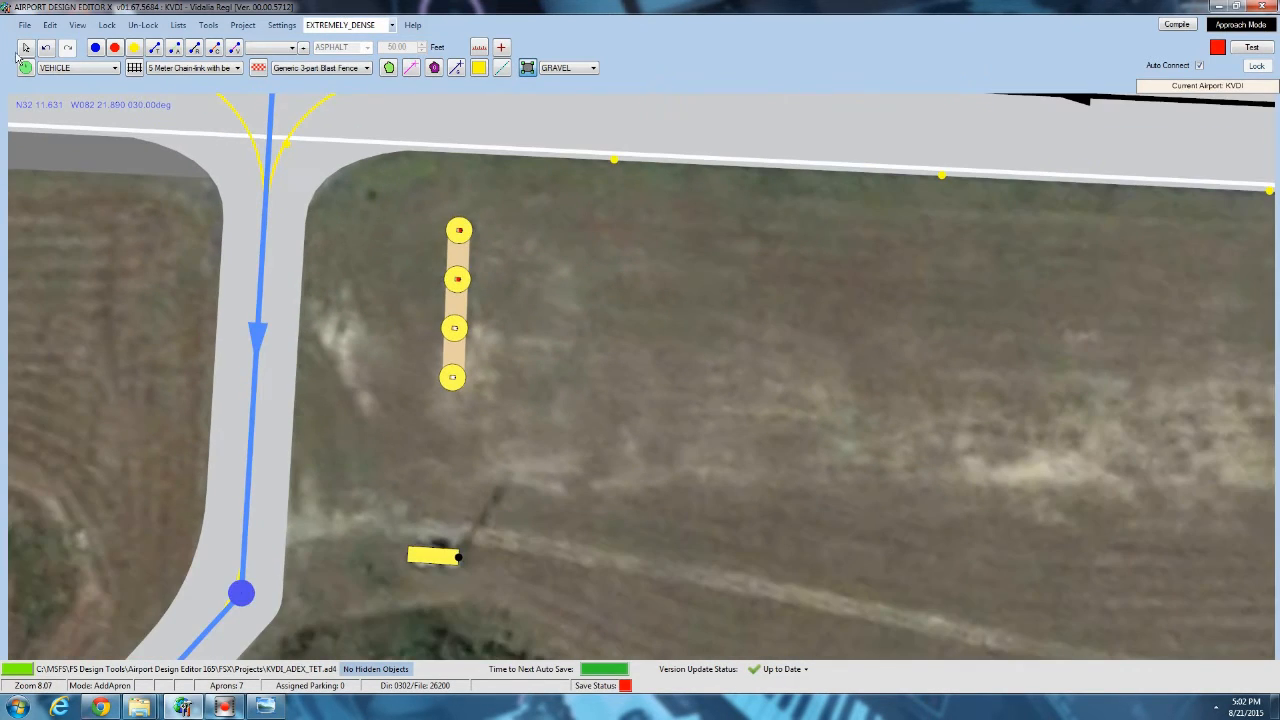
# Check the edge light settings of the concrete parallel taxiway link in front of the row of hangars.
pyautogui.moveTo(385, 165); pyautogui.dragTo(388, 412)
pyautogui.scroll(-7, 418, 345)
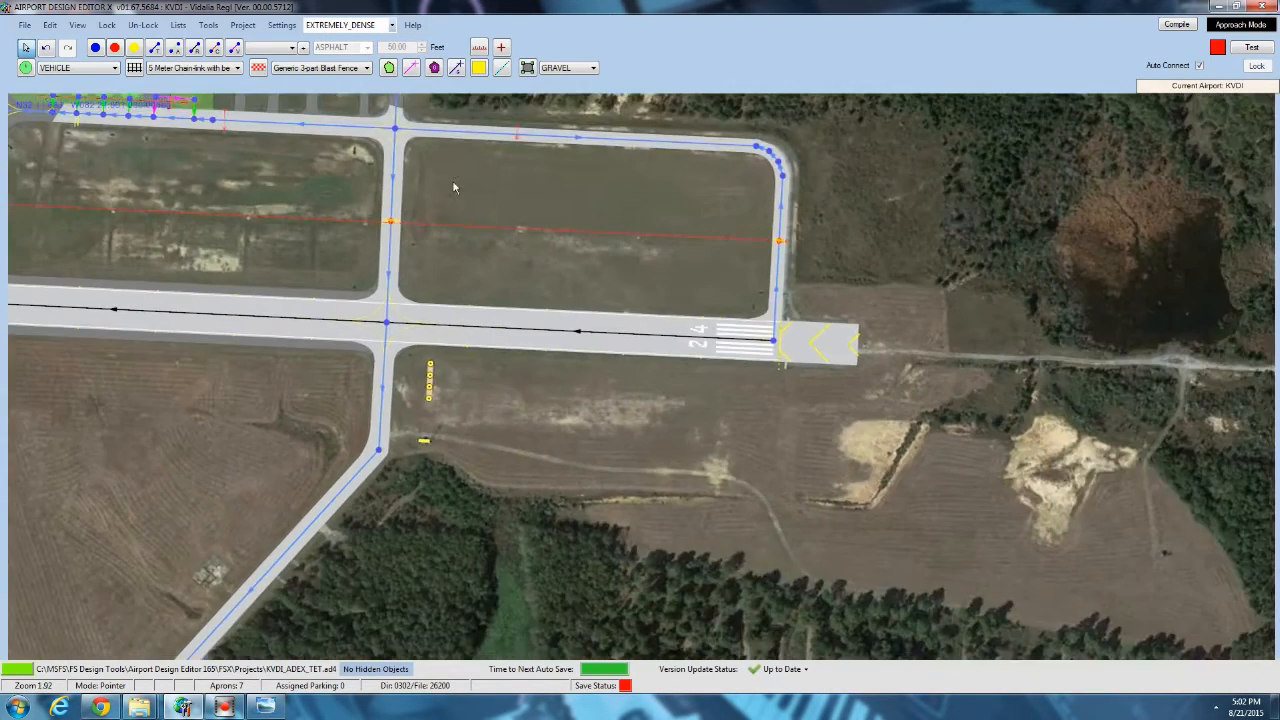
pyautogui.moveTo(467, 215); pyautogui.dragTo(535, 423)
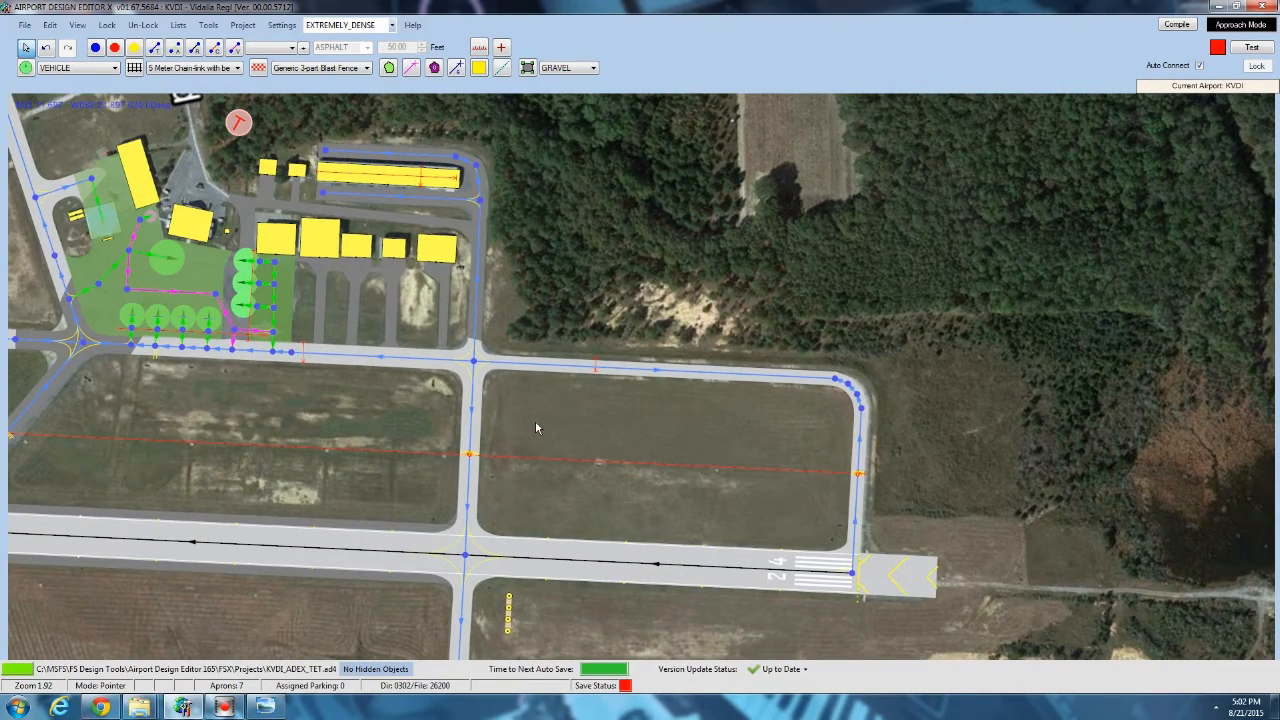
pyautogui.scroll(2, 370, 371)
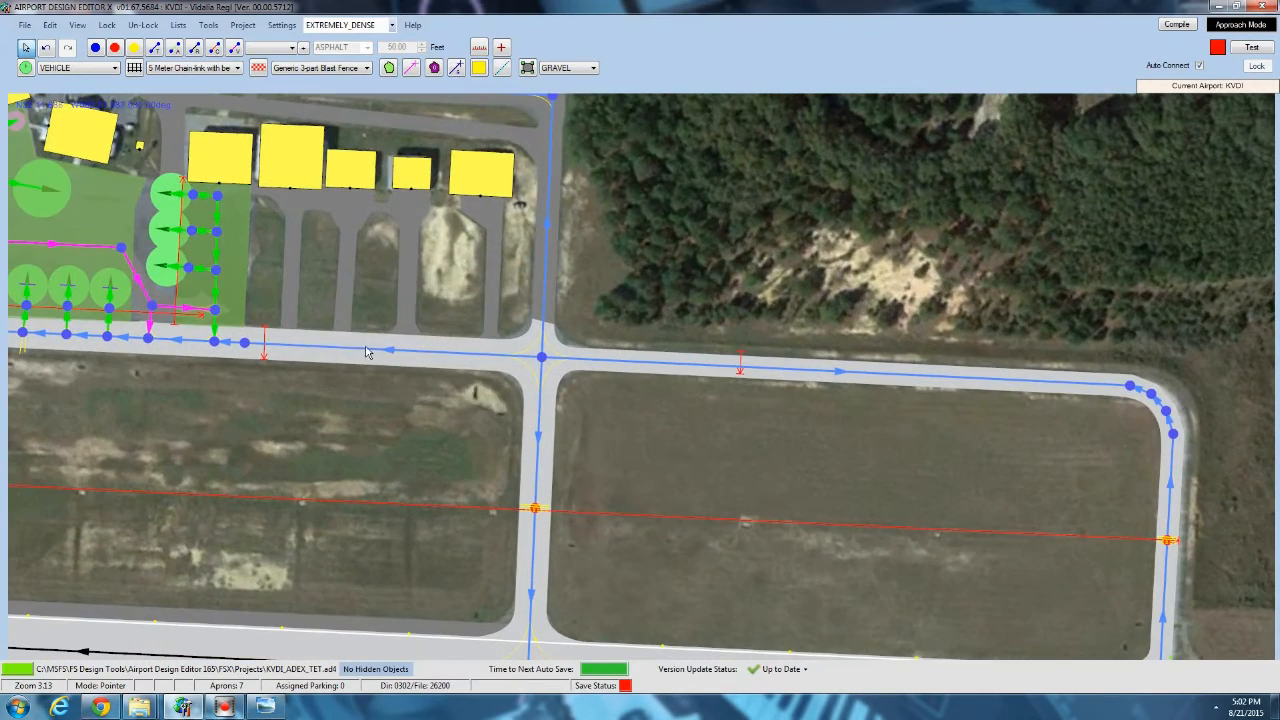
pyautogui.doubleClick(368, 351)
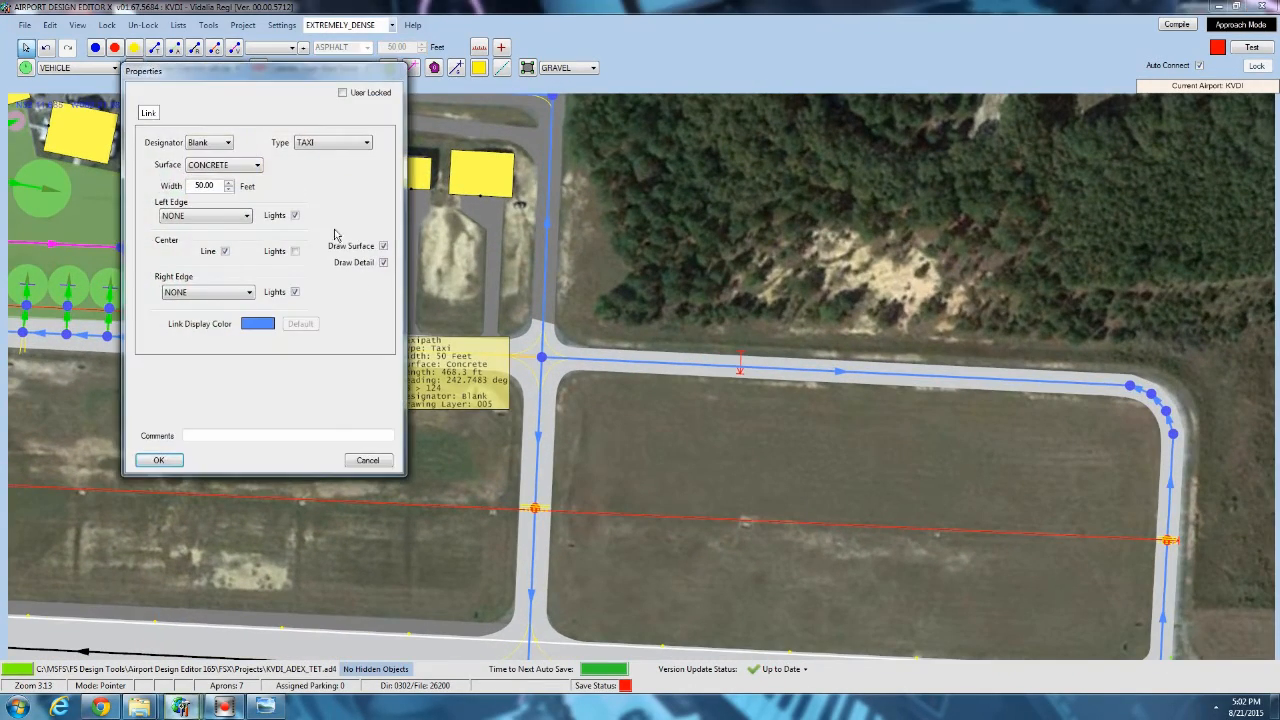
pyautogui.click(376, 464)
# Check the edge light settings of the short concrete taxi link leading onto the apron beside the fuel parking spot.
pyautogui.moveTo(405, 460); pyautogui.dragTo(688, 518)
pyautogui.scroll(4, 608, 487)
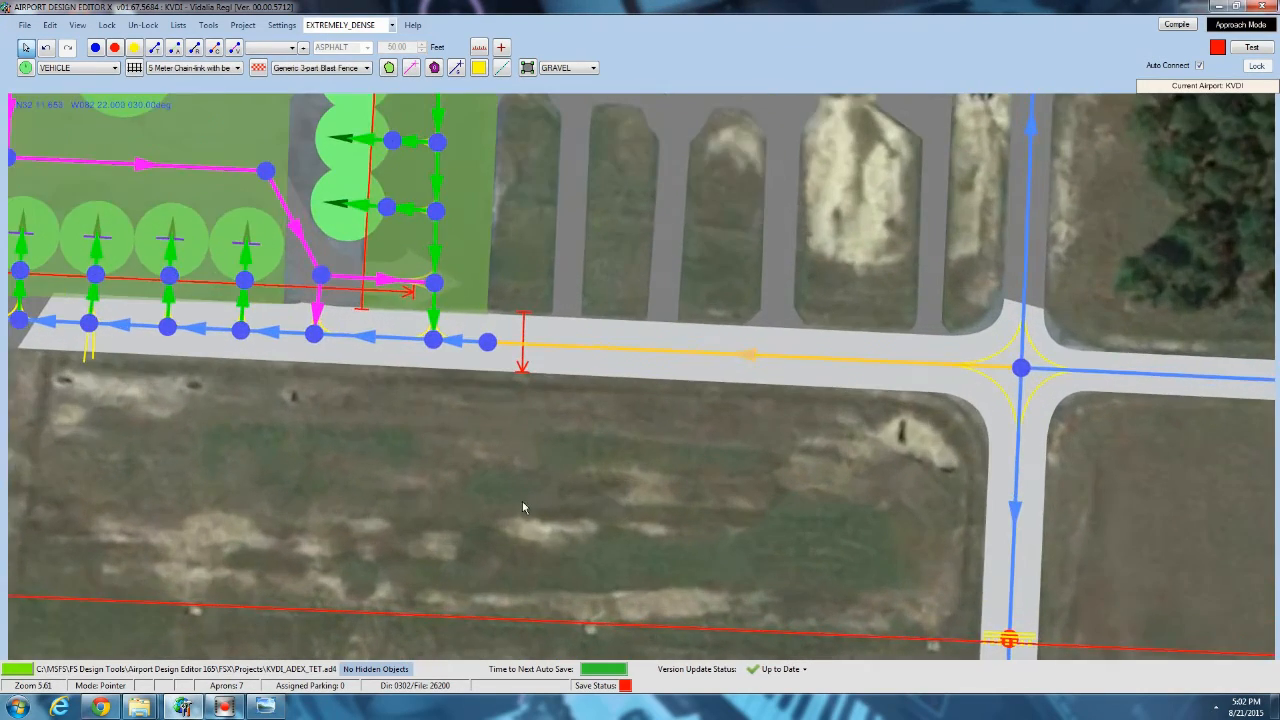
pyautogui.moveTo(523, 503); pyautogui.dragTo(921, 620)
pyautogui.moveTo(480, 288); pyautogui.dragTo(486, 552)
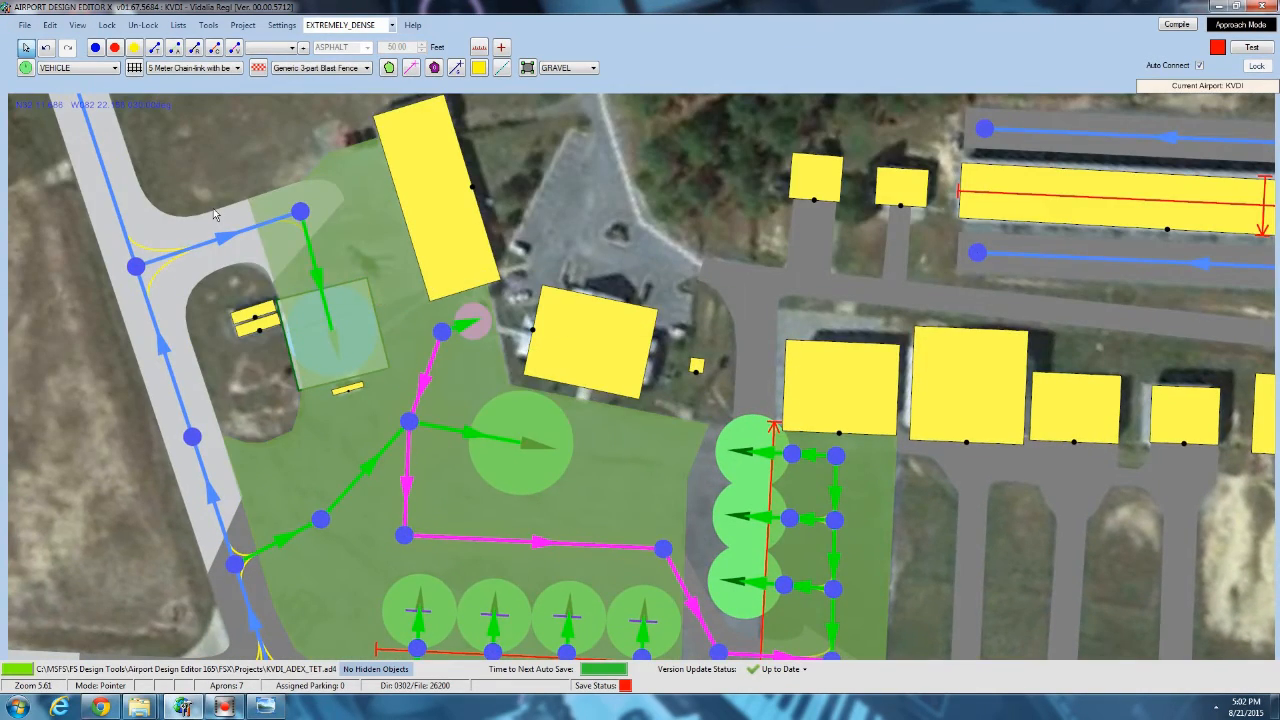
pyautogui.moveTo(556, 430); pyautogui.dragTo(541, 296)
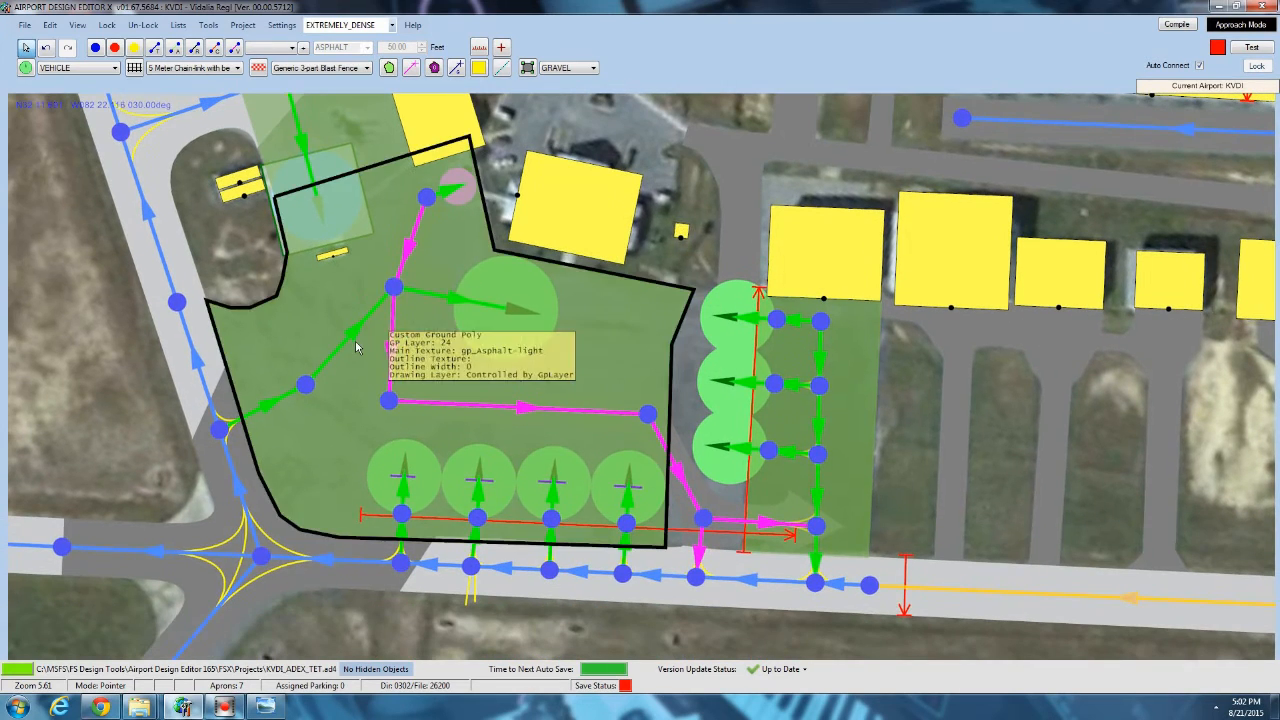
pyautogui.doubleClick(308, 172)
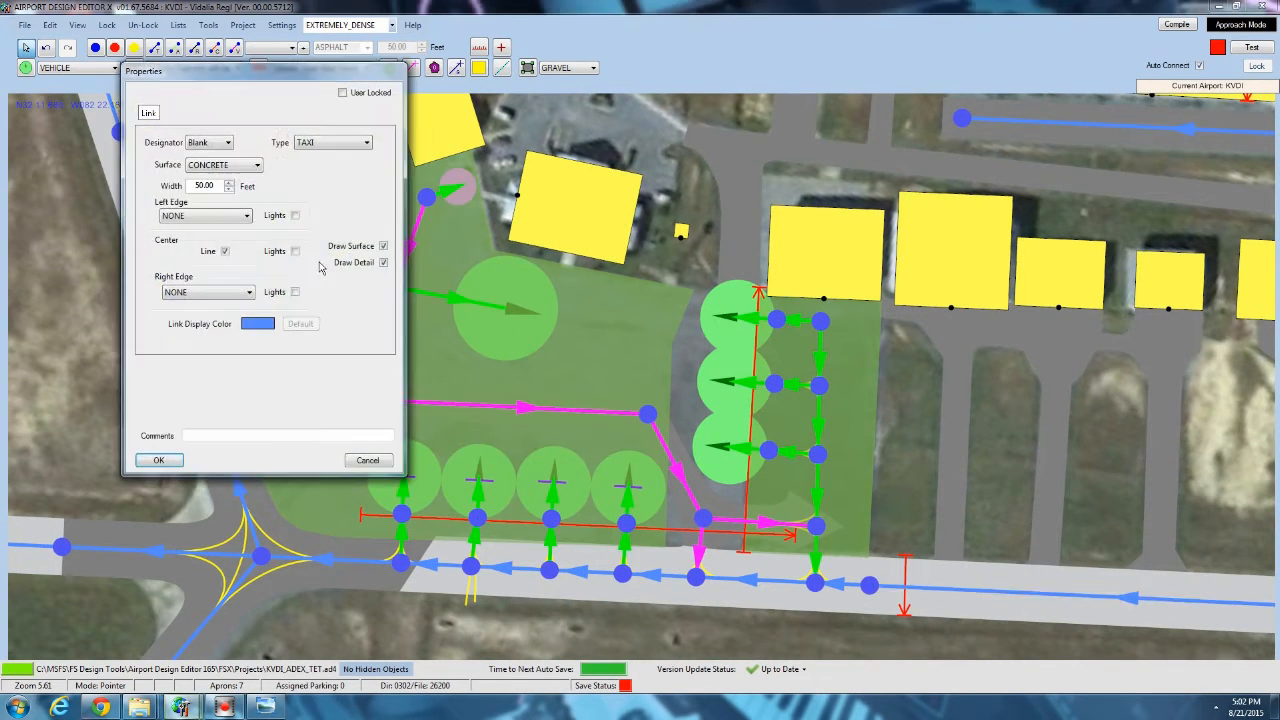
pyautogui.click(159, 461)
# Start an edge light line along the apron edge around the unpaved island beside the fuel parking spot.
pyautogui.scroll(3, 250, 402)
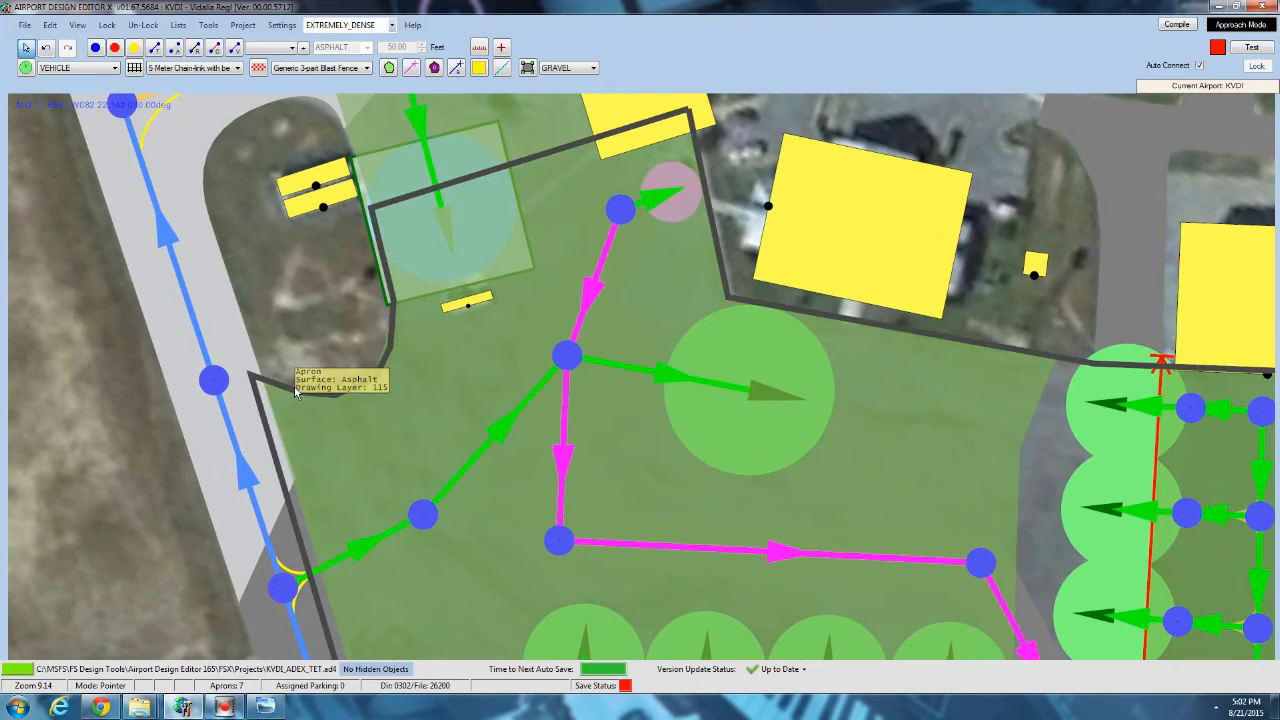
pyautogui.moveTo(370, 346); pyautogui.dragTo(373, 442)
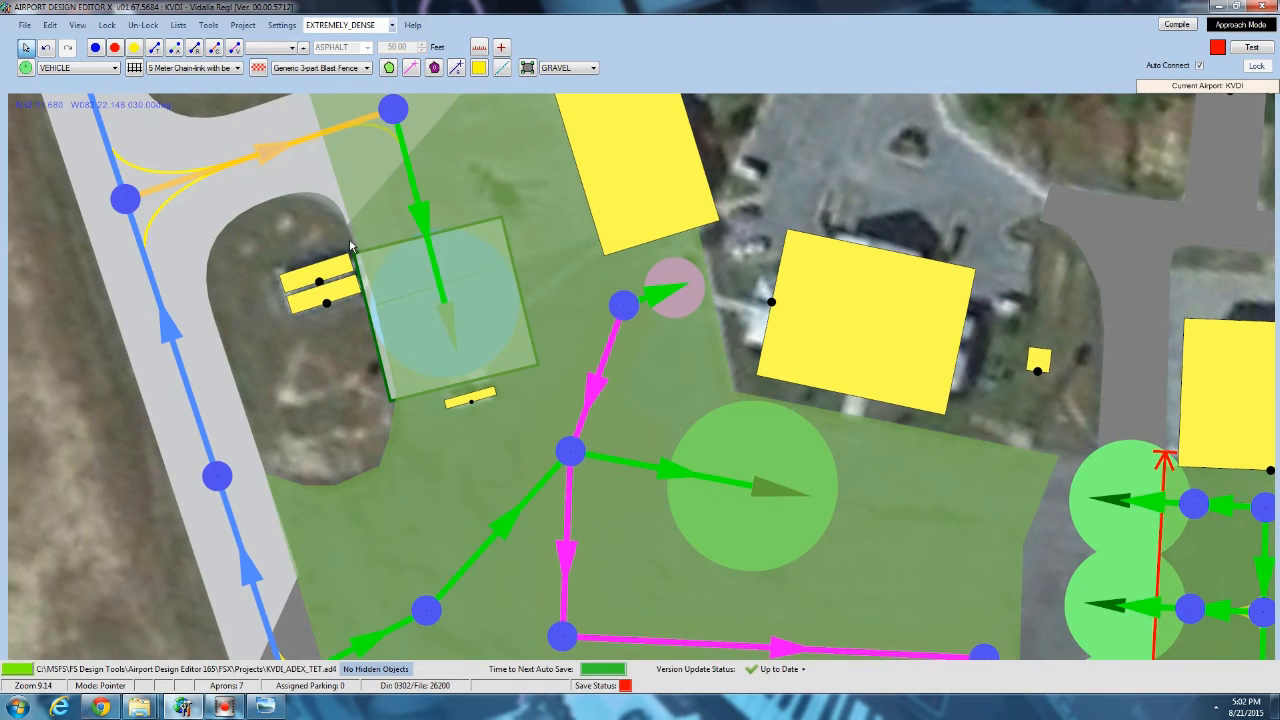
pyautogui.click(501, 67)
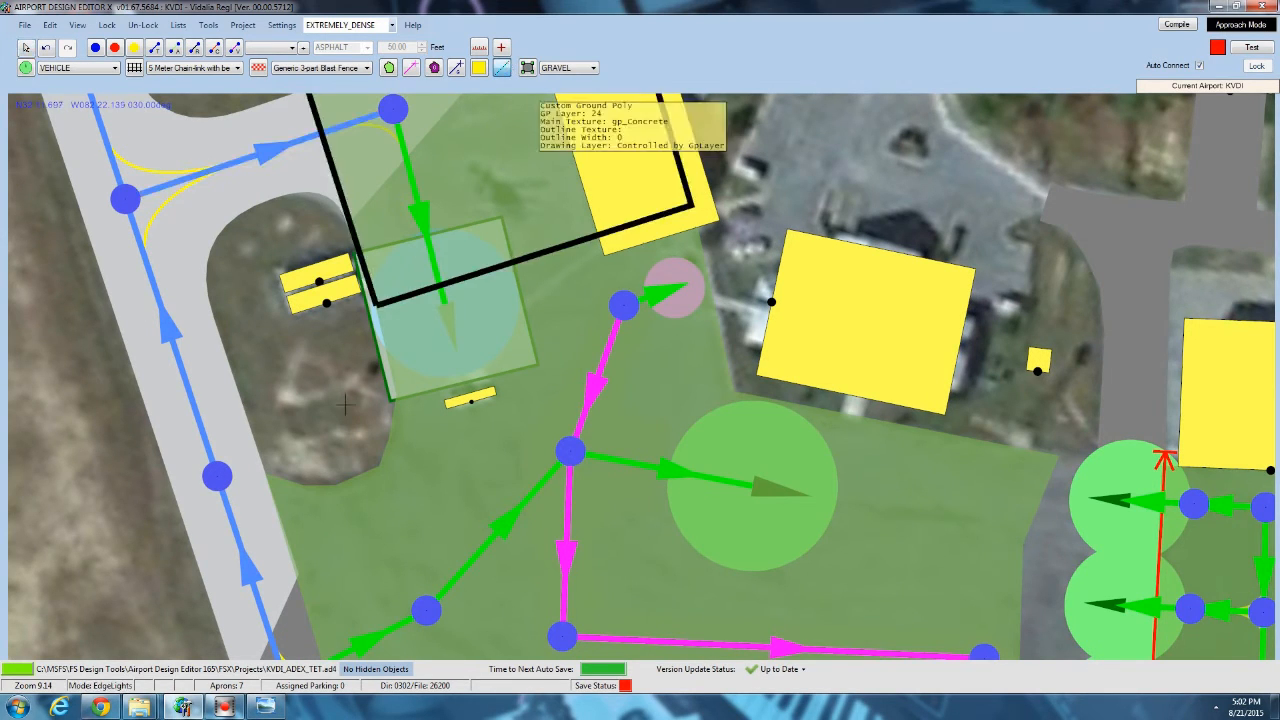
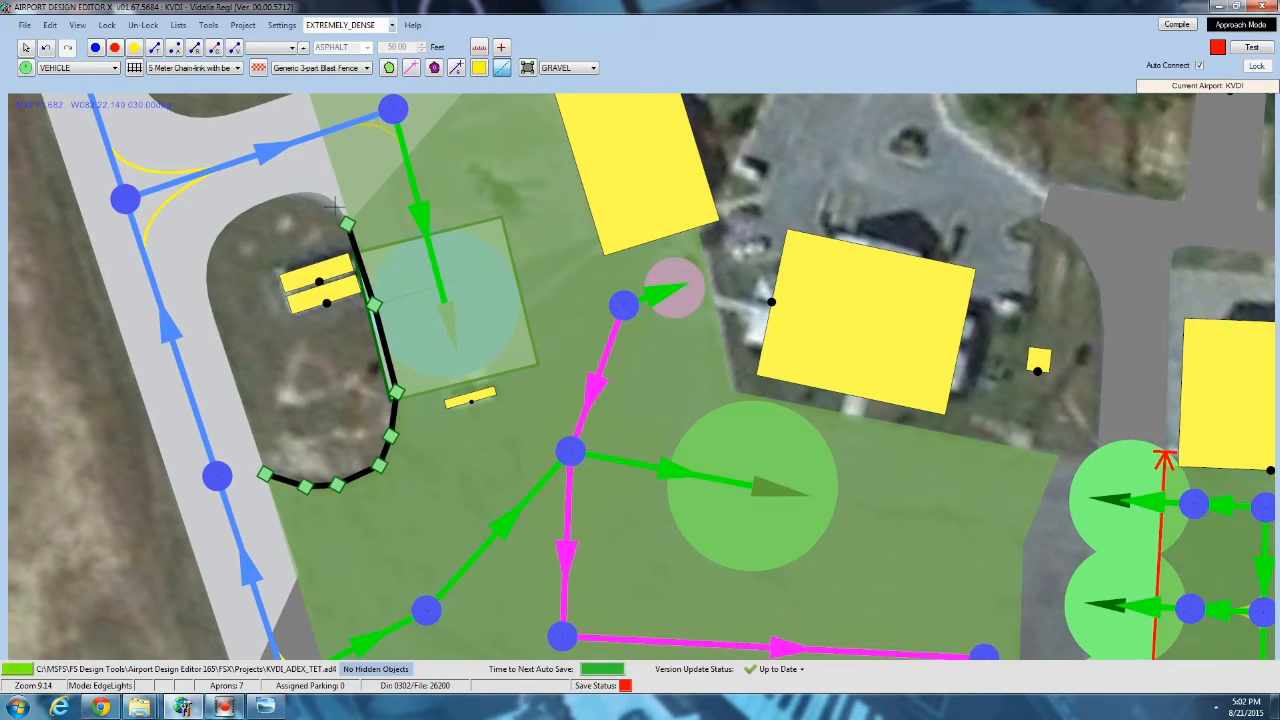
# Finish the edge light line around the unpaved island and bring its stray last point back onto the apron edge.
pyautogui.rightClick(319, 215)
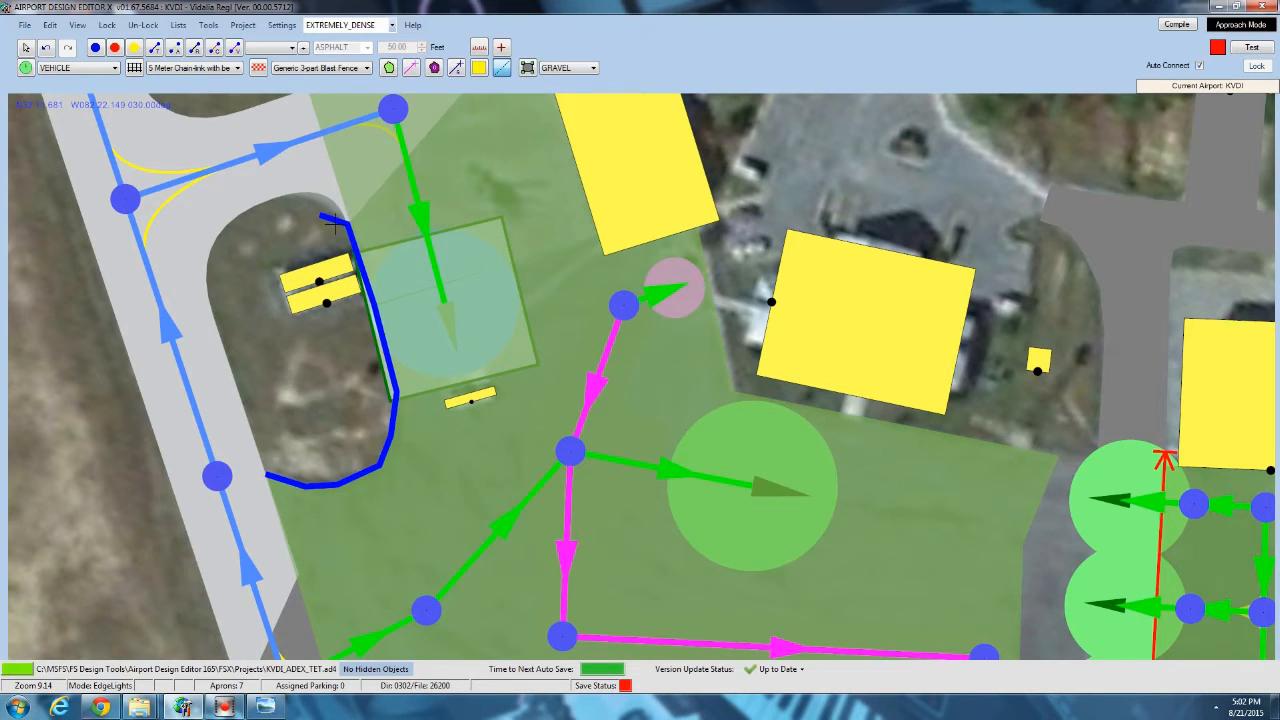
pyautogui.click(27, 48)
pyautogui.click(342, 223)
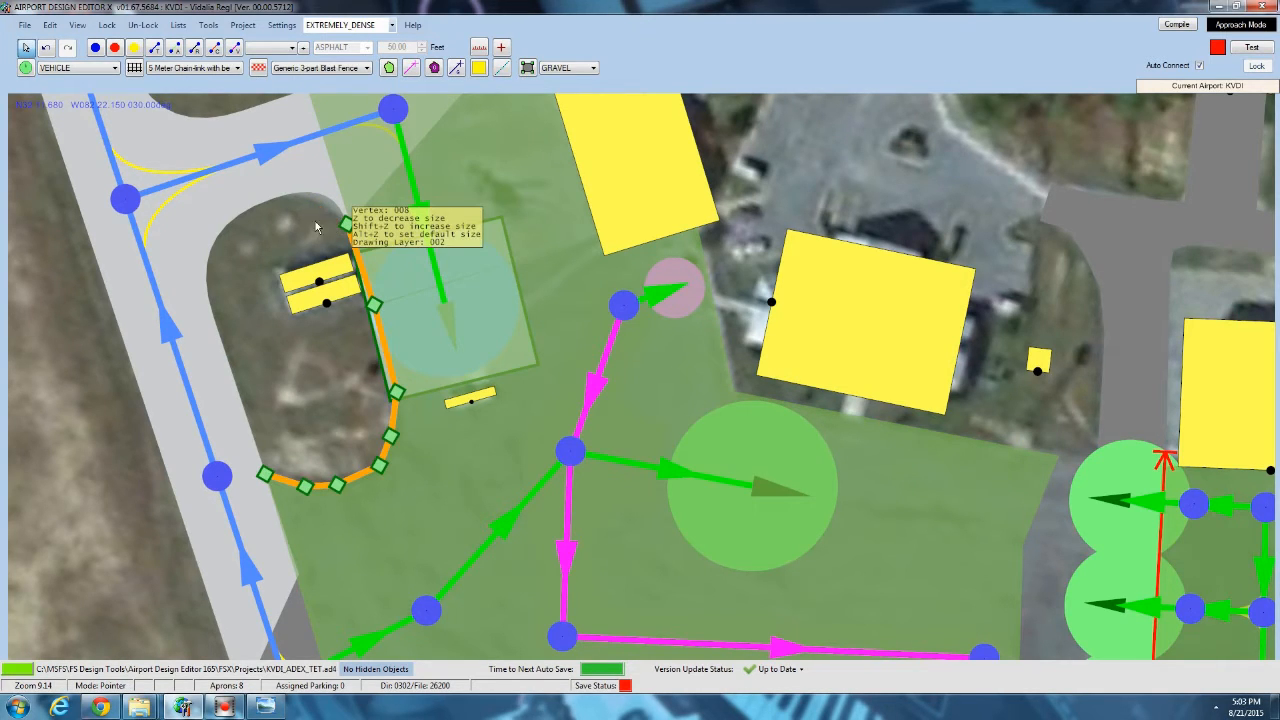
# Check the separation, brightness and color properties of the edge light line around the island.
pyautogui.moveTo(293, 374); pyautogui.dragTo(277, 281)
pyautogui.click(299, 304)
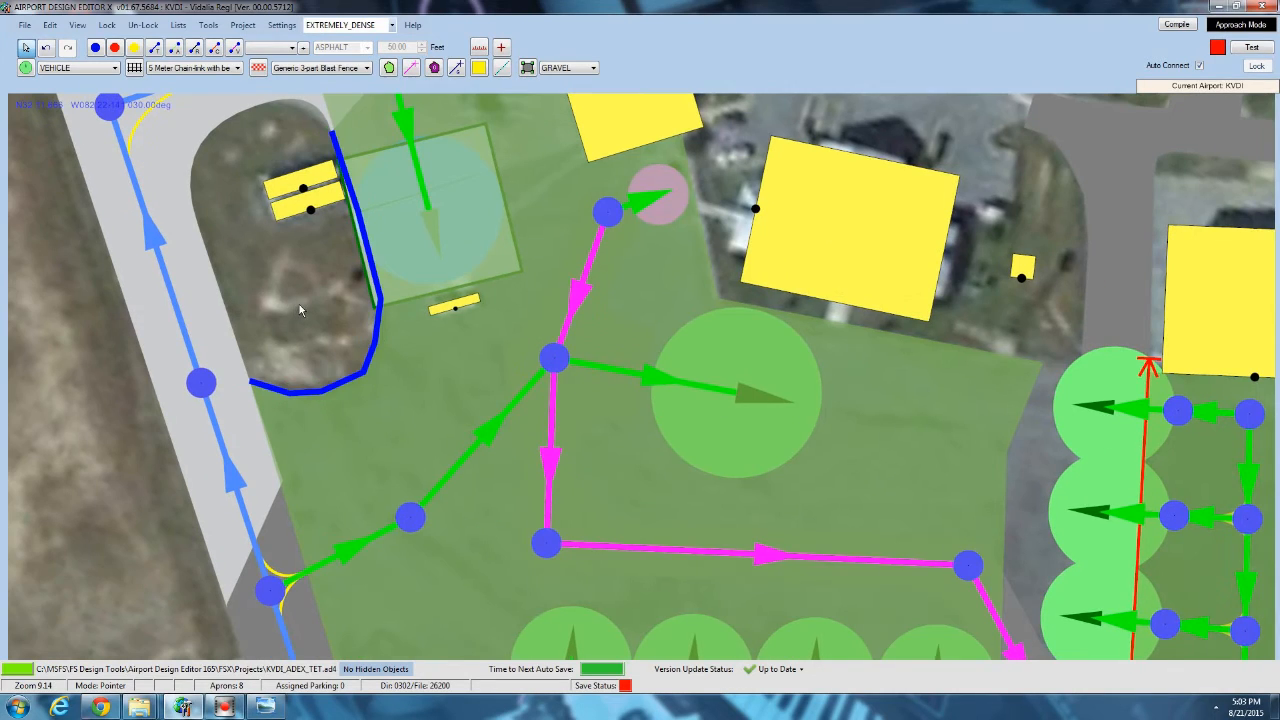
pyautogui.doubleClick(316, 382)
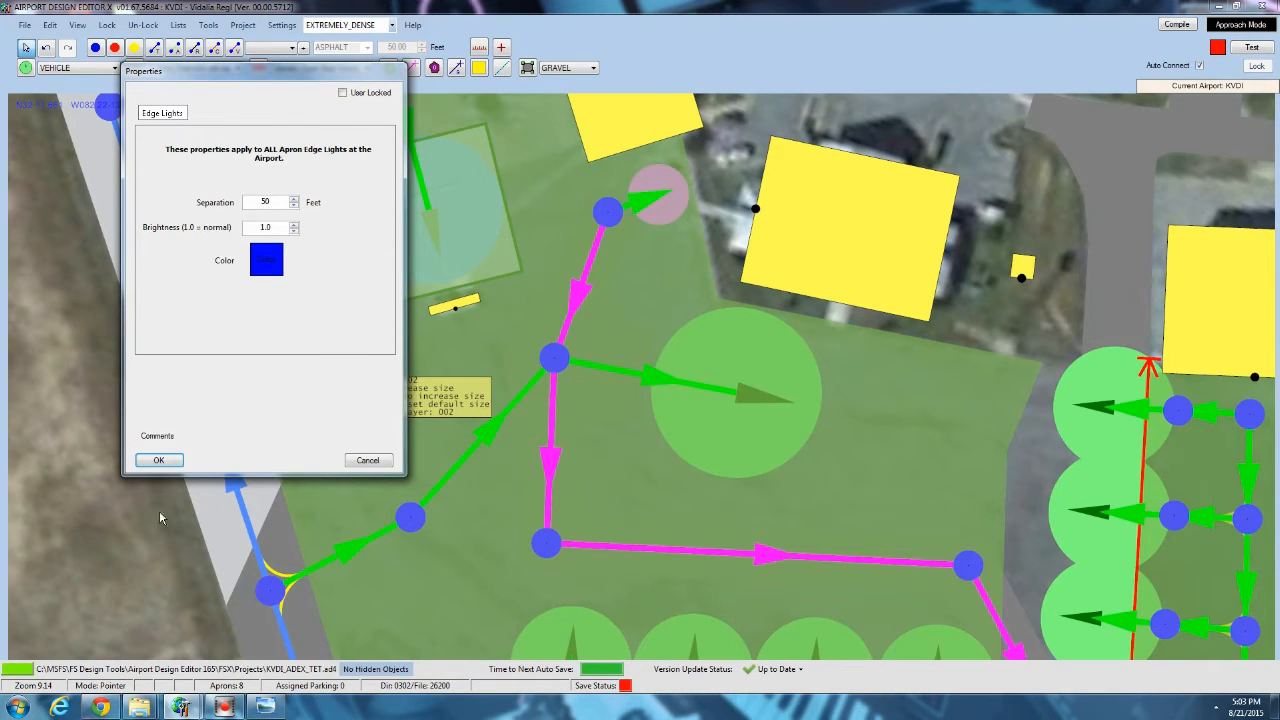
pyautogui.click(160, 460)
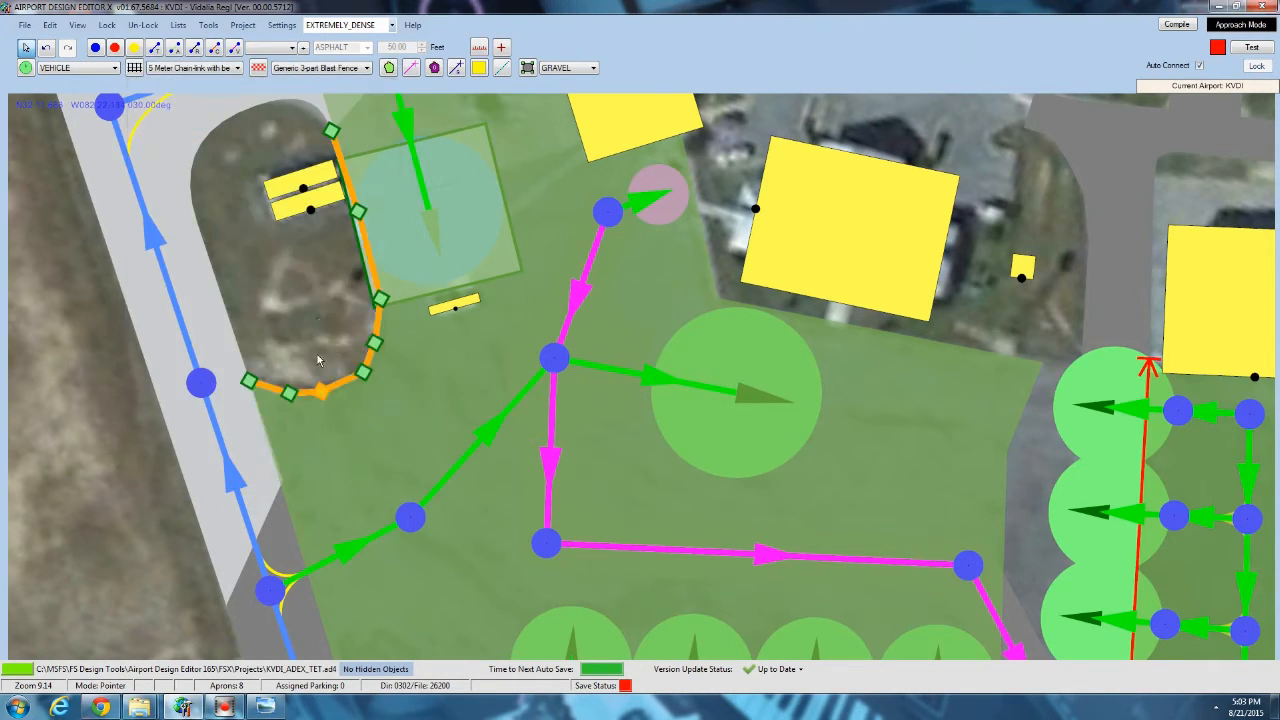
# Preview the edge lights around the island with night lighting, then return to the daytime display.
pyautogui.click(77, 24)
pyautogui.click(110, 306)
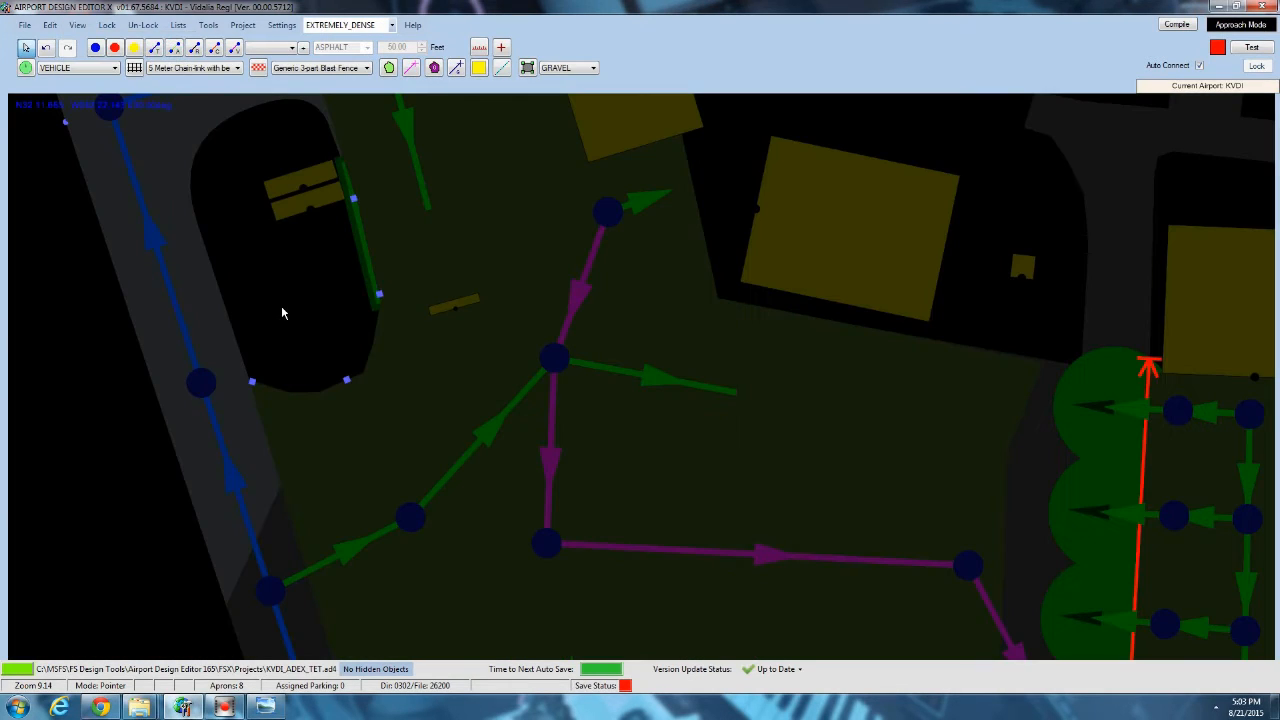
pyautogui.scroll(-2, 371, 371)
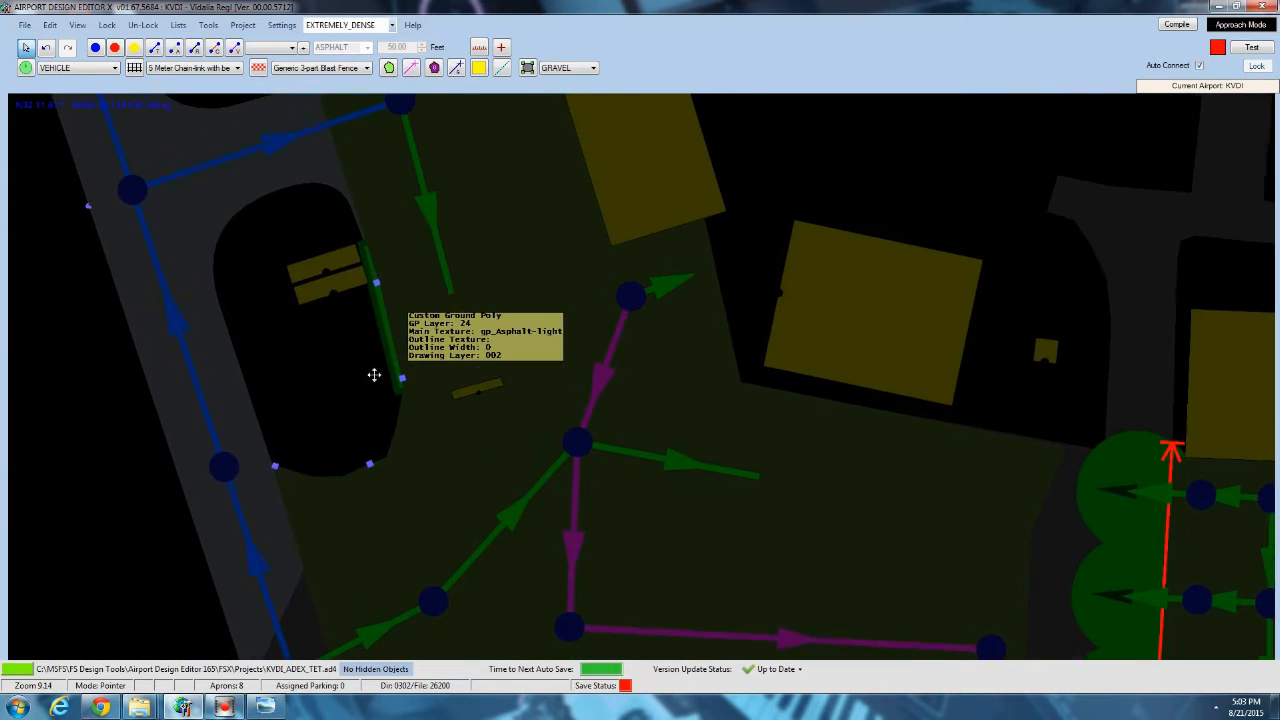
pyautogui.moveTo(362, 360); pyautogui.dragTo(340, 236)
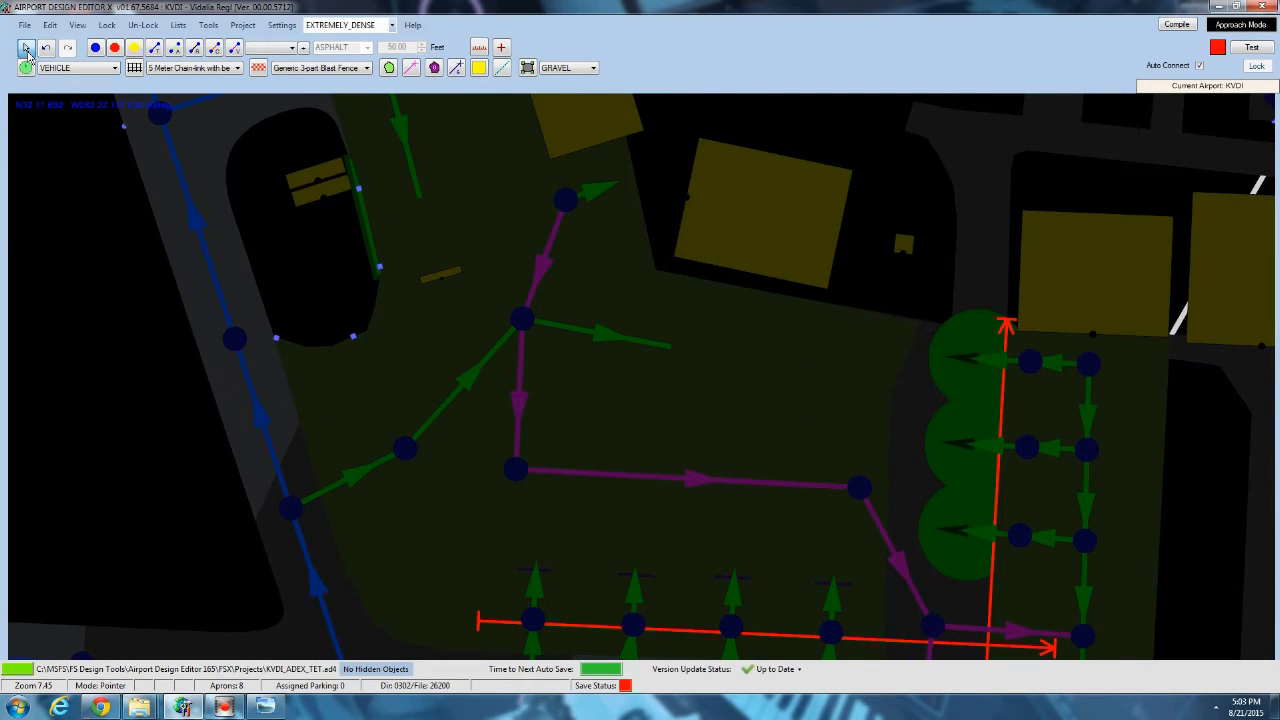
pyautogui.click(77, 24)
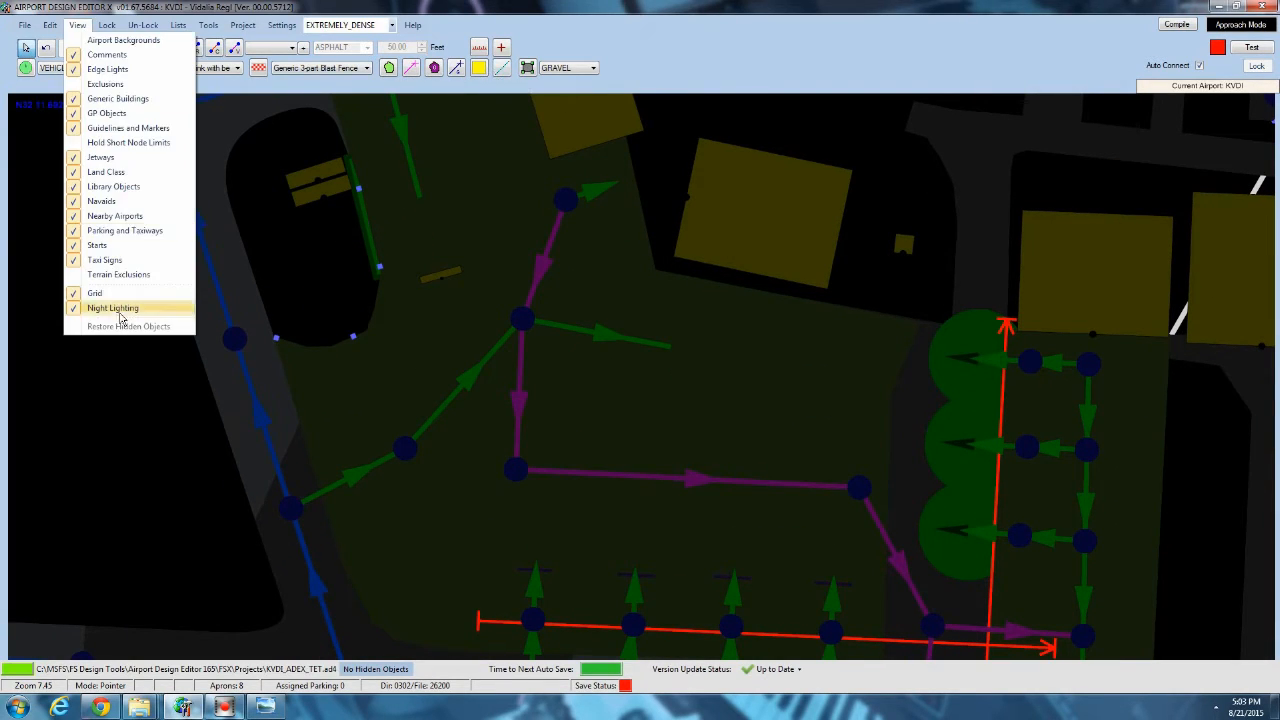
pyautogui.click(114, 310)
# Draw a straight edge light line along the apron's eastern edge, from the hangars down to the concrete parallel taxiway.
pyautogui.moveTo(350, 349); pyautogui.dragTo(183, 209)
pyautogui.moveTo(784, 367); pyautogui.dragTo(530, 297)
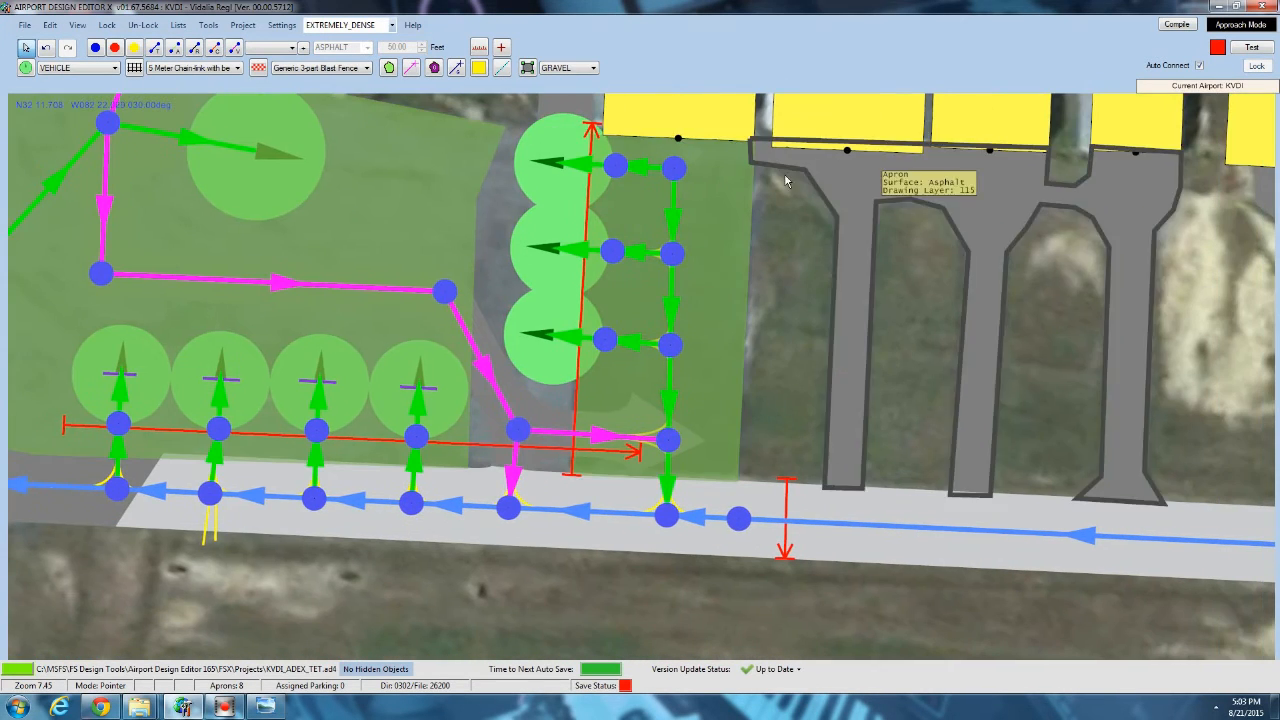
pyautogui.click(505, 68)
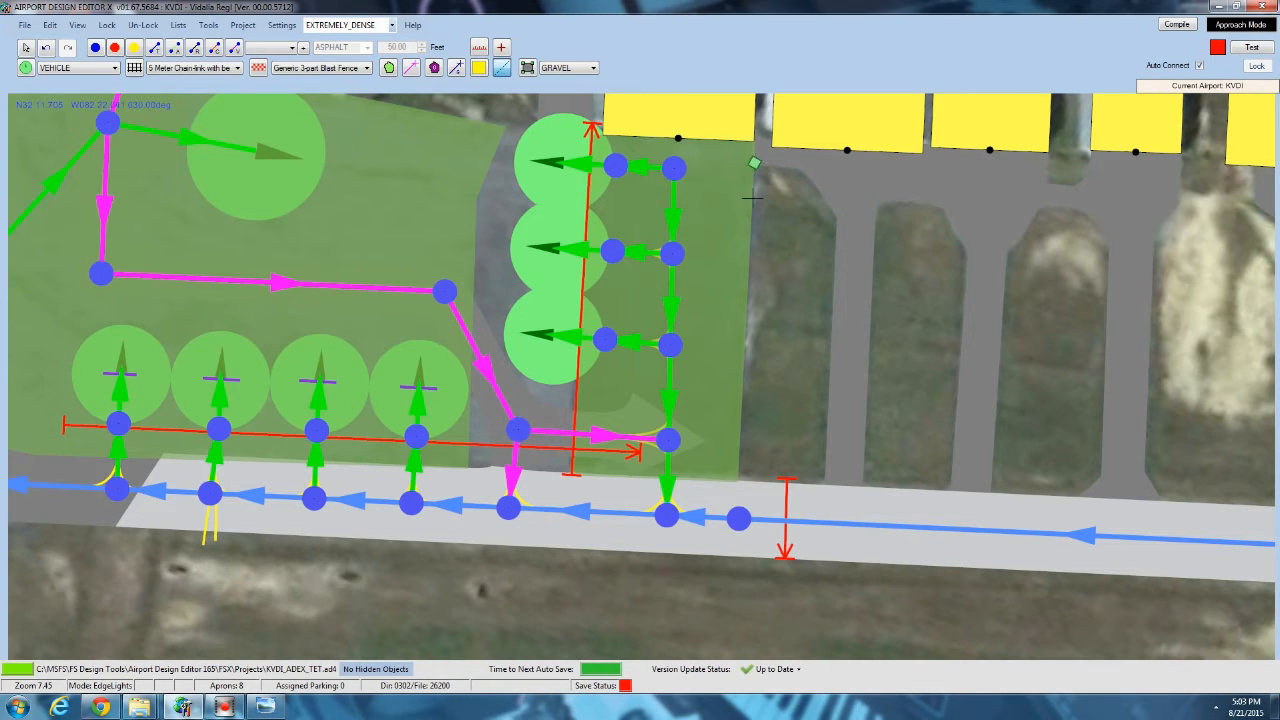
pyautogui.click(738, 478)
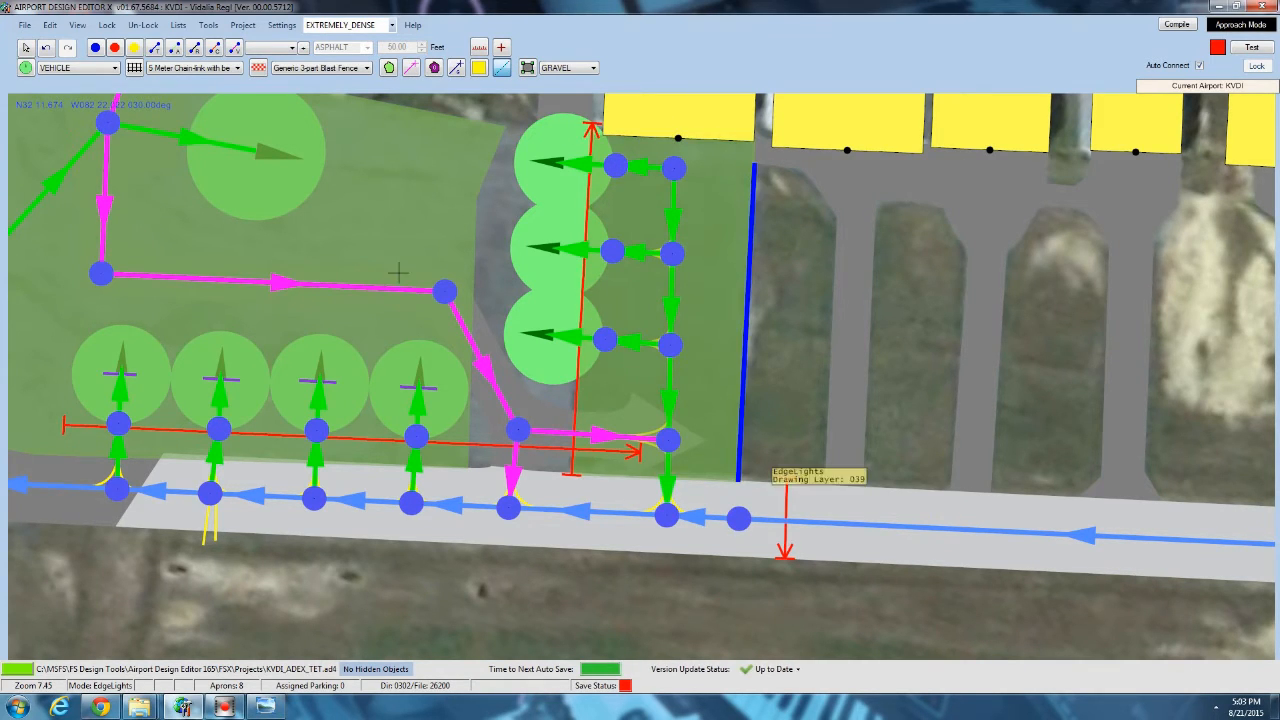
# Check the surface, width and edge light properties of the taxi link along the south side of the long hangar.
pyautogui.moveTo(484, 216); pyautogui.dragTo(517, 463, button='middle')
pyautogui.scroll(-3, 519, 461)
pyautogui.moveTo(752, 305); pyautogui.dragTo(340, 318, button='middle')
pyautogui.click(25, 47)
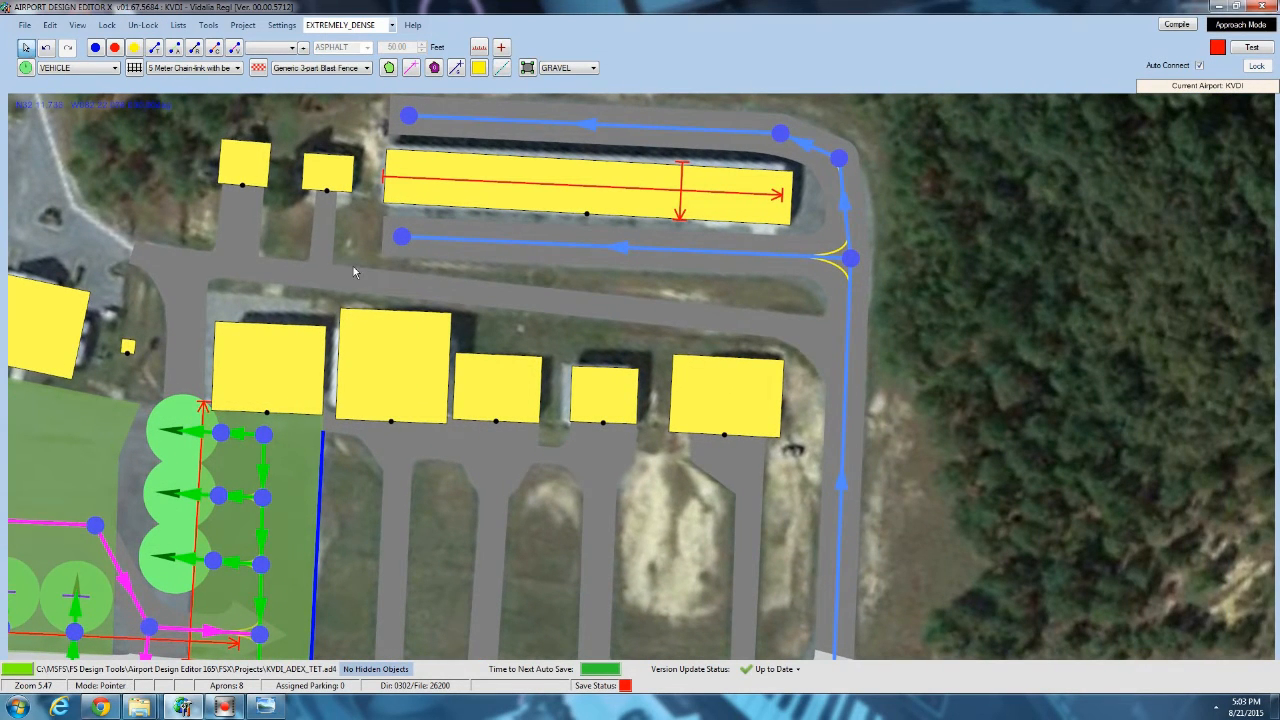
pyautogui.doubleClick(449, 244)
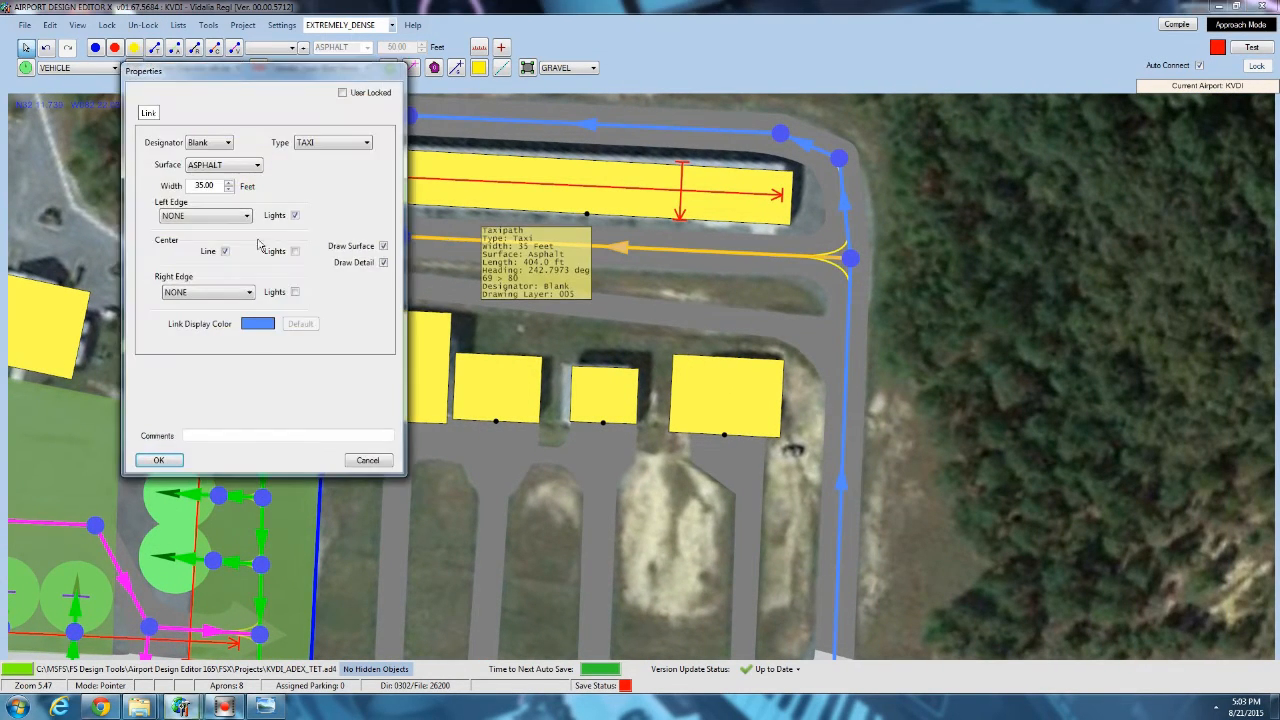
pyautogui.click(160, 459)
# Draw an asphalt apron beneath the long hangar, filling the area between the taxi links on its north and south sides.
pyautogui.click(566, 67)
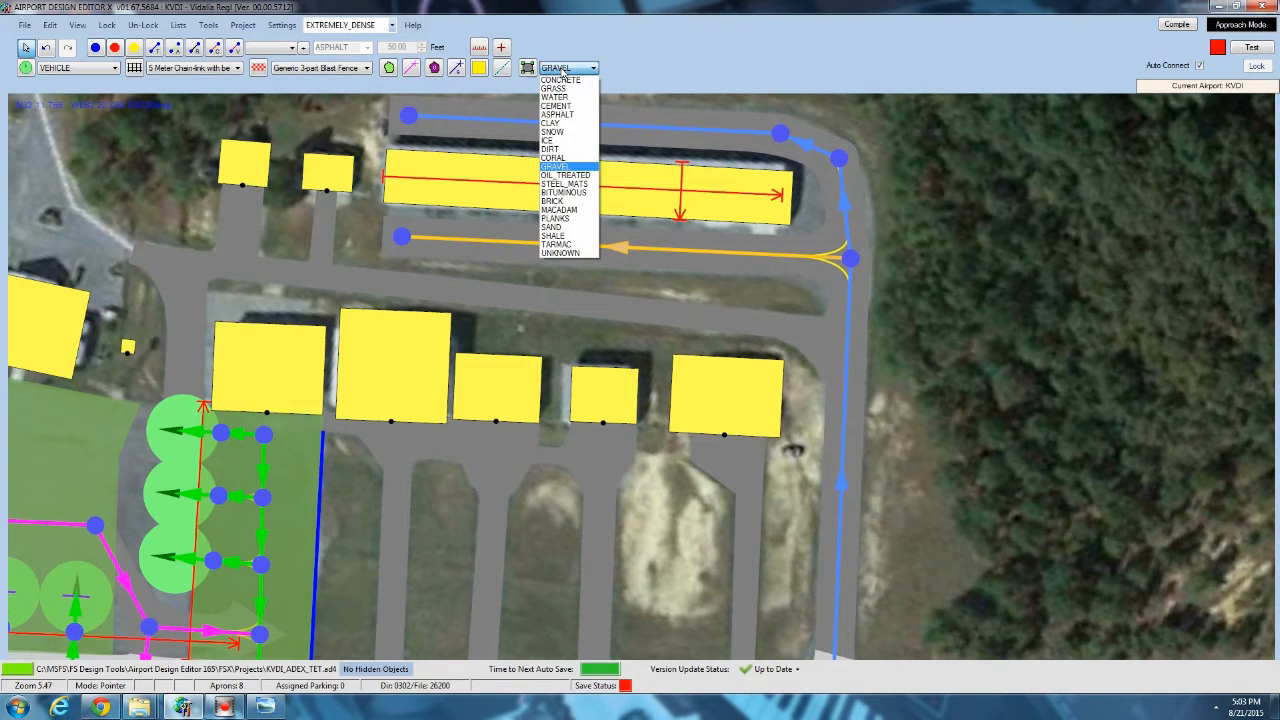
pyautogui.click(558, 114)
pyautogui.click(529, 68)
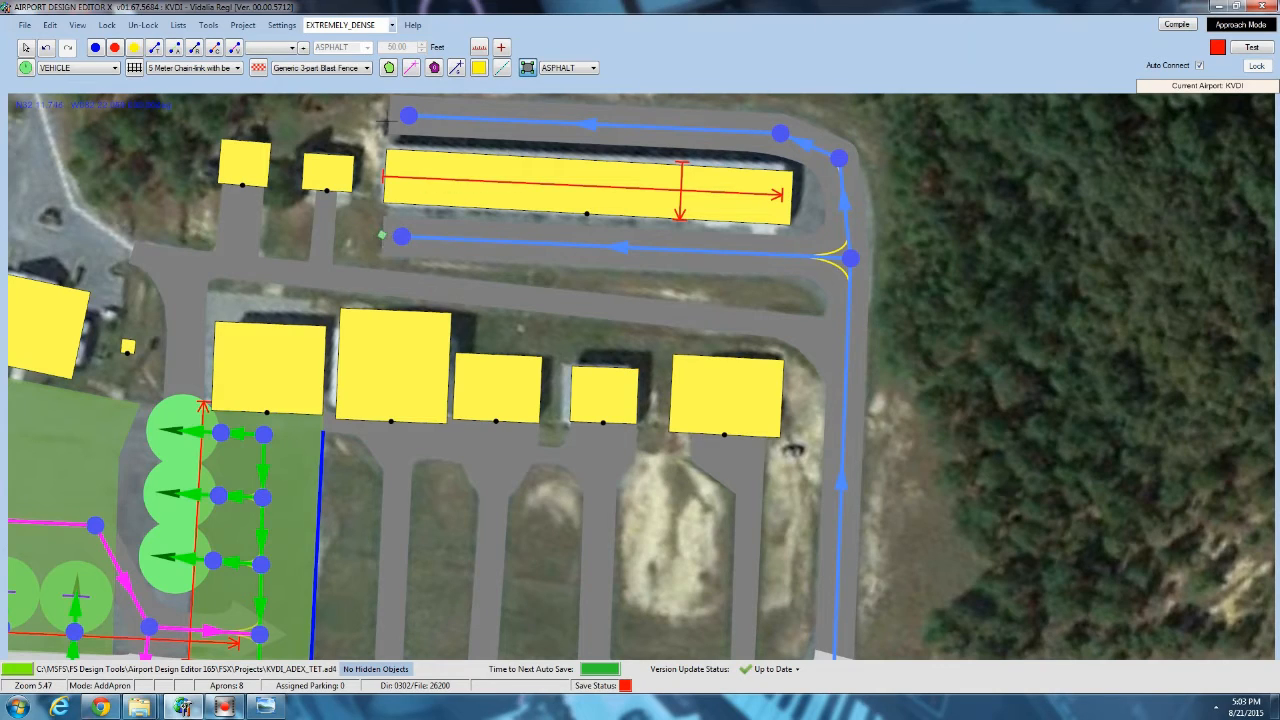
pyautogui.click(781, 140)
pyautogui.click(838, 174)
pyautogui.doubleClick(829, 246)
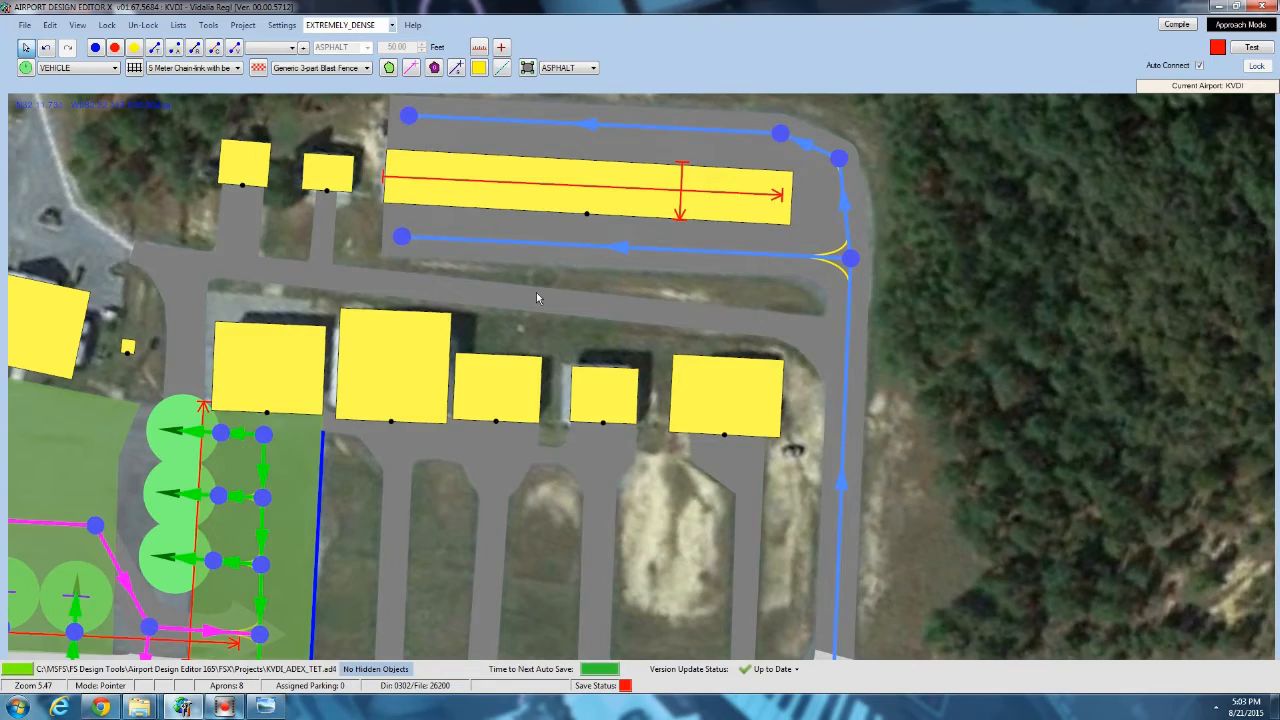
# Look over the hangar area, the taxiways and the runways across the whole airfield.
pyautogui.scroll(-4, 536, 292)
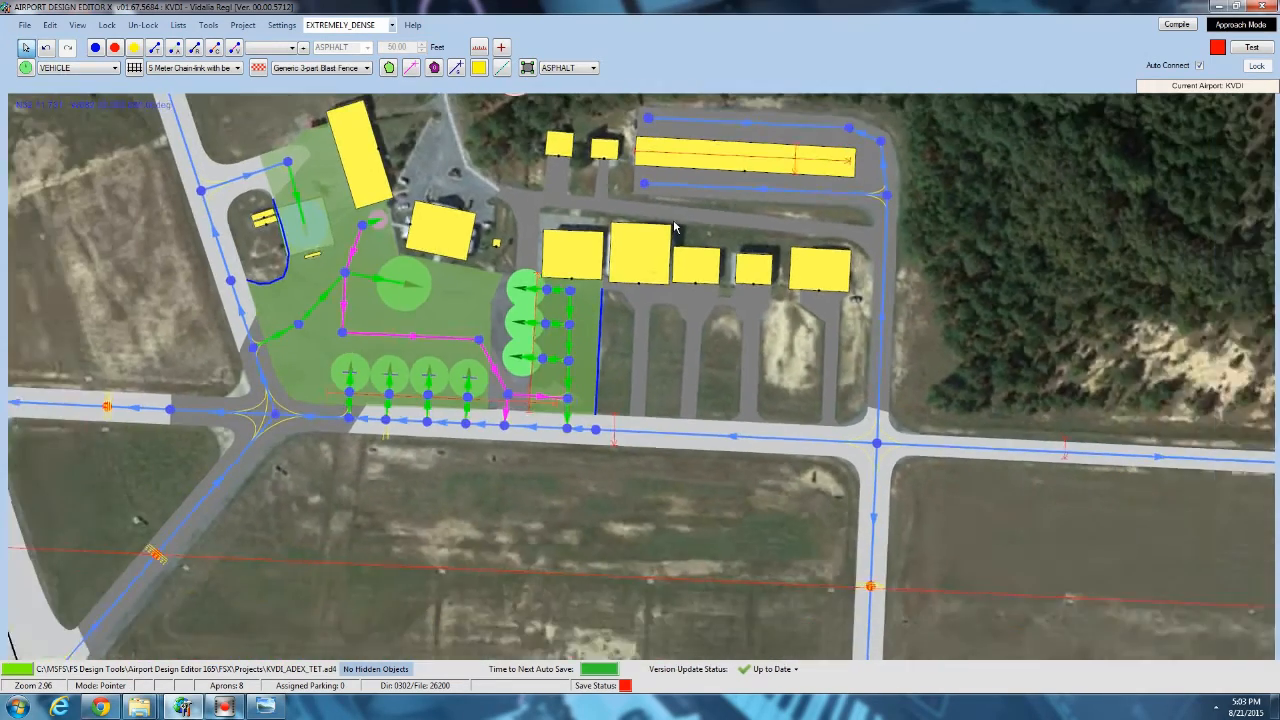
pyautogui.scroll(-1, 674, 228)
pyautogui.scroll(-3, 413, 412)
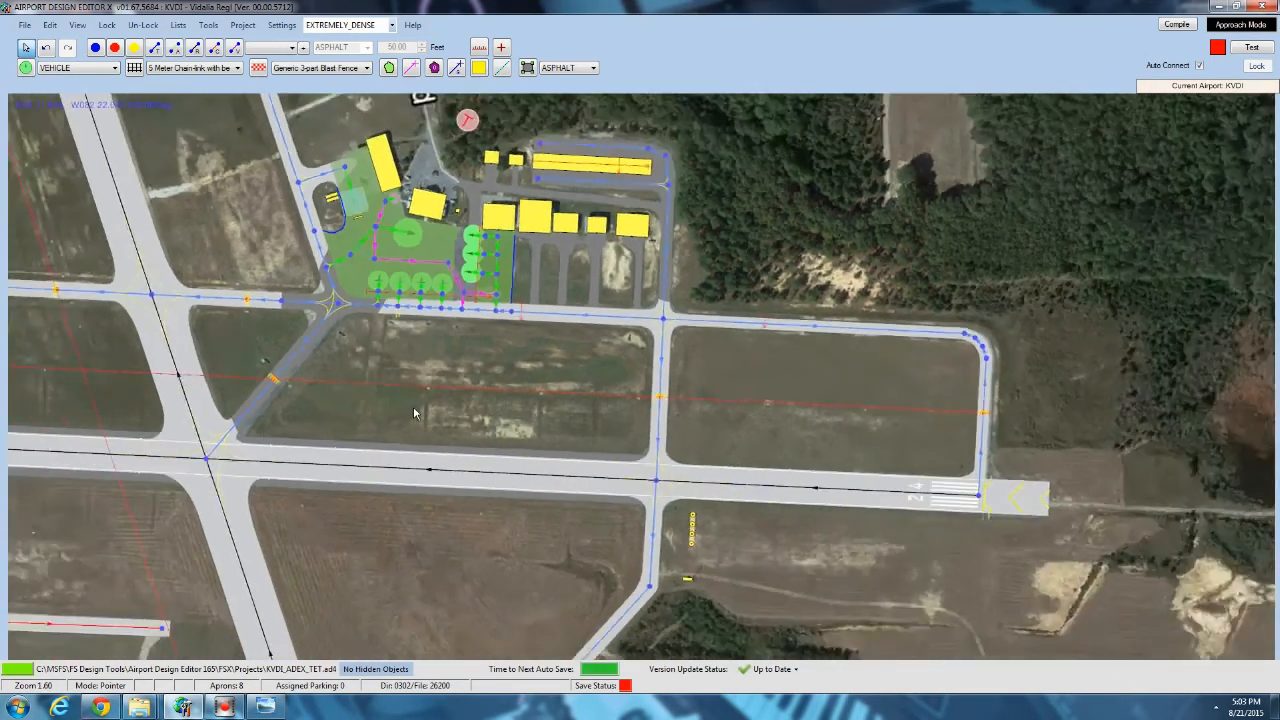
pyautogui.scroll(-2, 412, 410)
pyautogui.moveTo(412, 410); pyautogui.dragTo(655, 629)
pyautogui.moveTo(437, 328); pyautogui.dragTo(492, 123)
pyautogui.scroll(-3, 580, 516)
pyautogui.moveTo(402, 374); pyautogui.dragTo(453, 288)
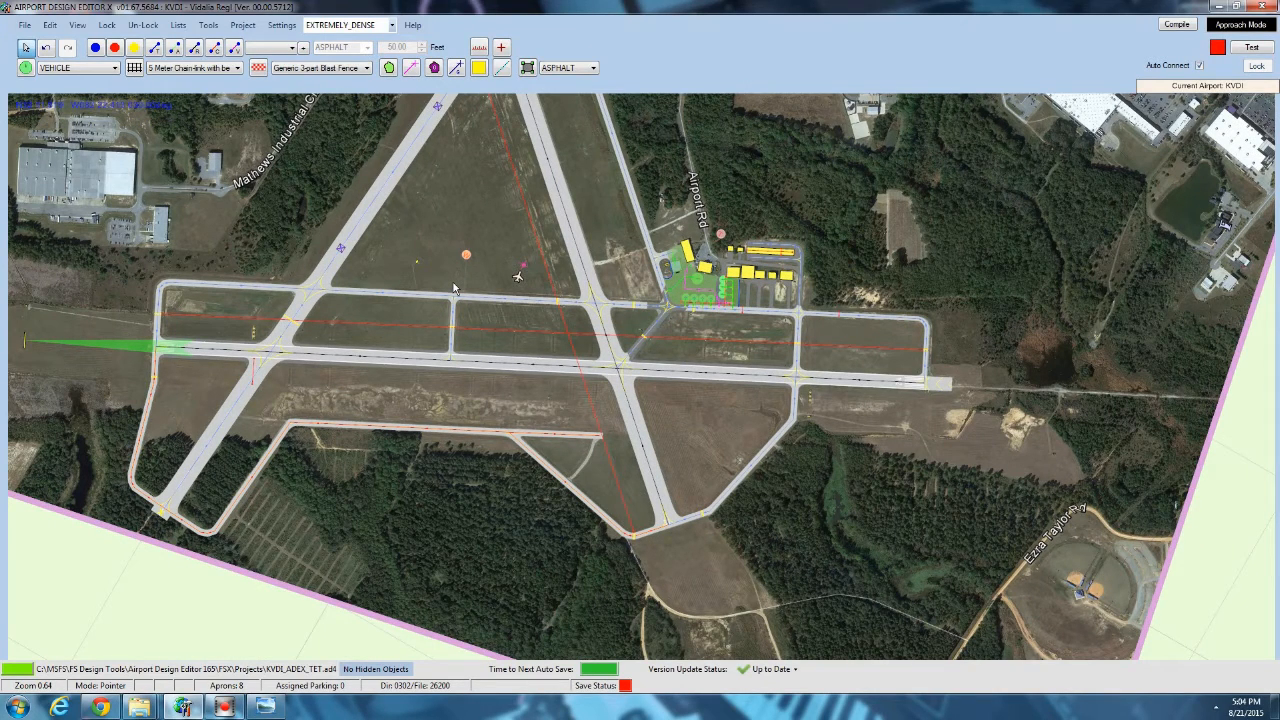
pyautogui.press('Escape')
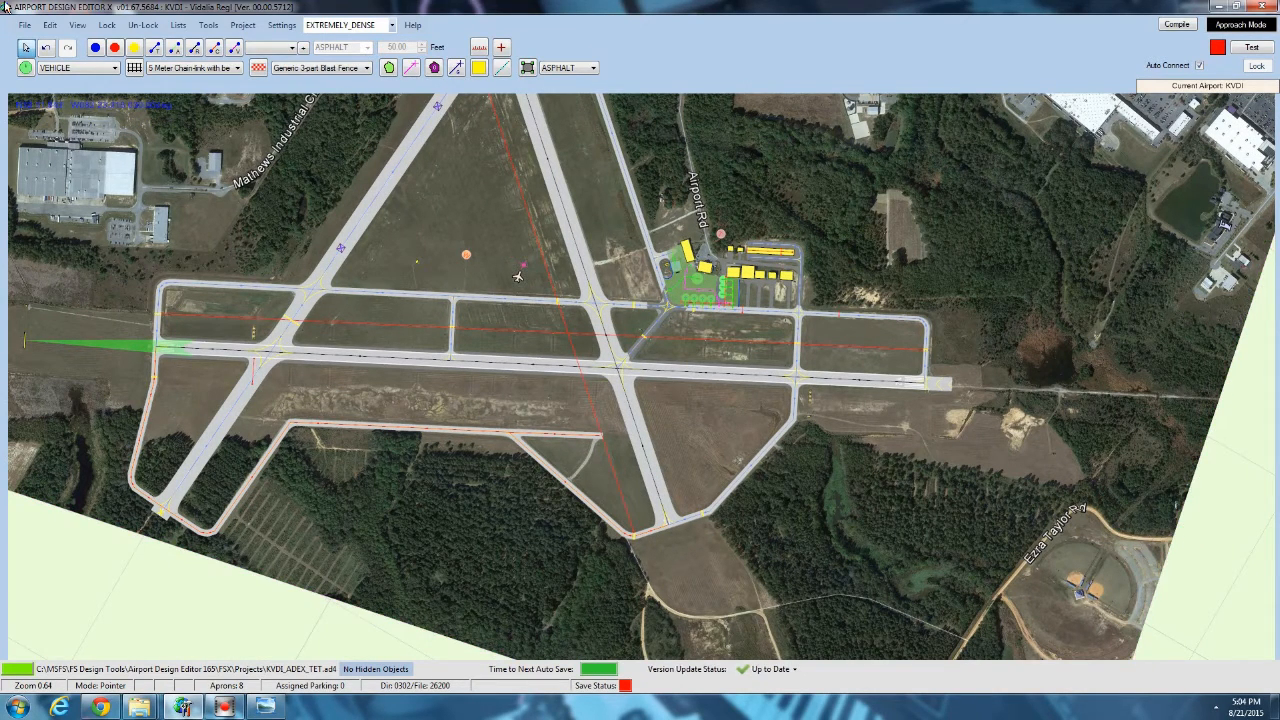
# Show the airport backgrounds, exclusions, hold short node limits and terrain exclusions in the design view.
pyautogui.click(74, 27)
pyautogui.click(80, 30)
pyautogui.click(77, 26)
pyautogui.click(77, 26)
pyautogui.click(77, 25)
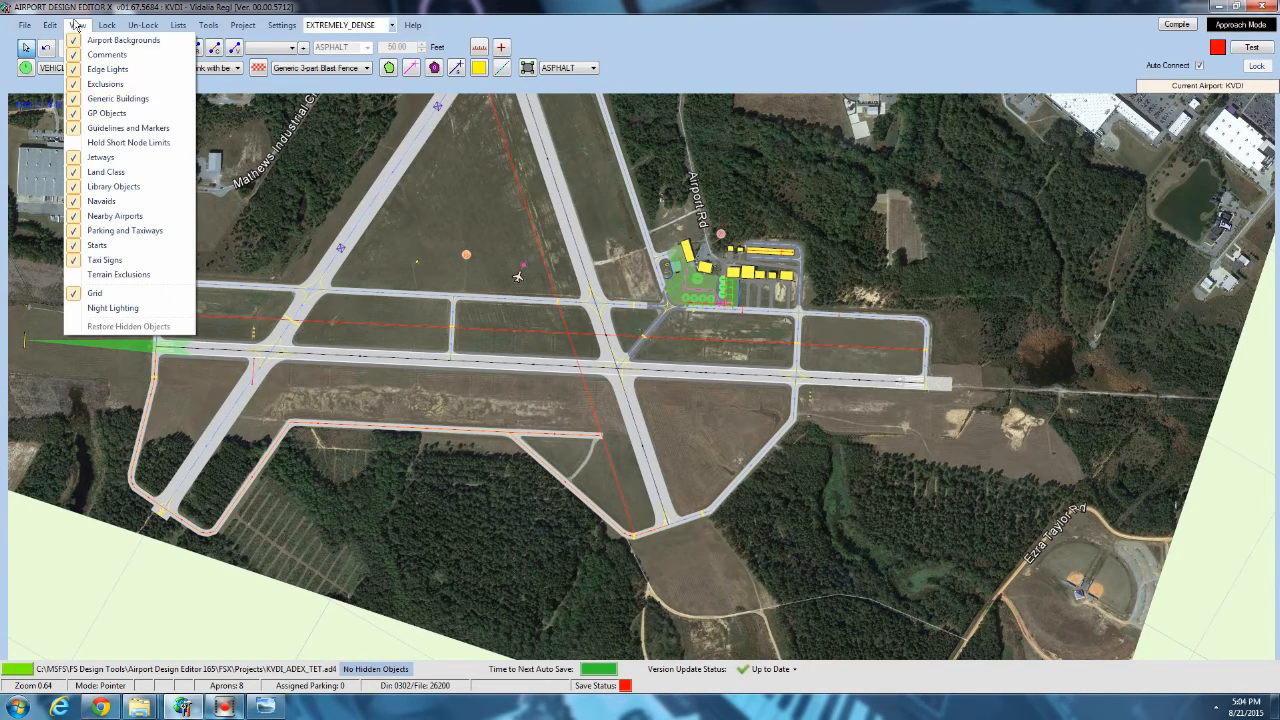
pyautogui.click(95, 142)
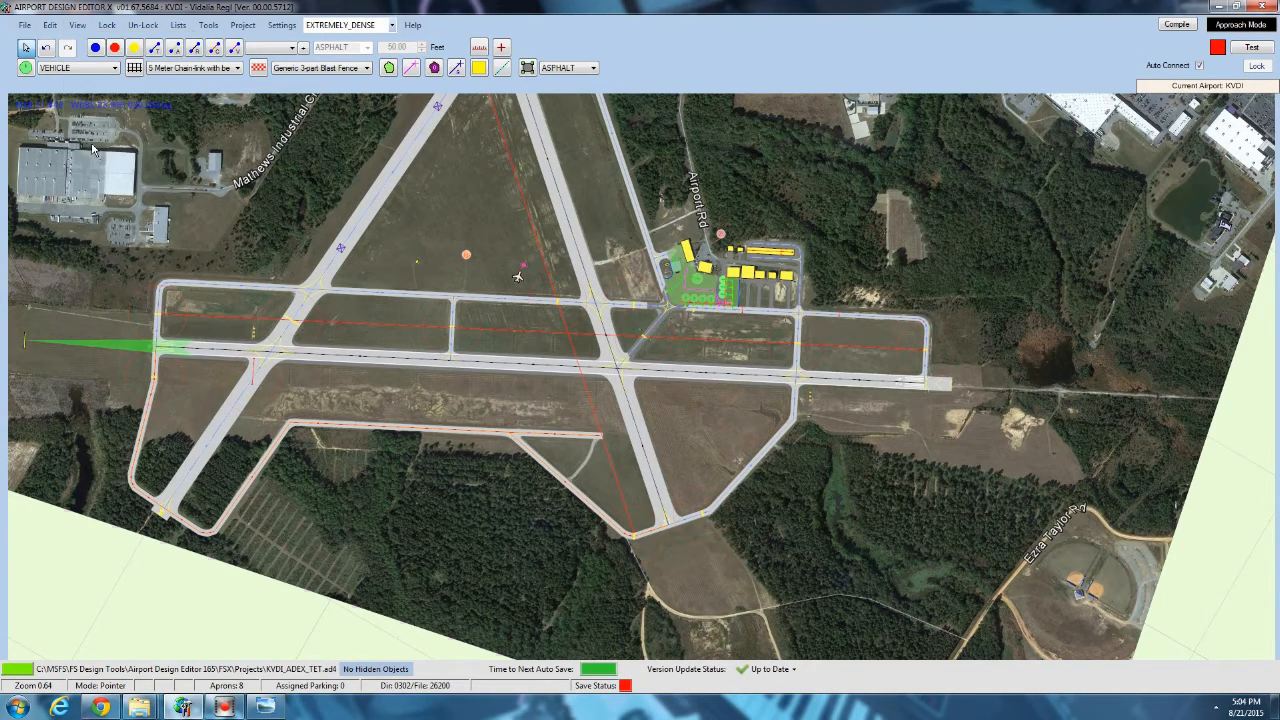
pyautogui.click(76, 26)
pyautogui.click(100, 272)
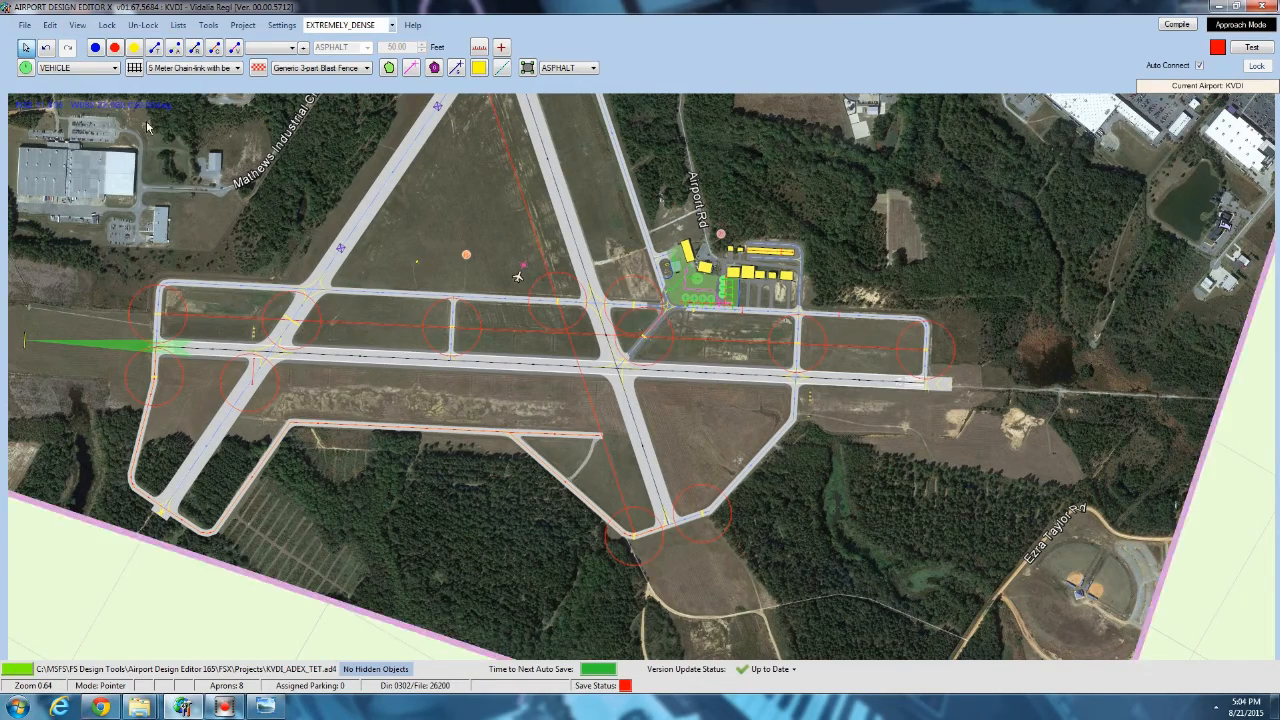
# Draw a terrain polygon over the land northwest of the runways and set its type to Land Class.
pyautogui.moveTo(221, 221); pyautogui.dragTo(468, 248)
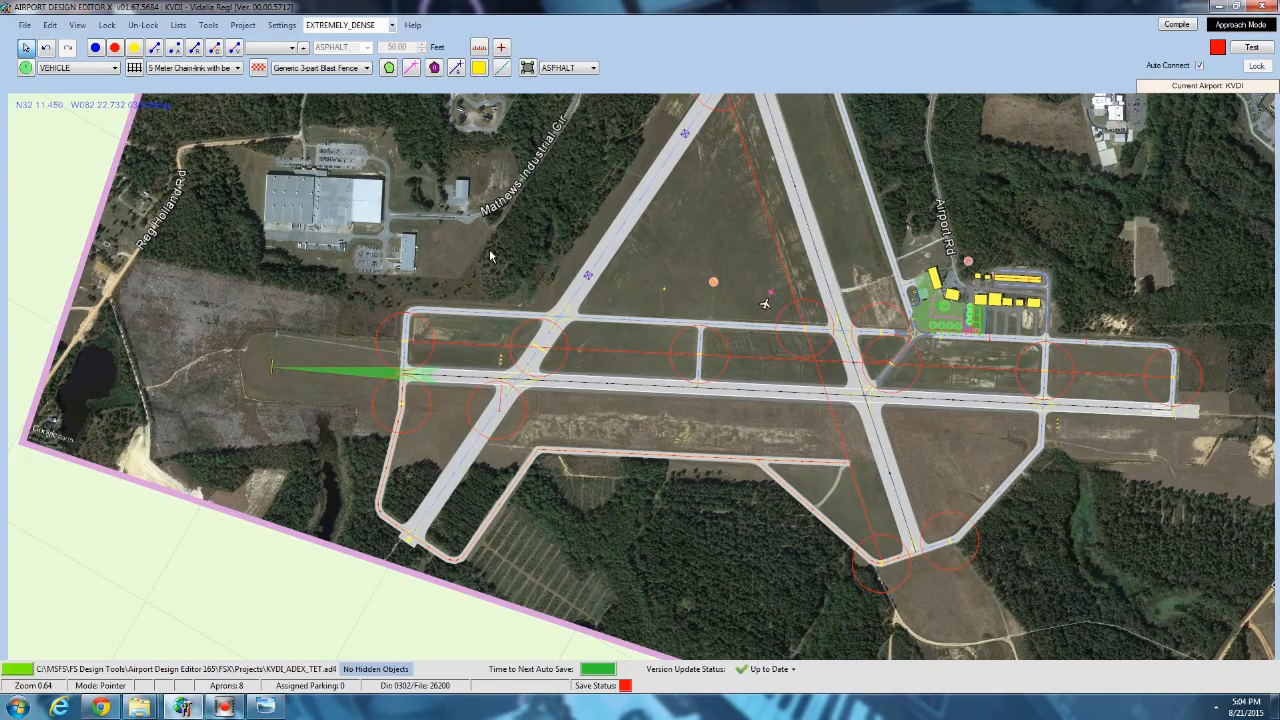
pyautogui.scroll(-3, 455, 250)
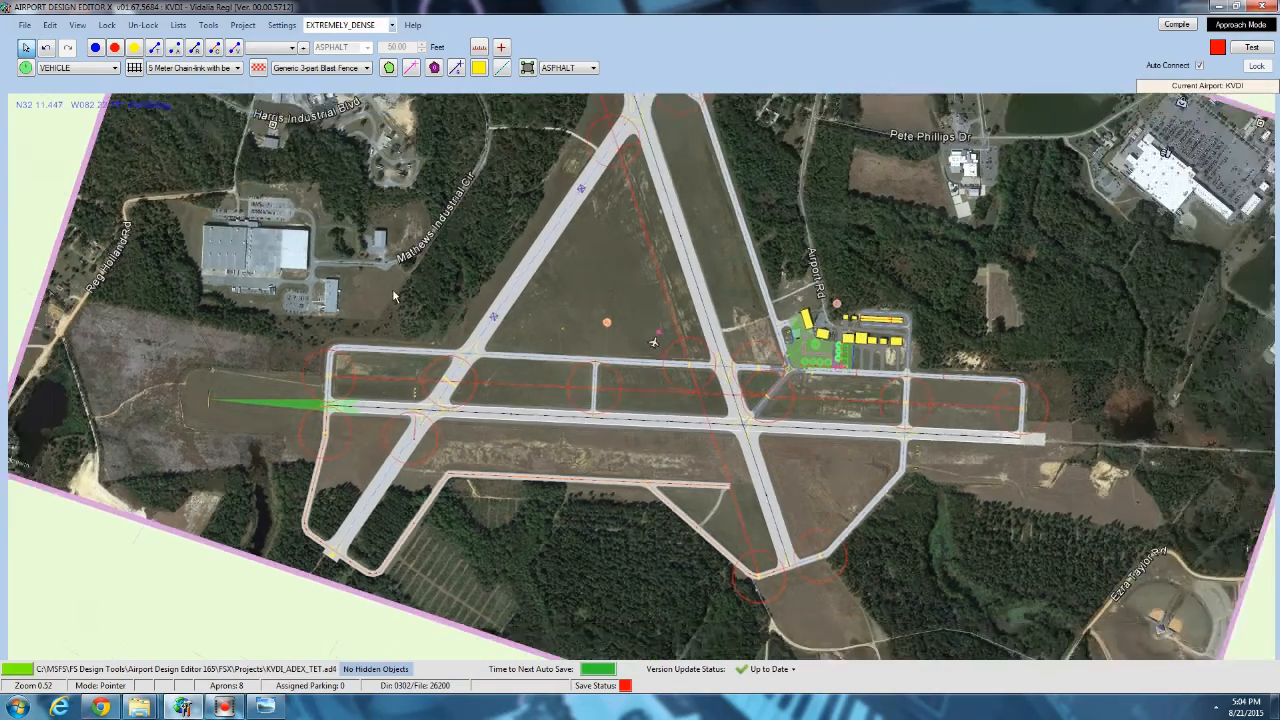
pyautogui.scroll(-2, 457, 336)
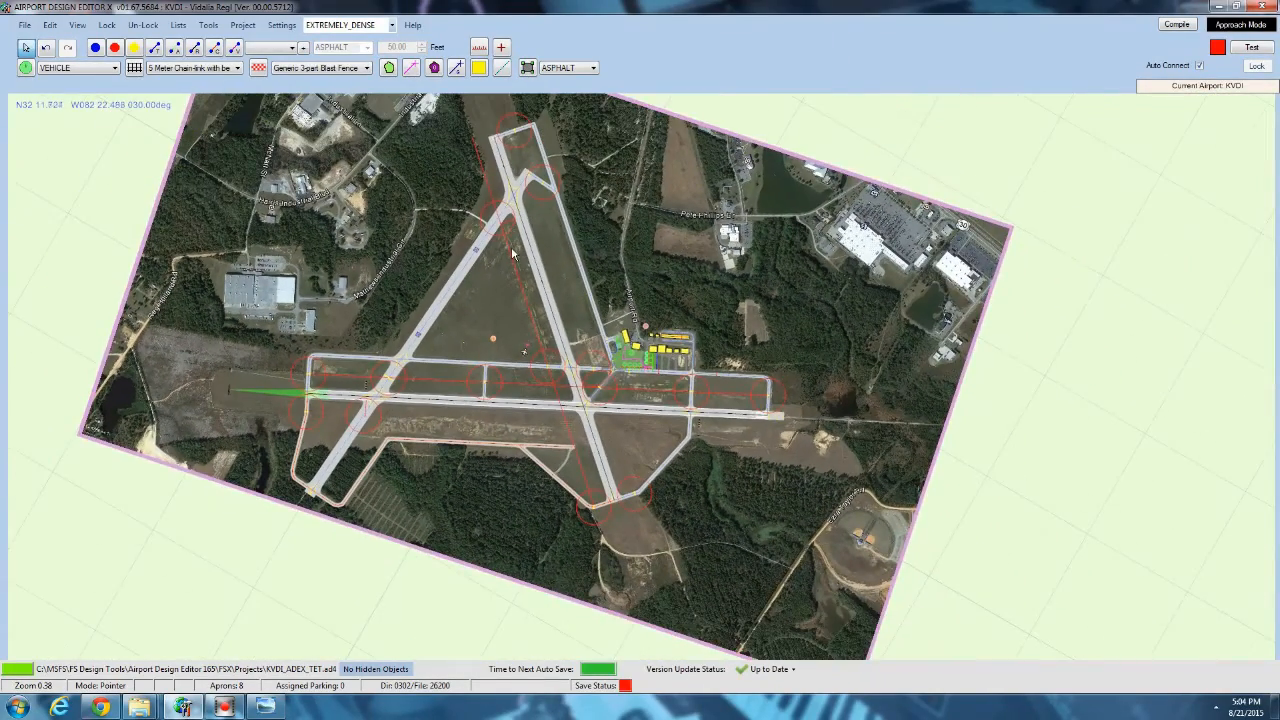
pyautogui.moveTo(450, 285)
pyautogui.moveTo(462, 155); pyautogui.dragTo(424, 199)
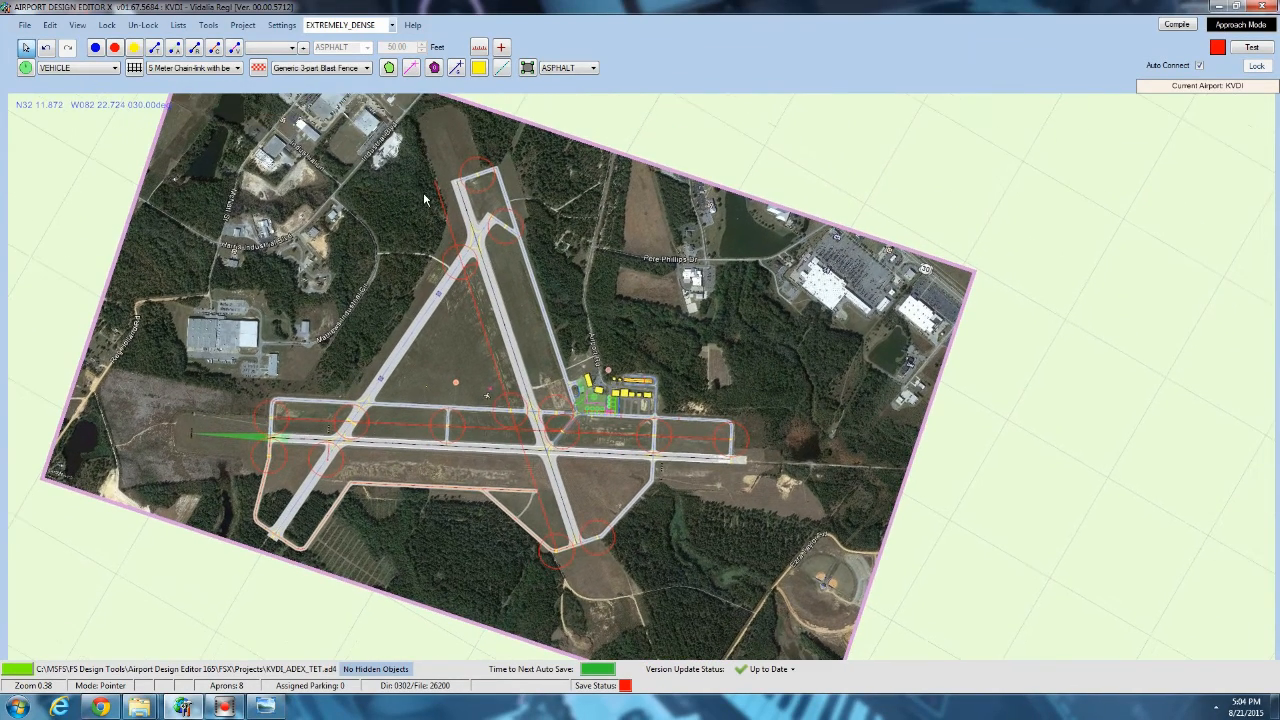
pyautogui.click(389, 67)
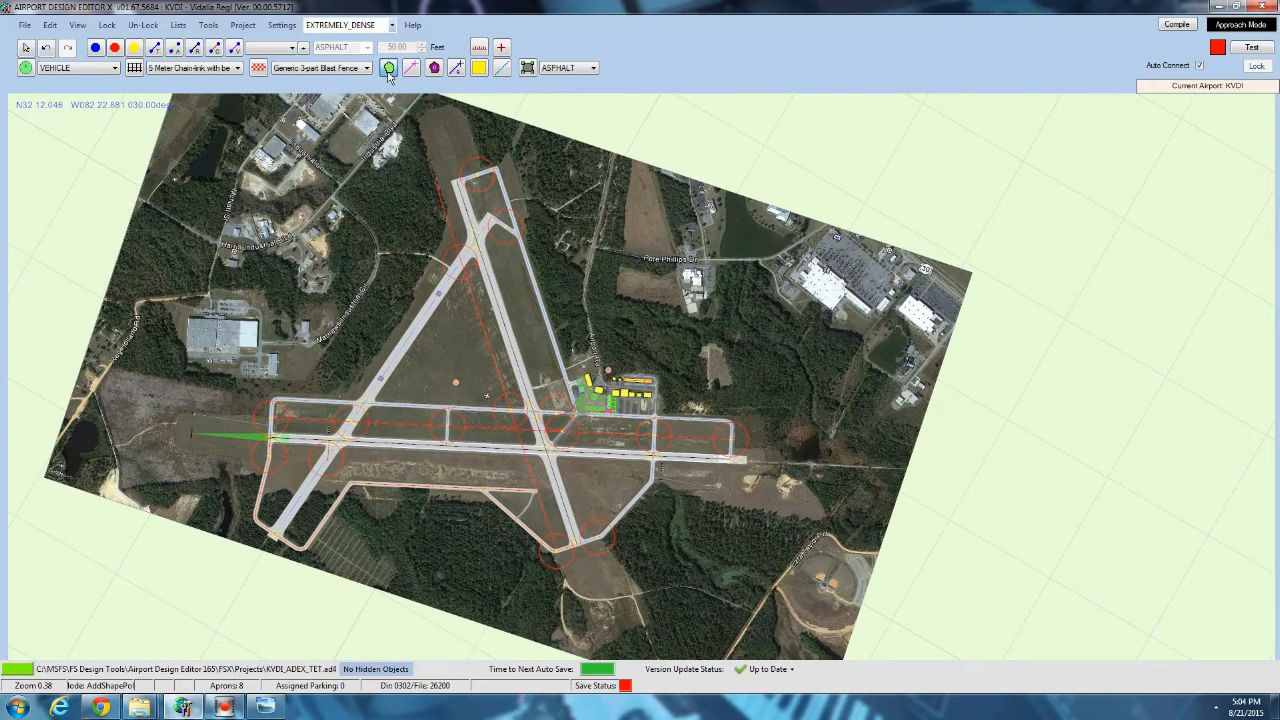
pyautogui.click(277, 165)
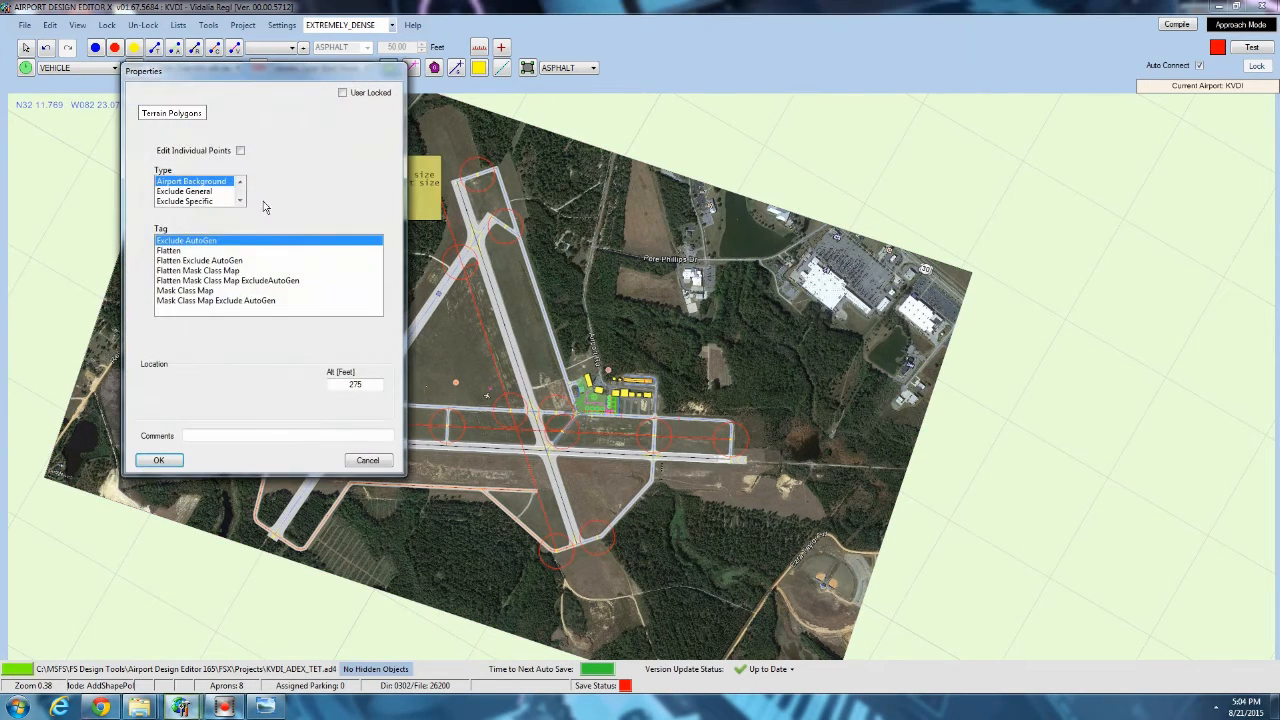
pyautogui.click(187, 204)
pyautogui.scroll(-1, 187, 203)
pyautogui.click(180, 192)
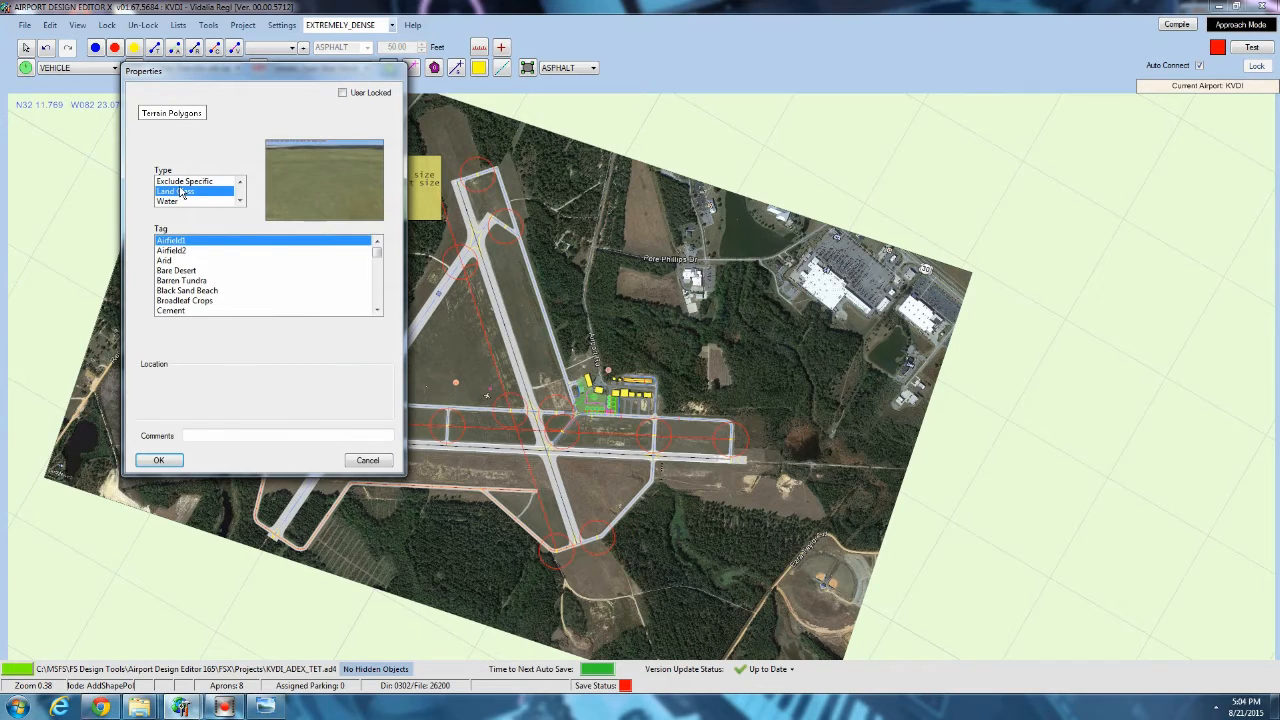
# Browse the Land Class tags for the terrain polygon and preview the wetland, scrub, grassland and city textures.
pyautogui.click(193, 282)
pyautogui.scroll(-3, 196, 285)
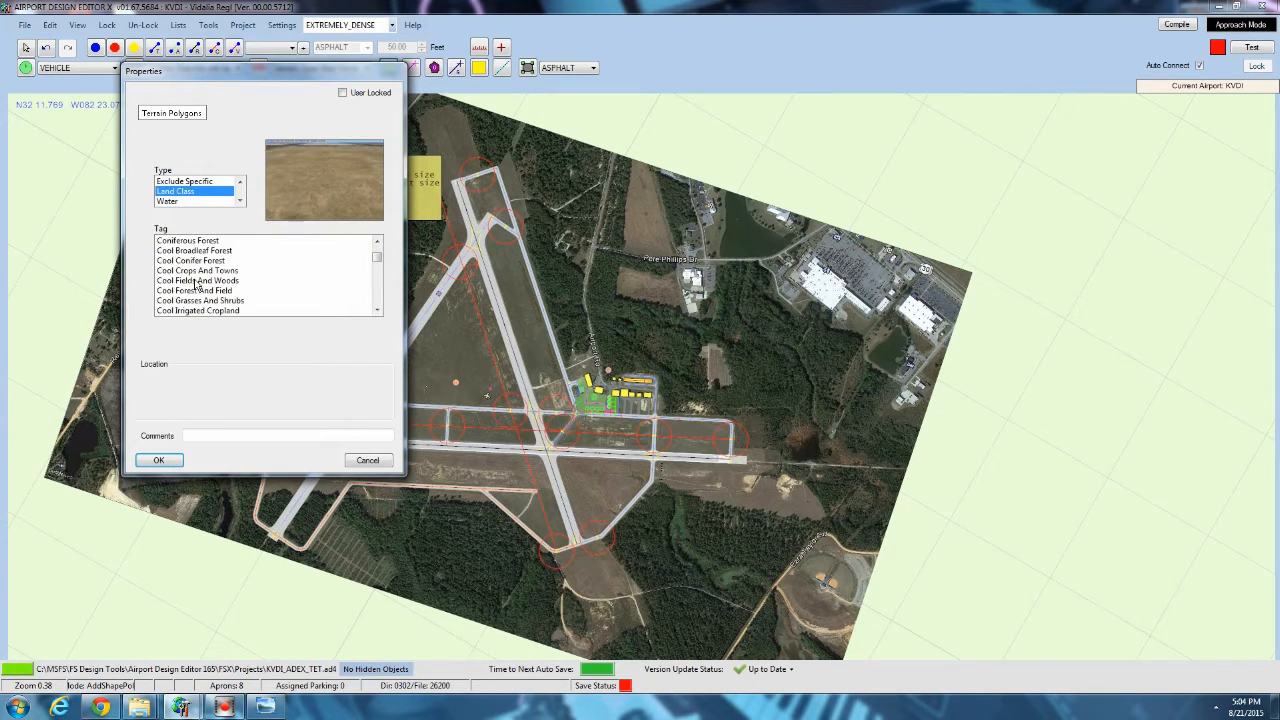
pyautogui.scroll(3, 197, 285)
pyautogui.moveTo(379, 256); pyautogui.dragTo(381, 290)
pyautogui.click(215, 281)
pyautogui.scroll(1, 215, 279)
pyautogui.scroll(4, 215, 282)
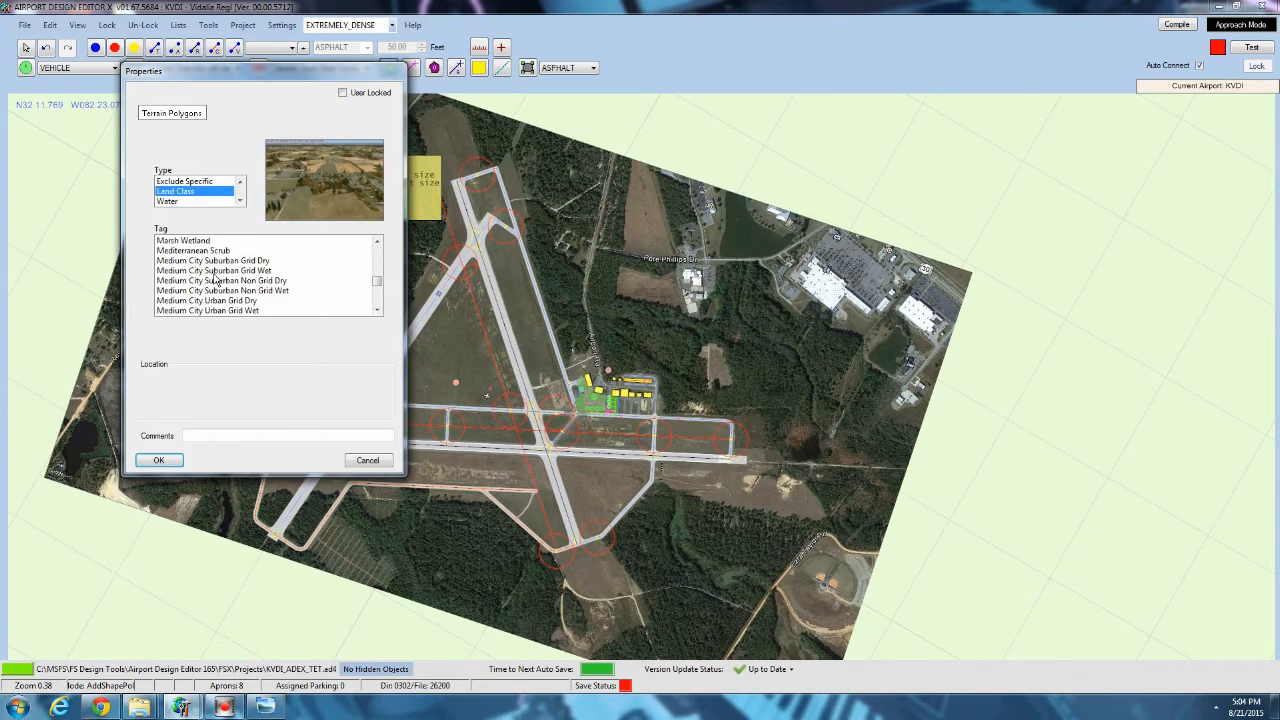
pyautogui.click(215, 273)
pyautogui.scroll(3, 217, 277)
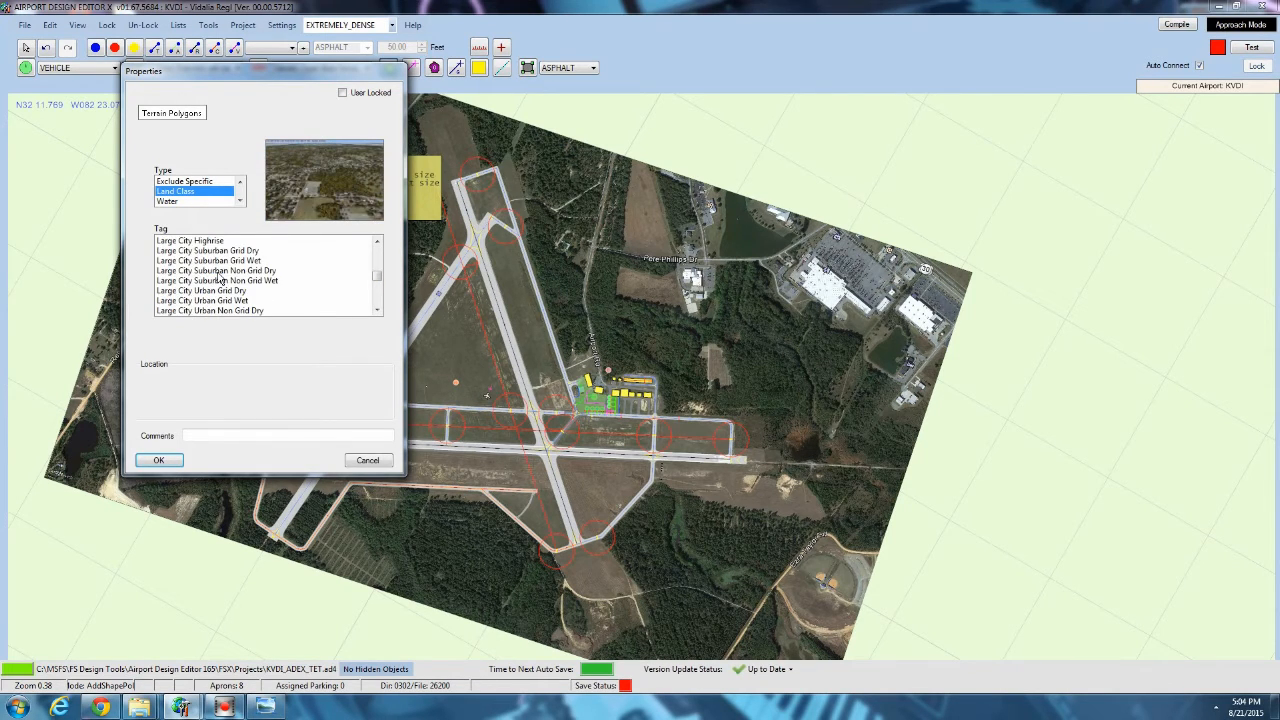
pyautogui.click(217, 272)
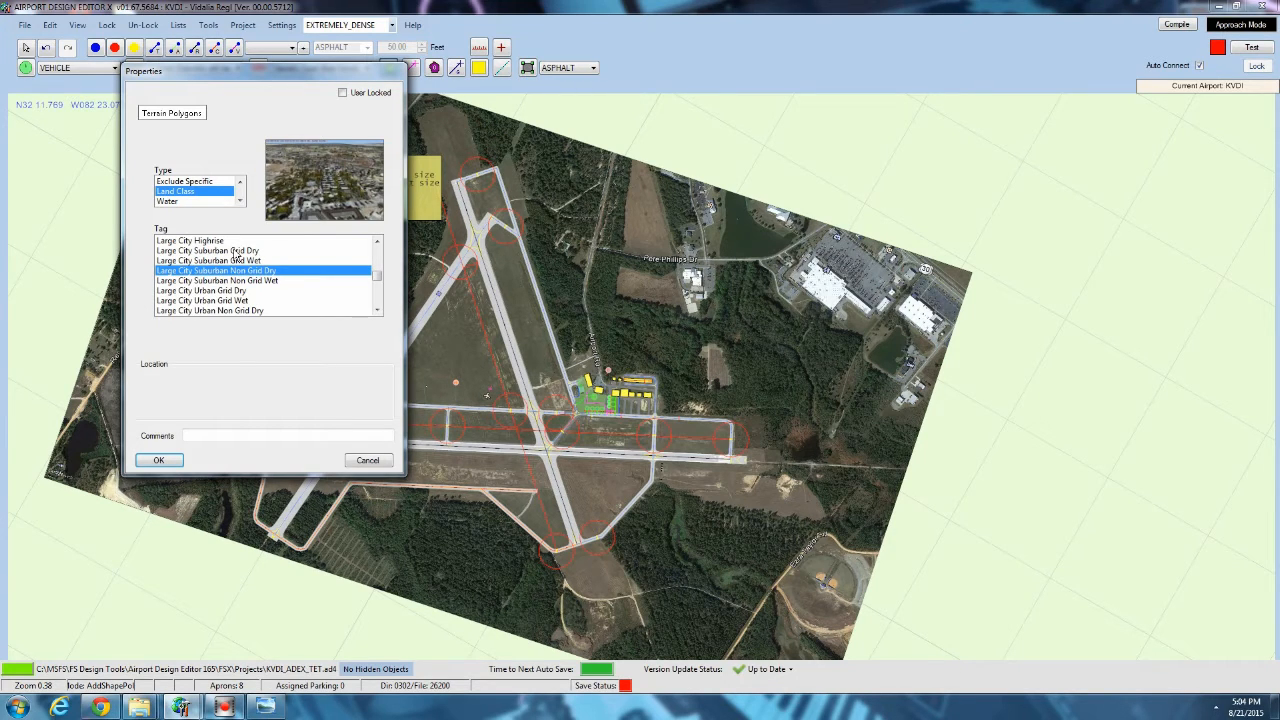
pyautogui.click(236, 251)
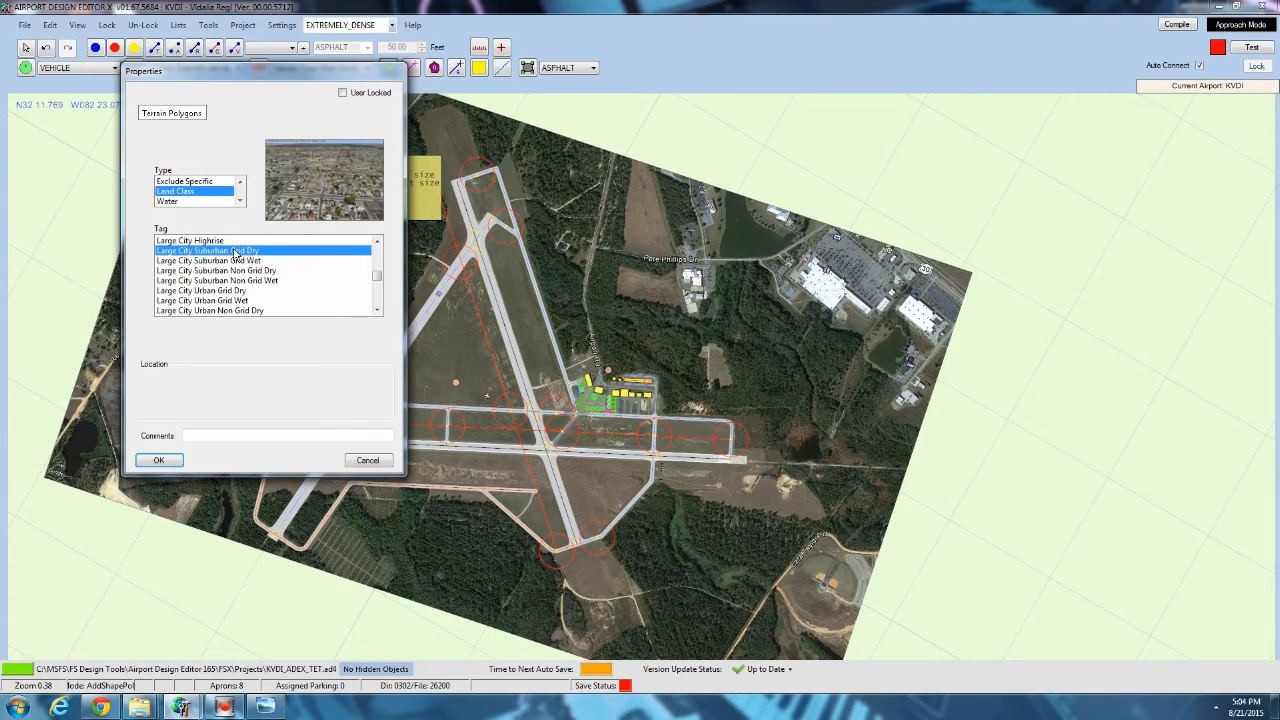
pyautogui.click(202, 270)
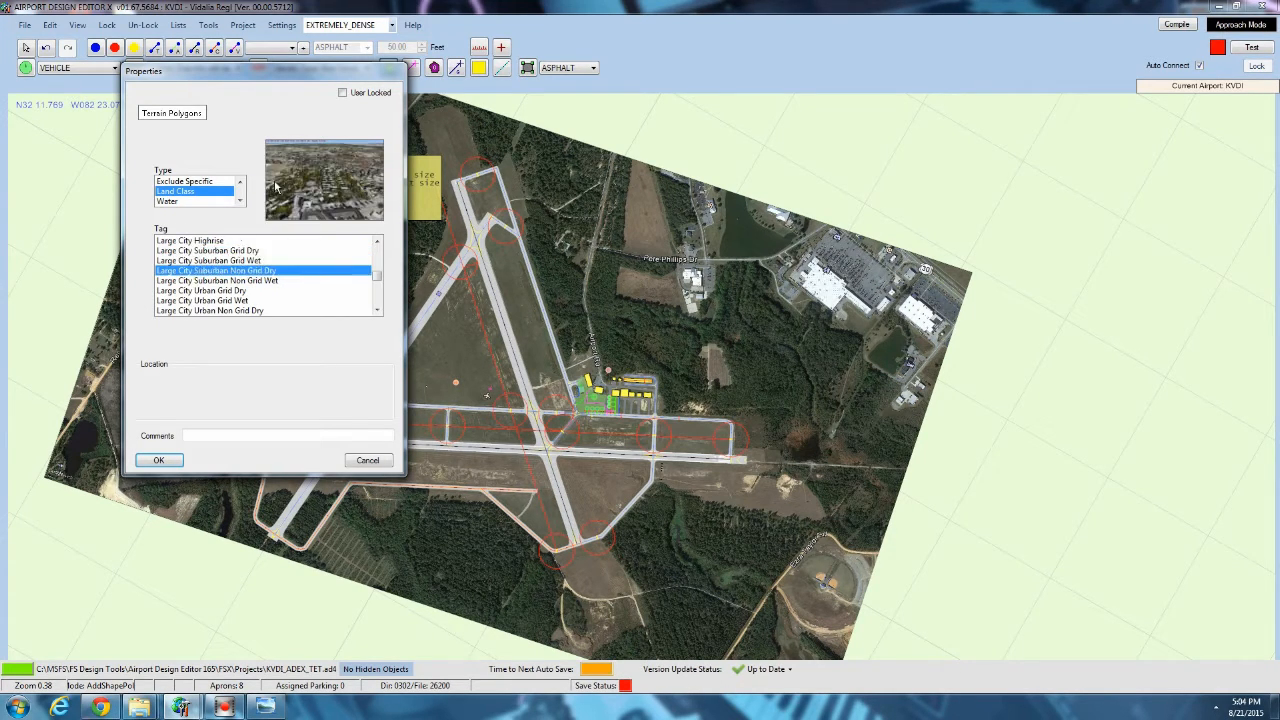
pyautogui.scroll(-3, 195, 278)
pyautogui.click(205, 271)
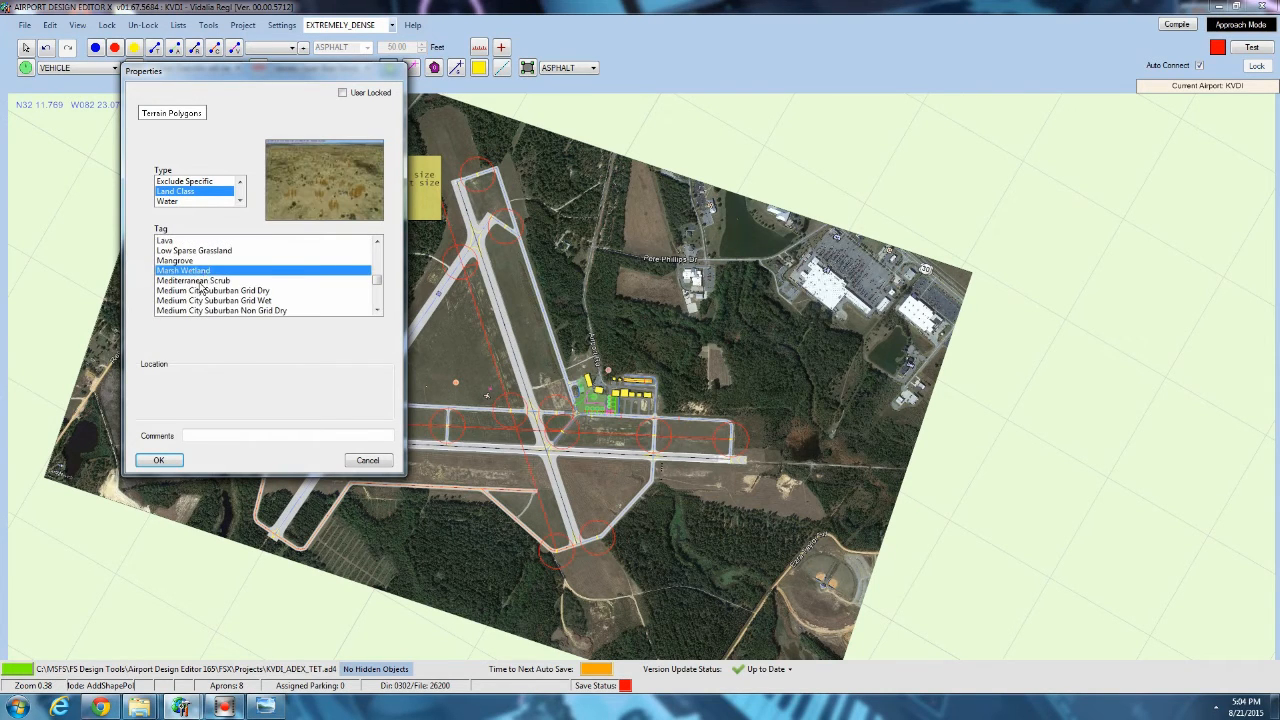
pyautogui.click(200, 282)
pyautogui.scroll(-4, 205, 278)
pyautogui.click(205, 272)
pyautogui.scroll(5, 210, 276)
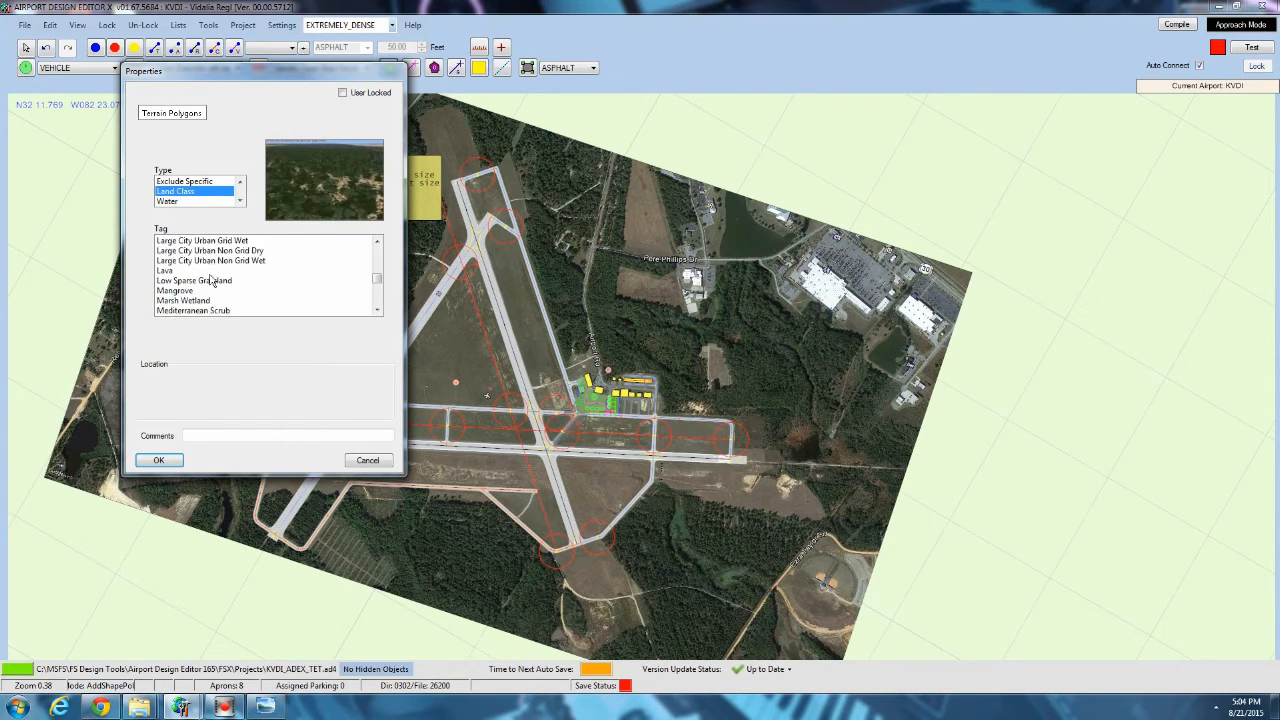
pyautogui.scroll(5, 210, 281)
pyautogui.scroll(-5, 210, 280)
pyautogui.click(209, 272)
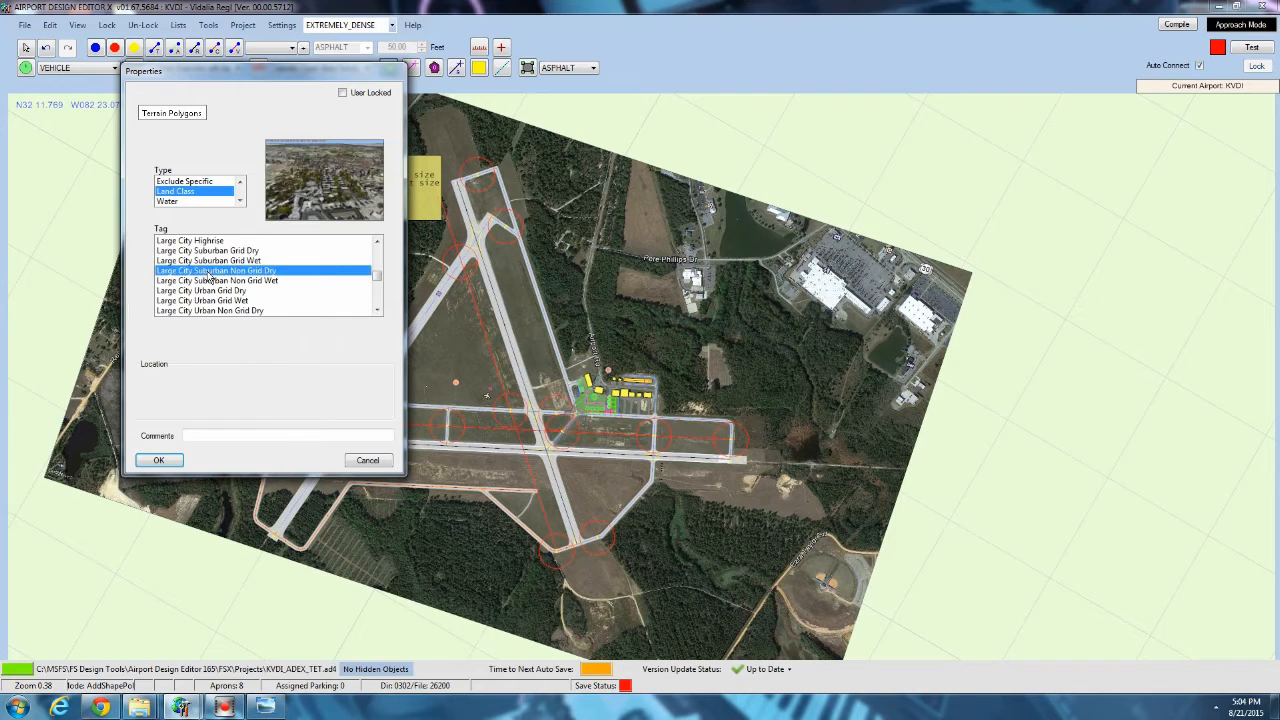
# Compare the previews of the Large City tags, from Highrise through the Suburban and Urban grid and non-grid variants.
pyautogui.click(211, 242)
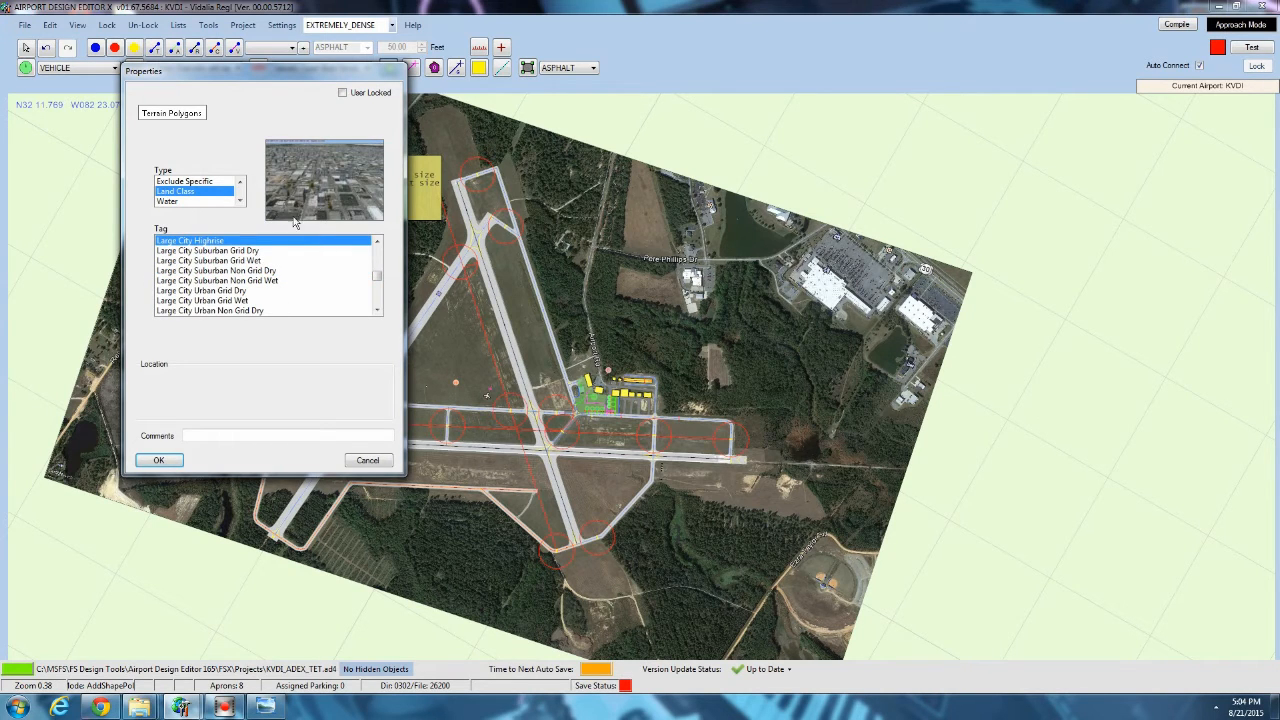
pyautogui.click(210, 251)
pyautogui.click(209, 242)
pyautogui.scroll(2, 210, 256)
pyautogui.scroll(-2, 210, 256)
pyautogui.click(211, 251)
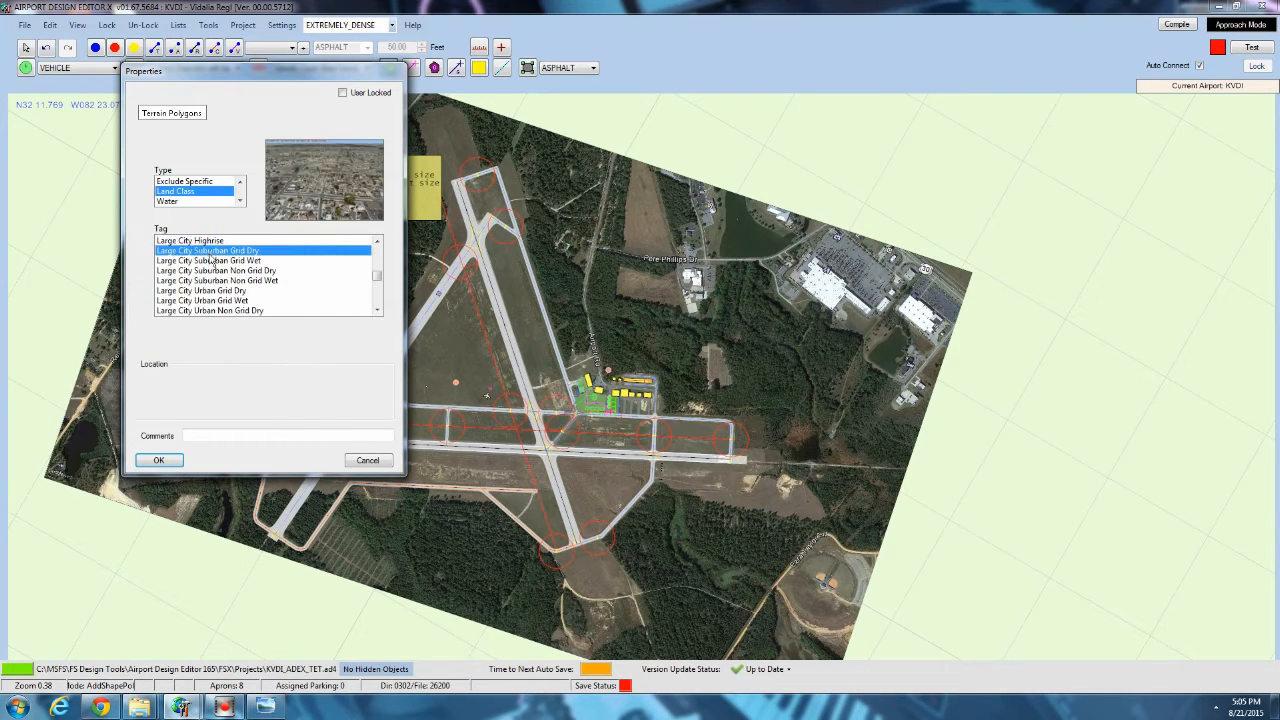
pyautogui.click(212, 261)
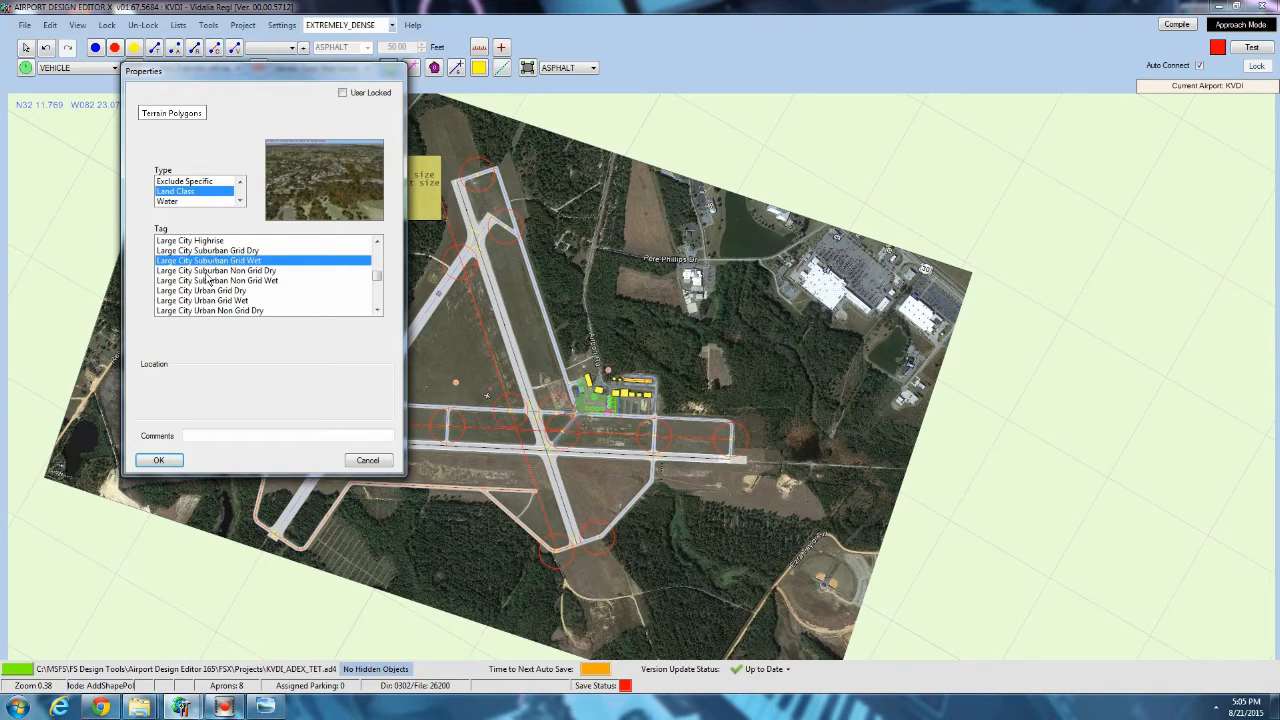
pyautogui.click(208, 271)
pyautogui.click(207, 281)
pyautogui.click(206, 291)
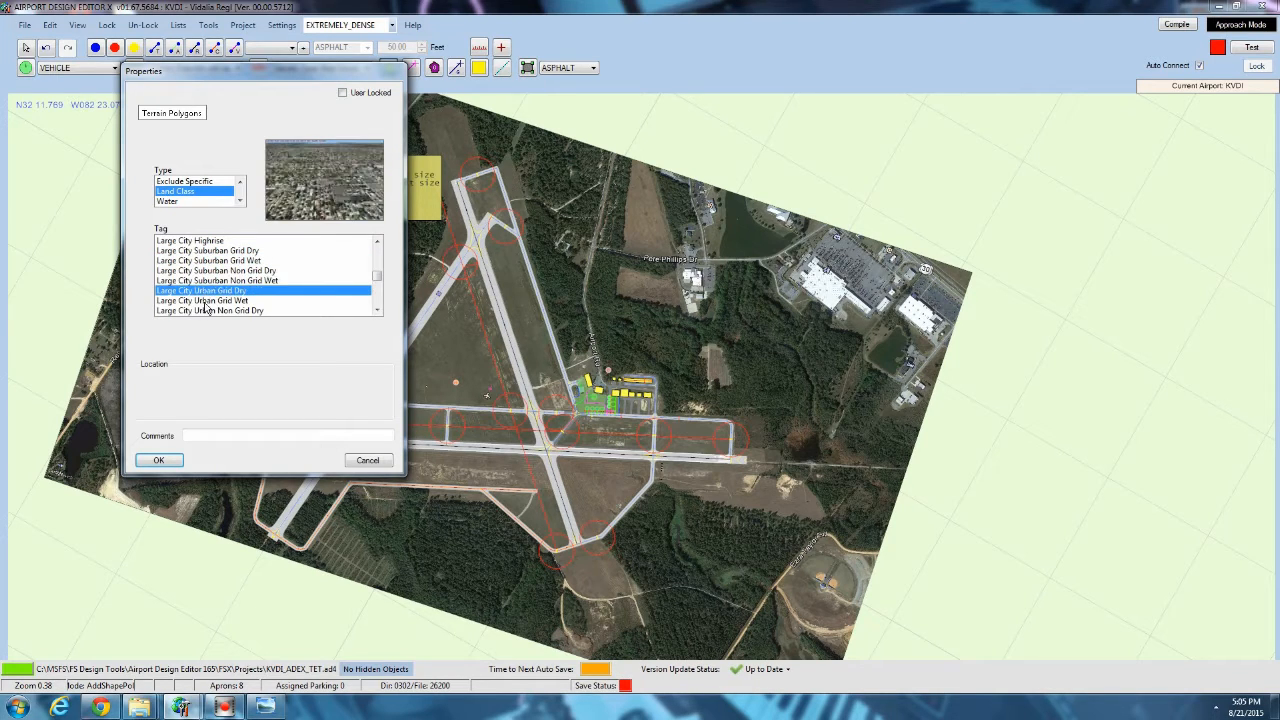
pyautogui.click(207, 301)
pyautogui.click(207, 311)
pyautogui.scroll(-2, 210, 293)
pyautogui.click(211, 261)
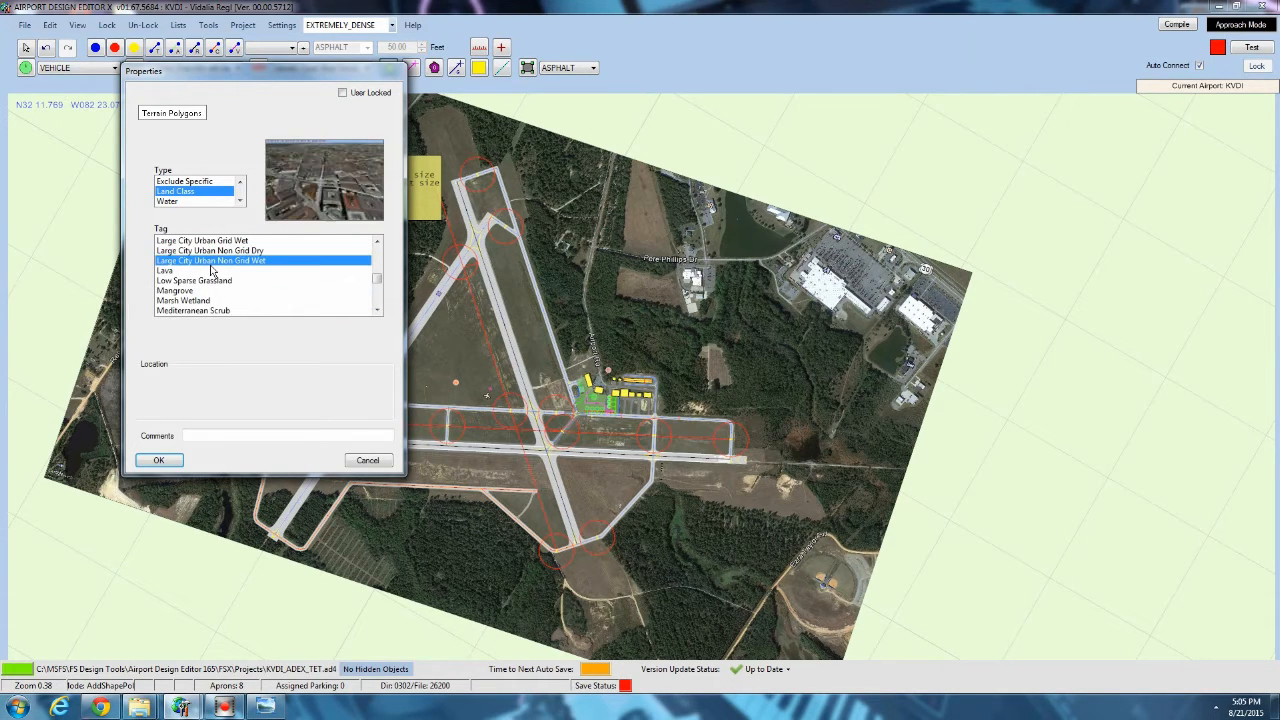
pyautogui.scroll(3, 211, 270)
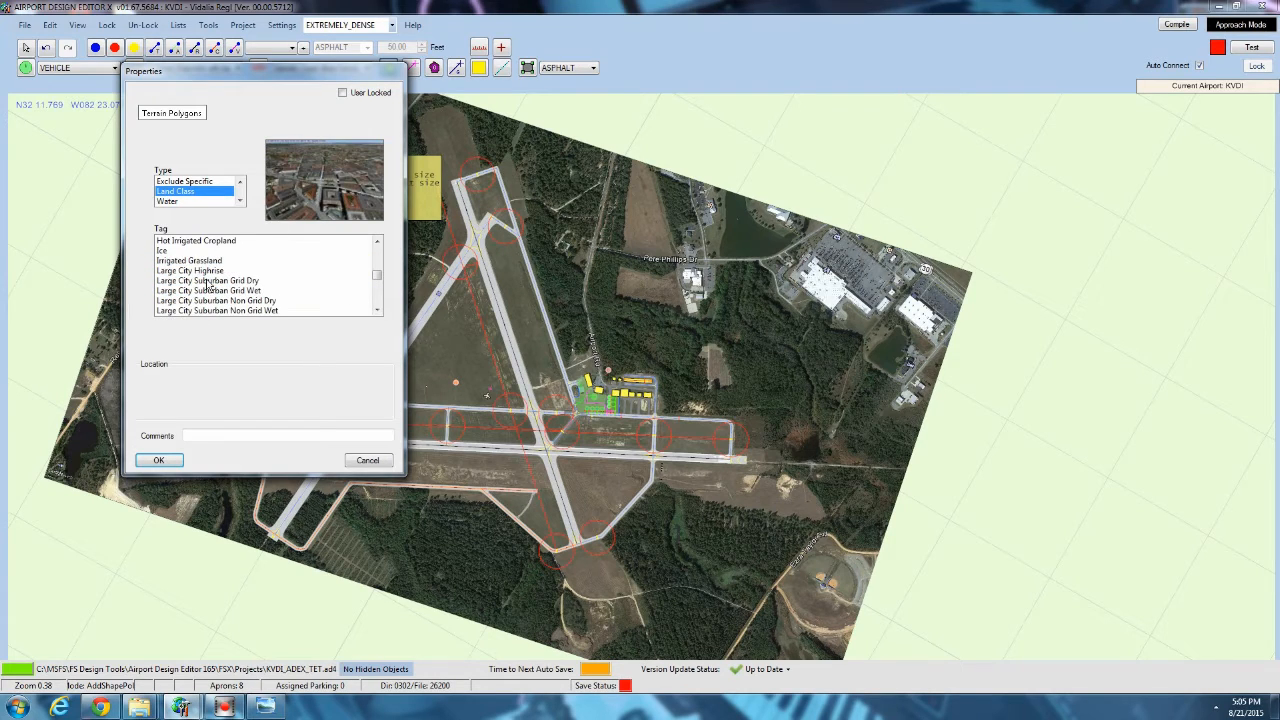
# Apply the Large City Highrise tag to the terrain polygon northwest of the runways and delete that polygon.
pyautogui.click(202, 271)
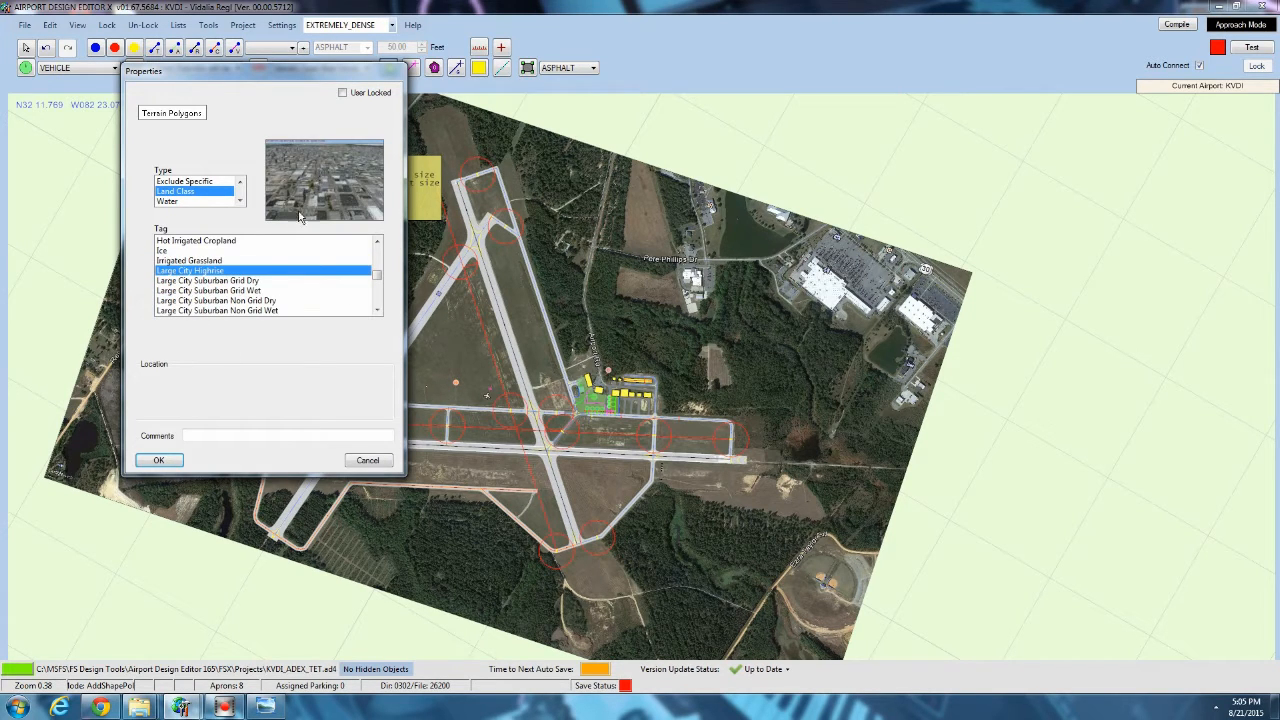
pyautogui.click(160, 462)
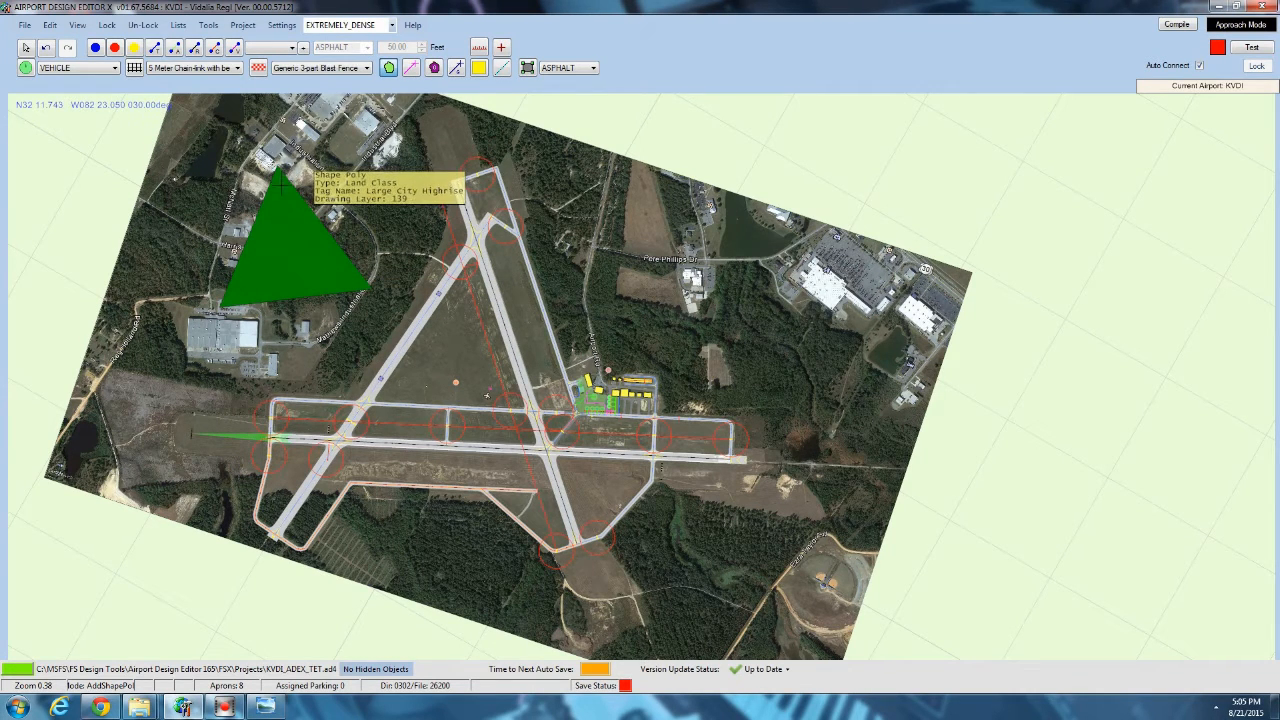
pyautogui.click(26, 47)
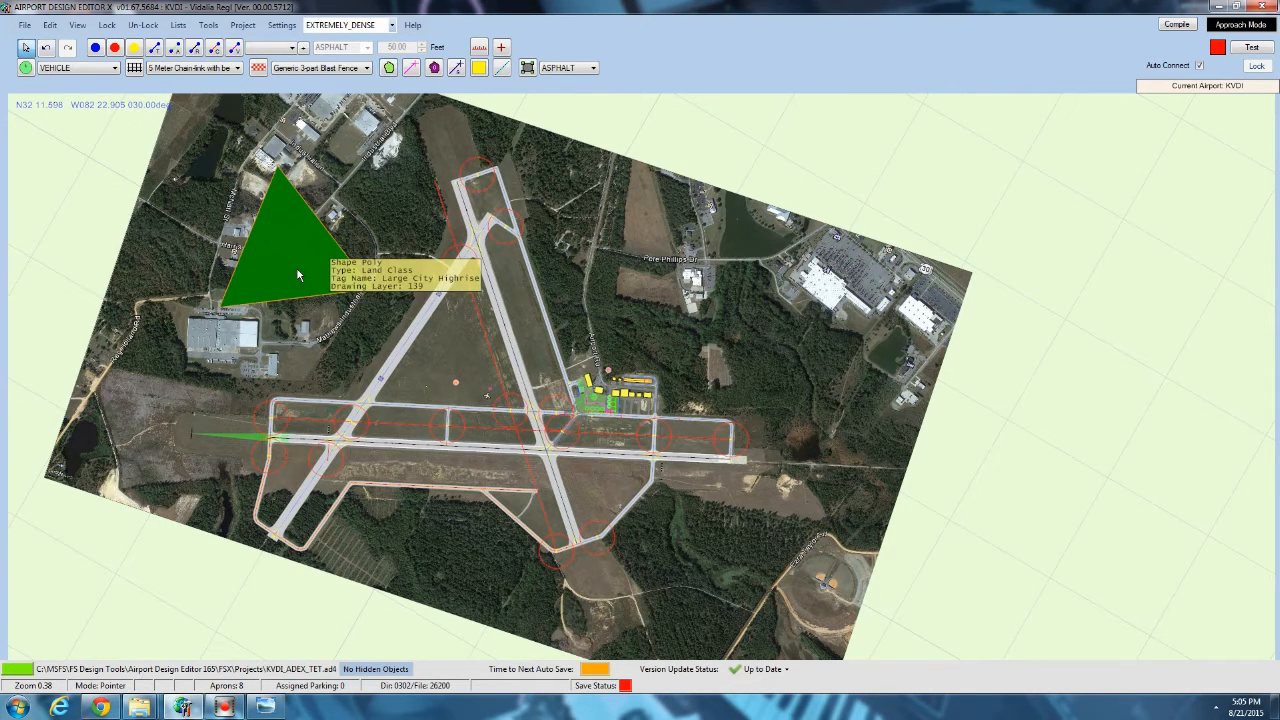
pyautogui.press('Delete')
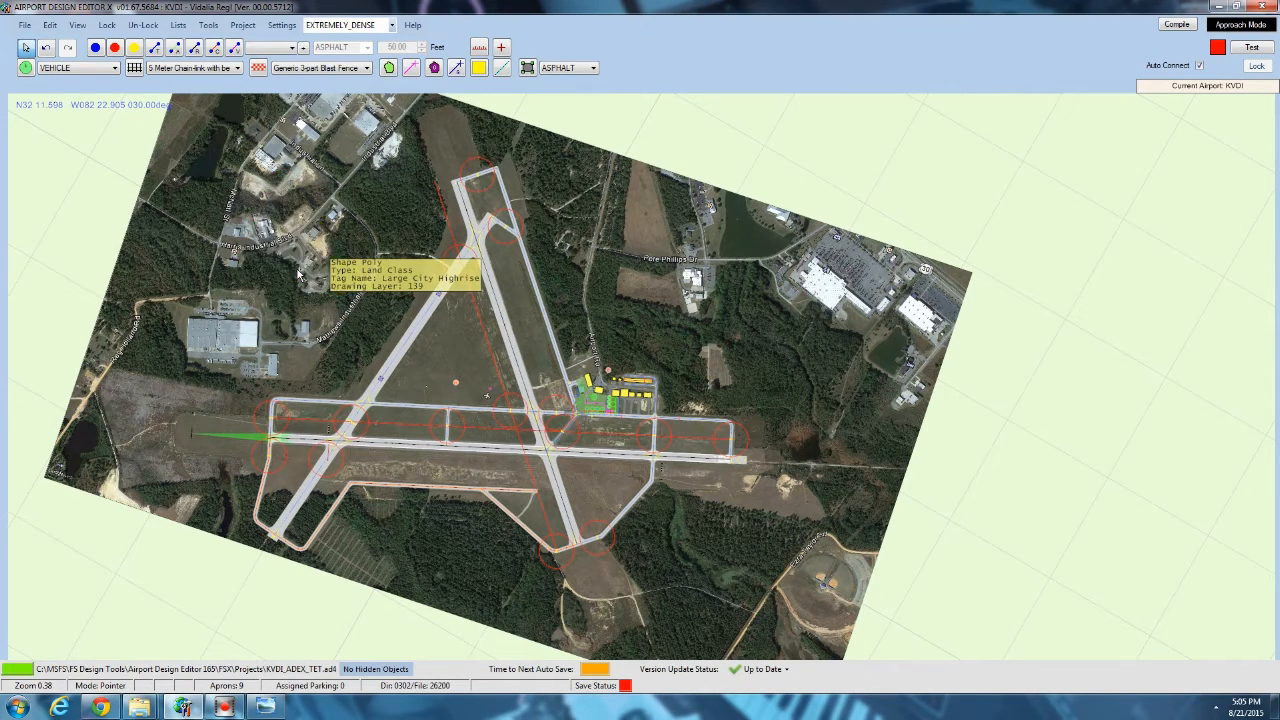
# Start a new terrain polygon around the airfield, tracing its northwest side up toward the north runway end.
pyautogui.click(388, 67)
pyautogui.scroll(5, 354, 434)
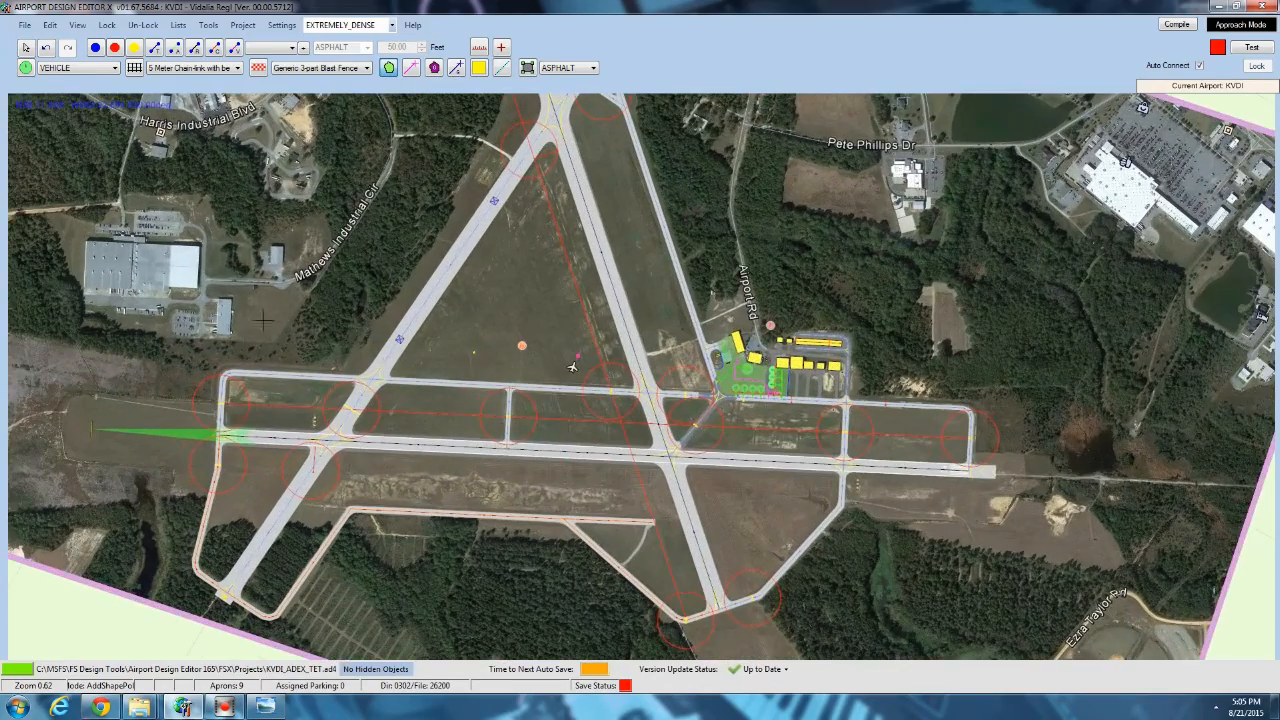
pyautogui.moveTo(264, 320); pyautogui.dragTo(417, 294, button='right')
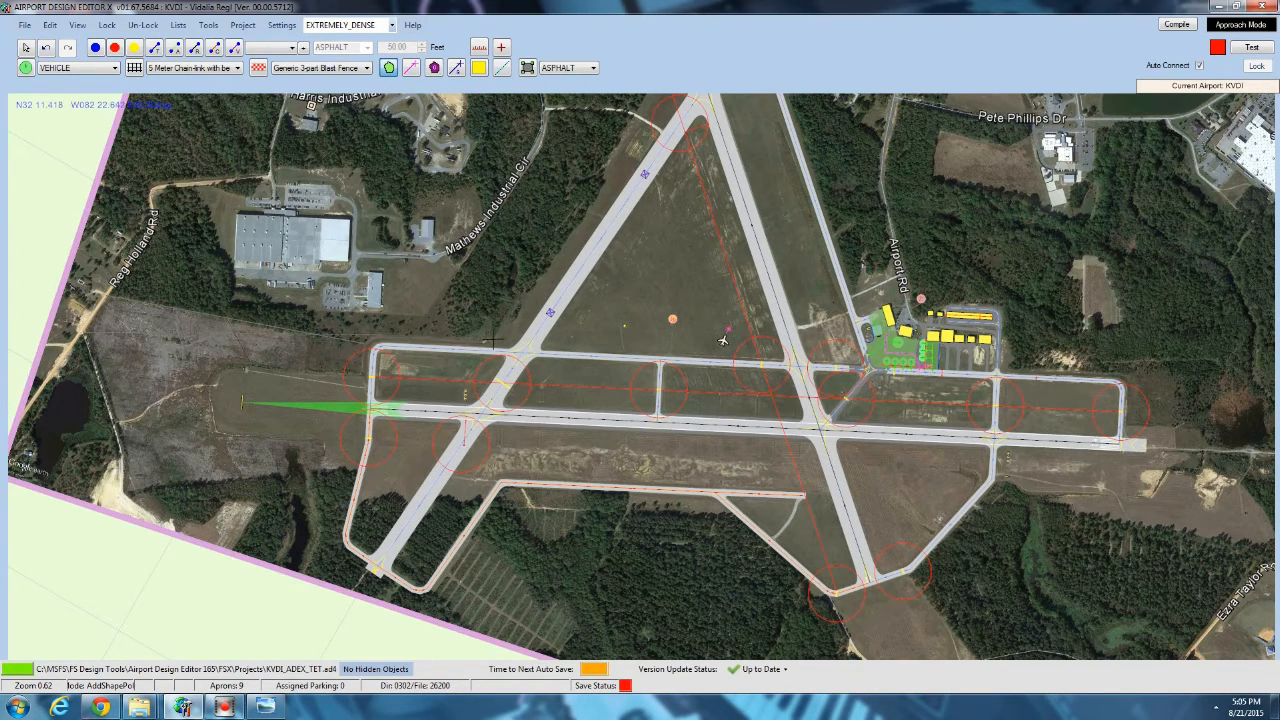
pyautogui.moveTo(493, 342); pyautogui.dragTo(275, 513, button='right')
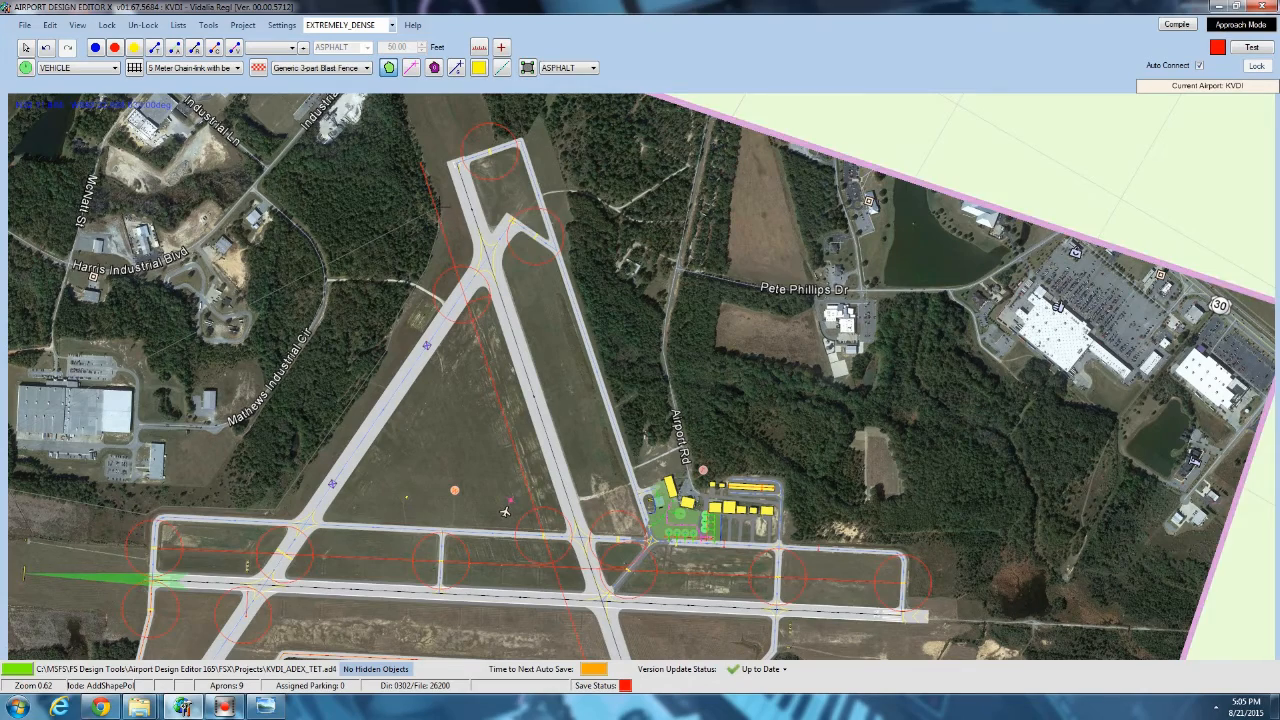
pyautogui.moveTo(422, 264); pyautogui.dragTo(422, 410, button='right')
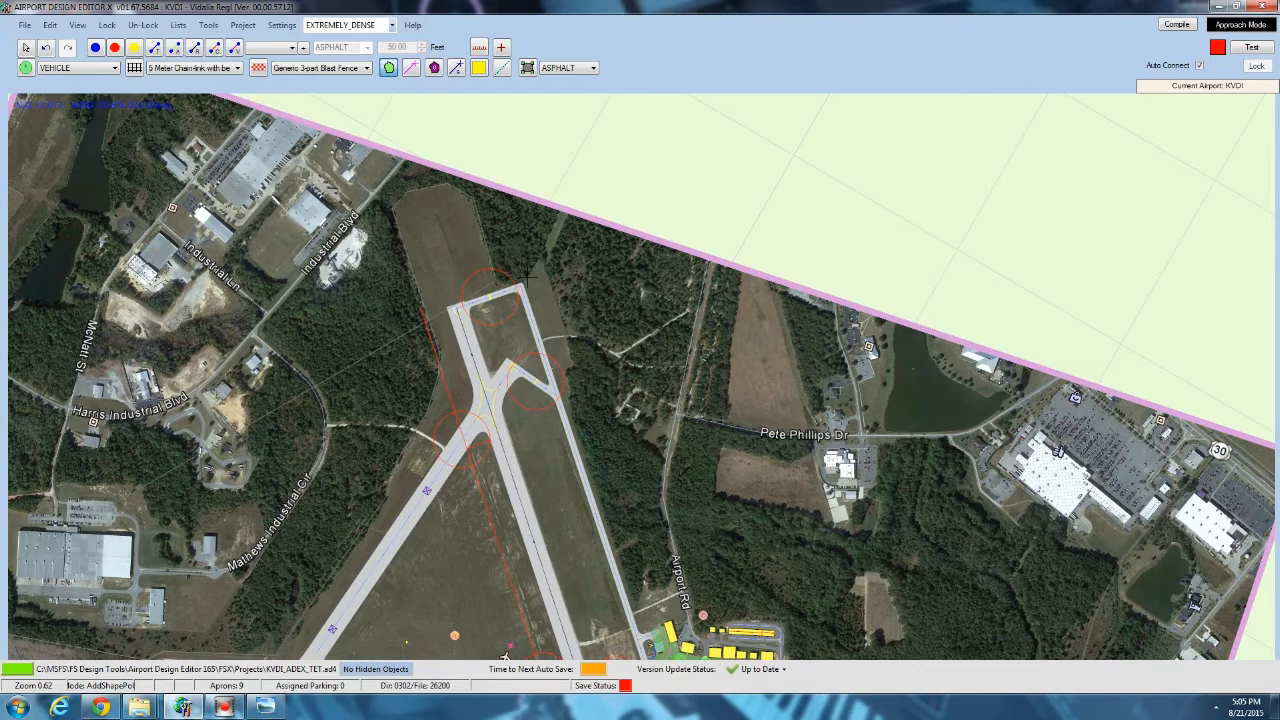
# Continue the terrain polygon around the north runway end and down the east side of the parallel taxiway toward the hangars.
pyautogui.click(571, 367)
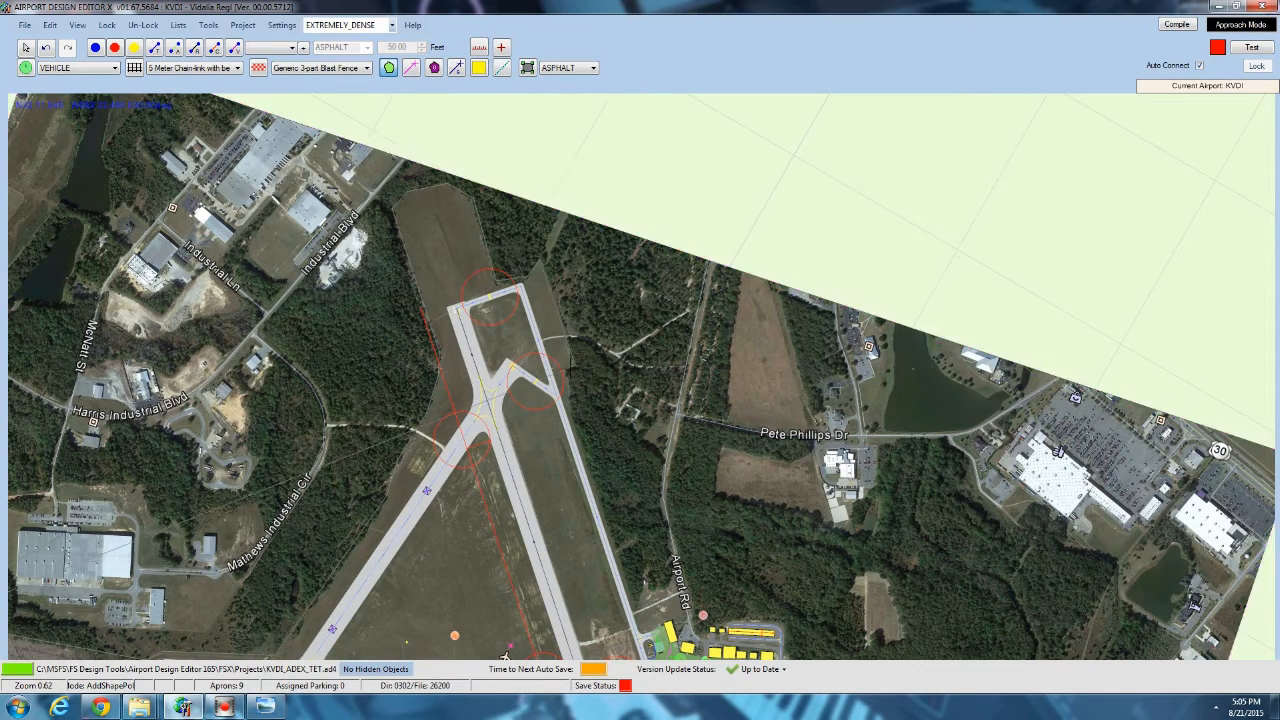
pyautogui.click(567, 390)
pyautogui.moveTo(550, 505); pyautogui.dragTo(500, 290)
pyautogui.scroll(4, 400, 460)
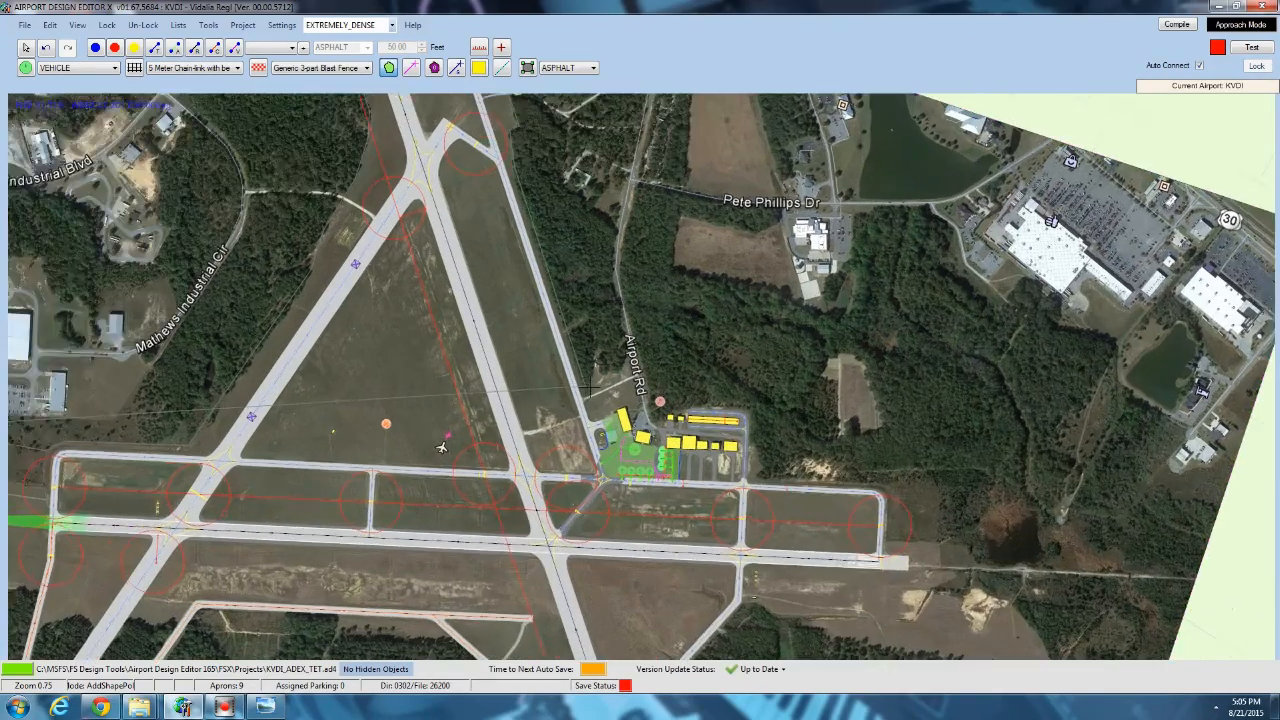
pyautogui.scroll(2, 591, 387)
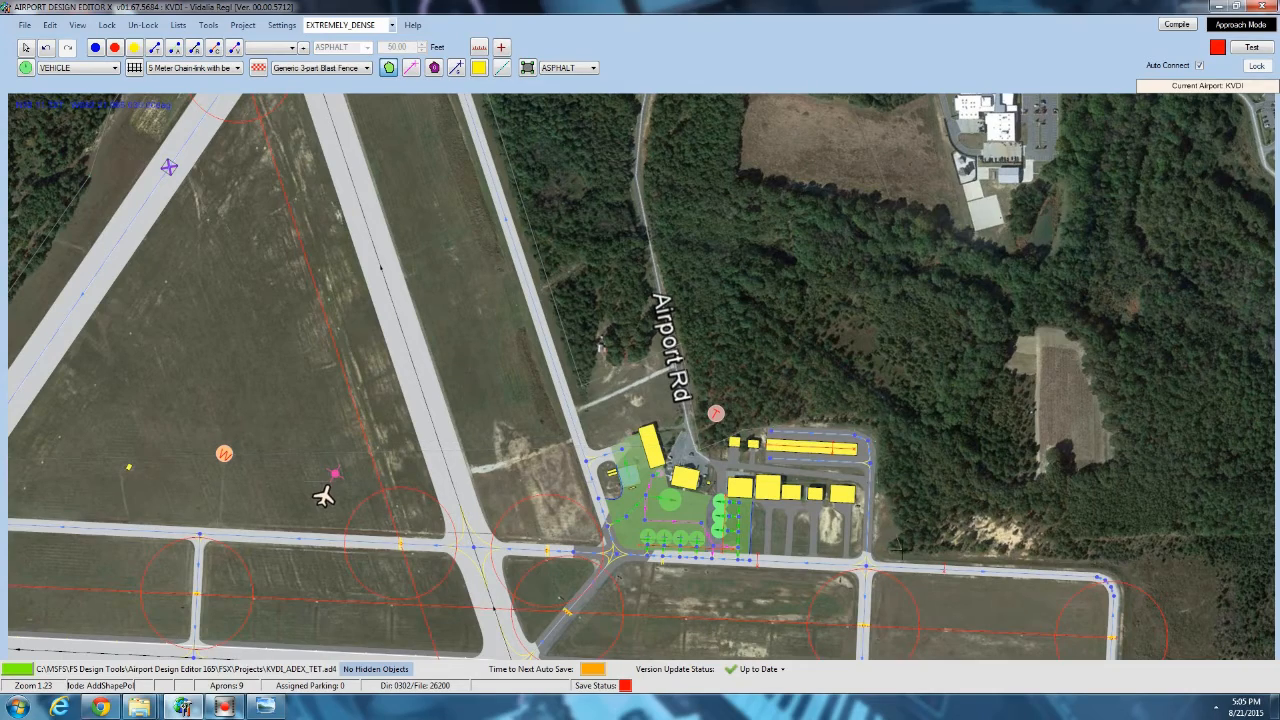
# Extend the terrain polygon around the east runway end and back along the tree line south of the field to the diagonal taxiway.
pyautogui.moveTo(1091, 567); pyautogui.dragTo(752, 368, button='middle')
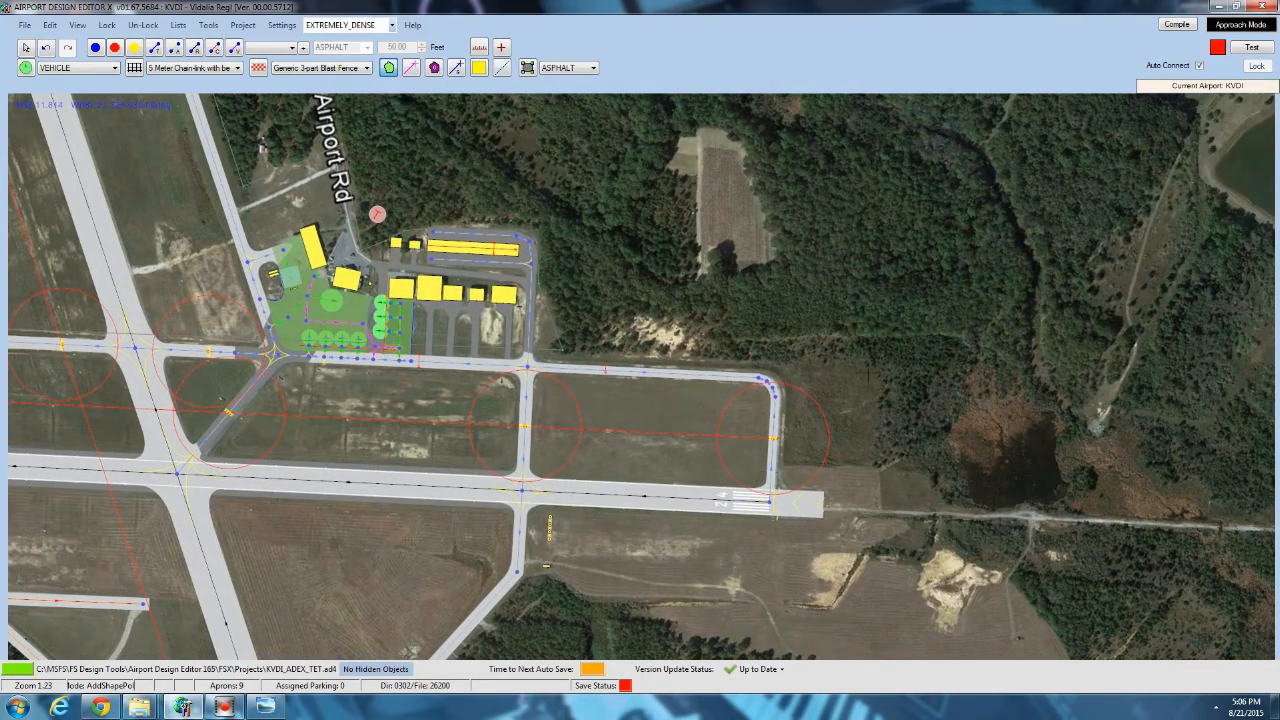
pyautogui.moveTo(884, 460); pyautogui.dragTo(606, 210, button='middle')
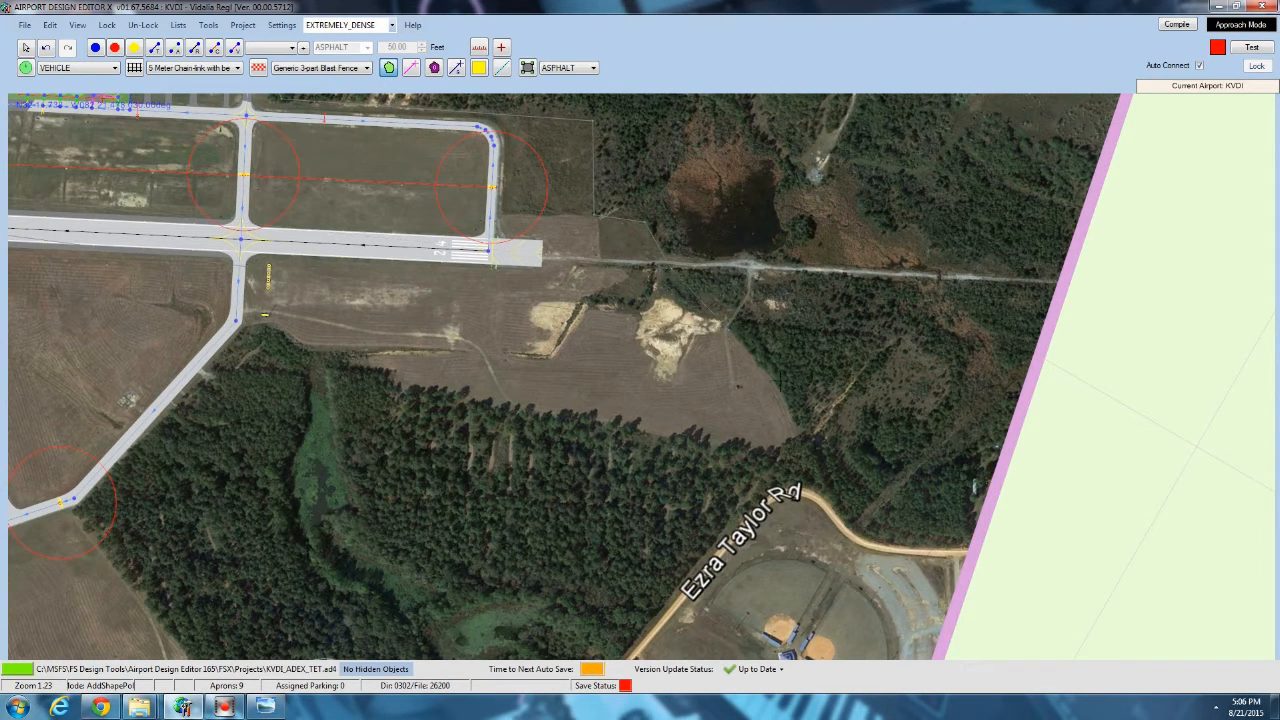
pyautogui.click(776, 453)
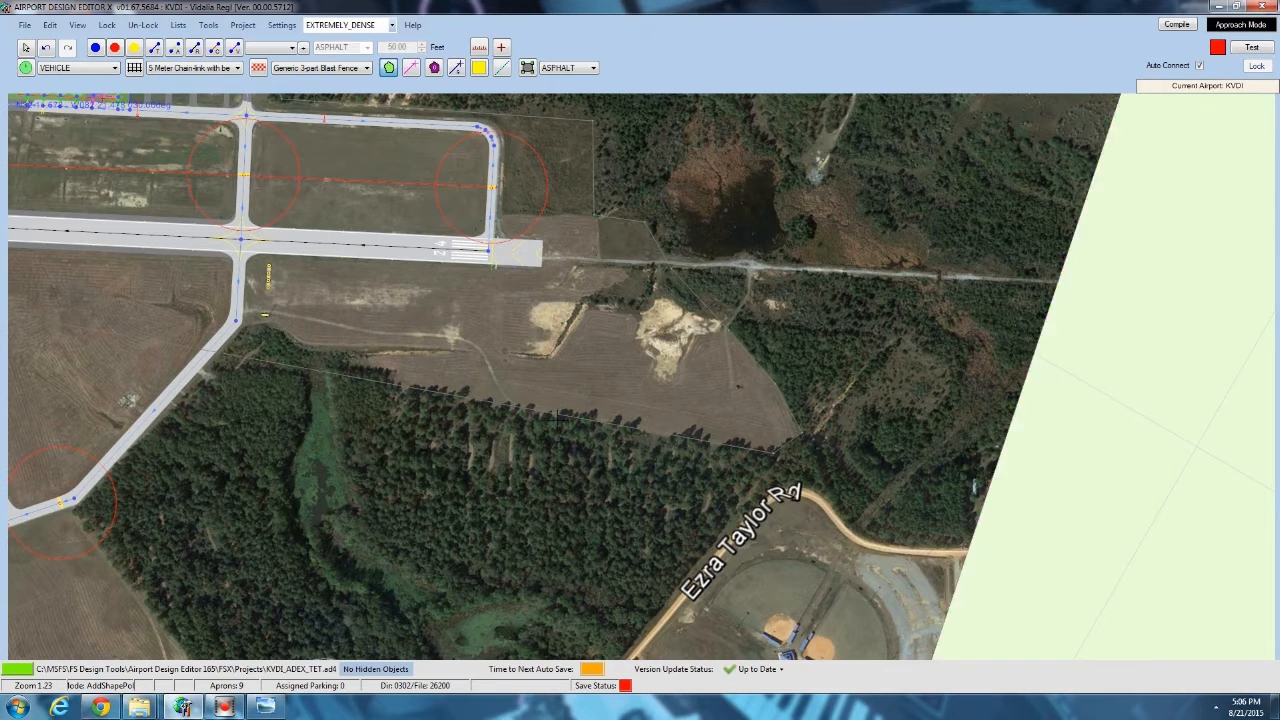
pyautogui.click(279, 330)
pyautogui.click(245, 334)
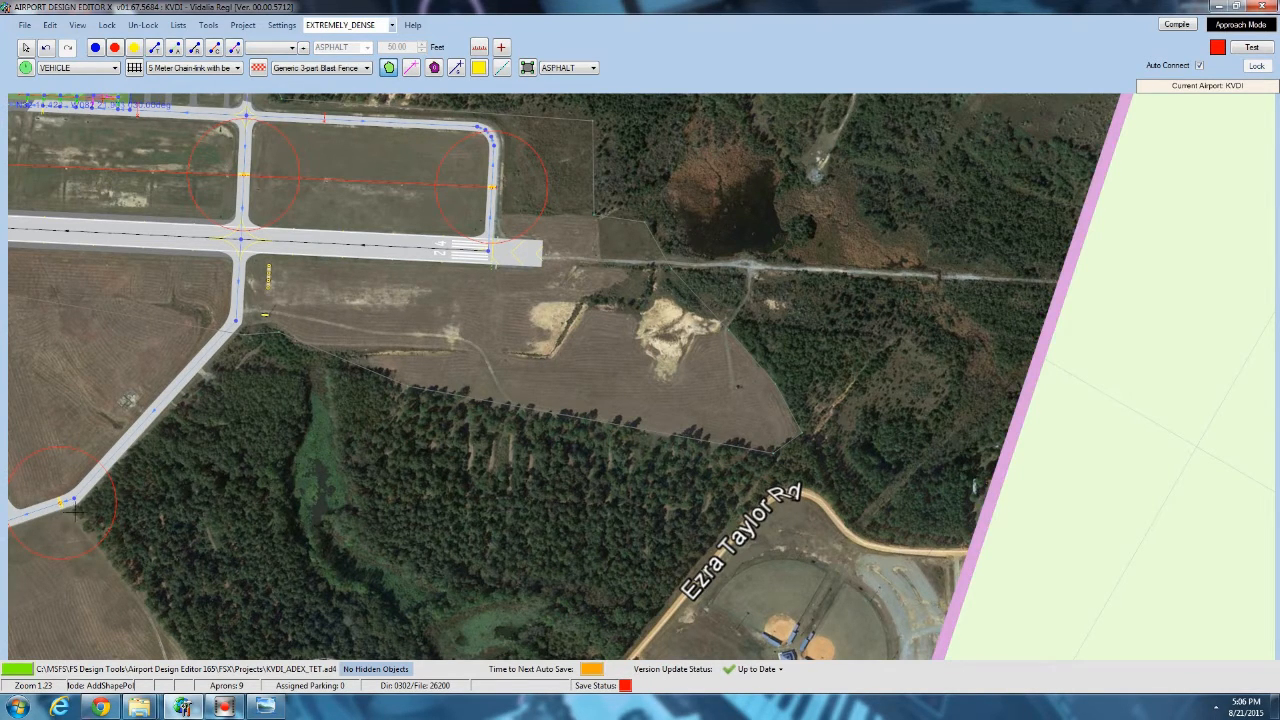
# Trace the terrain polygon around the cleared field and dirt road beyond the south runway end.
pyautogui.moveTo(106, 543); pyautogui.dragTo(172, 275, button='middle')
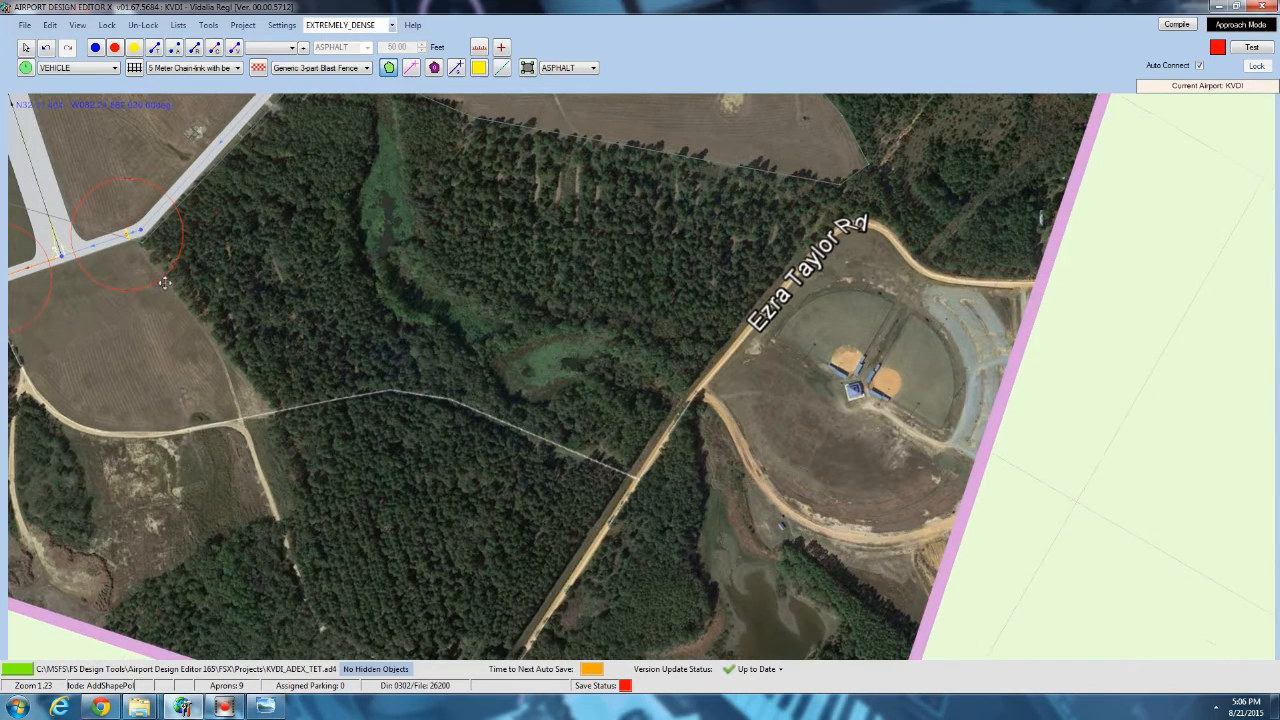
pyautogui.click(270, 410)
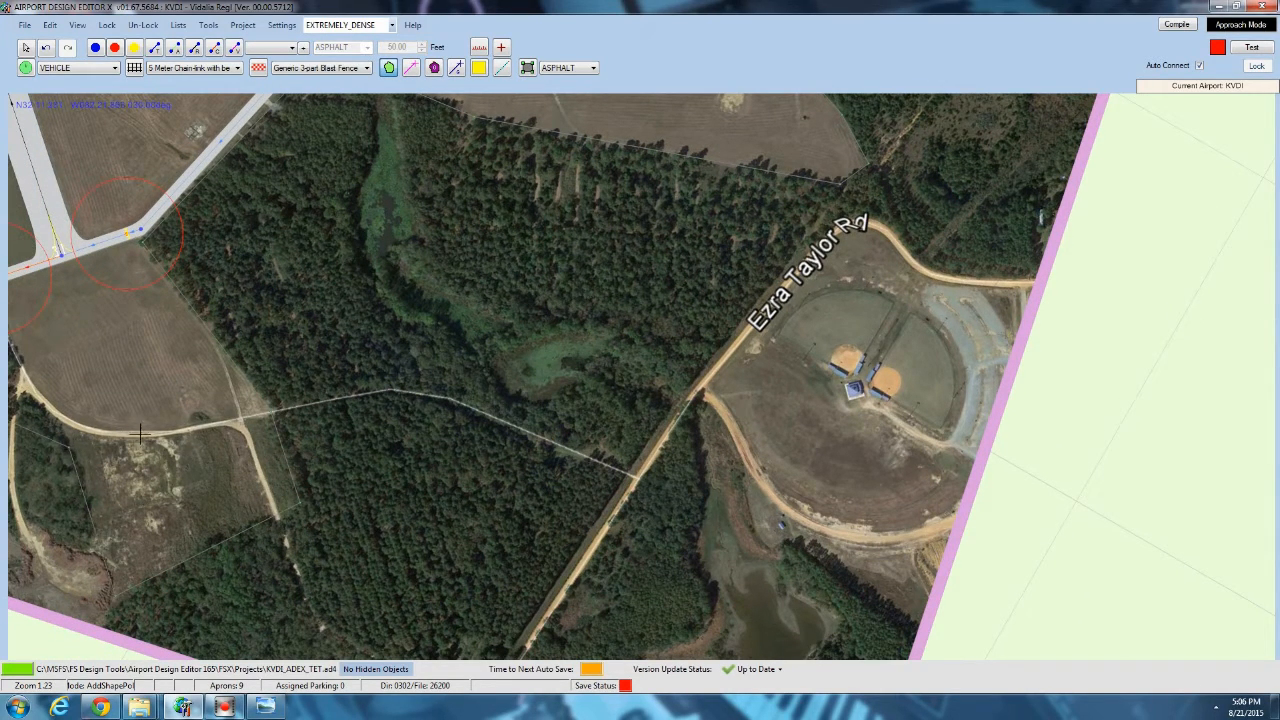
pyautogui.moveTo(10, 302); pyautogui.dragTo(524, 468, button='middle')
pyautogui.click(374, 283)
# Continue the terrain polygon up the diagonal taxiway and around the clearings just south of the southern taxiway.
pyautogui.scroll(1, 370, 320)
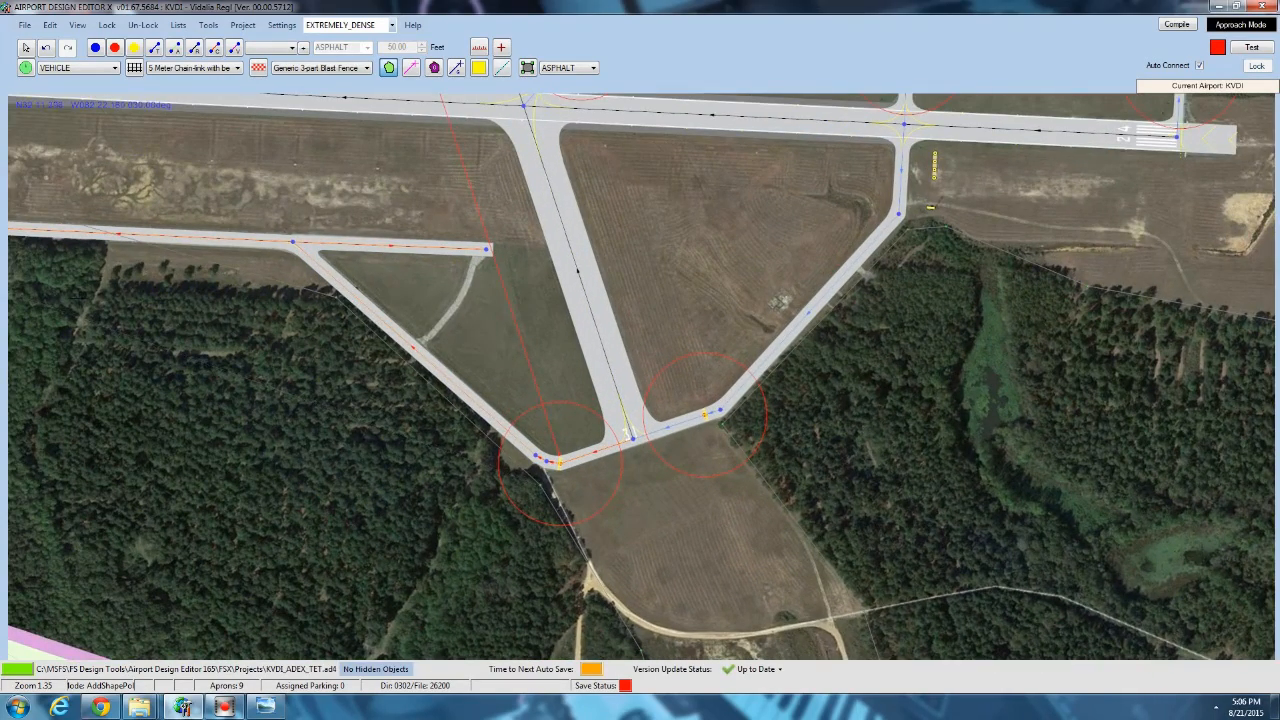
pyautogui.moveTo(185, 268); pyautogui.dragTo(678, 276, button='middle')
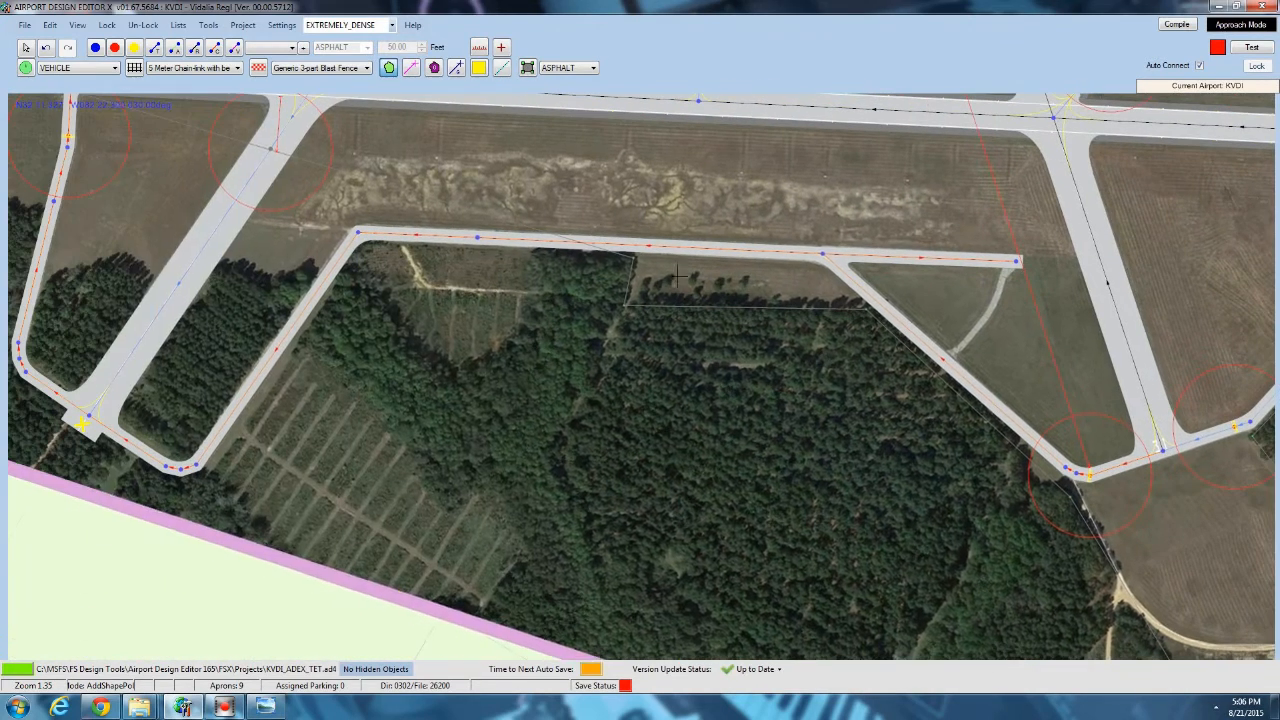
pyautogui.click(537, 251)
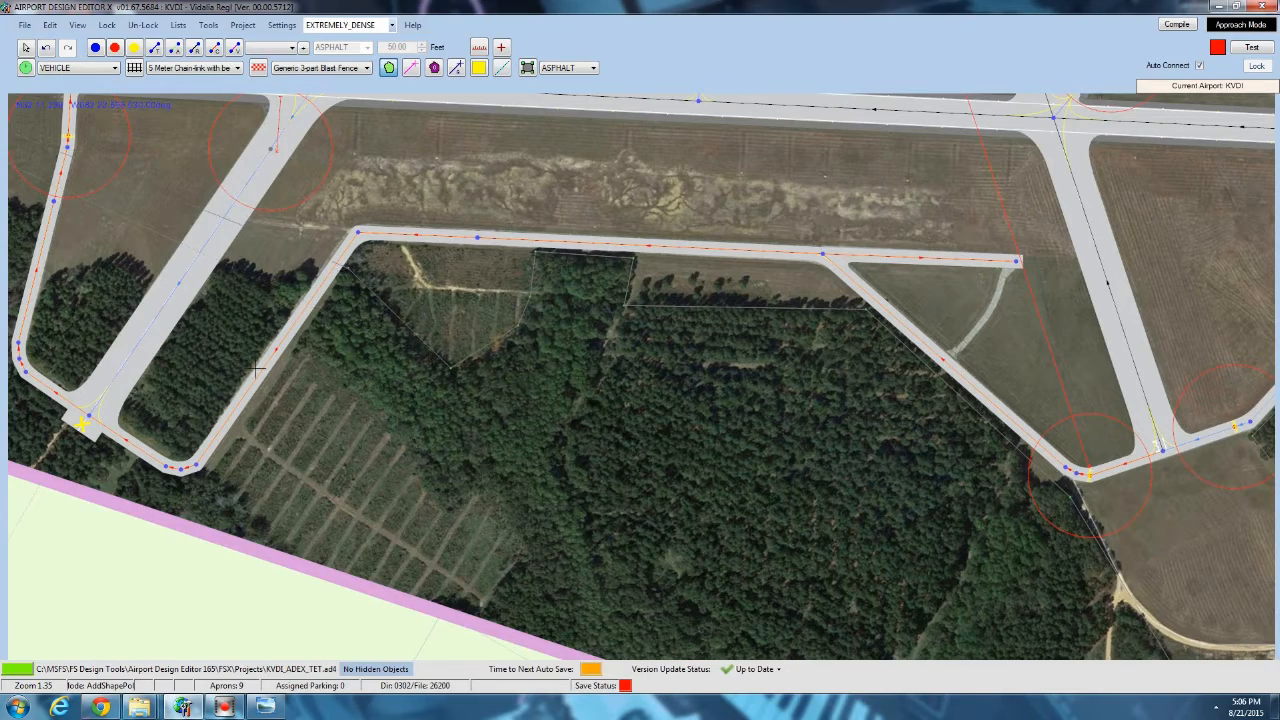
# Trace the terrain polygon around the southern taxiway bend and the wooded block east of the closed runway.
pyautogui.scroll(3, 454, 366)
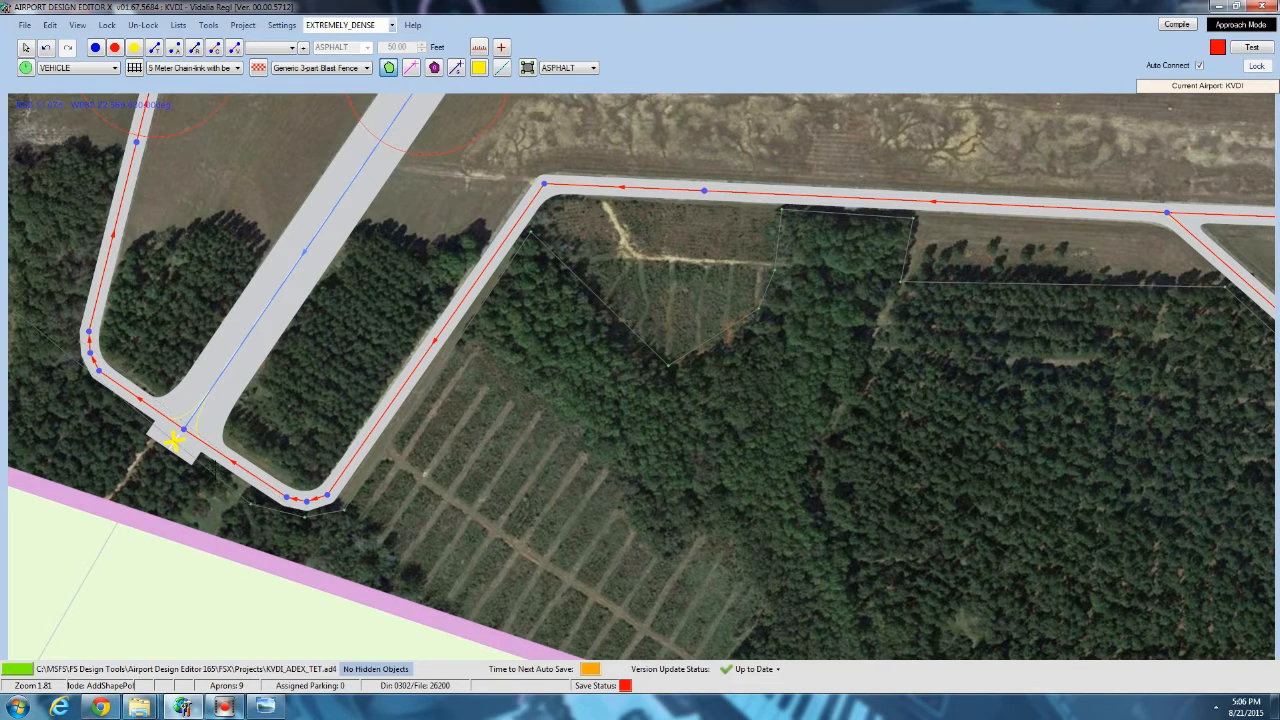
pyautogui.click(318, 472)
pyautogui.click(474, 256)
pyautogui.click(352, 248)
pyautogui.click(234, 419)
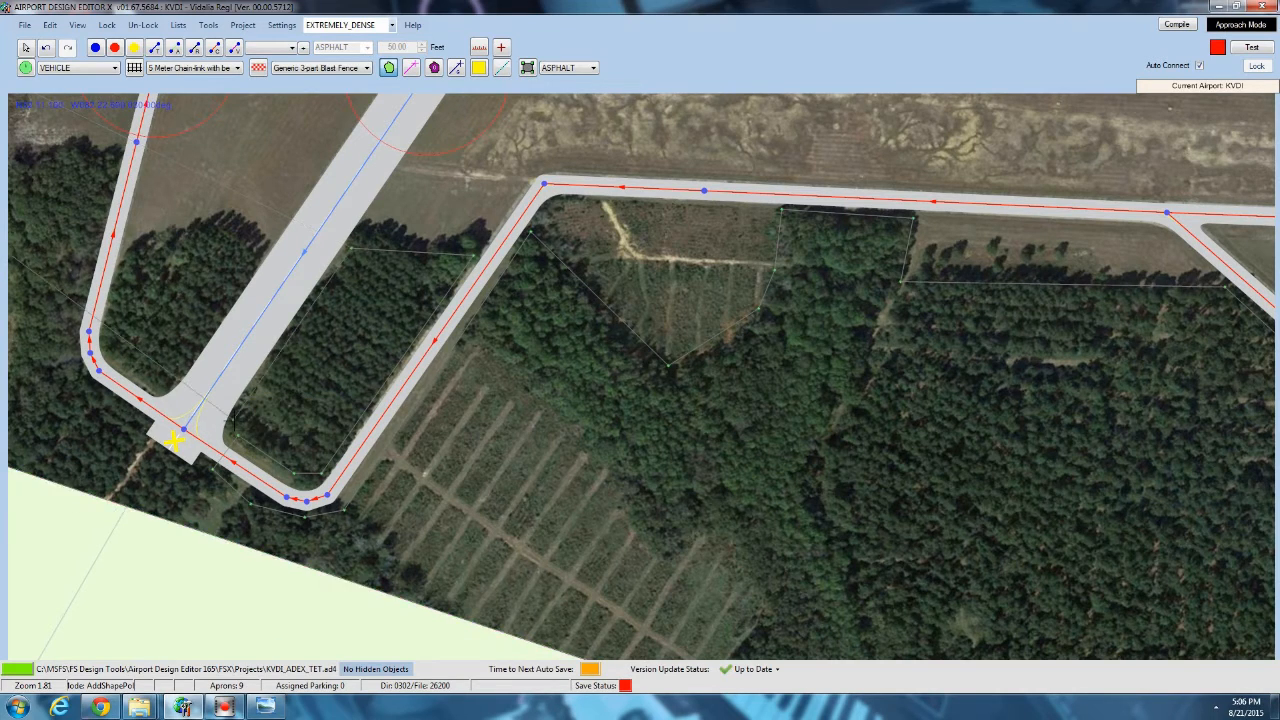
pyautogui.click(180, 384)
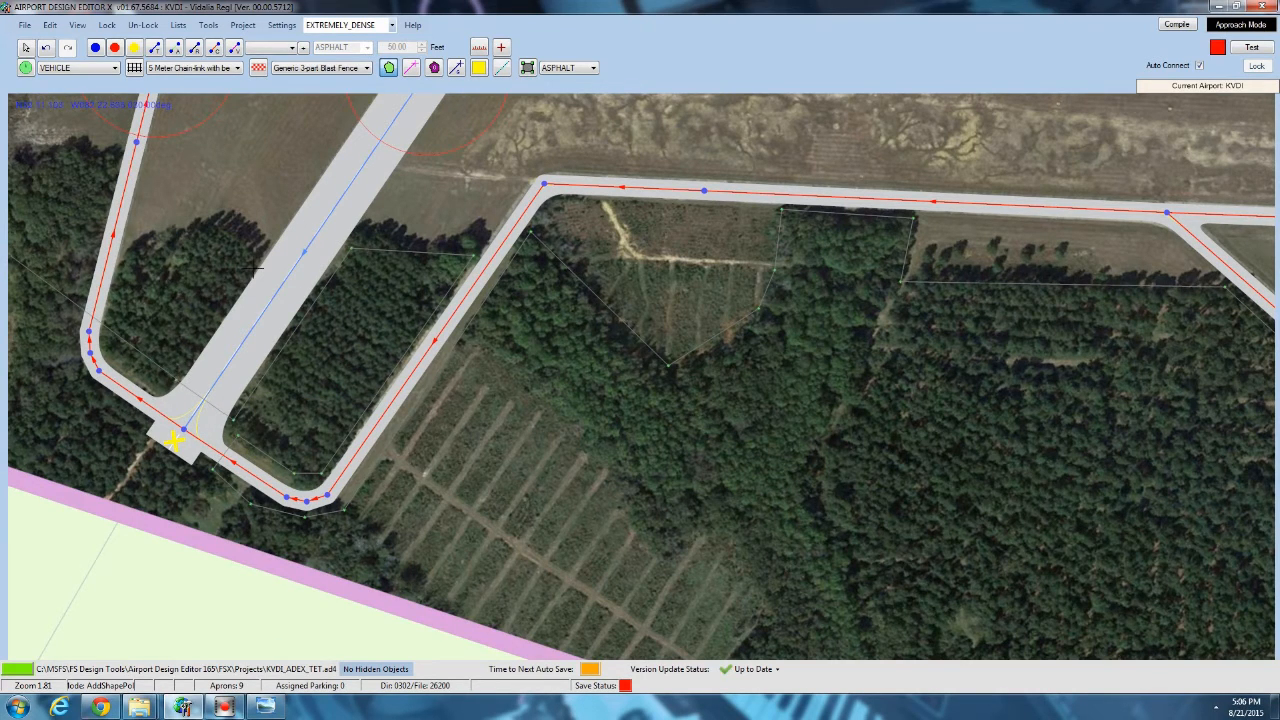
# Trace the terrain polygon around the wooded block west of the closed runway and the outside of the taxiway bend.
pyautogui.click(222, 226)
pyautogui.click(133, 251)
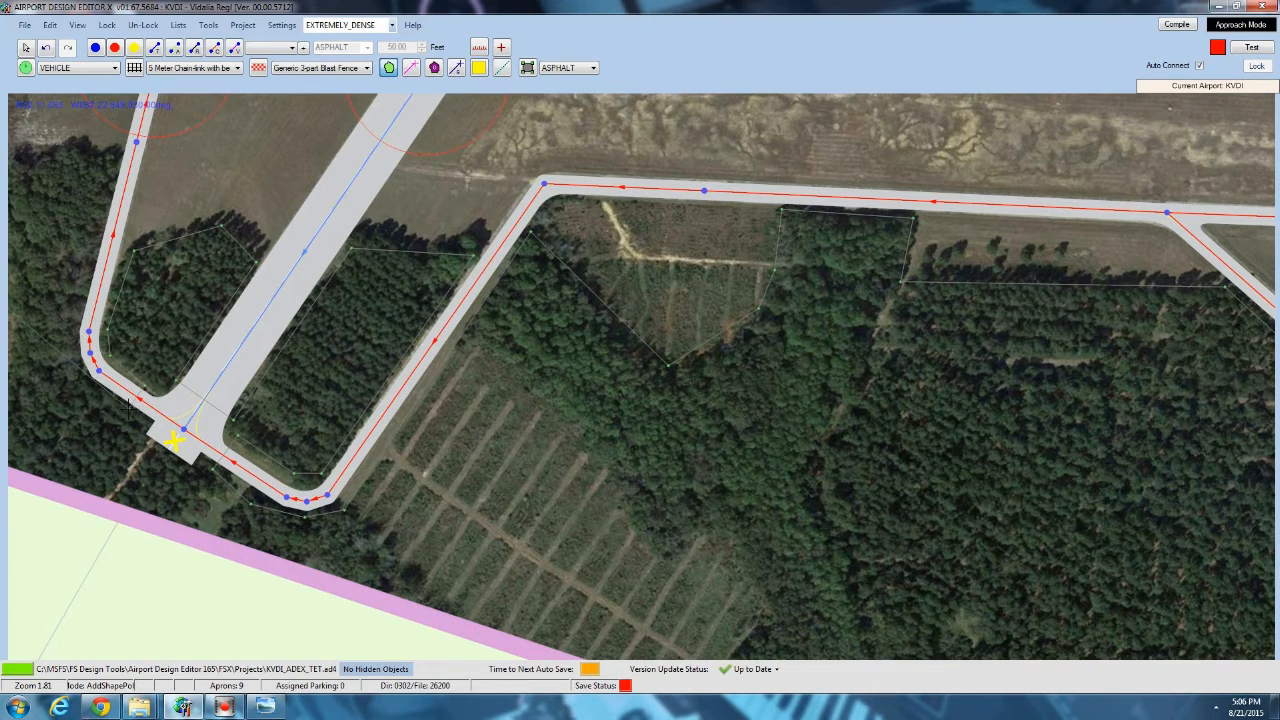
pyautogui.click(84, 380)
pyautogui.click(74, 354)
pyautogui.click(79, 328)
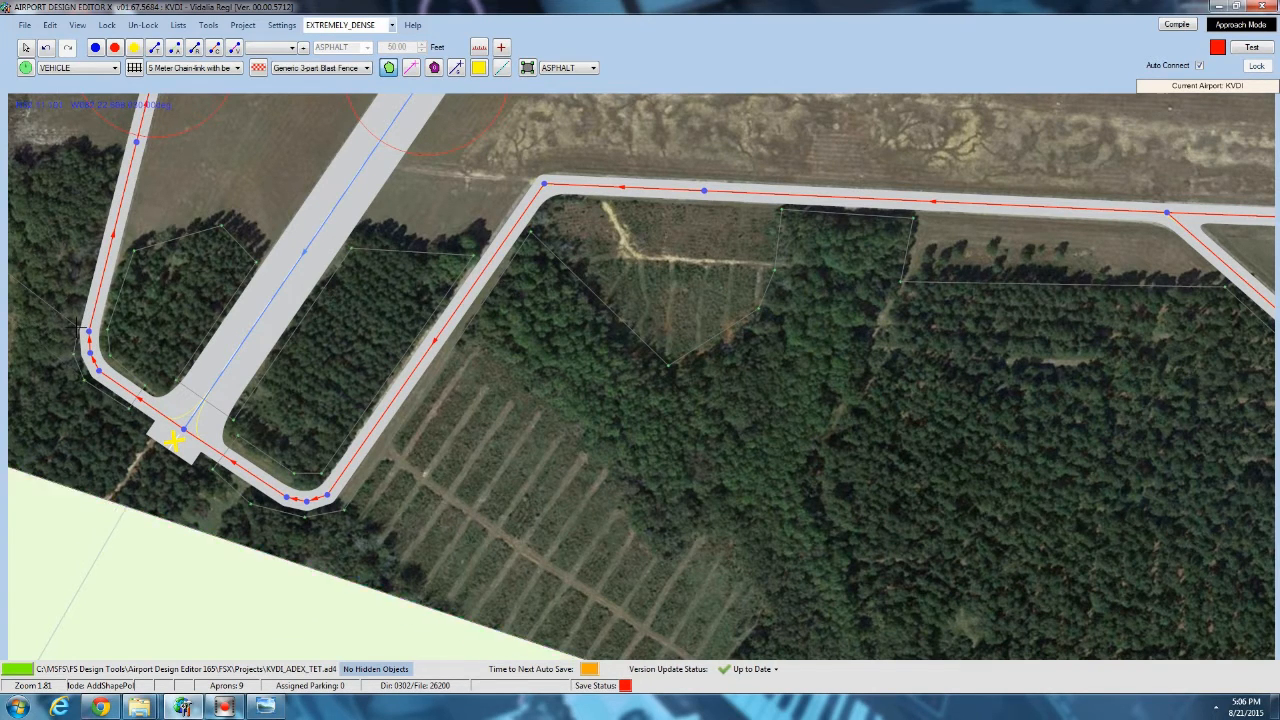
# Extend the terrain polygon along the western tree line and dirt road, and finish it at its starting point.
pyautogui.click(121, 160)
pyautogui.moveTo(121, 160); pyautogui.dragTo(566, 300, button='middle')
pyautogui.scroll(-1, 438, 296)
pyautogui.click(438, 296)
pyautogui.moveTo(211, 294); pyautogui.dragTo(541, 310, button='middle')
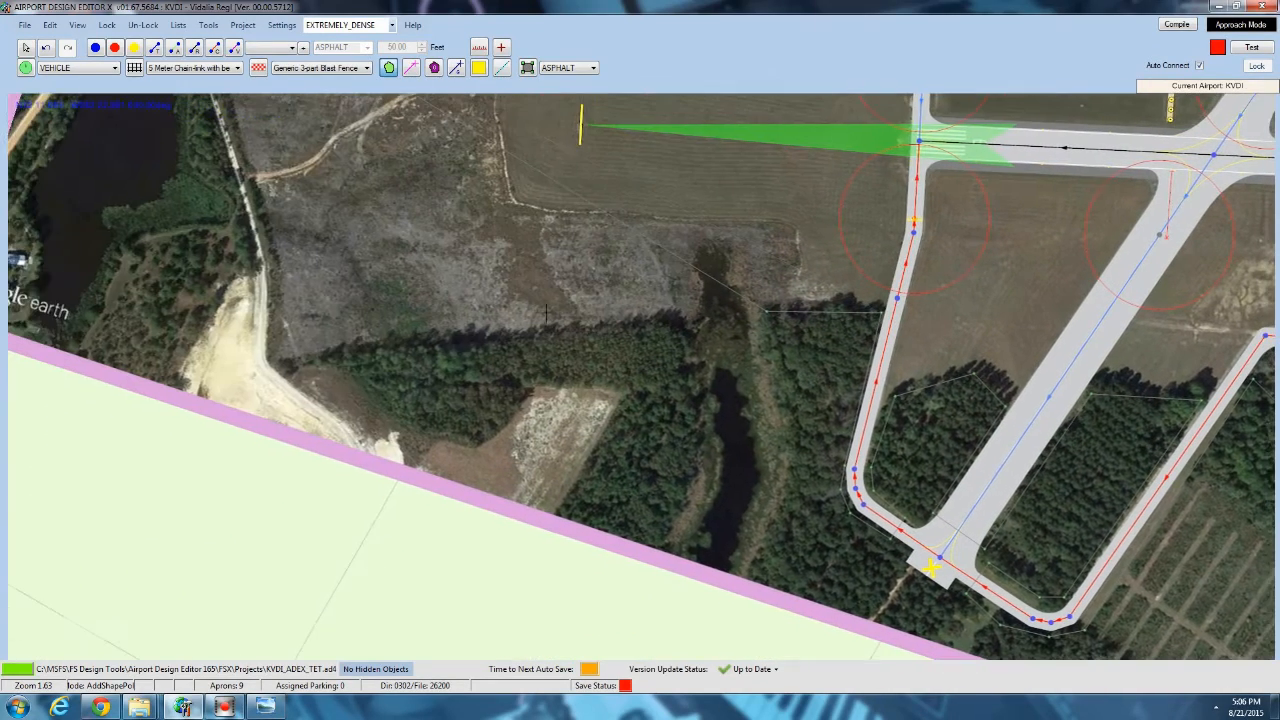
pyautogui.click(275, 360)
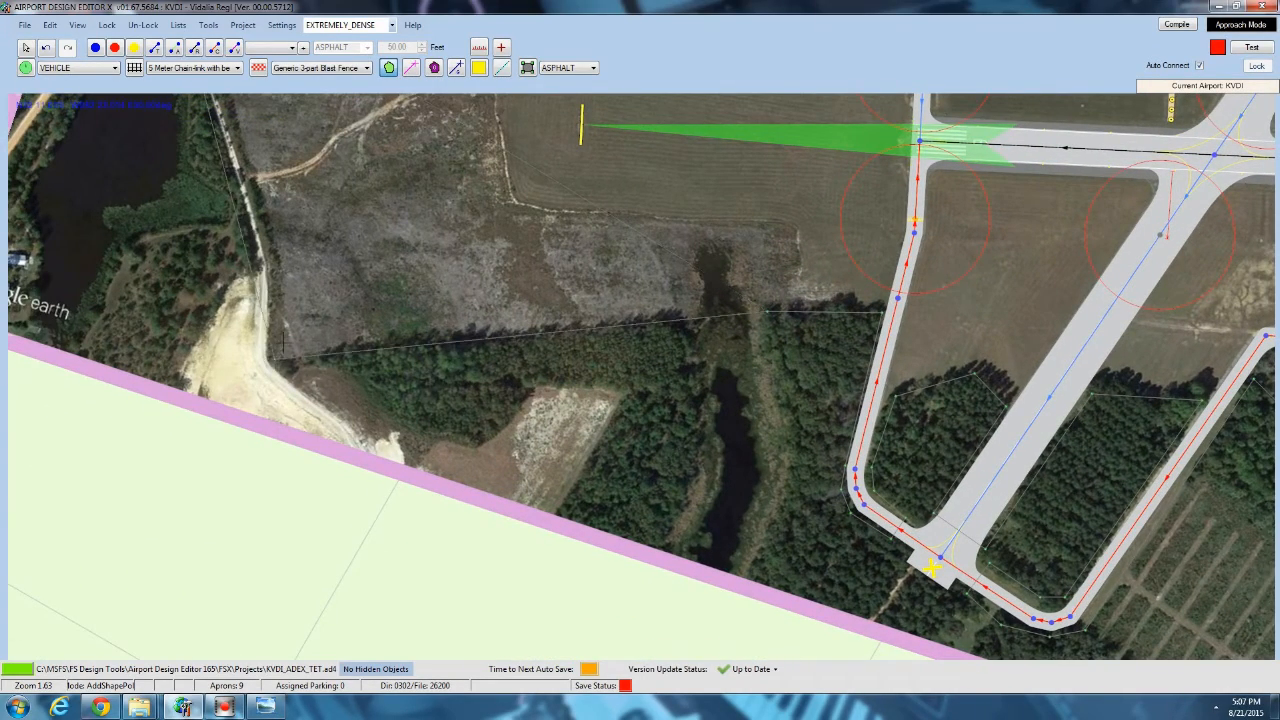
pyautogui.moveTo(350, 320); pyautogui.dragTo(500, 619, button='middle')
pyautogui.rightClick(366, 402)
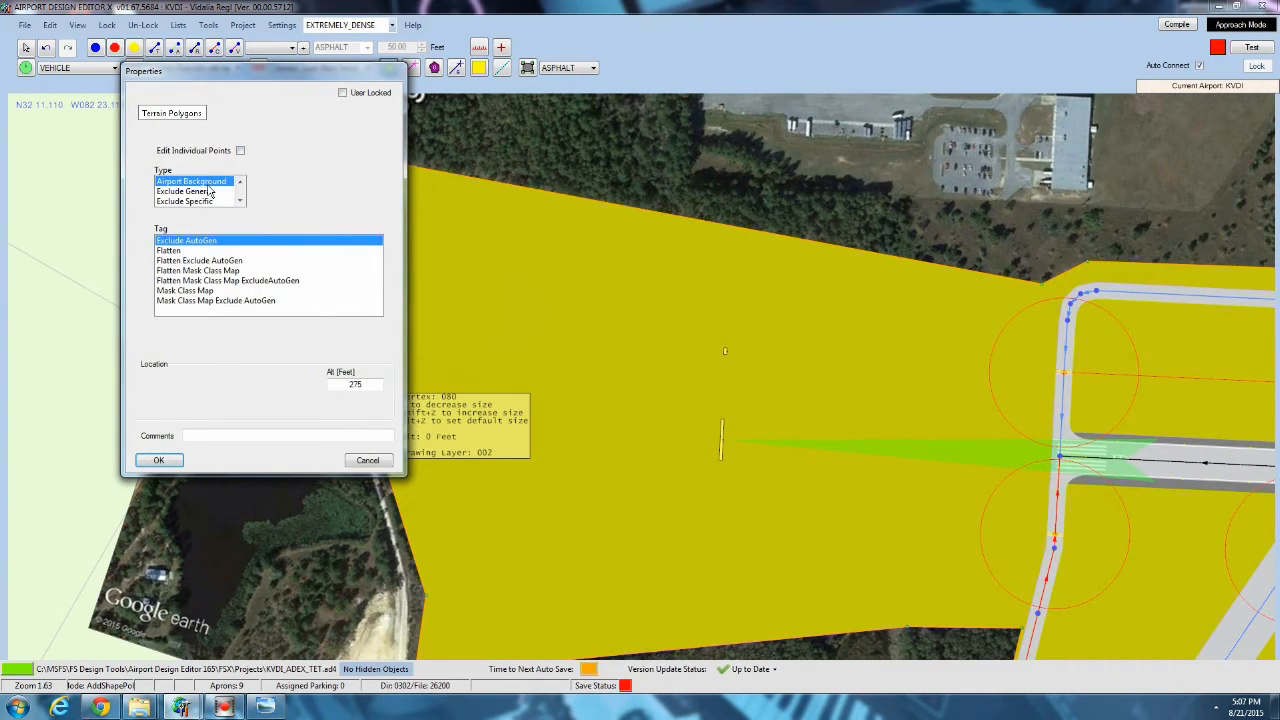
# Tag the Airport Background terrain polygon as Flatten Mask Class Map ExcludeAutoGen.
pyautogui.click(197, 262)
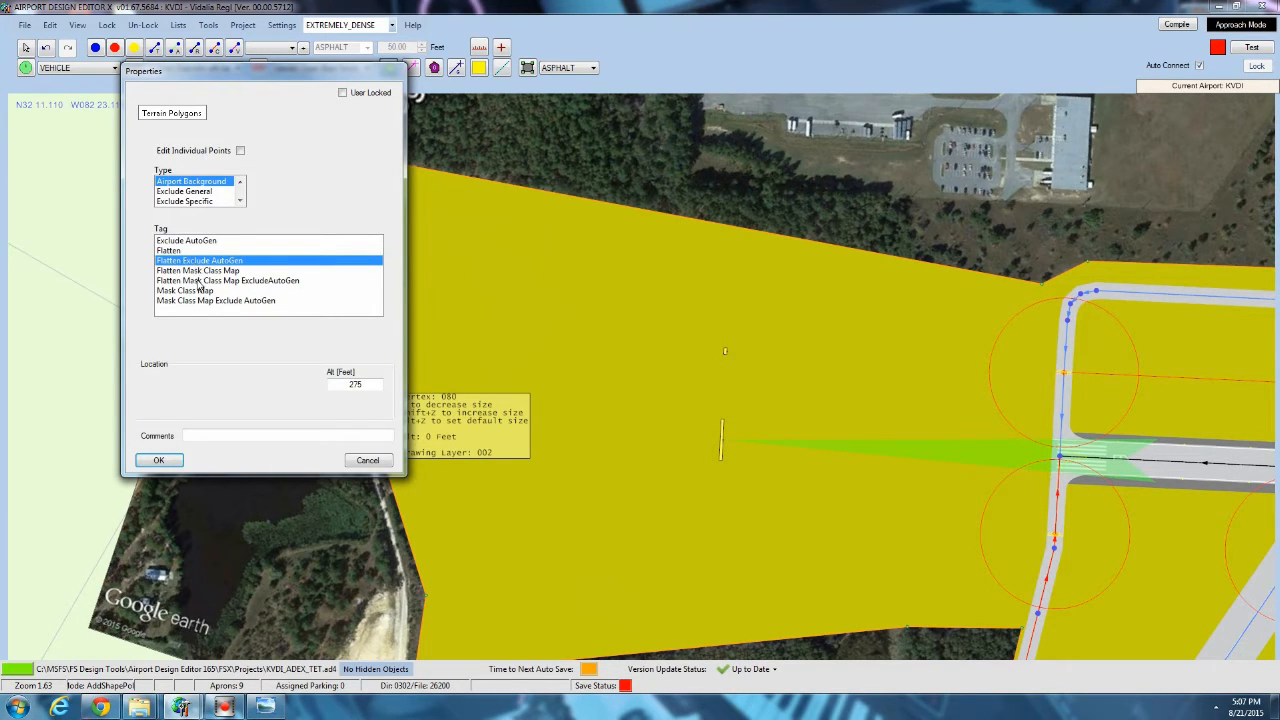
pyautogui.click(199, 281)
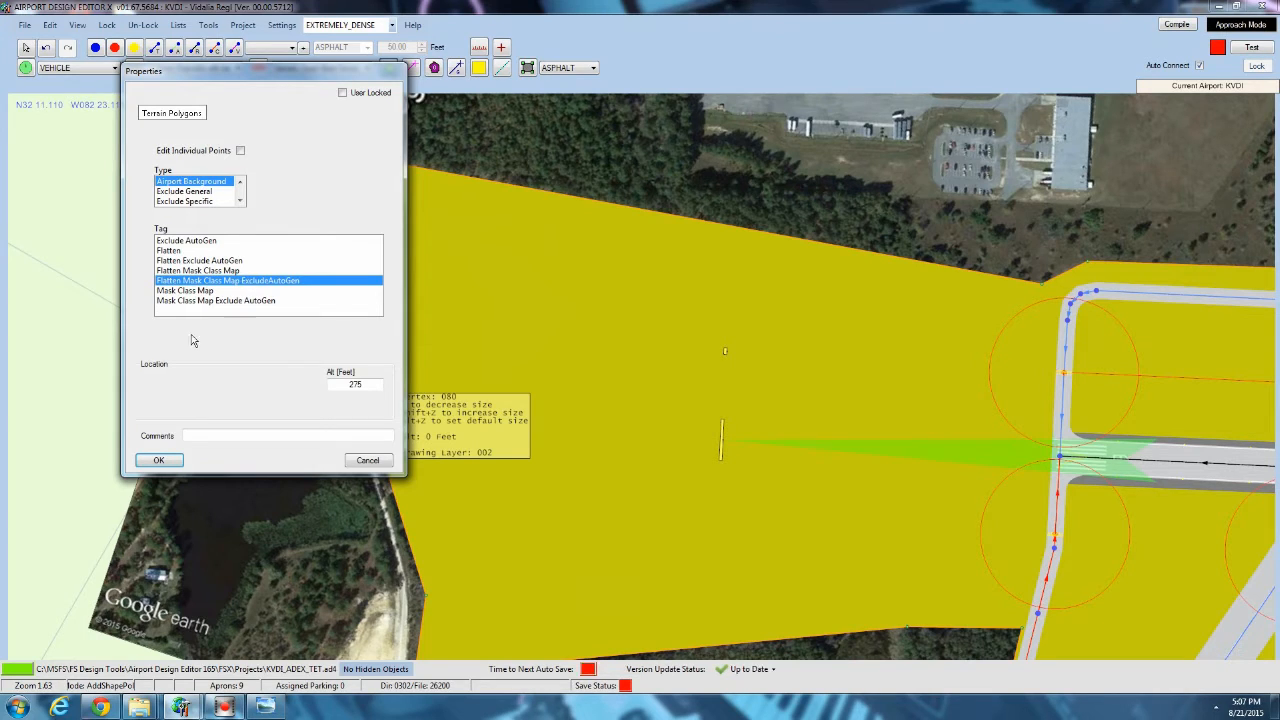
pyautogui.click(160, 460)
pyautogui.moveTo(405, 186); pyautogui.dragTo(384, 100, button='middle')
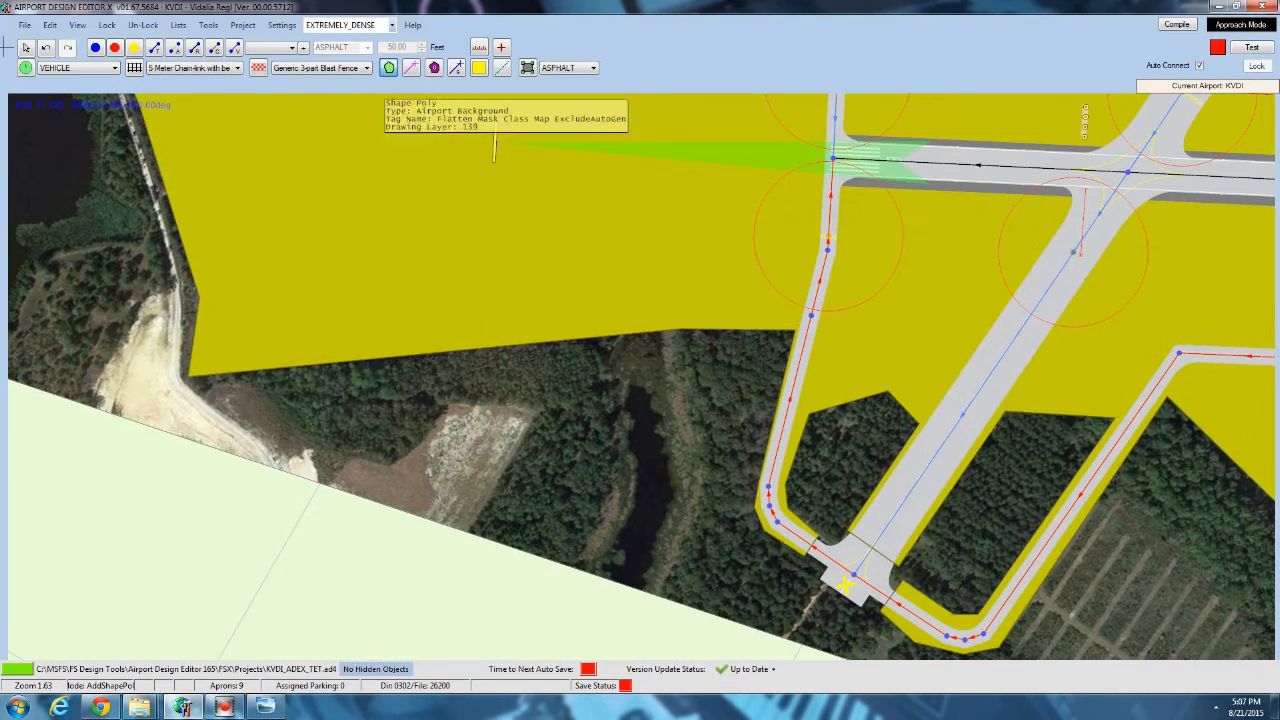
# Move the two polygon vertices at the closed runway's end outward to enclose the paved end with the X.
pyautogui.click(25, 49)
pyautogui.moveTo(544, 493); pyautogui.dragTo(284, 254, button='middle')
pyautogui.scroll(5, 815, 340)
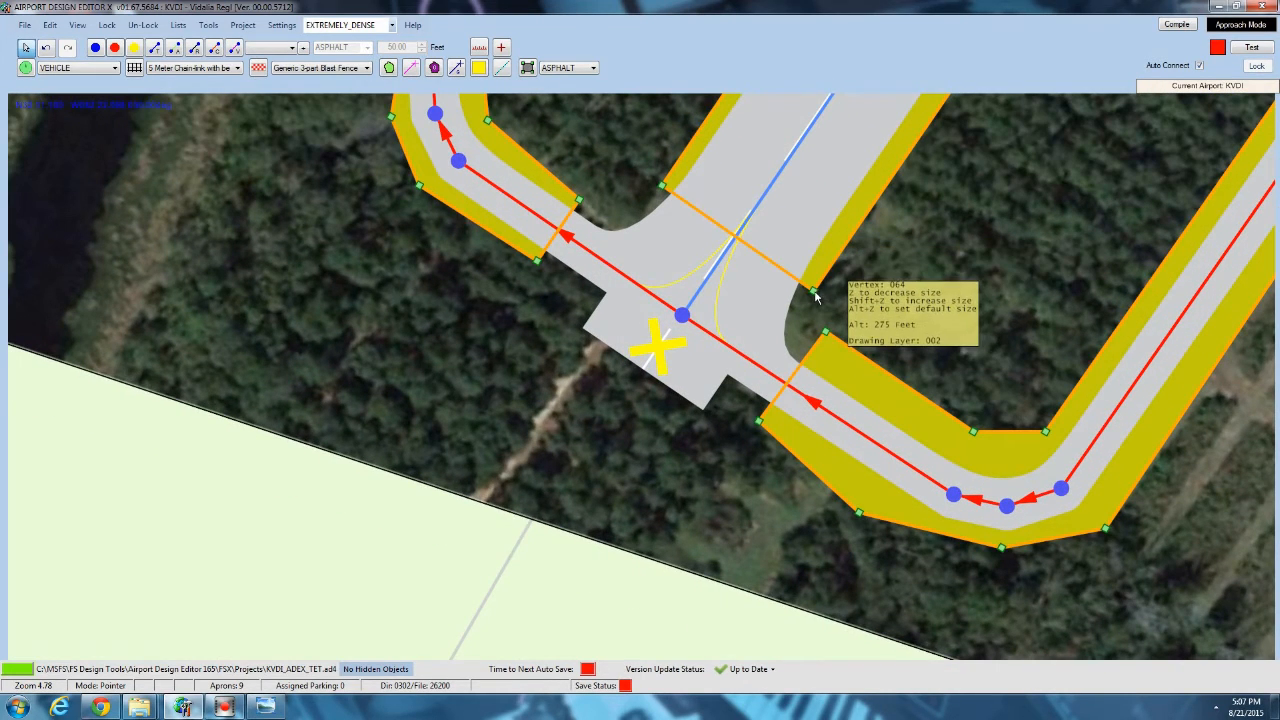
pyautogui.moveTo(760, 420); pyautogui.dragTo(708, 424)
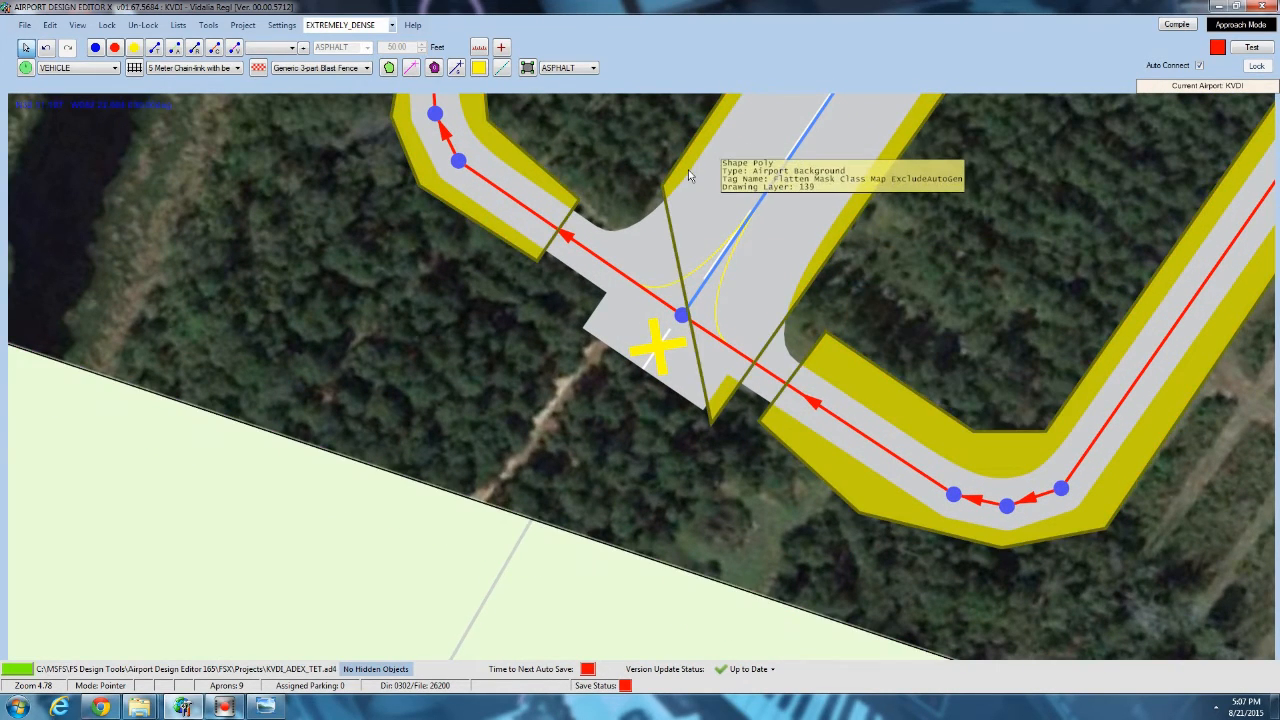
pyautogui.click(687, 169)
pyautogui.moveTo(665, 186); pyautogui.dragTo(563, 333)
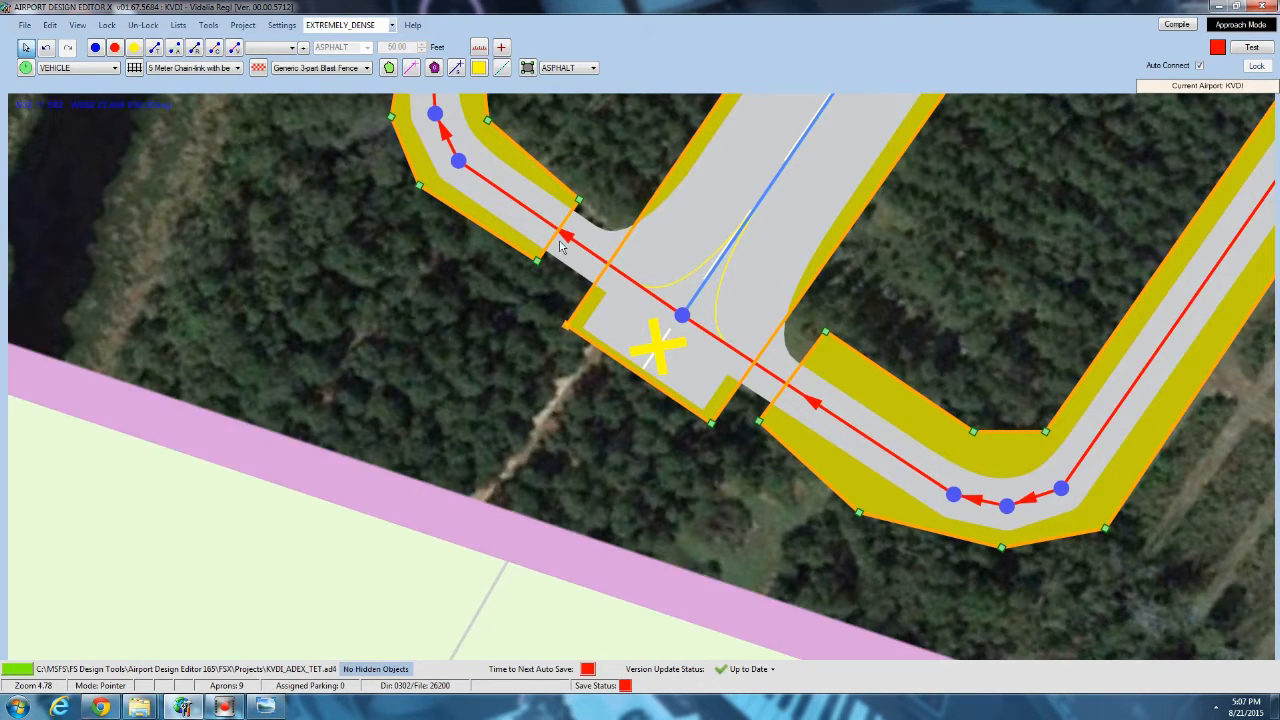
# Move the taxiway-side polygon vertices on both sides of the closed runway's end to meet the runway outline.
pyautogui.moveTo(539, 263); pyautogui.dragTo(582, 298)
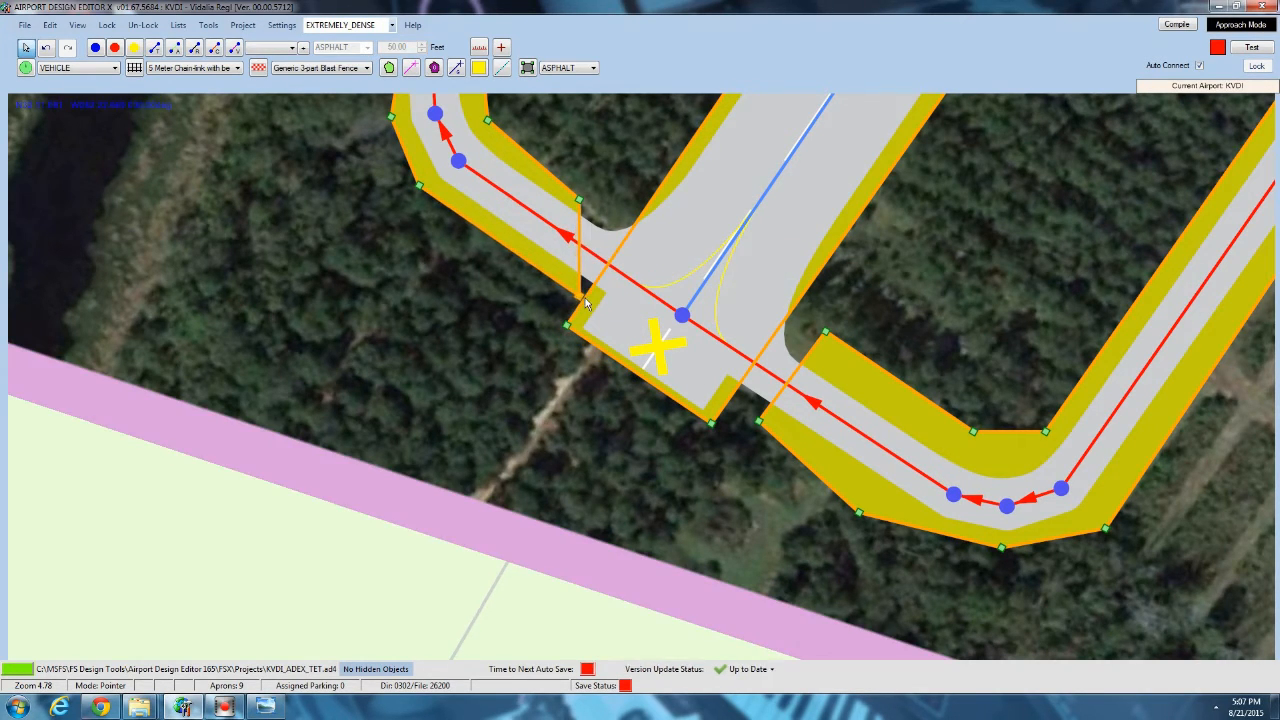
pyautogui.moveTo(580, 203); pyautogui.dragTo(640, 227)
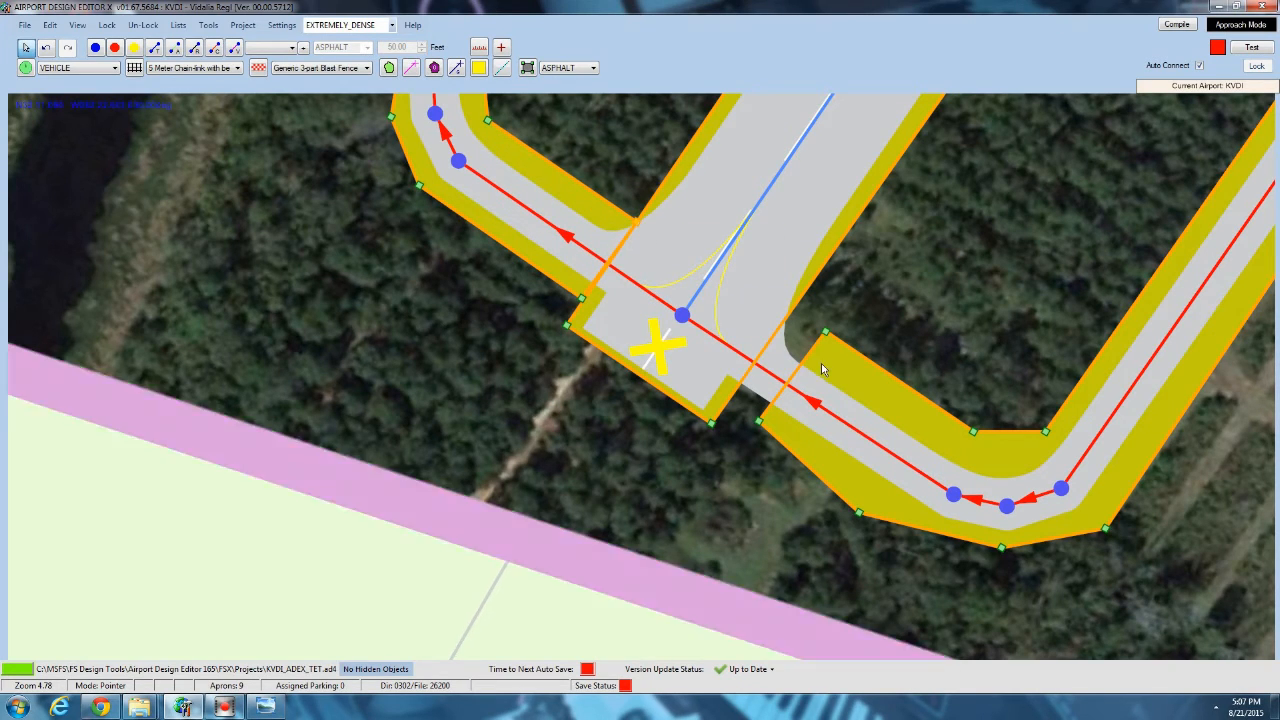
pyautogui.moveTo(826, 334); pyautogui.dragTo(786, 311)
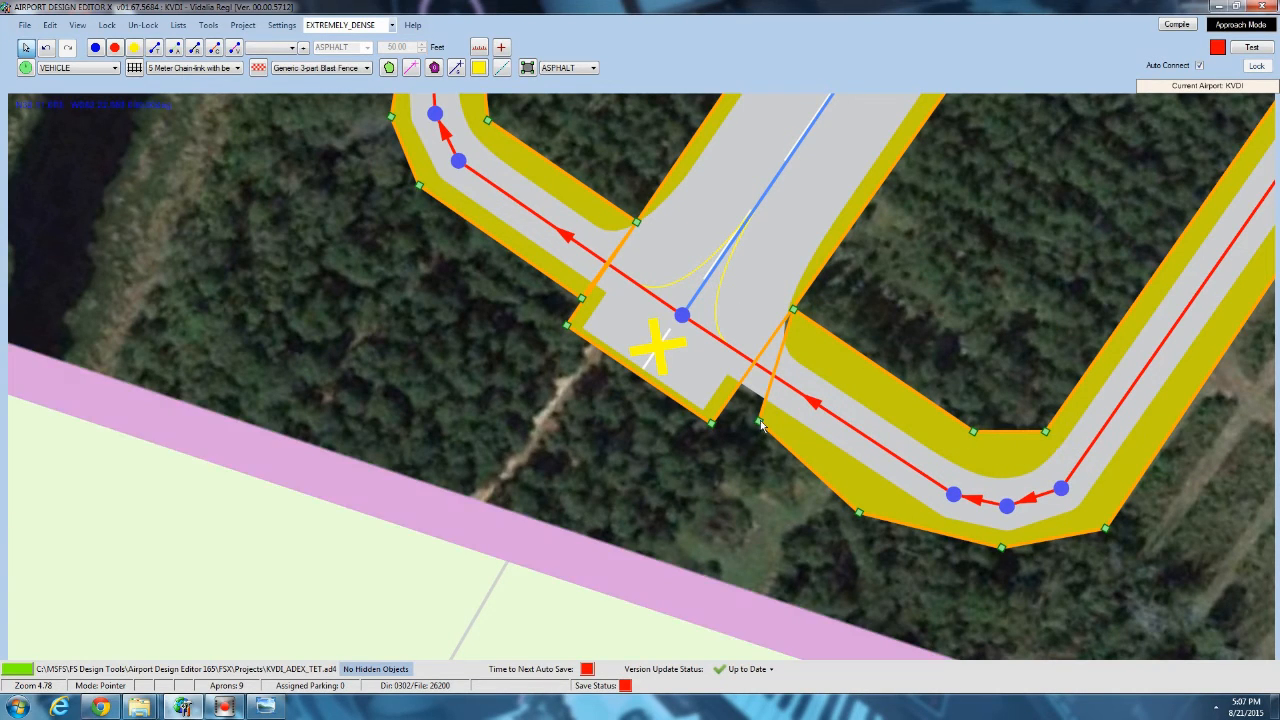
pyautogui.moveTo(760, 425); pyautogui.dragTo(728, 400)
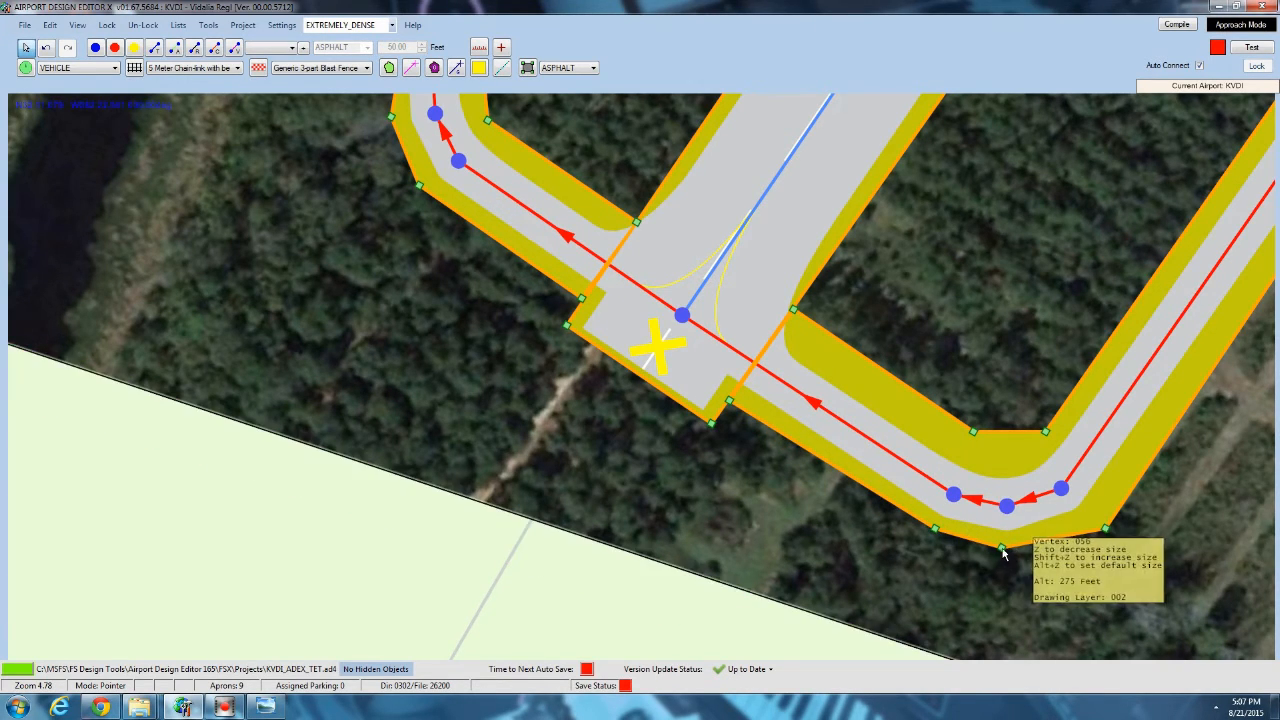
# Adjust the terrain polygon vertices around the taxiway bends east and west of the closed runway to follow the pavement evenly.
pyautogui.moveTo(1002, 548); pyautogui.dragTo(1012, 544)
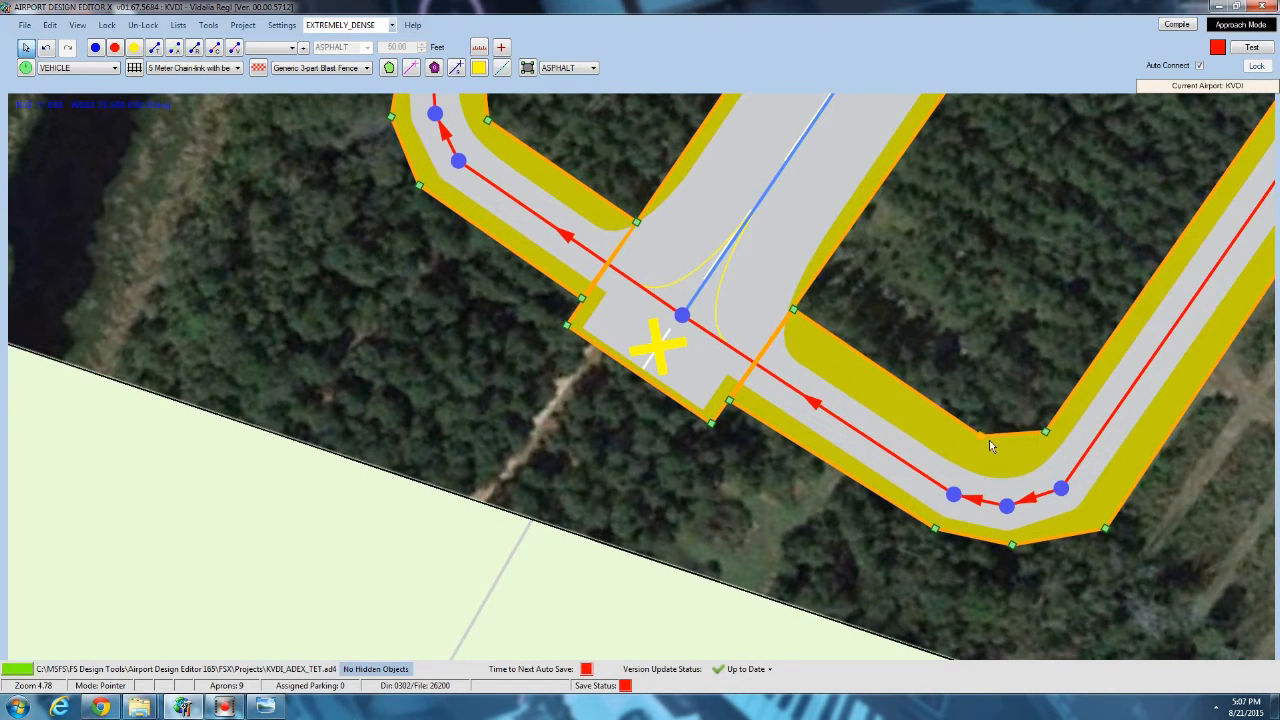
pyautogui.moveTo(989, 440); pyautogui.dragTo(1020, 455)
pyautogui.moveTo(552, 226); pyautogui.dragTo(547, 431, button='right')
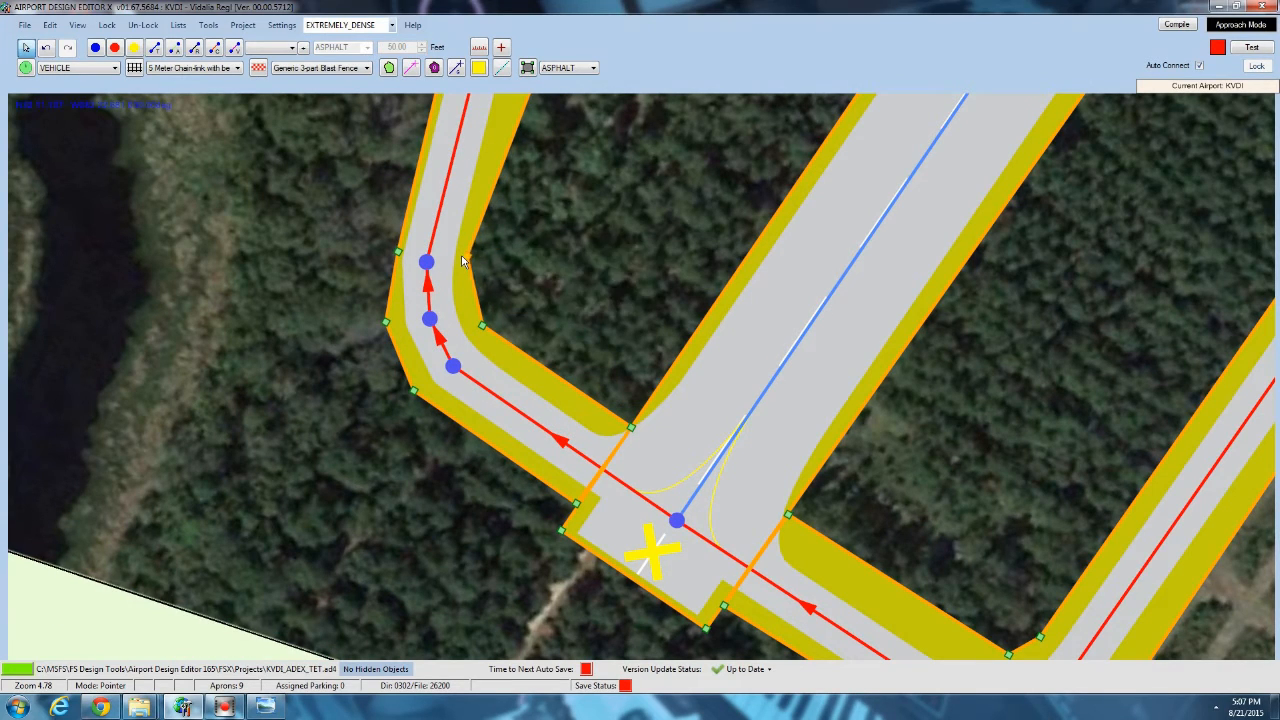
pyautogui.moveTo(398, 252); pyautogui.dragTo(389, 244)
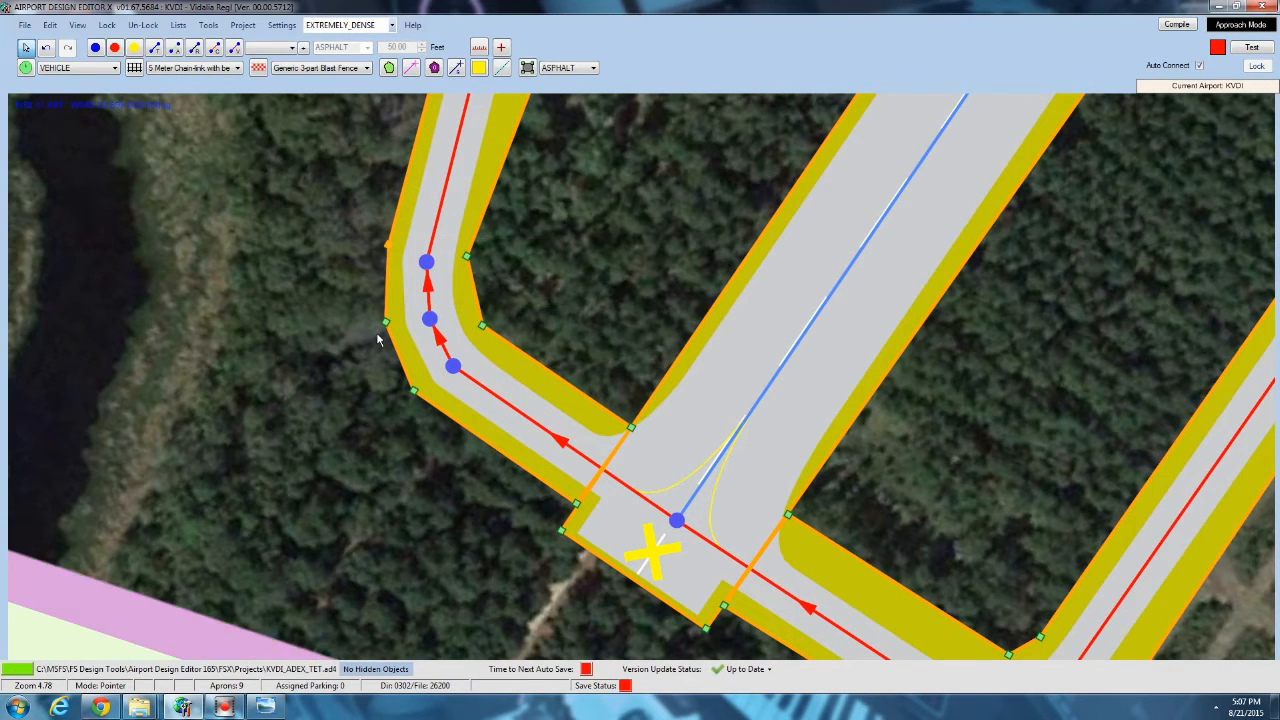
pyautogui.moveTo(387, 323); pyautogui.dragTo(390, 326)
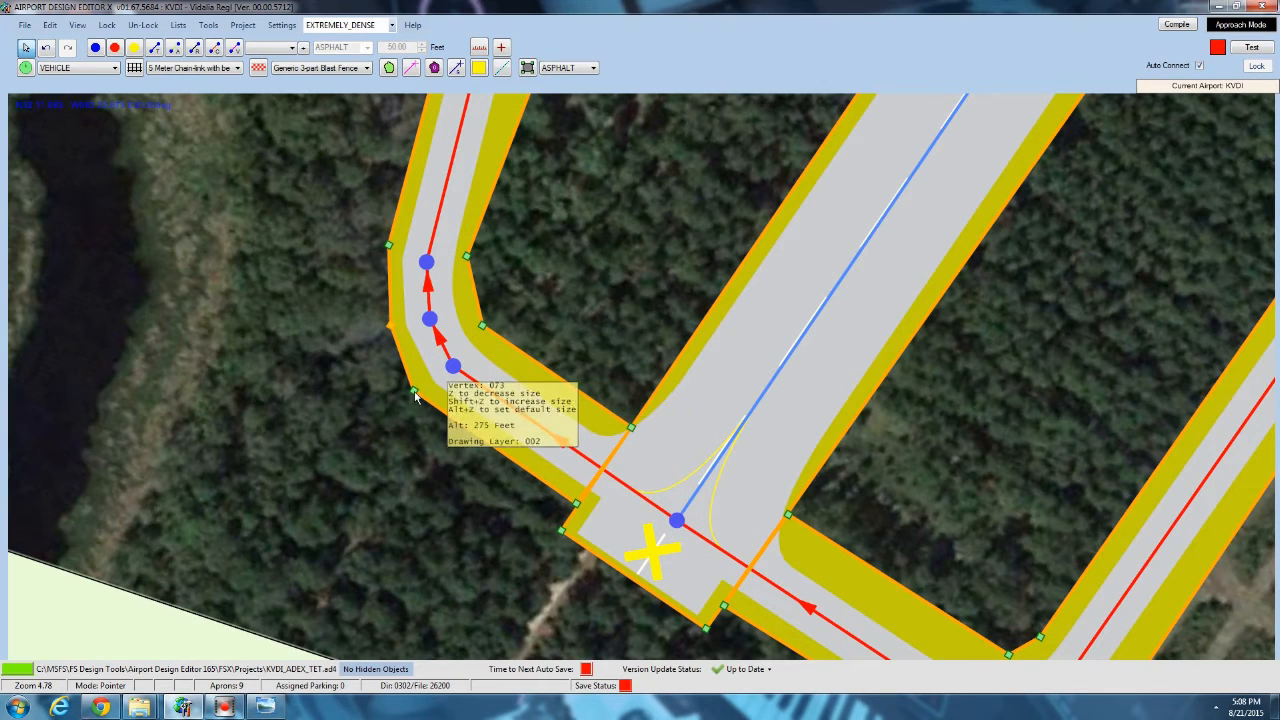
pyautogui.moveTo(415, 393); pyautogui.dragTo(422, 390)
# Move the northwest corner of the cutout west of the closed runway down to the tree line.
pyautogui.moveTo(503, 306); pyautogui.dragTo(504, 241)
pyautogui.scroll(-1, 504, 387)
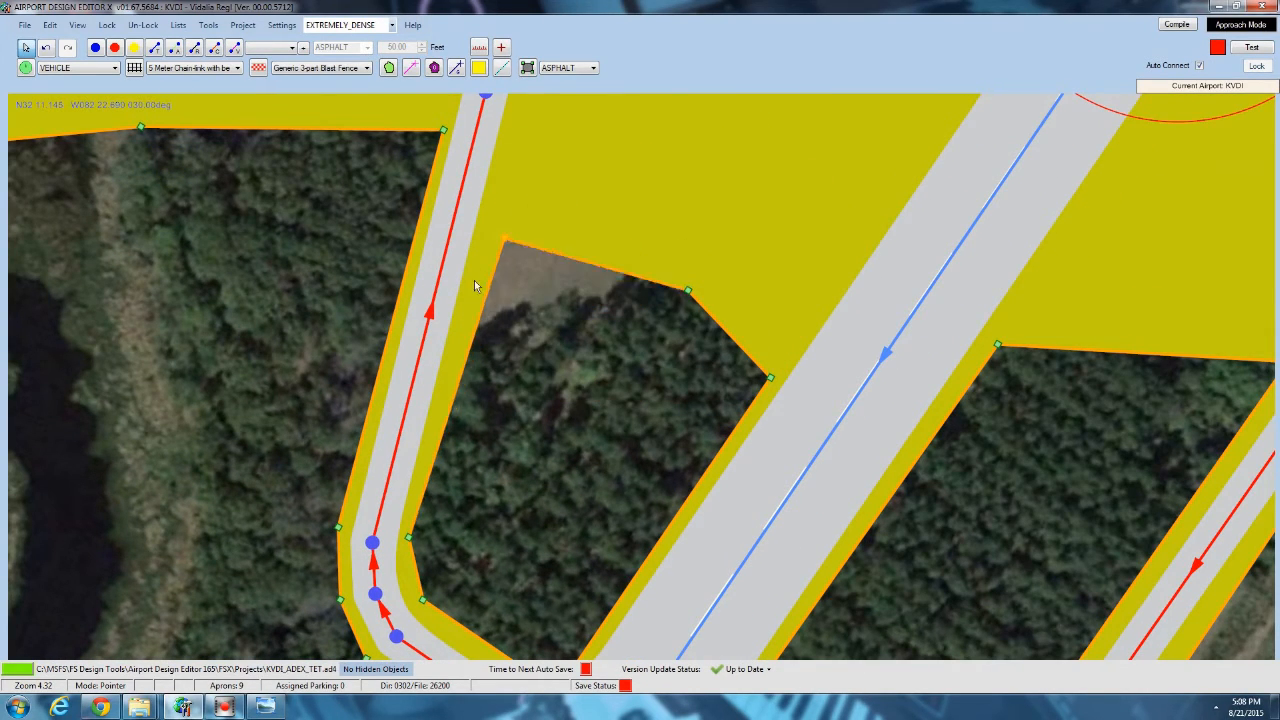
pyautogui.moveTo(474, 287); pyautogui.dragTo(482, 321)
pyautogui.scroll(-7, 692, 352)
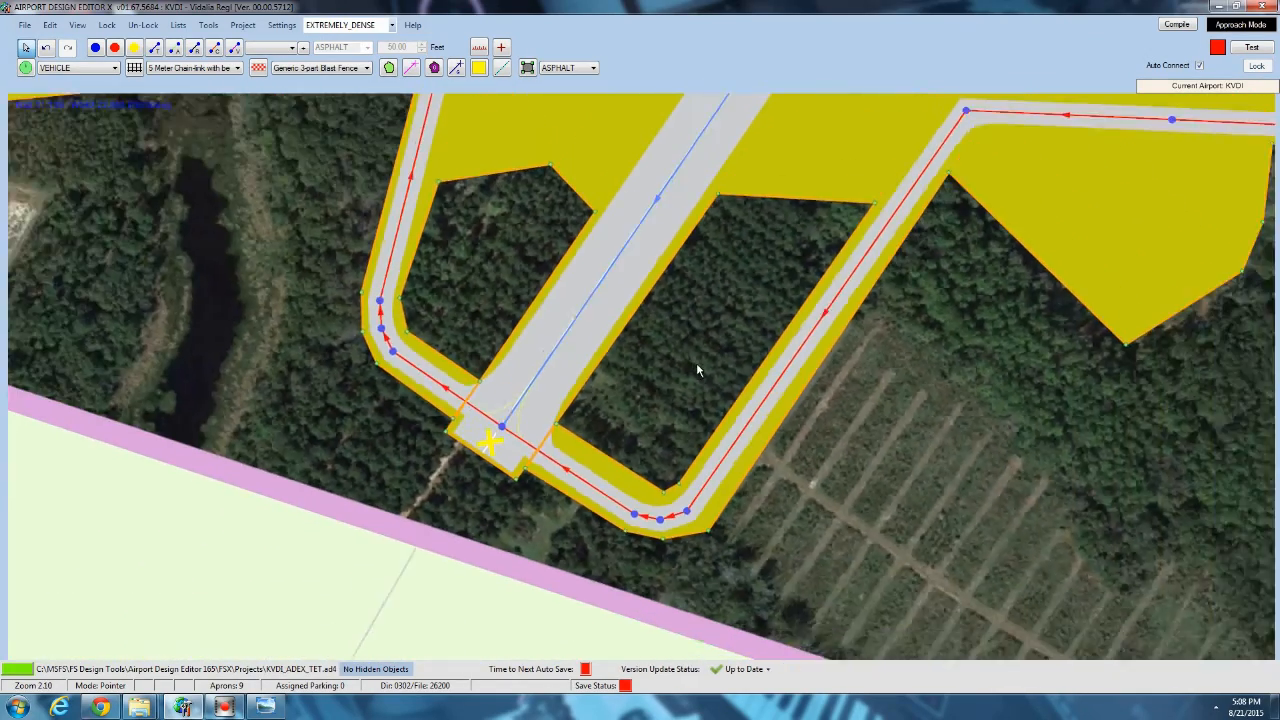
# Copy the airport background polygon and paste a duplicate over the airfield.
pyautogui.scroll(-6, 698, 364)
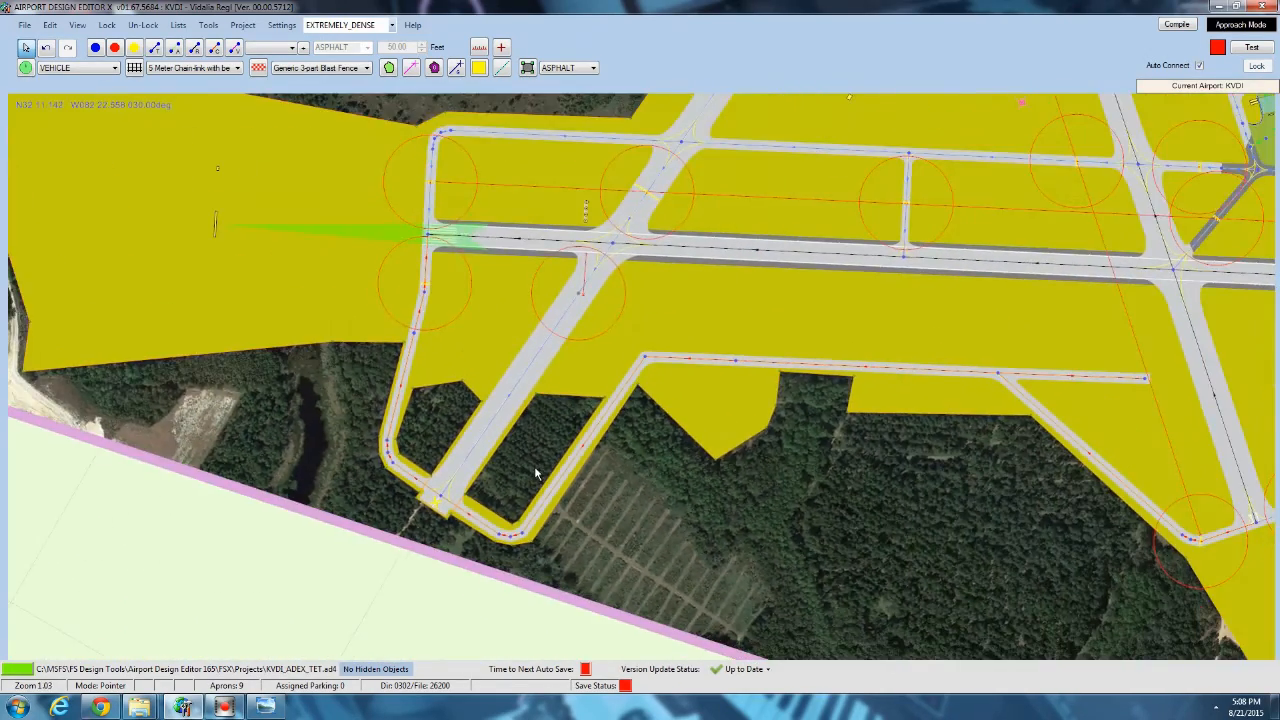
pyautogui.rightClick(279, 146)
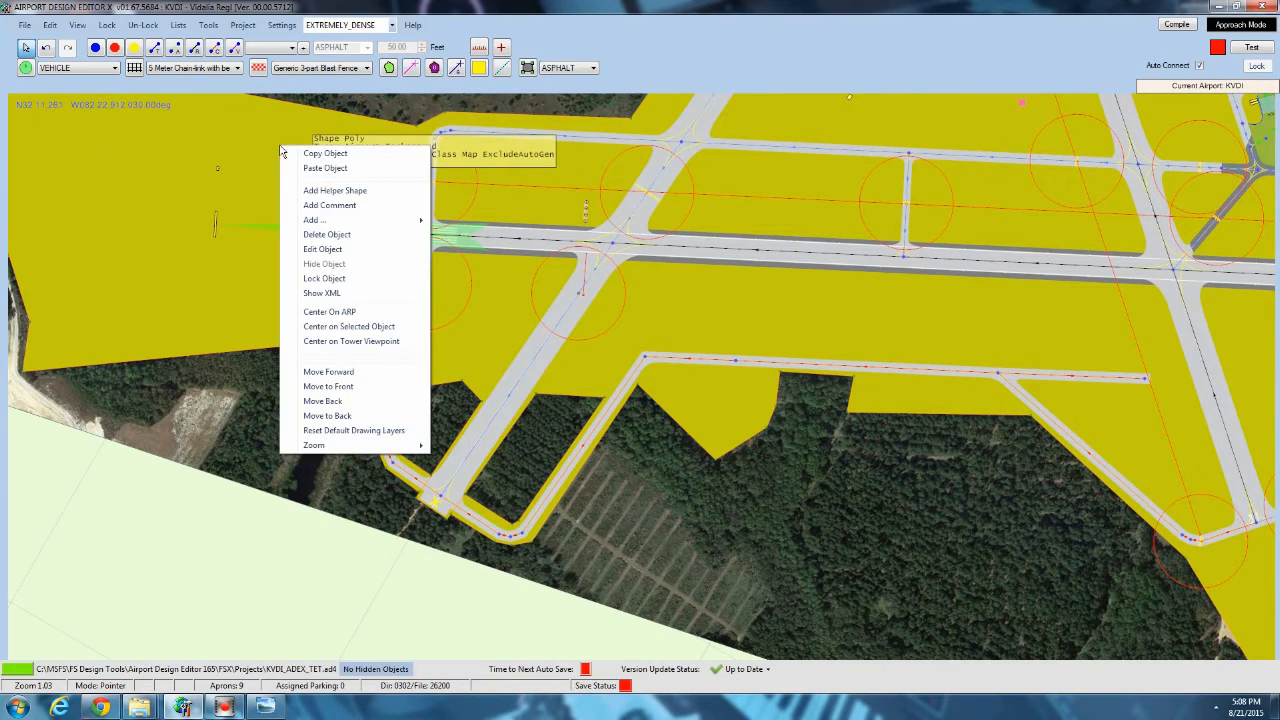
pyautogui.click(326, 157)
pyautogui.scroll(-2, 280, 190)
pyautogui.rightClick(280, 238)
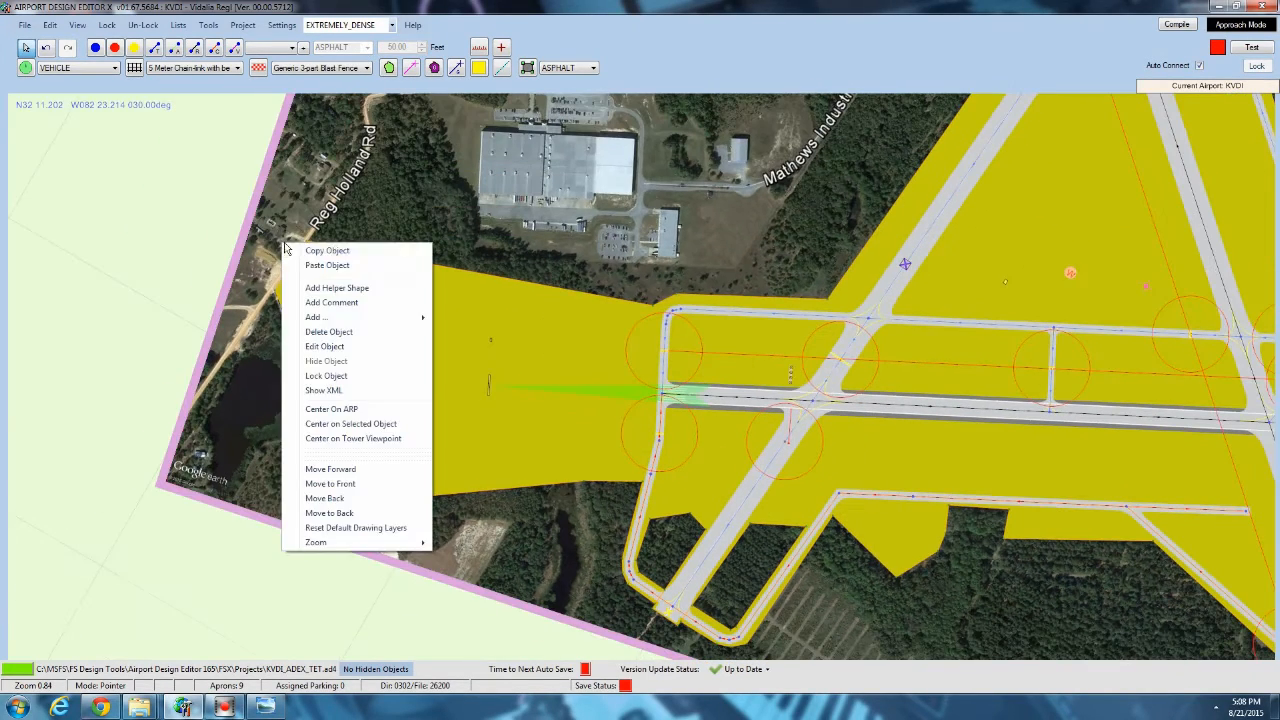
pyautogui.click(315, 265)
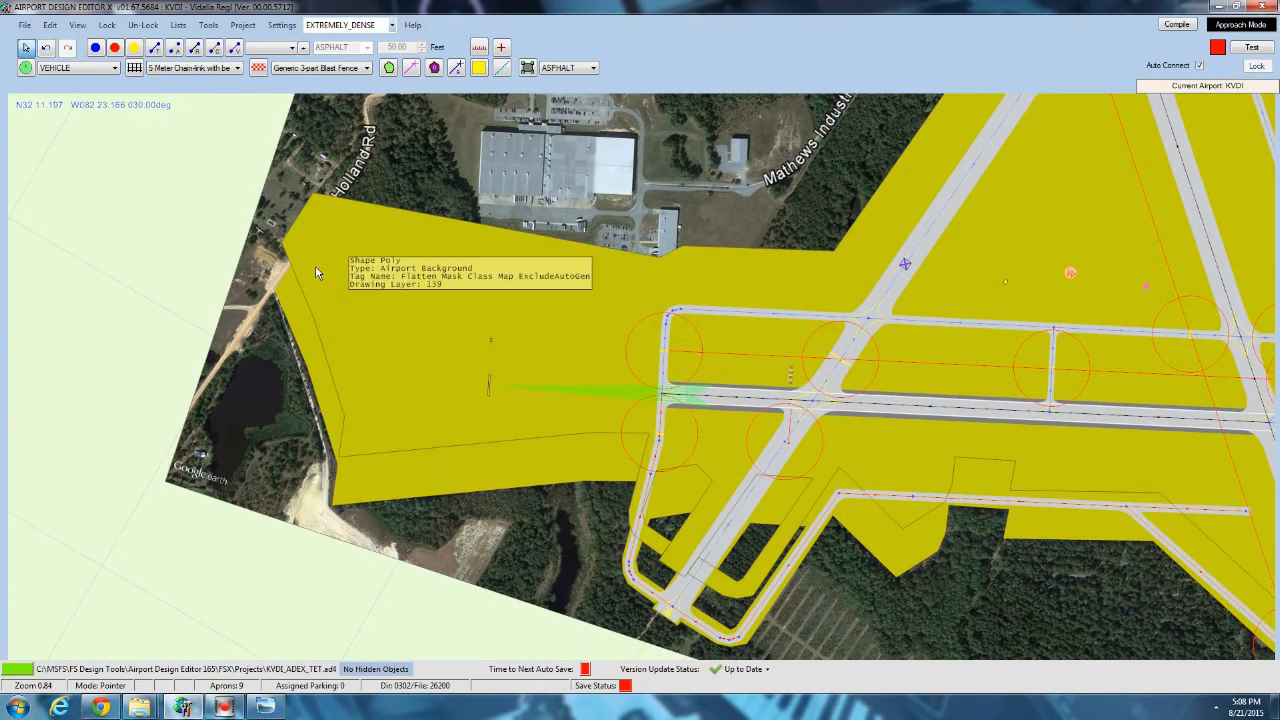
# Change the pasted polygon's type to Exclude General with the Airport Backgrounds tag.
pyautogui.doubleClick(353, 215)
pyautogui.click(200, 193)
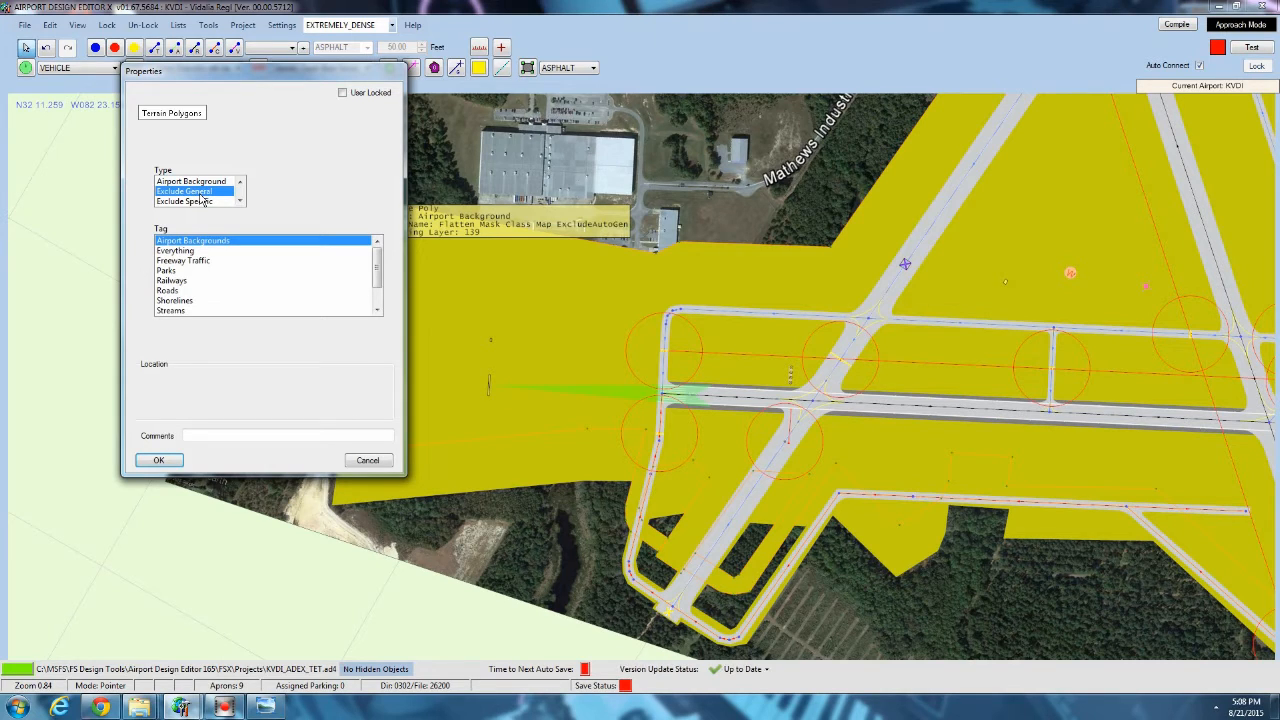
pyautogui.click(201, 271)
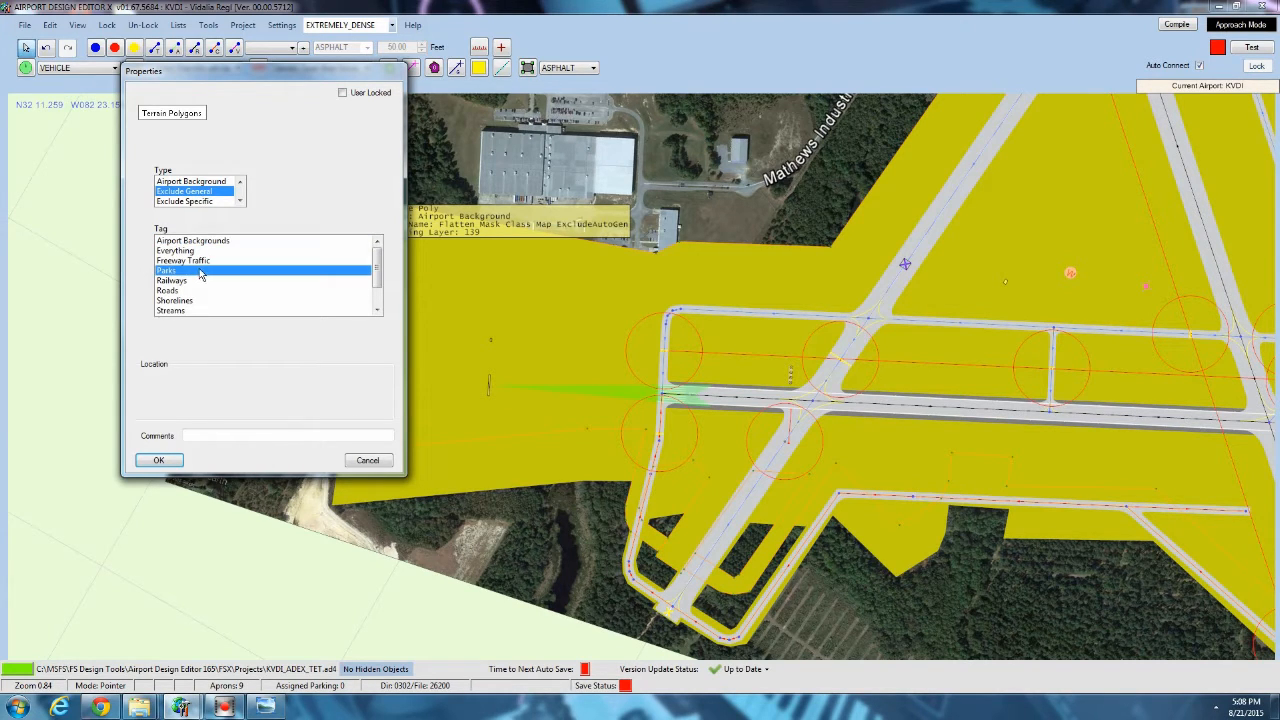
pyautogui.scroll(-2, 201, 273)
pyautogui.scroll(2, 201, 273)
pyautogui.click(193, 241)
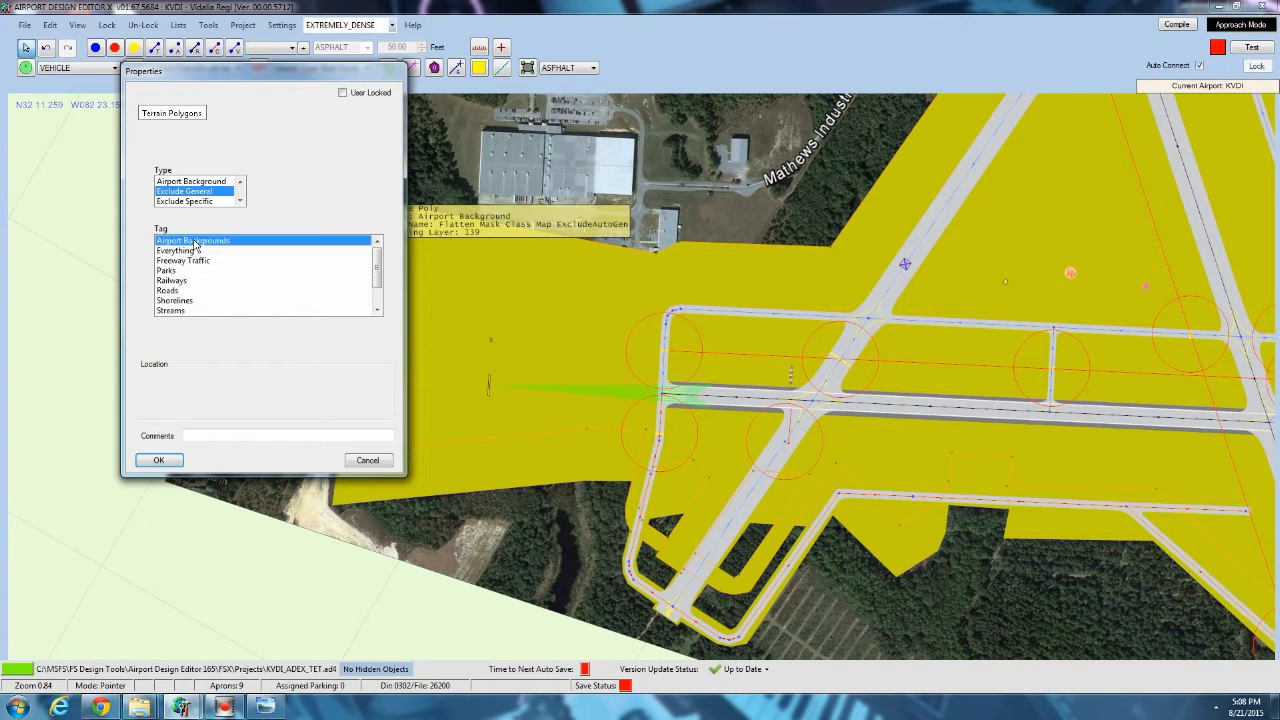
pyautogui.click(160, 459)
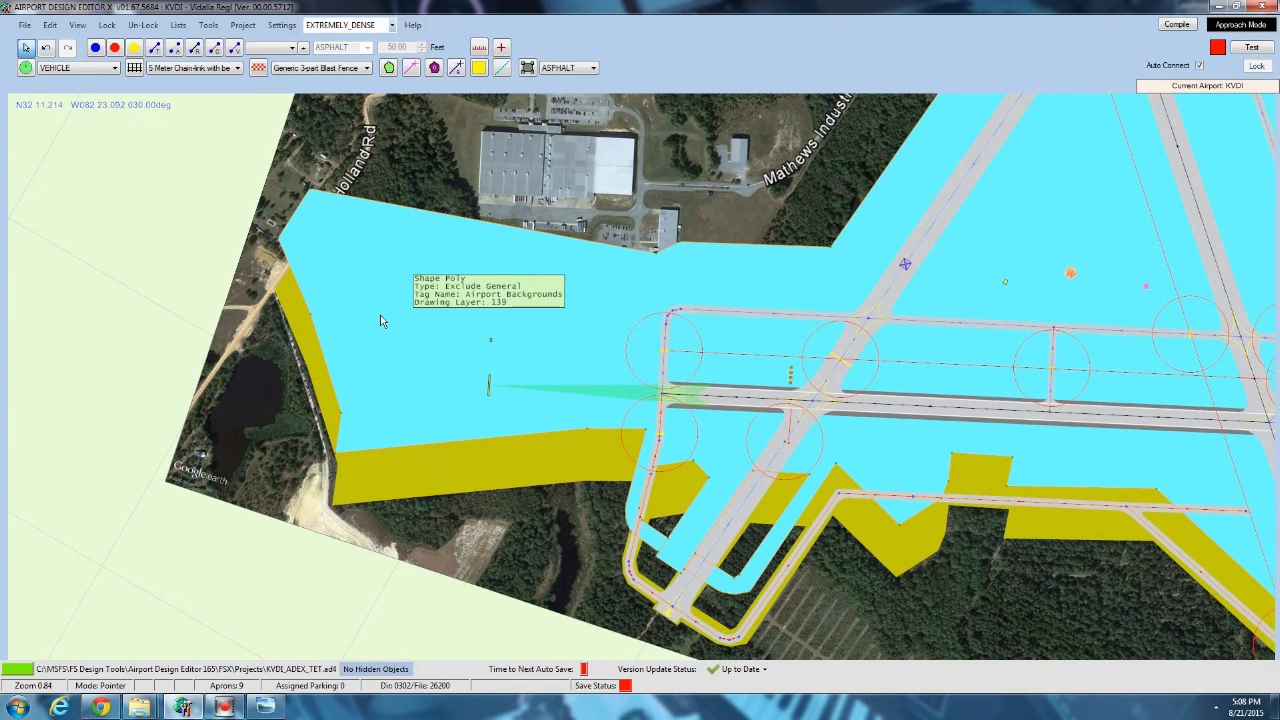
# Move the Exclude General polygon exactly over the yellow airport background polygon, matching its western corner at the dirt road.
pyautogui.scroll(5, 278, 278)
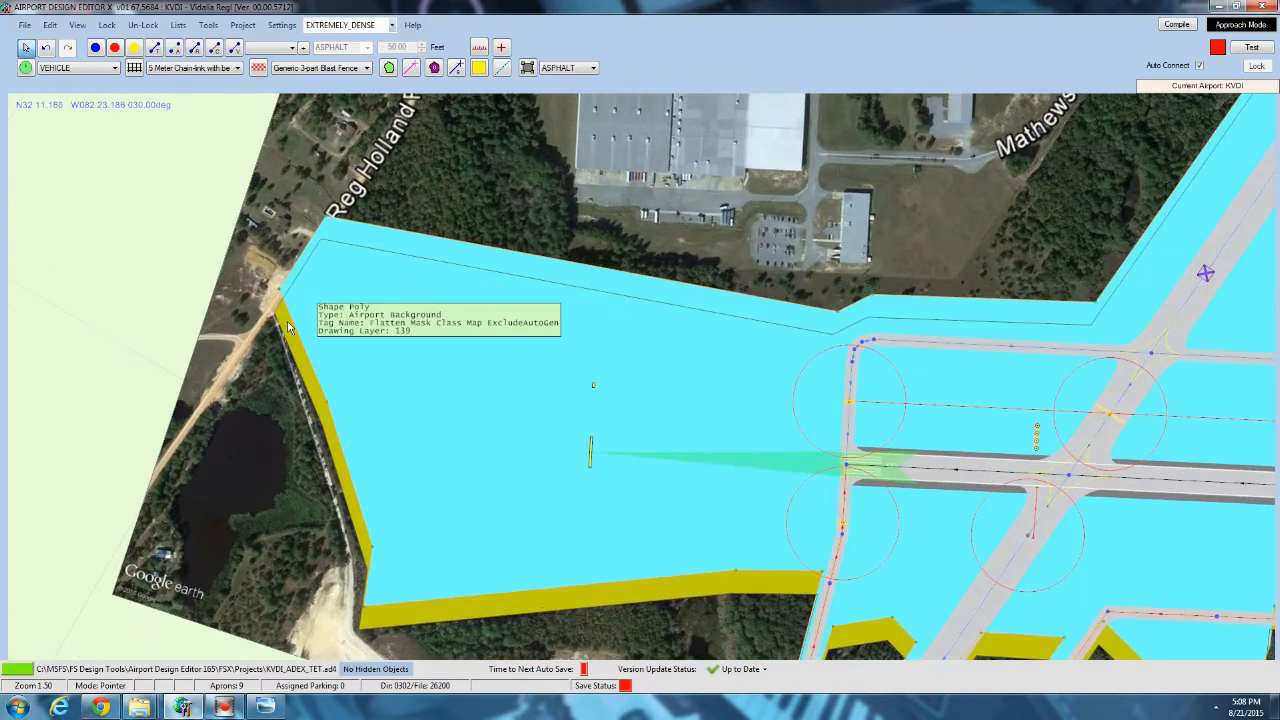
pyautogui.scroll(4, 290, 324)
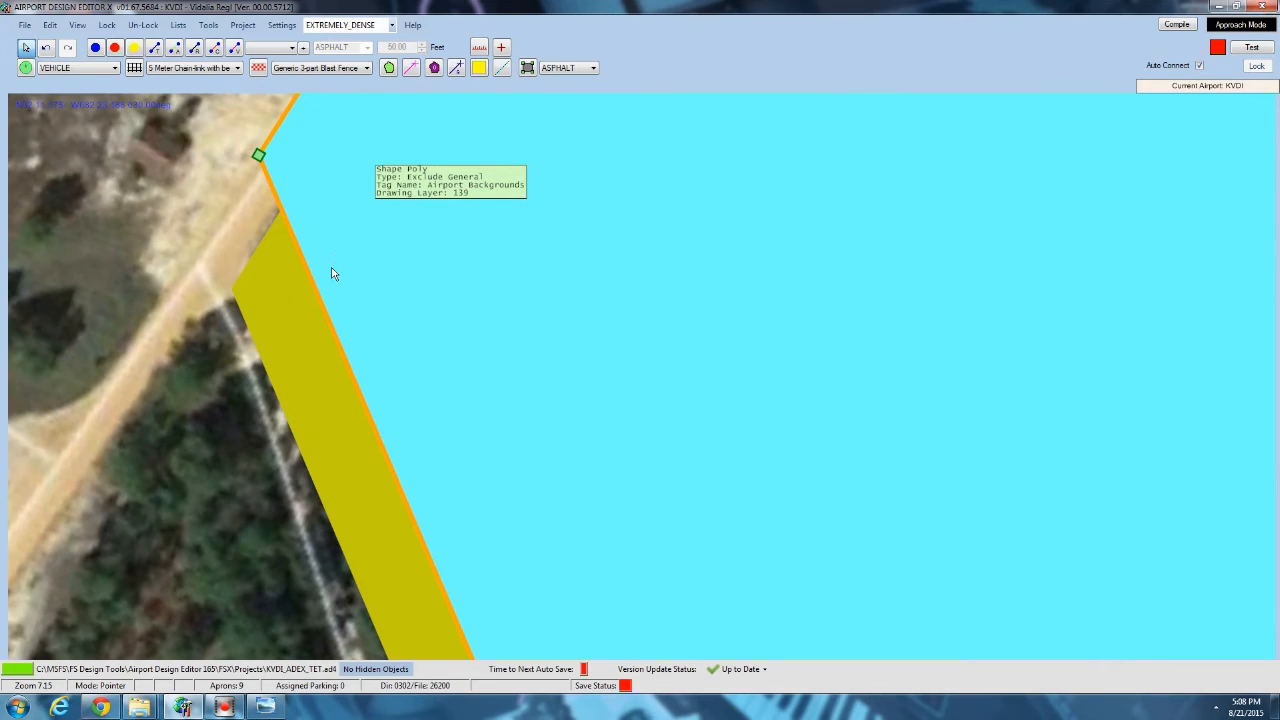
pyautogui.moveTo(332, 274); pyautogui.dragTo(313, 318)
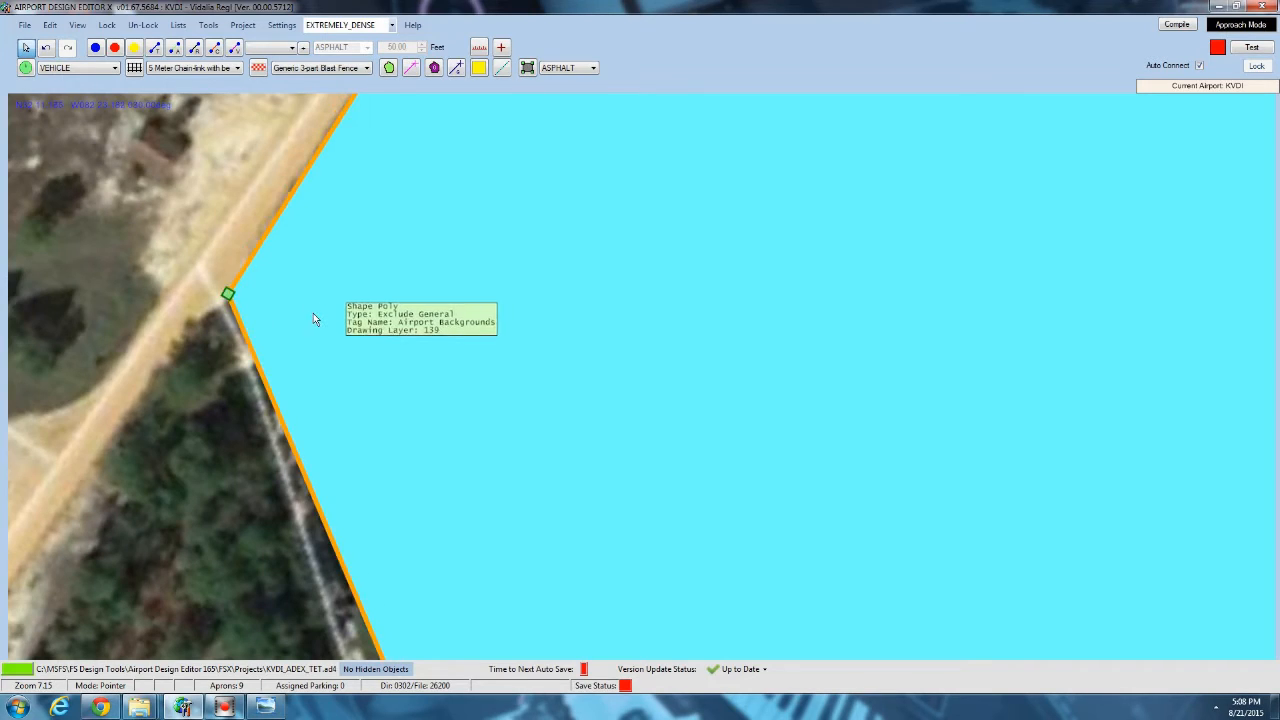
pyautogui.scroll(-5, 314, 298)
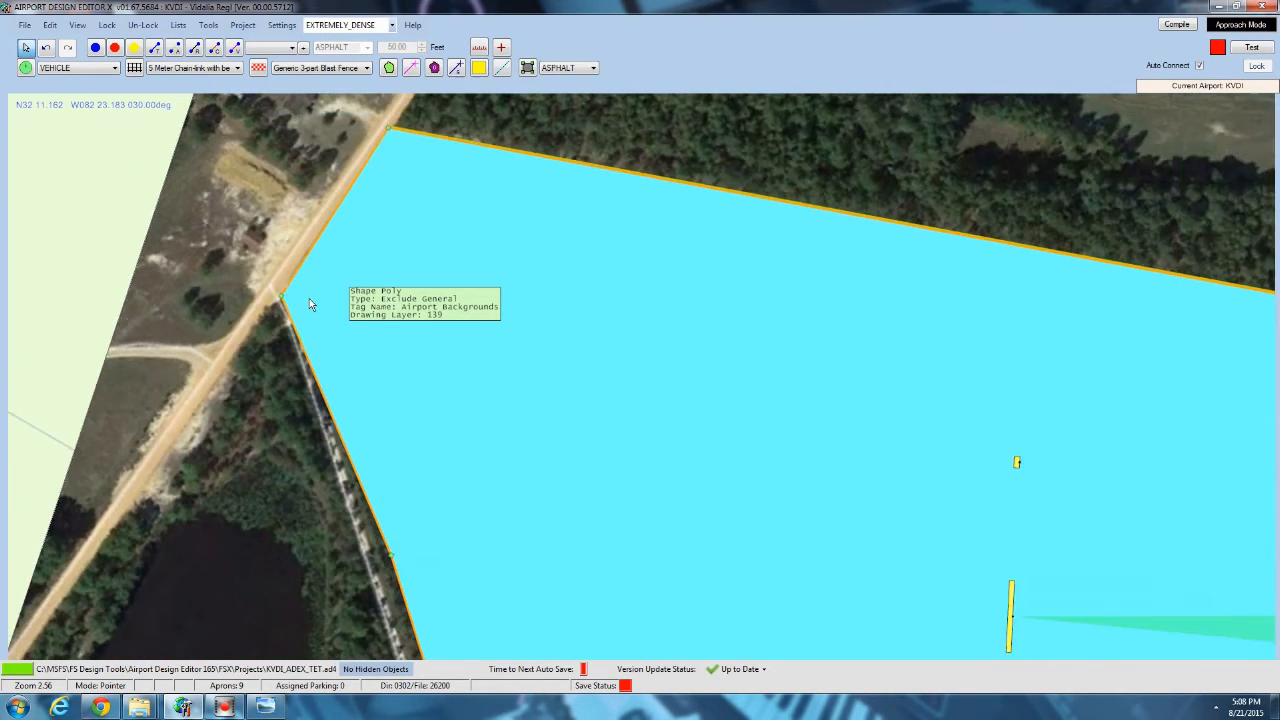
pyautogui.scroll(-5, 309, 298)
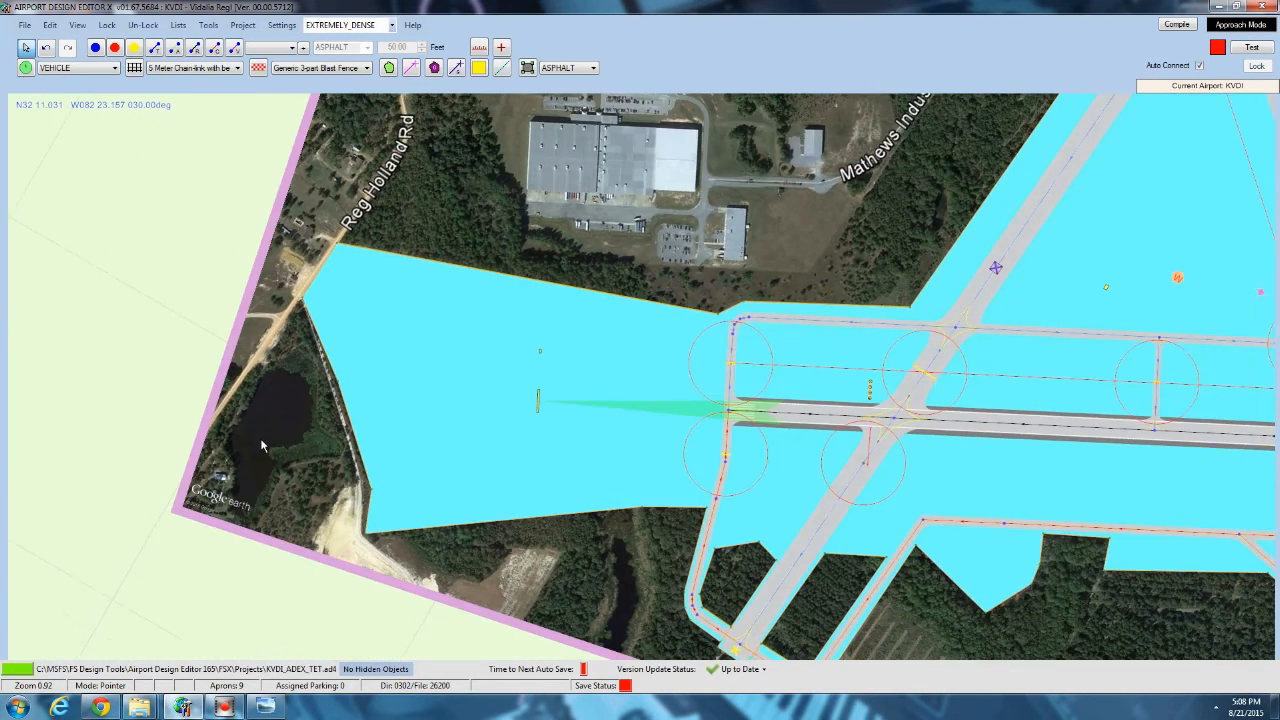
# Check the overlaid polygons' coverage around the southwest taxiways and across the whole airfield.
pyautogui.moveTo(260, 411); pyautogui.dragTo(239, 260)
pyautogui.scroll(2, 574, 616)
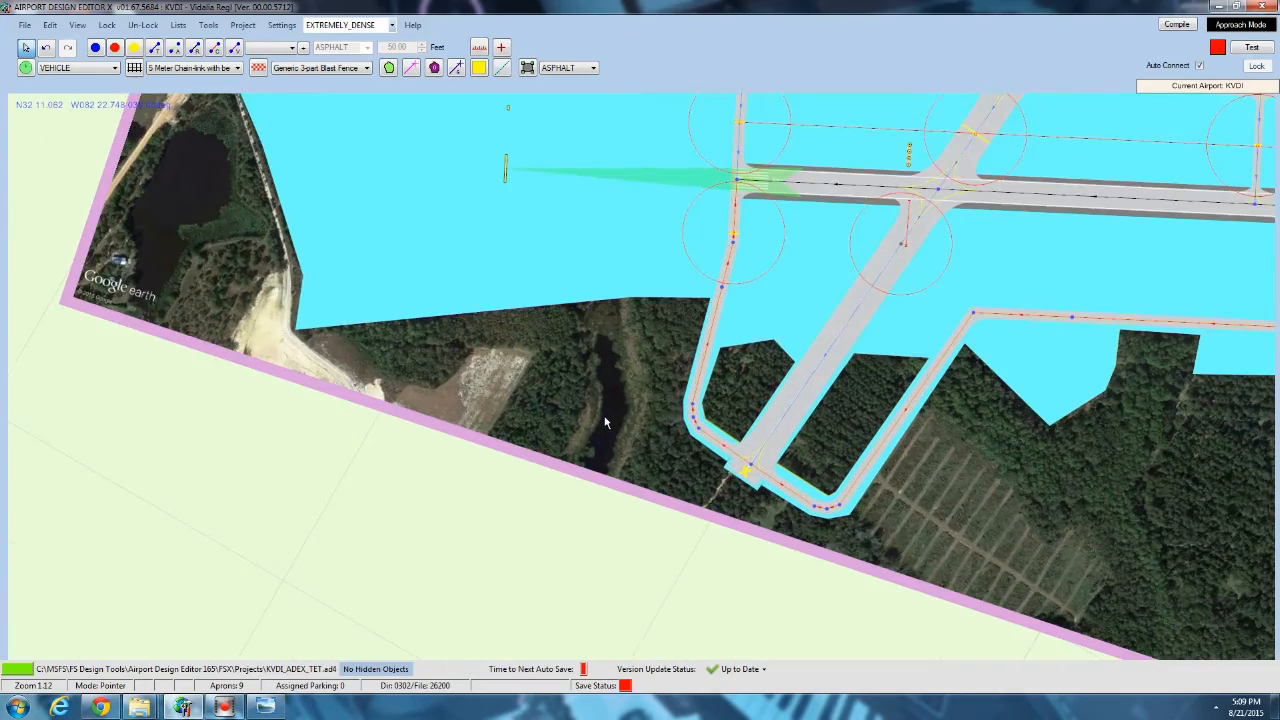
pyautogui.moveTo(605, 422); pyautogui.dragTo(365, 378)
pyautogui.scroll(-4, 364, 378)
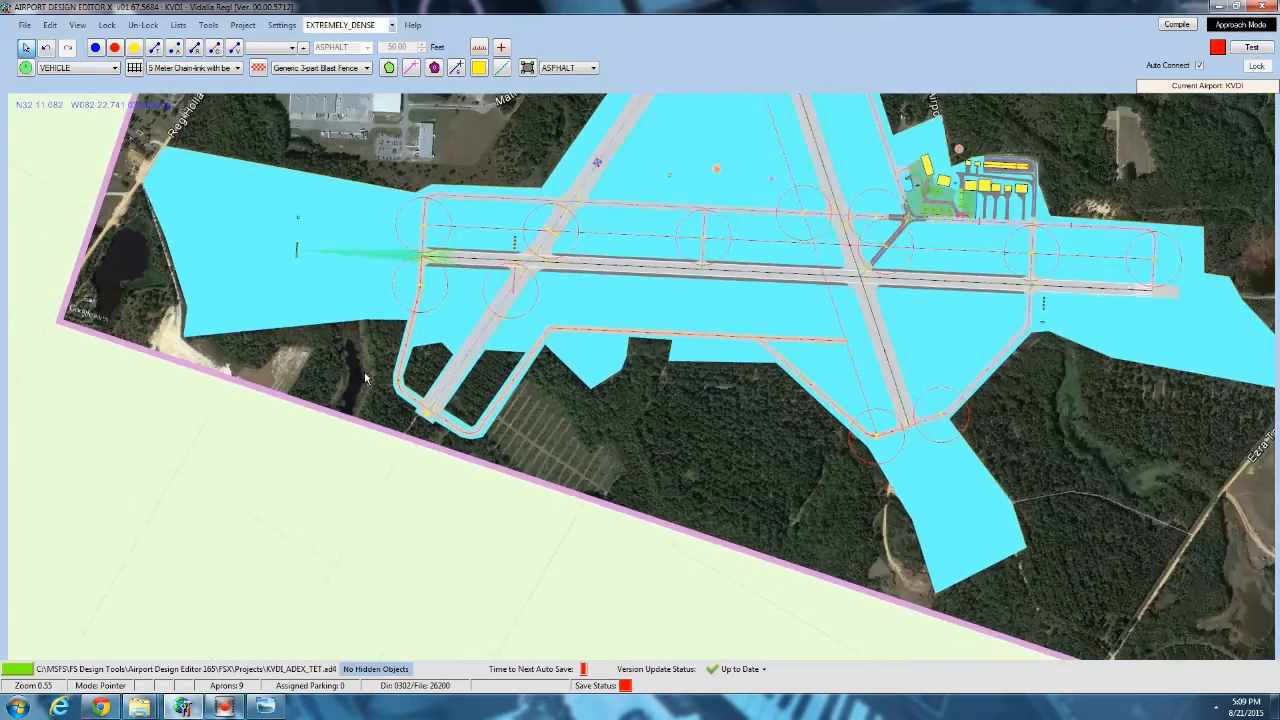
pyautogui.scroll(-2, 365, 378)
pyautogui.moveTo(438, 245); pyautogui.dragTo(447, 268)
pyautogui.moveTo(435, 341); pyautogui.dragTo(428, 348)
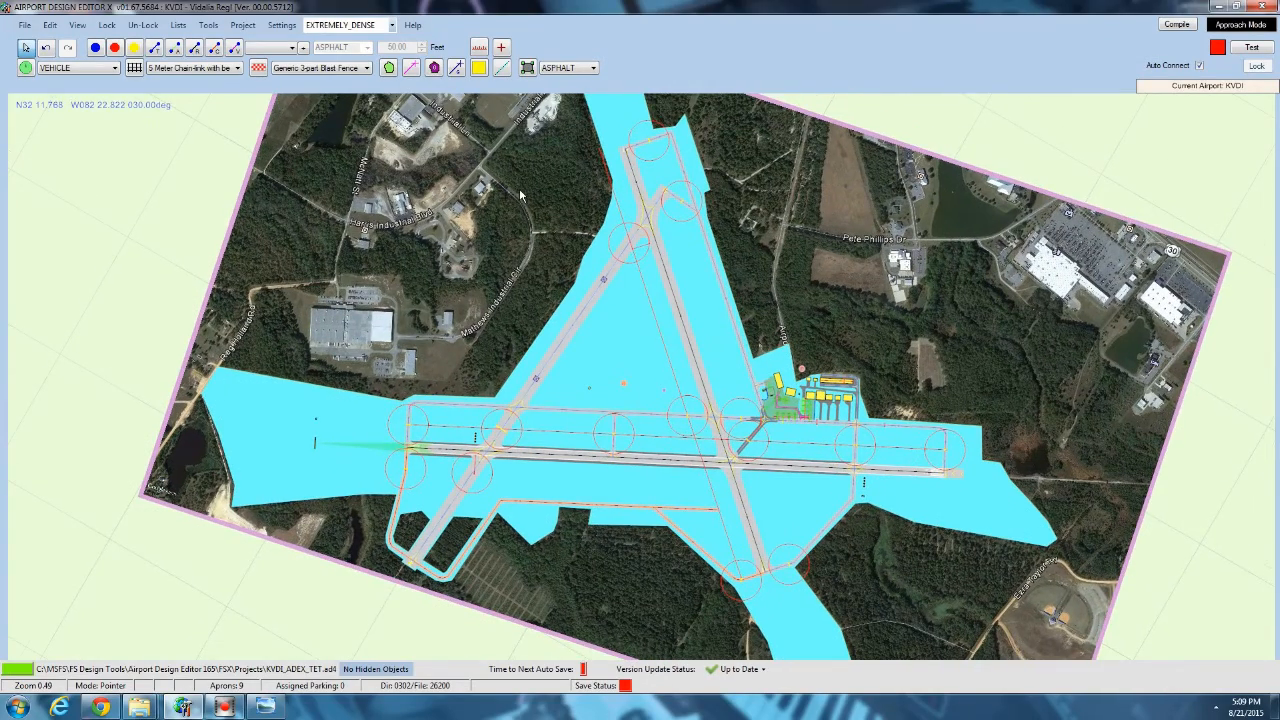
# Examine the industrial buildings northwest of the airfield and the large commercial buildings to the northeast.
pyautogui.scroll(1, 520, 195)
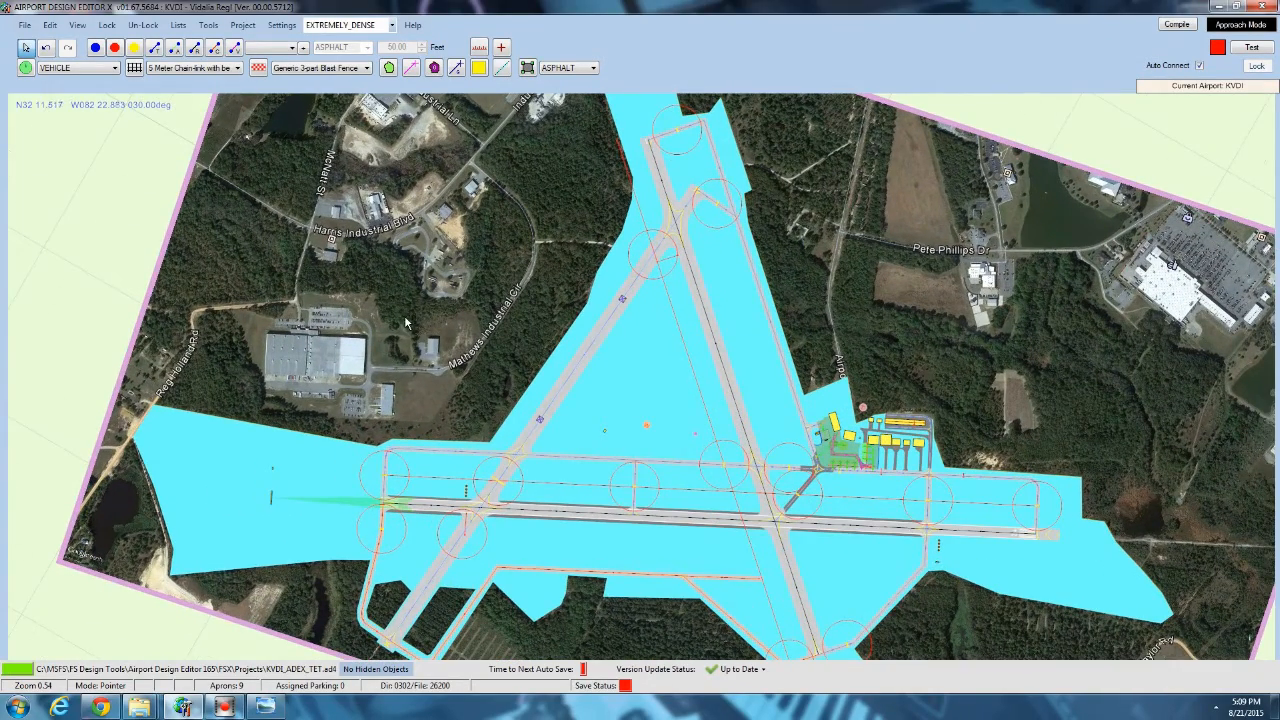
pyautogui.moveTo(275, 382); pyautogui.dragTo(350, 382)
pyautogui.scroll(2, 350, 382)
pyautogui.scroll(5, 350, 378)
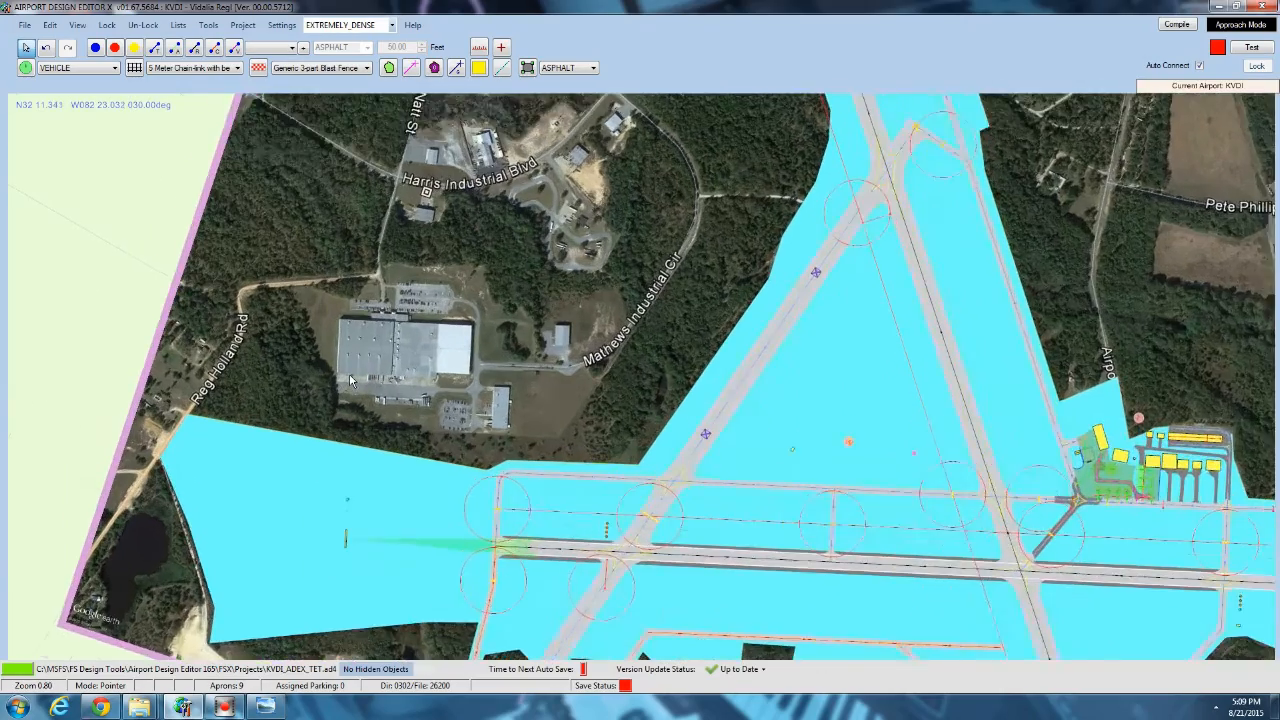
pyautogui.scroll(-6, 402, 398)
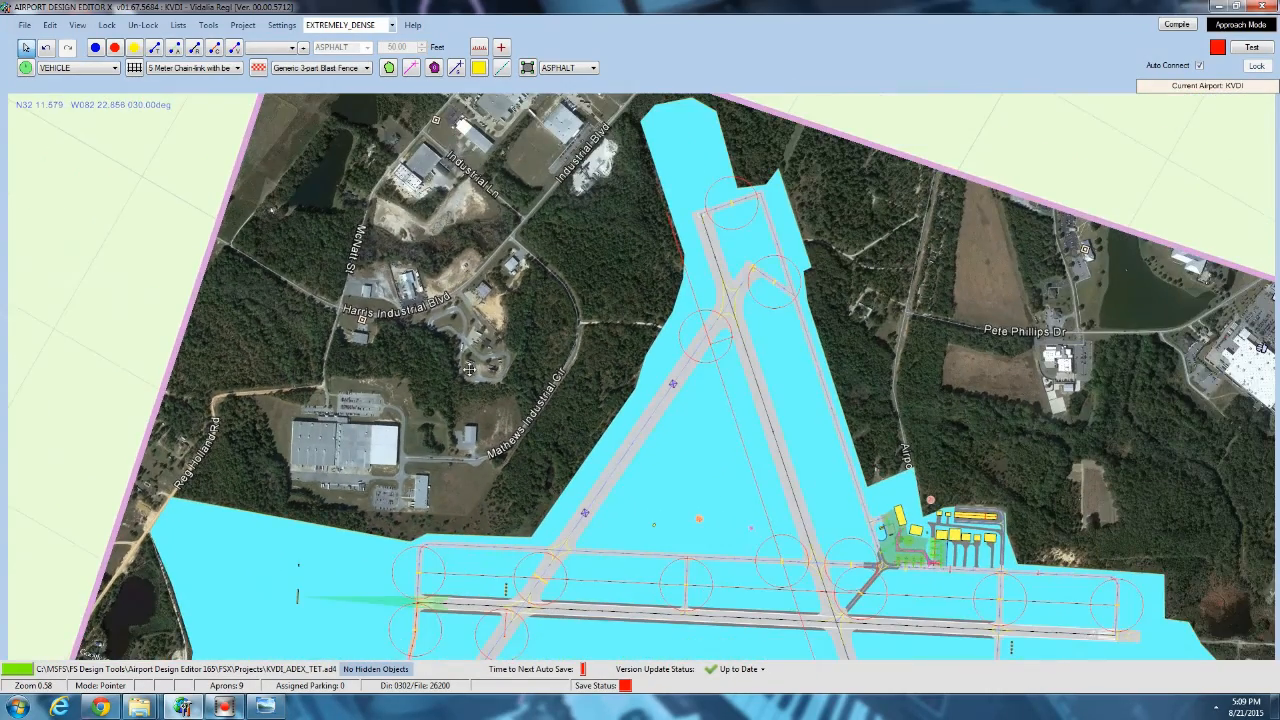
pyautogui.moveTo(469, 369); pyautogui.dragTo(50, 226)
pyautogui.scroll(5, 862, 221)
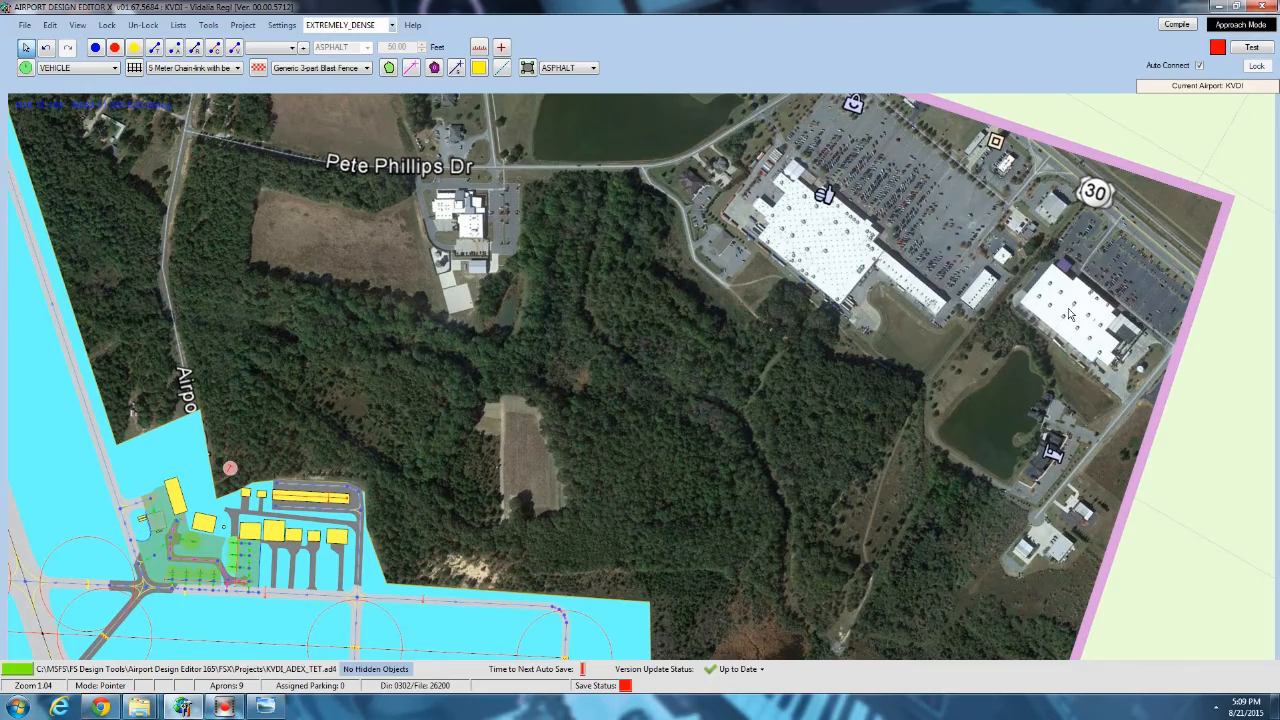
pyautogui.moveTo(824, 478); pyautogui.dragTo(889, 477)
pyautogui.scroll(-4, 737, 345)
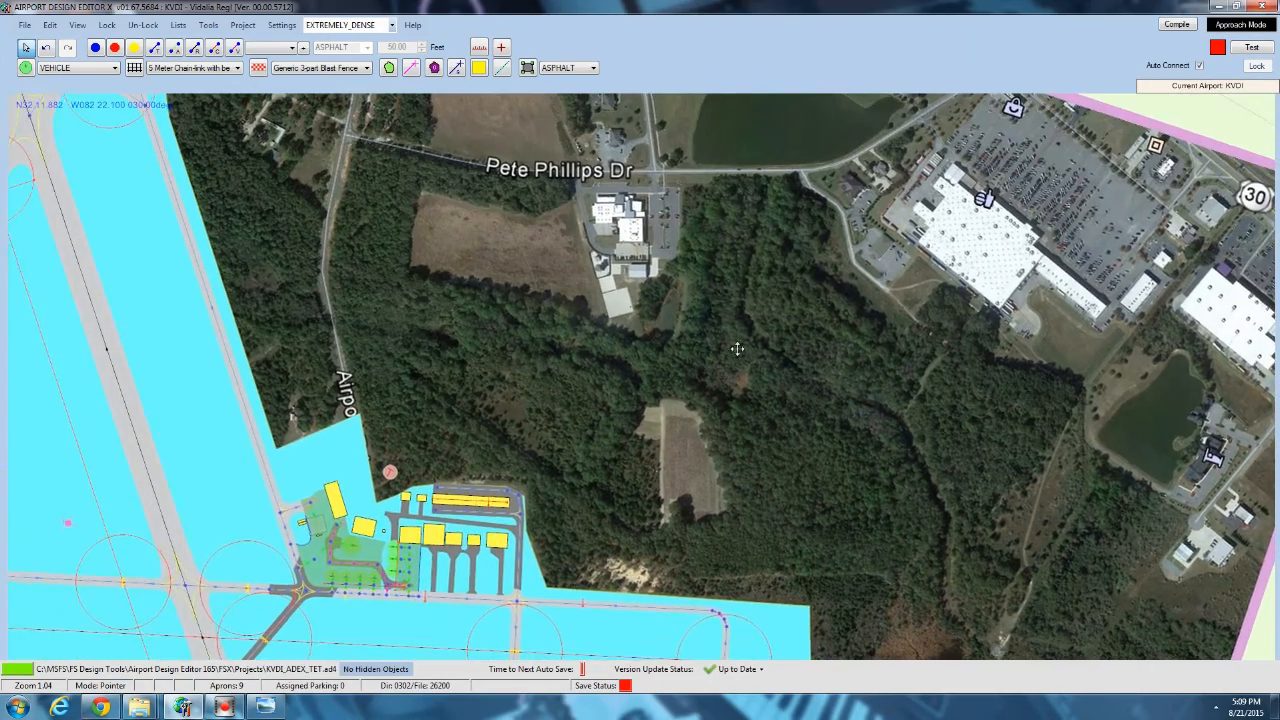
pyautogui.scroll(-3, 788, 309)
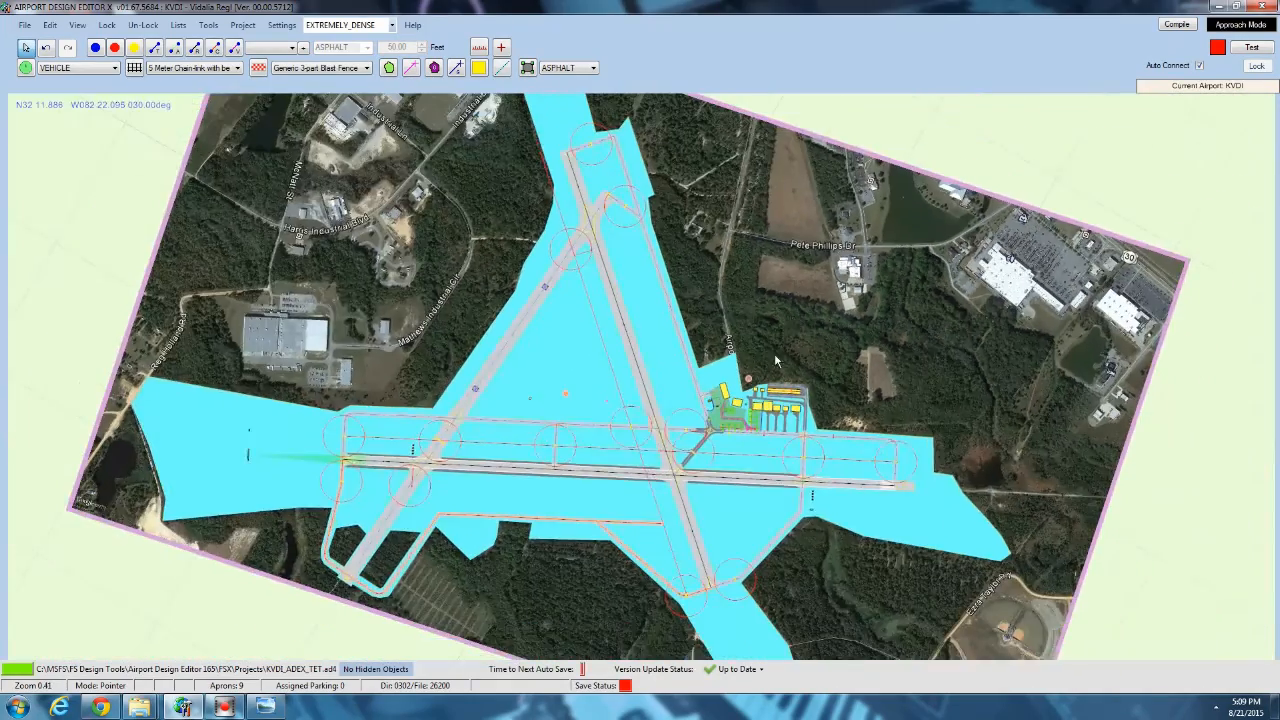
pyautogui.scroll(3, 653, 502)
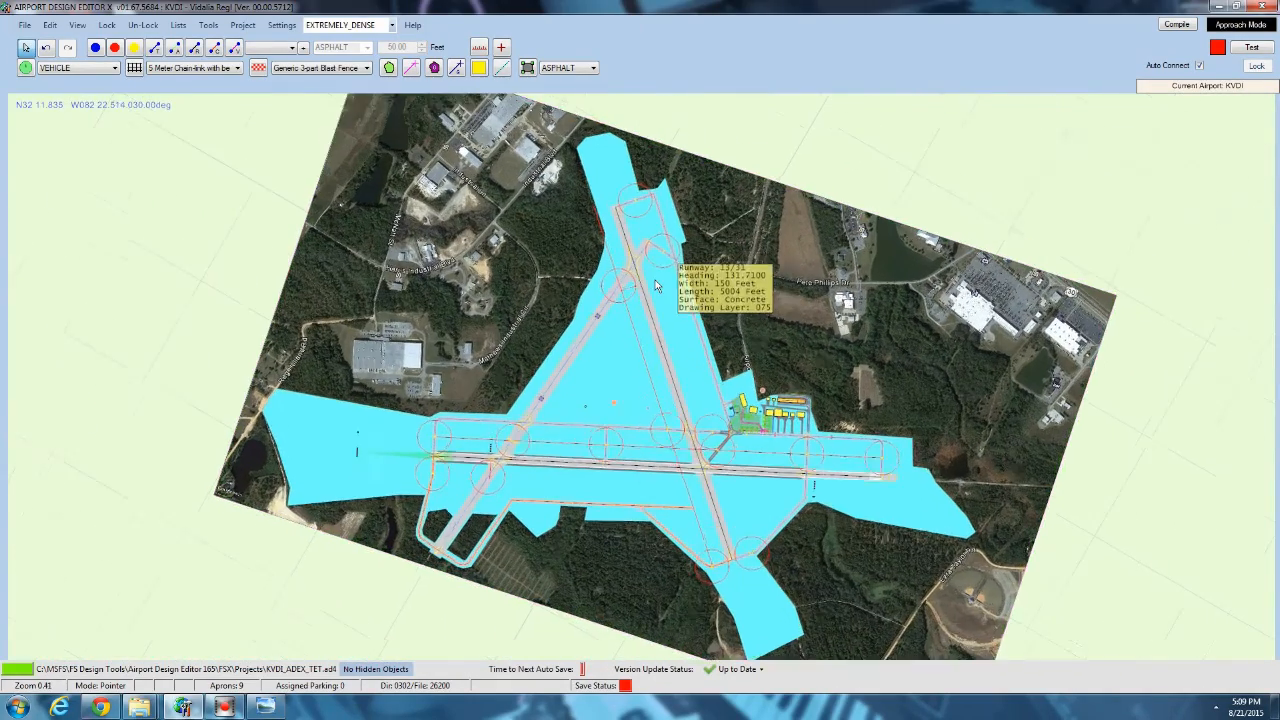
pyautogui.scroll(2, 483, 307)
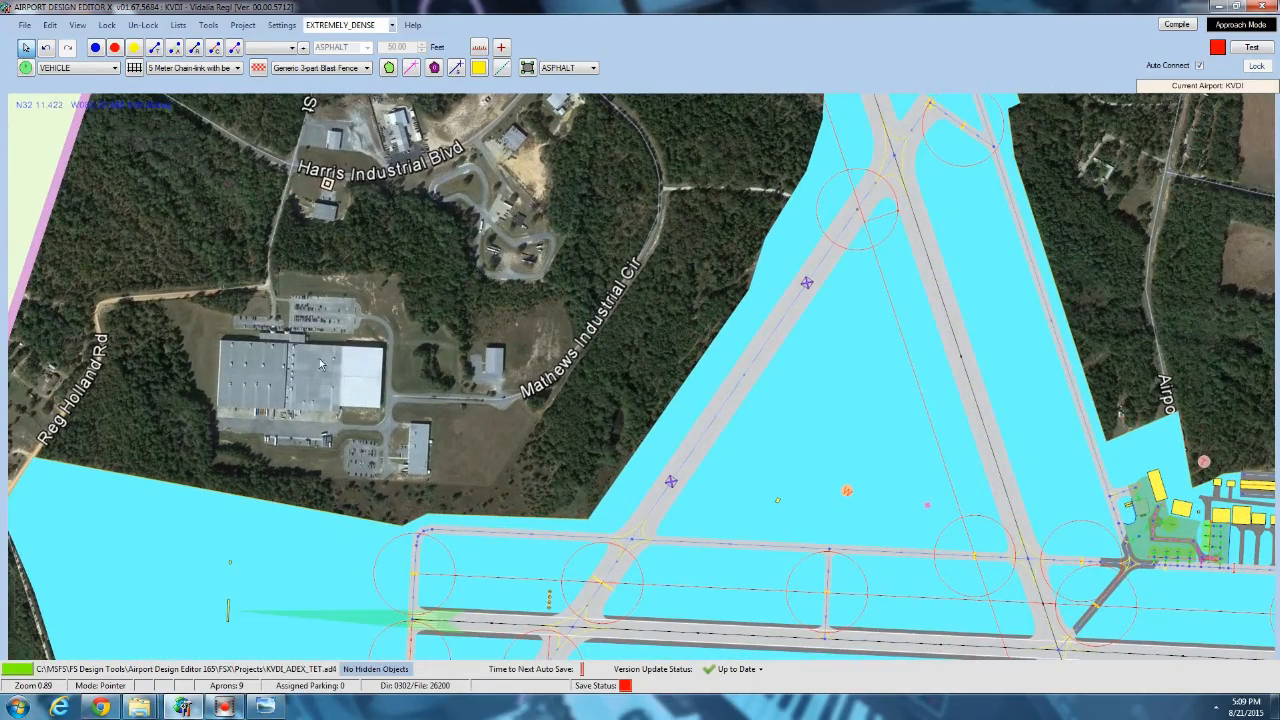
# Hide the airport backgrounds, exclusions and terrain exclusions from the airfield display.
pyautogui.moveTo(455, 425); pyautogui.dragTo(572, 283)
pyautogui.moveTo(480, 525); pyautogui.dragTo(181, 393)
pyautogui.scroll(-1, 181, 393)
pyautogui.click(77, 24)
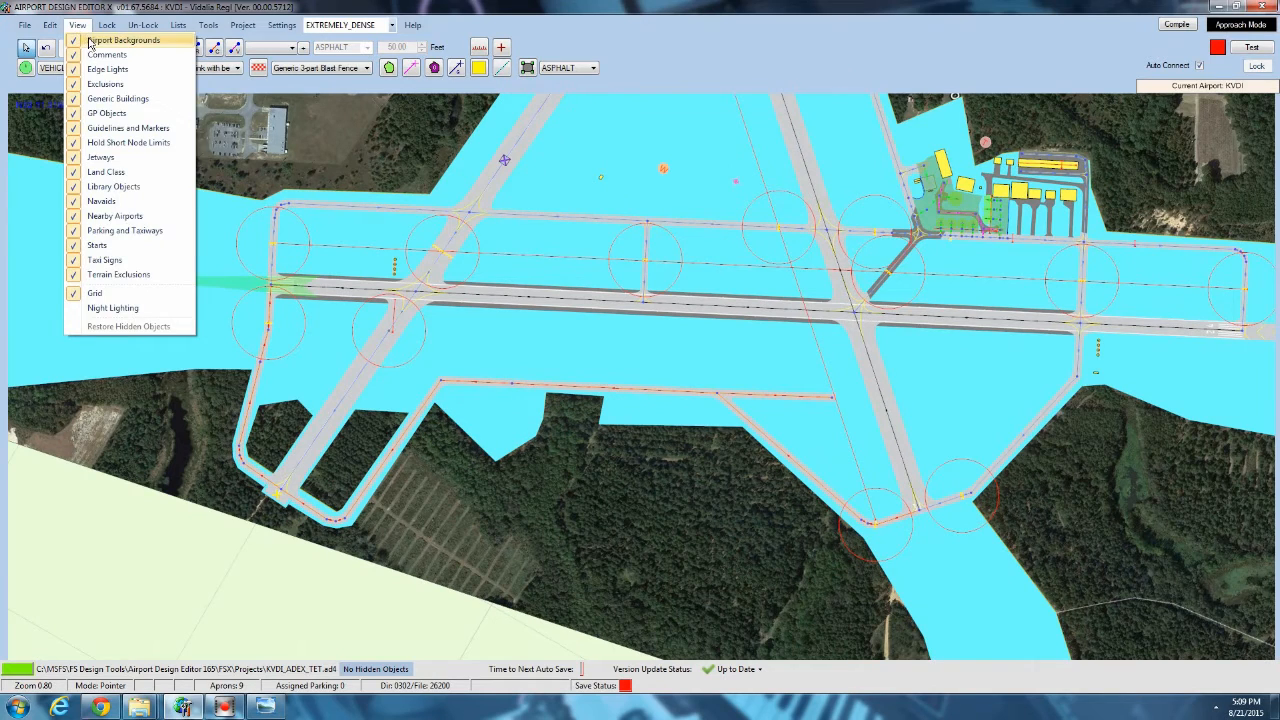
pyautogui.click(95, 37)
pyautogui.click(78, 24)
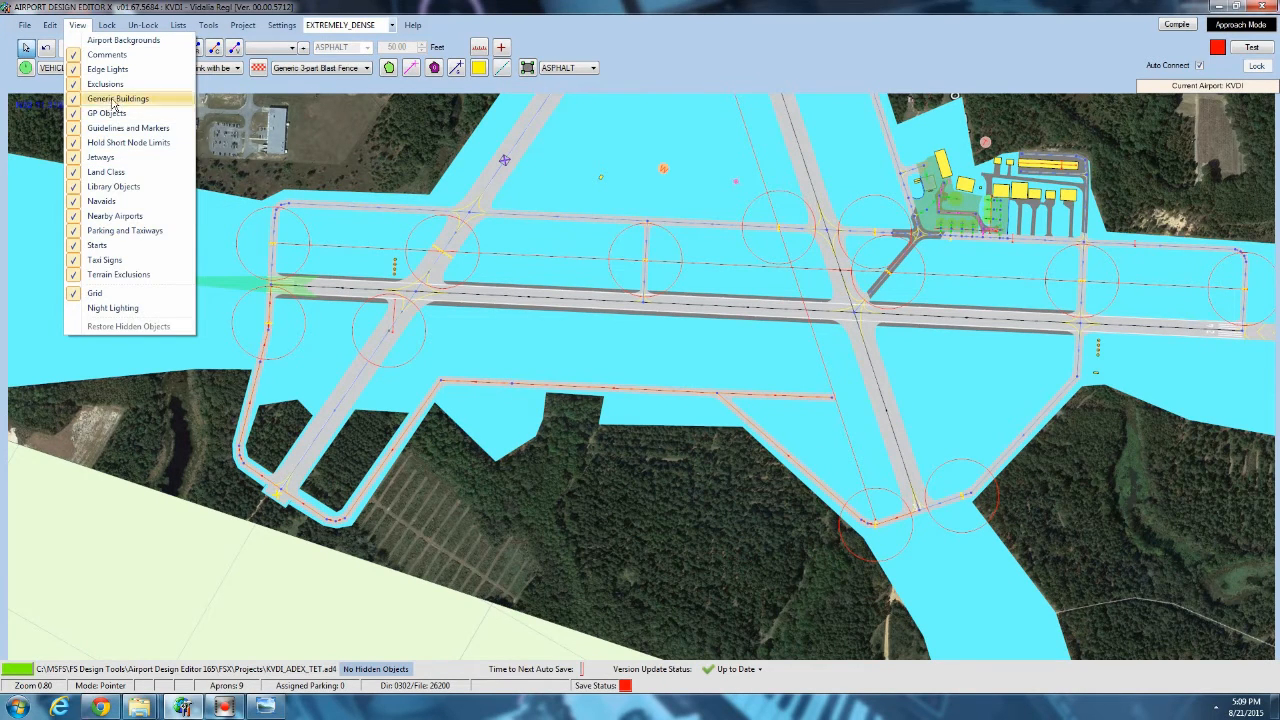
pyautogui.click(112, 95)
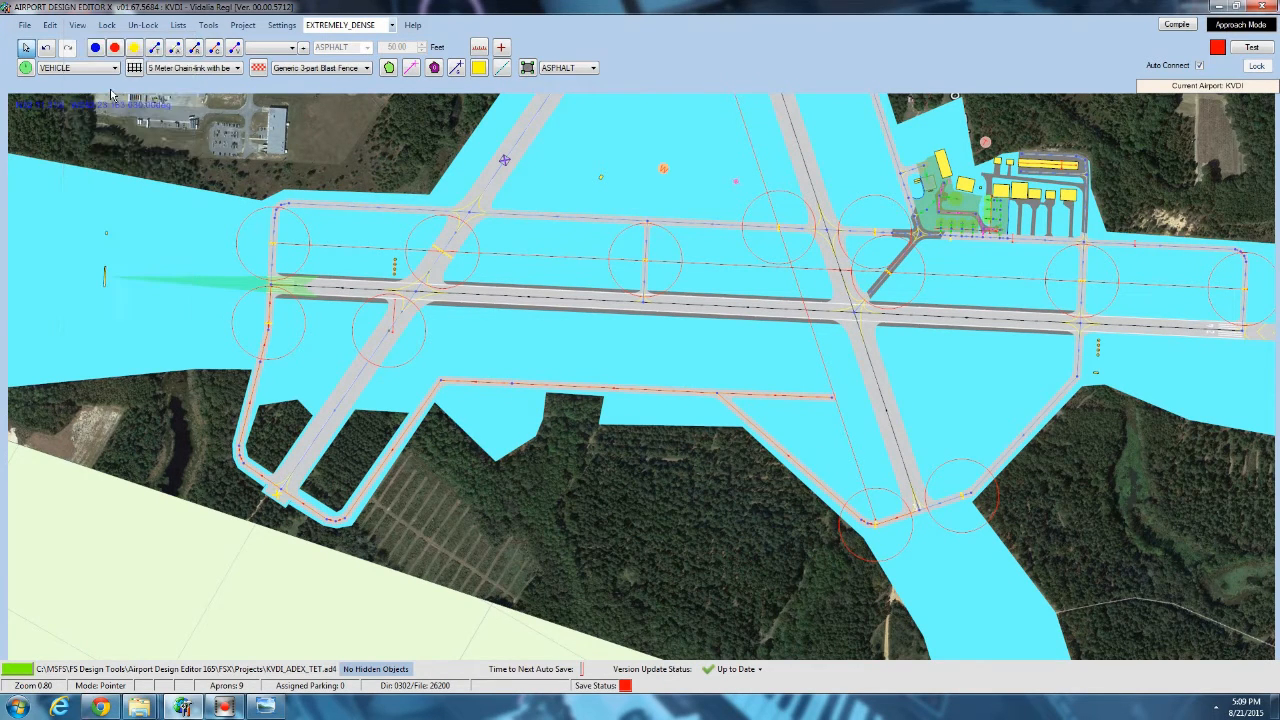
pyautogui.click(77, 24)
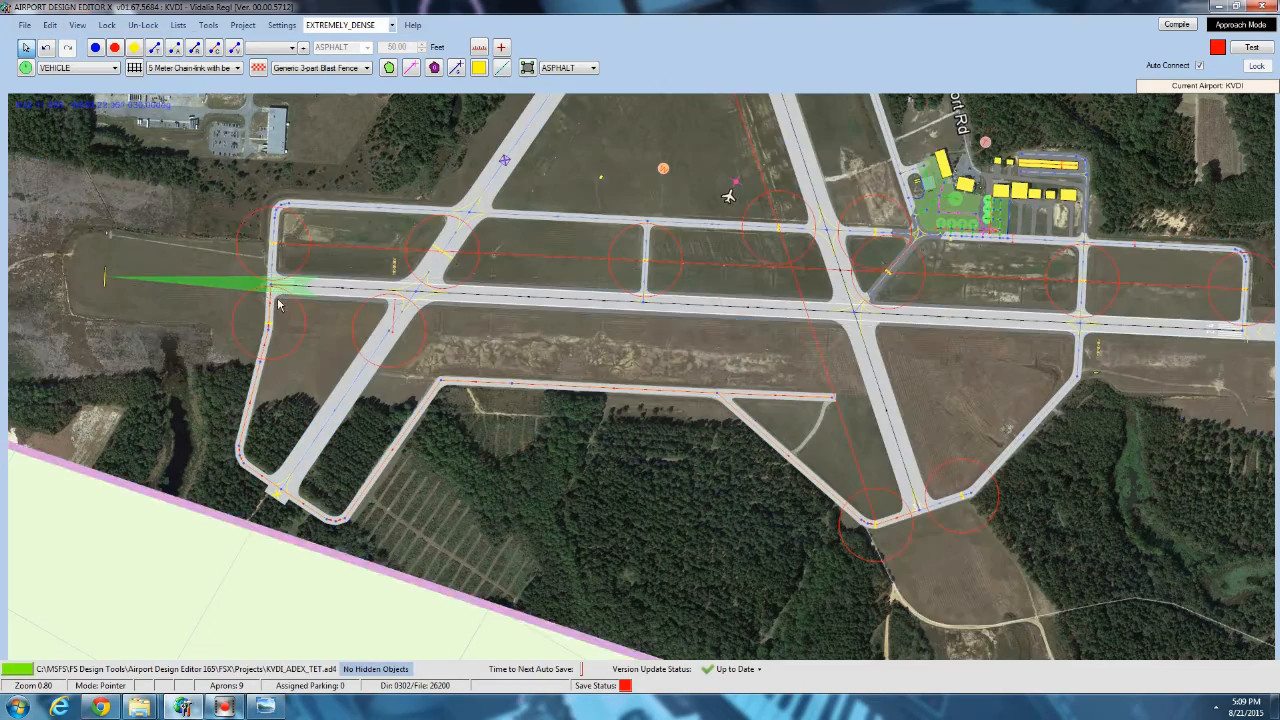
pyautogui.click(118, 274)
# Draw a terrain vector along the faint track from the western end taxiway to the small structure by the localizer.
pyautogui.scroll(5, 652, 266)
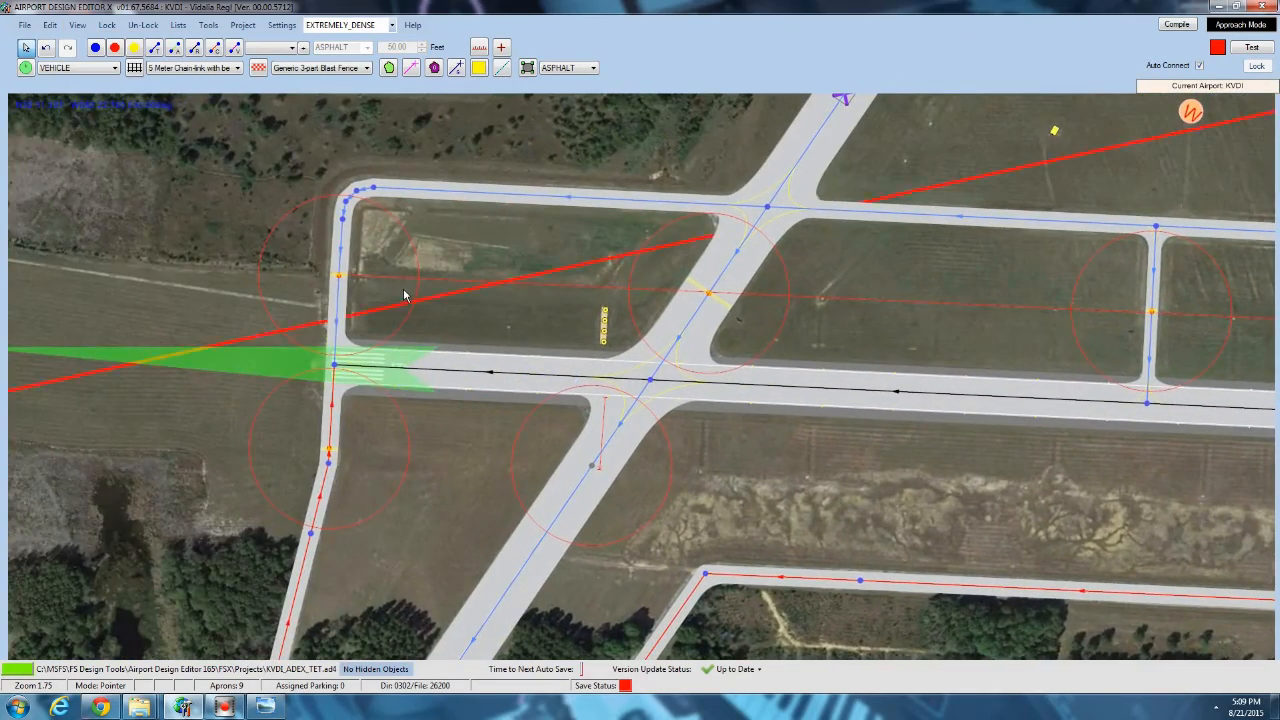
pyautogui.moveTo(405, 293); pyautogui.dragTo(548, 291)
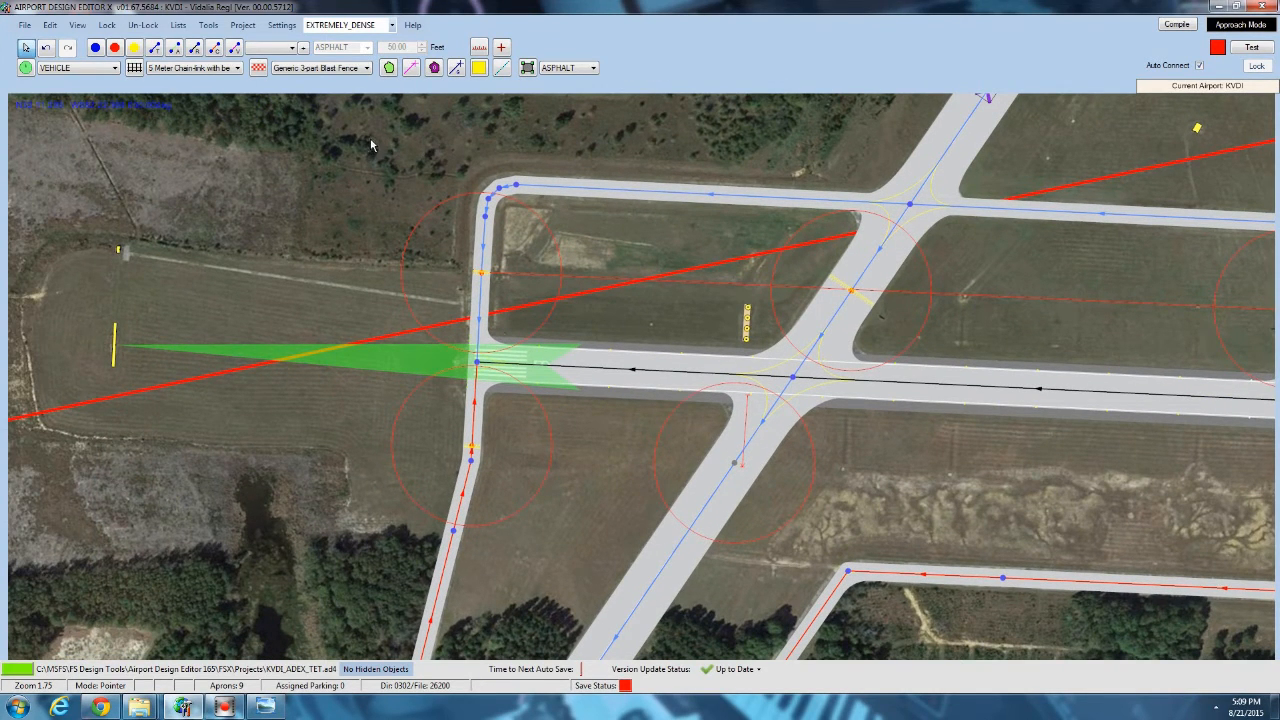
pyautogui.click(411, 68)
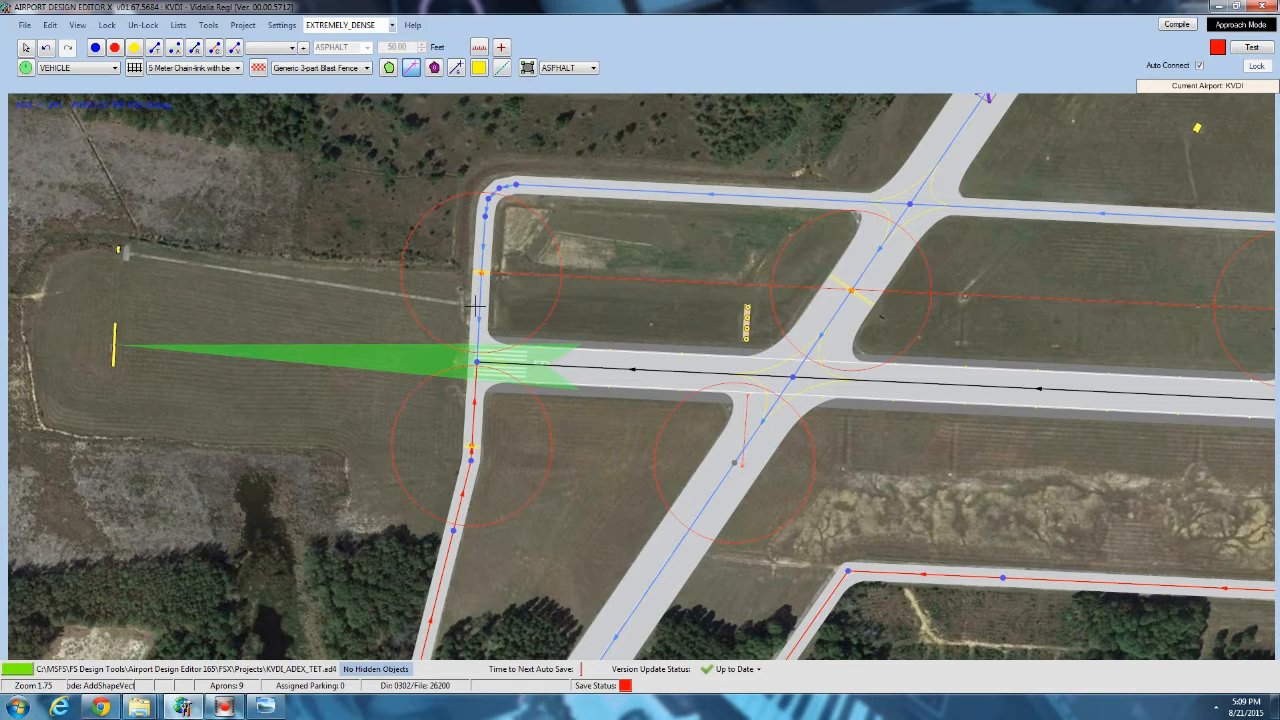
pyautogui.doubleClick(125, 251)
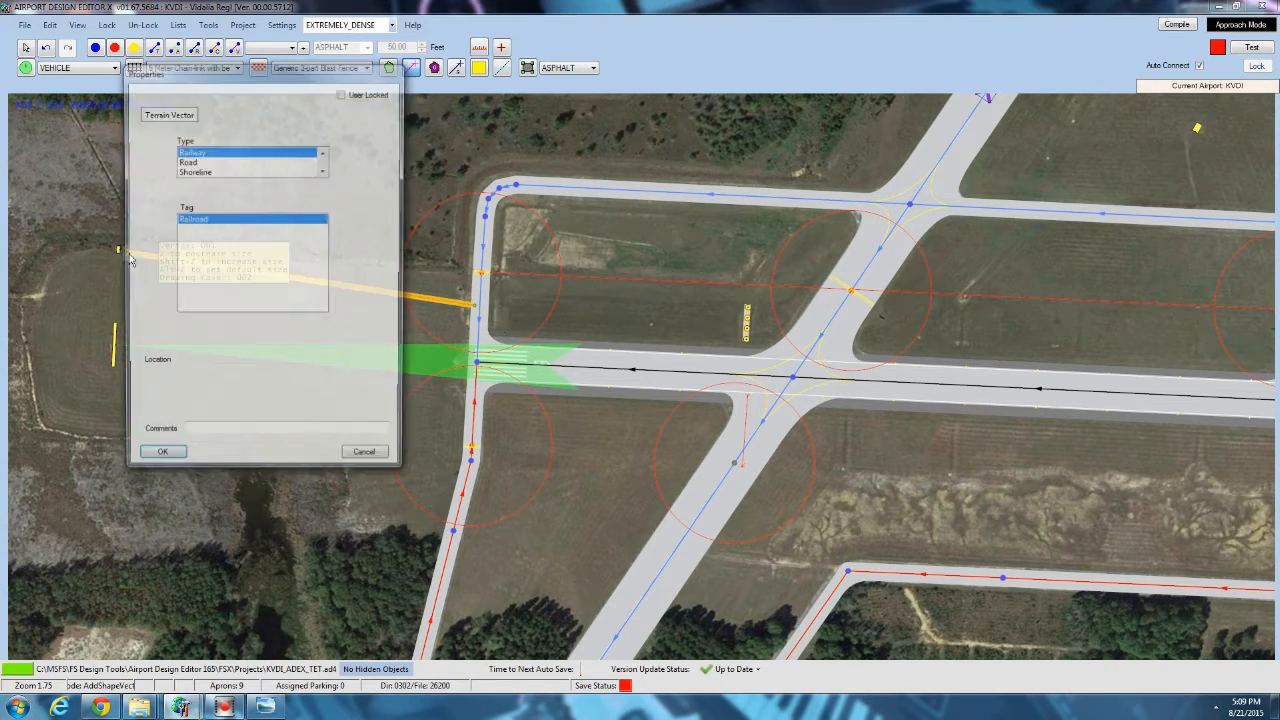
# Try the Road, Shoreline, Stream and Utility types for the new terrain vector.
pyautogui.click(194, 161)
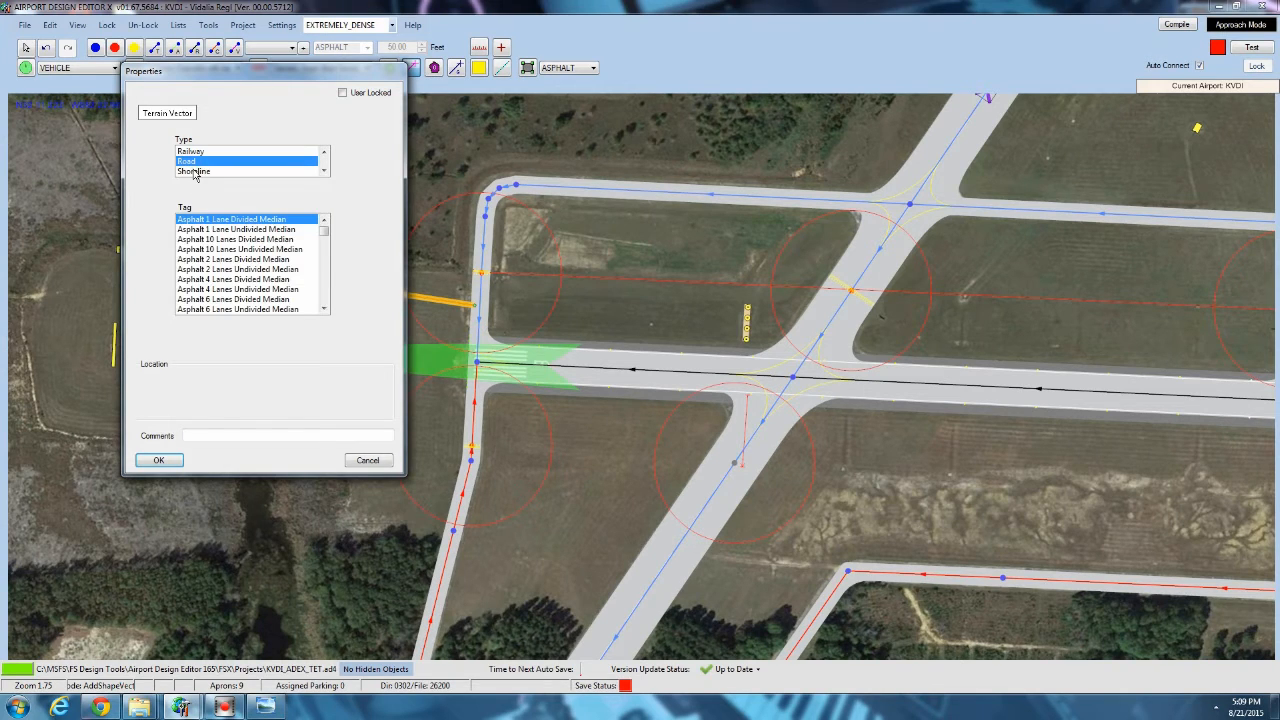
pyautogui.click(196, 172)
pyautogui.scroll(-1, 196, 172)
pyautogui.click(200, 162)
pyautogui.click(202, 172)
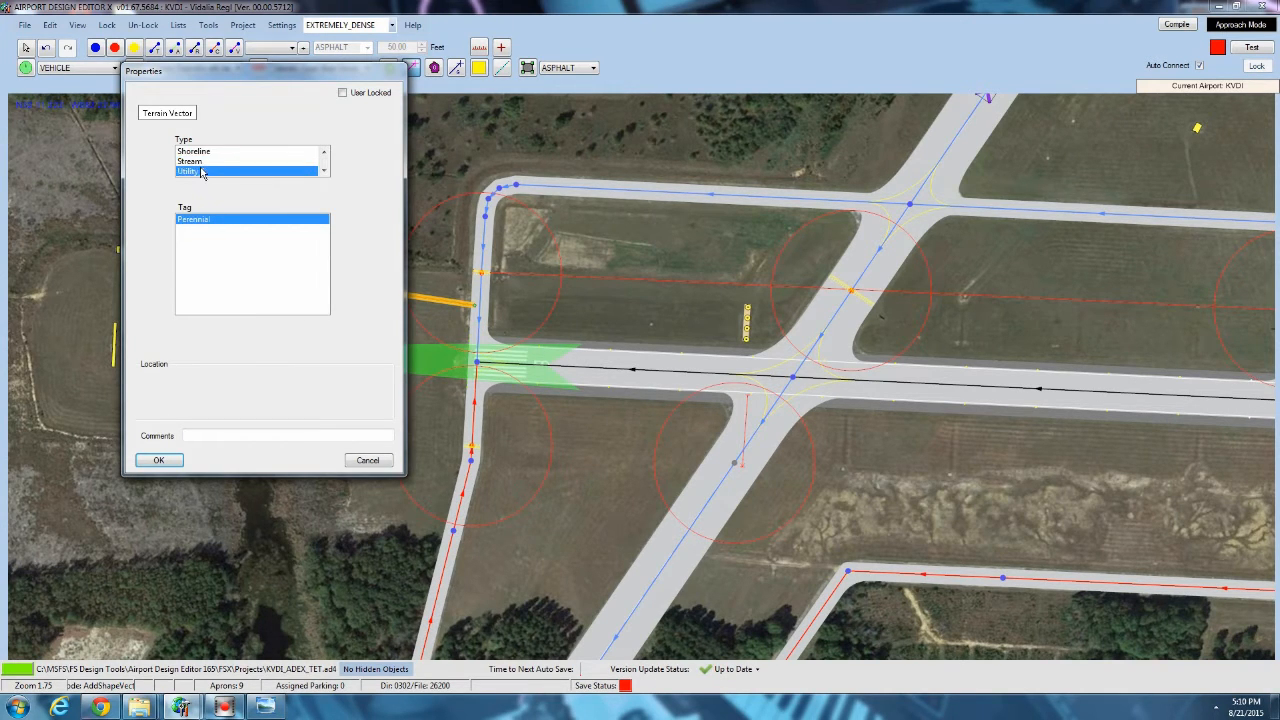
pyautogui.scroll(-1, 203, 170)
pyautogui.click(203, 171)
pyautogui.click(203, 155)
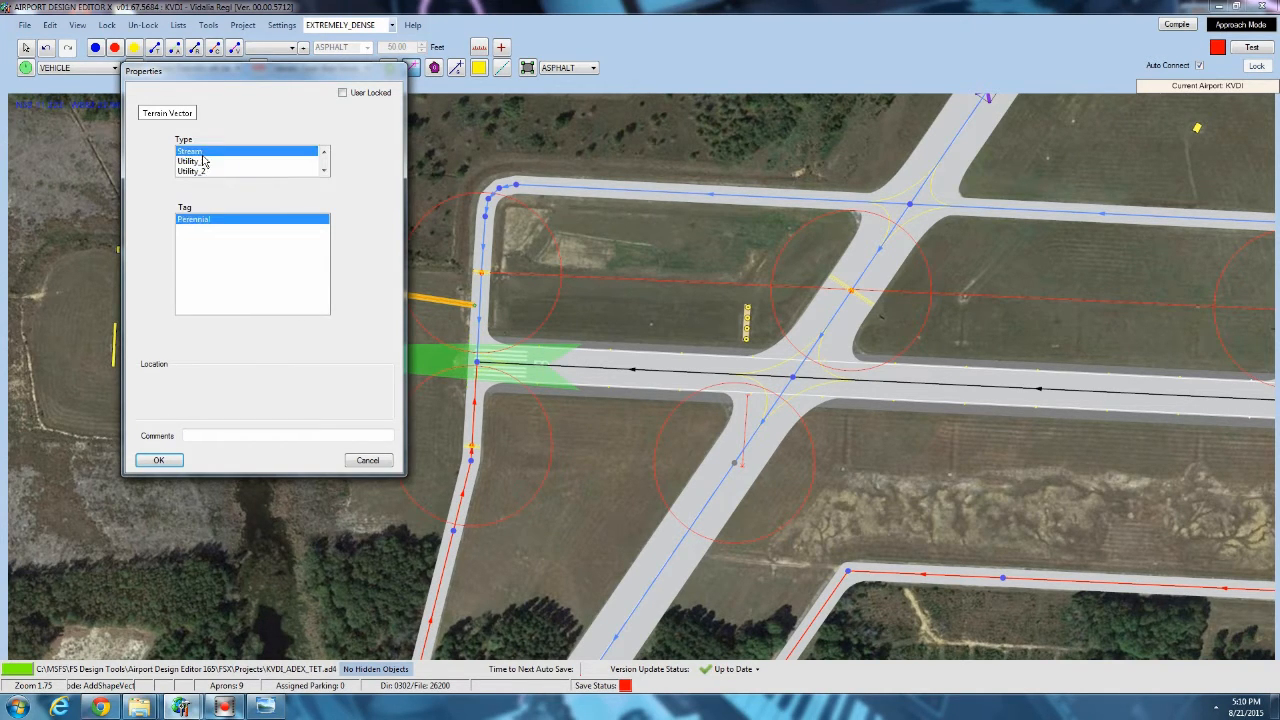
pyautogui.scroll(3, 203, 161)
# Set the terrain vector's type to Road with the Asphalt 1 Lane Undivided Median tag.
pyautogui.click(204, 162)
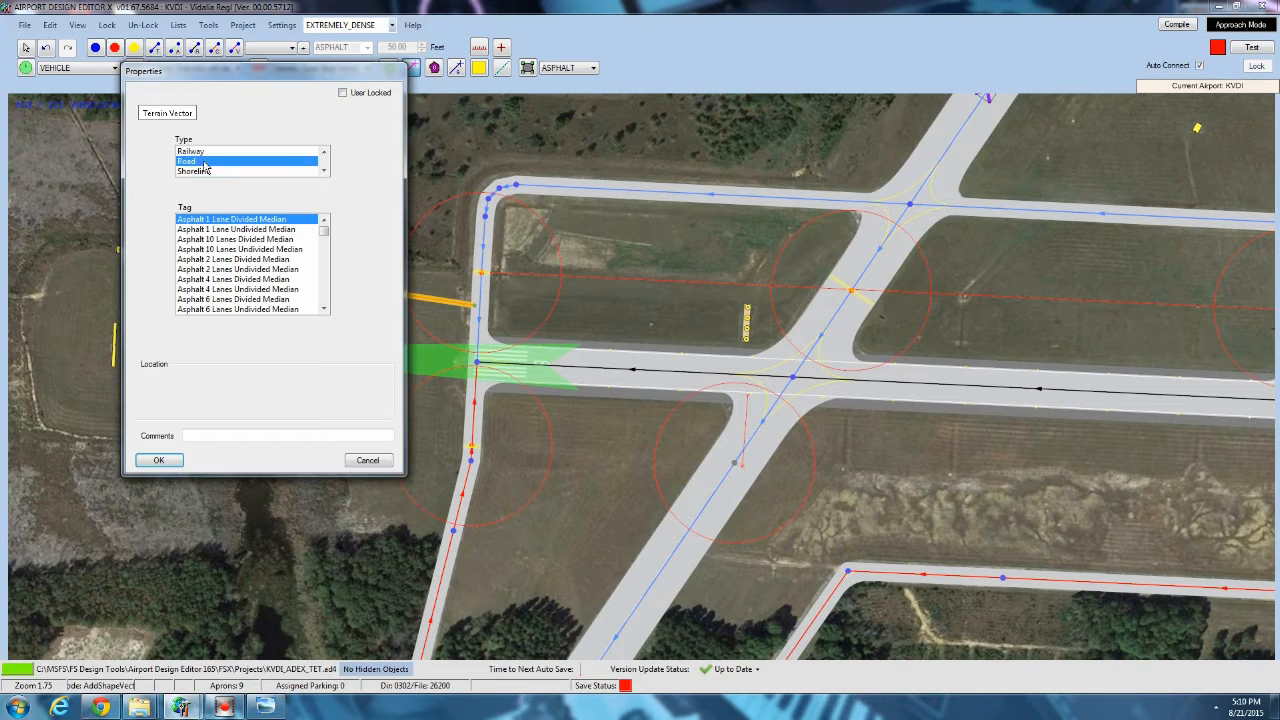
pyautogui.click(227, 230)
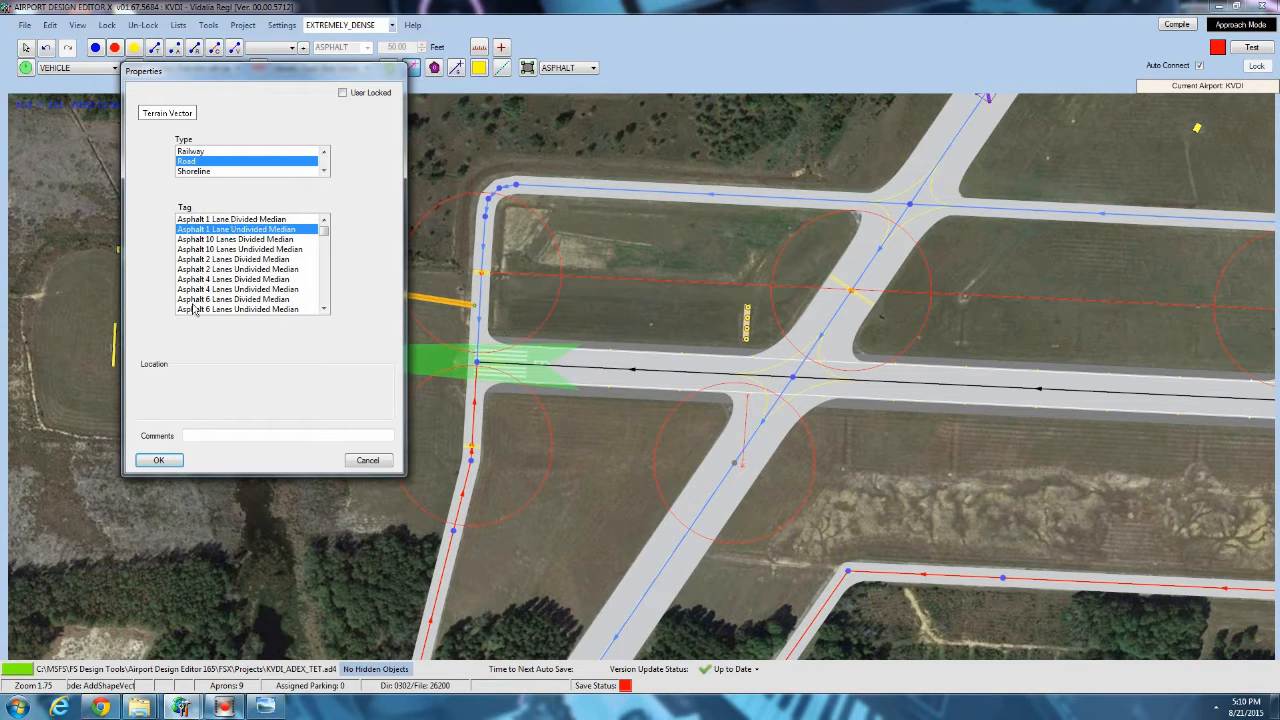
pyautogui.click(158, 461)
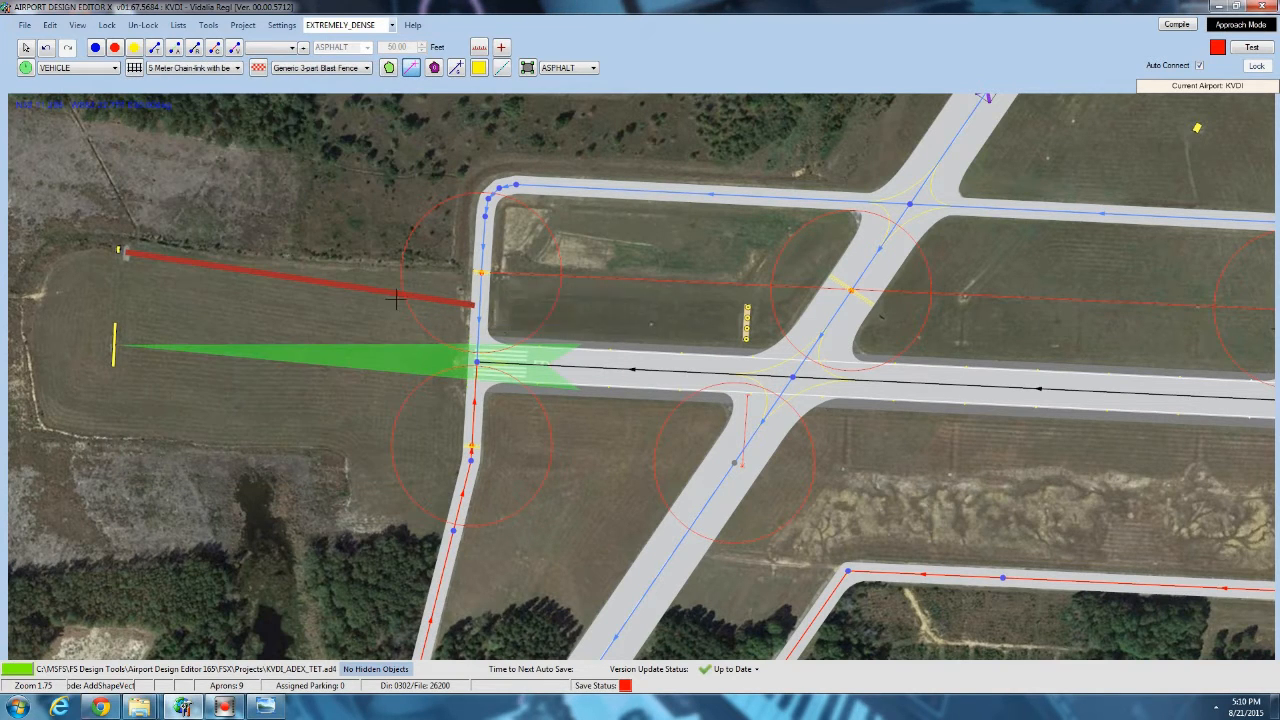
# Draw a three-point terrain vector along the dirt track from the closed runway's east edge to the taxiway bend.
pyautogui.moveTo(126, 253)
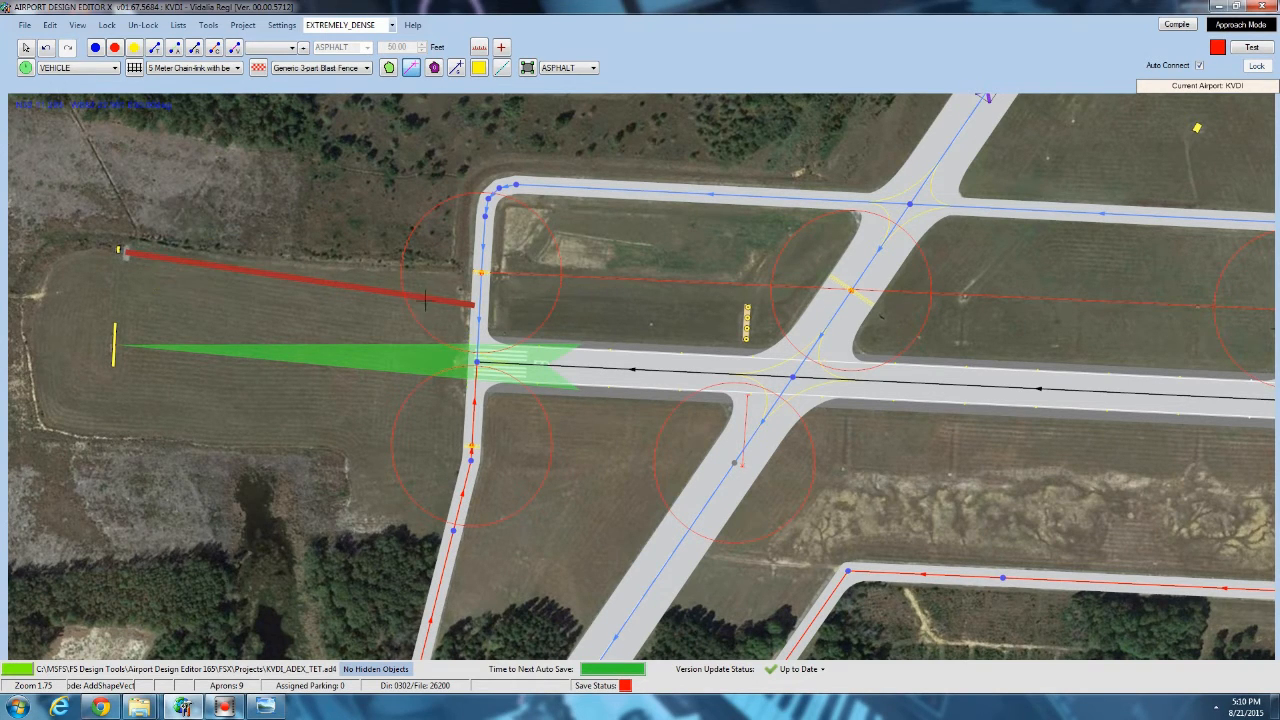
pyautogui.moveTo(647, 284); pyautogui.dragTo(519, 160)
pyautogui.moveTo(588, 432); pyautogui.dragTo(428, 342)
pyautogui.scroll(4, 428, 342)
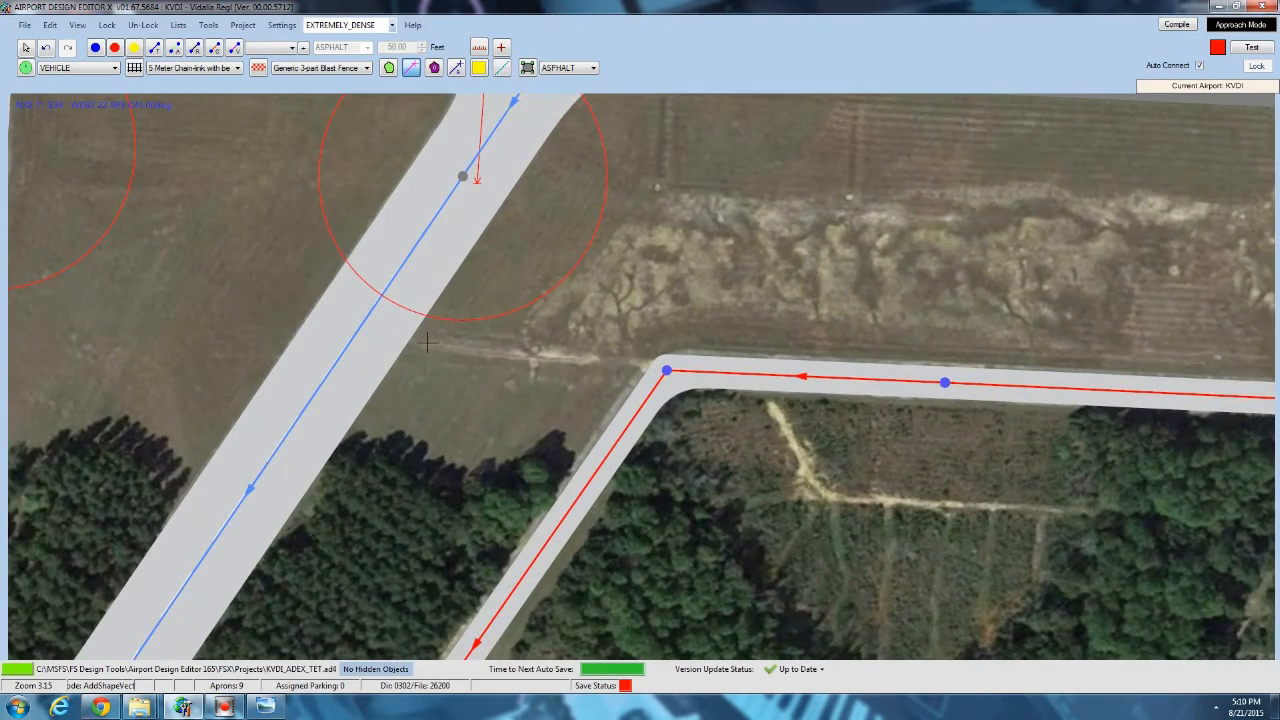
pyautogui.click(404, 332)
pyautogui.doubleClick(658, 367)
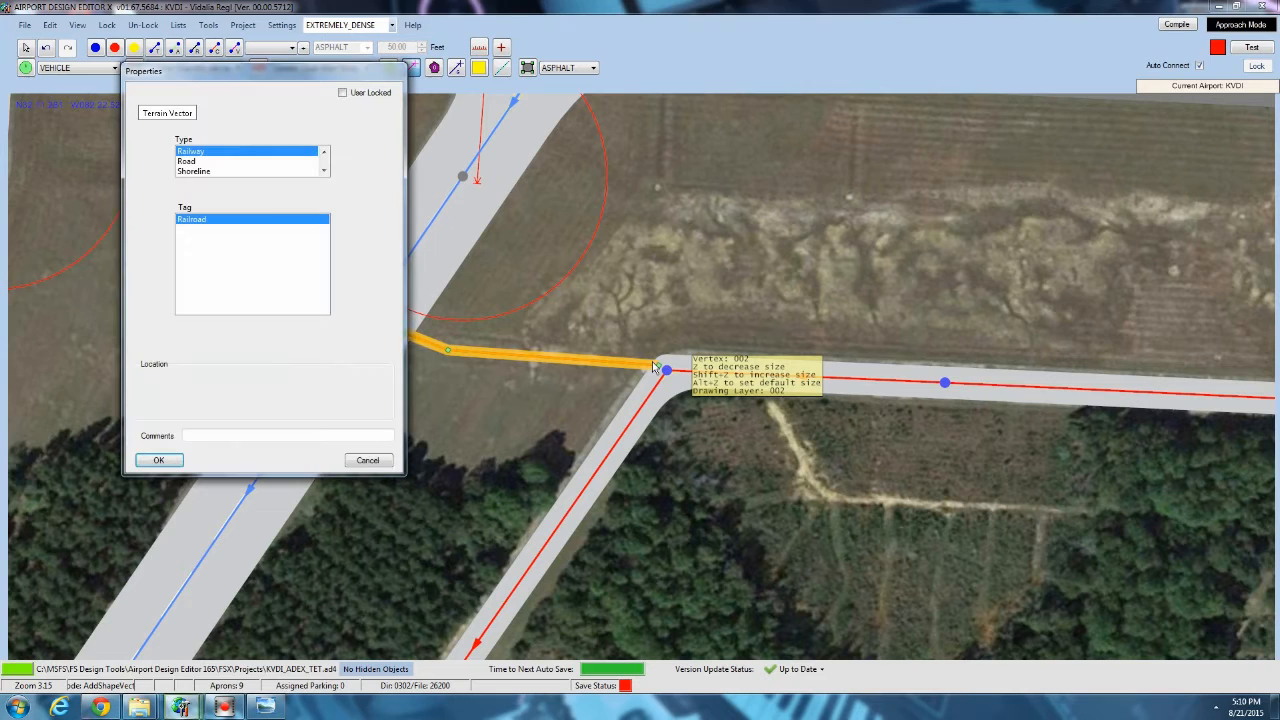
# Set the new terrain vector's type to Road with the Dirt 1 Lane Undivided Median tag.
pyautogui.click(201, 172)
pyautogui.click(190, 161)
pyautogui.scroll(-5, 246, 283)
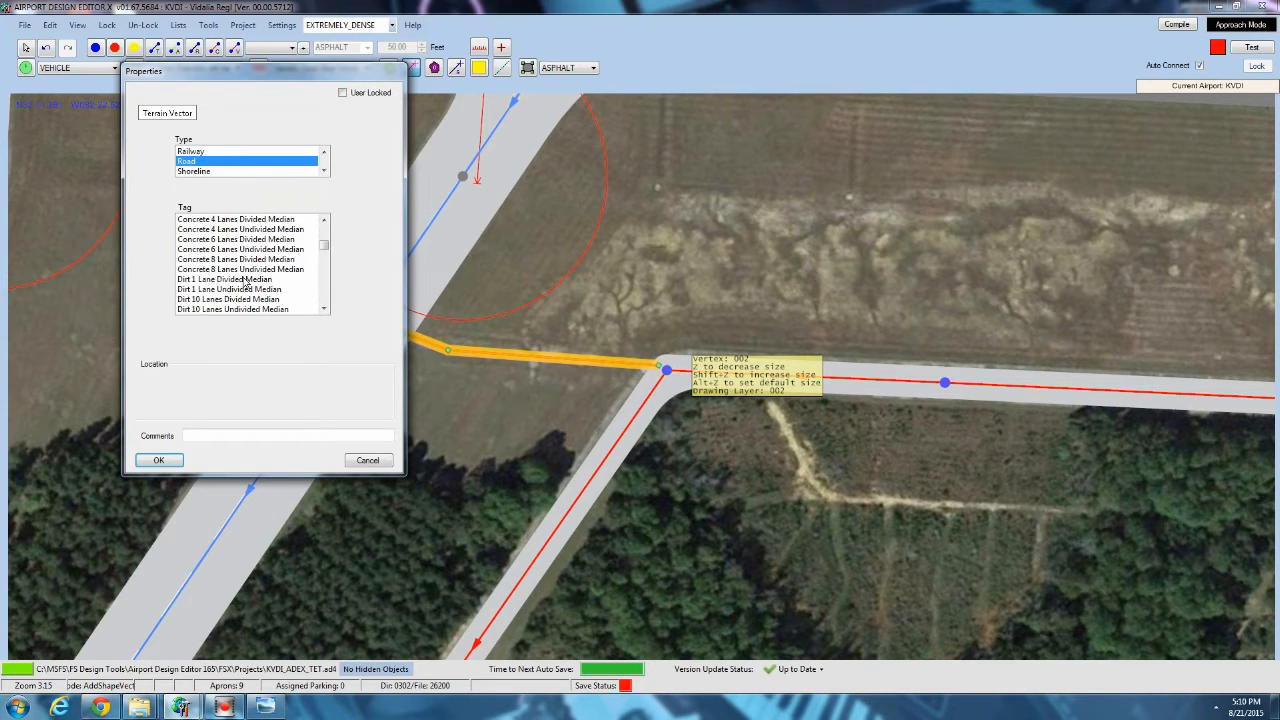
pyautogui.click(215, 290)
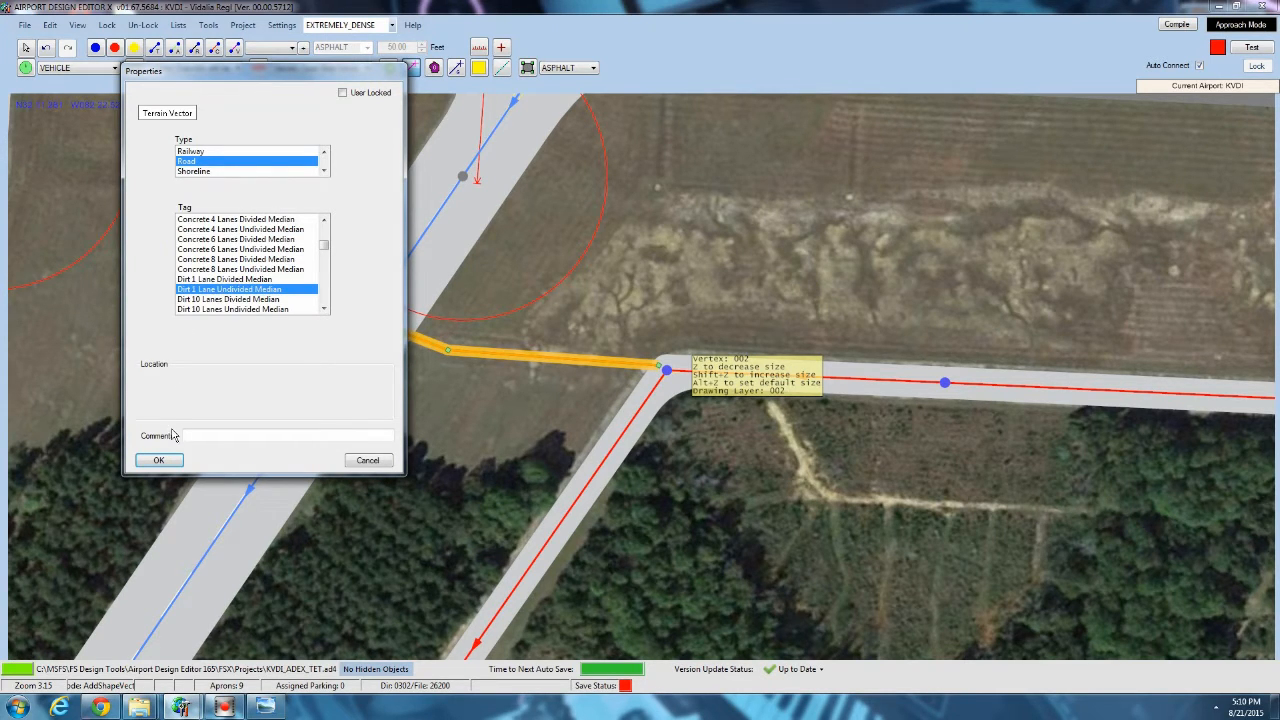
pyautogui.click(158, 460)
# Draw a vehicle path link from the end node of the stub taxiway near the runway to the start of the curved track.
pyautogui.scroll(-2, 485, 370)
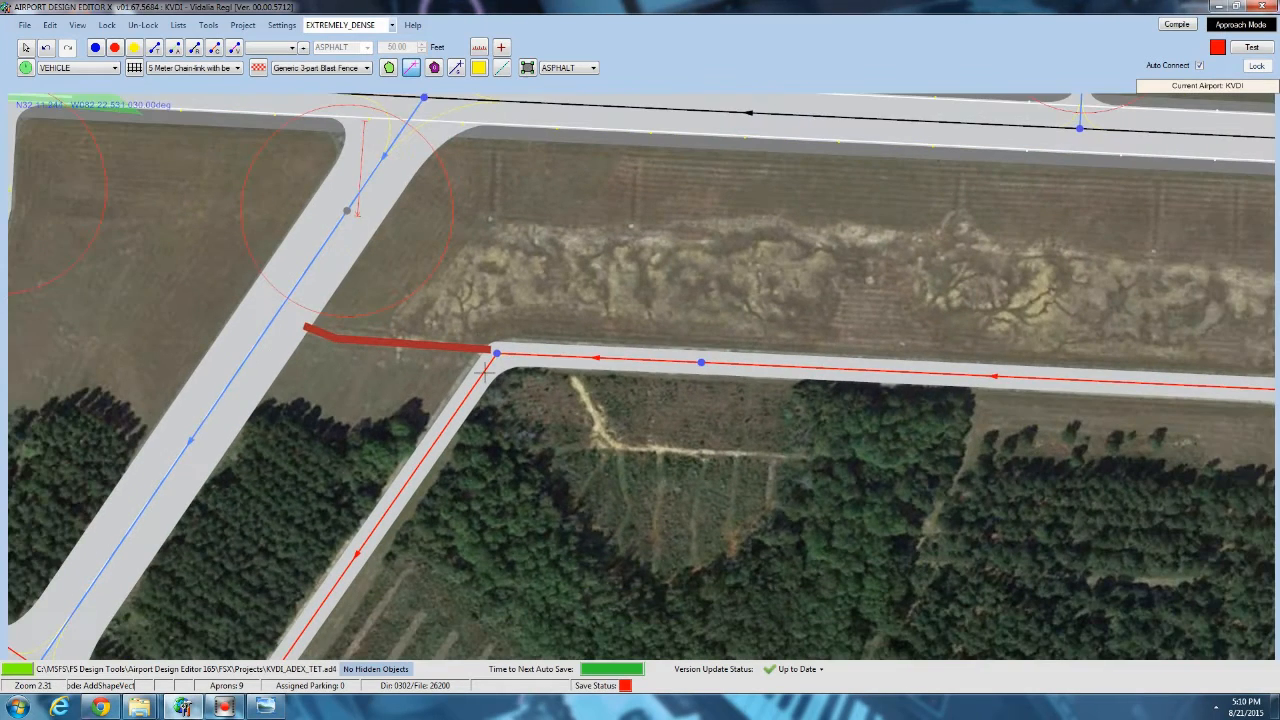
pyautogui.moveTo(732, 213); pyautogui.dragTo(710, 234)
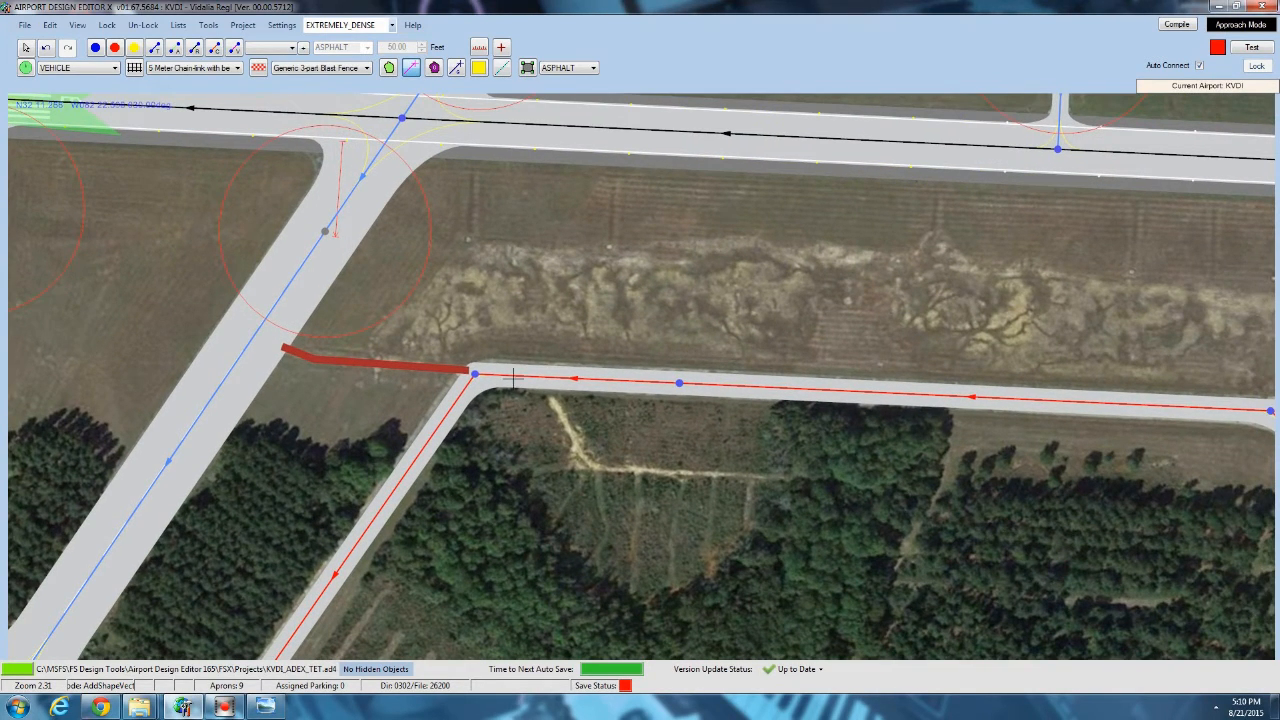
pyautogui.scroll(-3, 485, 375)
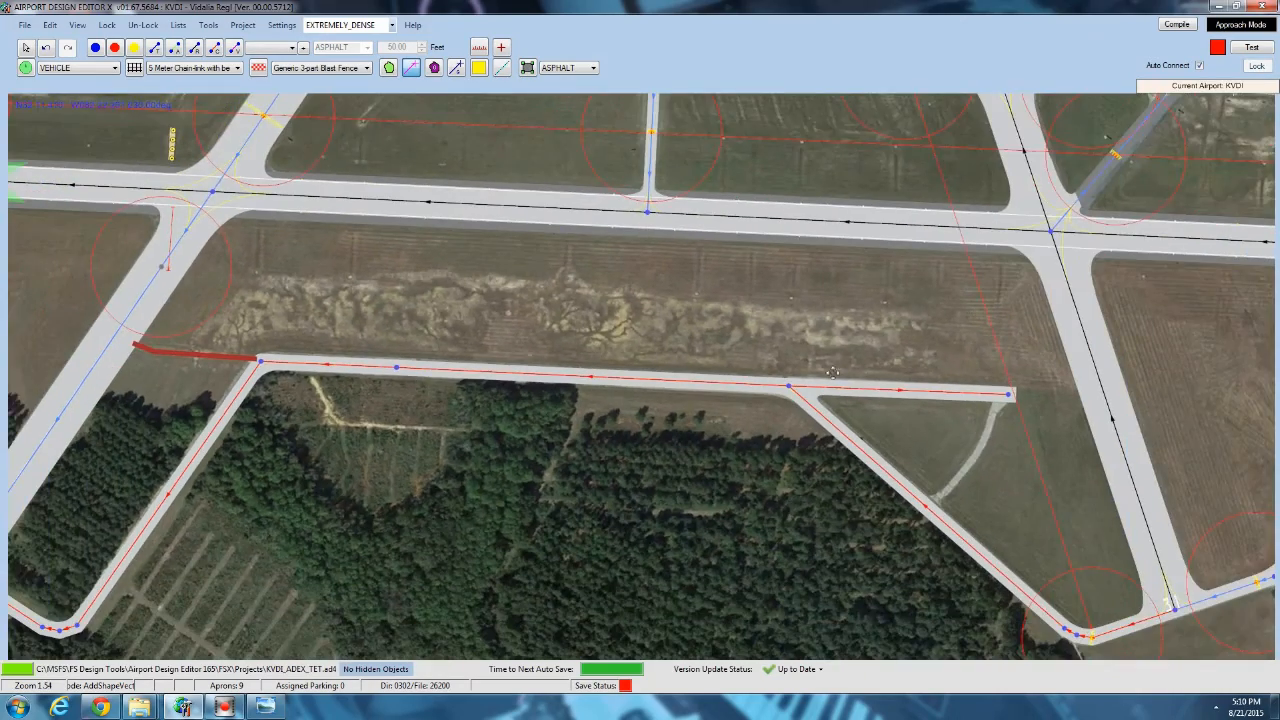
pyautogui.moveTo(832, 372); pyautogui.dragTo(287, 223)
pyautogui.scroll(6, 498, 378)
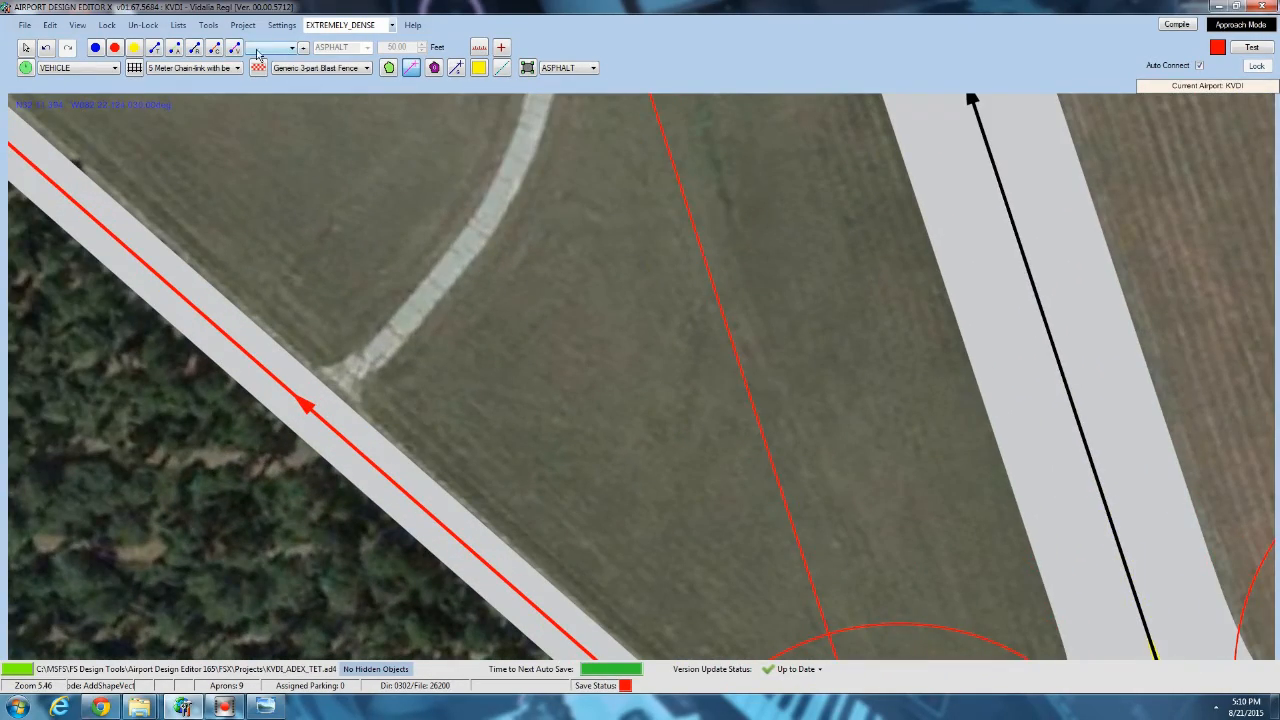
pyautogui.click(237, 50)
pyautogui.moveTo(545, 302); pyautogui.dragTo(536, 471, button='right')
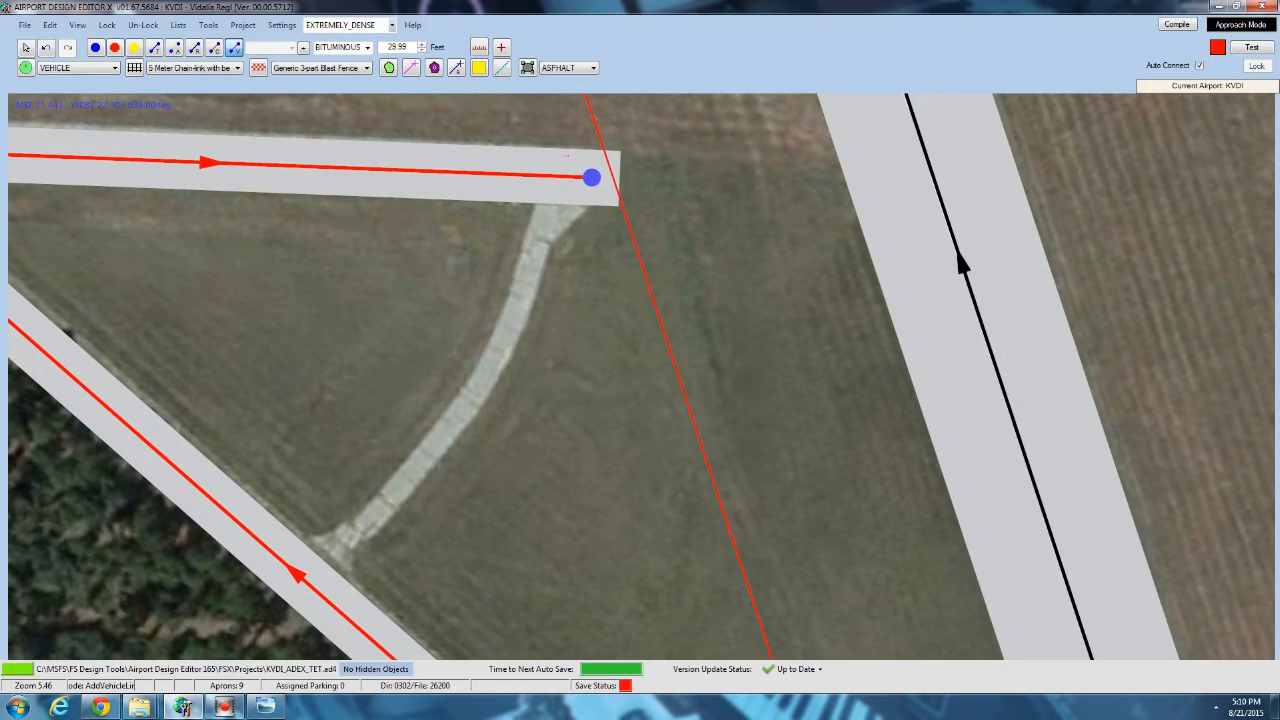
pyautogui.click(592, 177)
pyautogui.doubleClick(541, 241)
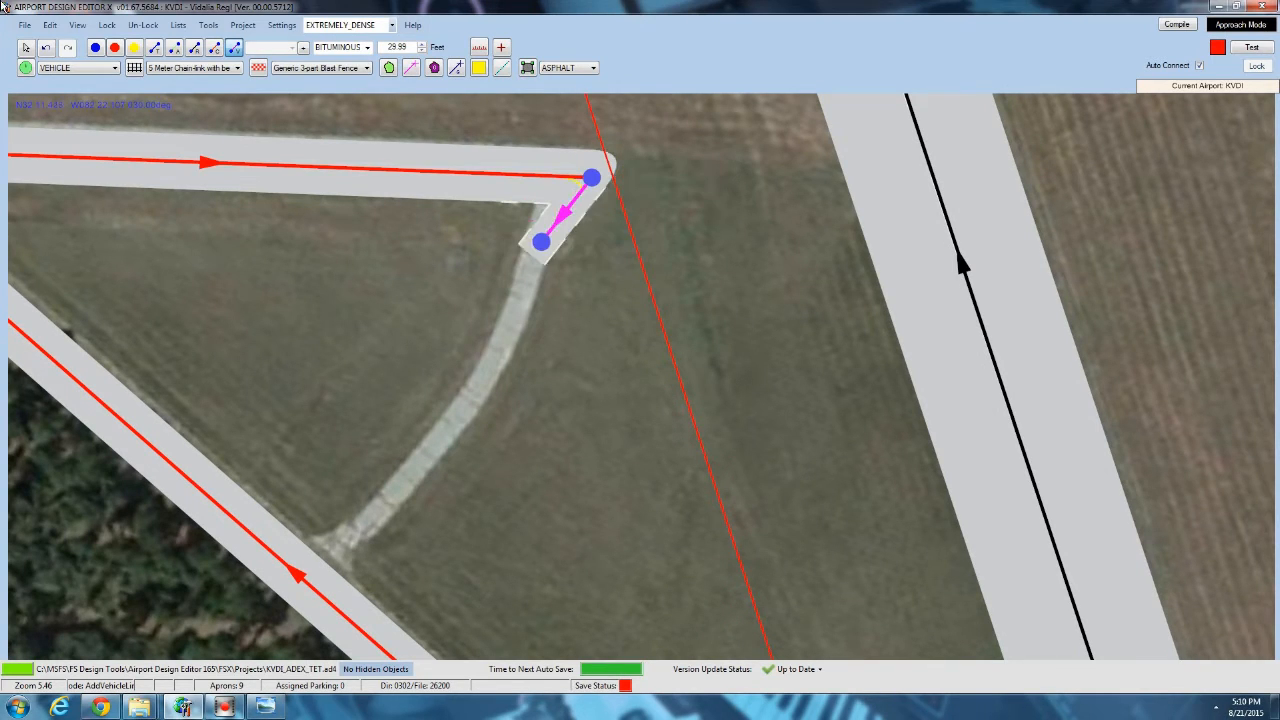
# Move both end nodes of the new vehicle link so it lines up with the curved track.
pyautogui.click(25, 48)
pyautogui.moveTo(592, 177); pyautogui.dragTo(560, 180)
pyautogui.moveTo(541, 241); pyautogui.dragTo(533, 256)
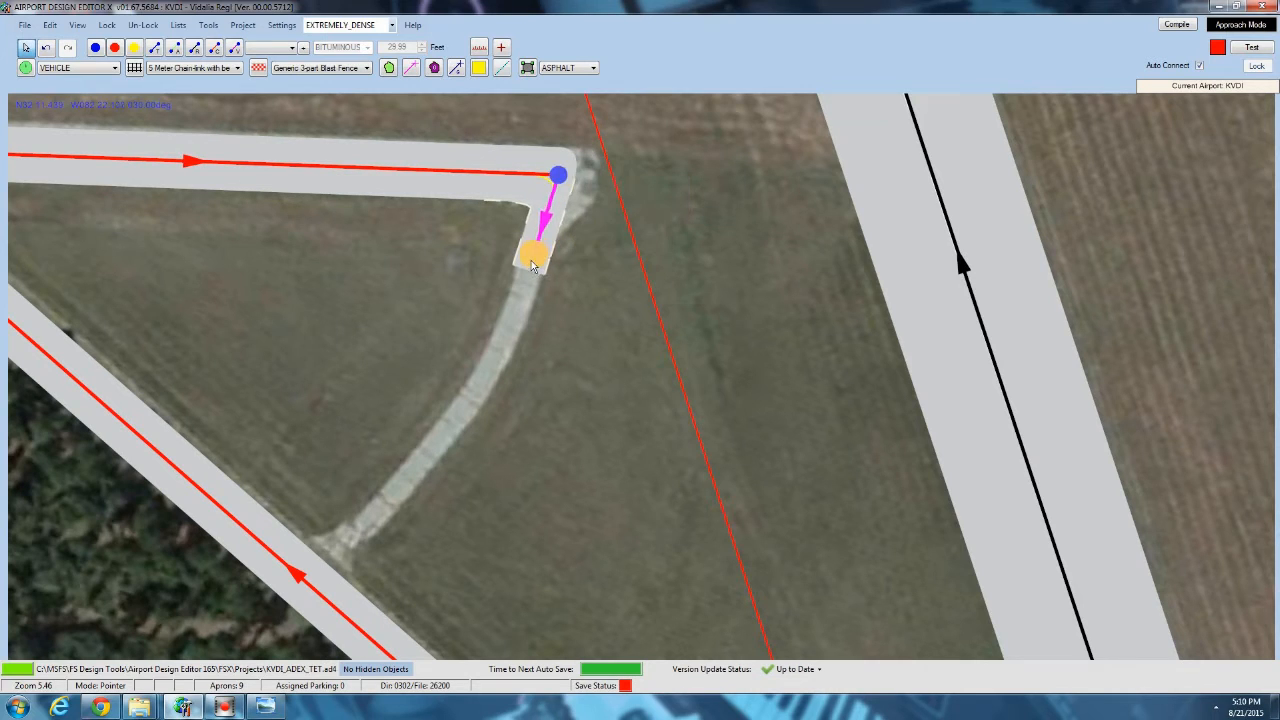
# Set the vehicle link's left and right edge markings to NONE.
pyautogui.doubleClick(545, 222)
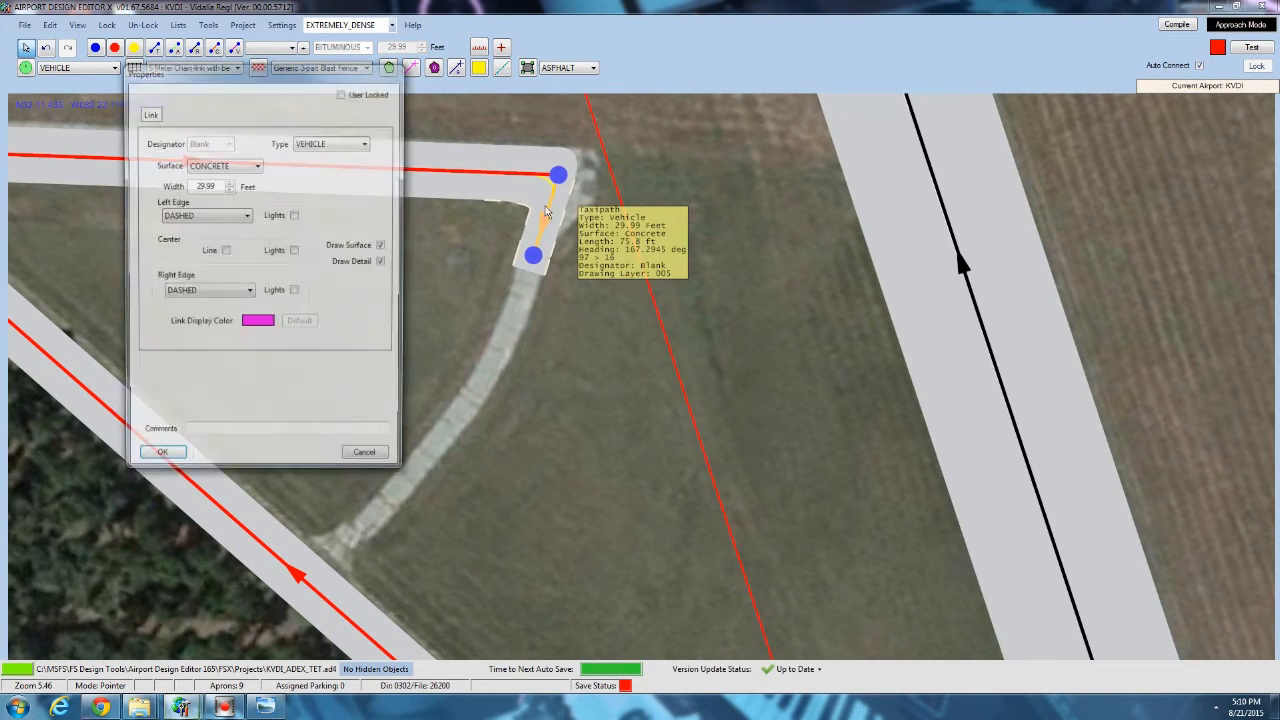
pyautogui.click(210, 216)
pyautogui.click(210, 229)
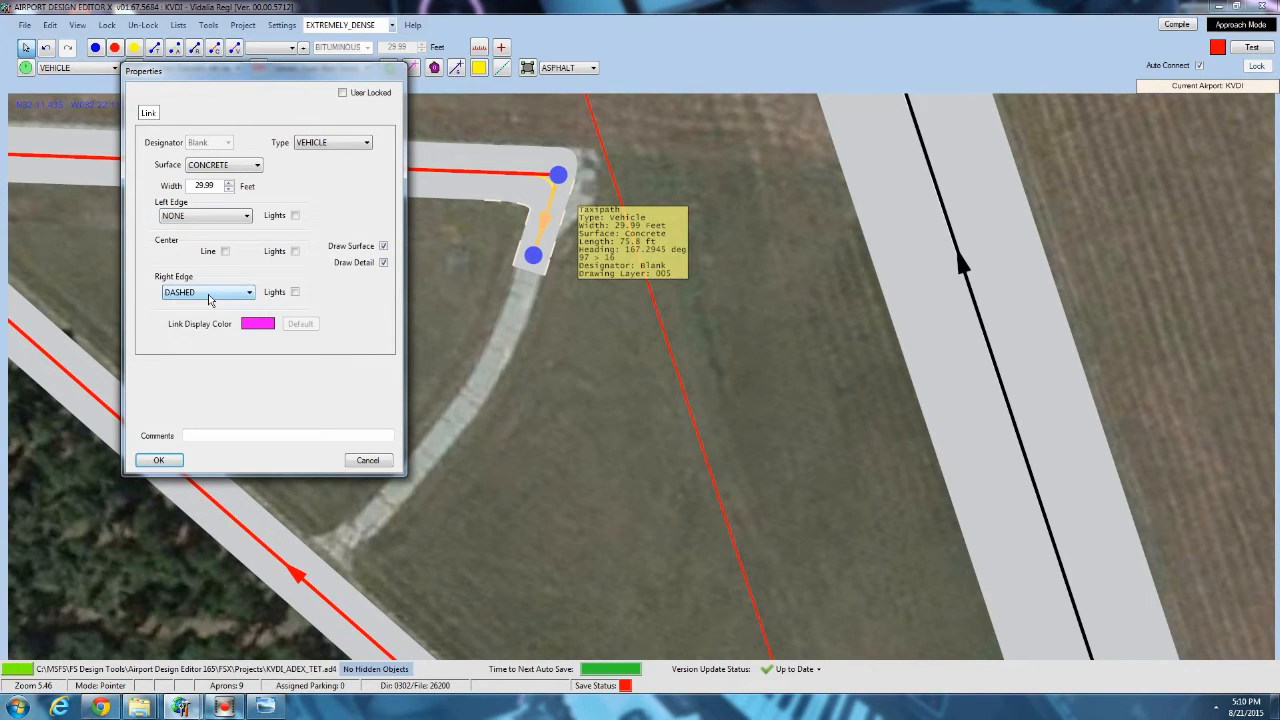
pyautogui.click(208, 292)
pyautogui.click(210, 305)
pyautogui.click(160, 460)
# Extend the vehicle path in two links along the curved track to the diagonal taxiway, and shift the stub taxiway's end node outward.
pyautogui.click(235, 48)
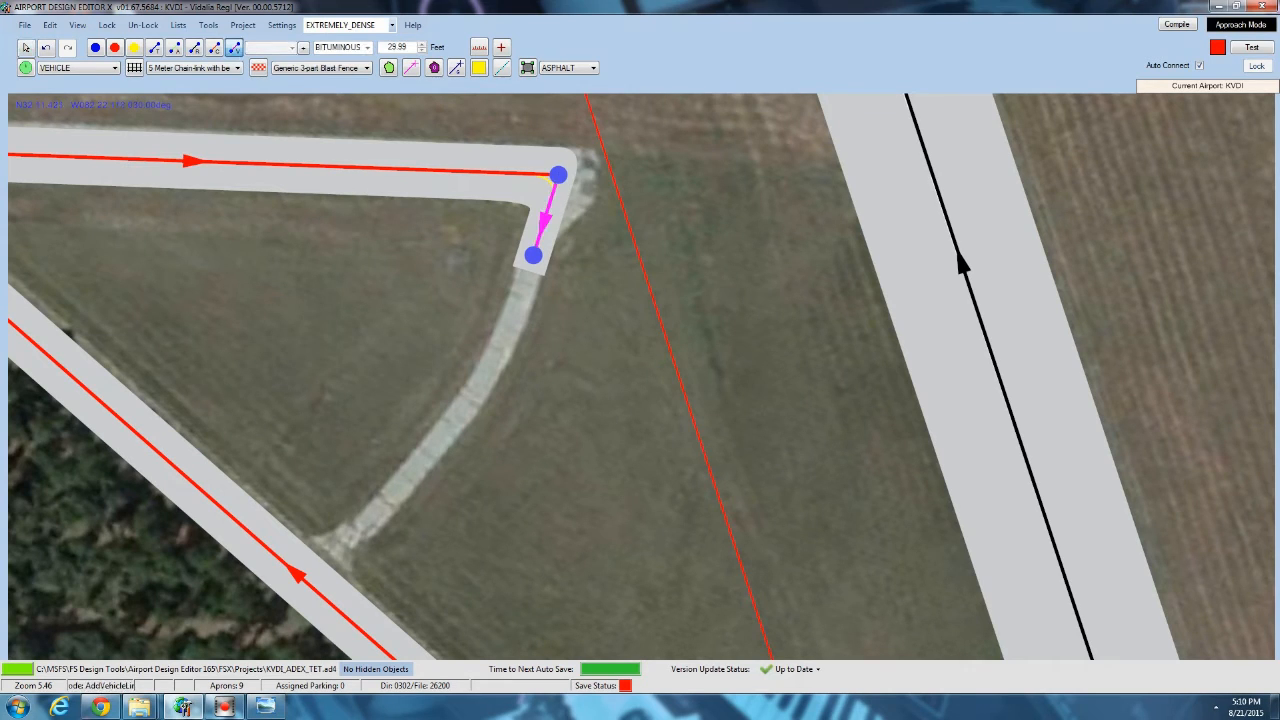
pyautogui.moveTo(533, 256); pyautogui.dragTo(305, 581)
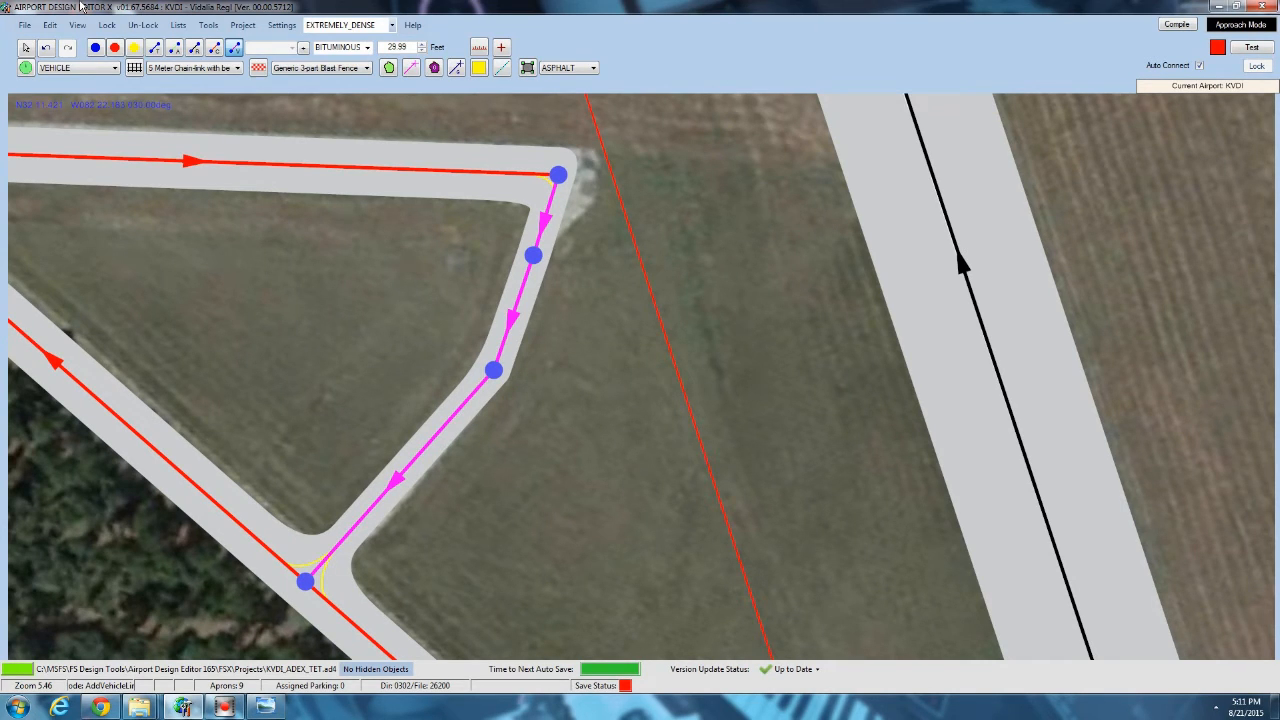
pyautogui.click(30, 48)
pyautogui.moveTo(564, 177); pyautogui.dragTo(586, 182)
pyautogui.moveTo(620, 290); pyautogui.dragTo(551, 294)
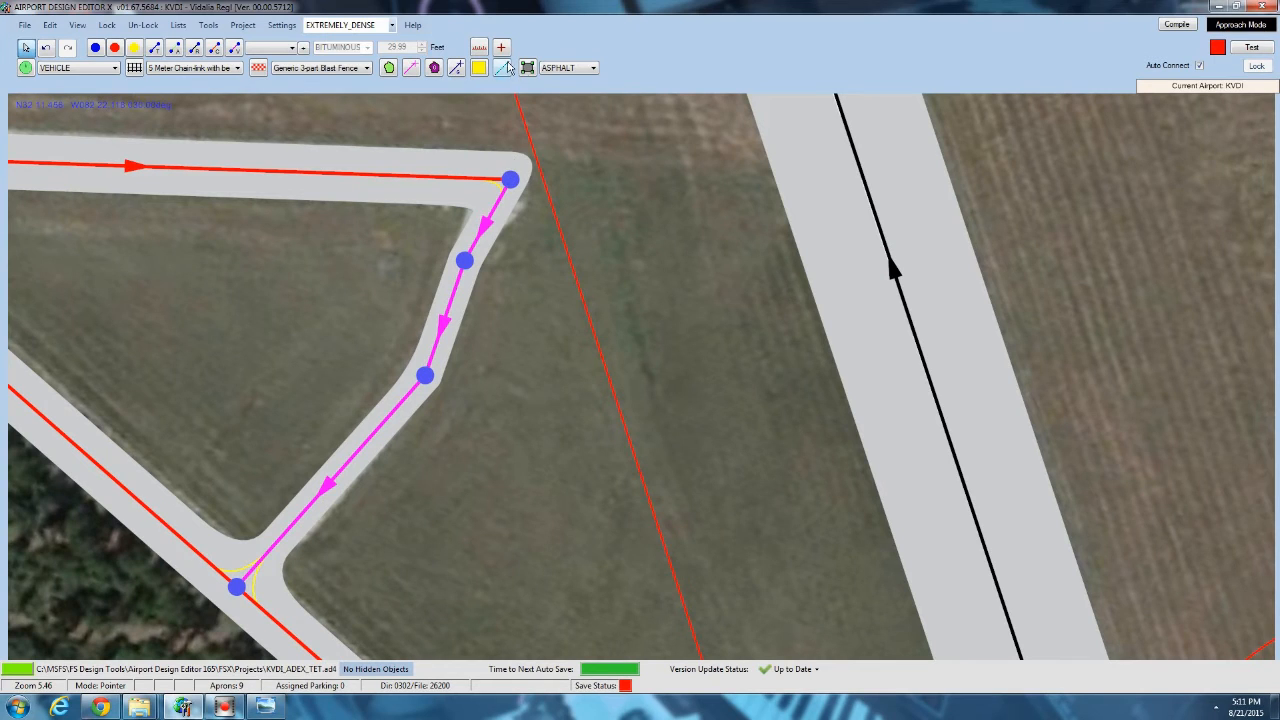
# Set the apron surface to CONCRETE and pull the stub taxiway's end node back inward from the pavement corner.
pyautogui.click(527, 67)
pyautogui.scroll(3, 552, 115)
pyautogui.click(566, 67)
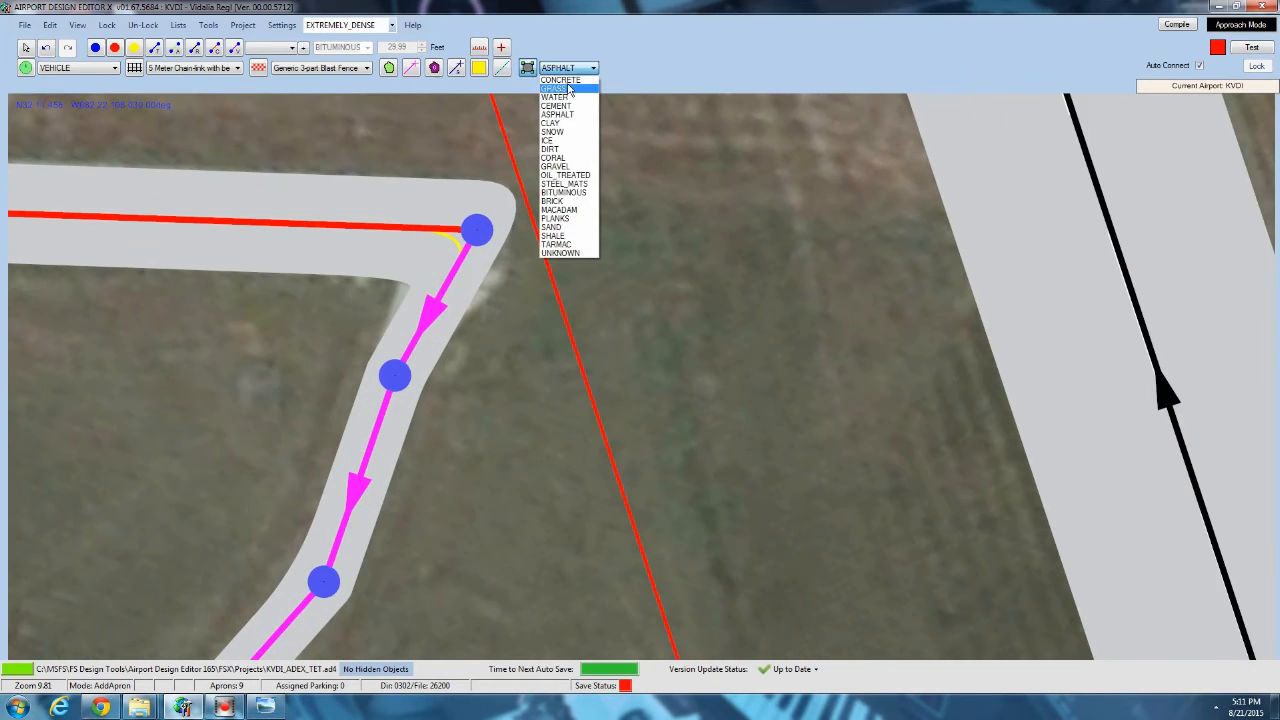
pyautogui.click(562, 80)
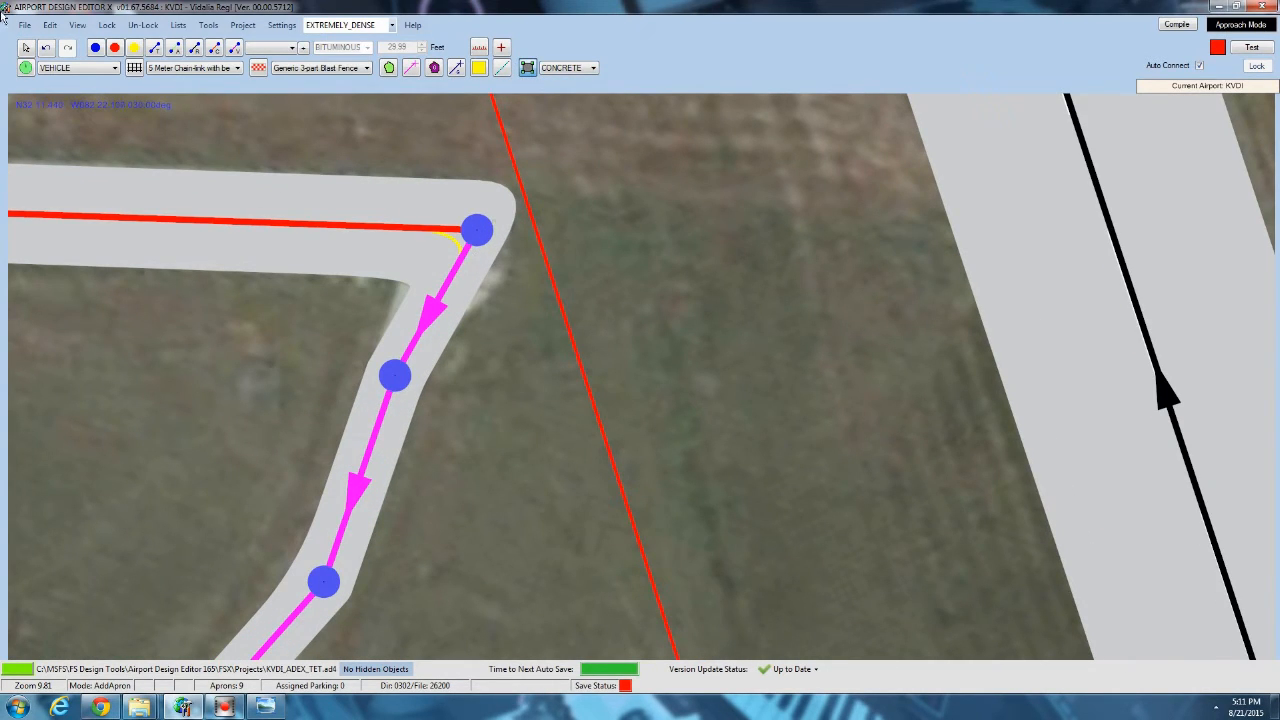
pyautogui.click(25, 47)
pyautogui.moveTo(476, 231); pyautogui.dragTo(448, 236)
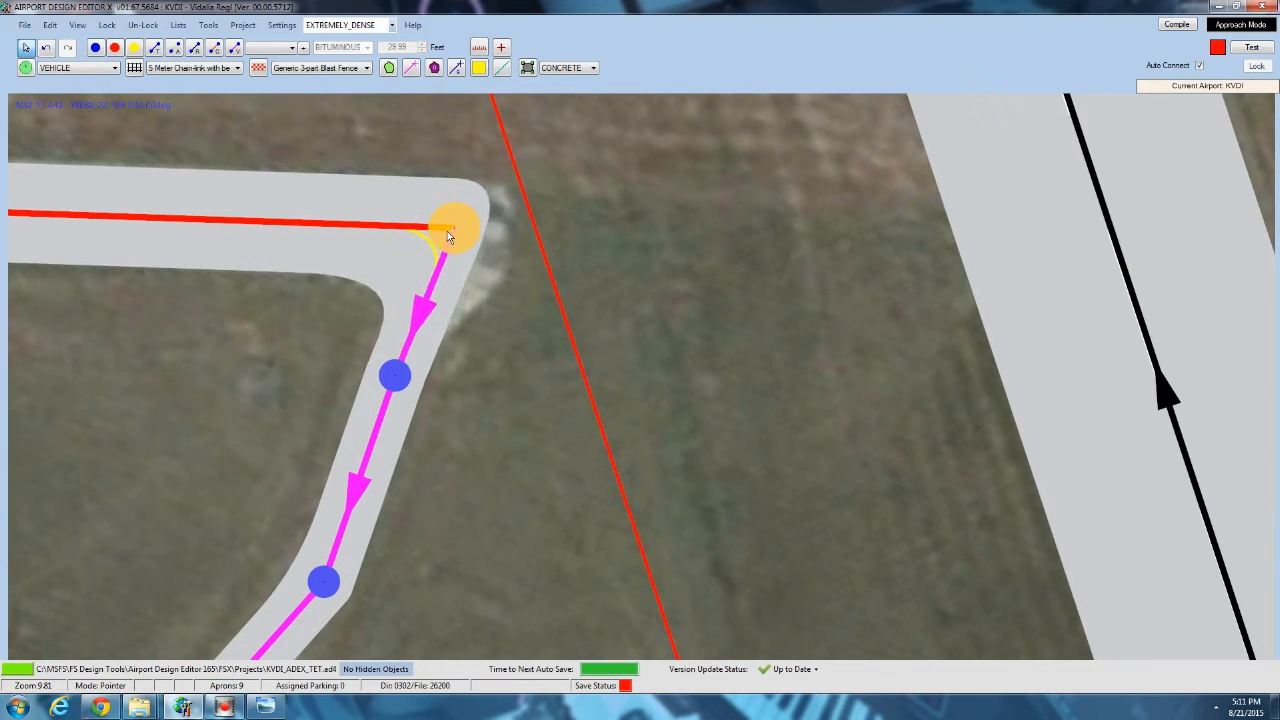
# Draw a five-point concrete apron filling the outer pavement corner where the stub taxiway meets the vehicle path.
pyautogui.click(526, 68)
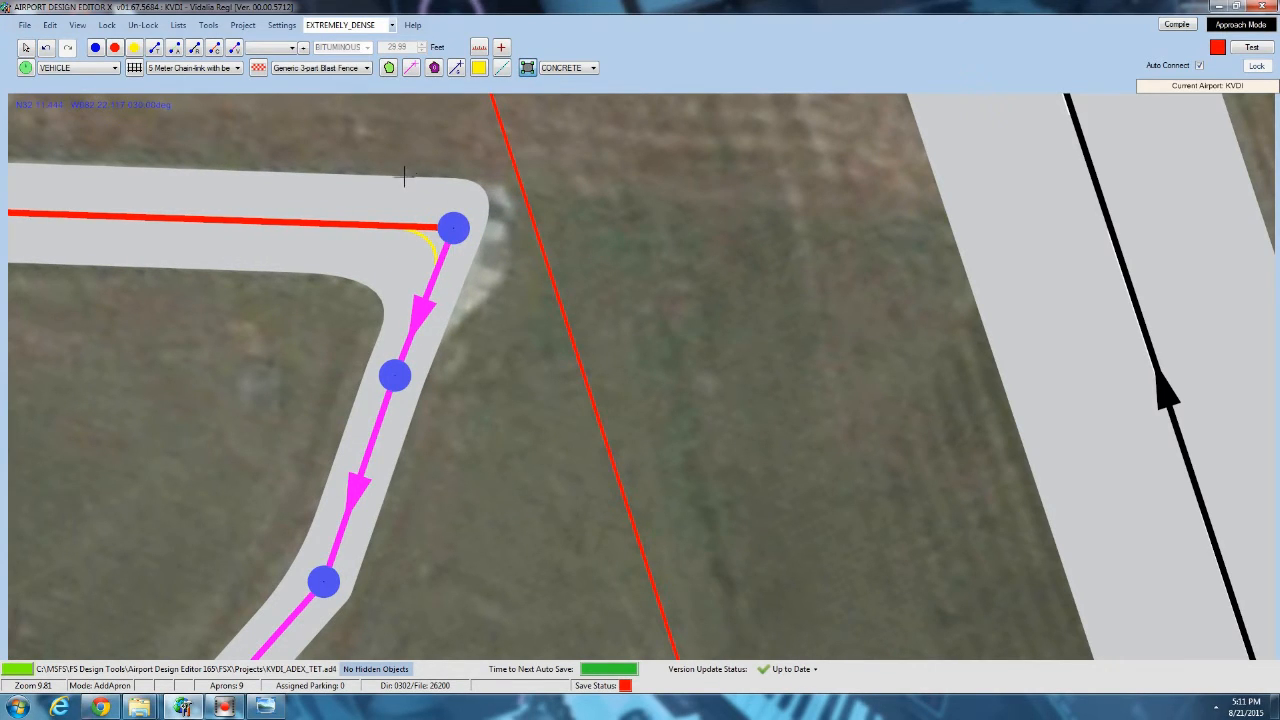
pyautogui.click(497, 179)
pyautogui.click(516, 211)
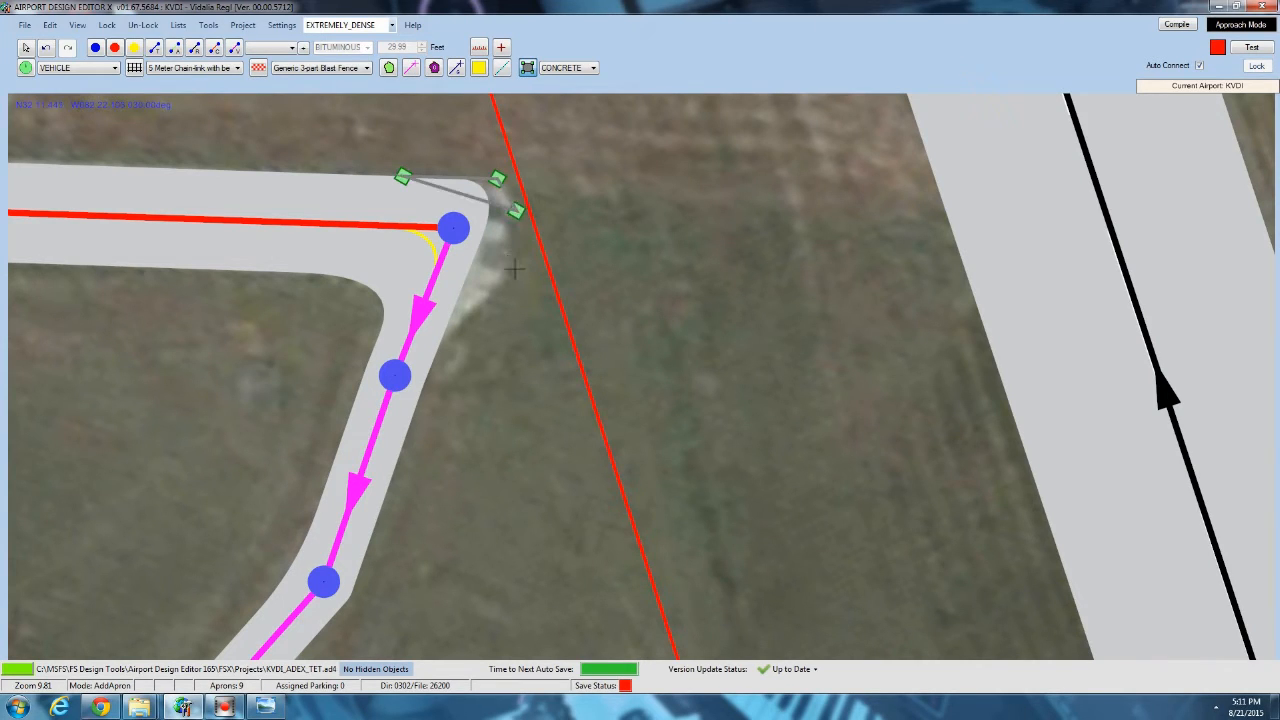
pyautogui.click(513, 270)
pyautogui.click(436, 340)
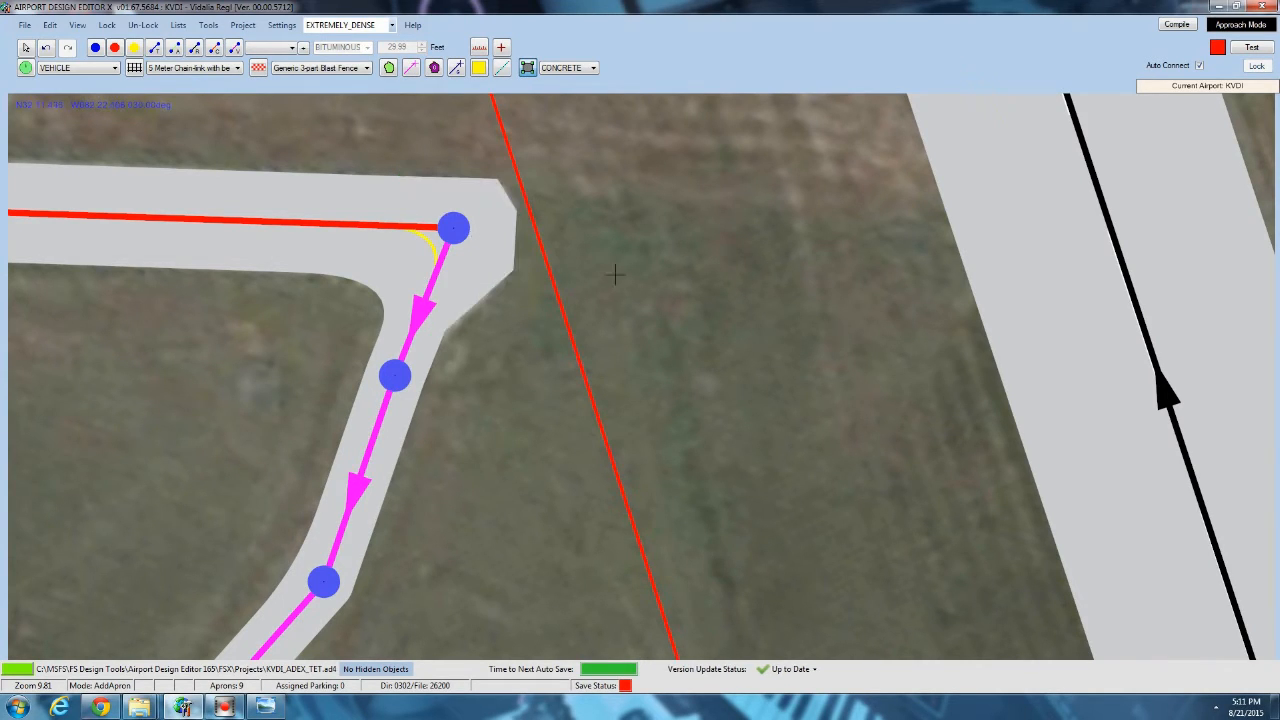
pyautogui.click(25, 47)
# Inspect the taxiways and fields around the runway 31 end for pavement and tracks not yet drawn.
pyautogui.scroll(-1, 495, 235)
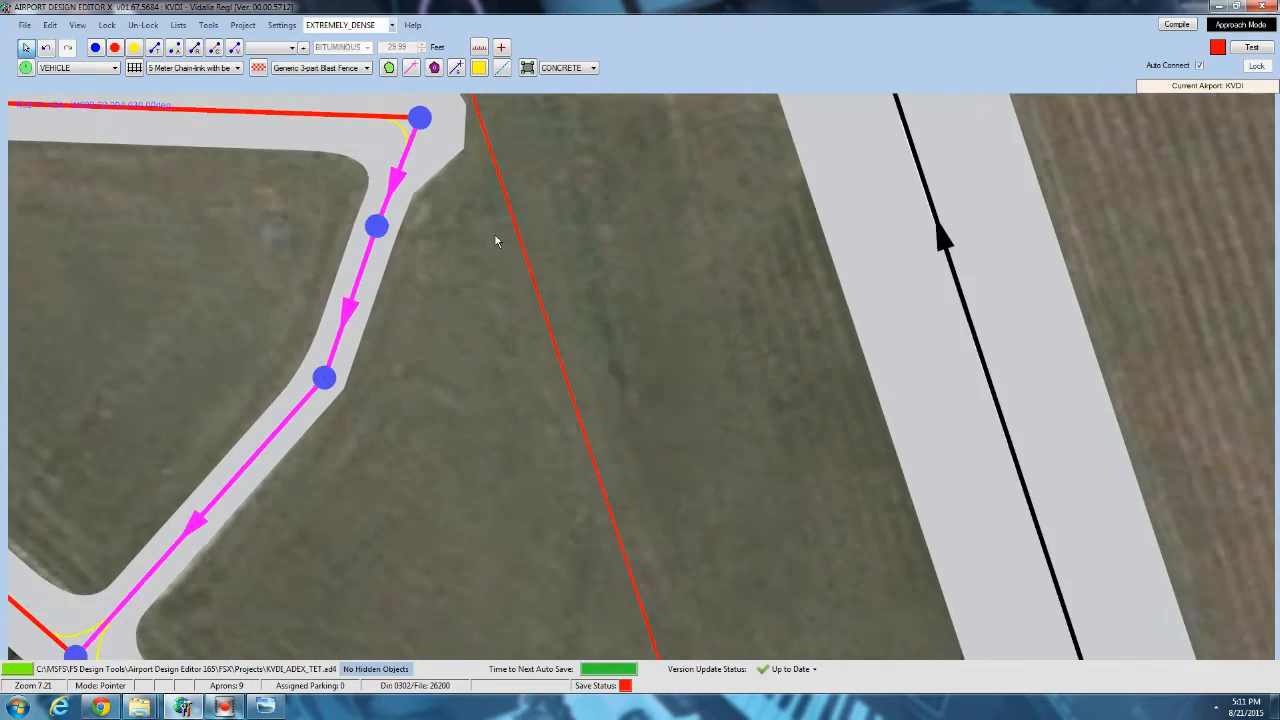
pyautogui.scroll(-3, 495, 235)
pyautogui.scroll(2, 388, 296)
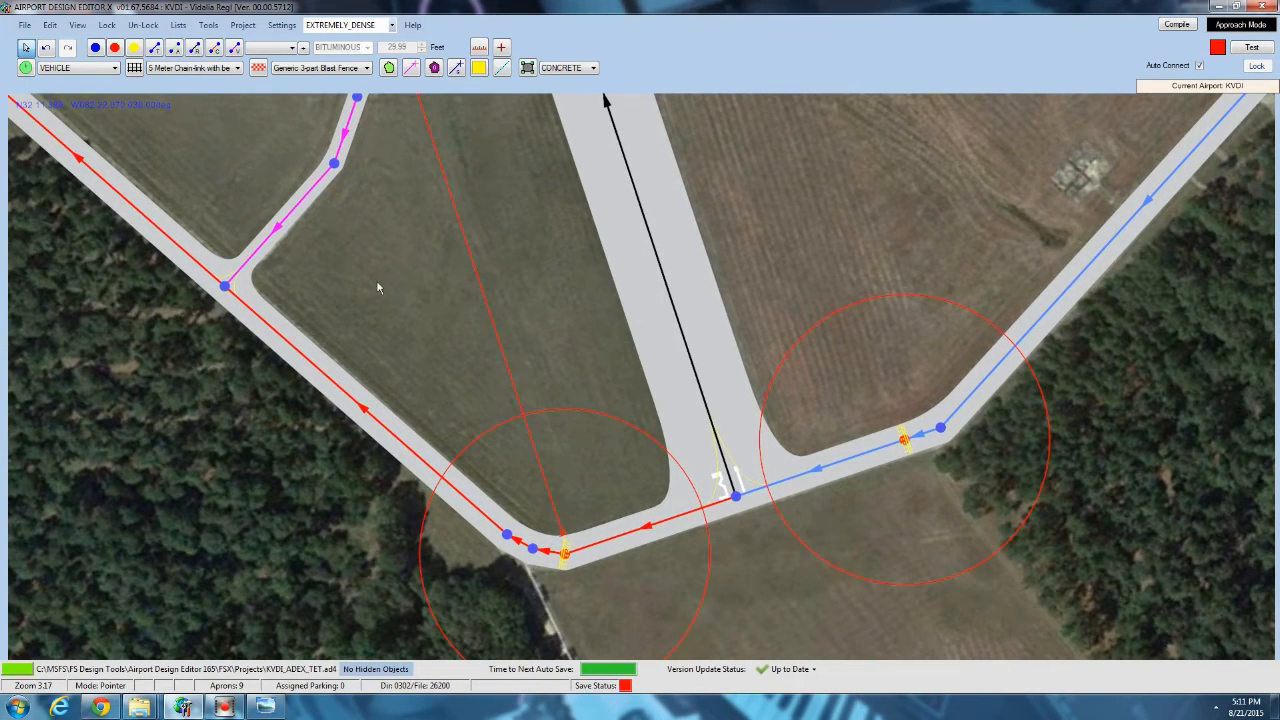
pyautogui.scroll(-1, 386, 281)
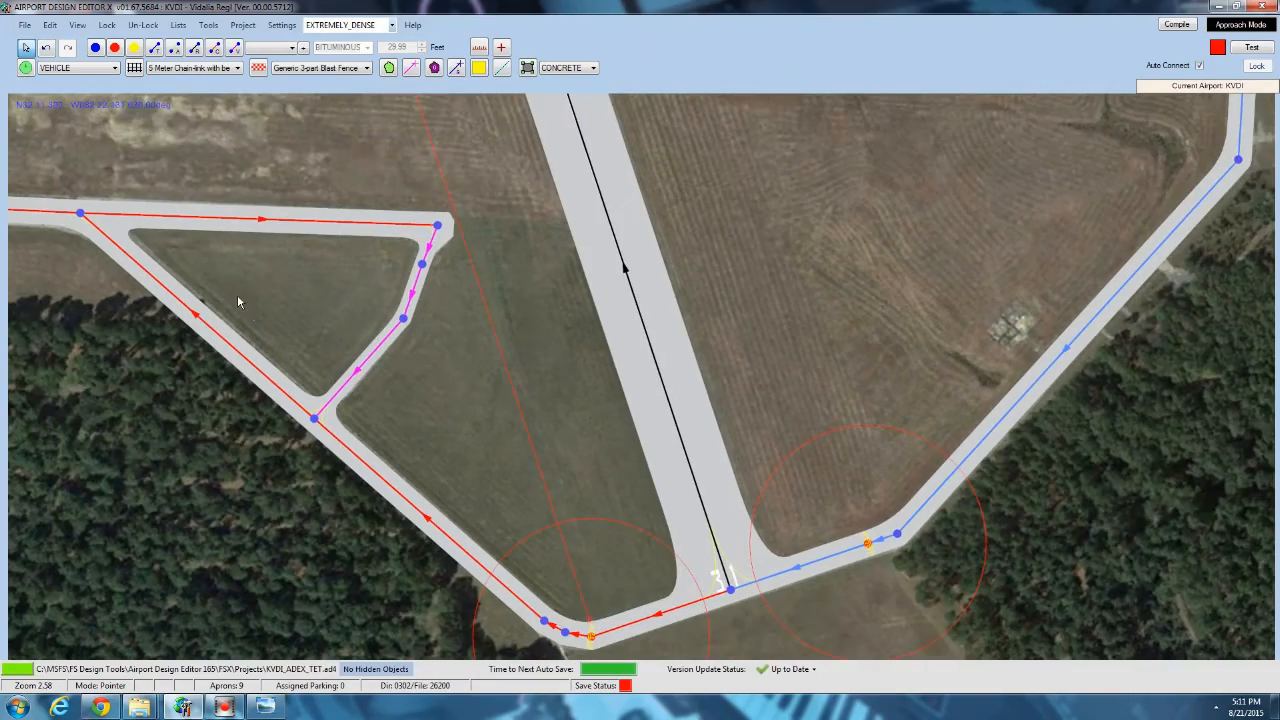
pyautogui.moveTo(237, 294); pyautogui.dragTo(538, 300)
pyautogui.scroll(-3, 426, 419)
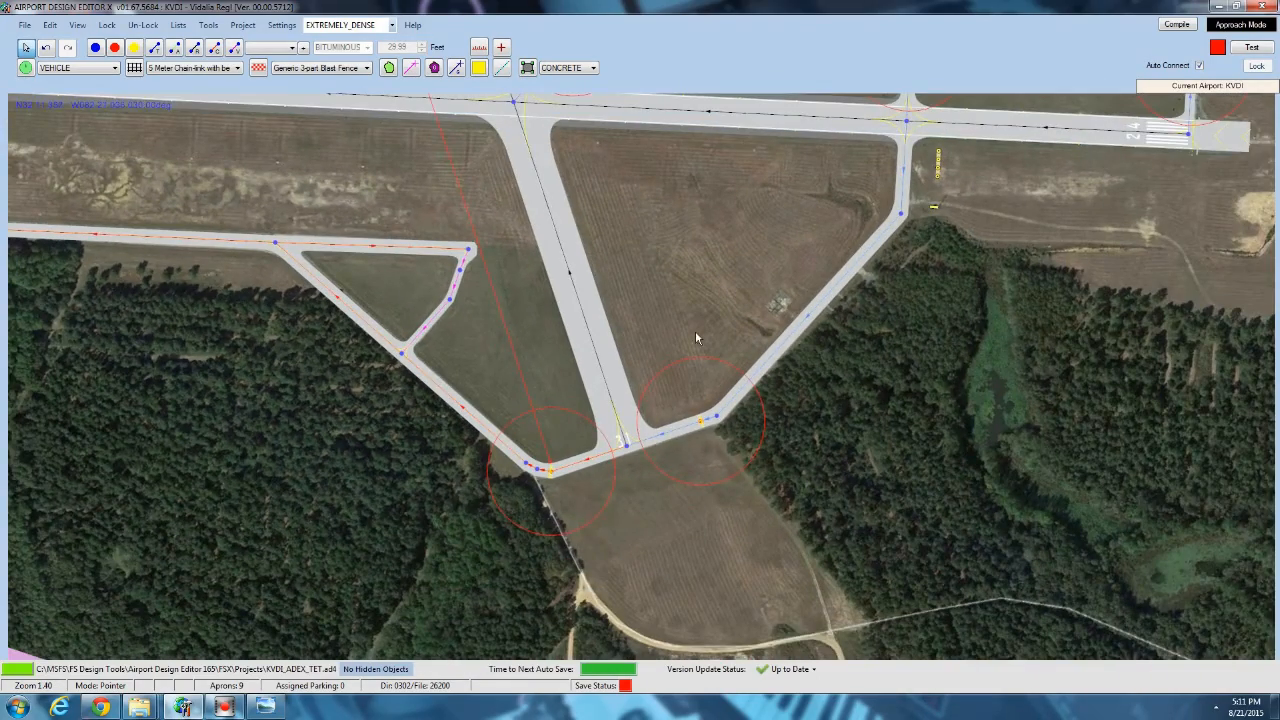
pyautogui.moveTo(755, 250); pyautogui.dragTo(548, 422)
pyautogui.scroll(2, 633, 251)
pyautogui.moveTo(280, 535); pyautogui.dragTo(464, 272)
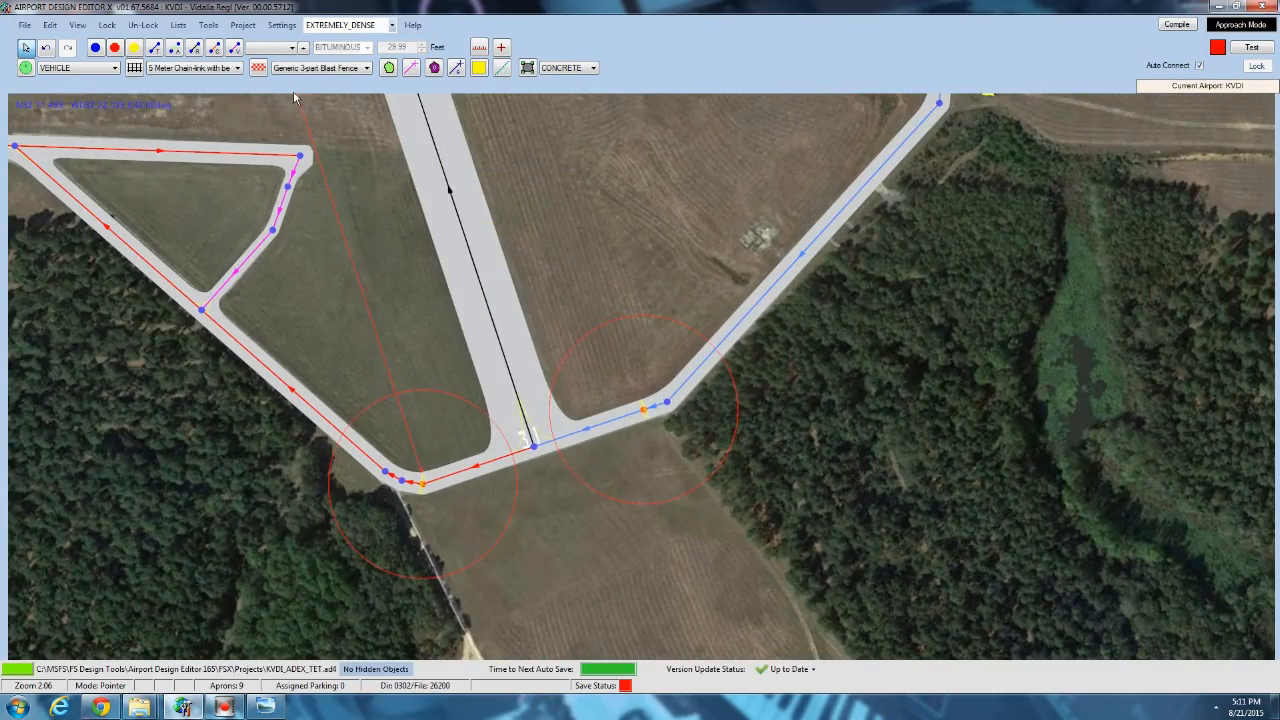
pyautogui.moveTo(360, 213); pyautogui.dragTo(370, 442)
pyautogui.moveTo(518, 190); pyautogui.dragTo(249, 111)
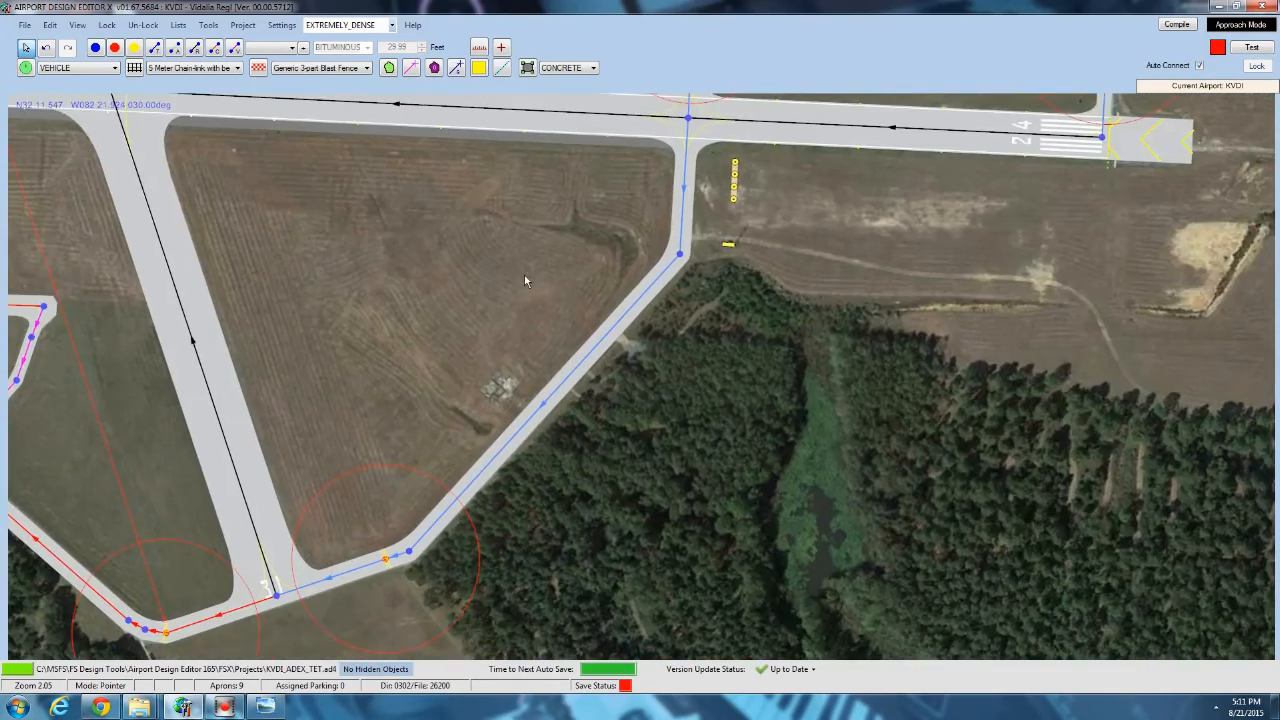
# Draw a concrete apron over the small square pad northwest of the diagonal taxiway, including its narrow connector to the taxiway.
pyautogui.scroll(2, 545, 394)
pyautogui.scroll(5, 468, 408)
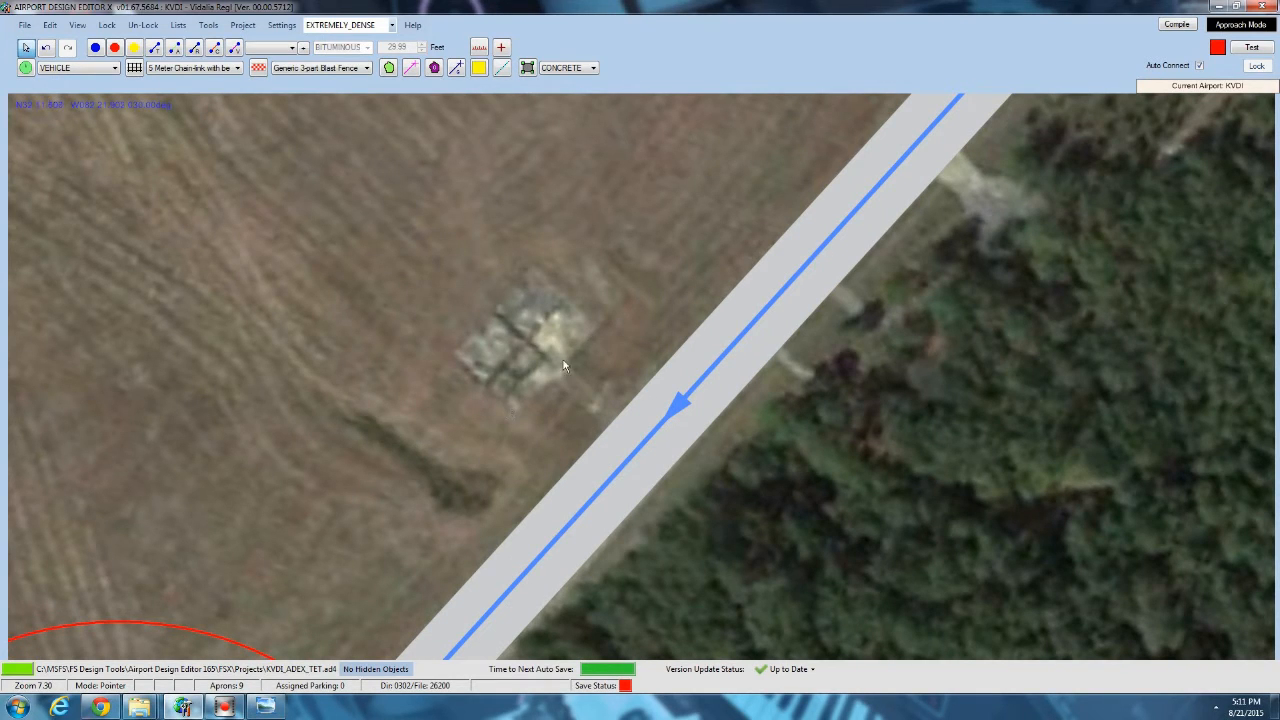
pyautogui.click(527, 69)
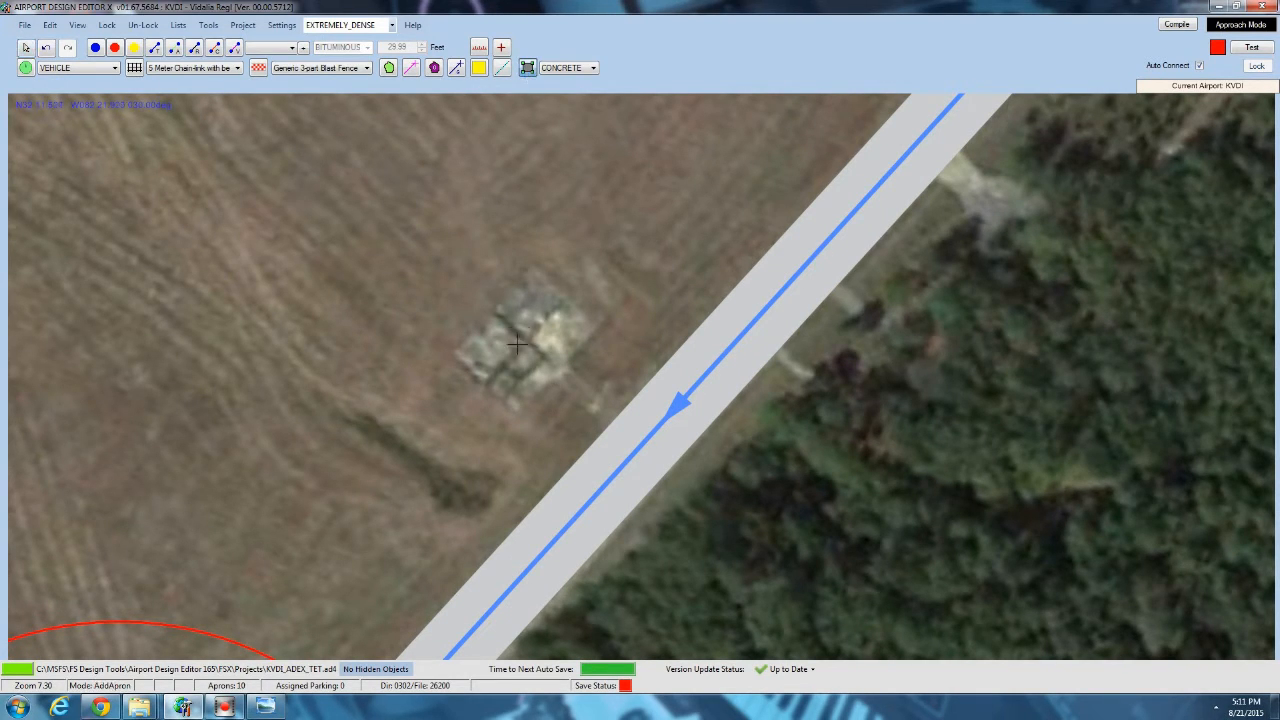
pyautogui.click(454, 352)
pyautogui.click(553, 378)
pyautogui.click(610, 430)
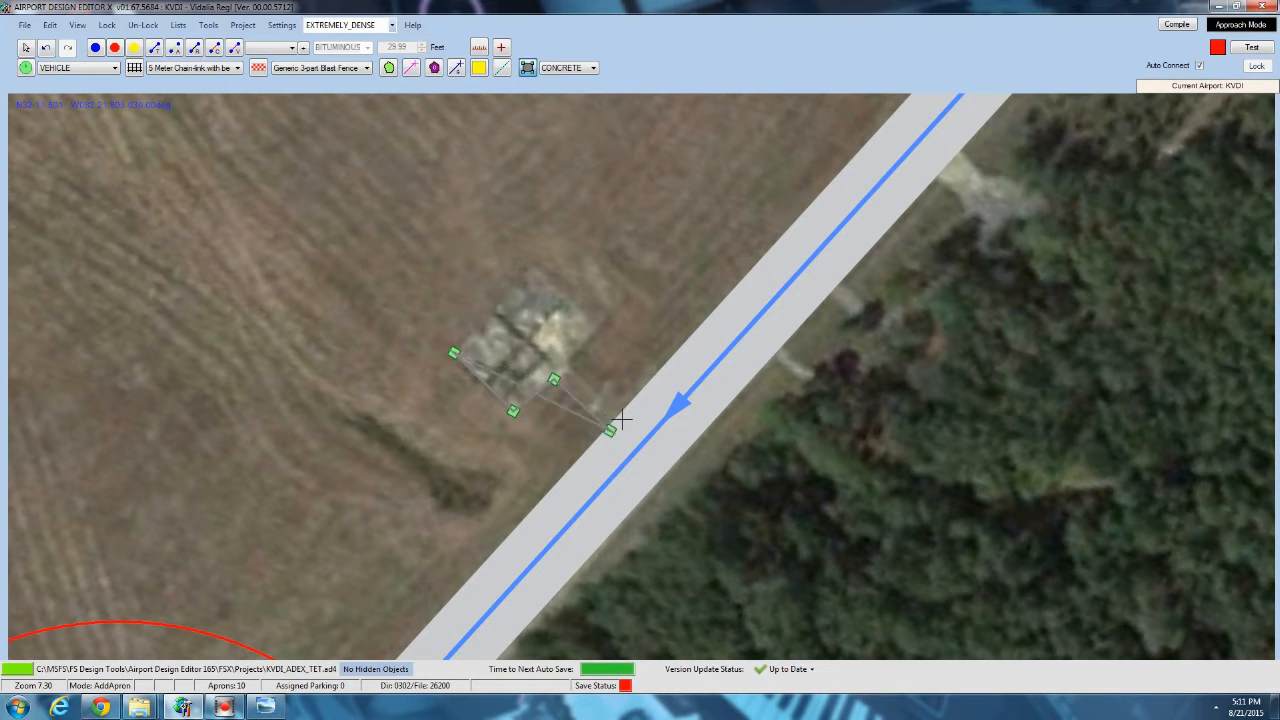
pyautogui.click(625, 411)
pyautogui.click(572, 363)
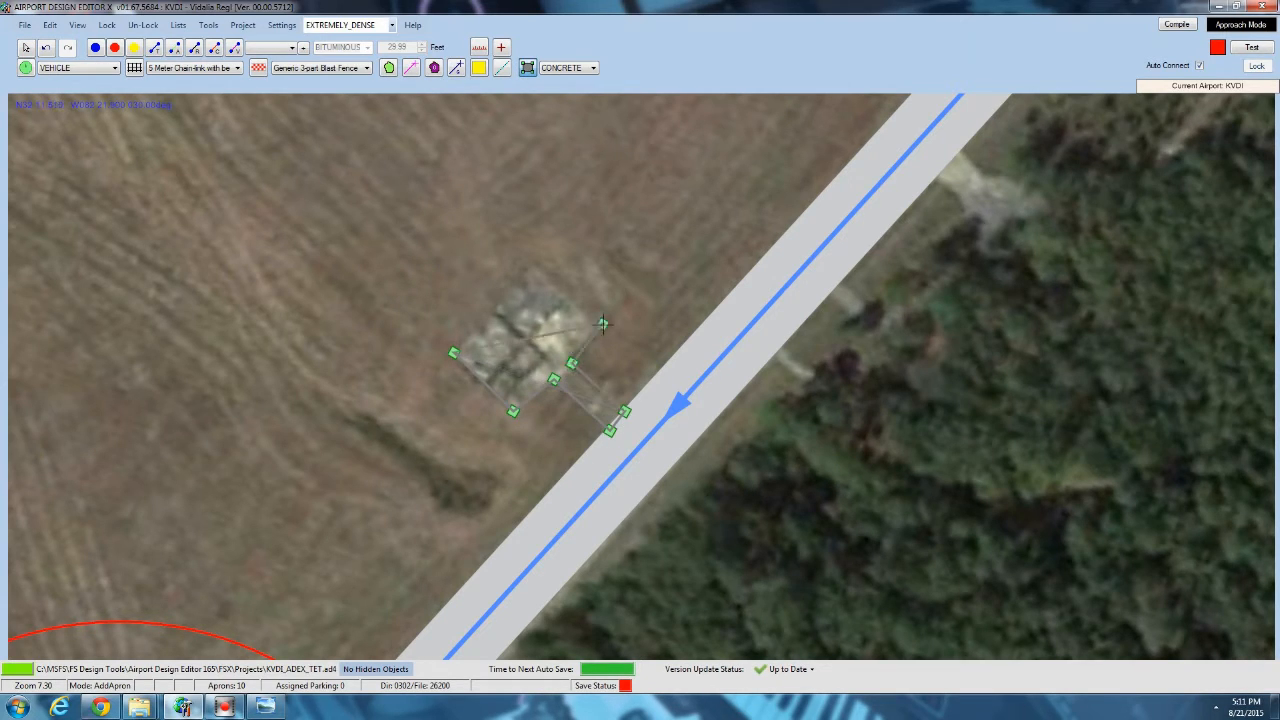
pyautogui.doubleClick(530, 266)
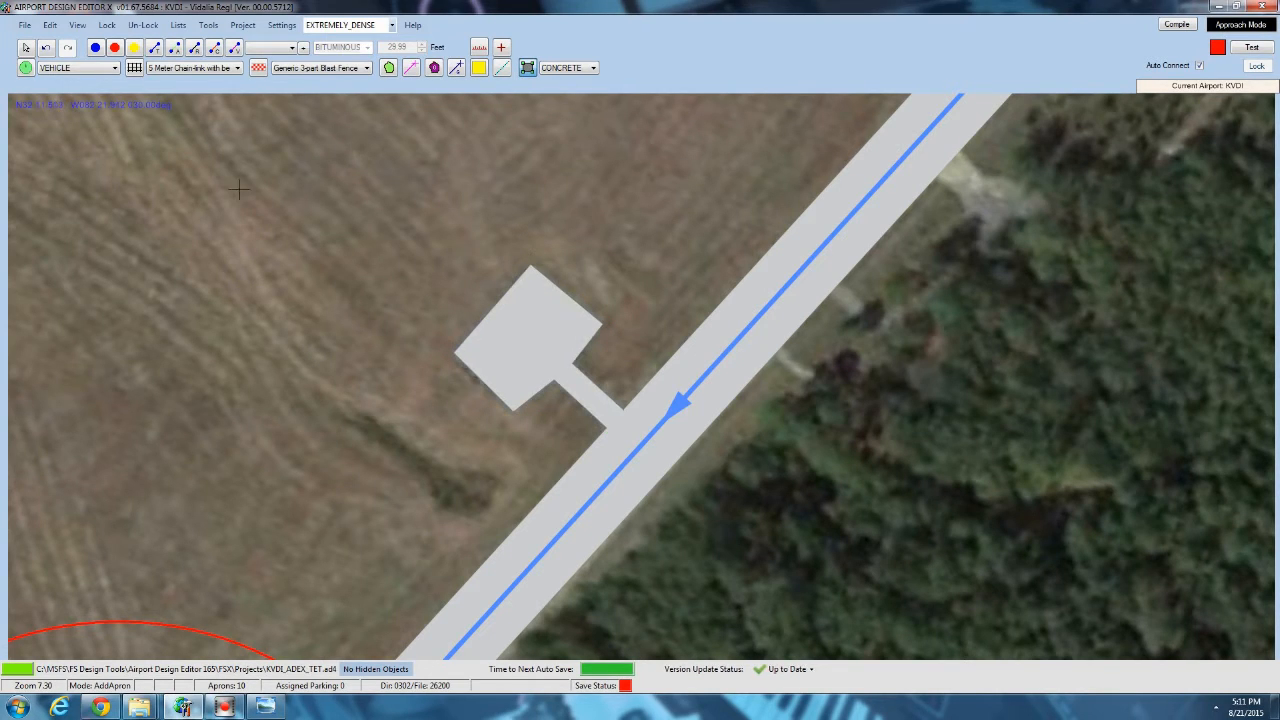
# Adjust the outline of the new pad apron at its southern corner to fit the background image.
pyautogui.click(25, 47)
pyautogui.click(506, 366)
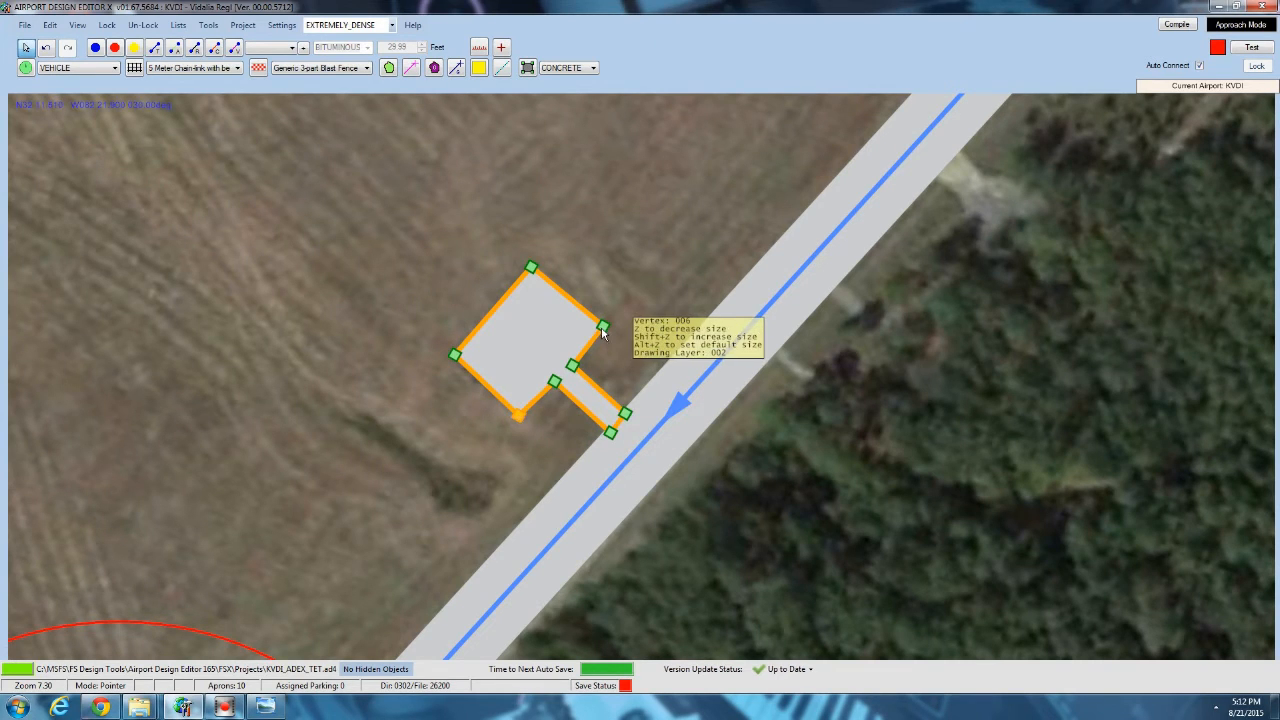
pyautogui.moveTo(614, 246); pyautogui.dragTo(490, 332)
pyautogui.click(502, 317)
# Trace a terrain vector along the track from the diagonal taxiway's bend, across the field south of runway 24 and along the tree line.
pyautogui.scroll(-3, 557, 320)
pyautogui.moveTo(598, 268); pyautogui.dragTo(318, 531)
pyautogui.moveTo(386, 391); pyautogui.dragTo(383, 319)
pyautogui.scroll(-1, 466, 478)
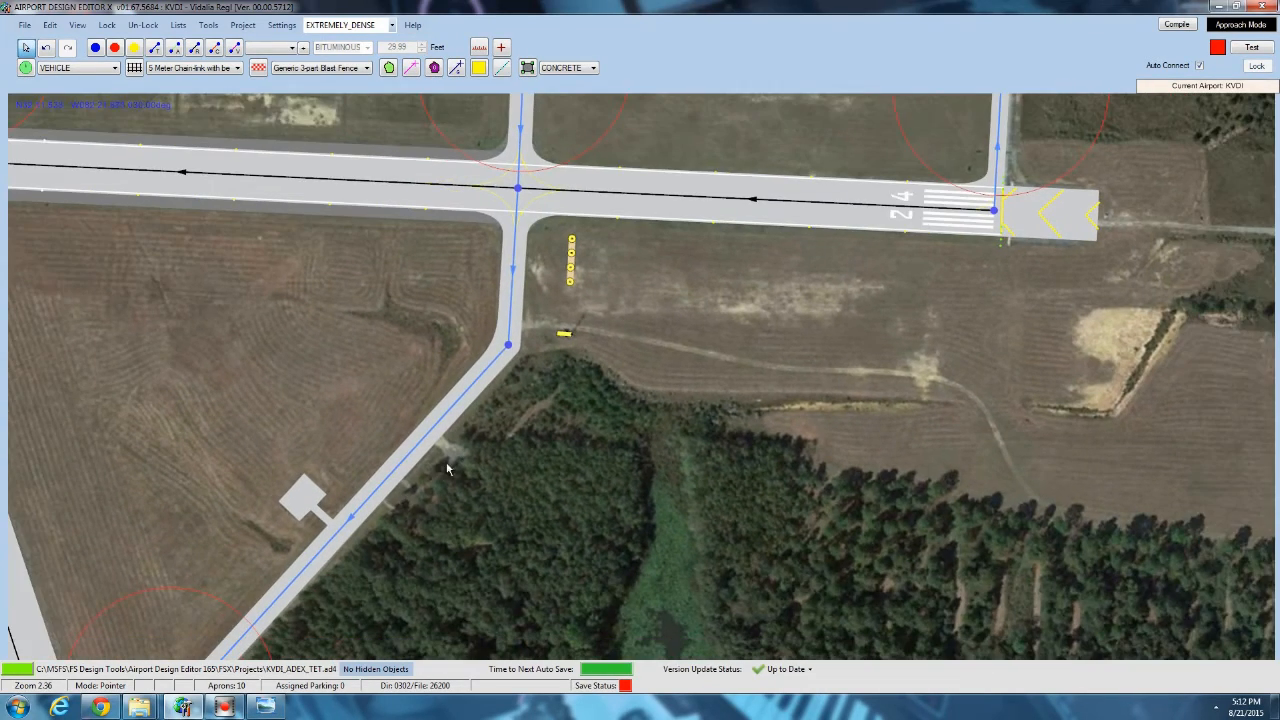
pyautogui.moveTo(232, 309); pyautogui.dragTo(35, 357)
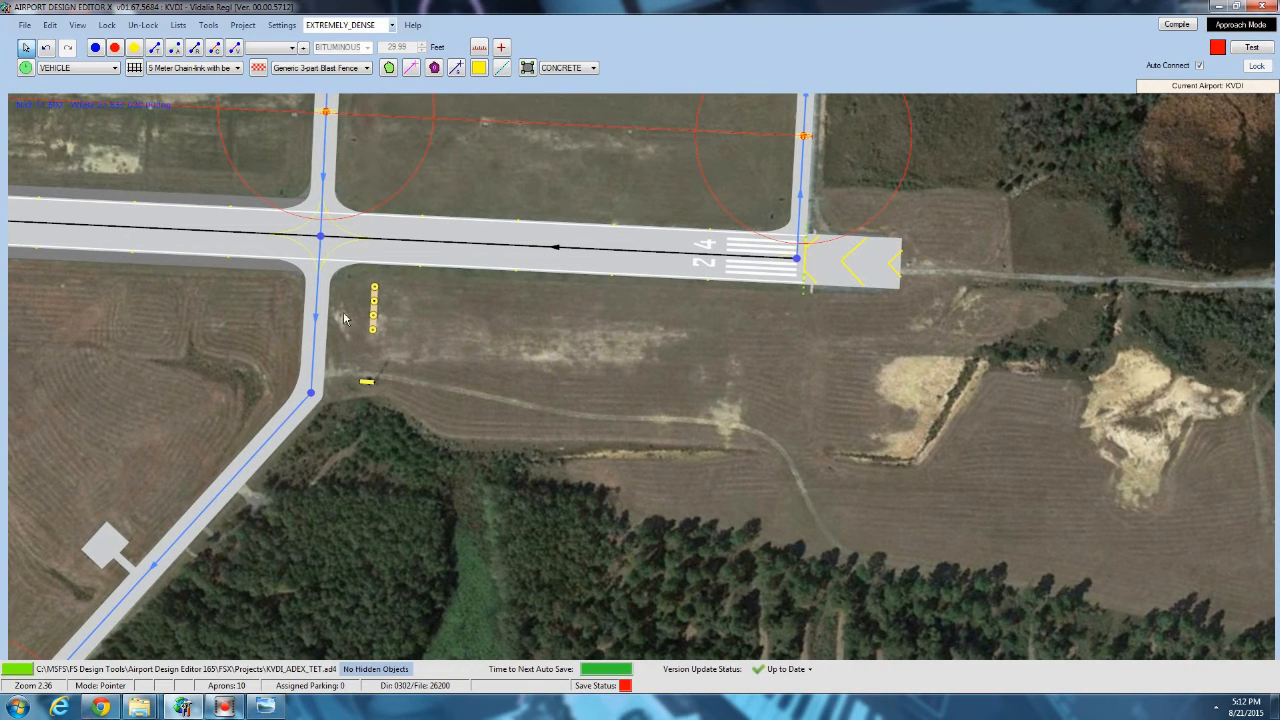
pyautogui.click(415, 67)
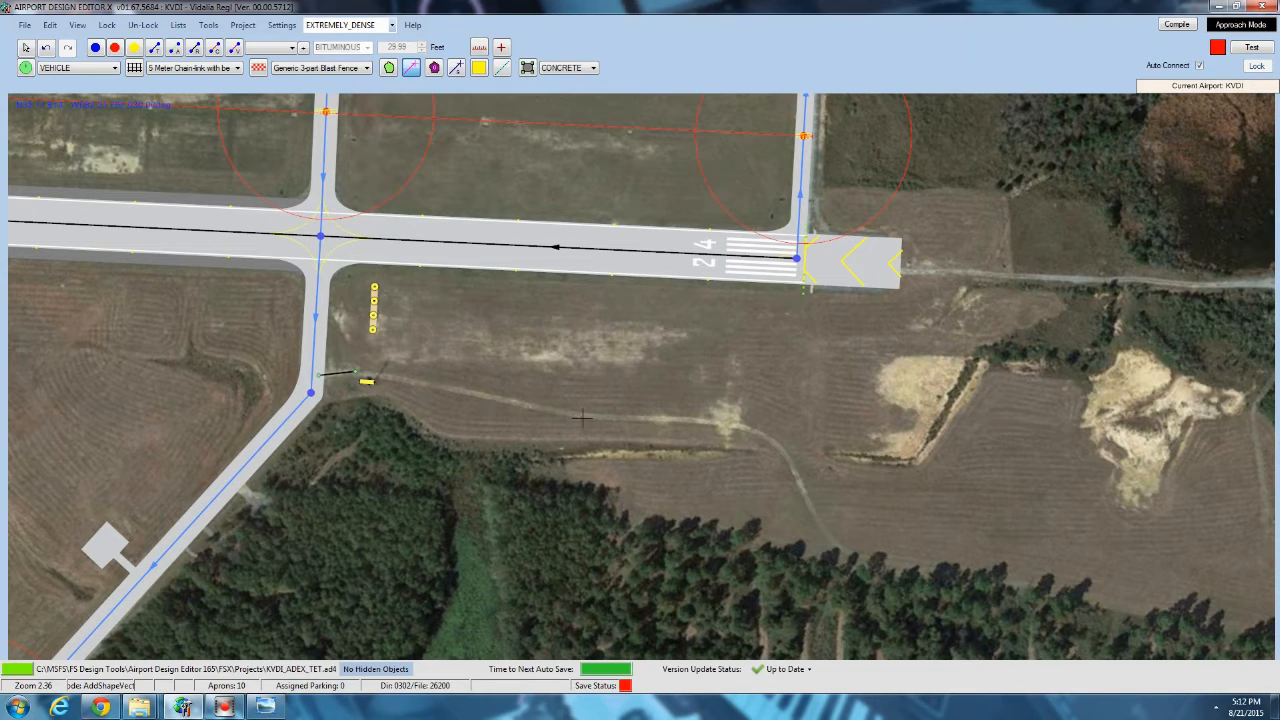
pyautogui.click(700, 418)
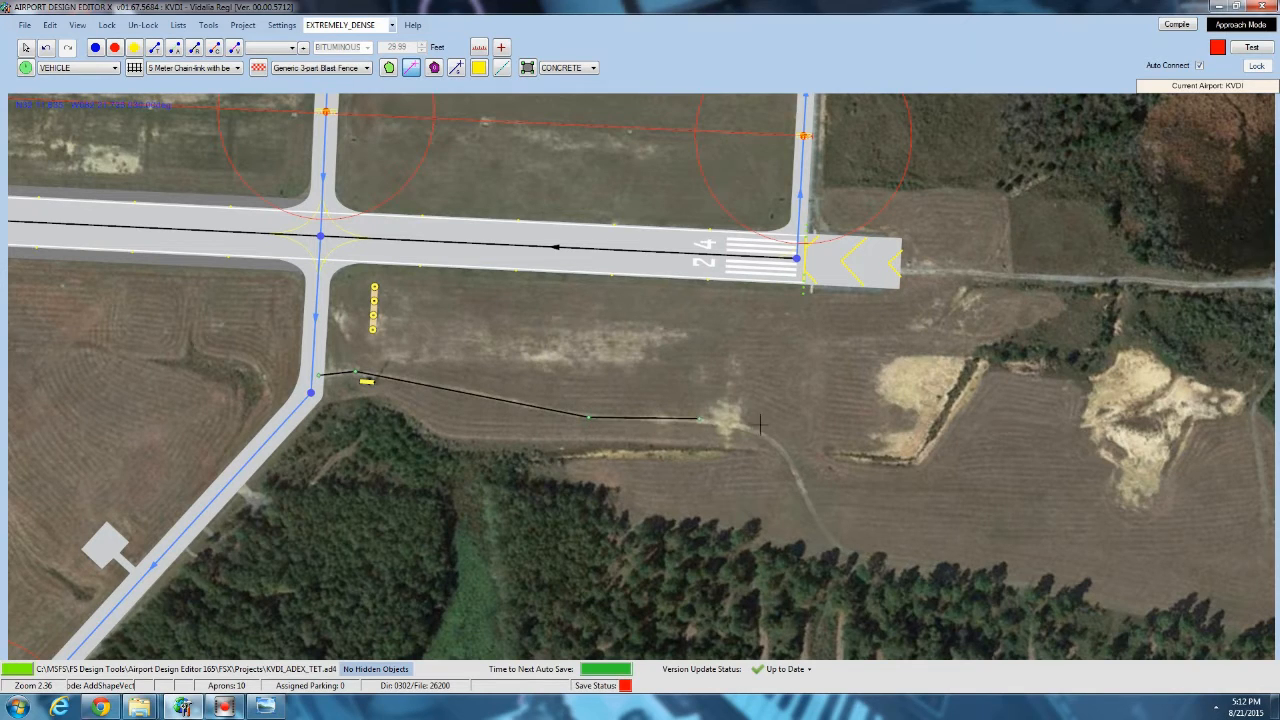
pyautogui.click(752, 429)
pyautogui.click(783, 450)
pyautogui.click(804, 492)
pyautogui.click(835, 544)
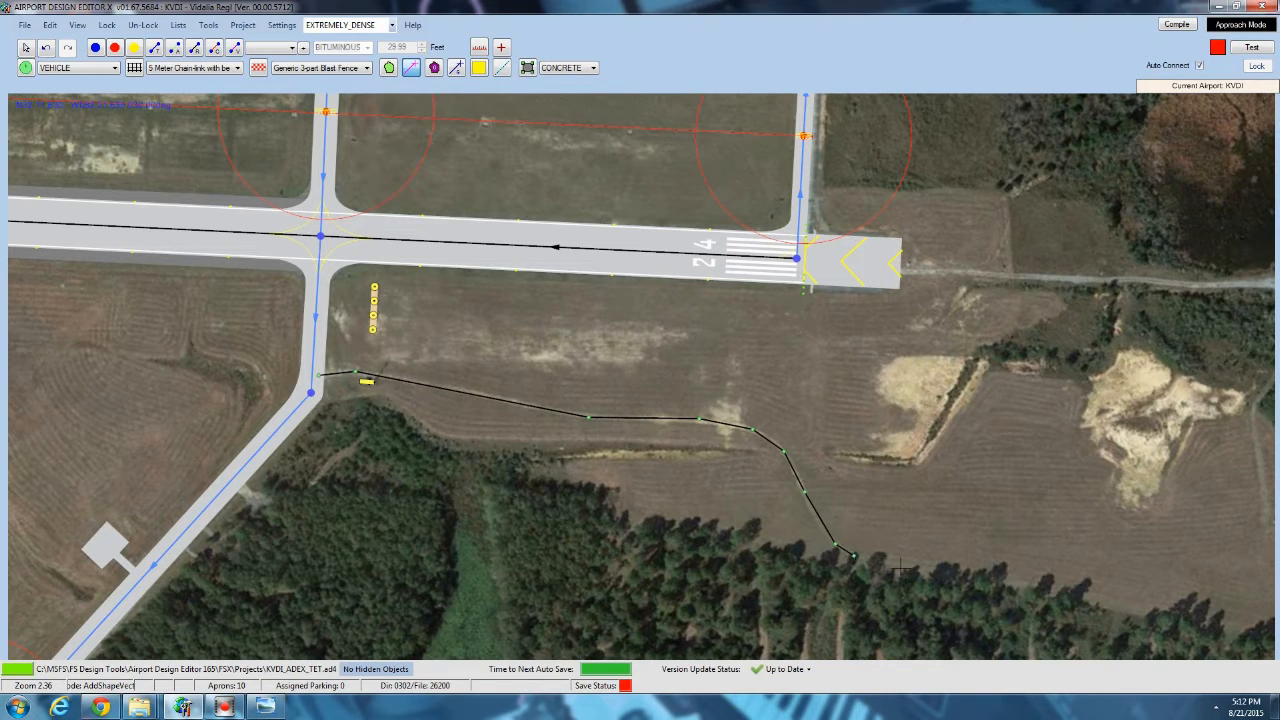
pyautogui.click(900, 567)
pyautogui.moveTo(946, 512); pyautogui.dragTo(415, 320, button='middle')
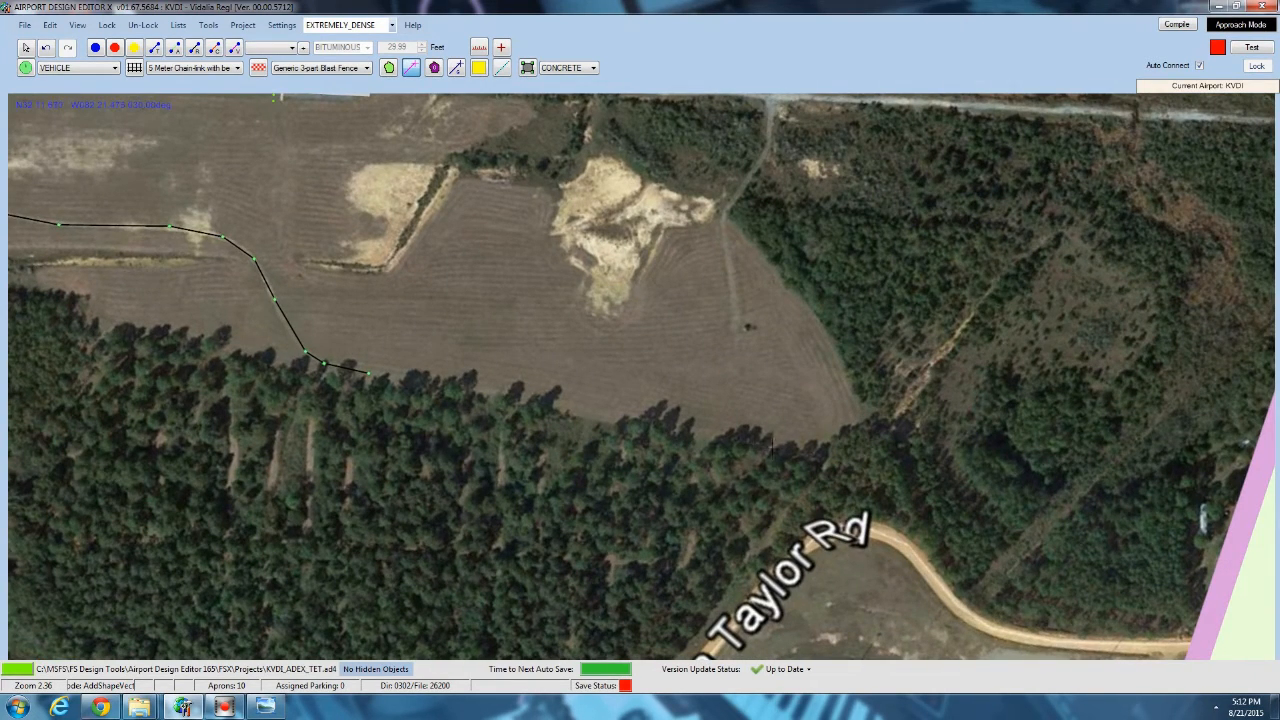
pyautogui.doubleClick(785, 455)
# Define the new field-track vector as a Road with the tag Dirt 1 Lane Undivided Median.
pyautogui.click(185, 172)
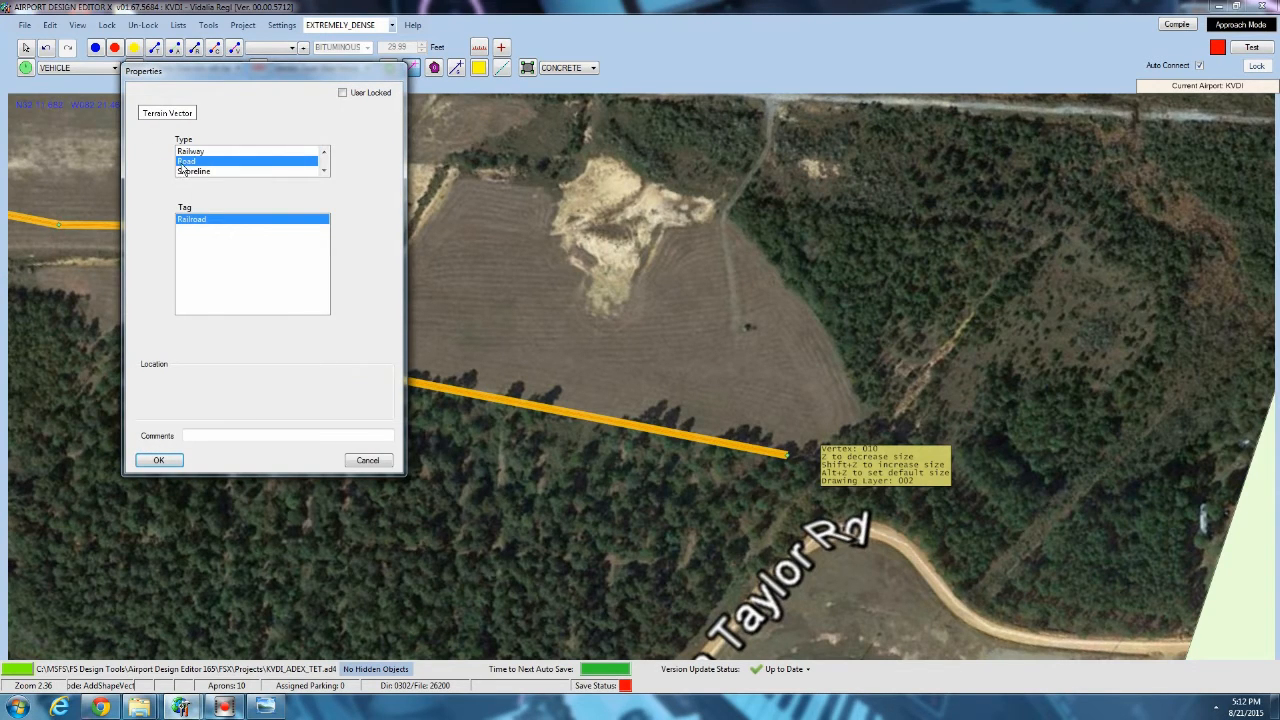
pyautogui.scroll(-6, 208, 280)
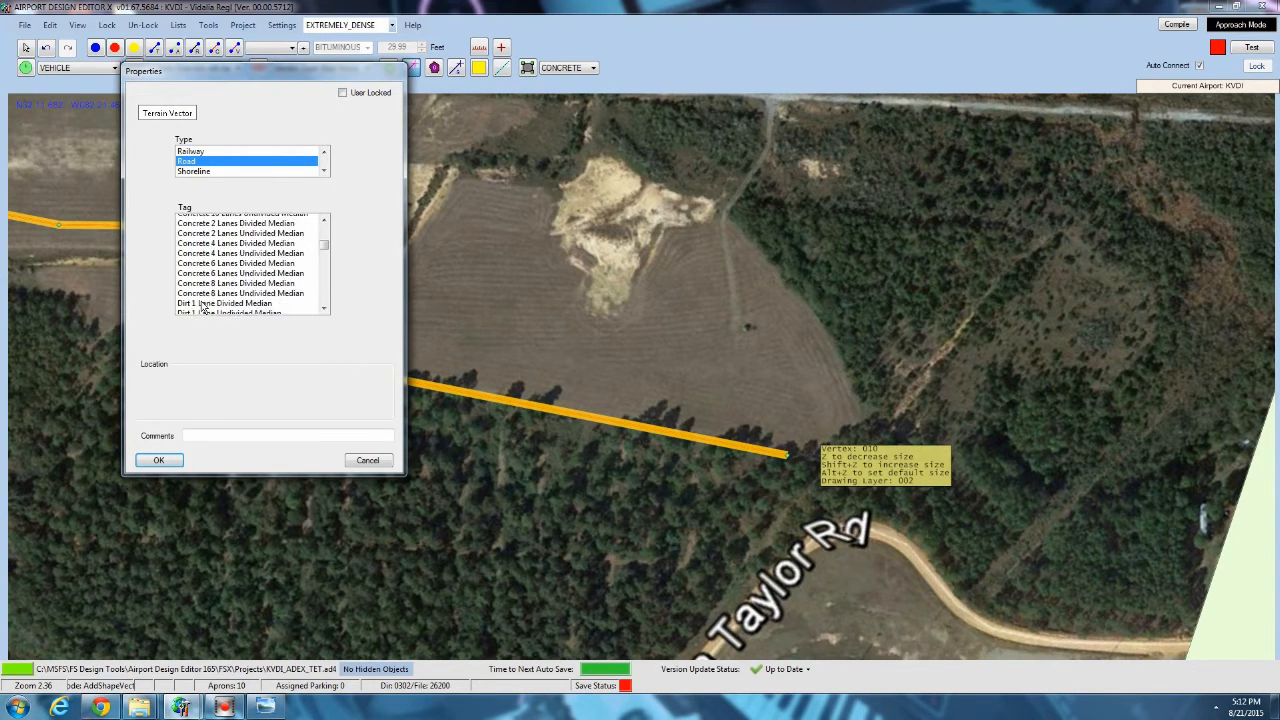
pyautogui.scroll(-3, 202, 307)
pyautogui.scroll(2, 208, 295)
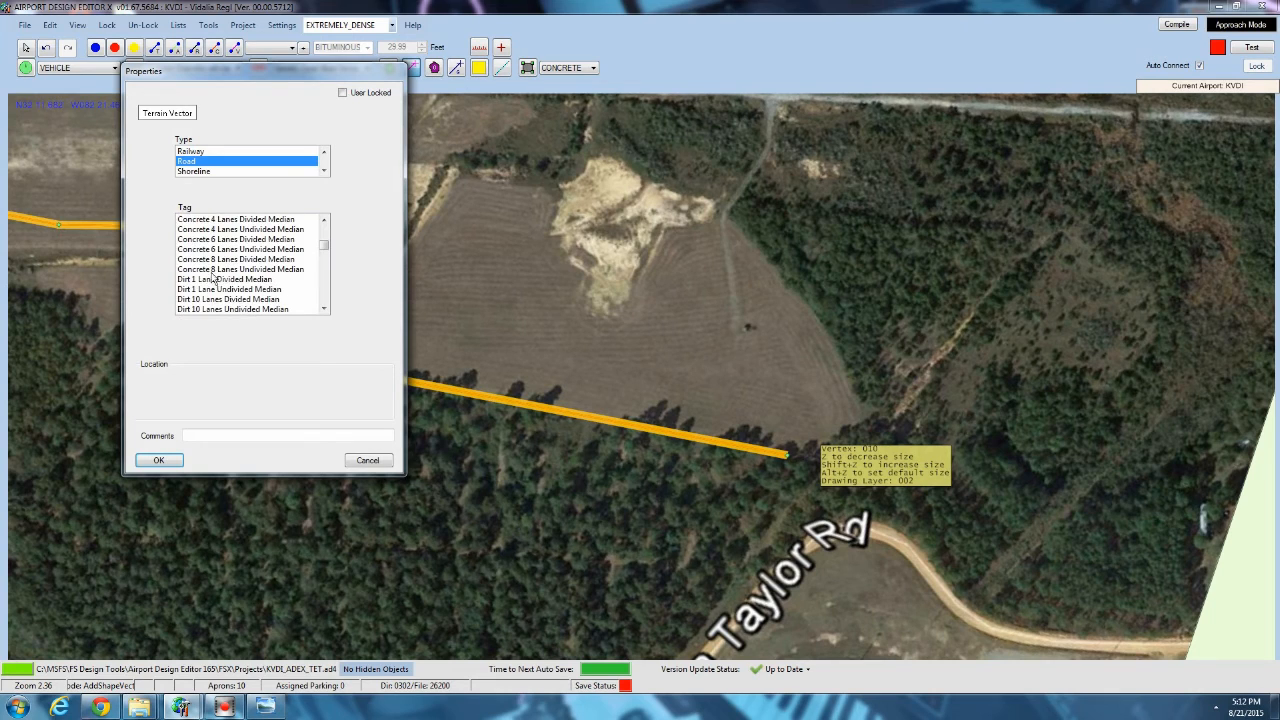
pyautogui.click(214, 289)
pyautogui.click(158, 460)
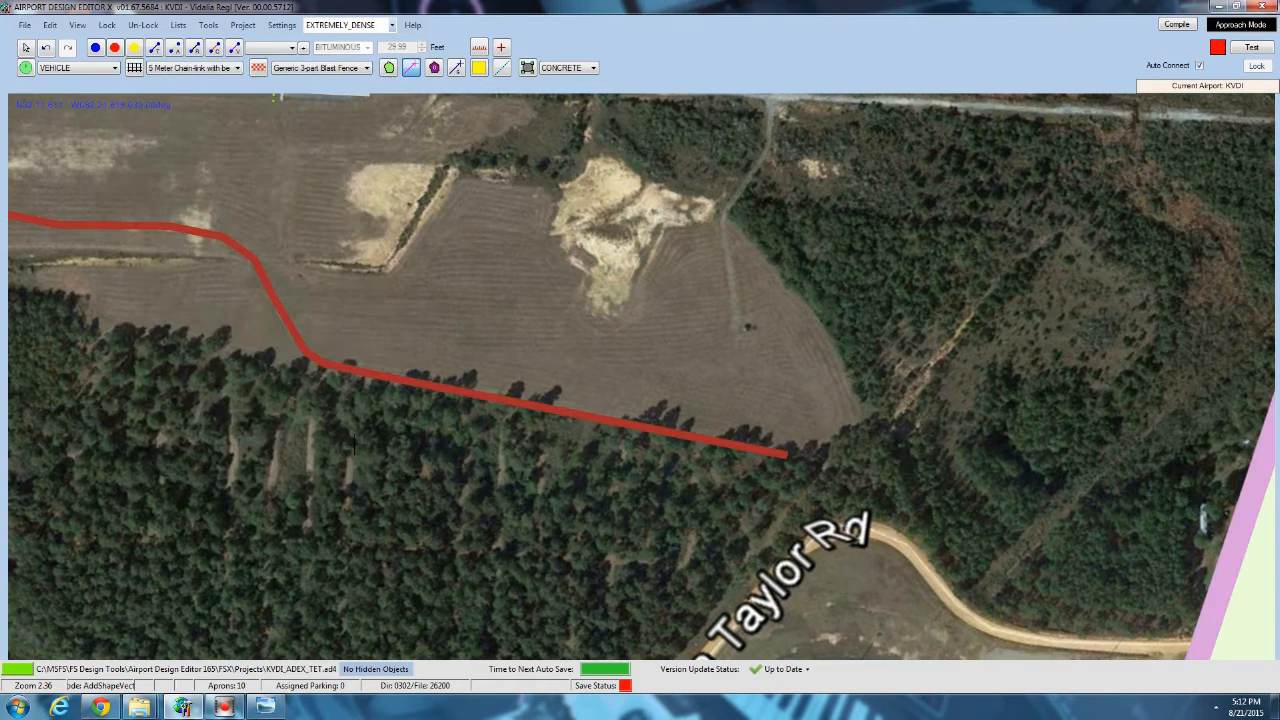
# Draw a straight road from the runway 24 end east to the background image's edge, tagged Asphalt 1 Lane Undivided Median.
pyautogui.moveTo(878, 361); pyautogui.dragTo(768, 528)
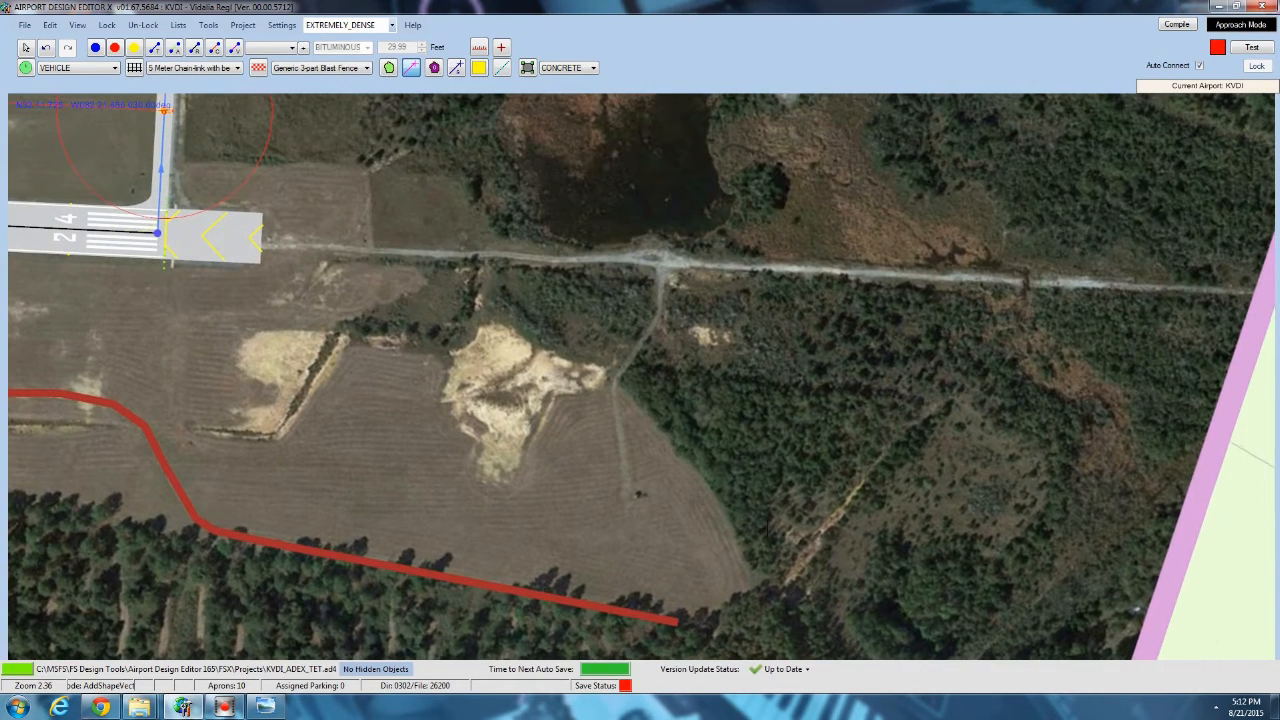
pyautogui.click(257, 244)
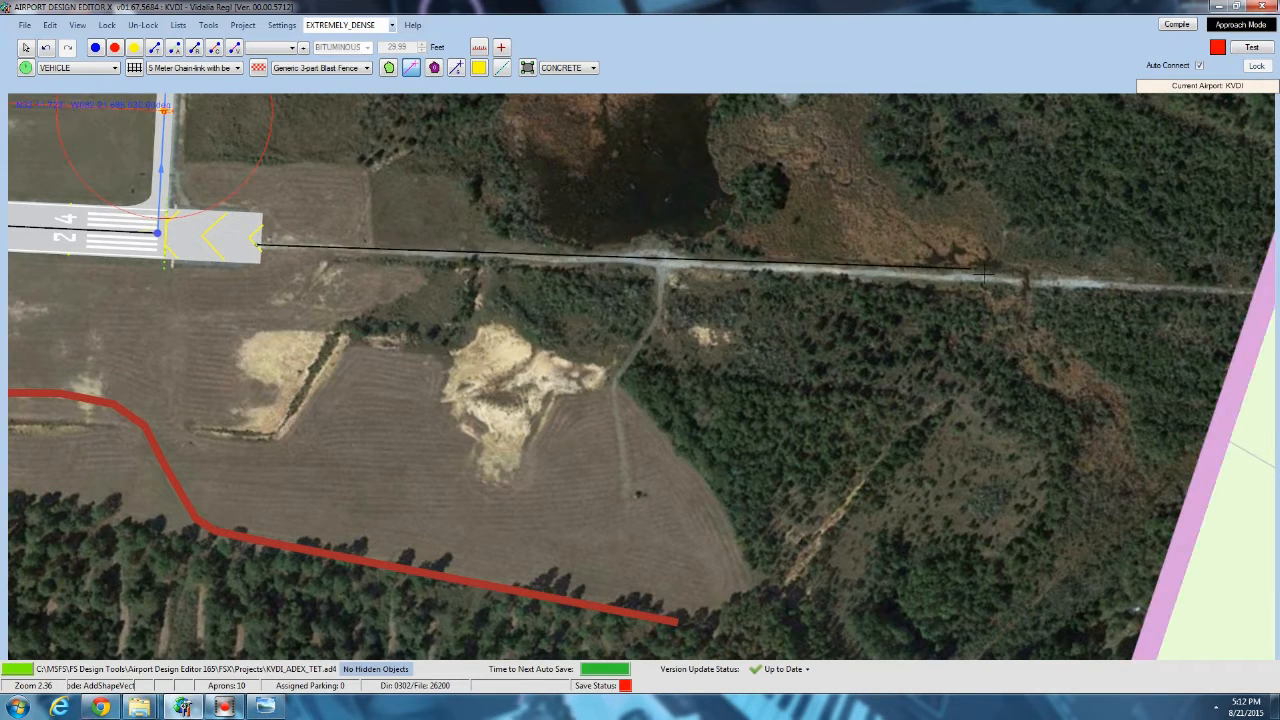
pyautogui.doubleClick(1251, 292)
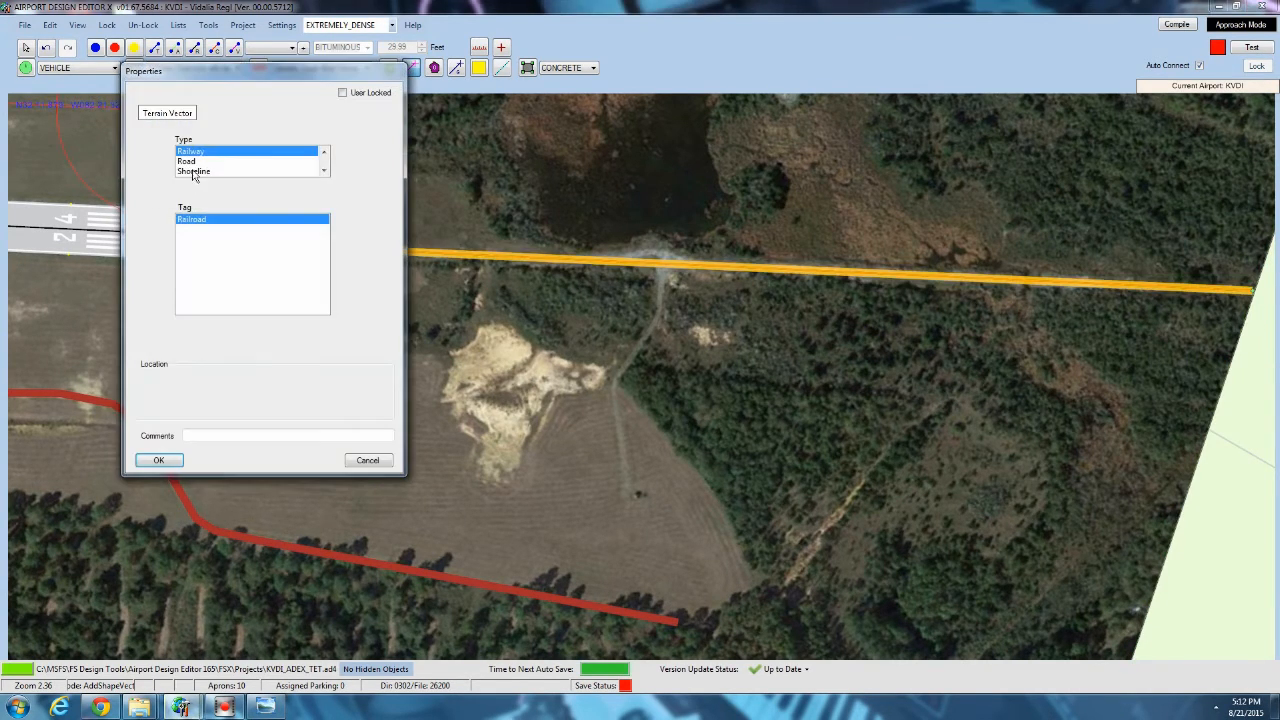
pyautogui.click(193, 162)
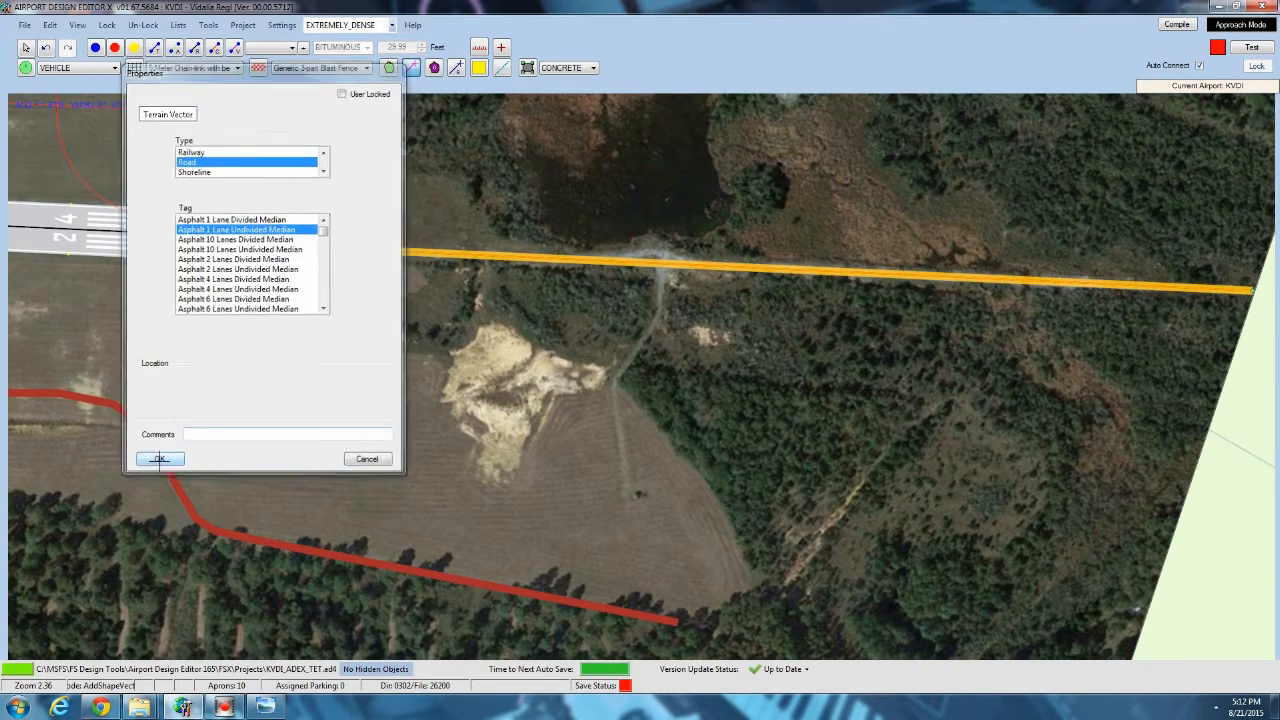
pyautogui.click(158, 460)
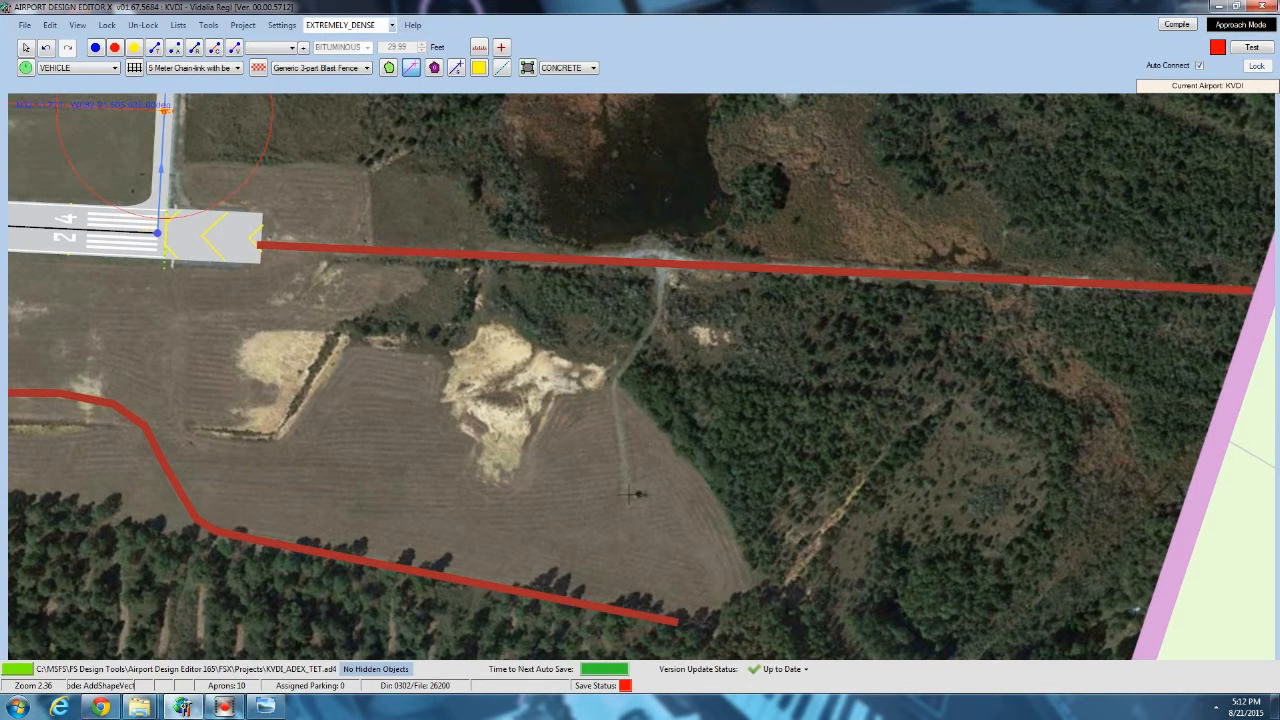
# Finish the branch track from the eastern field at the straight road and make it a Dirt 1 Lane Undivided Median road.
pyautogui.doubleClick(660, 270)
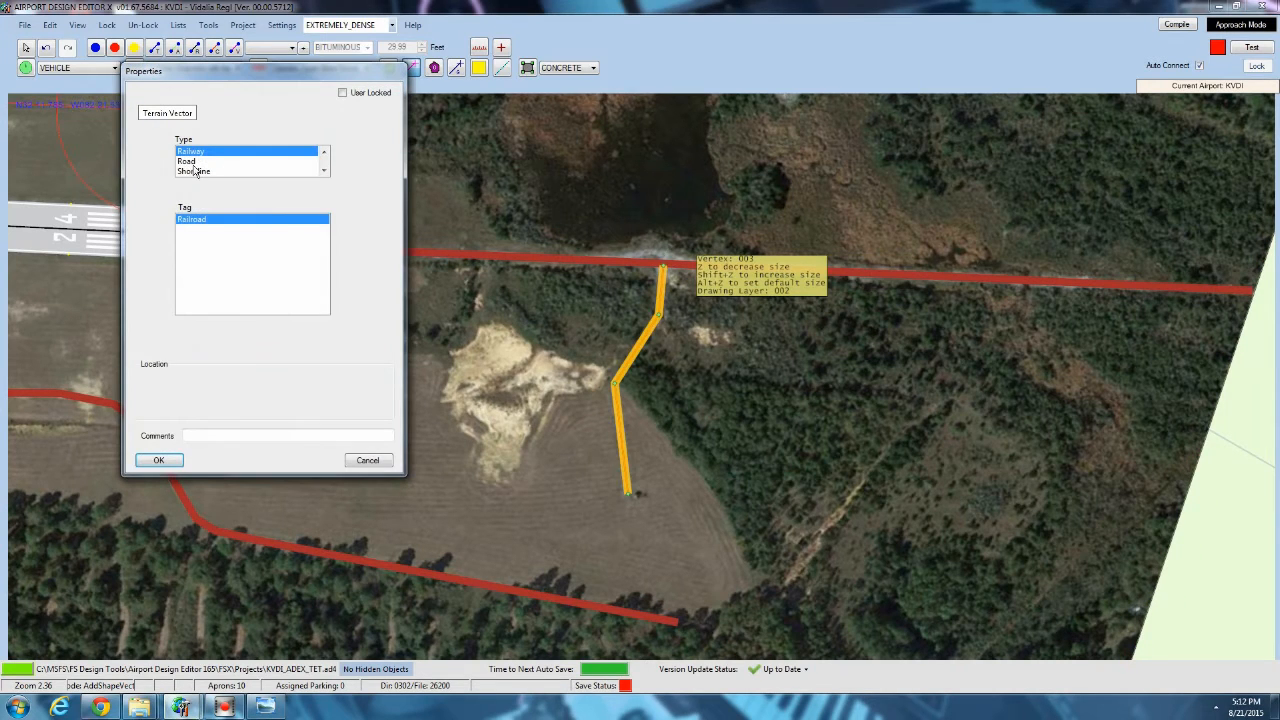
pyautogui.click(190, 161)
pyautogui.scroll(-10, 202, 285)
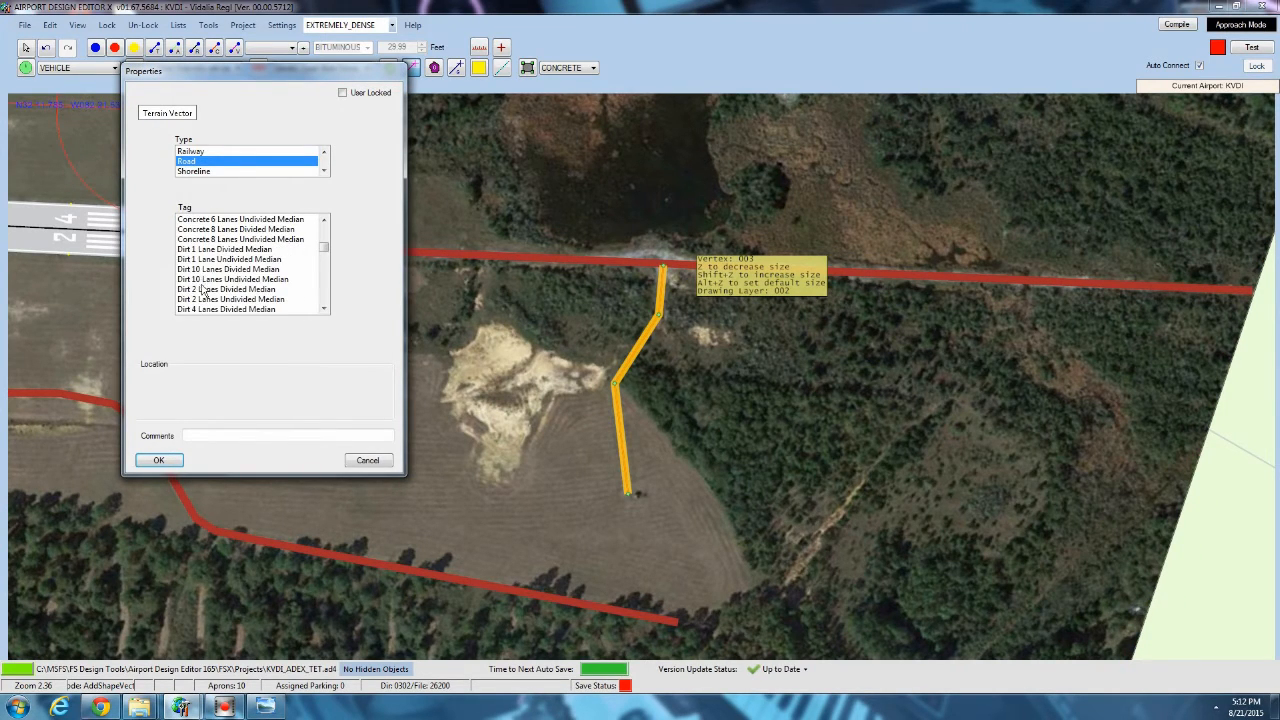
pyautogui.click(205, 260)
pyautogui.click(158, 460)
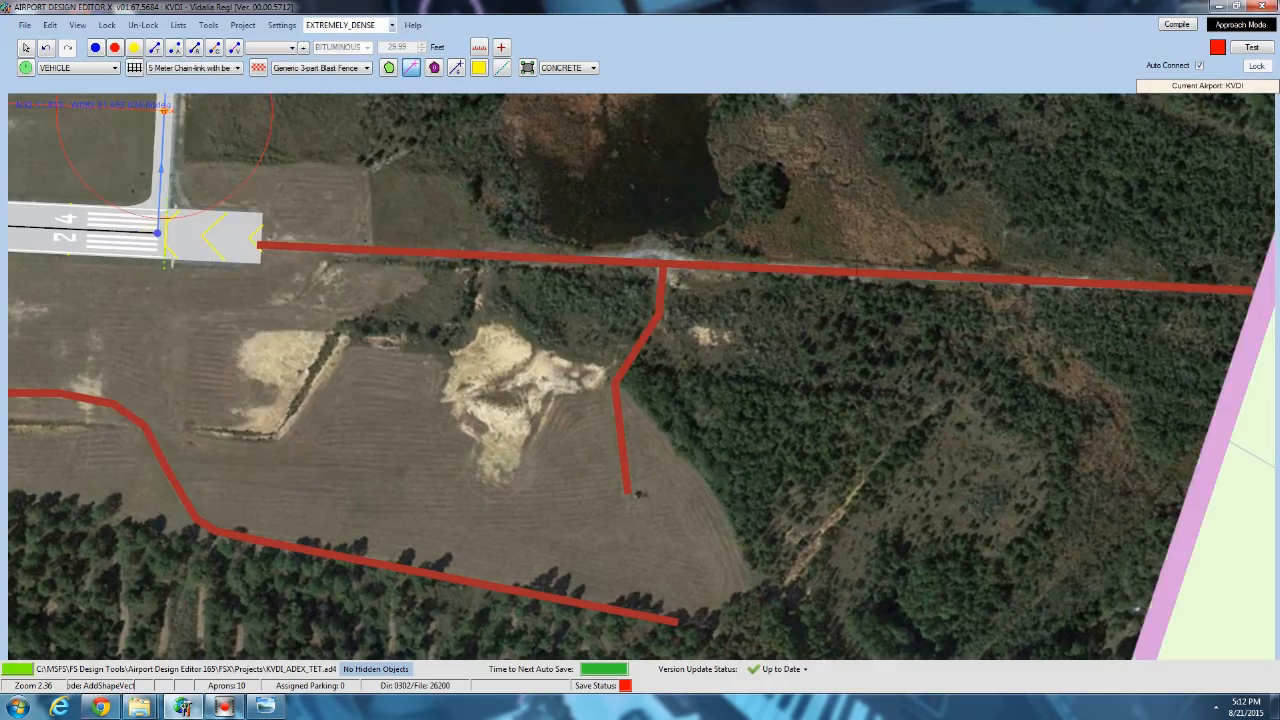
# Draw a Dirt 1 Lane Undivided Median road along the track crossing the grass between the runway and the parallel taxiway near the main apron.
pyautogui.scroll(2, 690, 490)
pyautogui.scroll(-2, 690, 490)
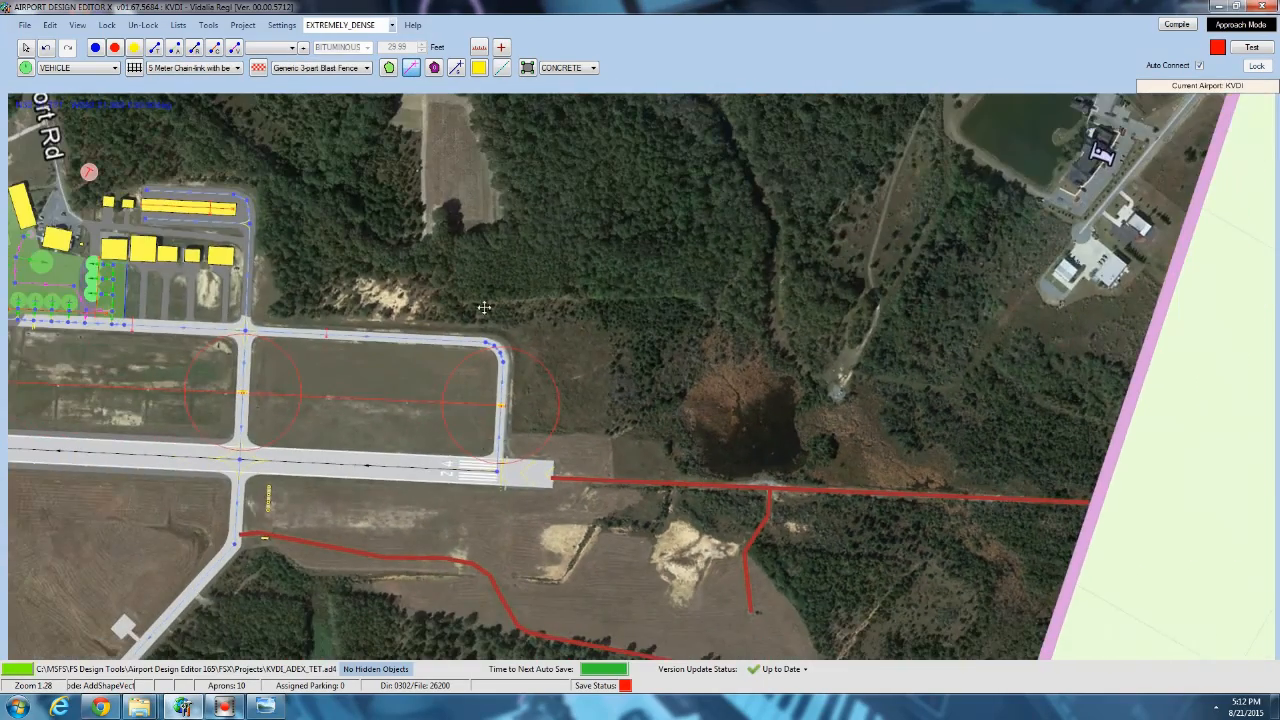
pyautogui.moveTo(484, 307); pyautogui.dragTo(932, 284, button='right')
pyautogui.moveTo(520, 433)
pyautogui.mouseDown(button='right')
pyautogui.moveTo(520, 302)
pyautogui.moveTo(527, 427)
pyautogui.mouseUp(button='right')
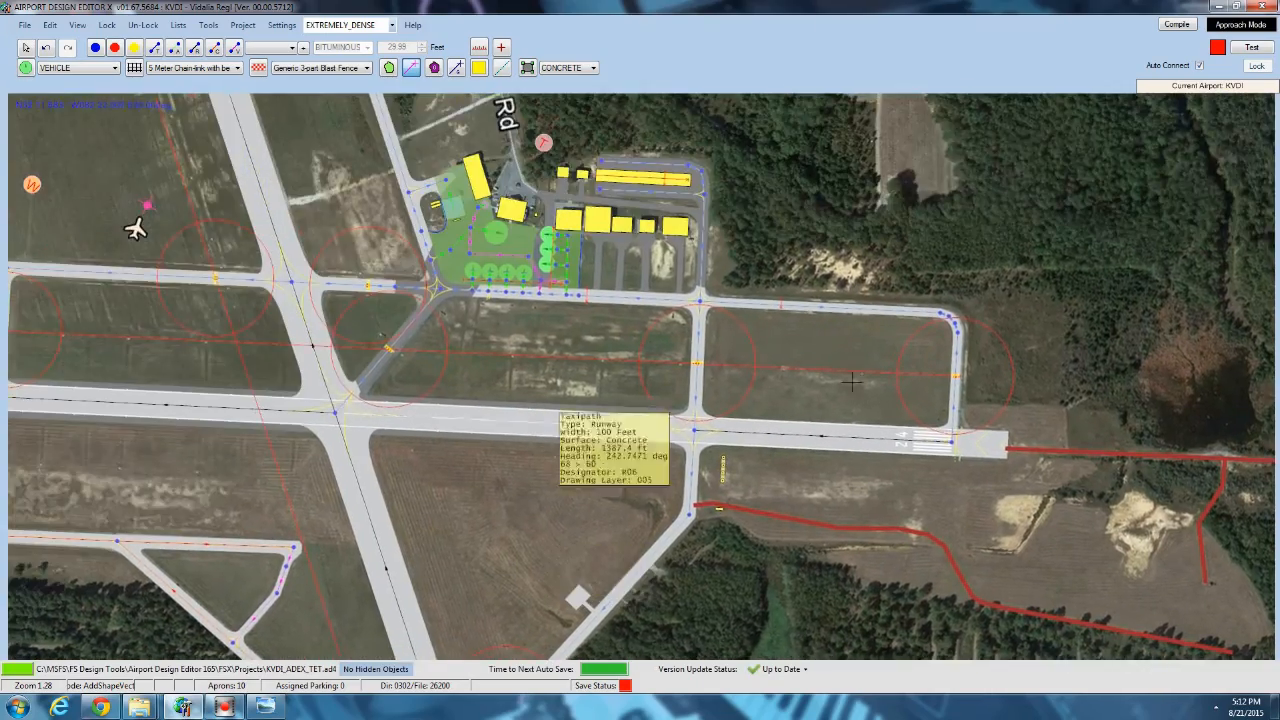
pyautogui.scroll(3, 345, 182)
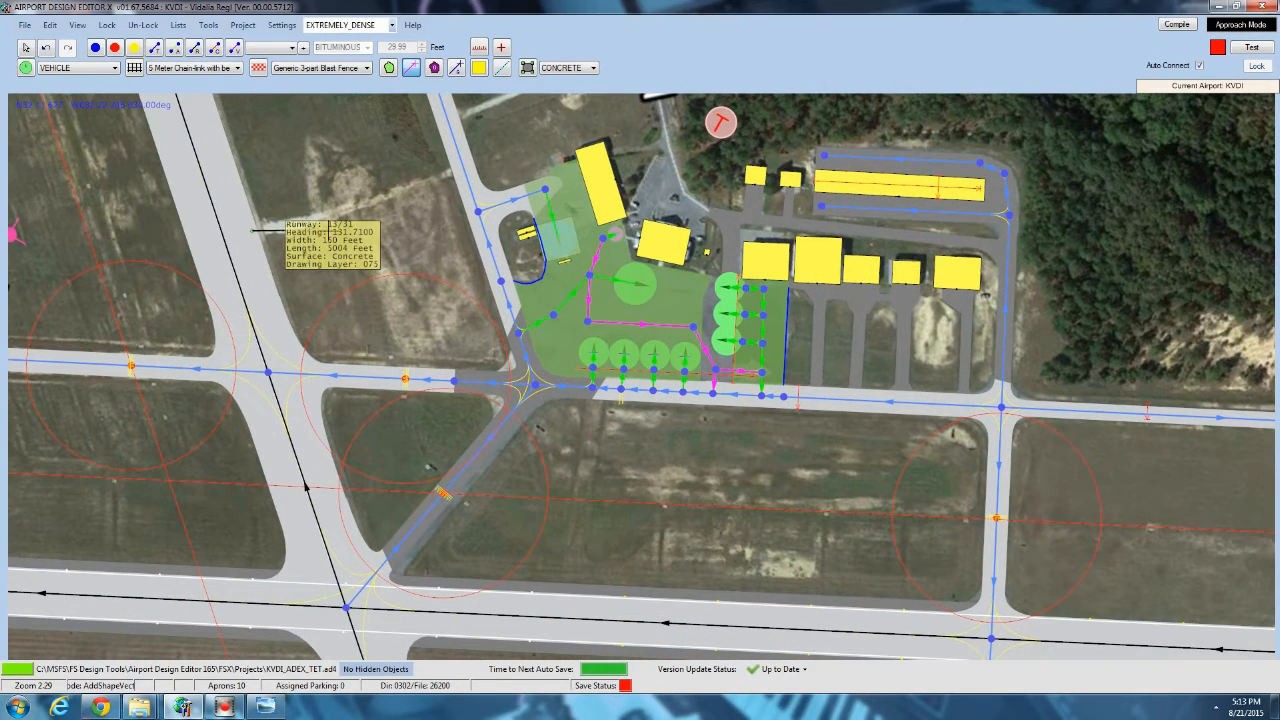
pyautogui.doubleClick(453, 172)
pyautogui.click(187, 161)
pyautogui.scroll(-3, 226, 272)
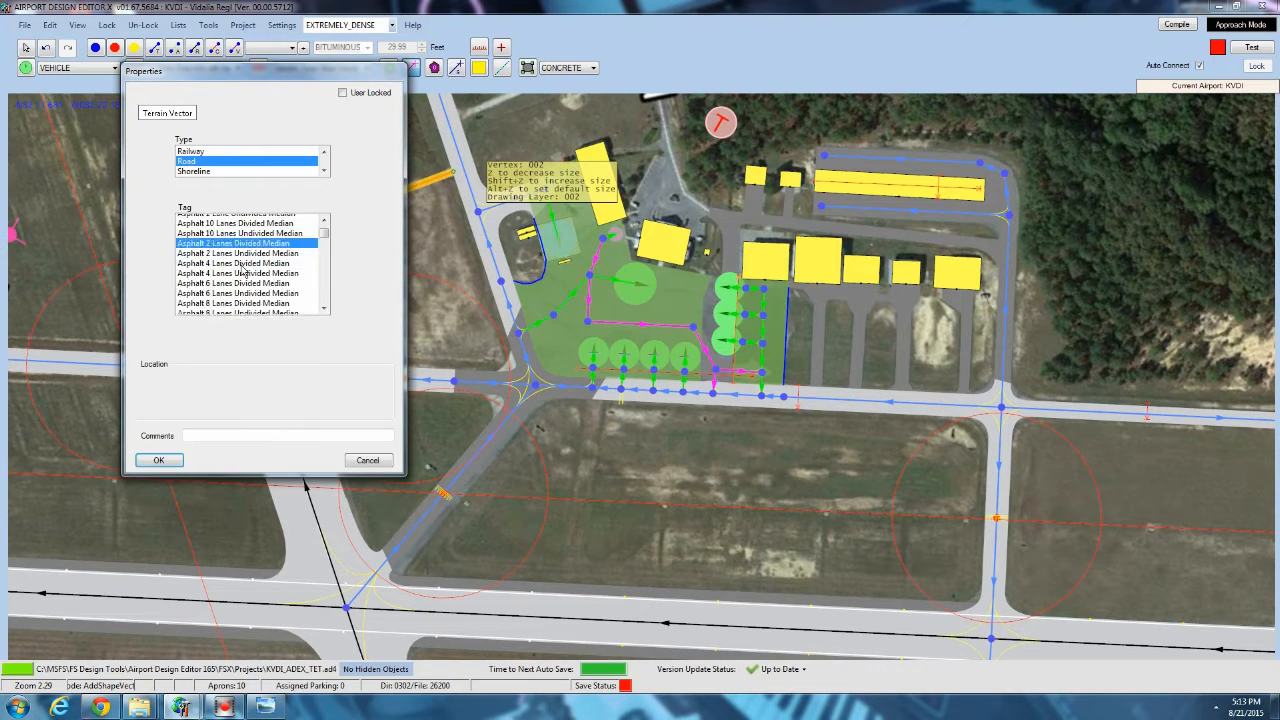
pyautogui.scroll(-3, 222, 290)
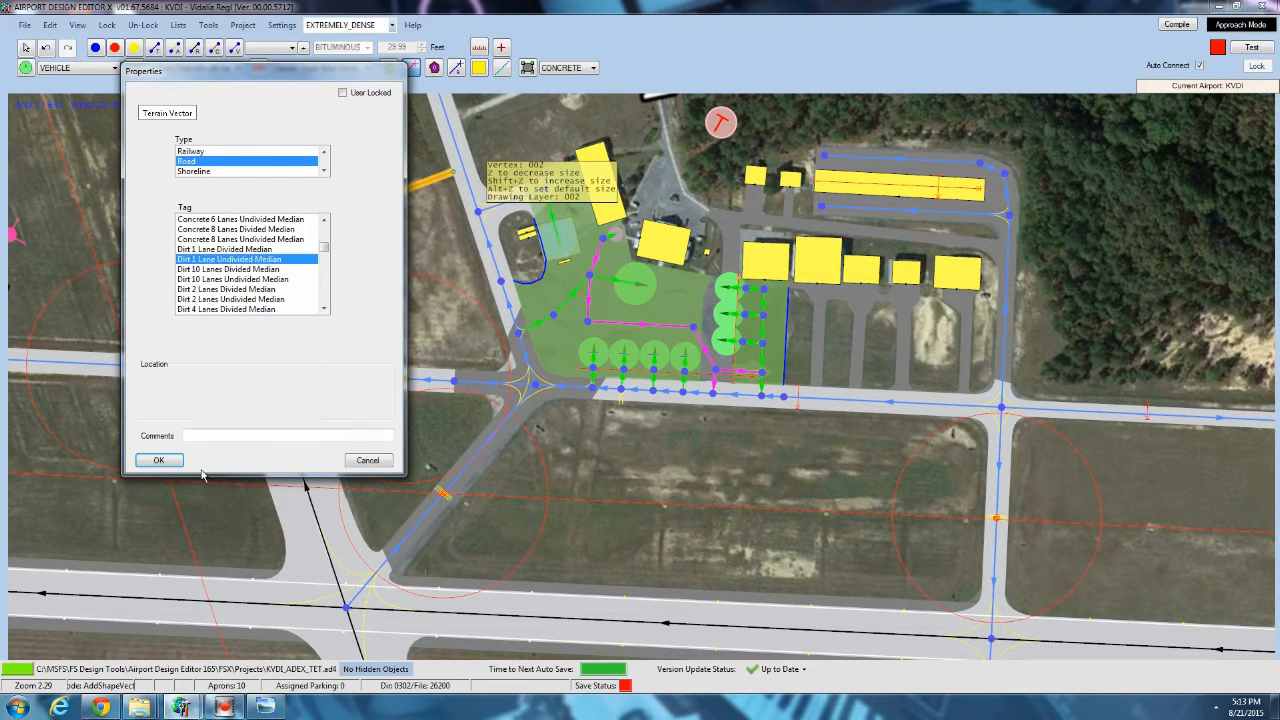
pyautogui.click(159, 460)
# Draw a road from the parallel taxiway to Airport Rd north of the hangar, tagged Asphalt 1 Lane Undivided Median.
pyautogui.scroll(2, 415, 298)
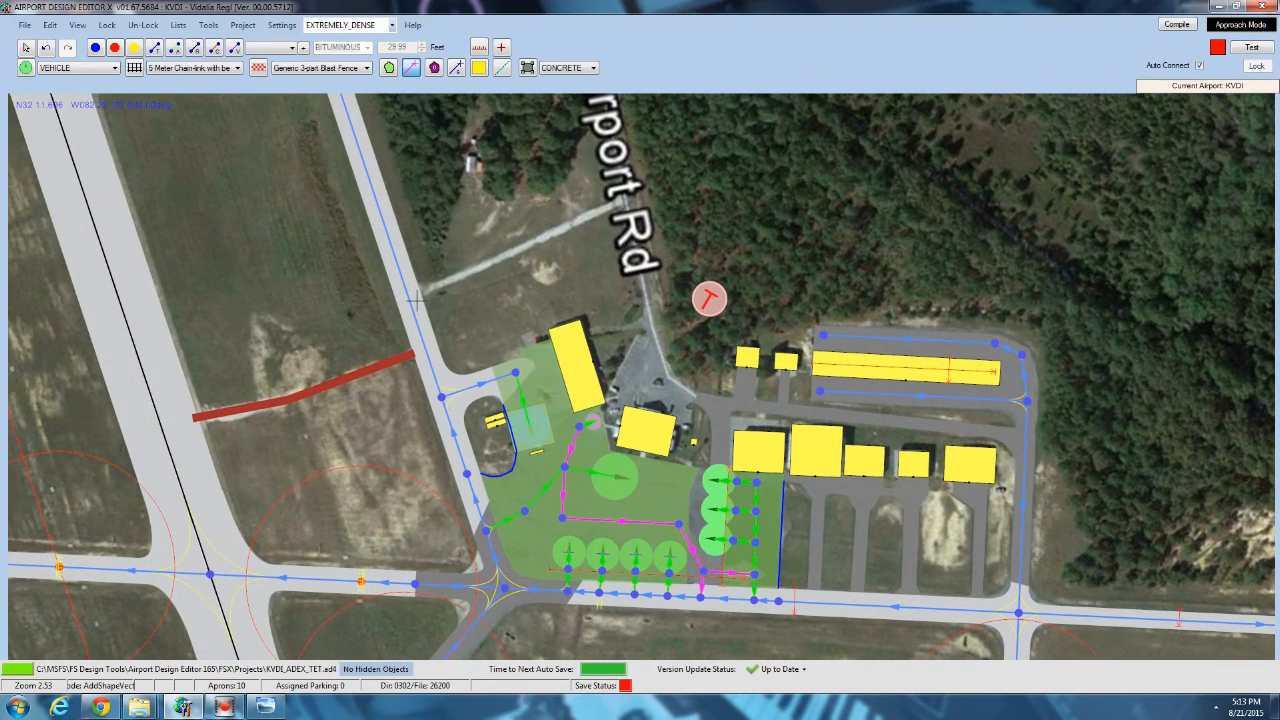
pyautogui.click(415, 292)
pyautogui.doubleClick(620, 200)
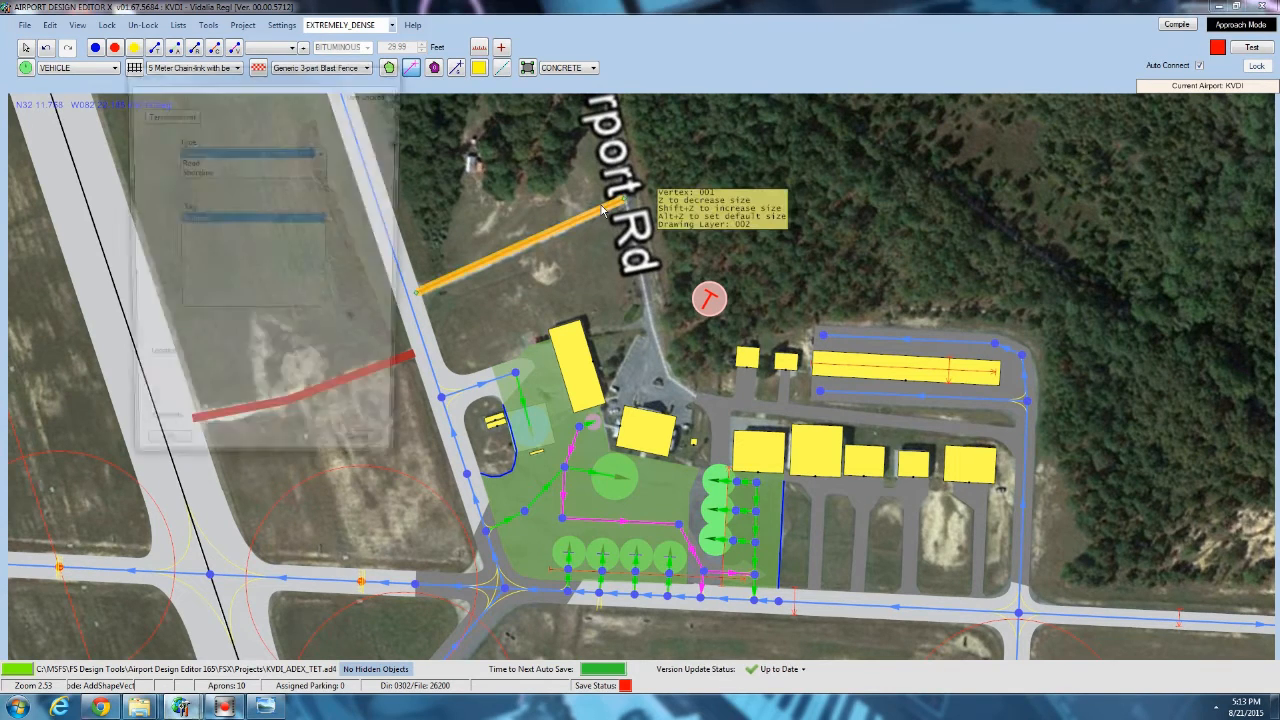
pyautogui.click(187, 162)
pyautogui.press('Down')
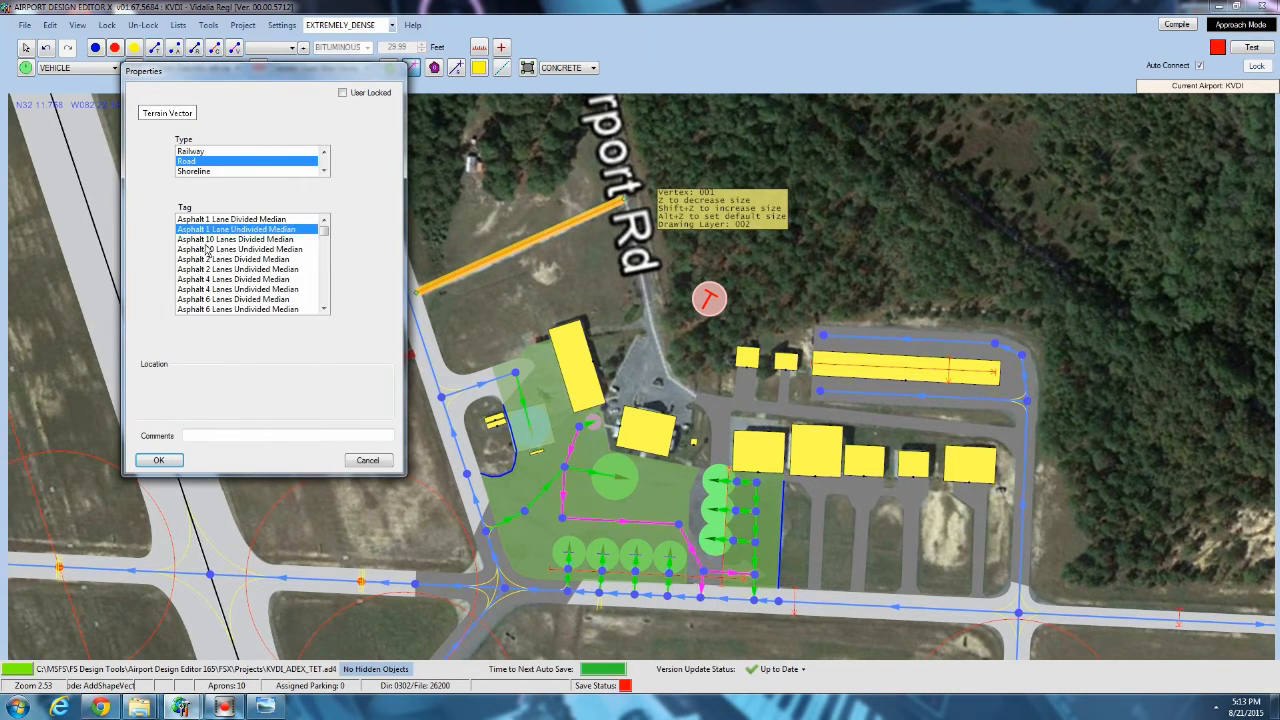
pyautogui.click(160, 460)
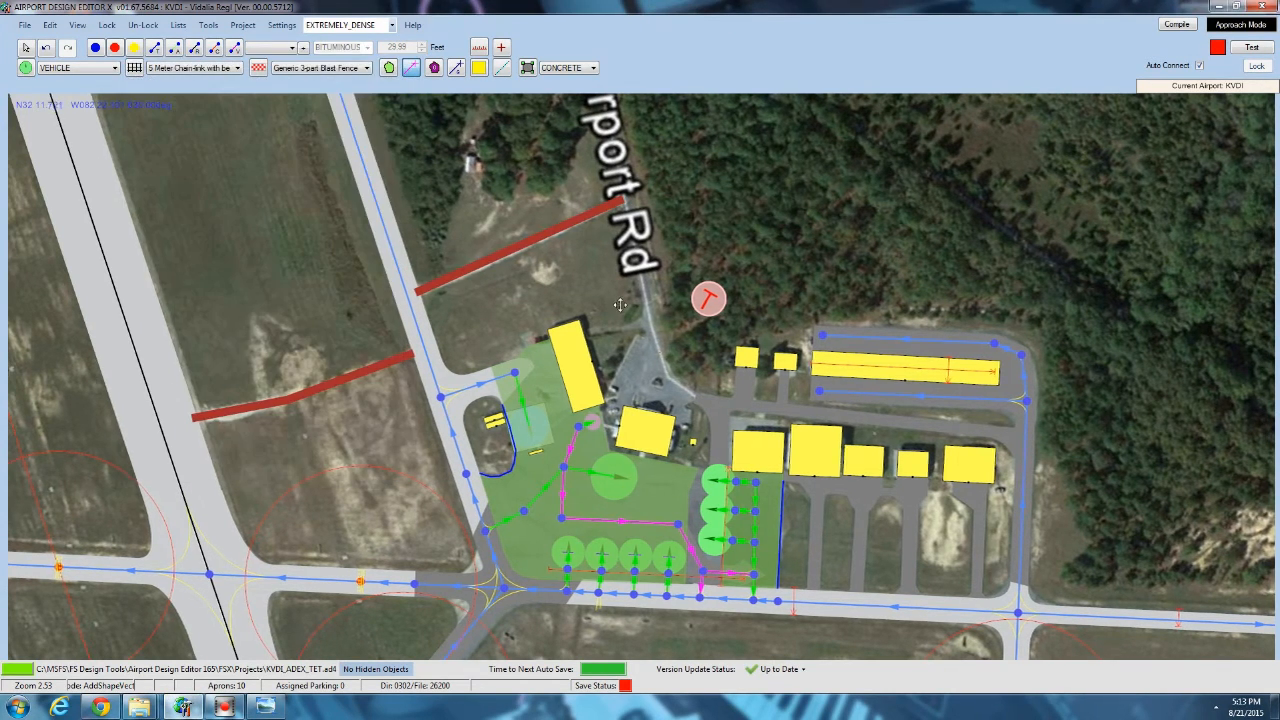
# Draw a Dirt 1 Lane Undivided Median road linking the closed runway's northeast end to the parallel taxiway near the northern runway end.
pyautogui.moveTo(666, 327); pyautogui.dragTo(685, 600, button='right')
pyautogui.scroll(-3, 685, 600)
pyautogui.scroll(-8, 685, 600)
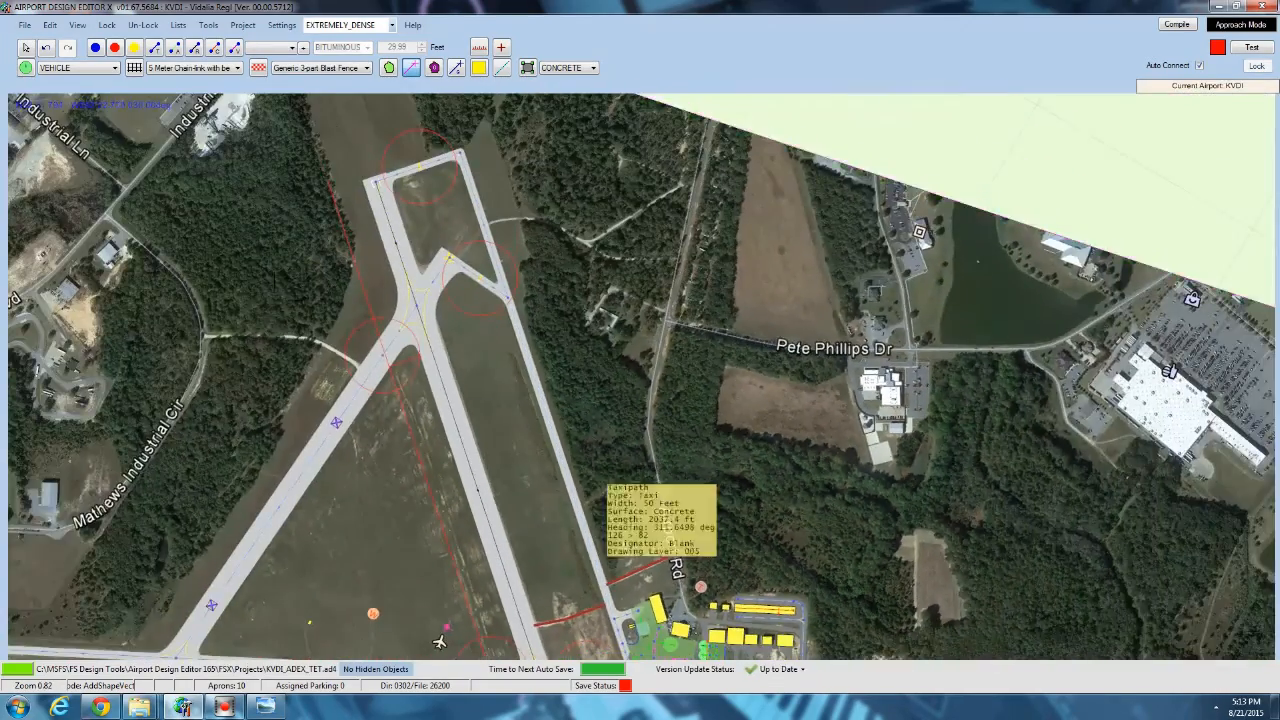
pyautogui.moveTo(279, 287); pyautogui.dragTo(374, 391, button='right')
pyautogui.scroll(9, 447, 377)
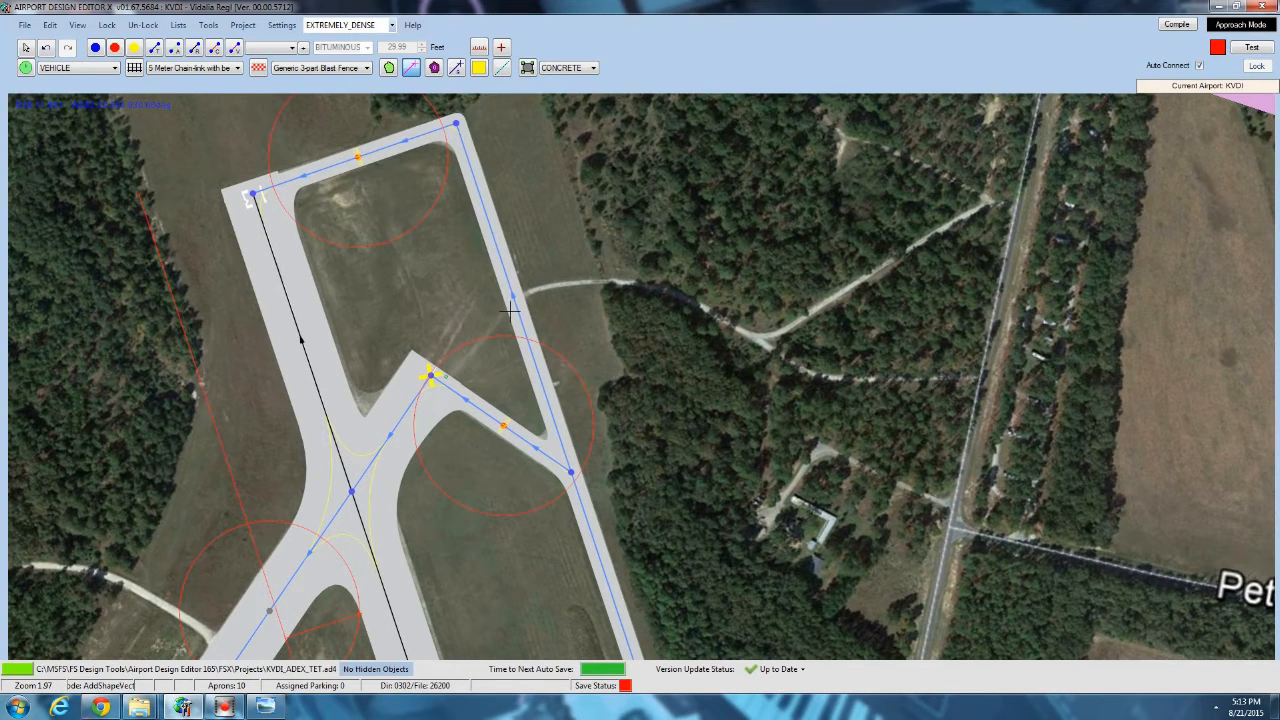
pyautogui.click(509, 309)
pyautogui.rightClick(509, 309)
pyautogui.click(230, 161)
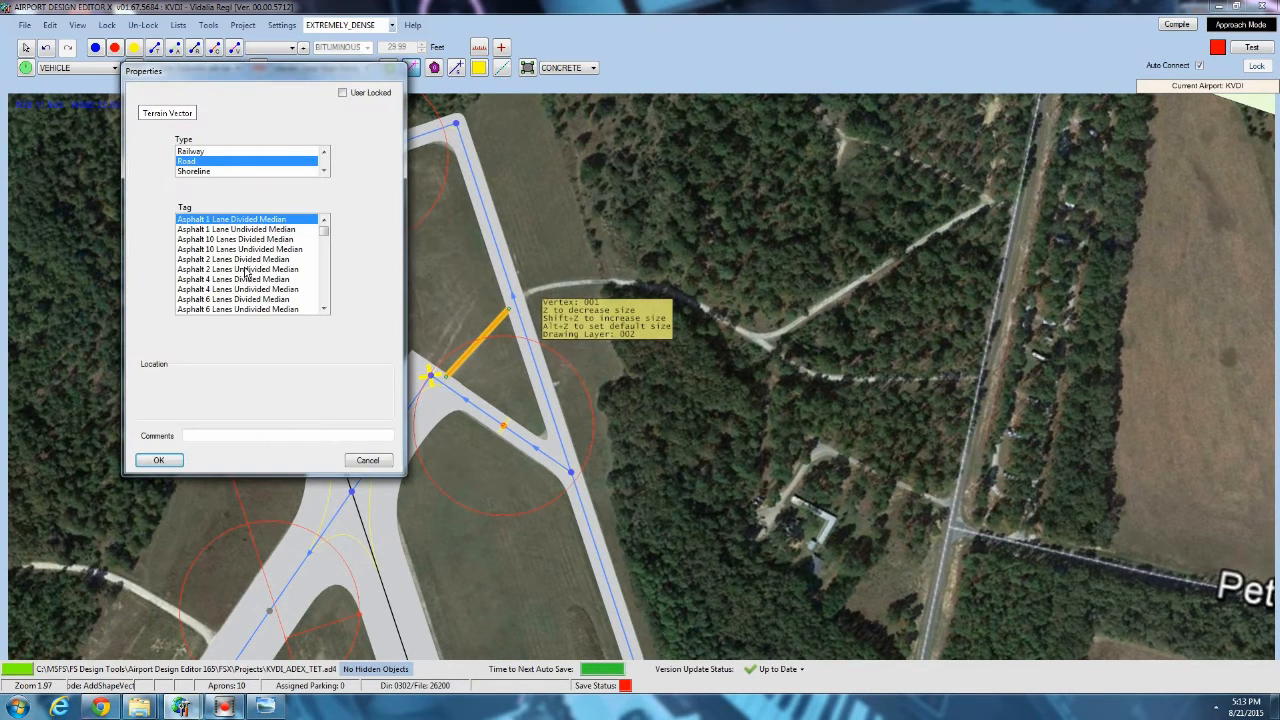
pyautogui.scroll(-6, 240, 275)
pyautogui.click(215, 290)
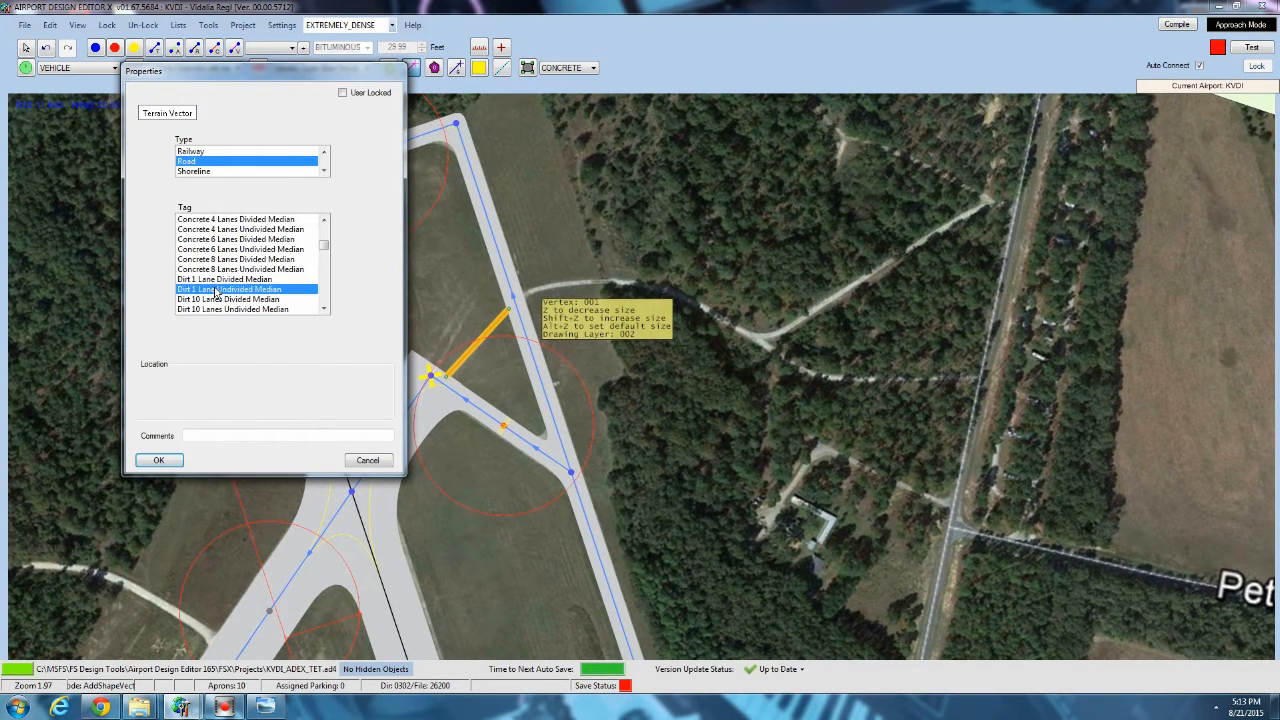
pyautogui.click(162, 460)
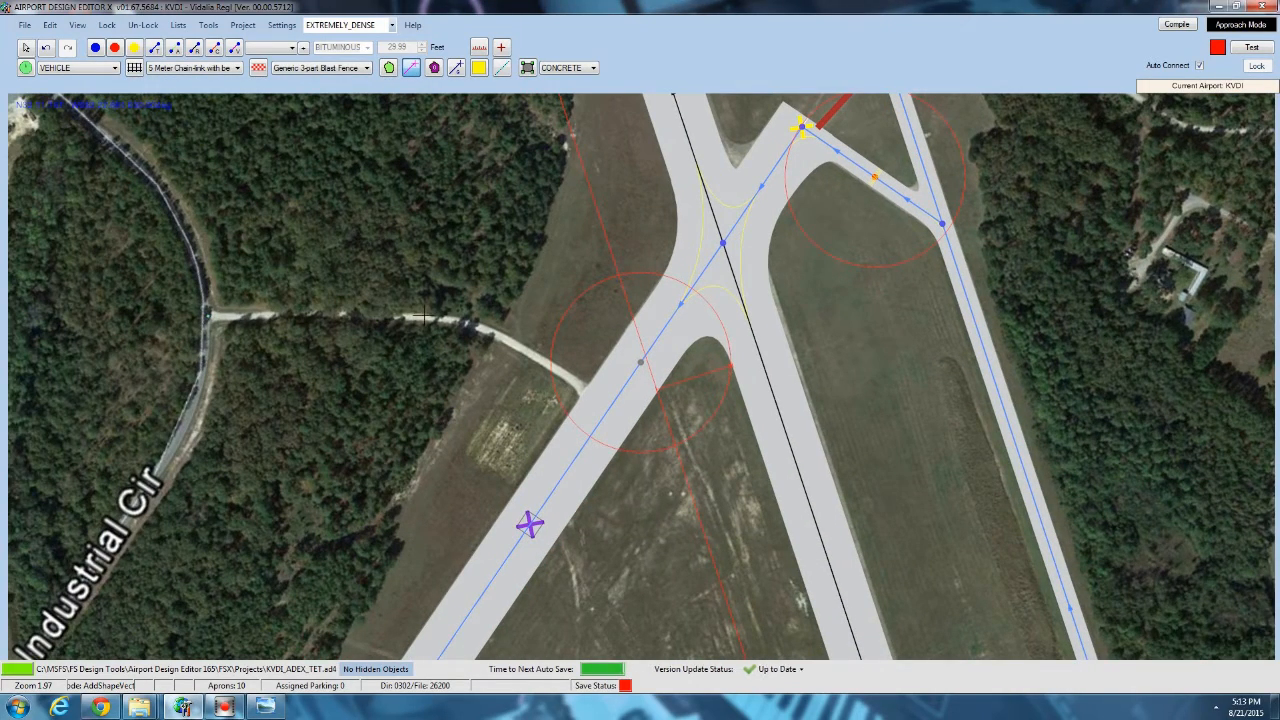
# Finish the access road from Industrial Cir at the closed runway's edge and tag it Concrete 1 Lane Undivided Median.
pyautogui.doubleClick(586, 390)
pyautogui.click(190, 161)
pyautogui.click(231, 249)
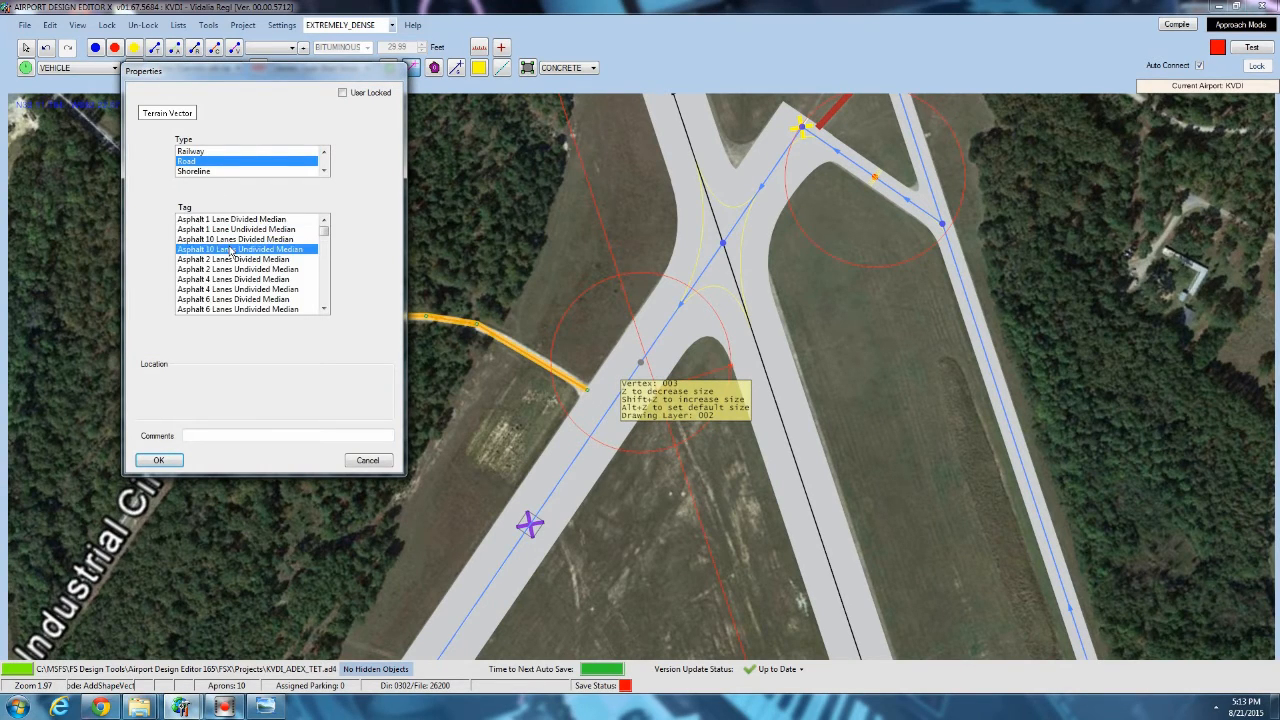
pyautogui.scroll(-4, 231, 249)
pyautogui.click(231, 229)
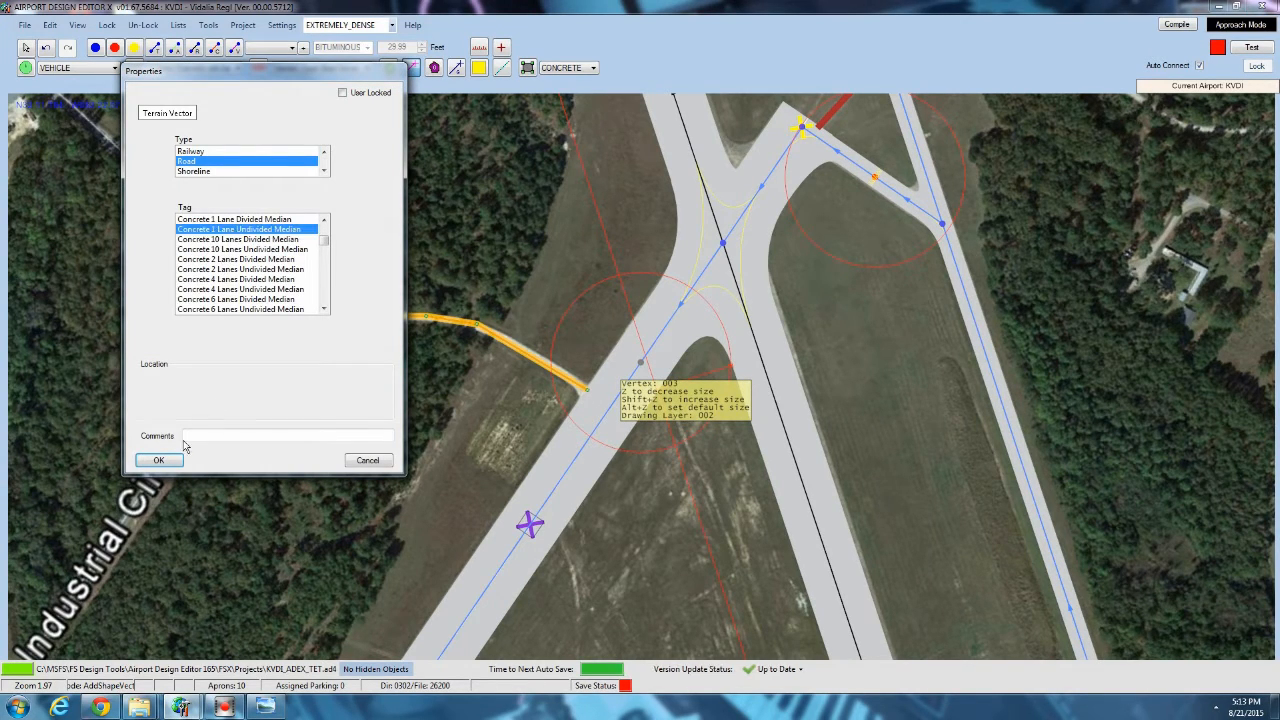
pyautogui.click(162, 463)
# Draw a Concrete 1 Lane Undivided Median road along the wooded track from the northern parallel taxiway east to Airport Rd.
pyautogui.moveTo(877, 131); pyautogui.dragTo(314, 361, button='right')
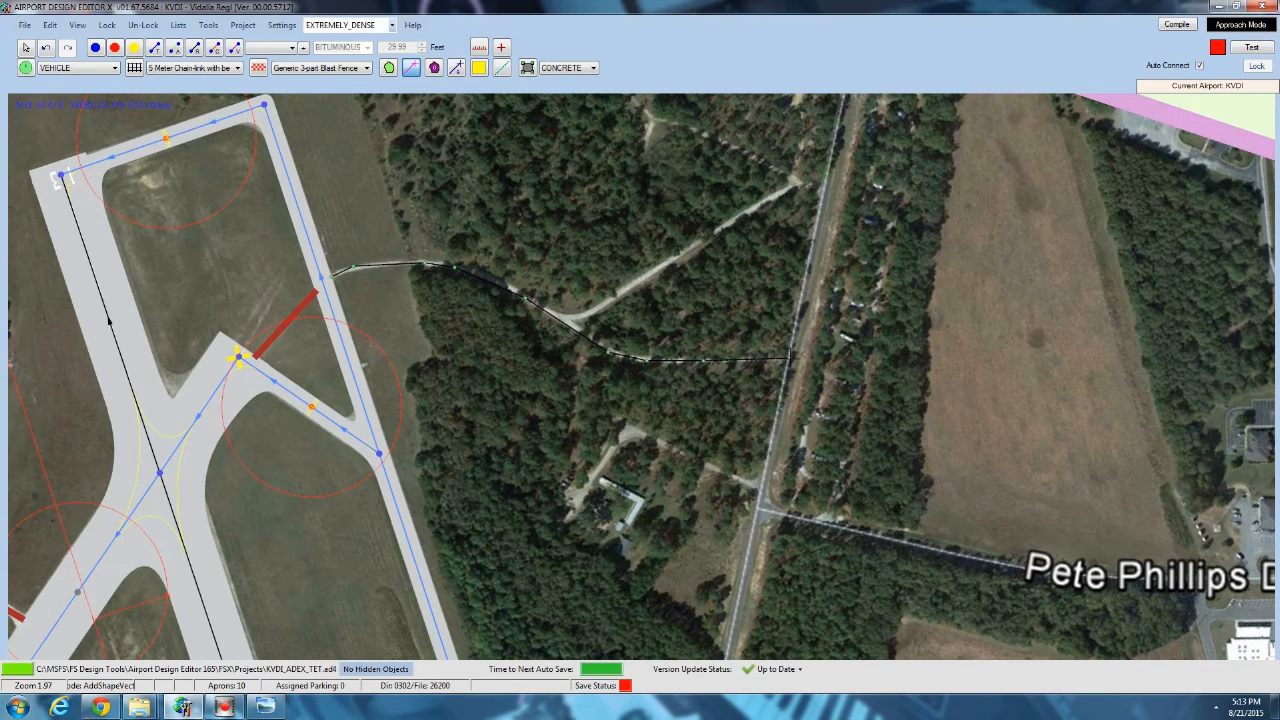
pyautogui.doubleClick(790, 357)
pyautogui.click(185, 162)
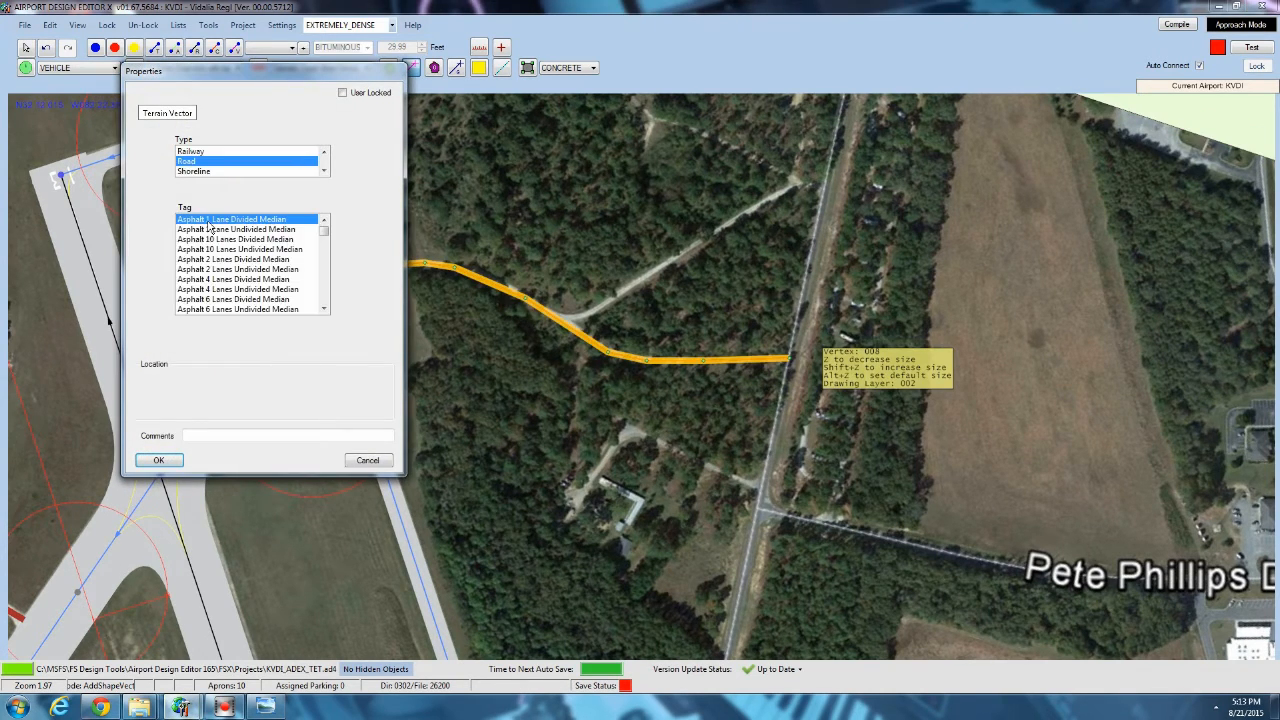
pyautogui.scroll(-4, 208, 283)
pyautogui.scroll(2, 208, 276)
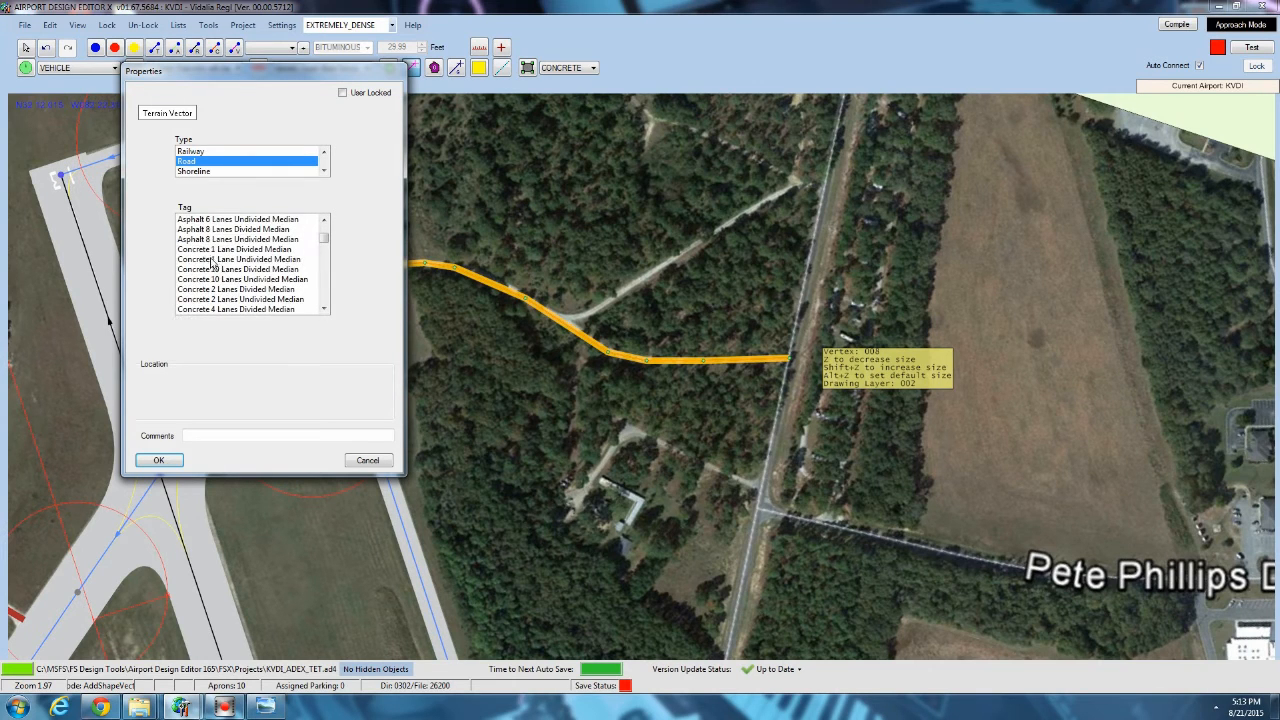
pyautogui.click(212, 260)
pyautogui.click(162, 459)
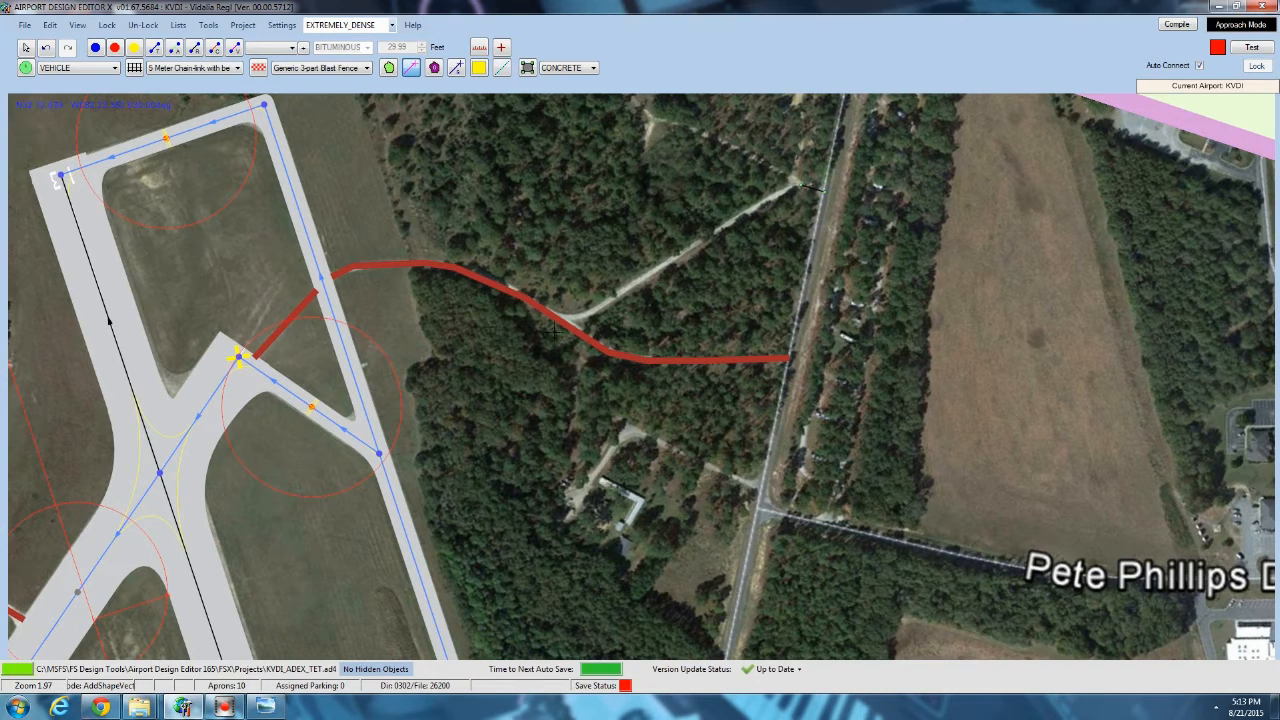
# Draw a Concrete 1 Lane Undivided Median road along the northern fork, from Airport Rd down to the new wooded road.
pyautogui.click(594, 309)
pyautogui.doubleClick(557, 316)
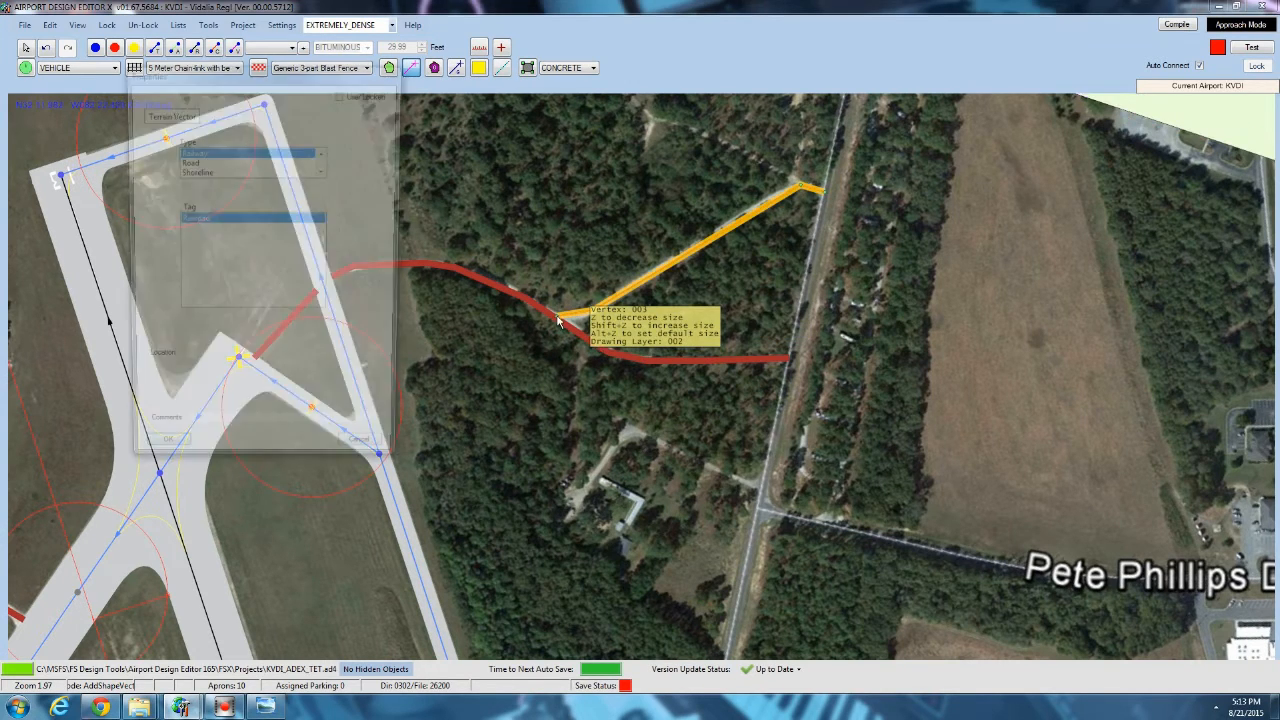
pyautogui.click(190, 161)
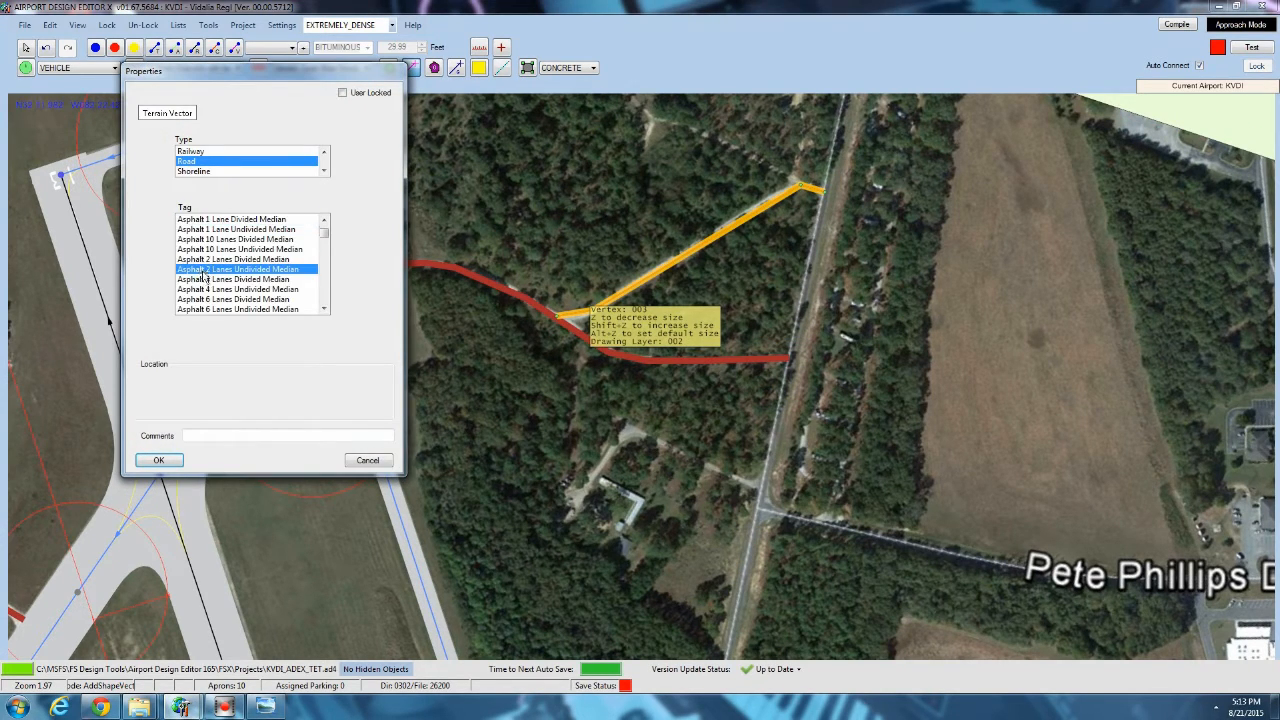
pyautogui.click(213, 261)
pyautogui.click(159, 461)
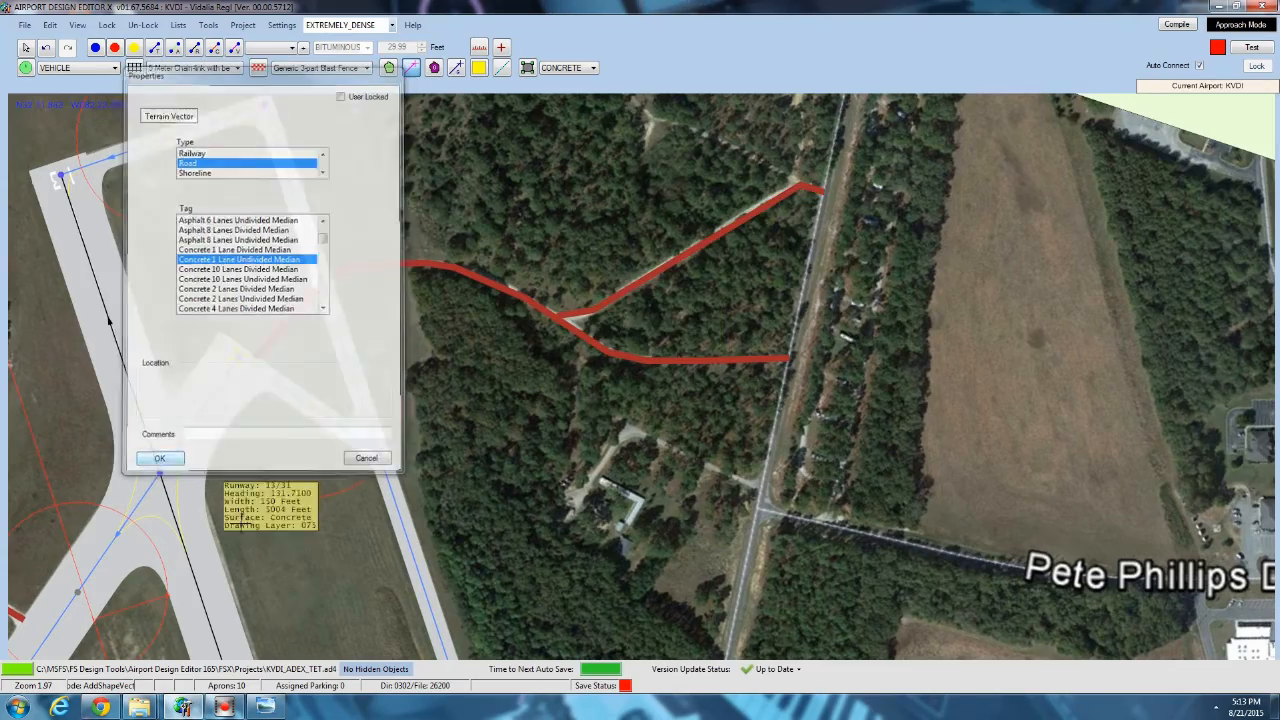
# Draw a Dirt 1 Lane Undivided Median road from the small object west of the windsock down to the taxiway.
pyautogui.moveTo(262, 555); pyautogui.dragTo(330, 299, button='middle')
pyautogui.scroll(-3, 335, 296)
pyautogui.scroll(-5, 335, 296)
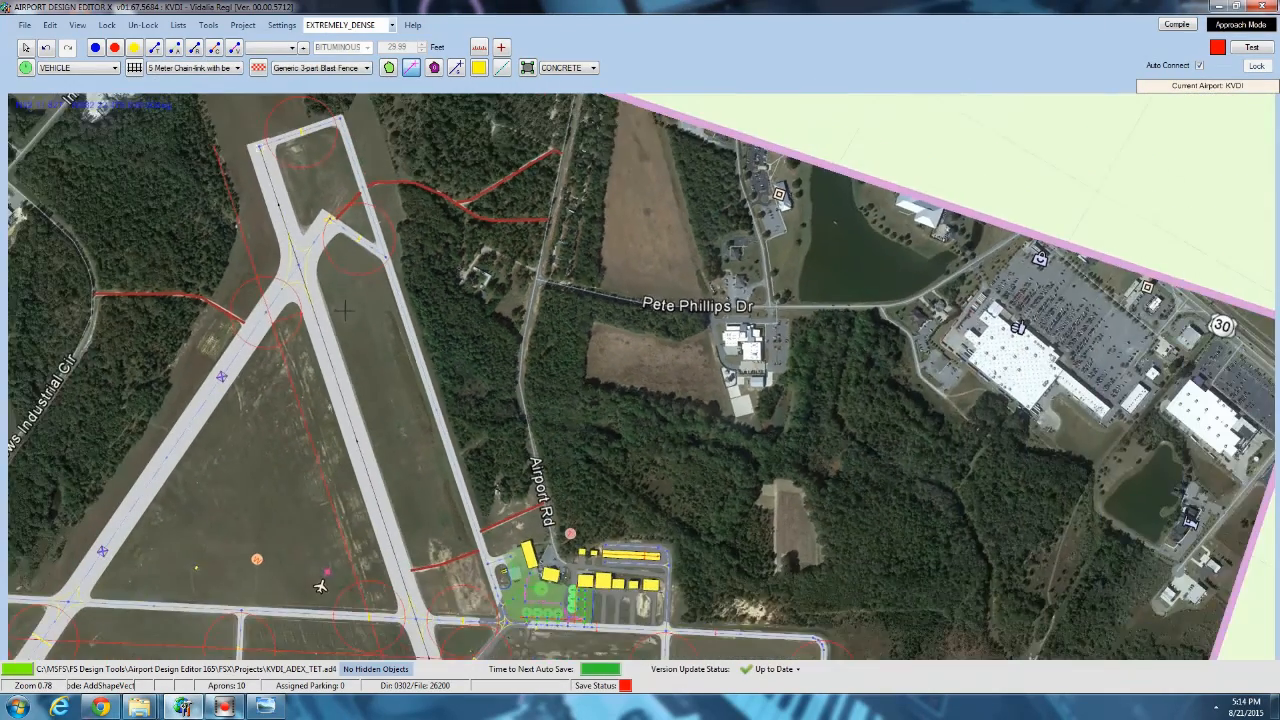
pyautogui.scroll(5, 384, 410)
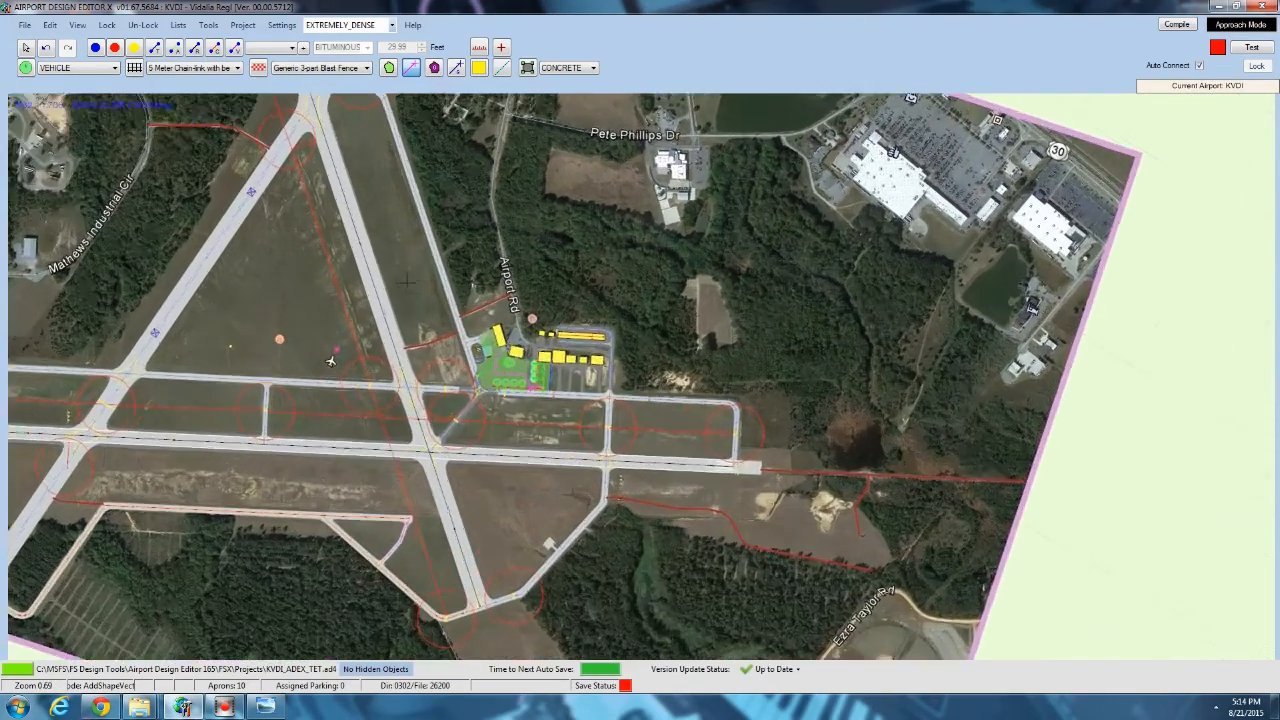
pyautogui.scroll(7, 145, 407)
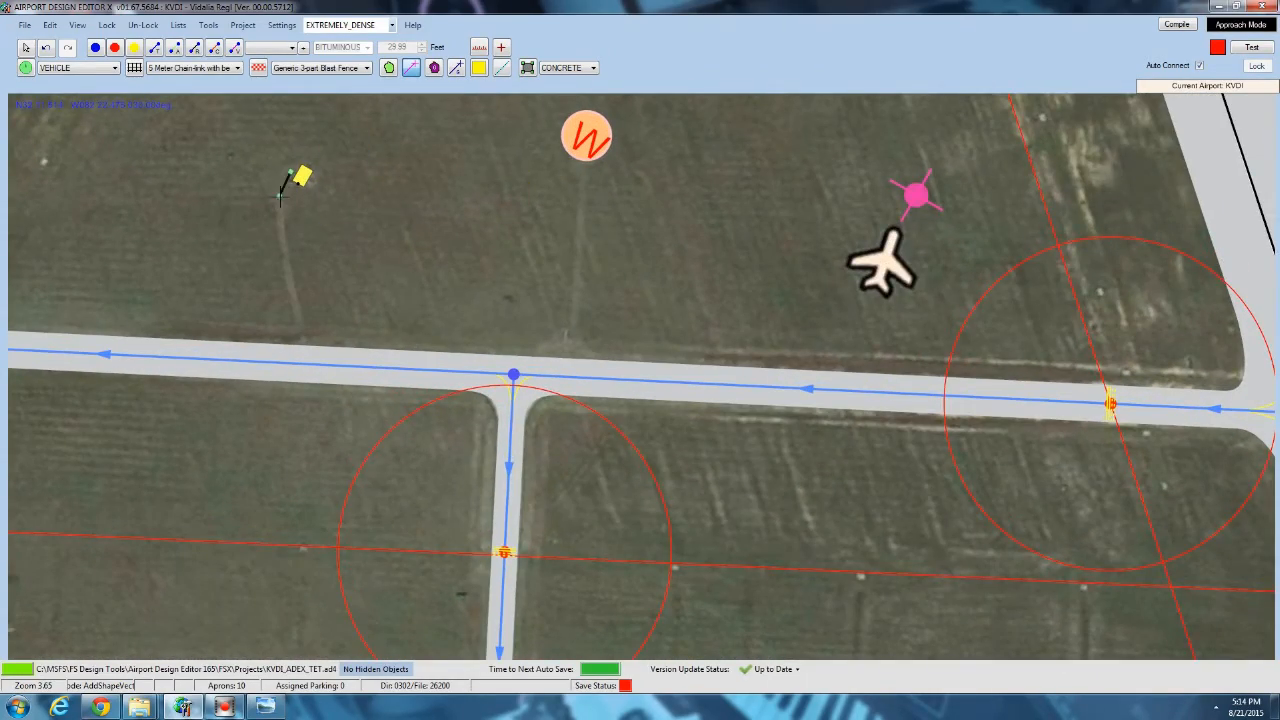
pyautogui.doubleClick(304, 344)
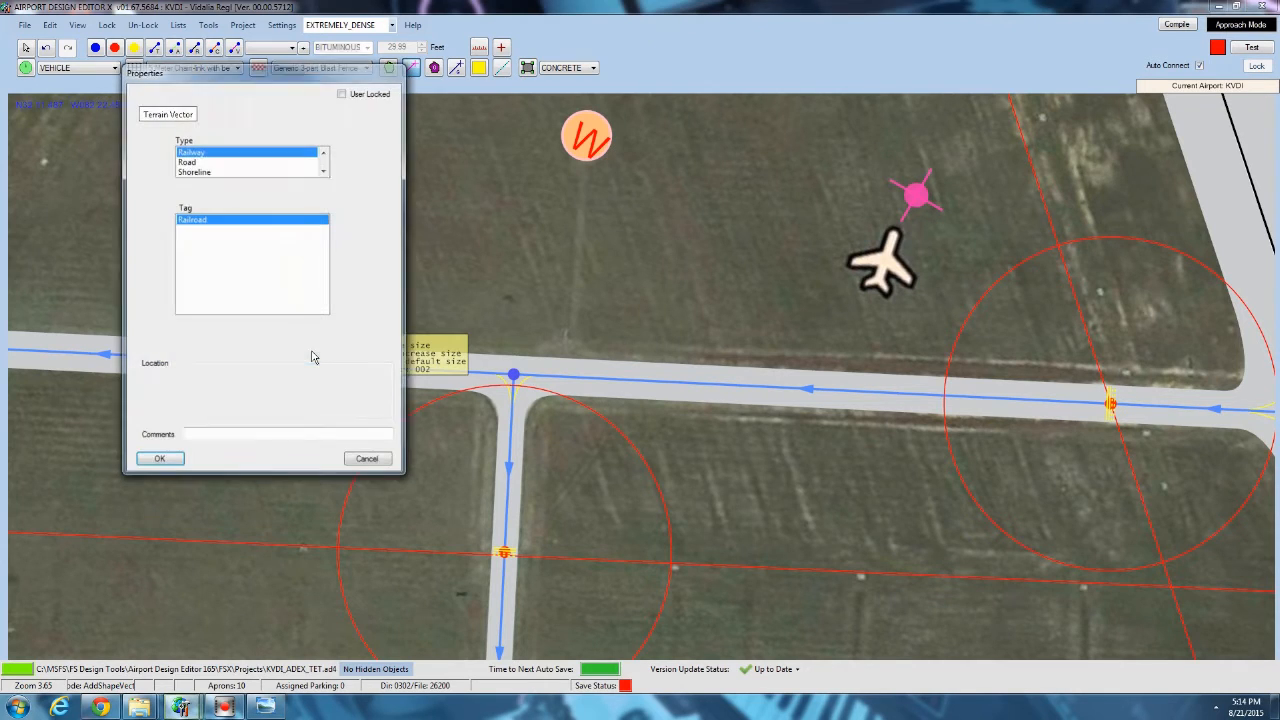
pyautogui.click(193, 172)
pyautogui.click(208, 249)
pyautogui.scroll(-10, 210, 262)
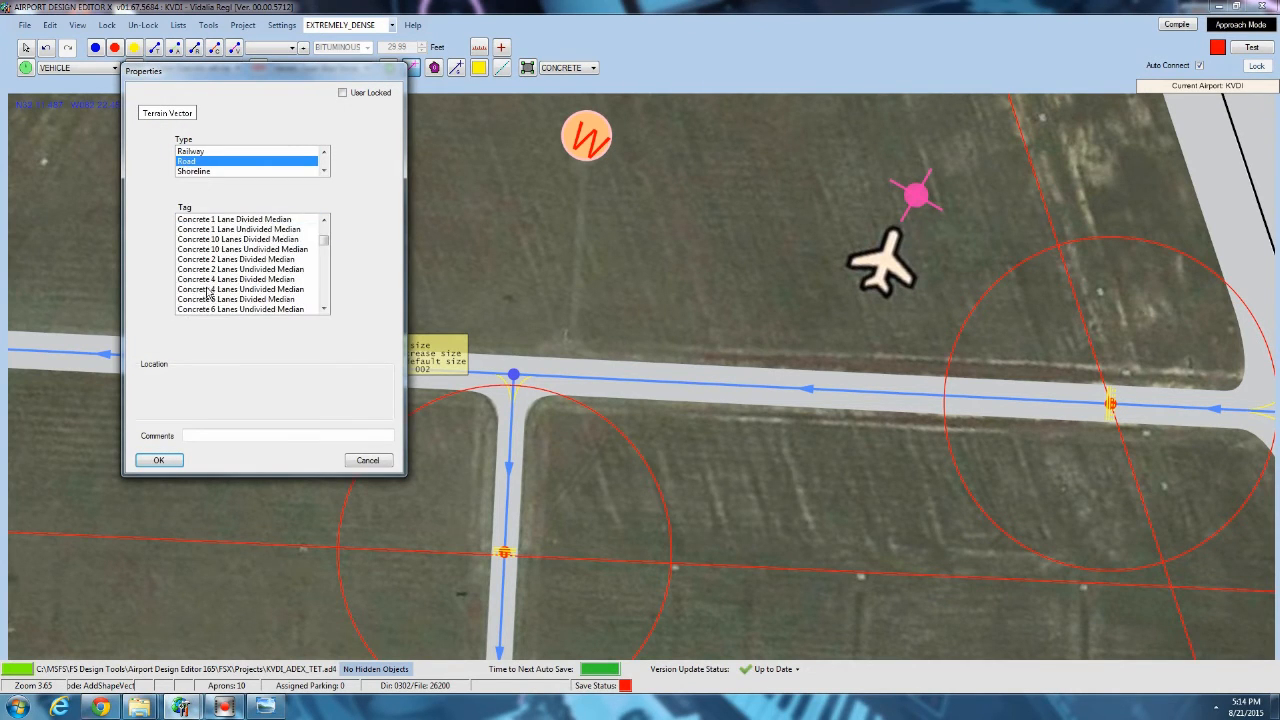
pyautogui.click(208, 222)
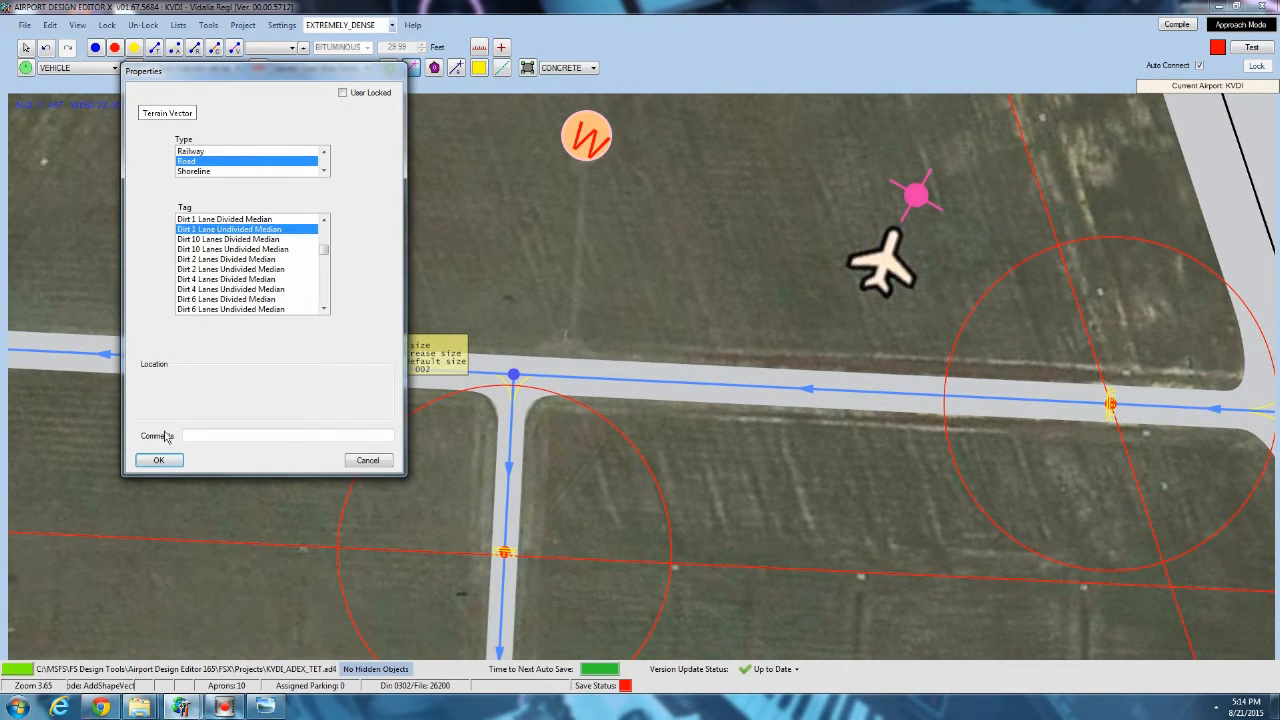
pyautogui.click(158, 460)
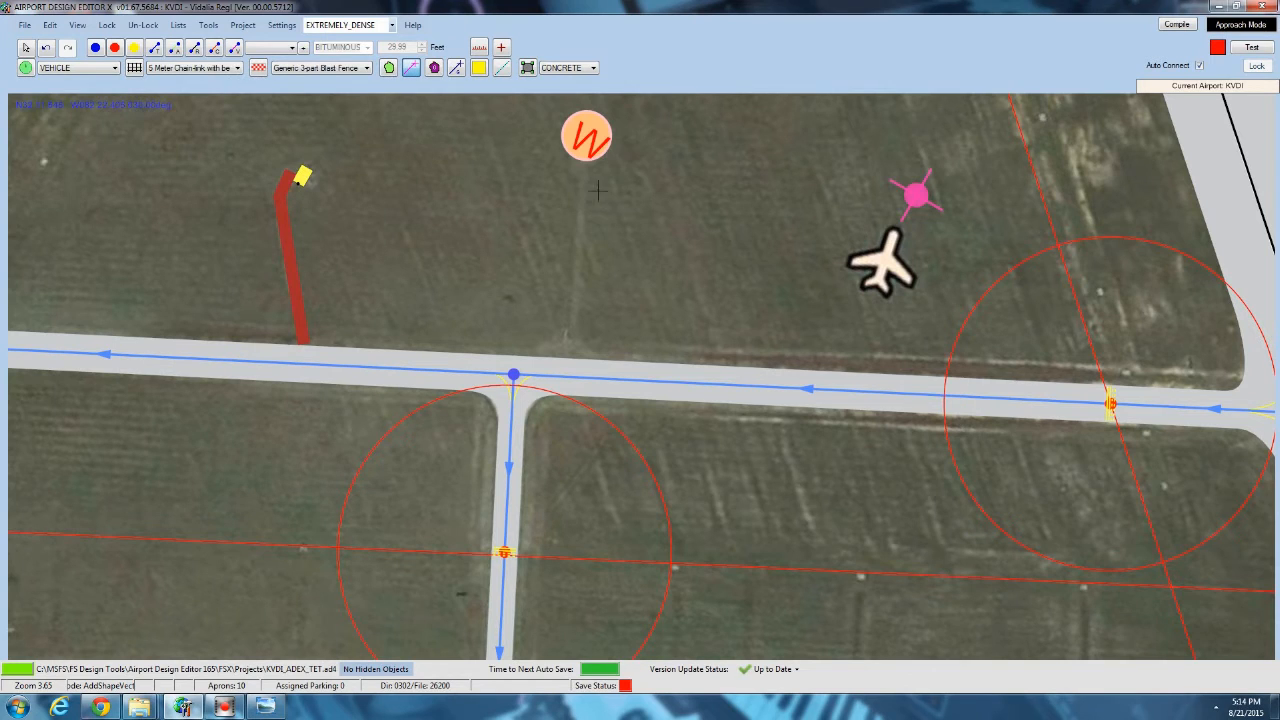
# Draw a Dirt 1 Lane Undivided Median road from the windsock straight down to the taxiway.
pyautogui.doubleClick(574, 363)
pyautogui.click(198, 161)
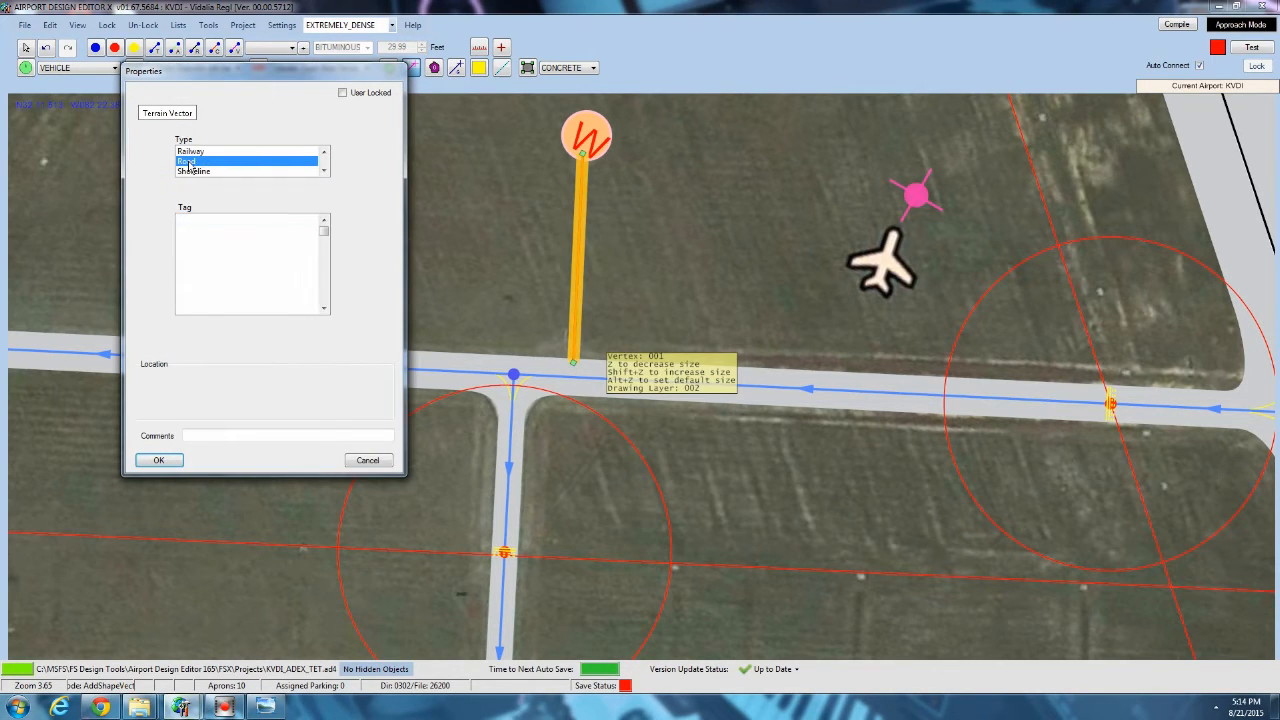
pyautogui.scroll(-8, 205, 250)
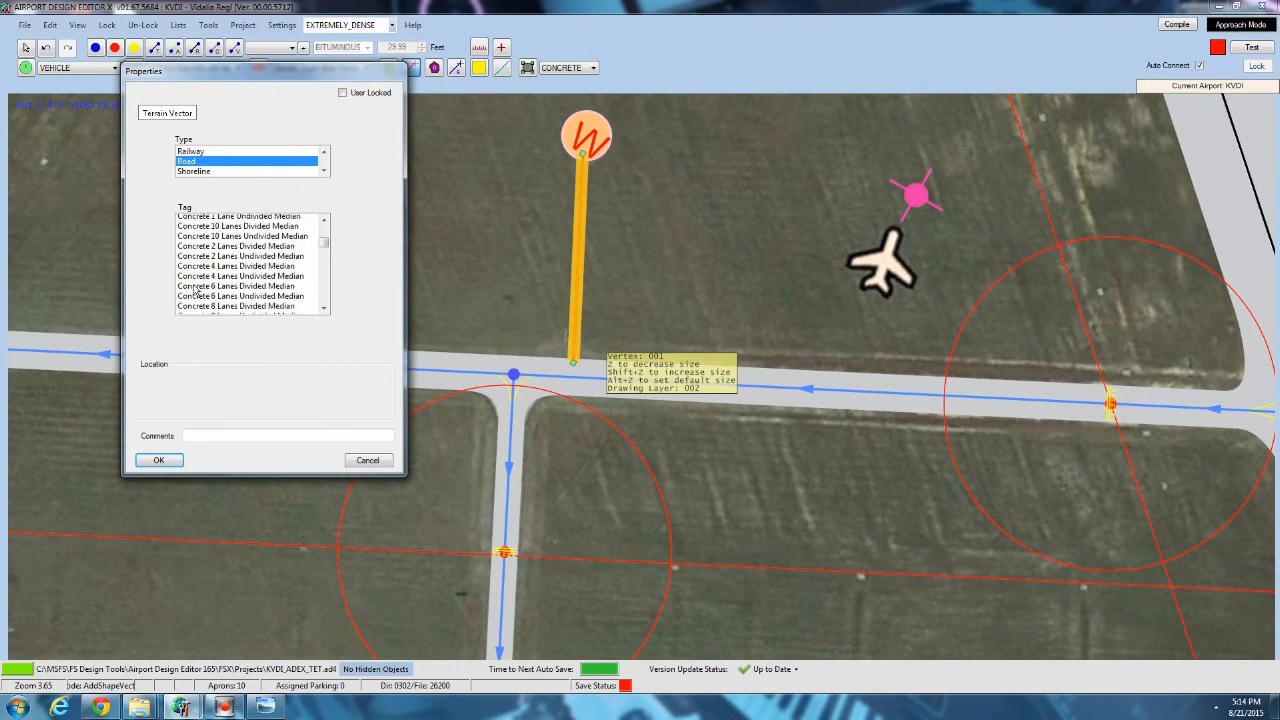
pyautogui.click(210, 269)
pyautogui.click(158, 460)
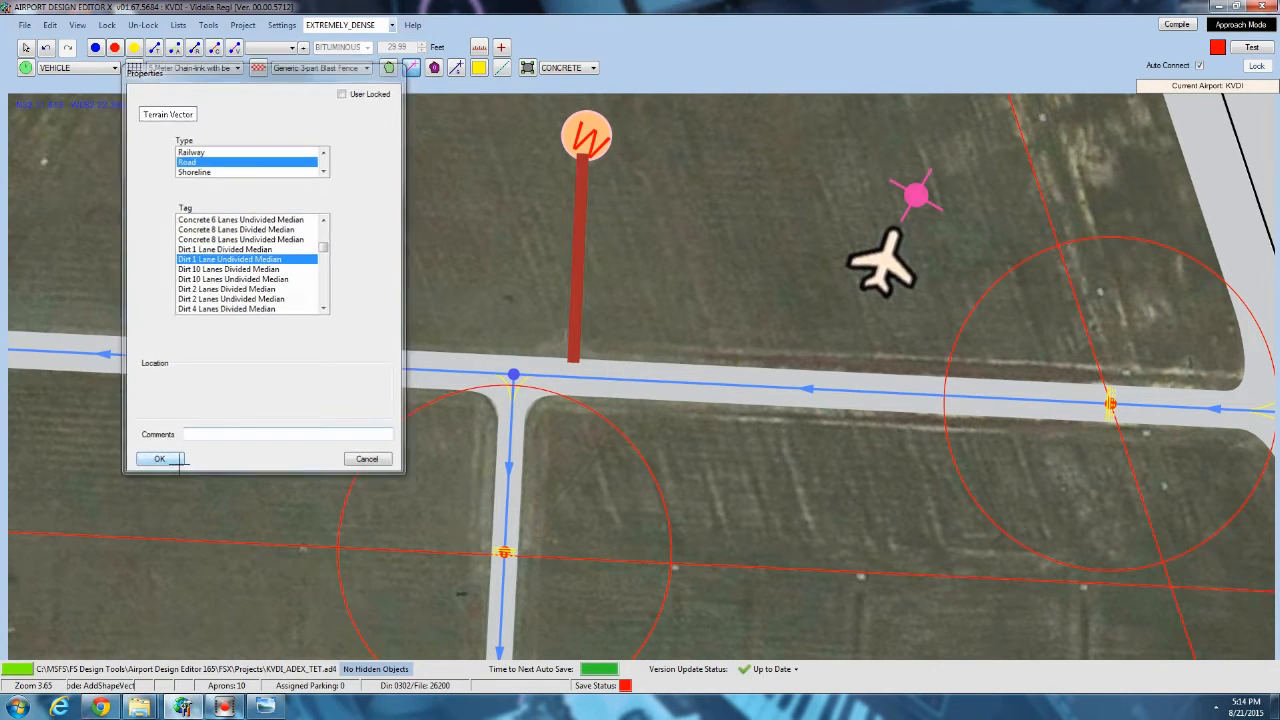
pyautogui.click(299, 312)
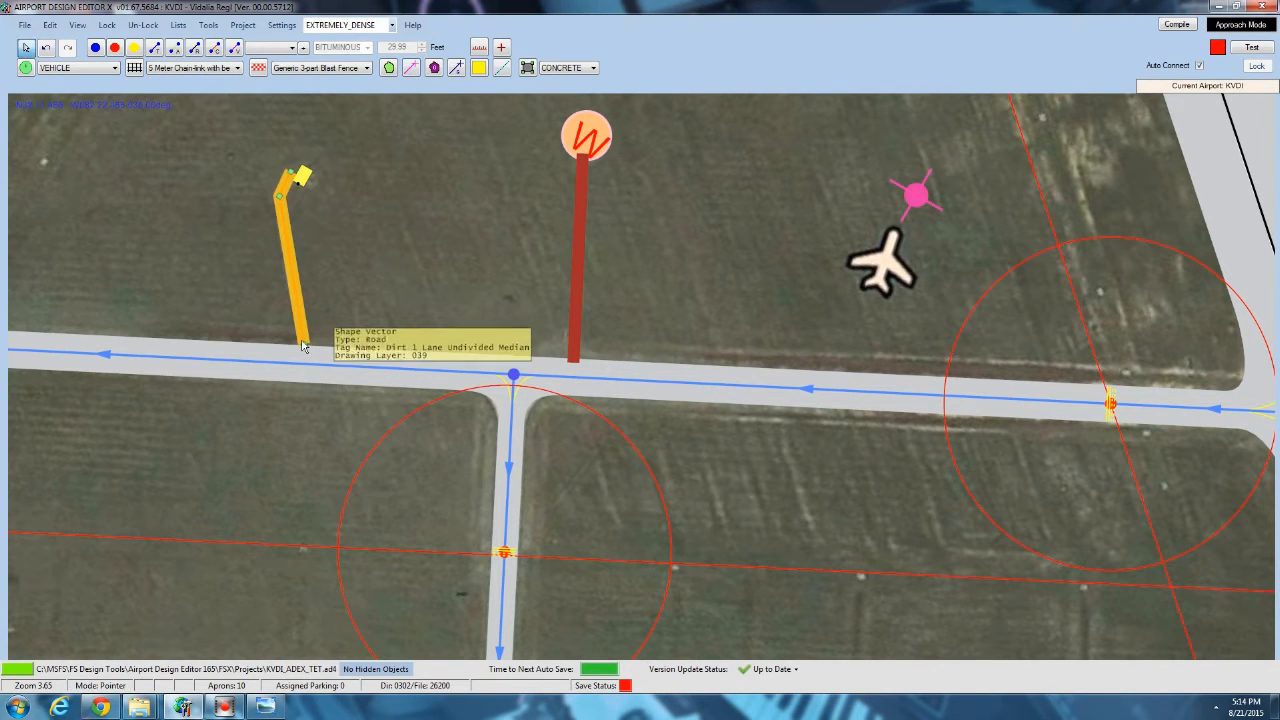
pyautogui.click(394, 273)
# Outline the car park between the hangar and the terminal building at the end of Airport Rd with a terrain polygon.
pyautogui.scroll(-8, 394, 273)
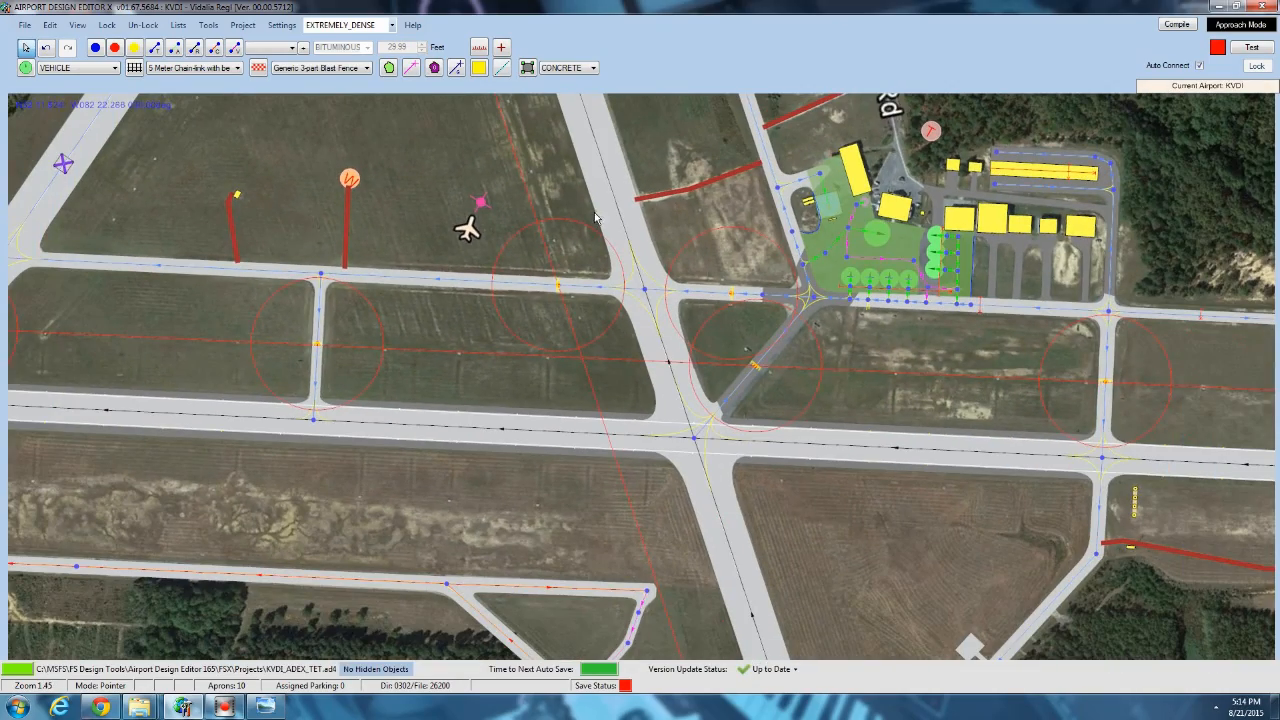
pyautogui.scroll(8, 595, 217)
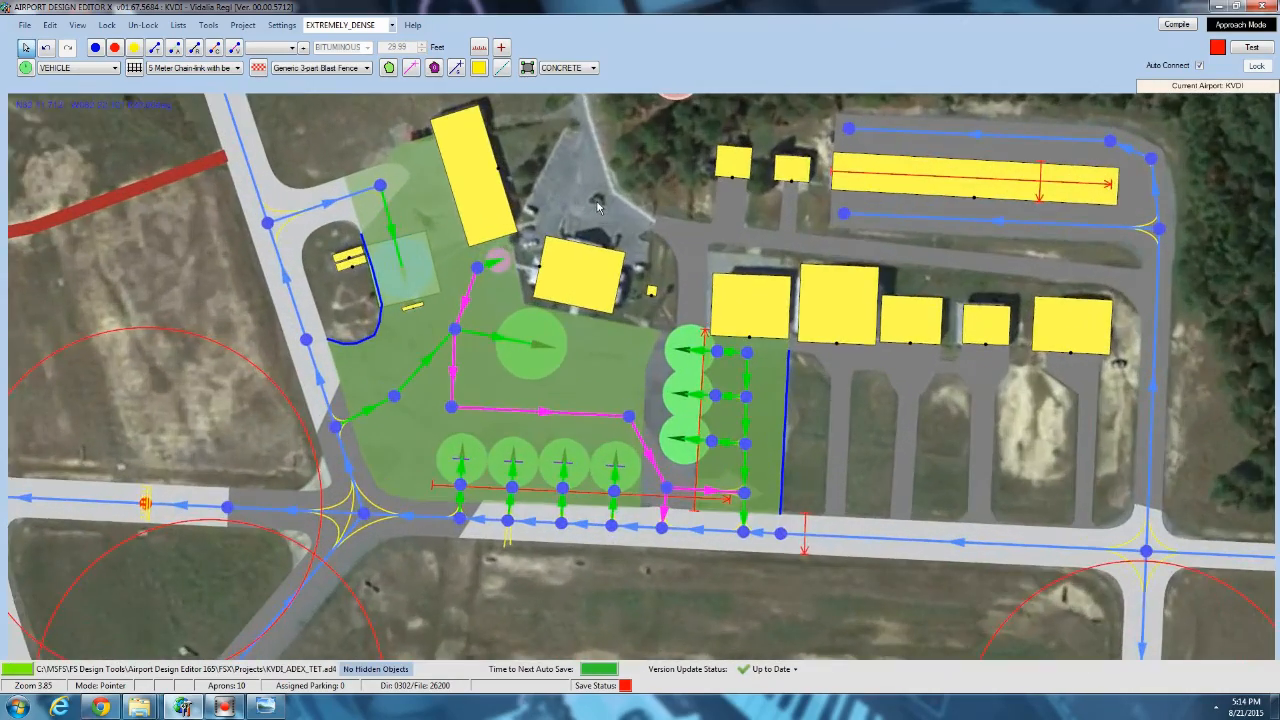
pyautogui.moveTo(562, 157); pyautogui.dragTo(479, 269)
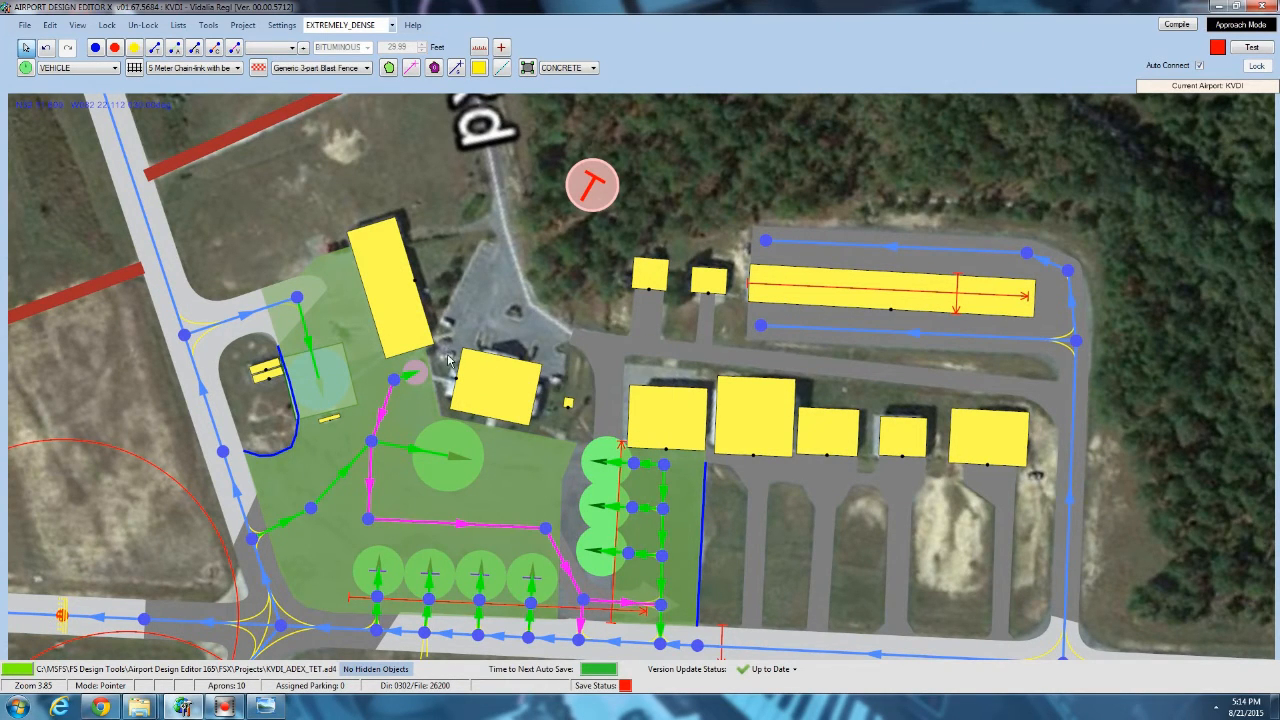
pyautogui.scroll(3, 568, 362)
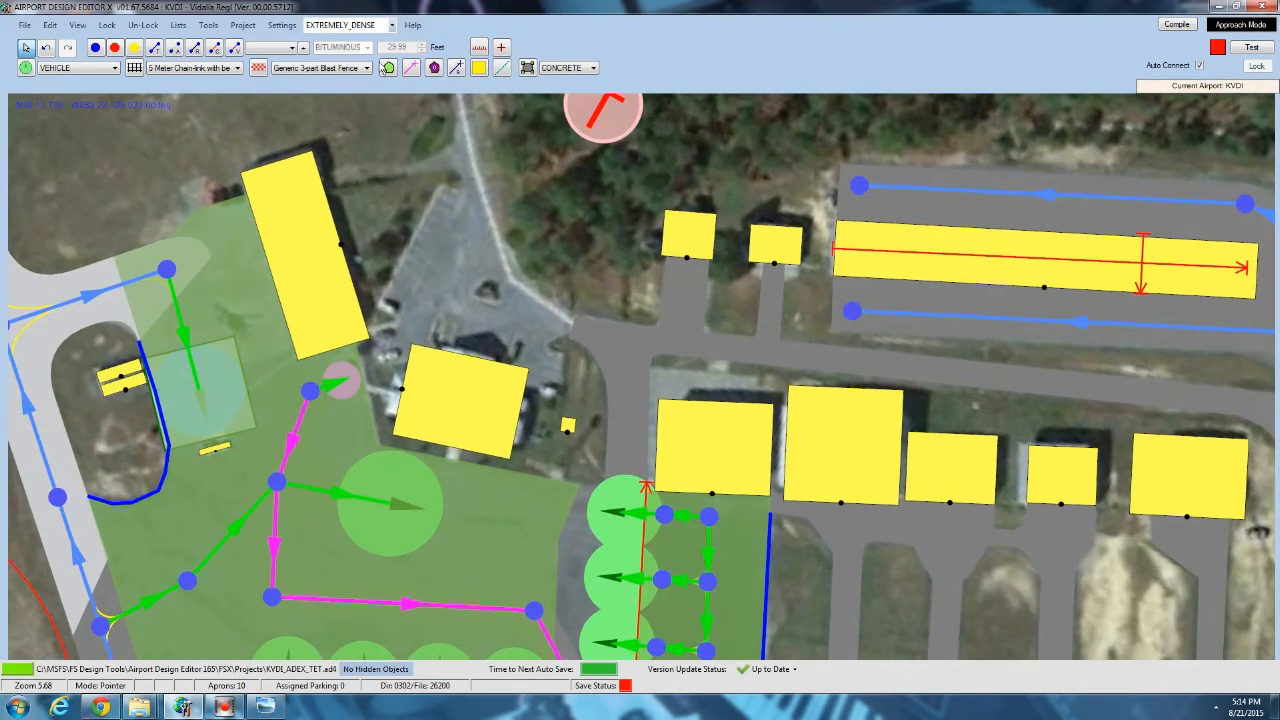
pyautogui.click(388, 68)
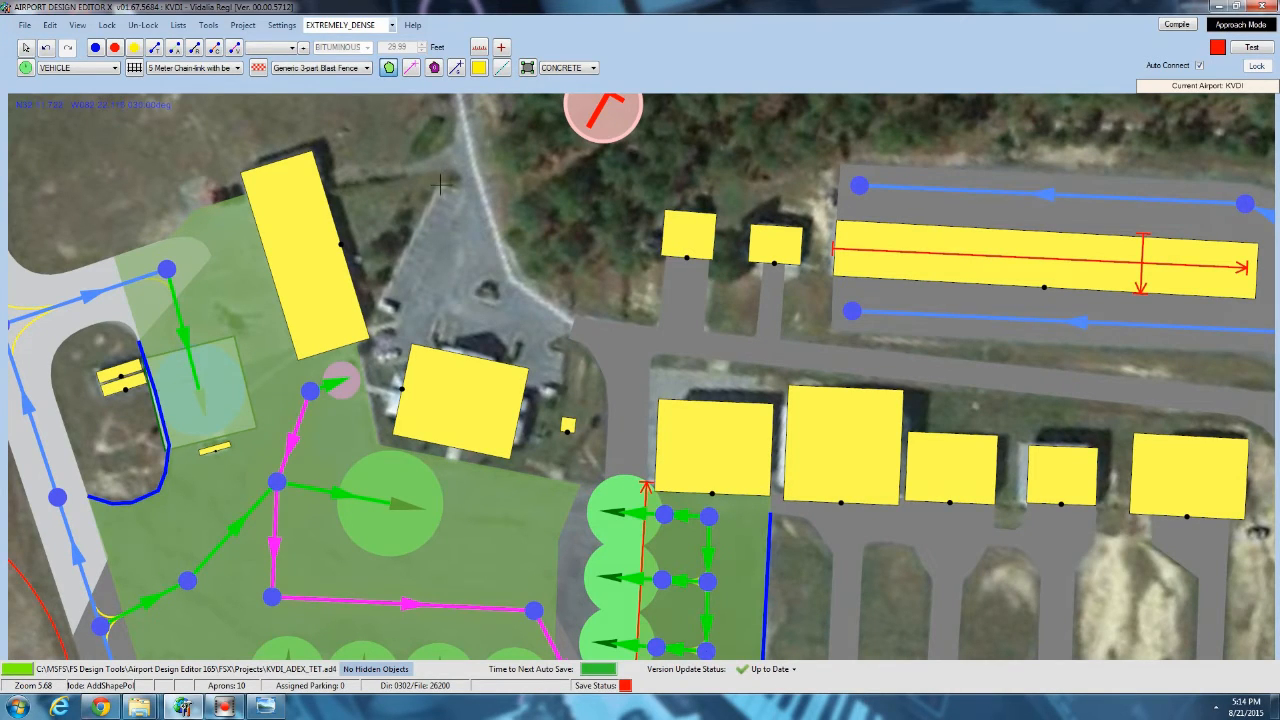
pyautogui.click(536, 279)
pyautogui.click(589, 316)
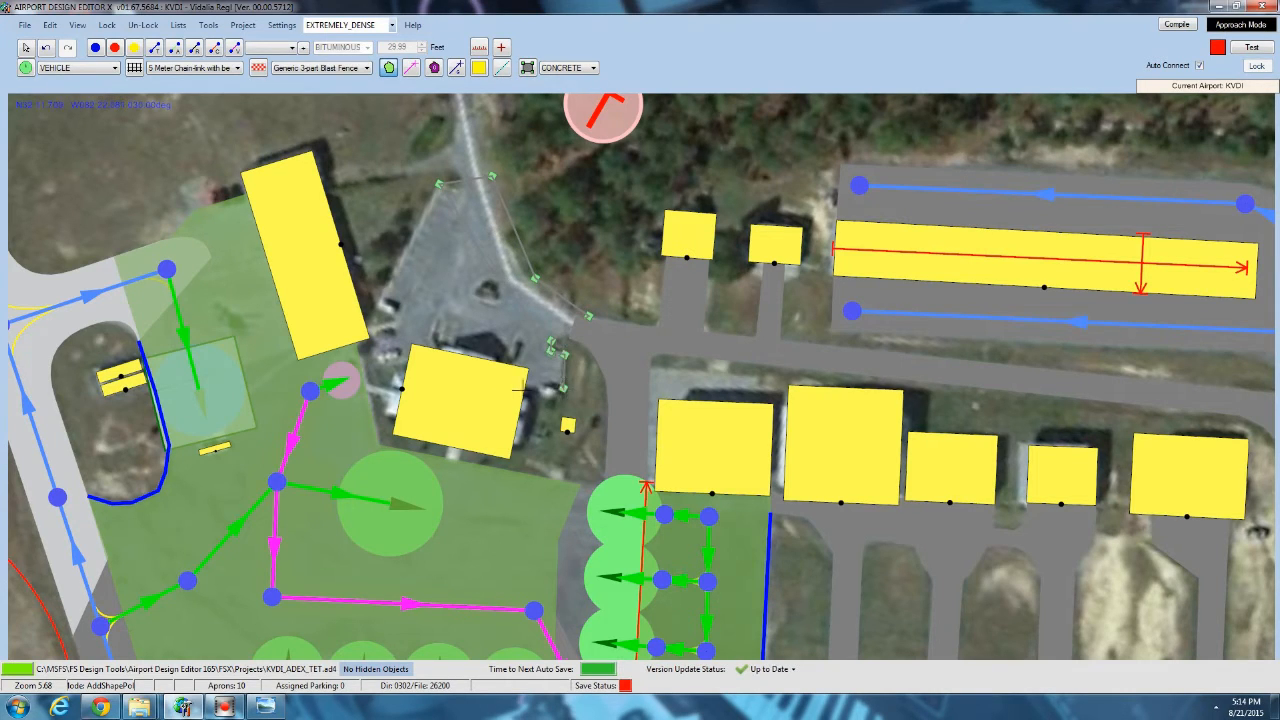
pyautogui.click(471, 390)
pyautogui.doubleClick(372, 324)
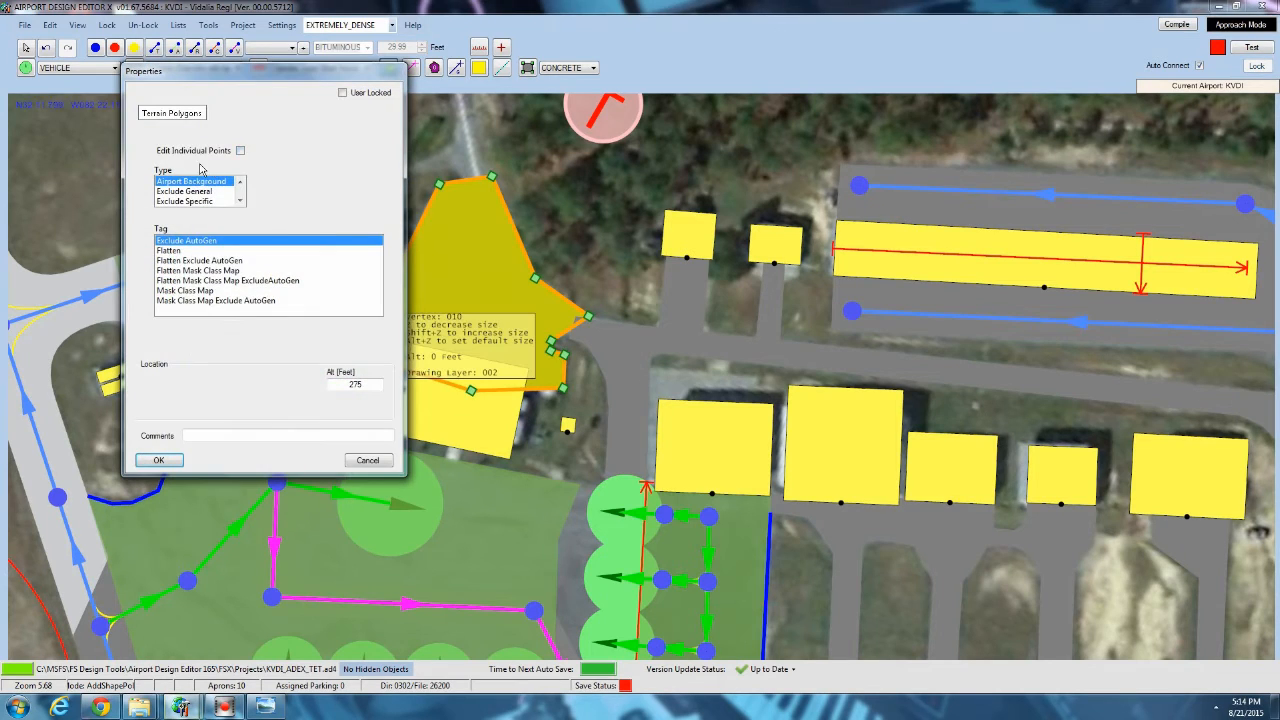
# Set the car park polygon's type to Land Class and its tag to Cement.
pyautogui.click(185, 192)
pyautogui.scroll(-1, 181, 193)
pyautogui.click(180, 191)
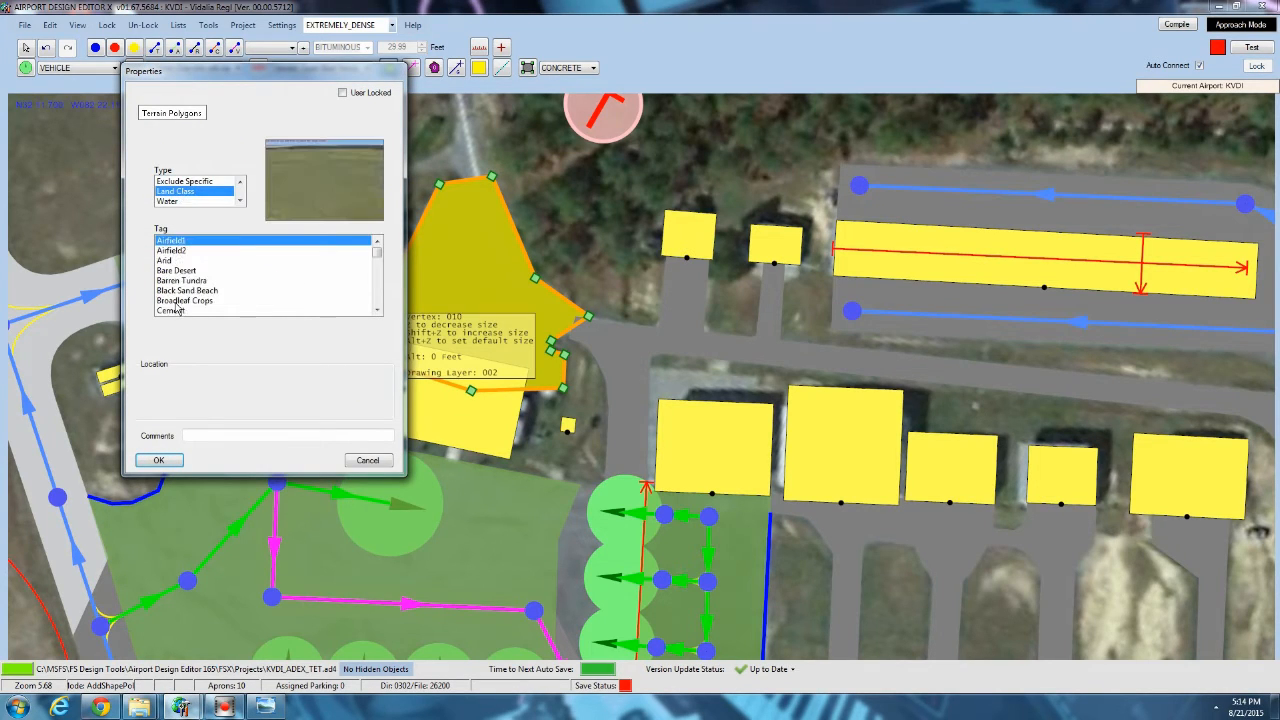
pyautogui.click(179, 311)
pyautogui.click(158, 460)
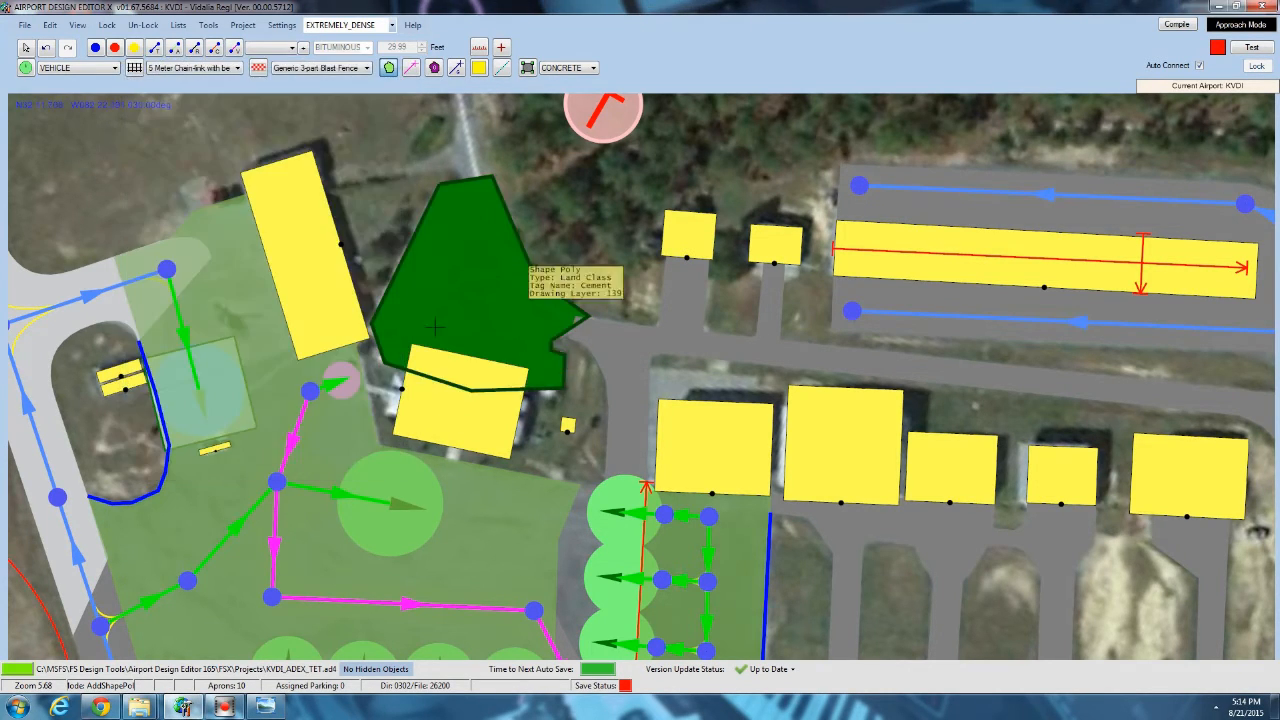
pyautogui.click(28, 48)
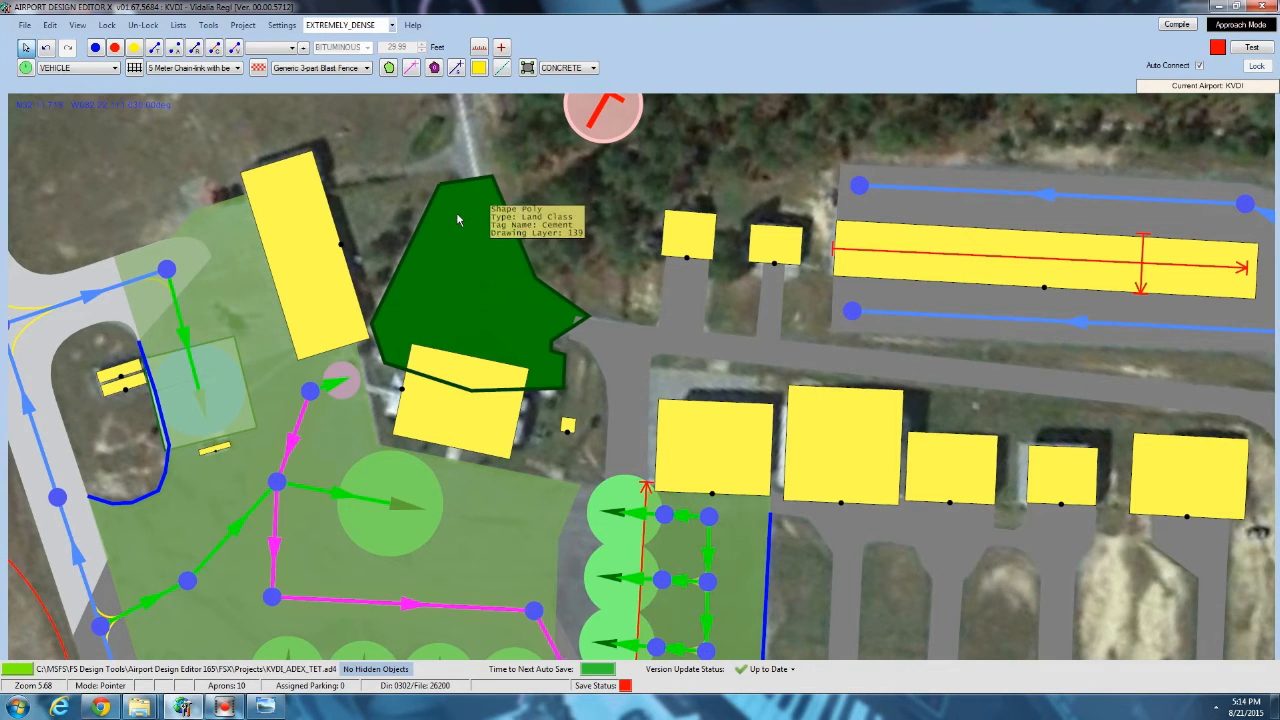
# Start adding a library object on the cement car park and choose the vehicles_land.bgl library.
pyautogui.moveTo(459, 232); pyautogui.dragTo(465, 276)
pyautogui.scroll(-3, 464, 282)
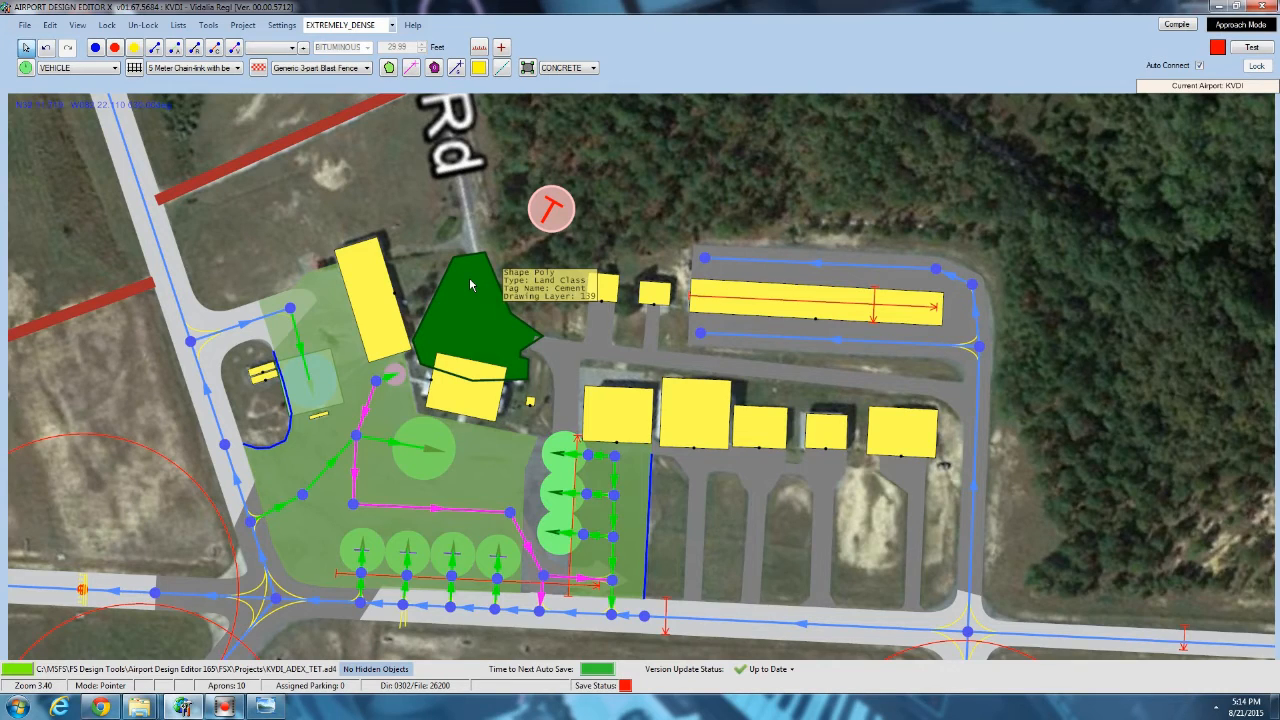
pyautogui.scroll(3, 470, 285)
pyautogui.rightClick(437, 325)
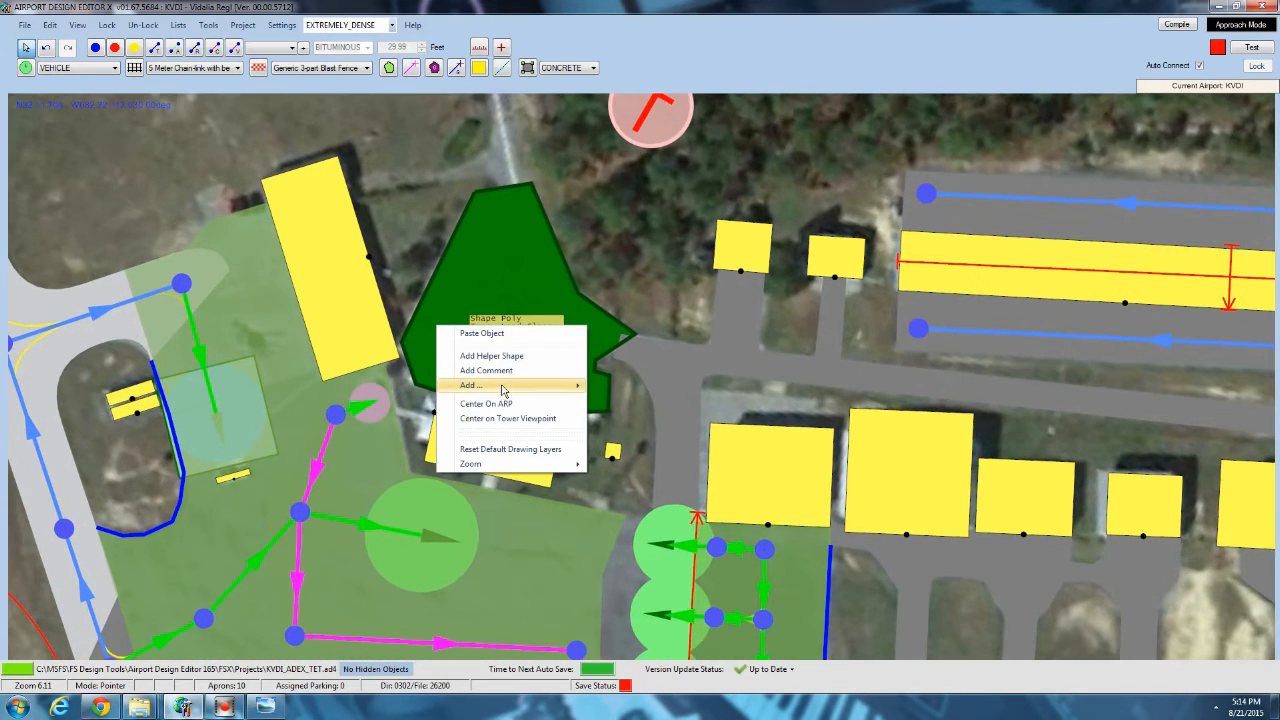
pyautogui.moveTo(505, 388)
pyautogui.click(667, 479)
pyautogui.click(329, 133)
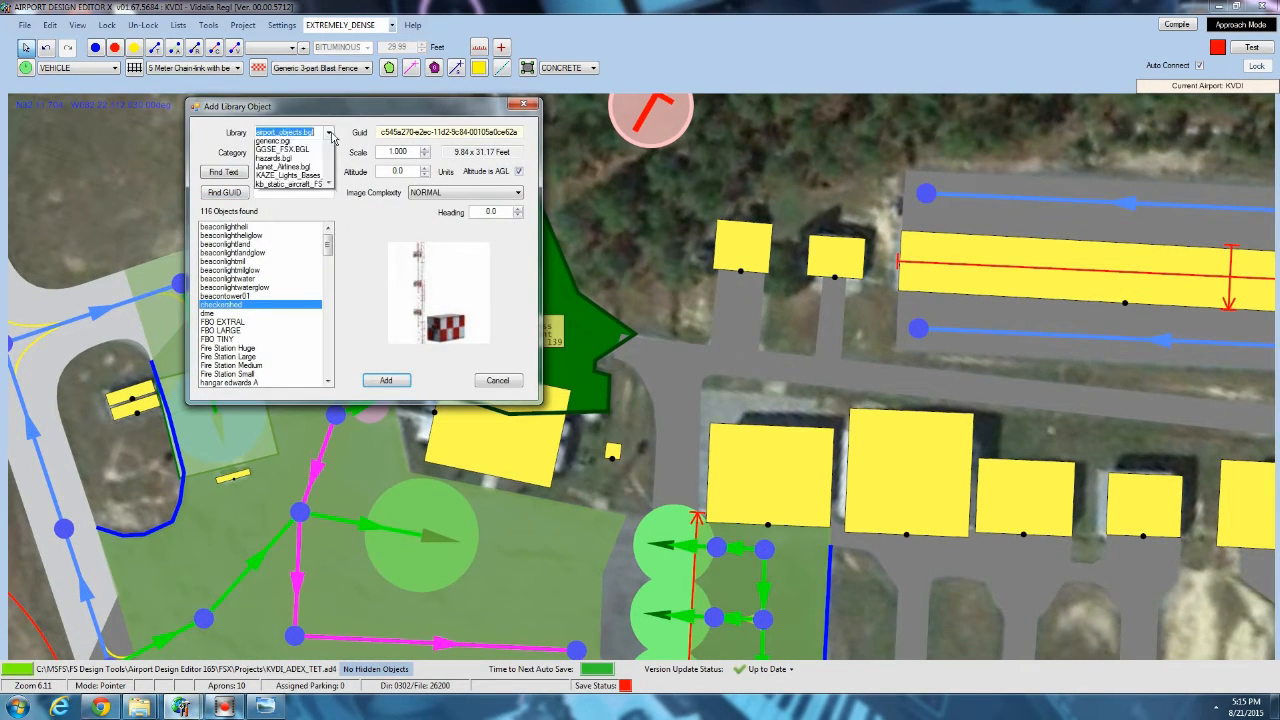
pyautogui.moveTo(330, 230); pyautogui.dragTo(334, 345)
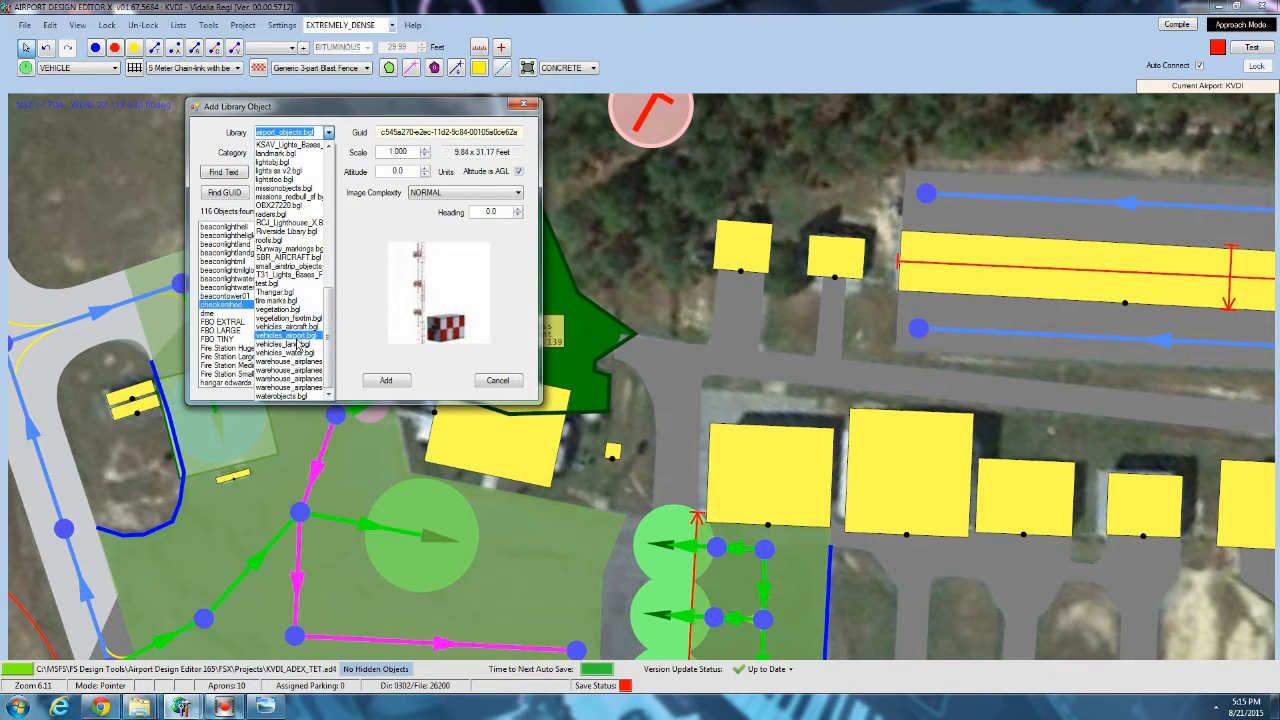
pyautogui.click(300, 345)
# Preview the compact and full-size car models in vehicles_land.bgl and switch the library to FSXP_Vehicles.bgl.
pyautogui.click(226, 339)
pyautogui.scroll(-4, 224, 334)
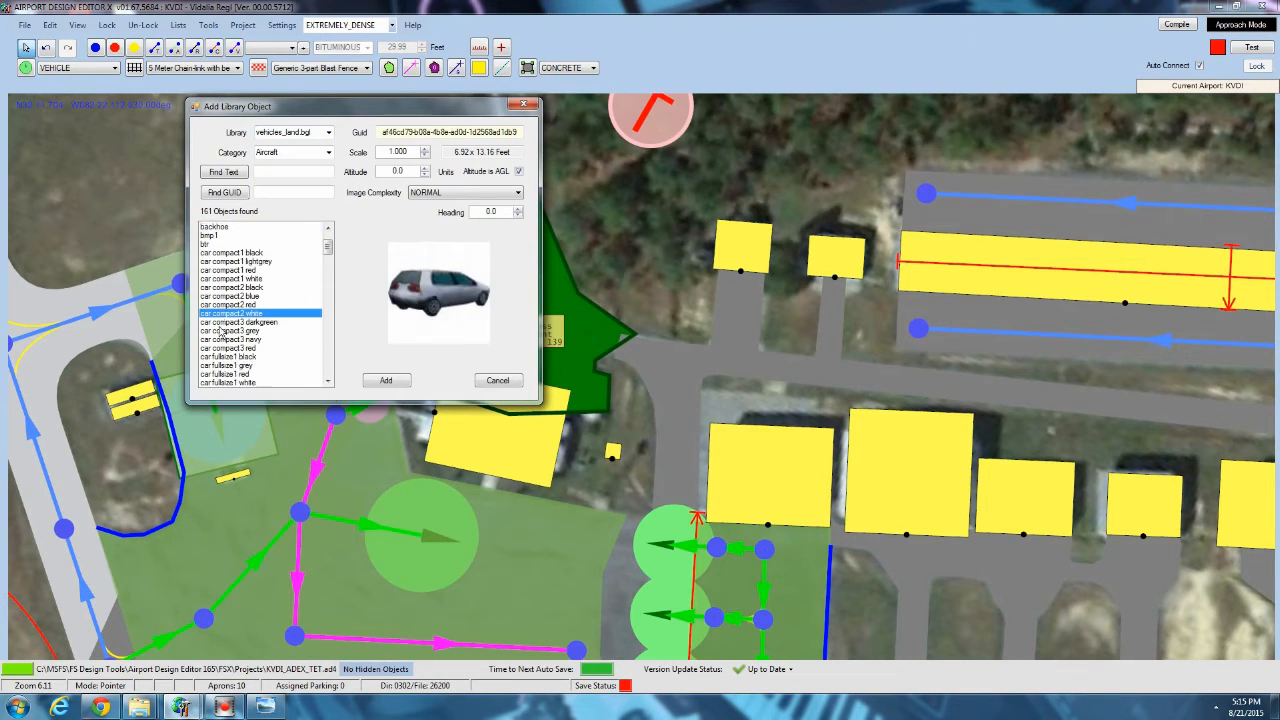
pyautogui.click(225, 332)
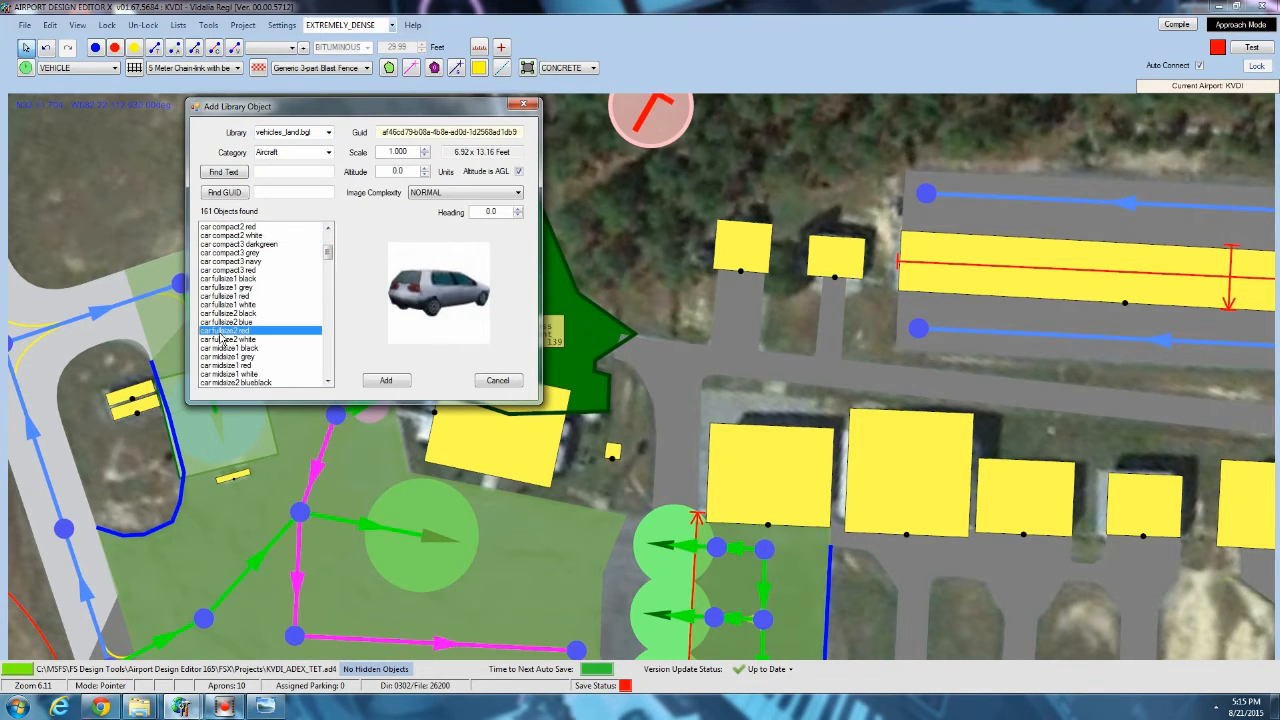
pyautogui.click(243, 288)
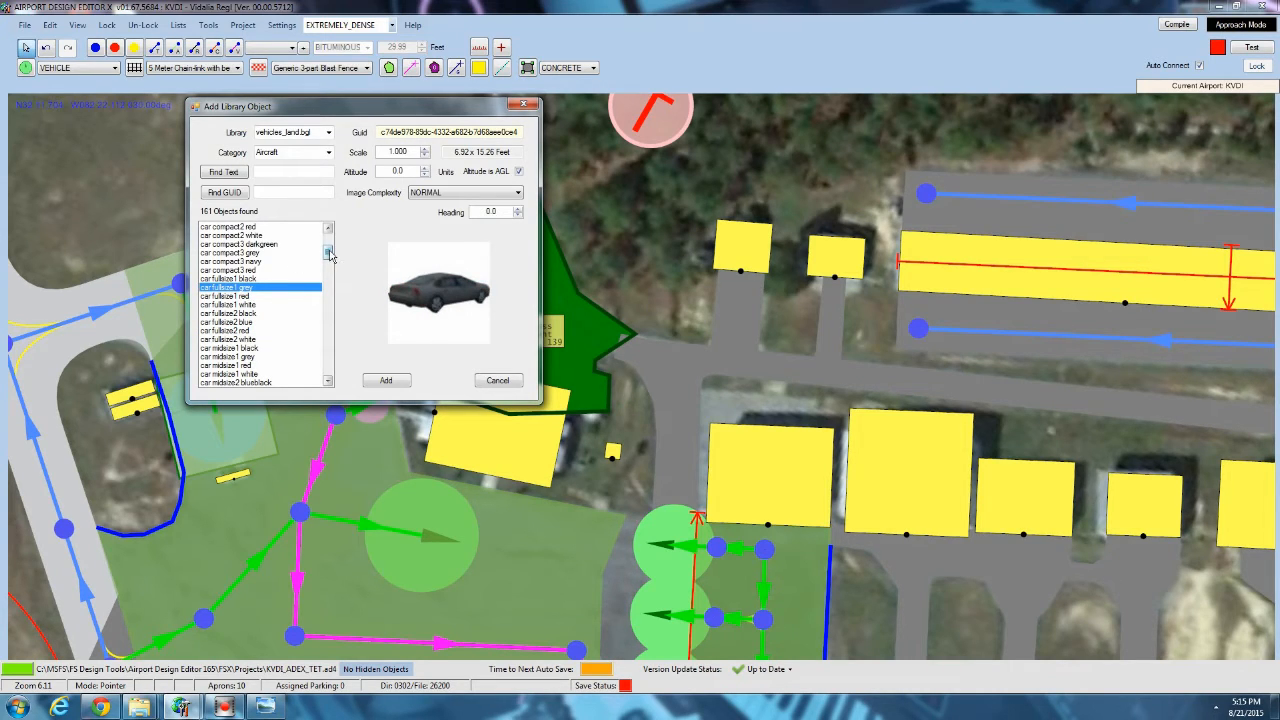
pyautogui.moveTo(333, 256)
pyautogui.mouseDown()
pyautogui.moveTo(337, 277)
pyautogui.moveTo(329, 264)
pyautogui.mouseUp()
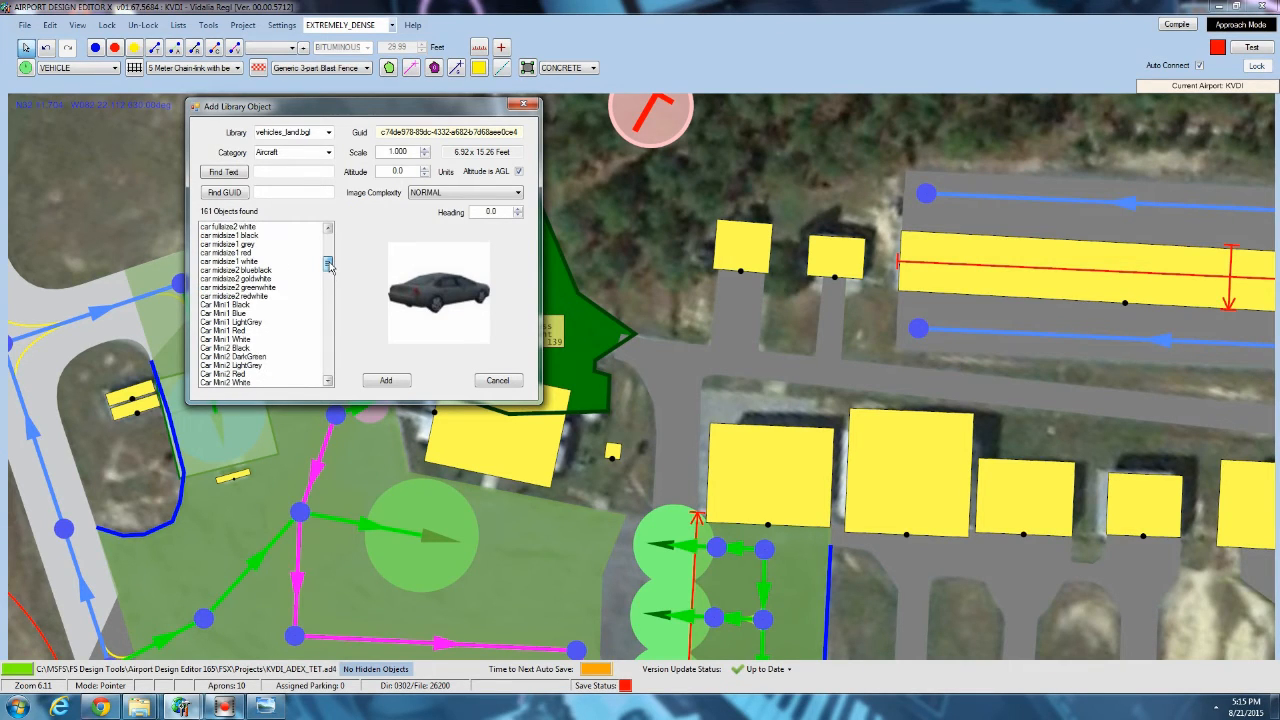
pyautogui.click(327, 133)
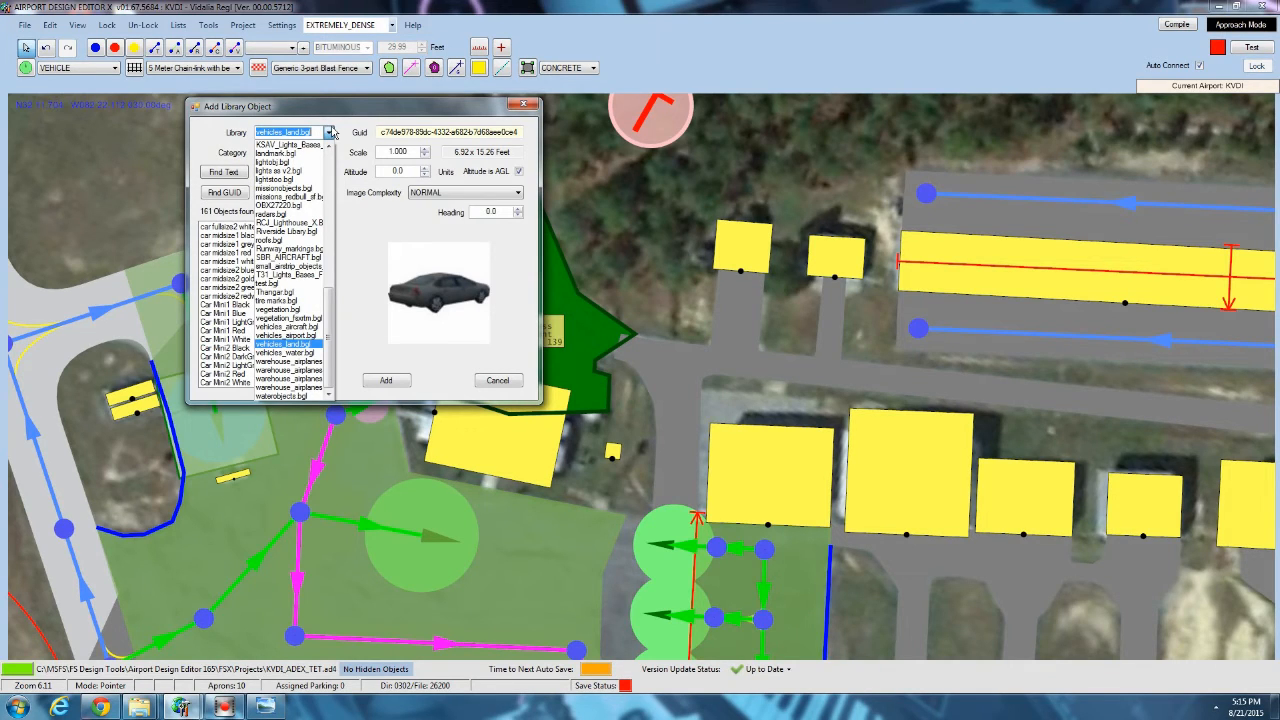
pyautogui.scroll(4, 305, 218)
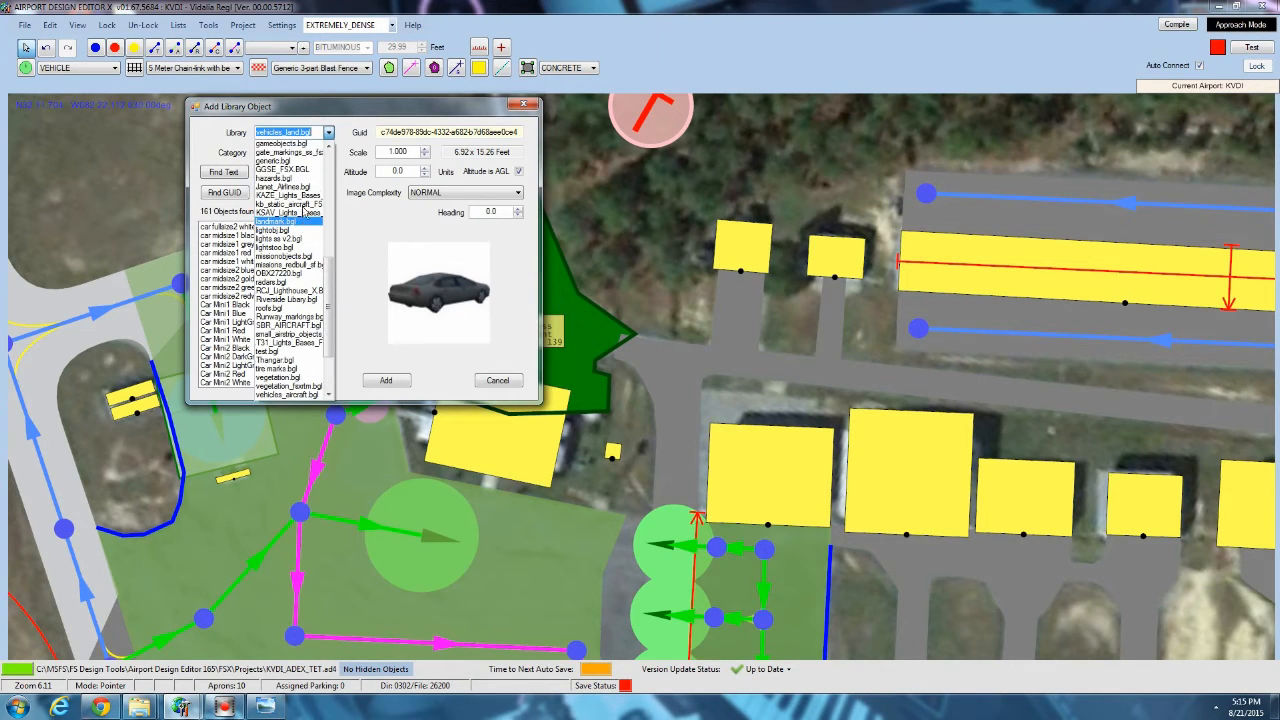
pyautogui.click(289, 162)
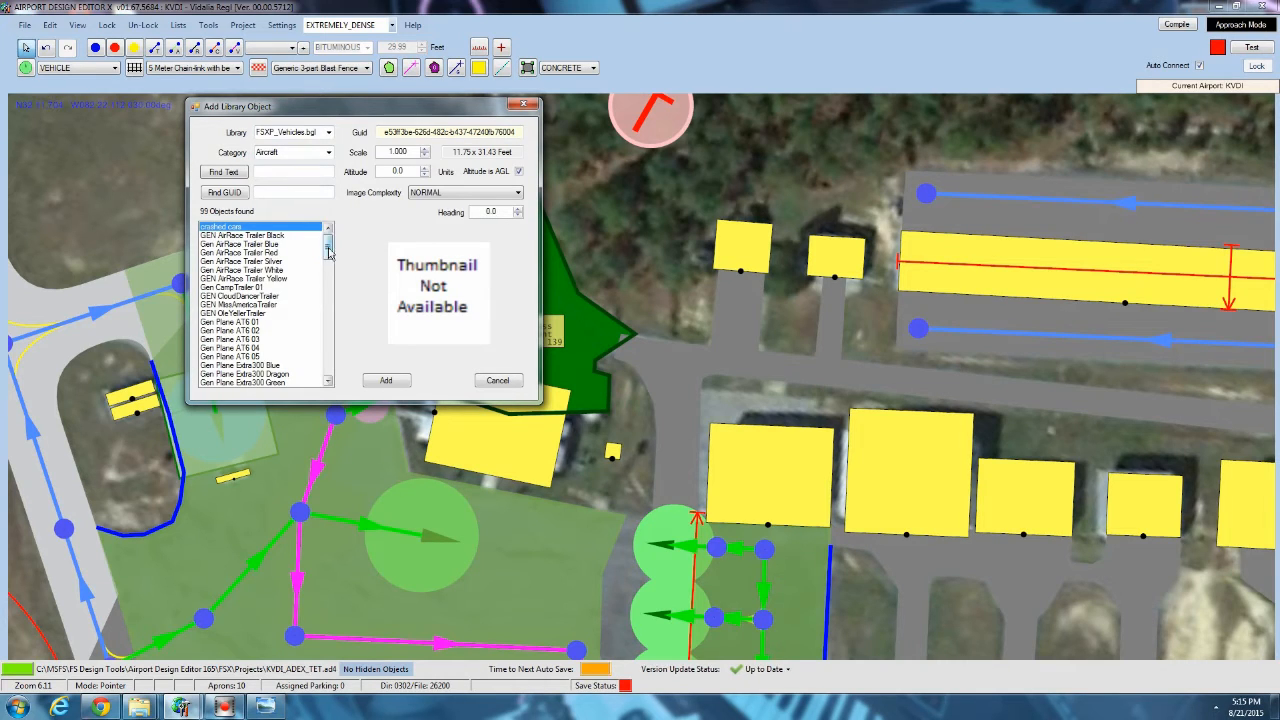
# Look through the FSXP_Vehicles.bgl objects for a group of parked vehicles suited to the car park.
pyautogui.moveTo(327, 250)
pyautogui.mouseDown()
pyautogui.moveTo(336, 277)
pyautogui.moveTo(336, 265)
pyautogui.mouseUp()
pyautogui.click(244, 270)
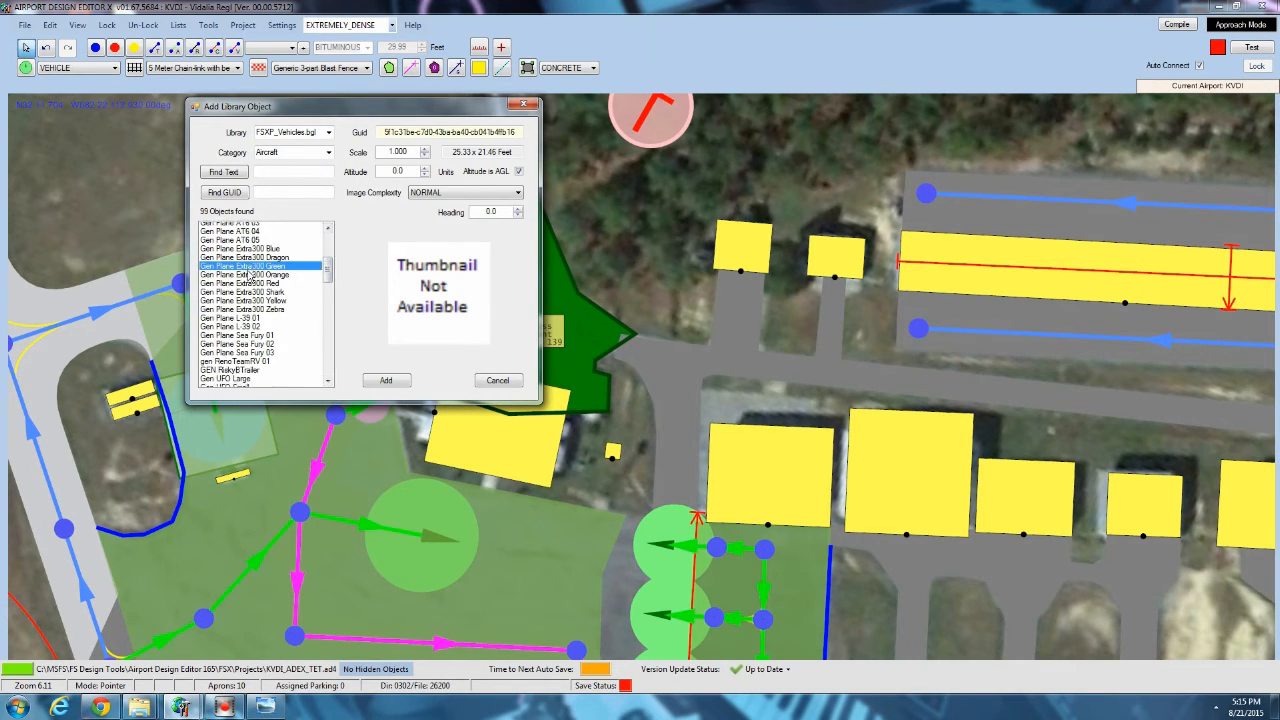
pyautogui.scroll(-3, 244, 270)
pyautogui.click(244, 270)
pyautogui.scroll(-4, 254, 343)
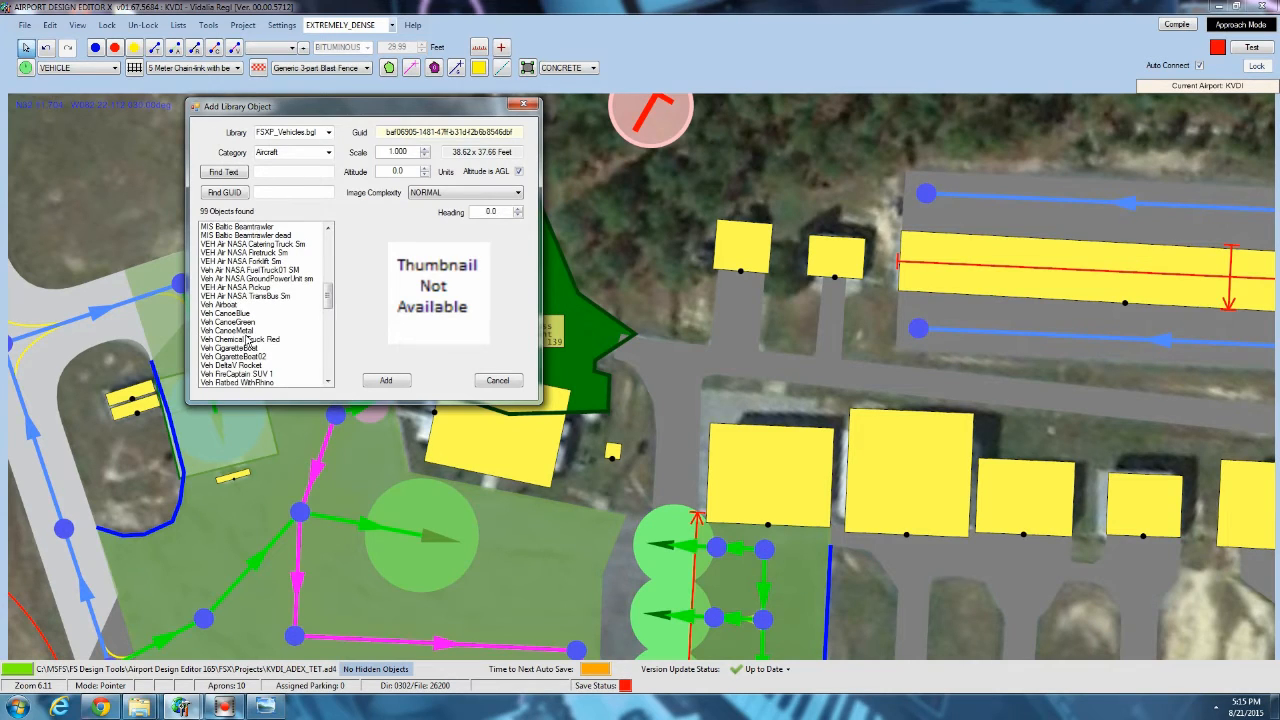
pyautogui.click(247, 340)
pyautogui.scroll(-4, 250, 343)
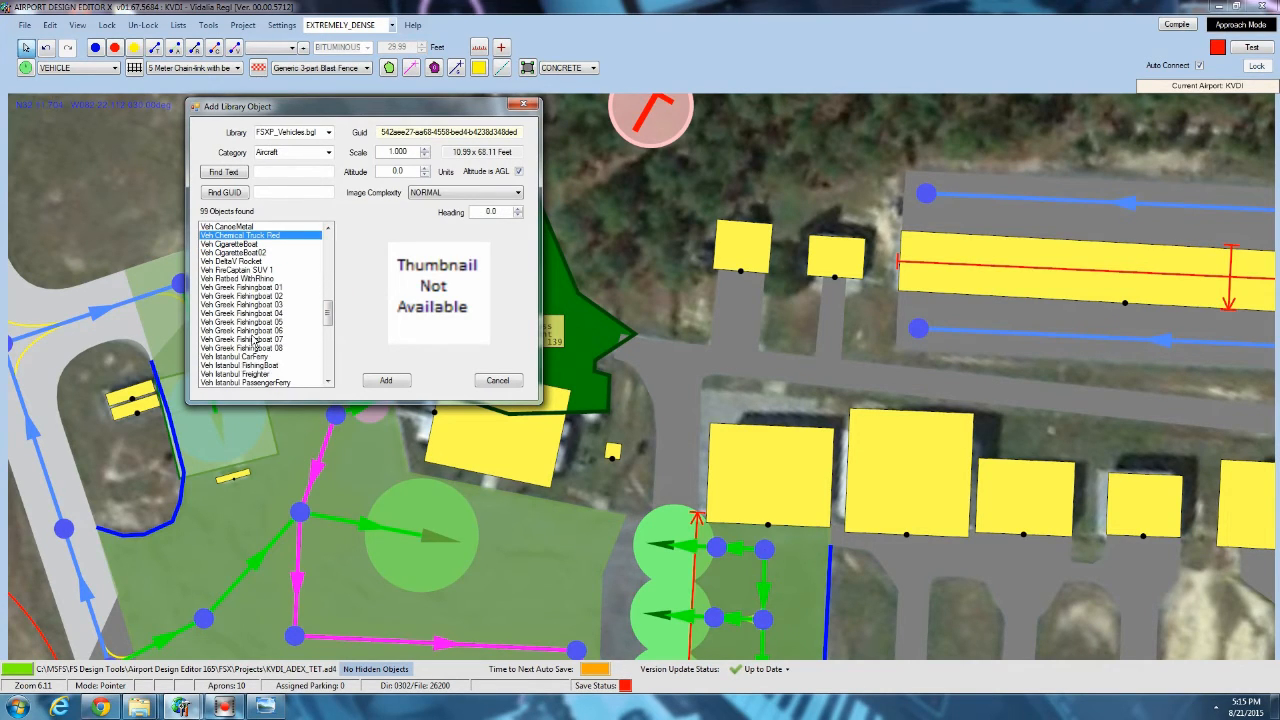
pyautogui.click(254, 340)
pyautogui.scroll(3, 253, 320)
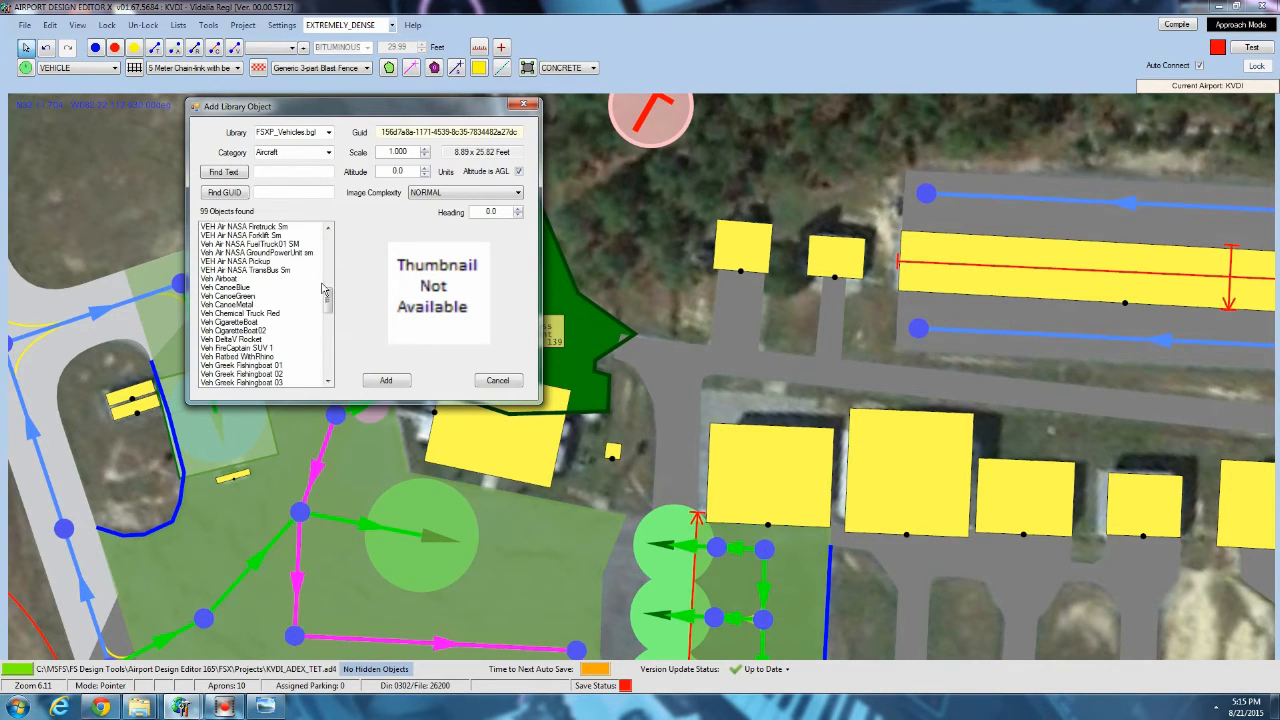
pyautogui.moveTo(328, 308); pyautogui.dragTo(334, 362)
pyautogui.click(250, 357)
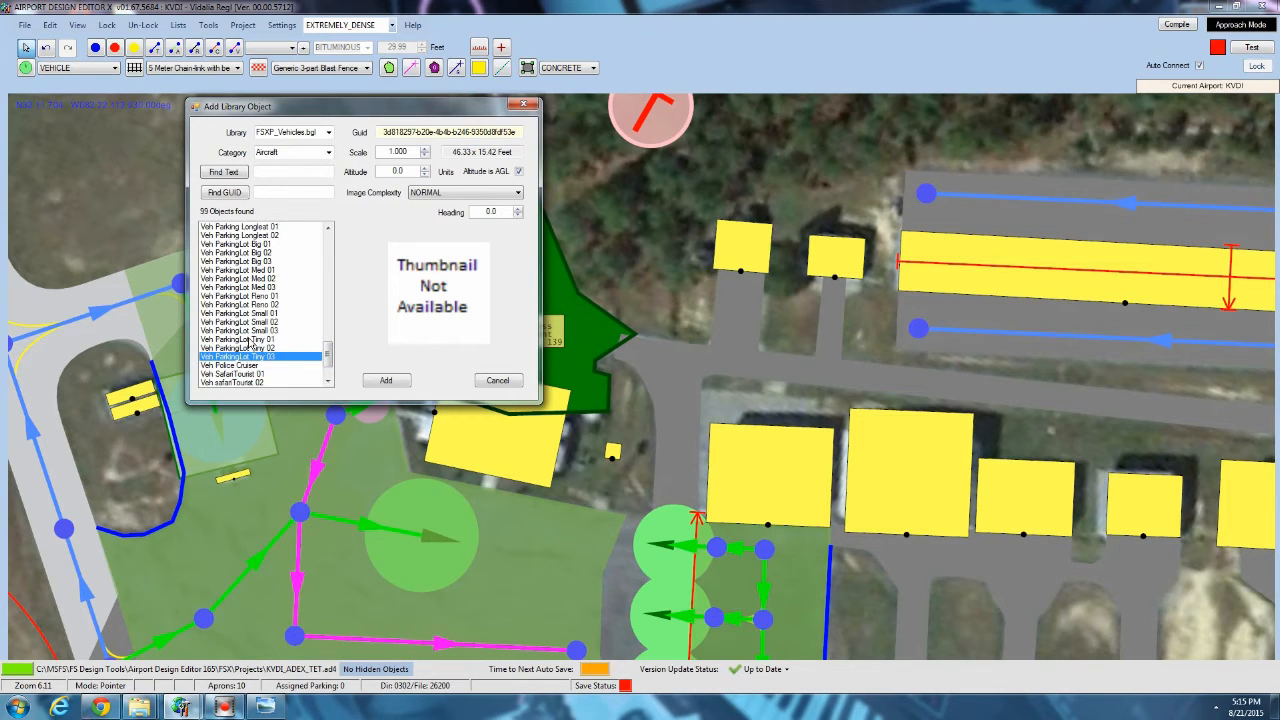
# Try adding the Veh ParkingLot Big 02 object to the cement car park and delete it.
pyautogui.click(246, 254)
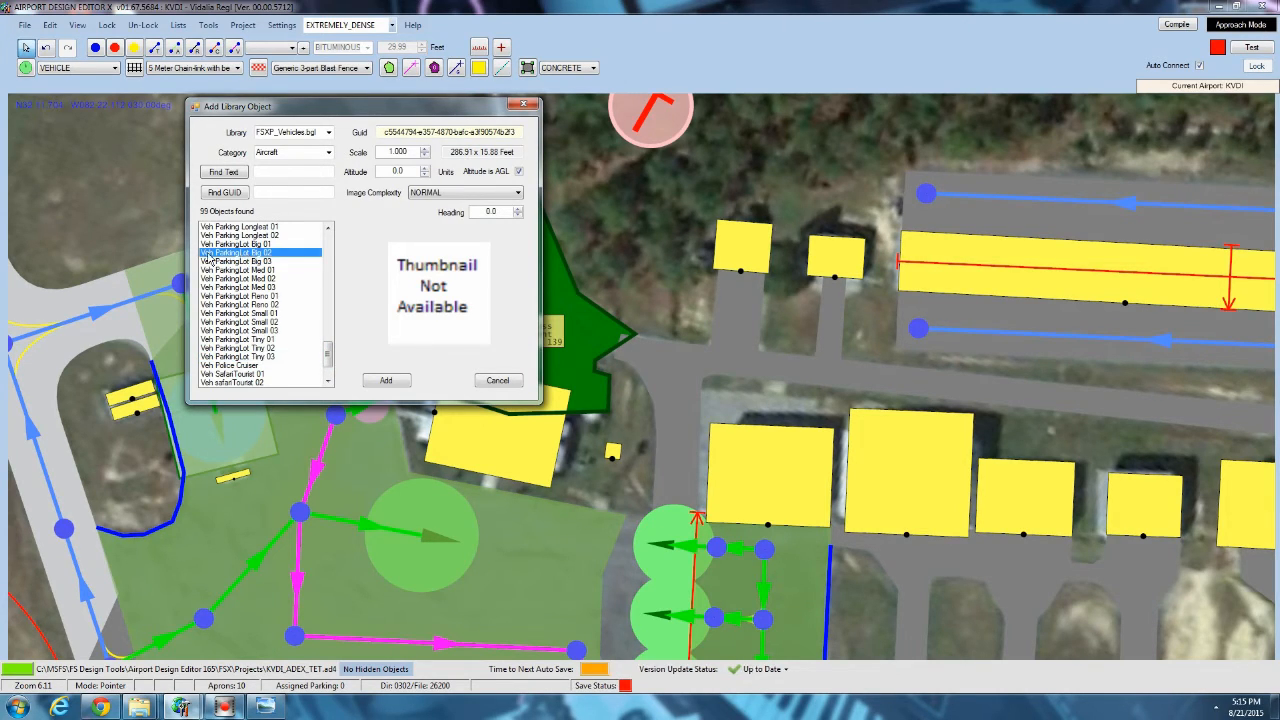
pyautogui.click(388, 383)
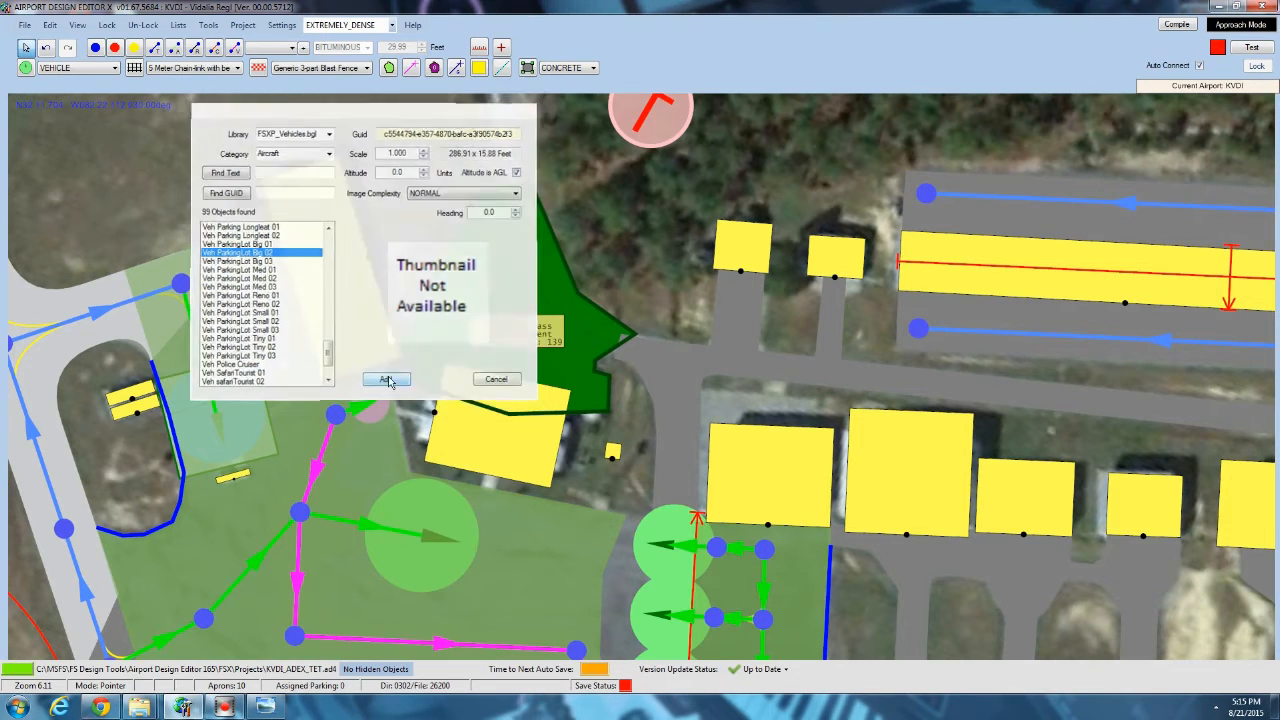
pyautogui.moveTo(479, 176); pyautogui.dragTo(486, 172)
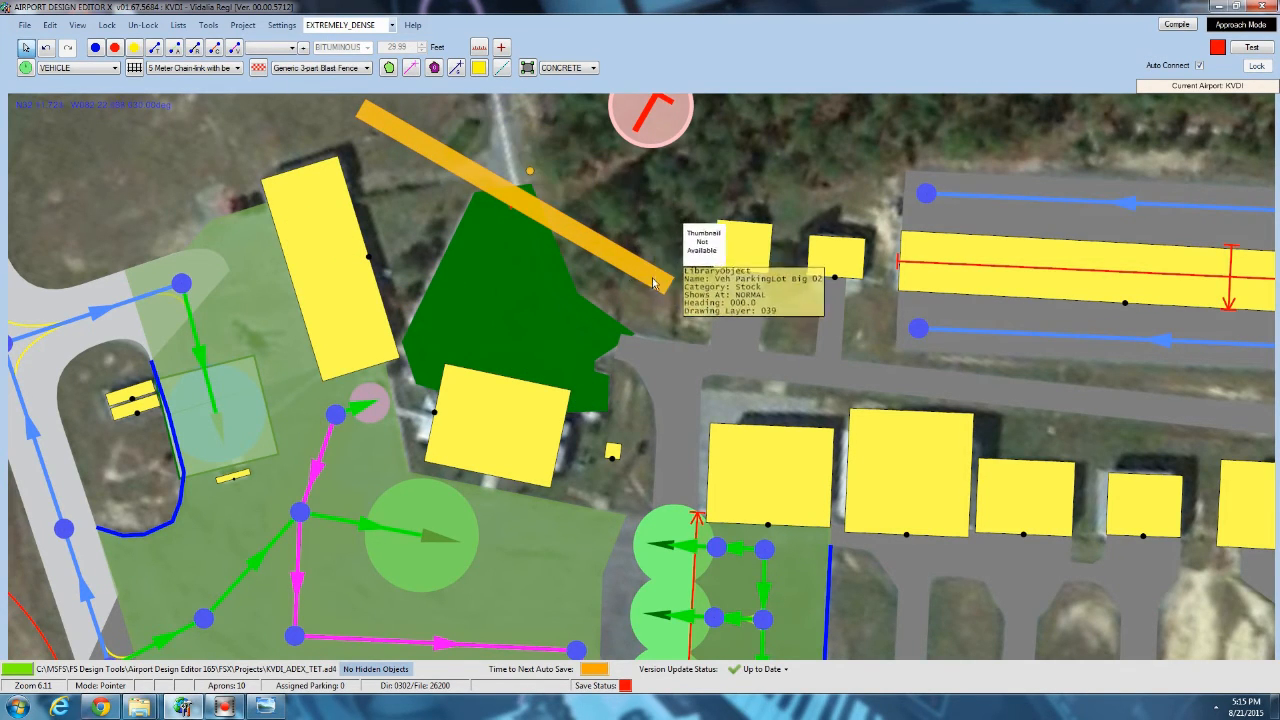
pyautogui.press('Delete')
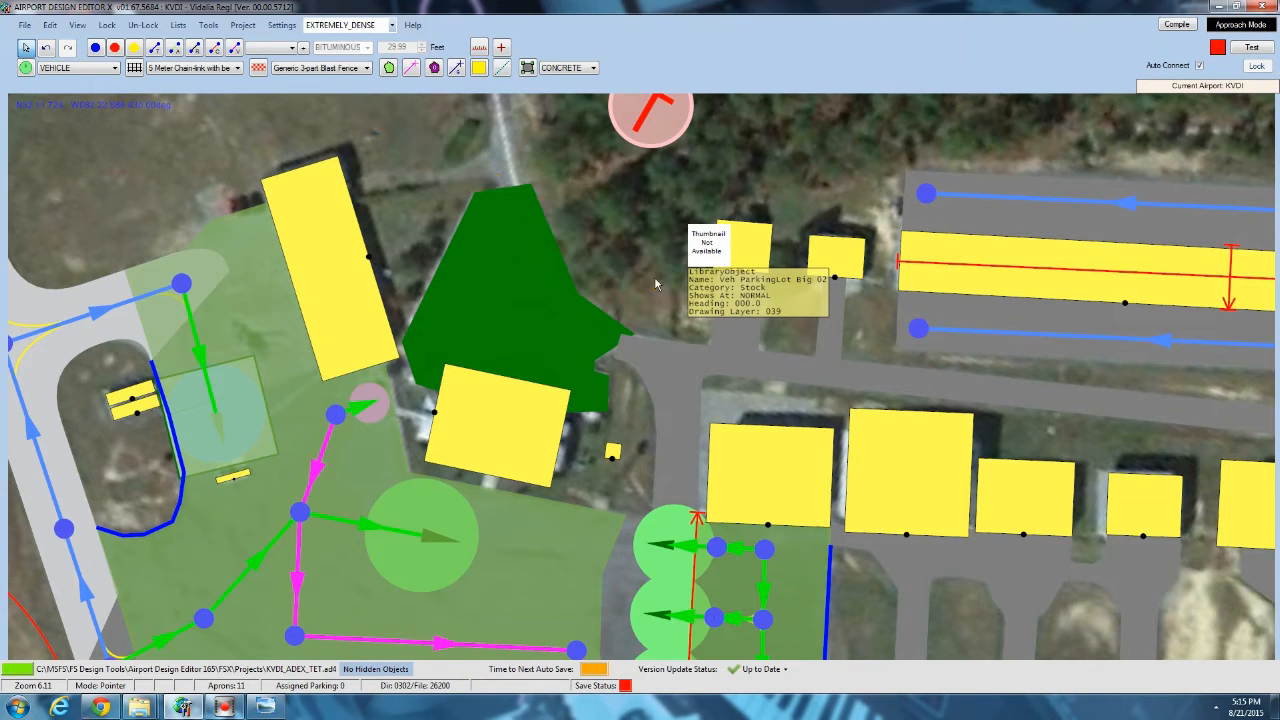
# Add the Veh ParkingLot Small 02 library object from FSXP_Vehicles.bgl to the cement car park.
pyautogui.rightClick(443, 293)
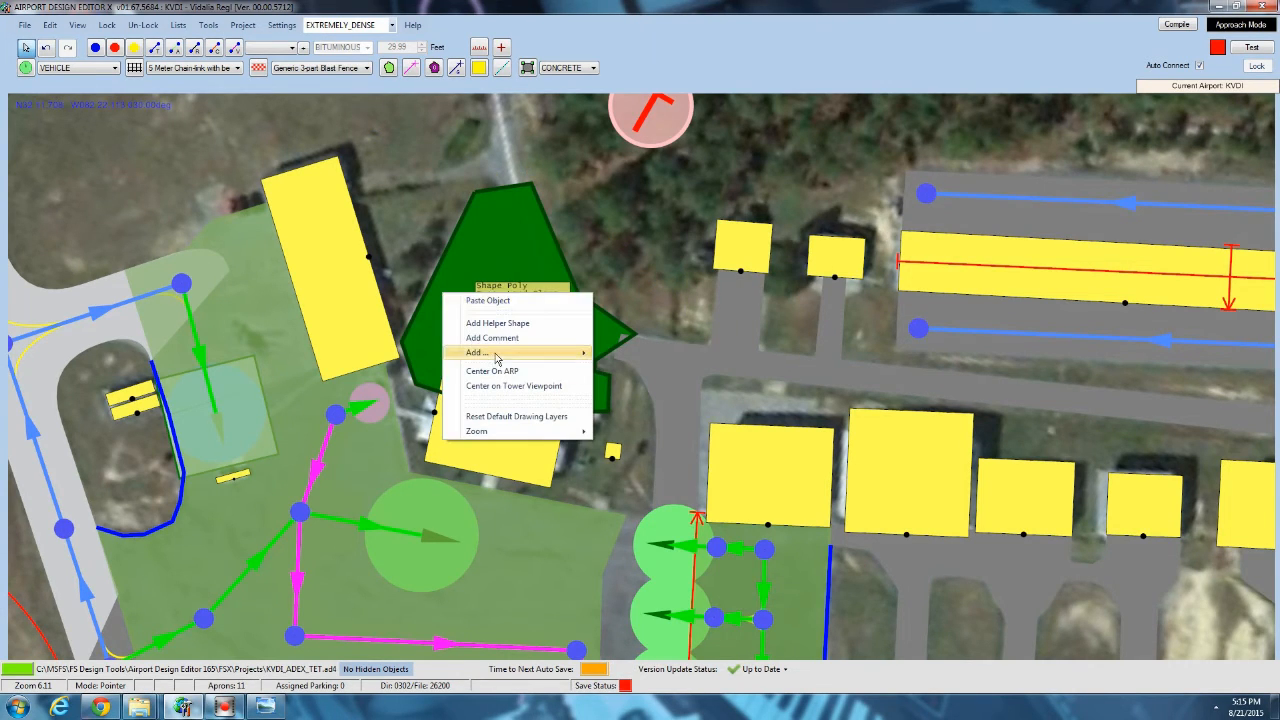
pyautogui.moveTo(497, 371)
pyautogui.click(641, 441)
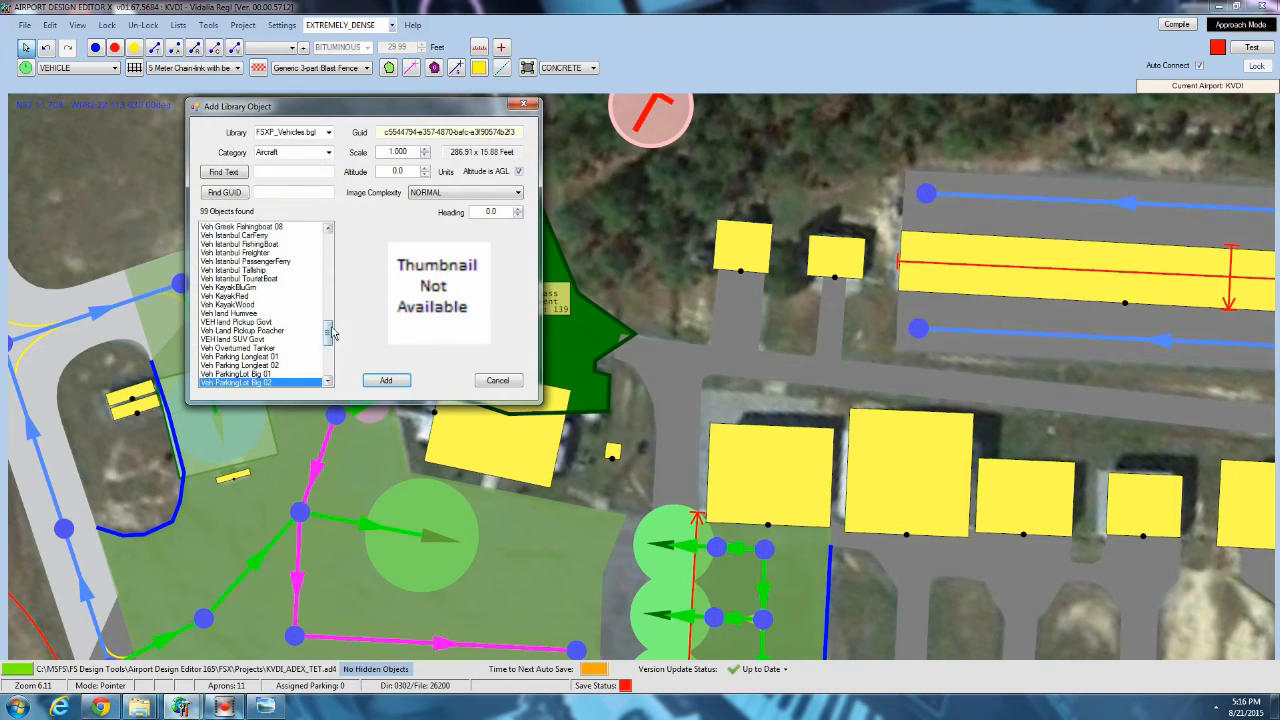
pyautogui.moveTo(329, 334); pyautogui.dragTo(329, 346)
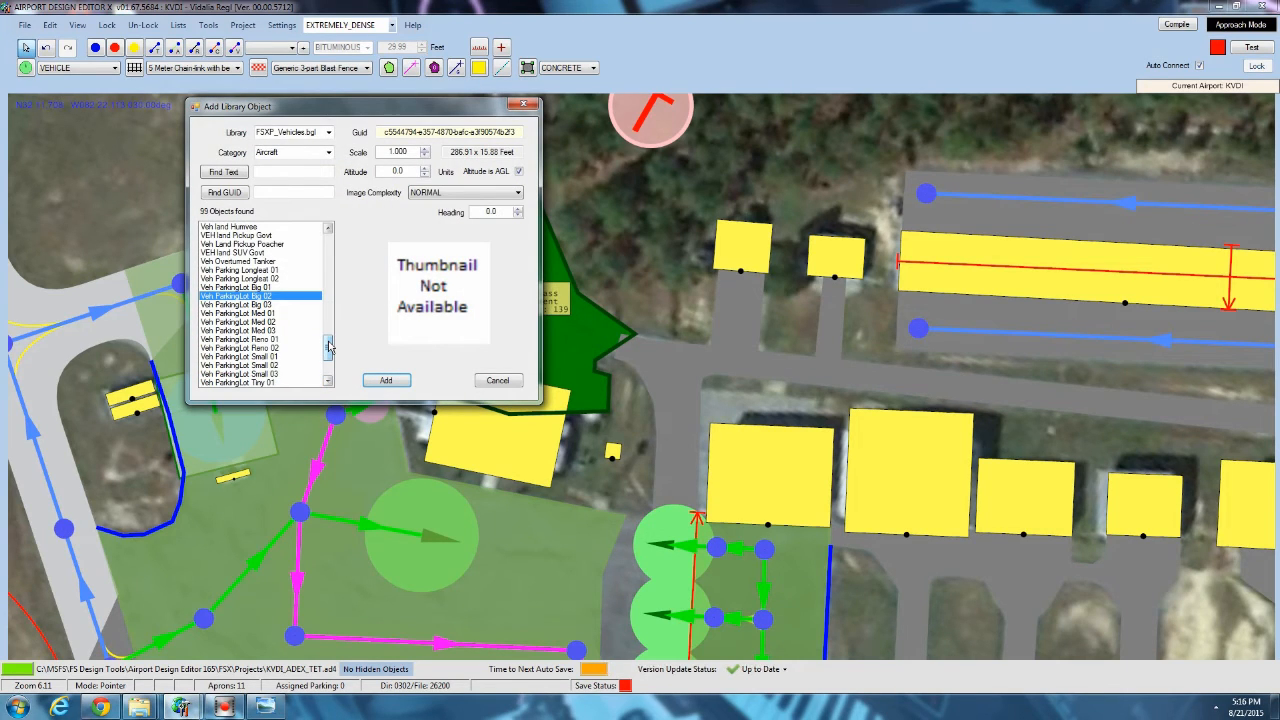
pyautogui.click(253, 340)
pyautogui.scroll(-2, 252, 345)
pyautogui.click(252, 313)
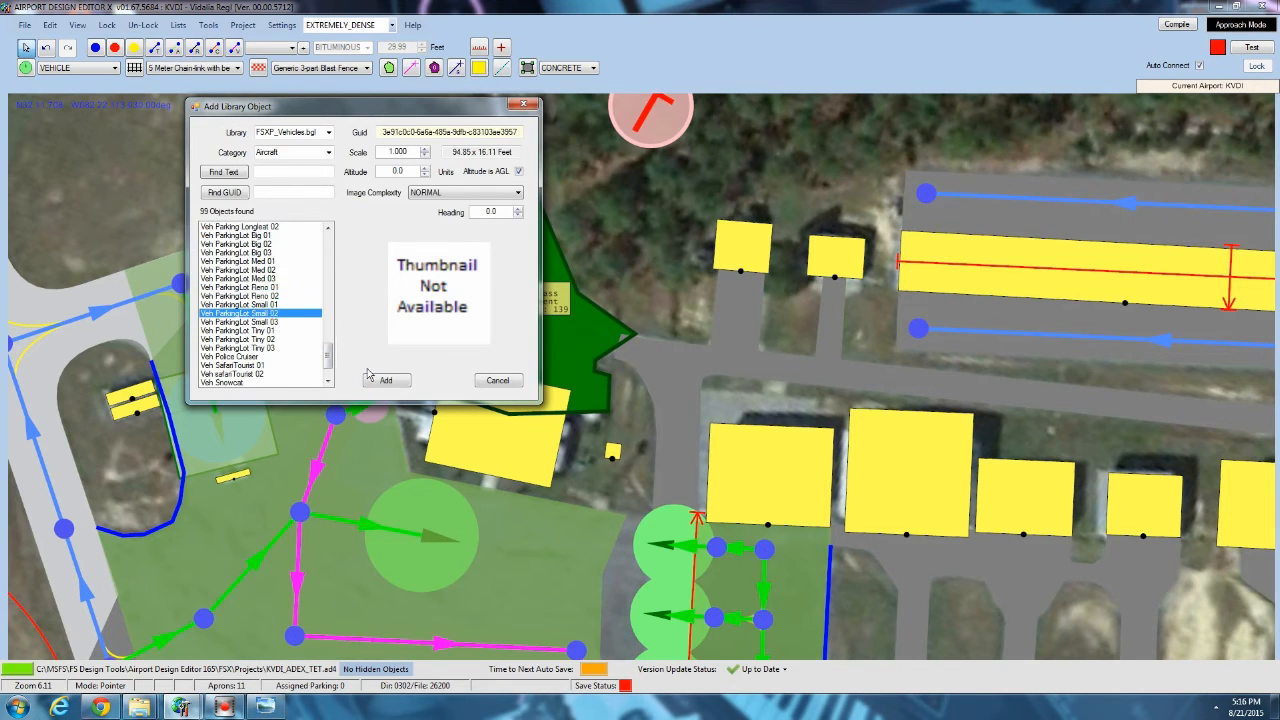
pyautogui.click(384, 380)
# Rotate and move the Veh ParkingLot Small 02 object so it runs along the car park's edge facing the hangar.
pyautogui.scroll(3, 463, 253)
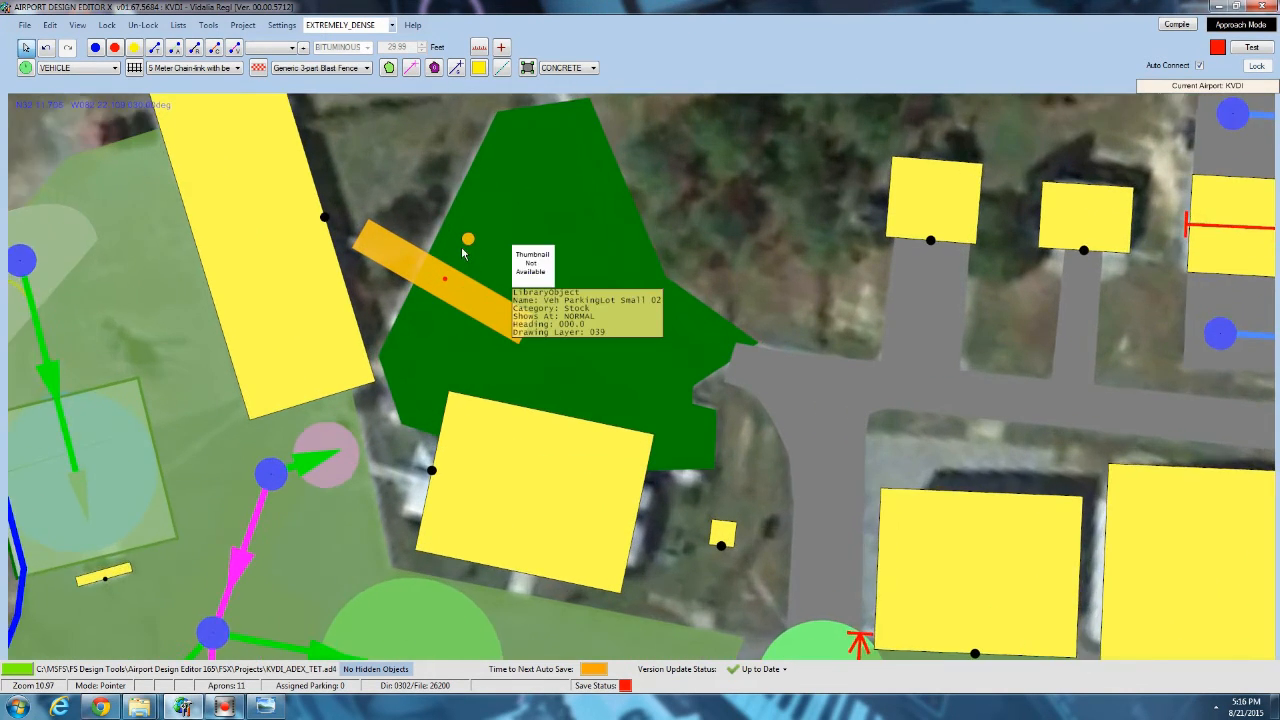
pyautogui.scroll(1, 463, 253)
pyautogui.moveTo(466, 226); pyautogui.dragTo(230, 182)
pyautogui.click(229, 183)
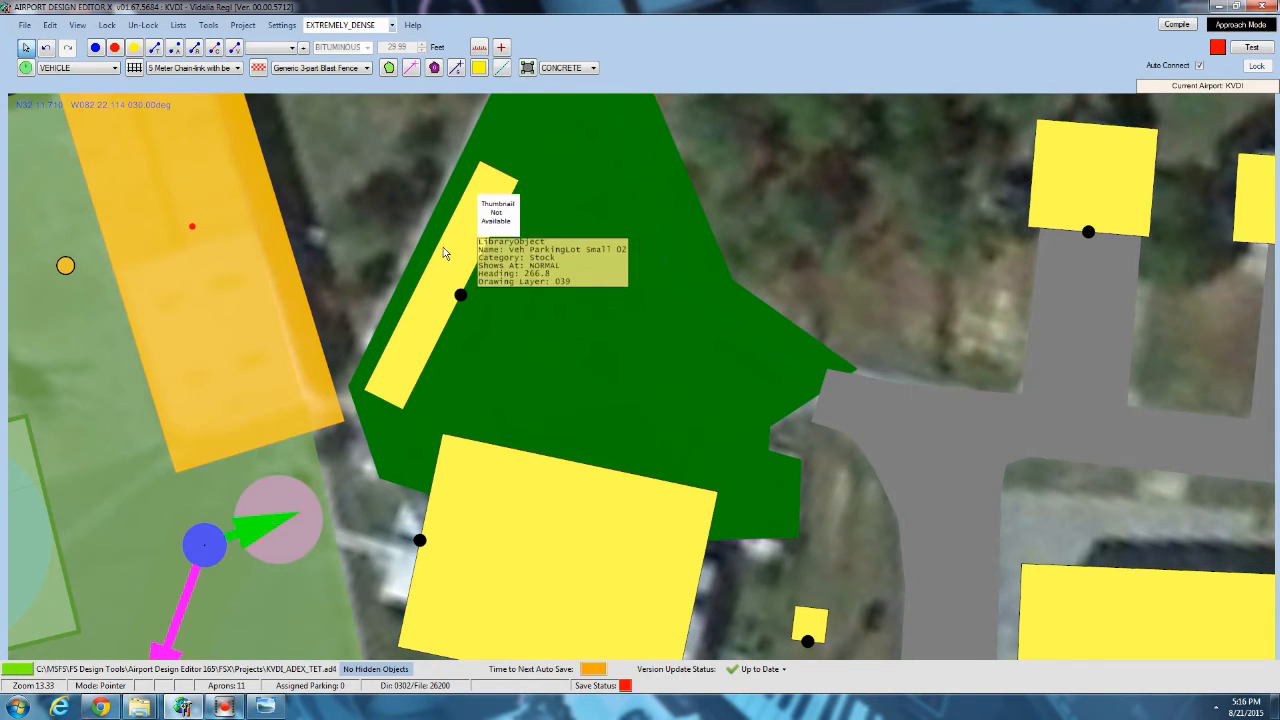
pyautogui.moveTo(443, 248); pyautogui.dragTo(437, 234)
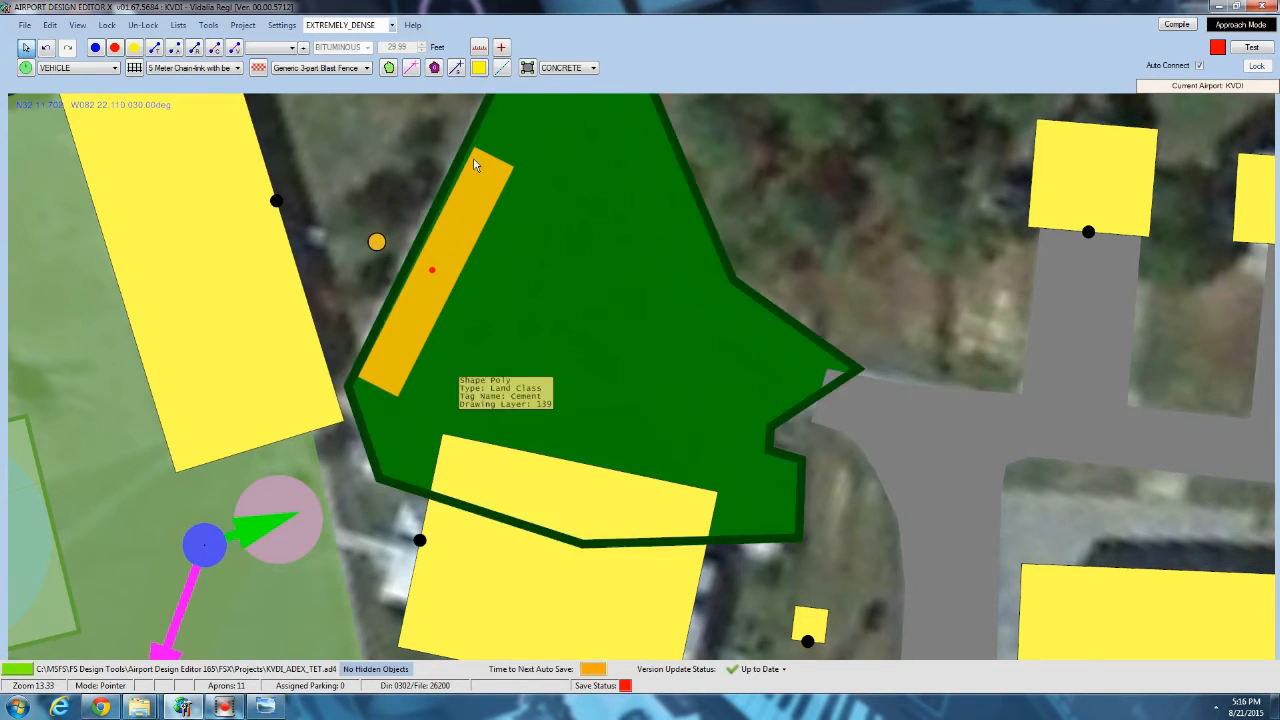
pyautogui.moveTo(375, 240); pyautogui.dragTo(360, 237)
# Check which fuel types are available in the airport properties' services.
pyautogui.moveTo(357, 518); pyautogui.dragTo(360, 390)
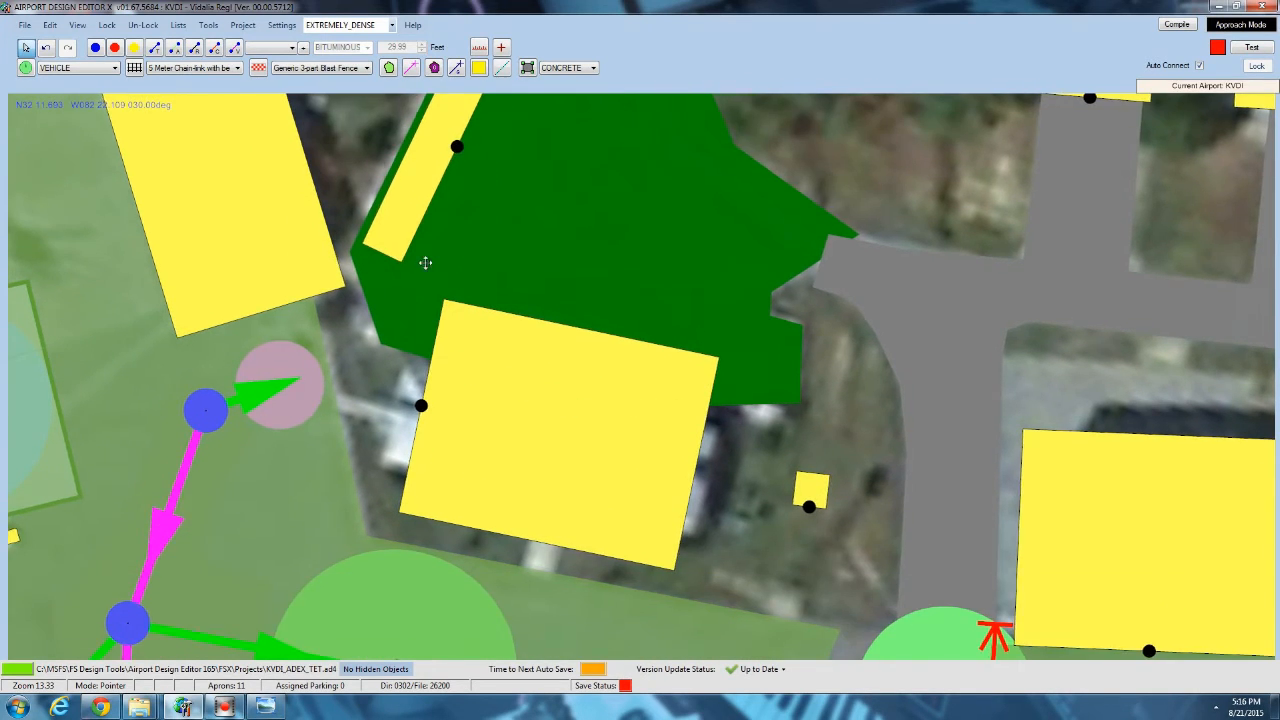
pyautogui.moveTo(425, 262); pyautogui.dragTo(435, 234)
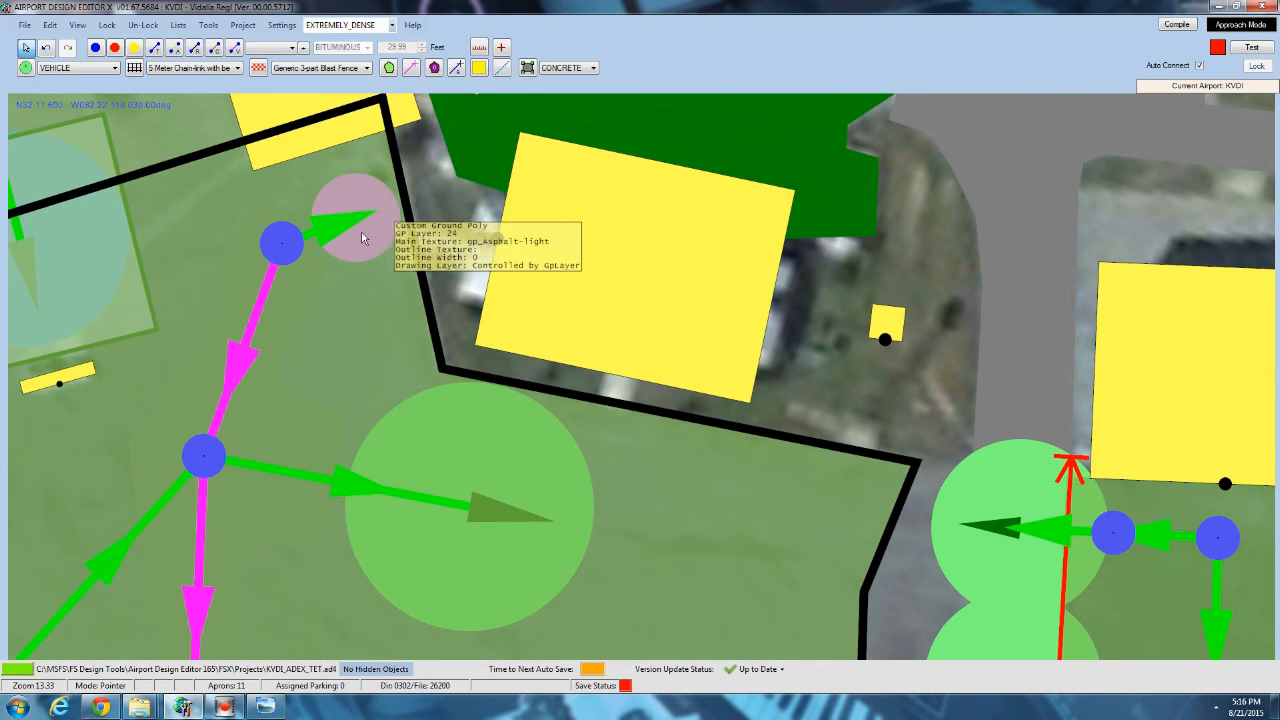
pyautogui.click(24, 24)
pyautogui.click(70, 185)
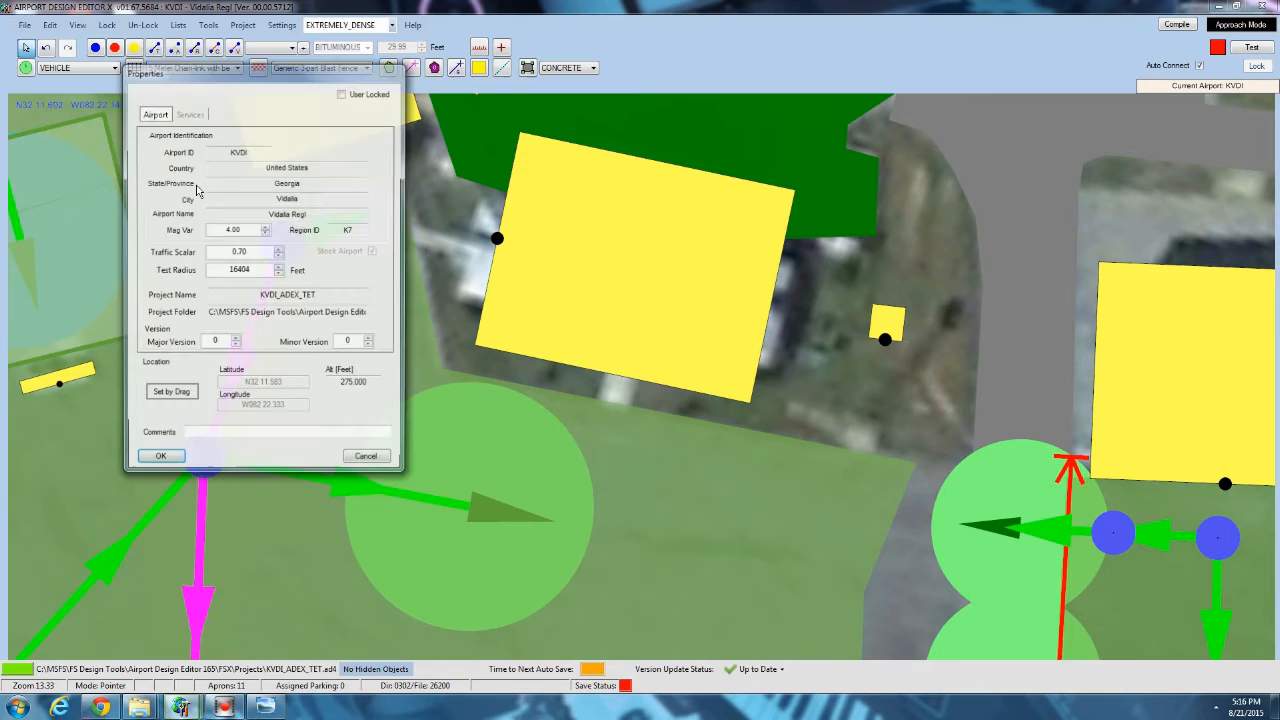
pyautogui.click(192, 116)
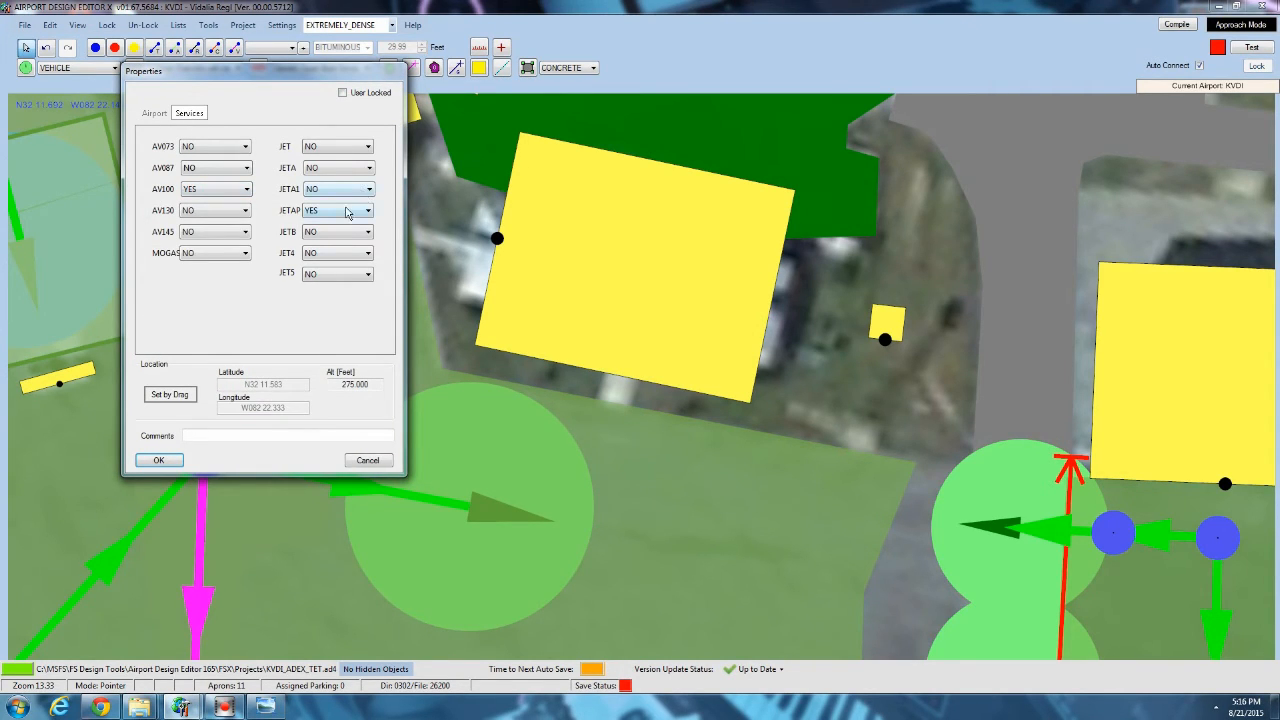
pyautogui.click(158, 460)
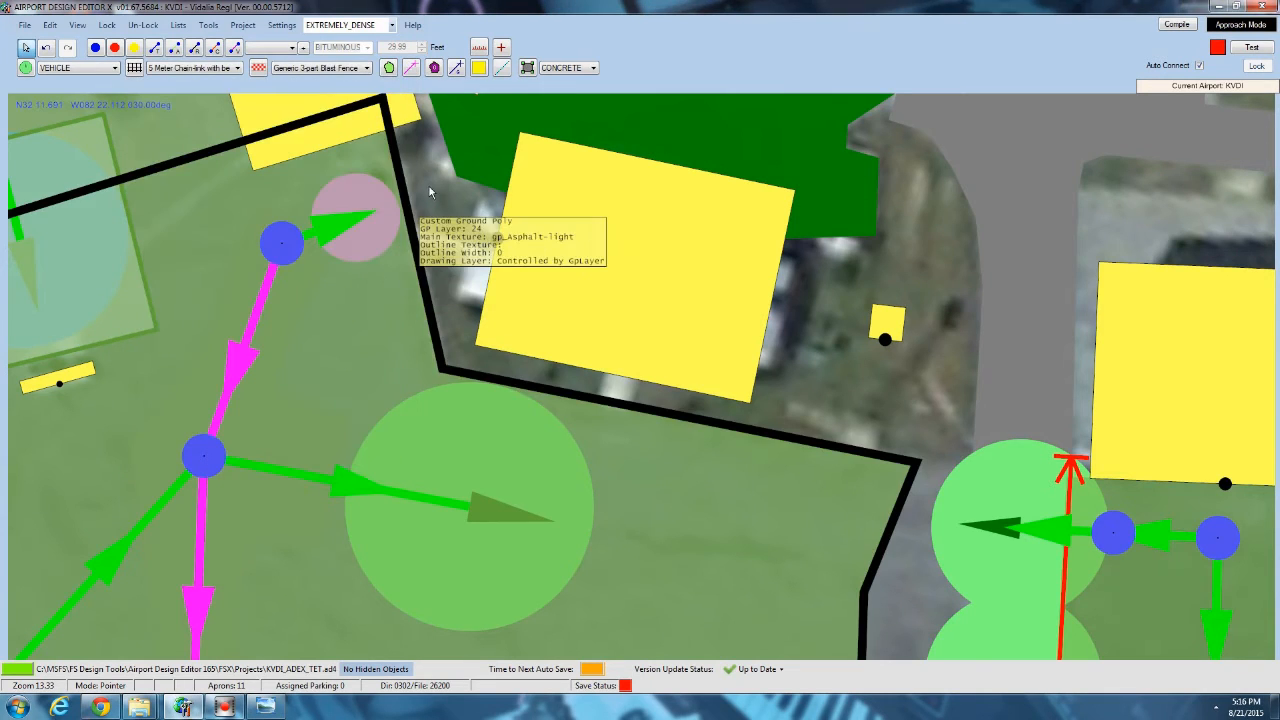
# Start adding a library object at the pink parking spot near the hangar and choose the vehicles_airport.bgl library.
pyautogui.rightClick(341, 185)
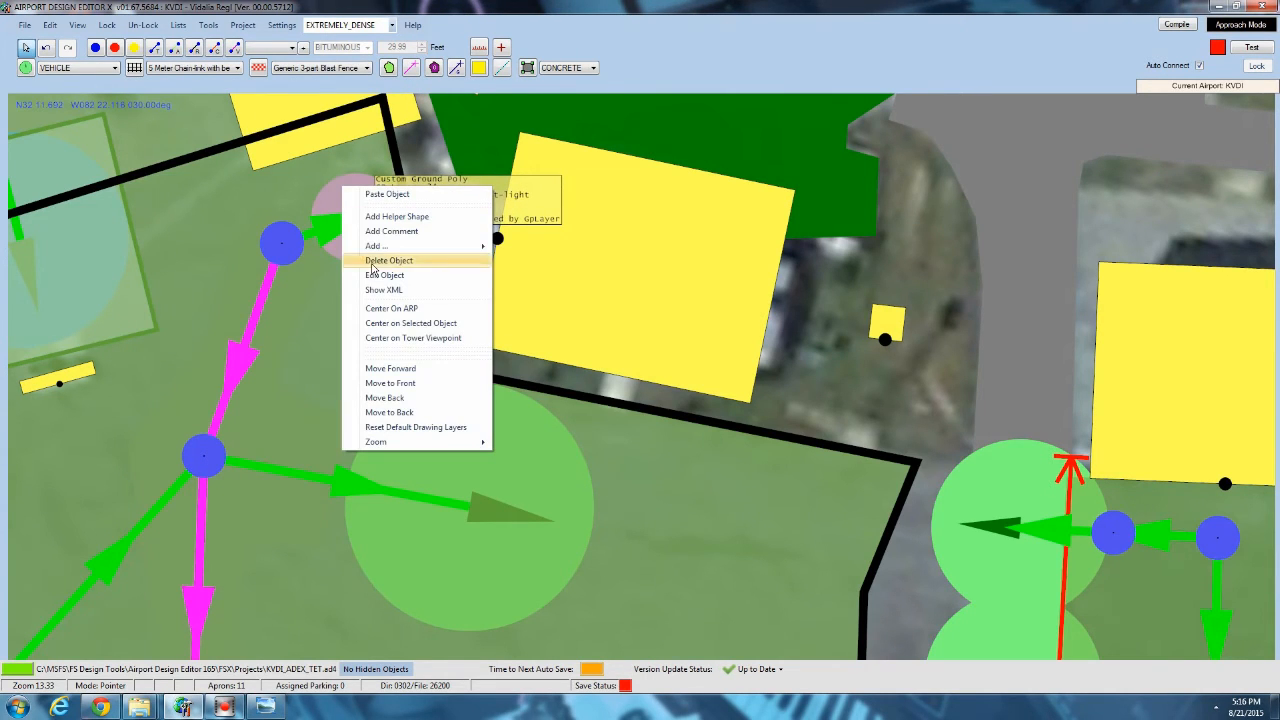
pyautogui.moveTo(396, 247)
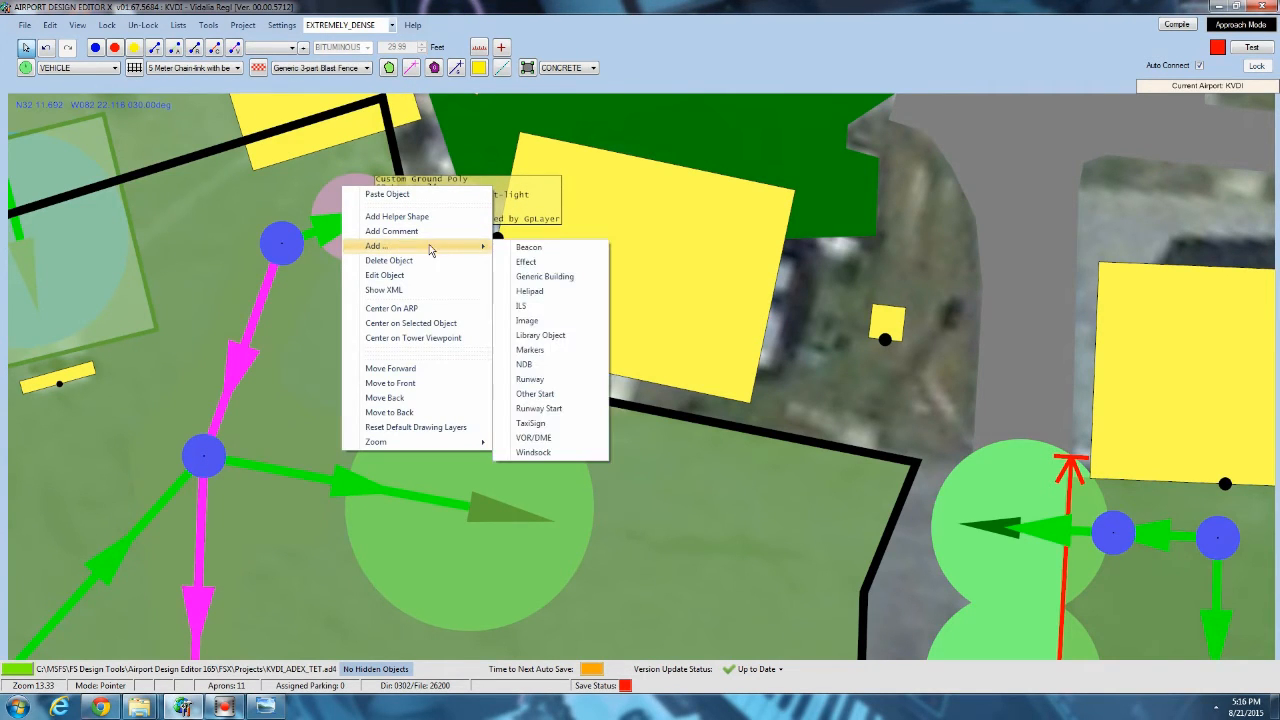
pyautogui.click(558, 337)
pyautogui.click(328, 132)
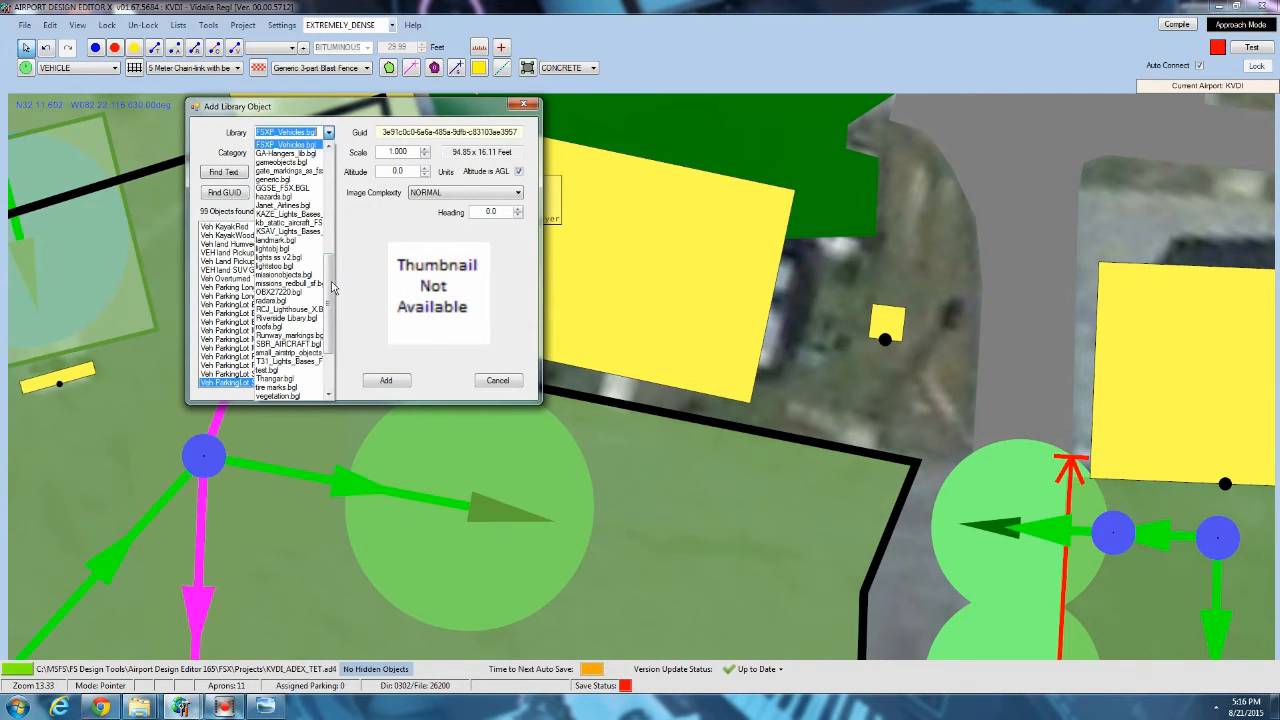
pyautogui.scroll(-3, 328, 316)
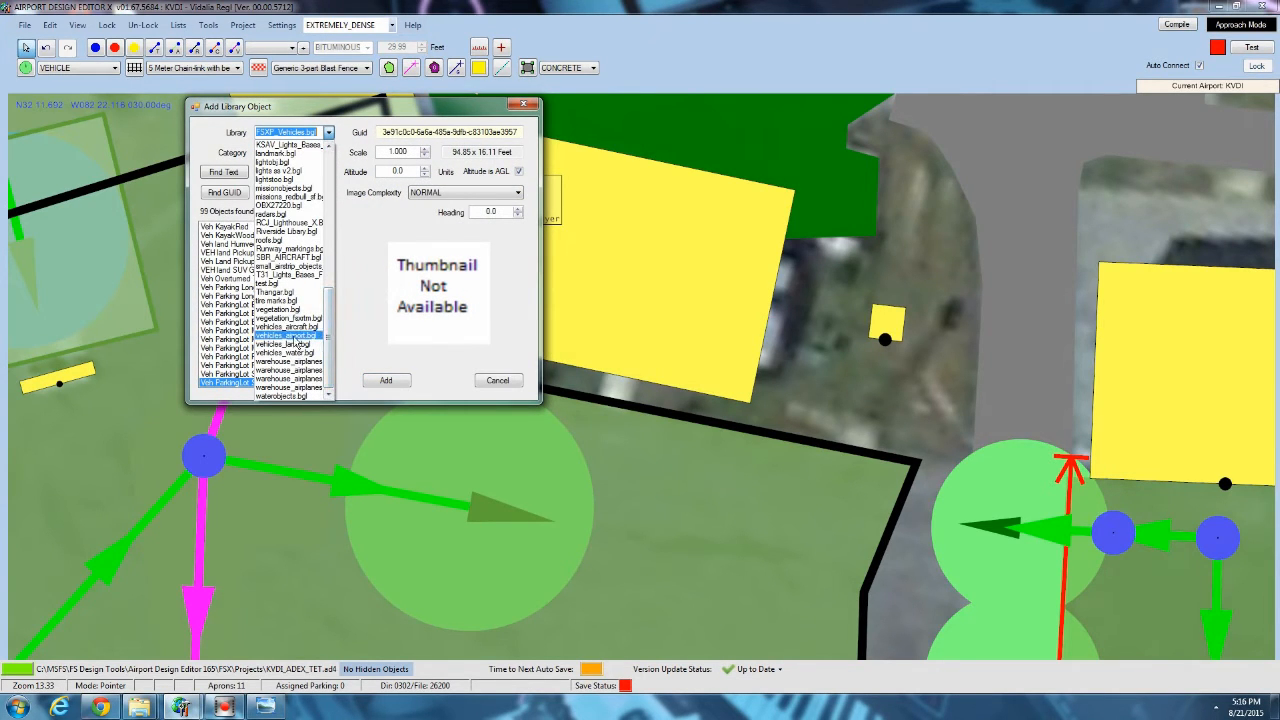
pyautogui.click(294, 338)
# Browse the vehicles_airport.bgl objects, previewing the bag carts, air start unit, catering trucks, fire trucks and forklifts.
pyautogui.click(257, 298)
pyautogui.click(247, 254)
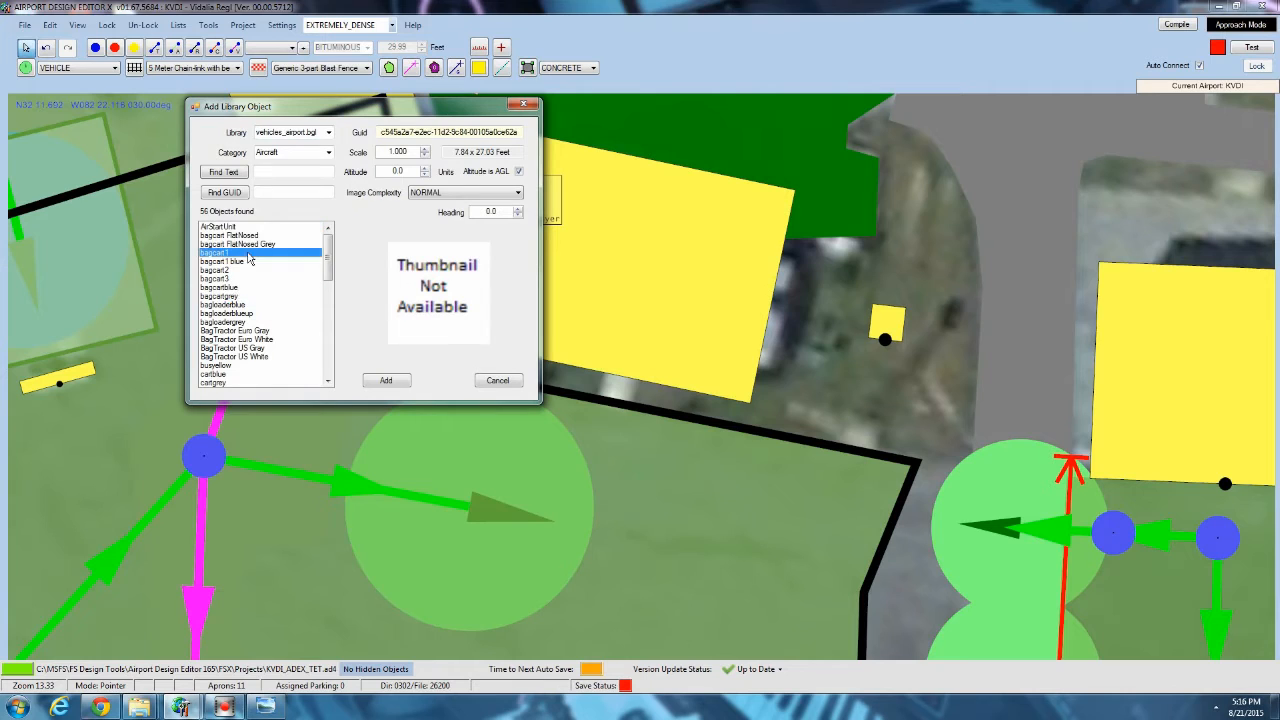
pyautogui.scroll(-4, 246, 325)
pyautogui.click(242, 331)
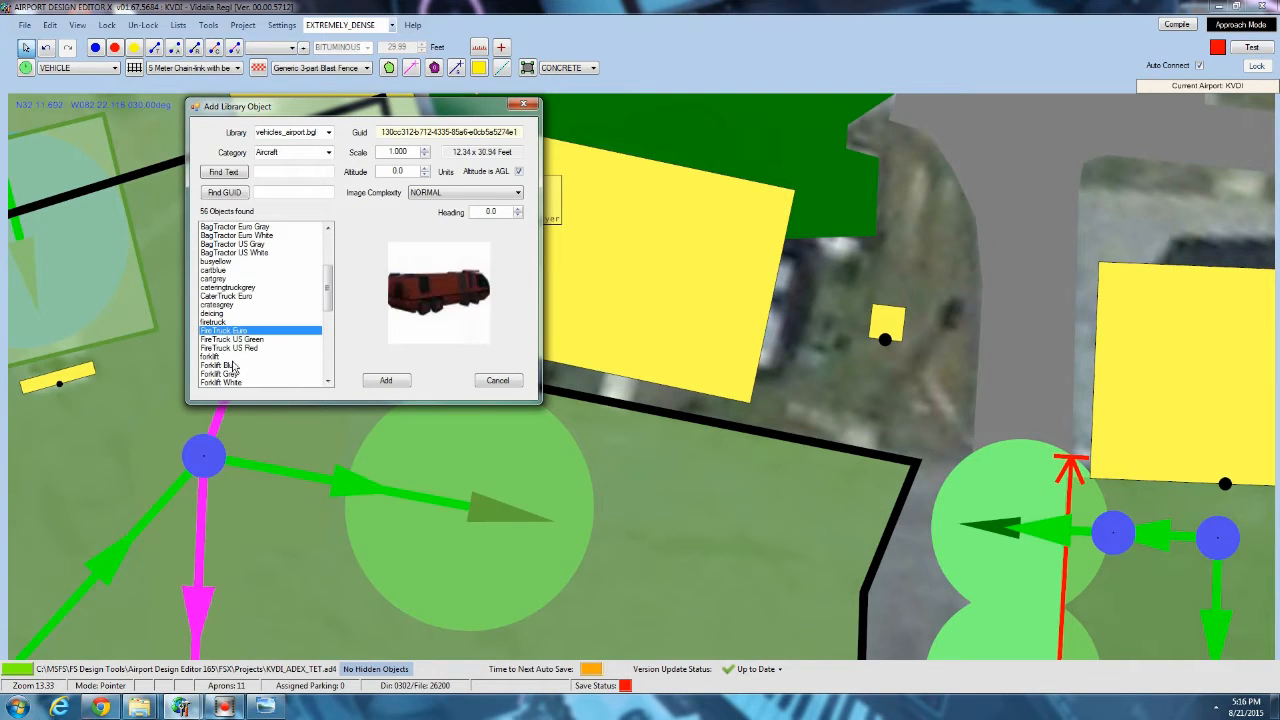
pyautogui.click(232, 363)
pyautogui.scroll(-2, 235, 354)
pyautogui.click(225, 245)
pyautogui.scroll(2, 237, 264)
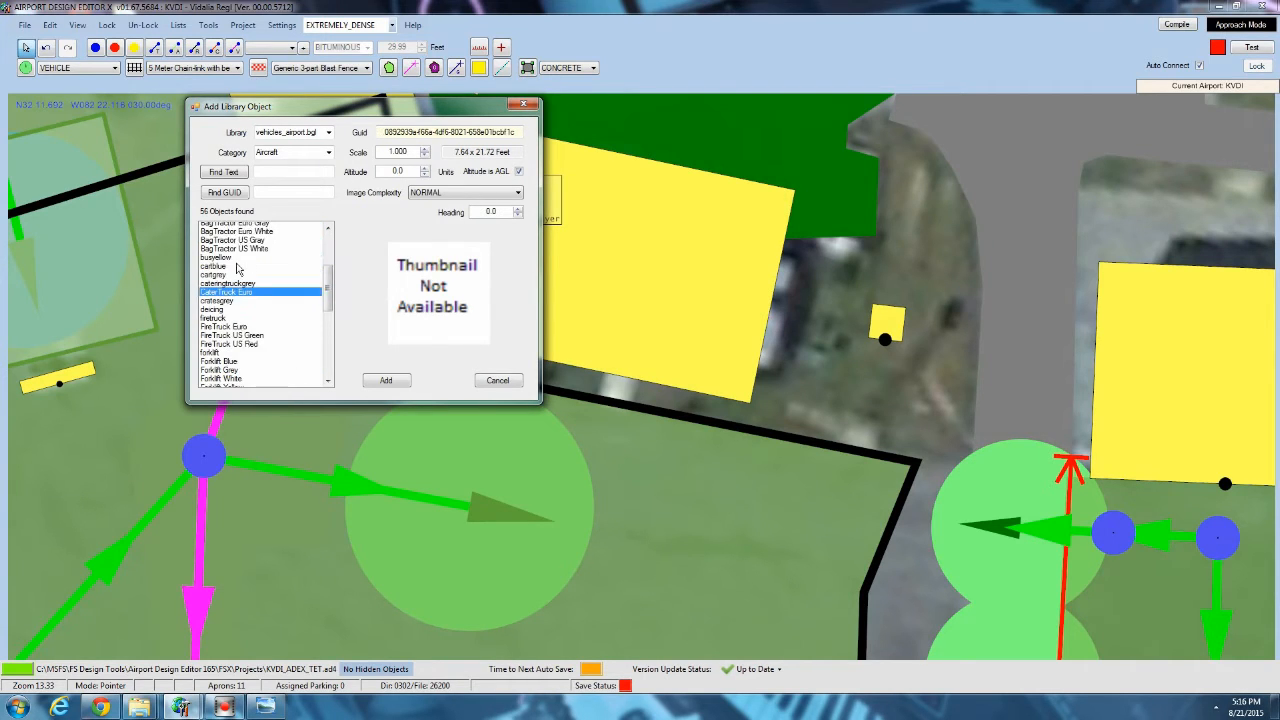
pyautogui.scroll(4, 237, 267)
pyautogui.click(228, 240)
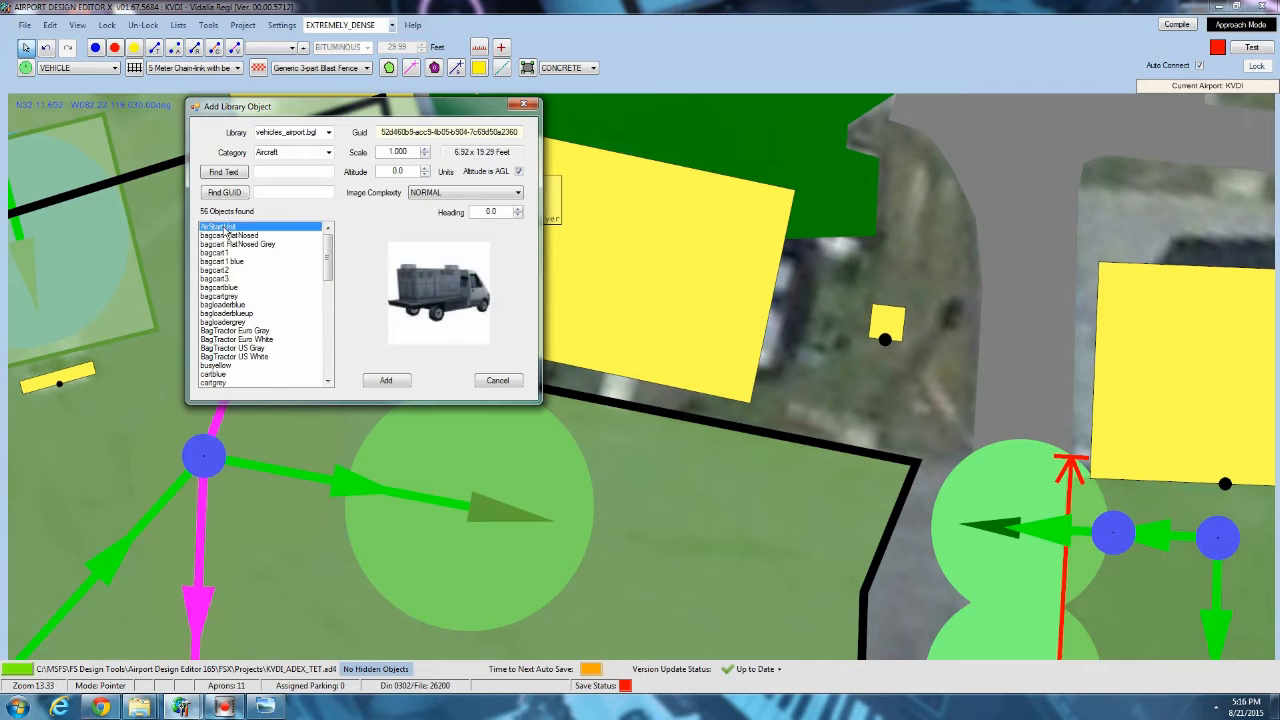
pyautogui.scroll(-4, 237, 362)
pyautogui.scroll(-1, 237, 362)
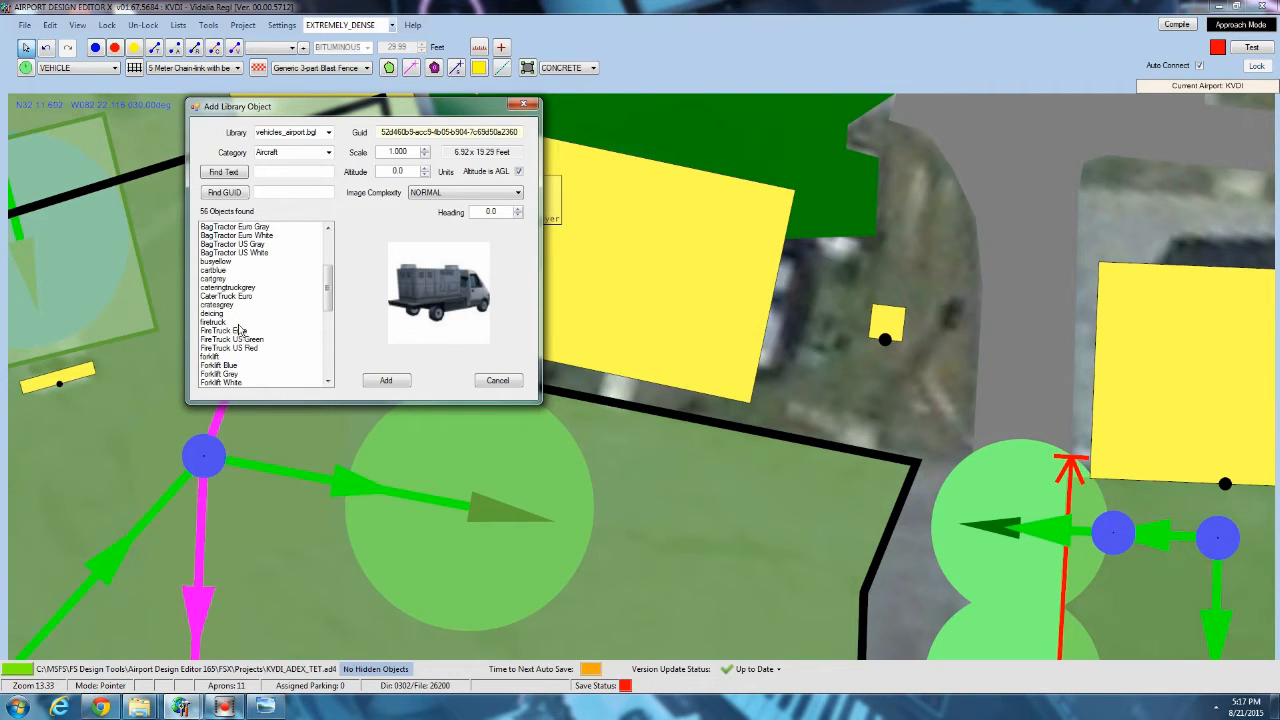
pyautogui.scroll(5, 240, 330)
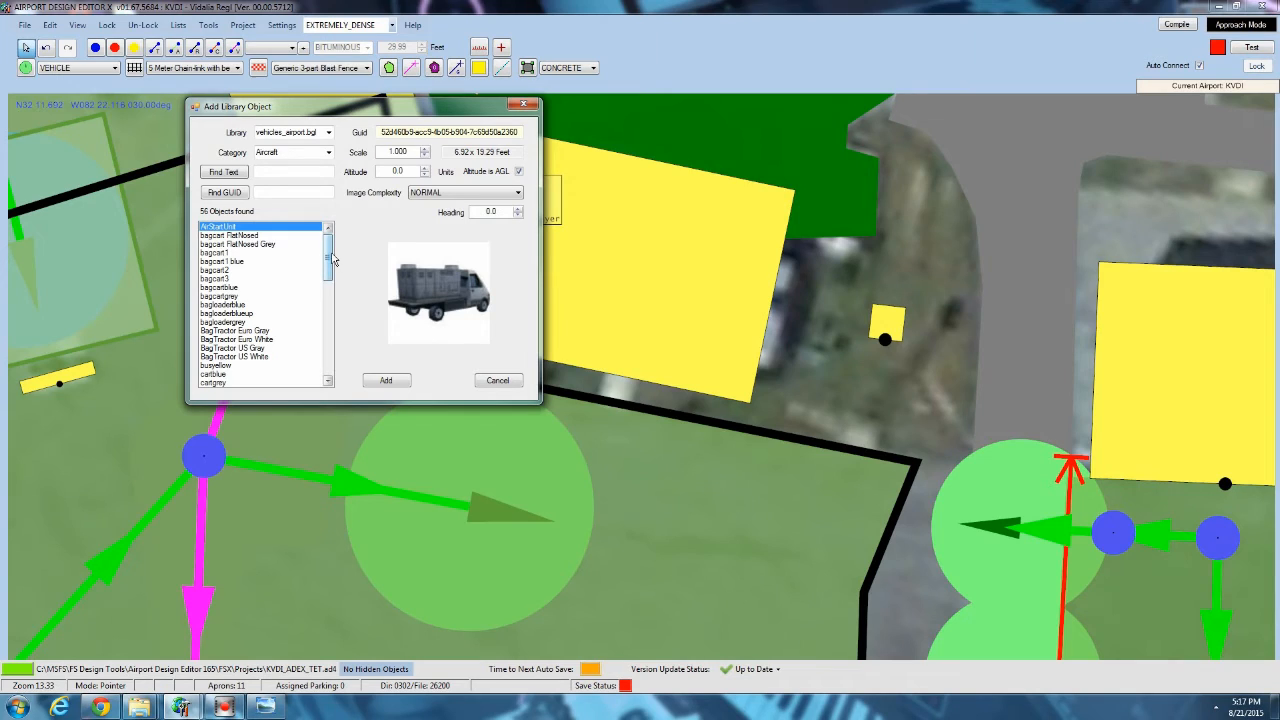
pyautogui.click(260, 297)
pyautogui.scroll(-4, 264, 298)
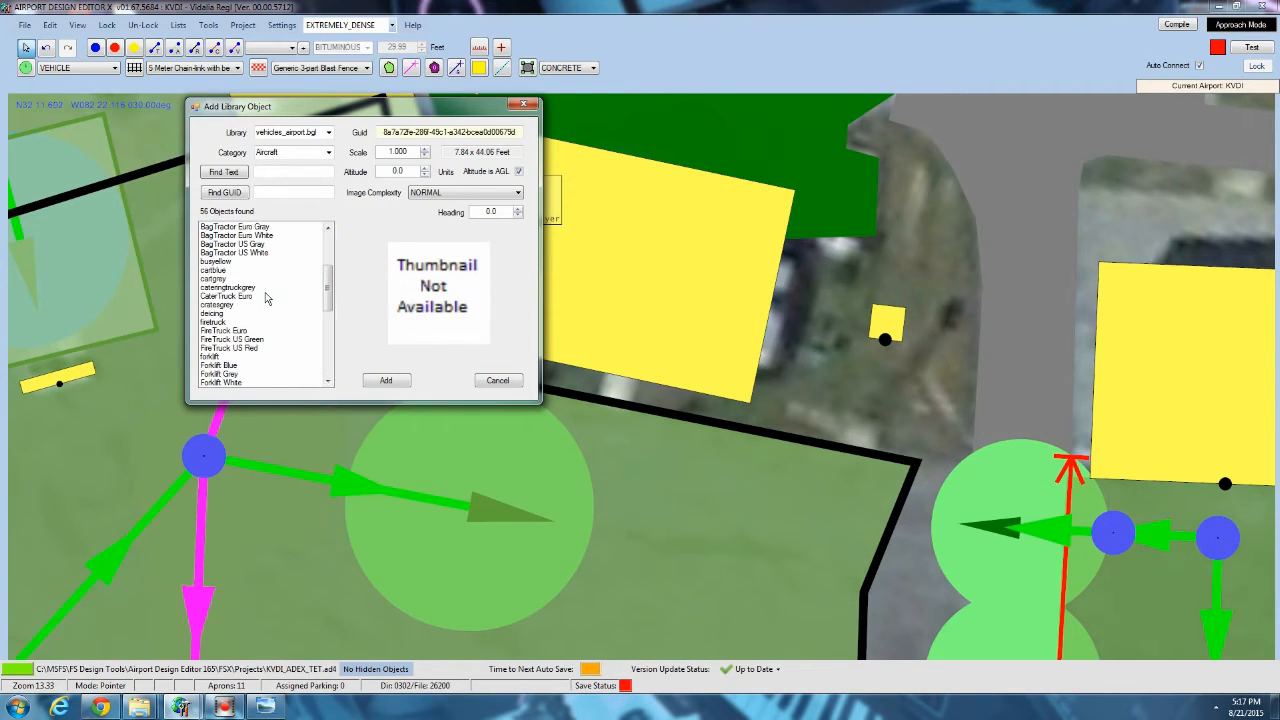
pyautogui.click(226, 322)
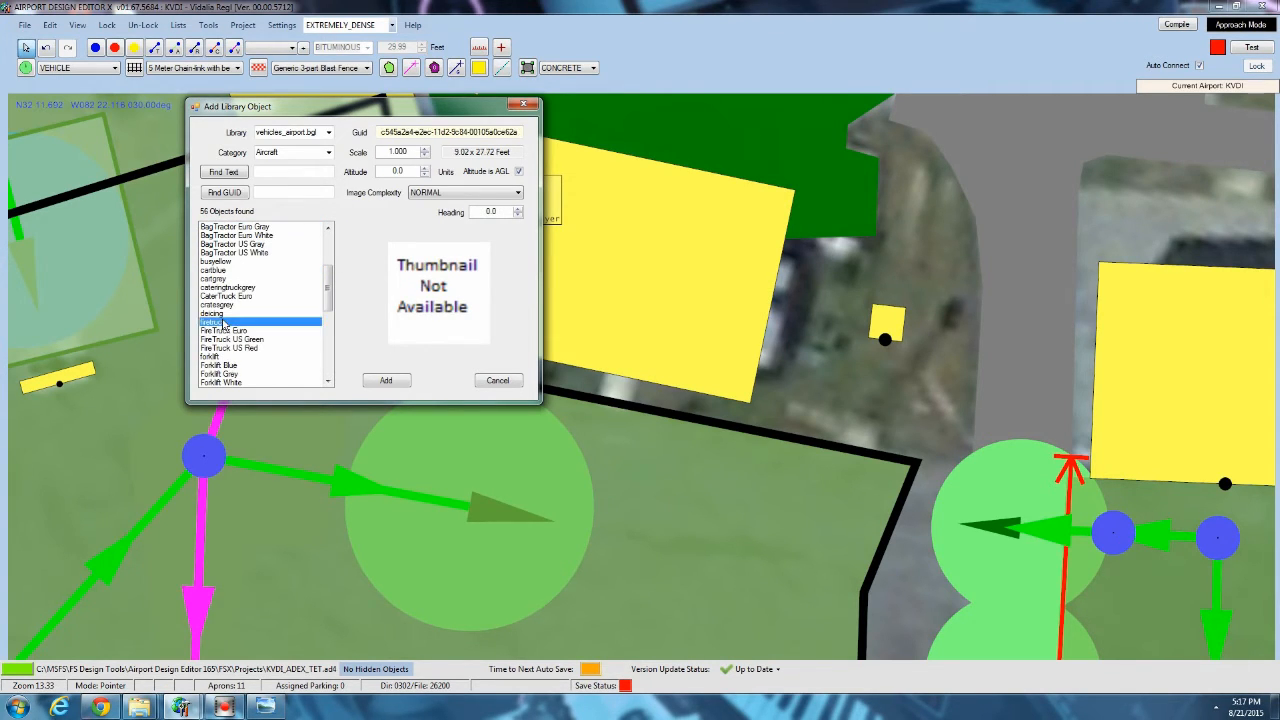
# Compare the previews of the fuel truck models in vehicles_airport.bgl against the parking spot near the hangar.
pyautogui.scroll(-2, 240, 320)
pyautogui.click(228, 348)
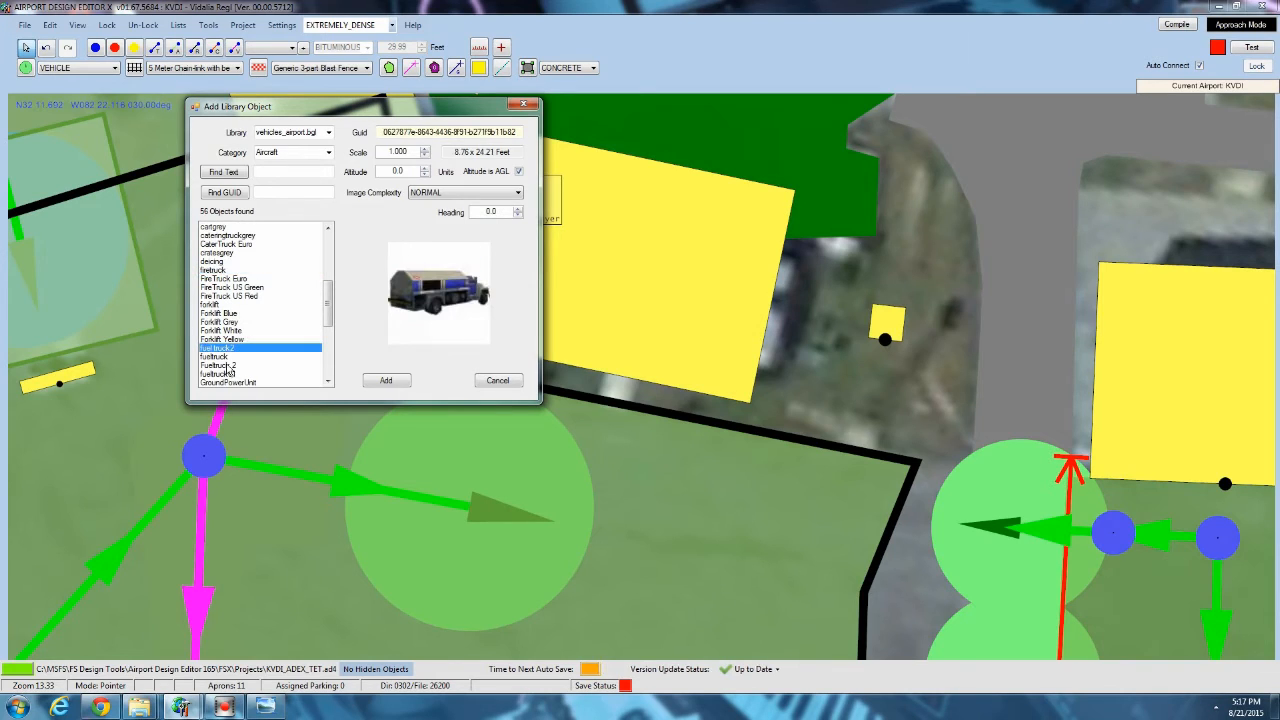
pyautogui.scroll(-2, 300, 295)
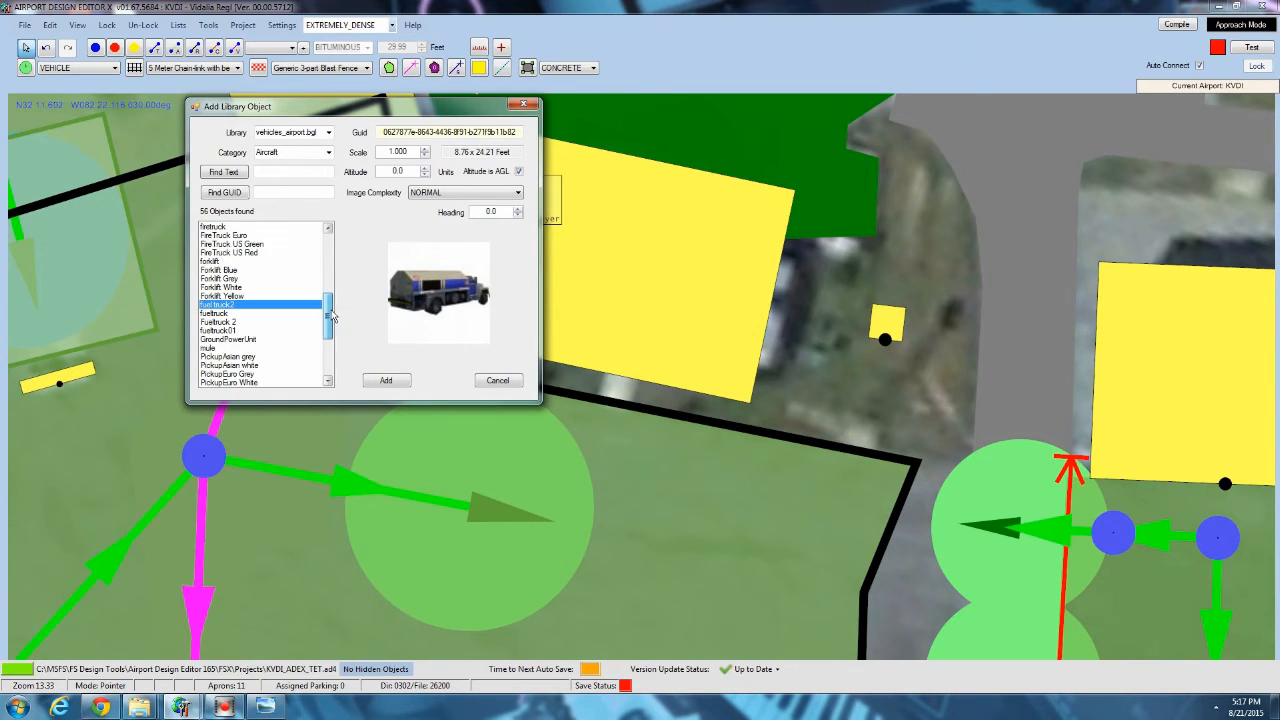
pyautogui.click(212, 313)
pyautogui.click(216, 321)
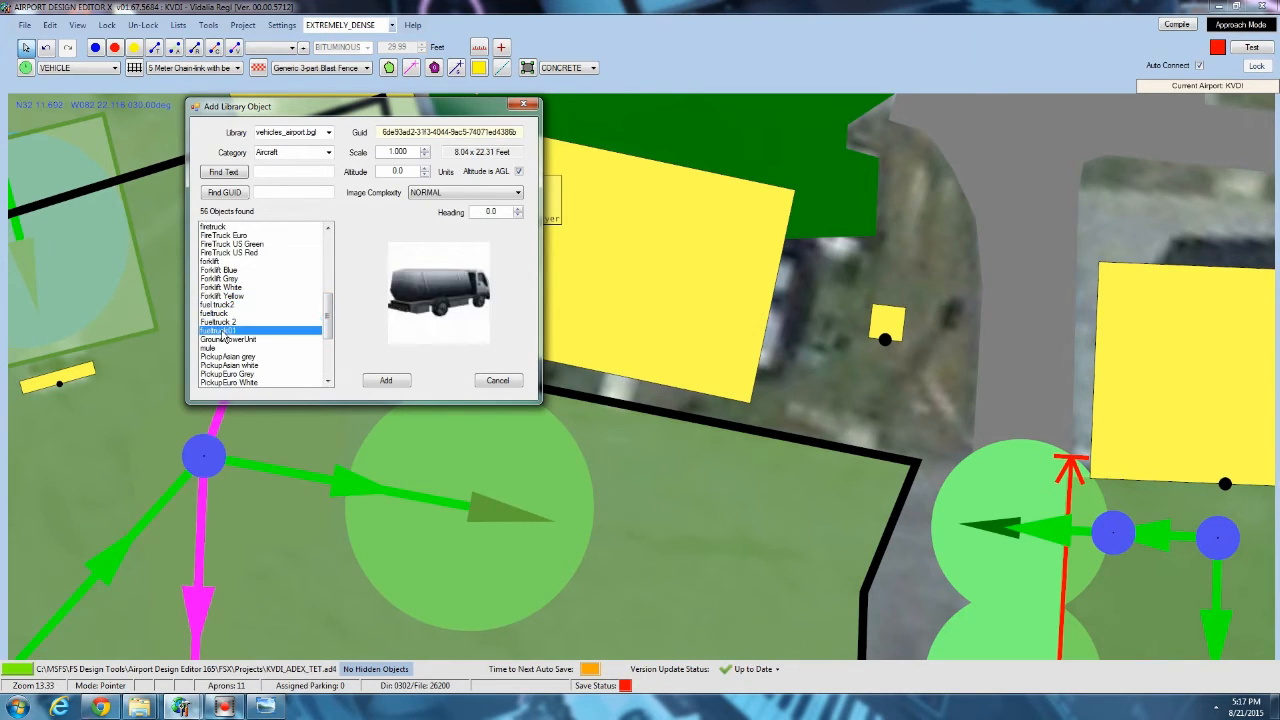
pyautogui.click(220, 330)
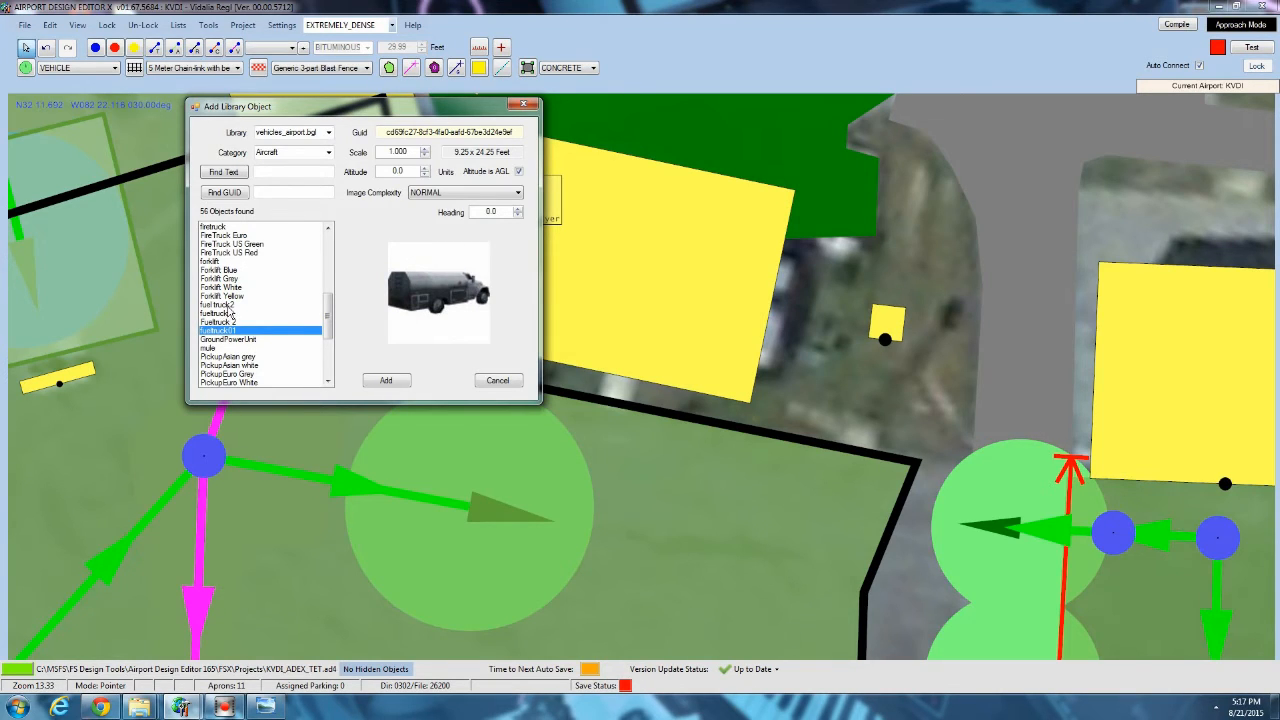
pyautogui.click(226, 305)
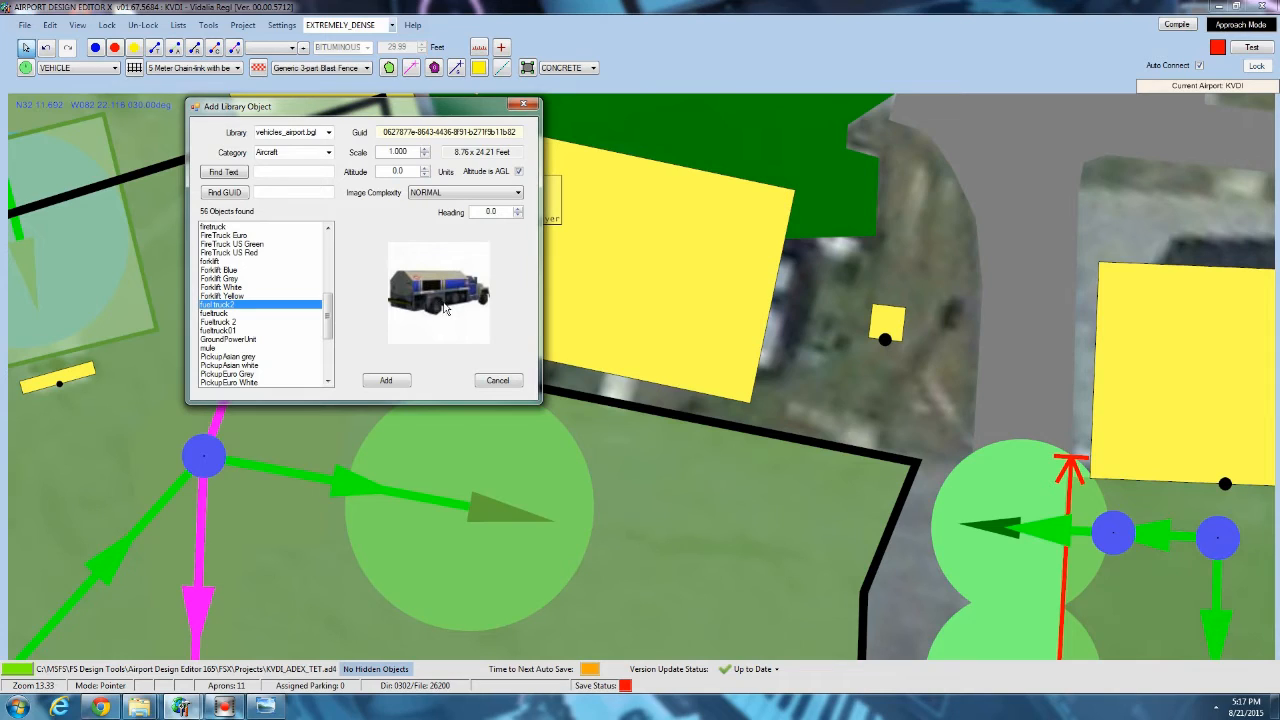
pyautogui.click(230, 313)
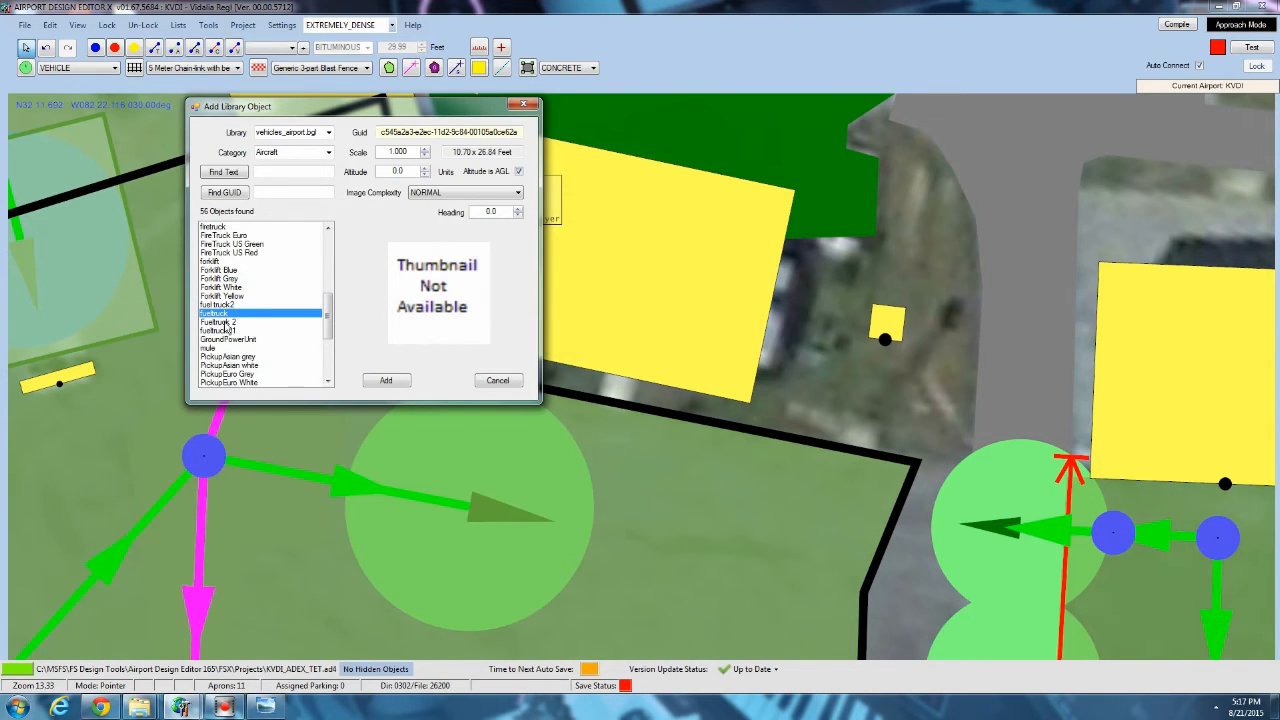
pyautogui.click(228, 322)
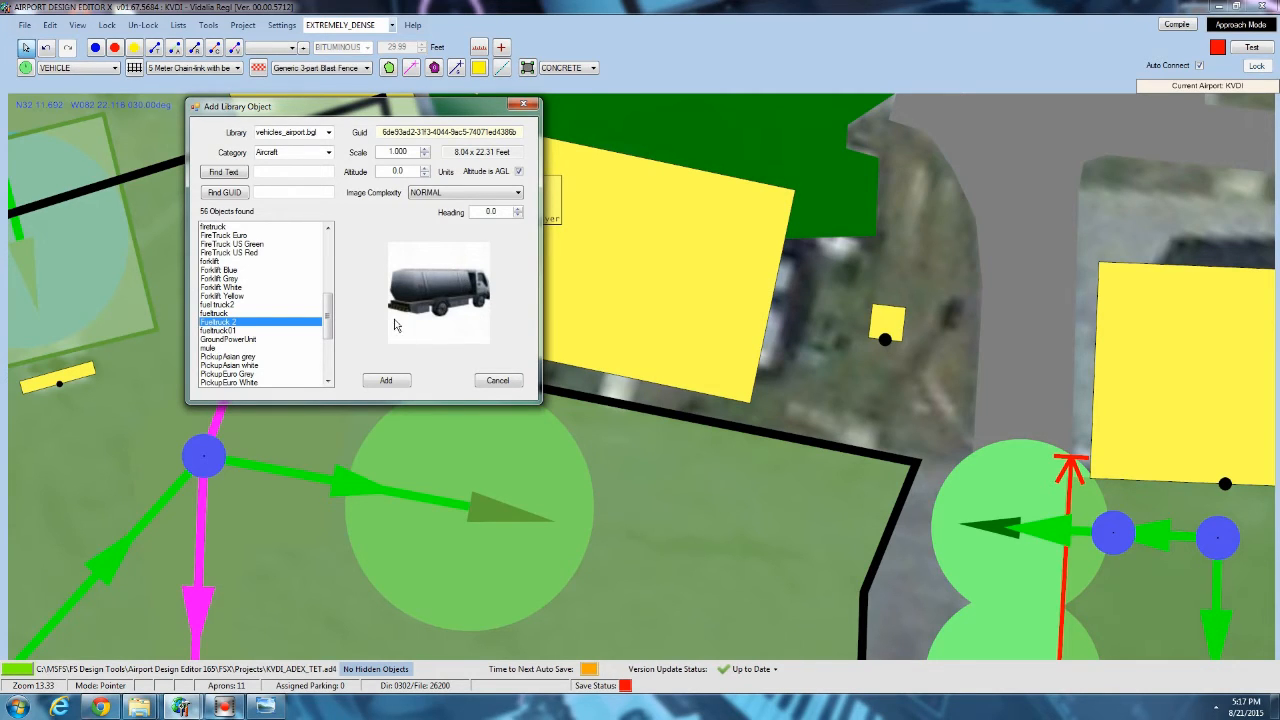
pyautogui.click(225, 330)
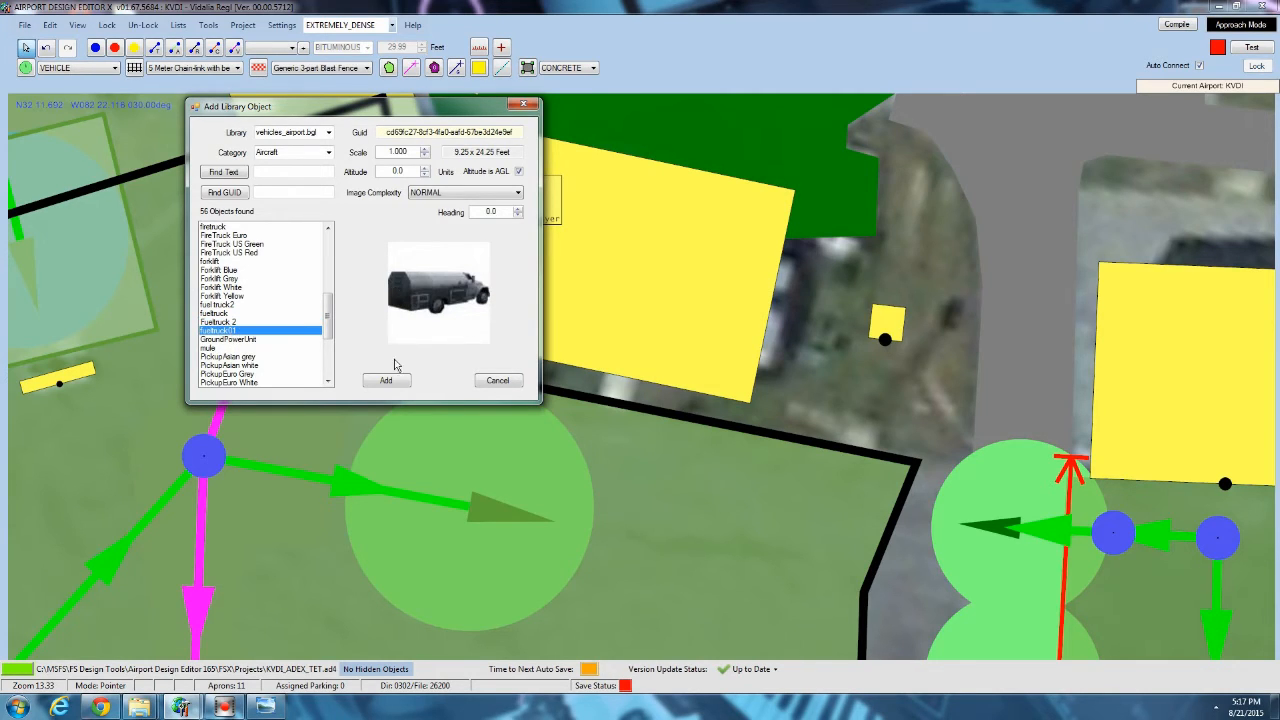
pyautogui.click(230, 325)
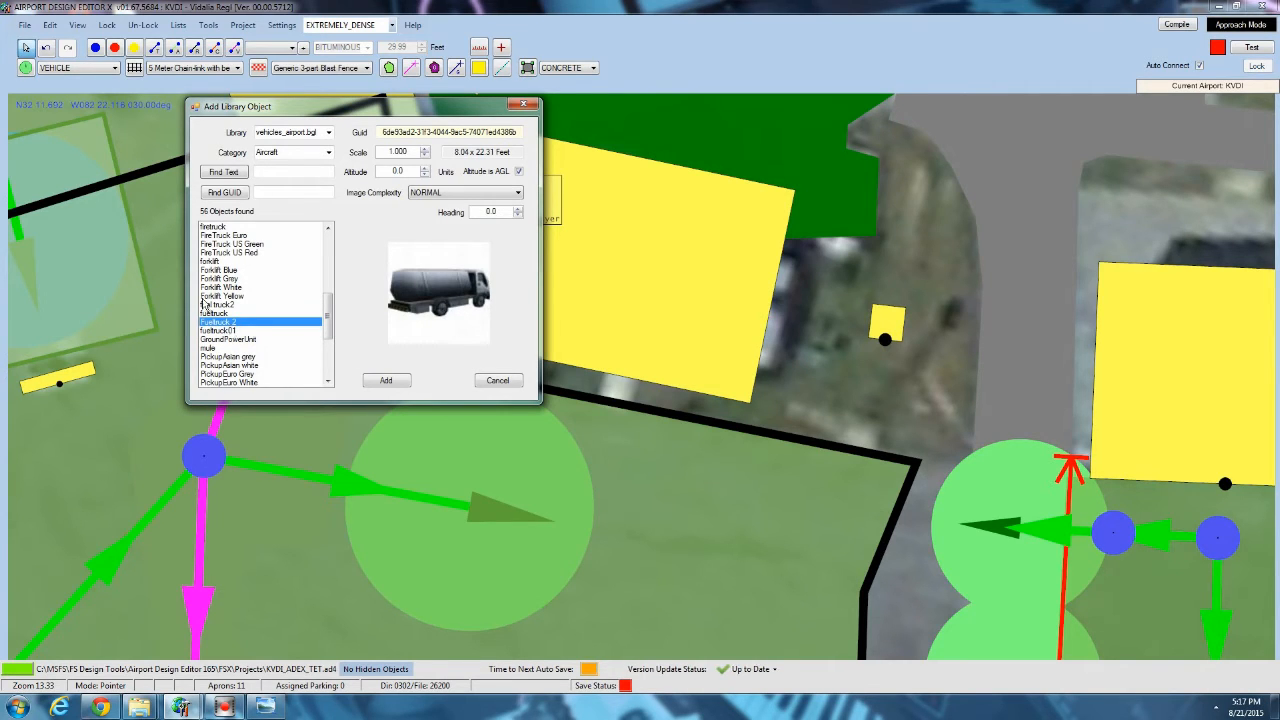
pyautogui.moveTo(290, 113); pyautogui.dragTo(715, 108)
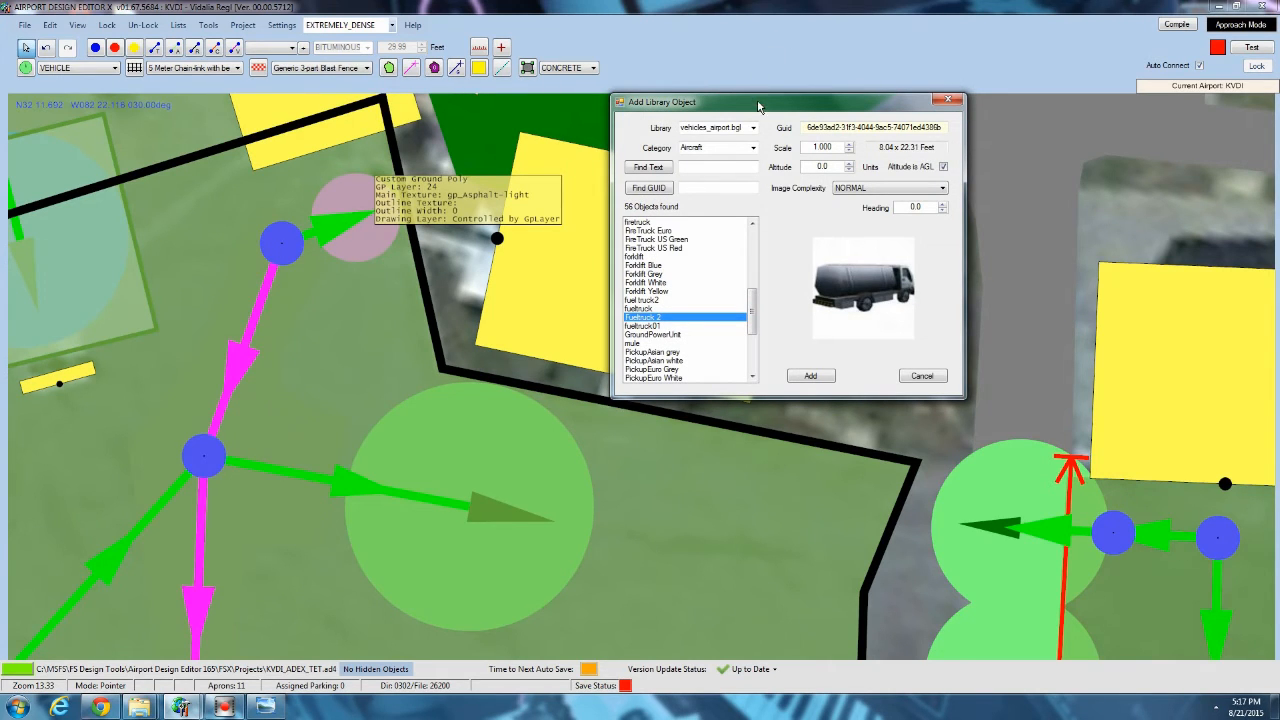
pyautogui.moveTo(758, 106); pyautogui.dragTo(256, 98)
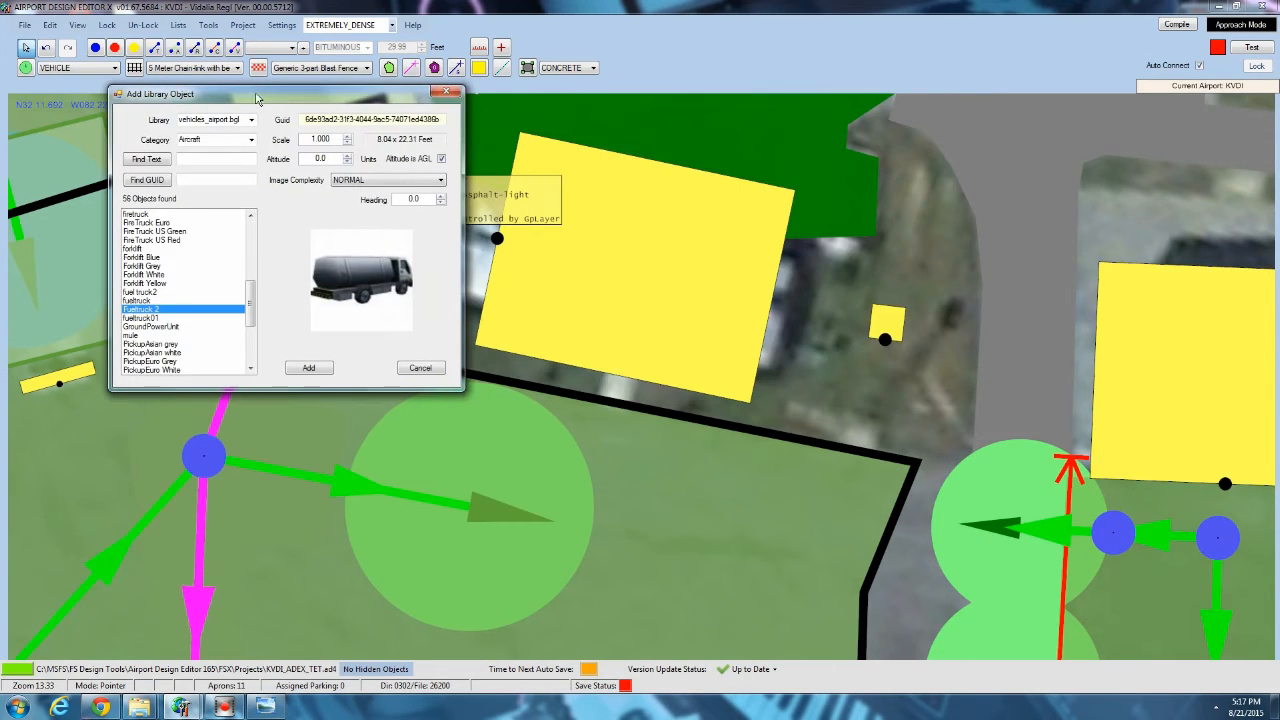
# Add the fueltruck01 library object at the pink parking spot and rotate it parallel to the adjacent building's edge.
pyautogui.click(158, 318)
pyautogui.click(306, 368)
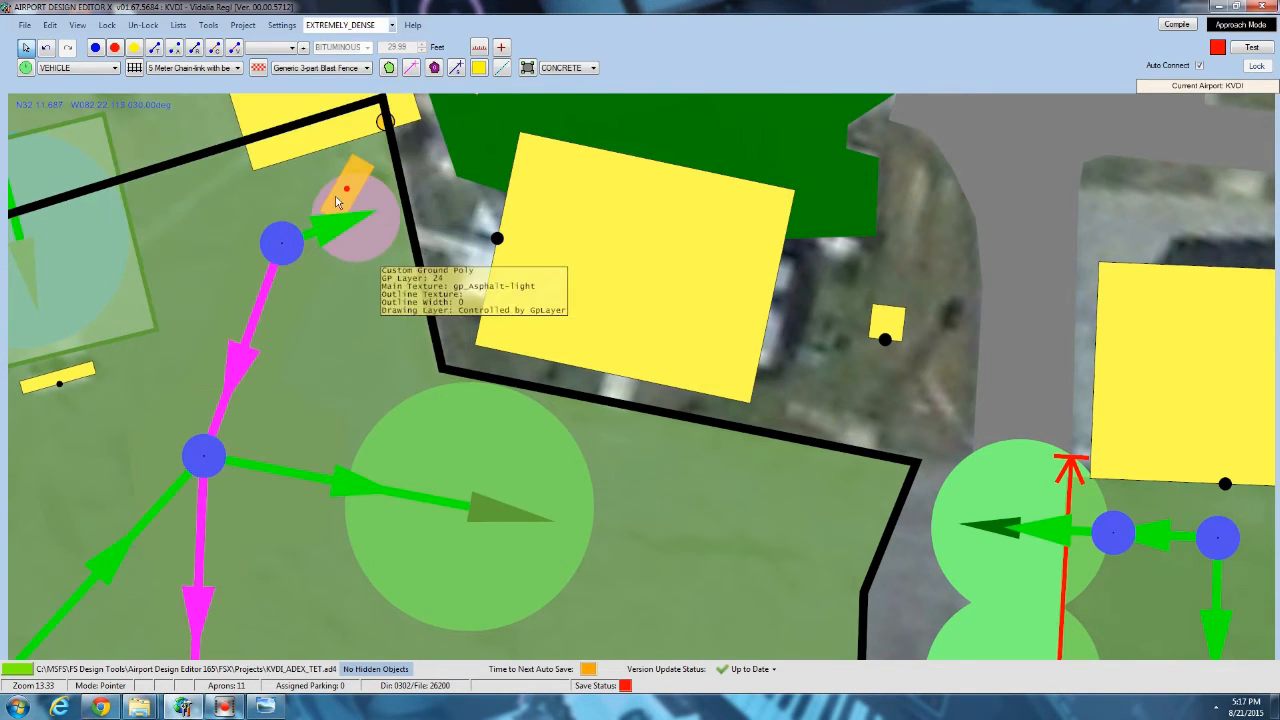
pyautogui.moveTo(388, 122); pyautogui.dragTo(505, 152)
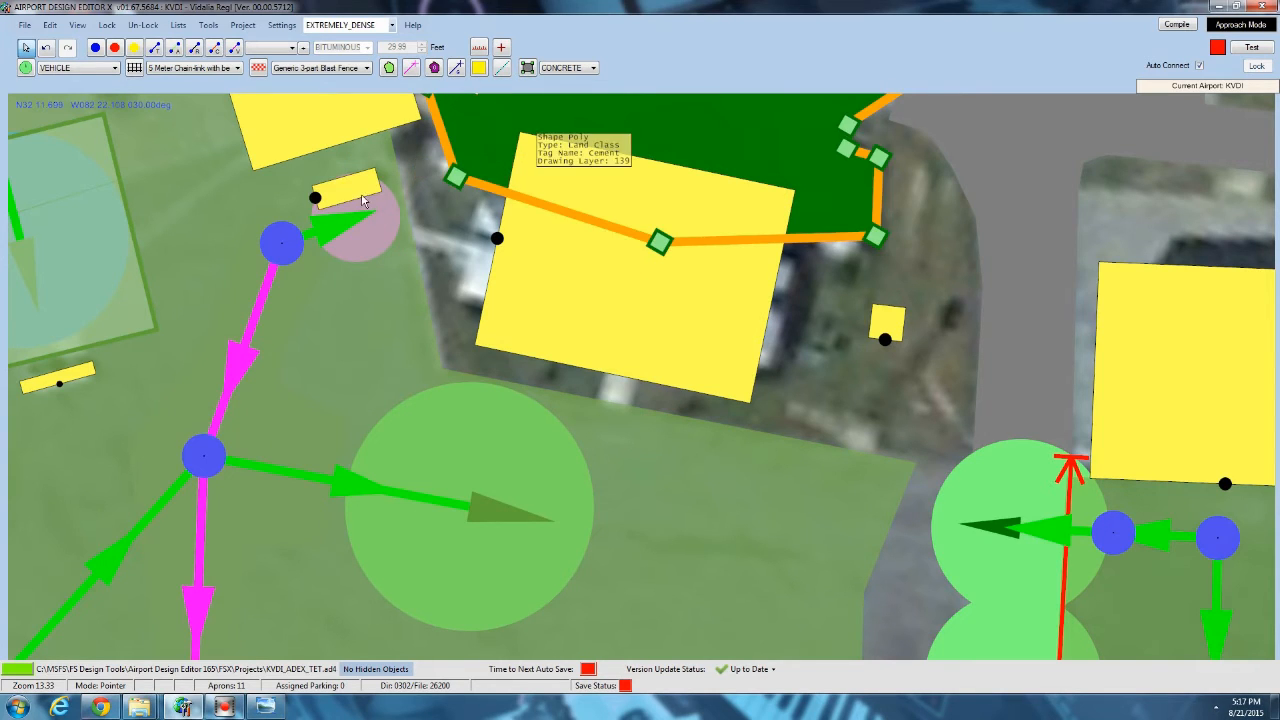
pyautogui.moveTo(352, 181)
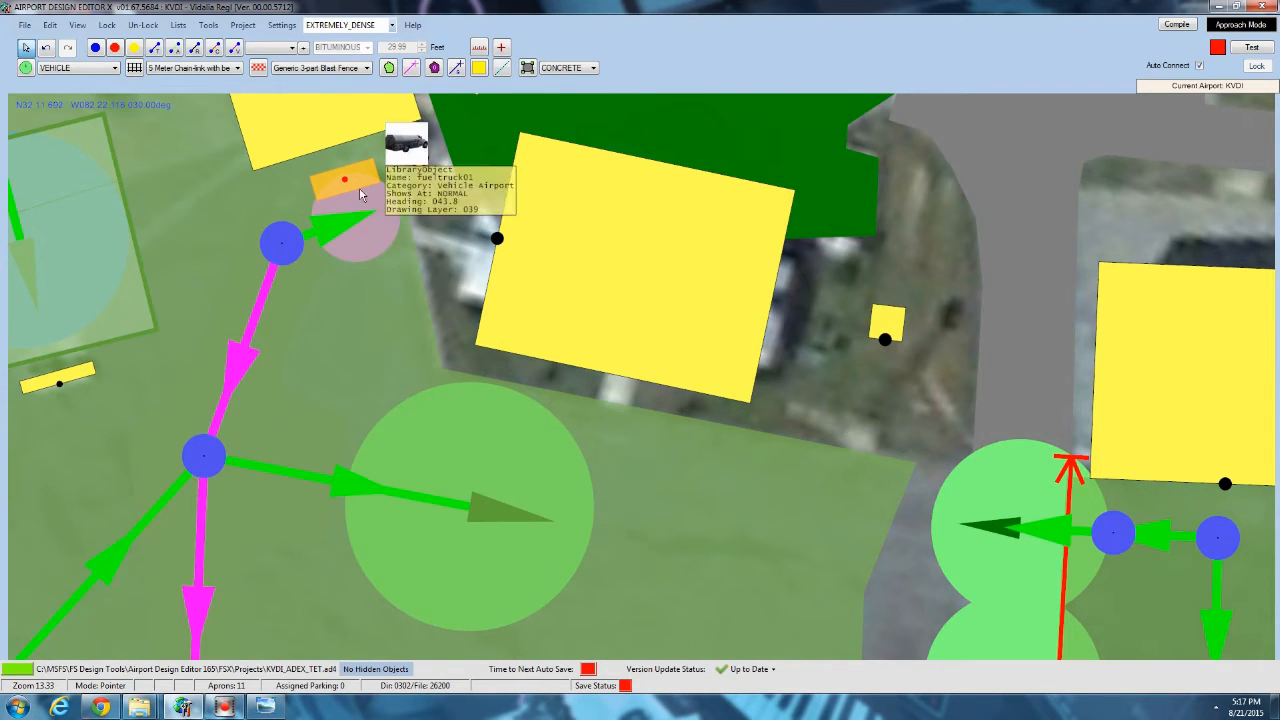
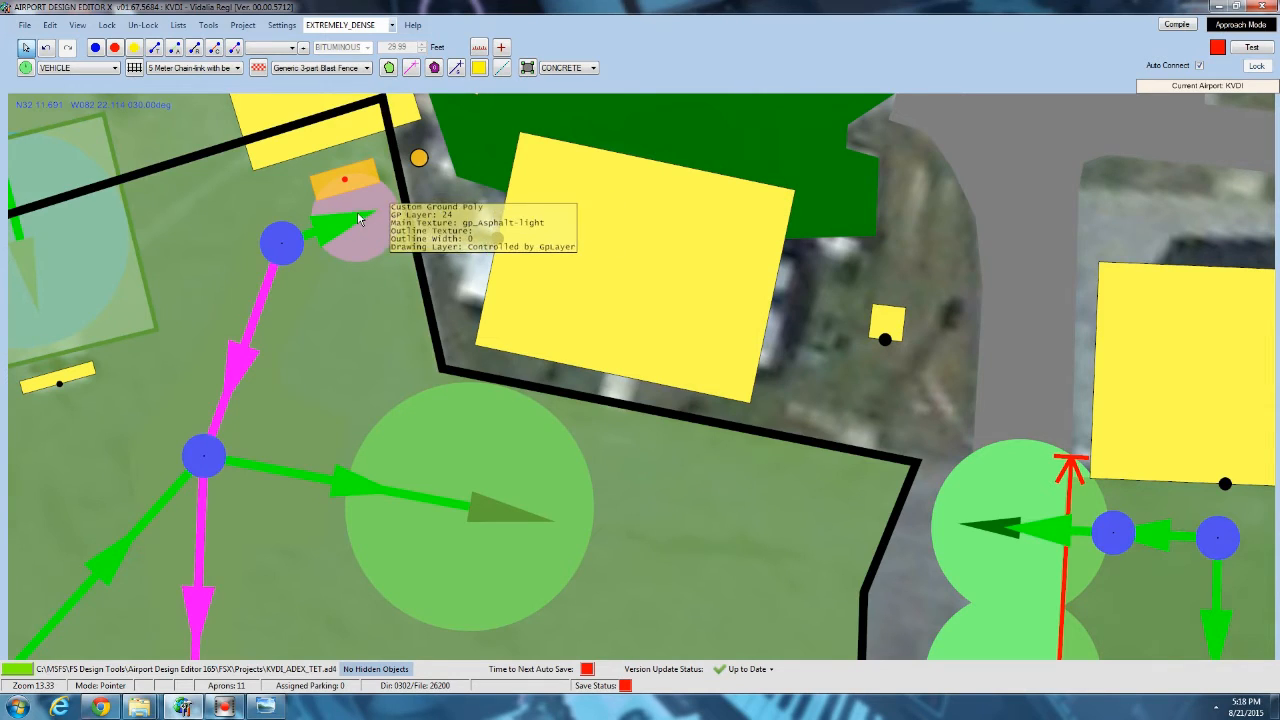
pyautogui.click(320, 192)
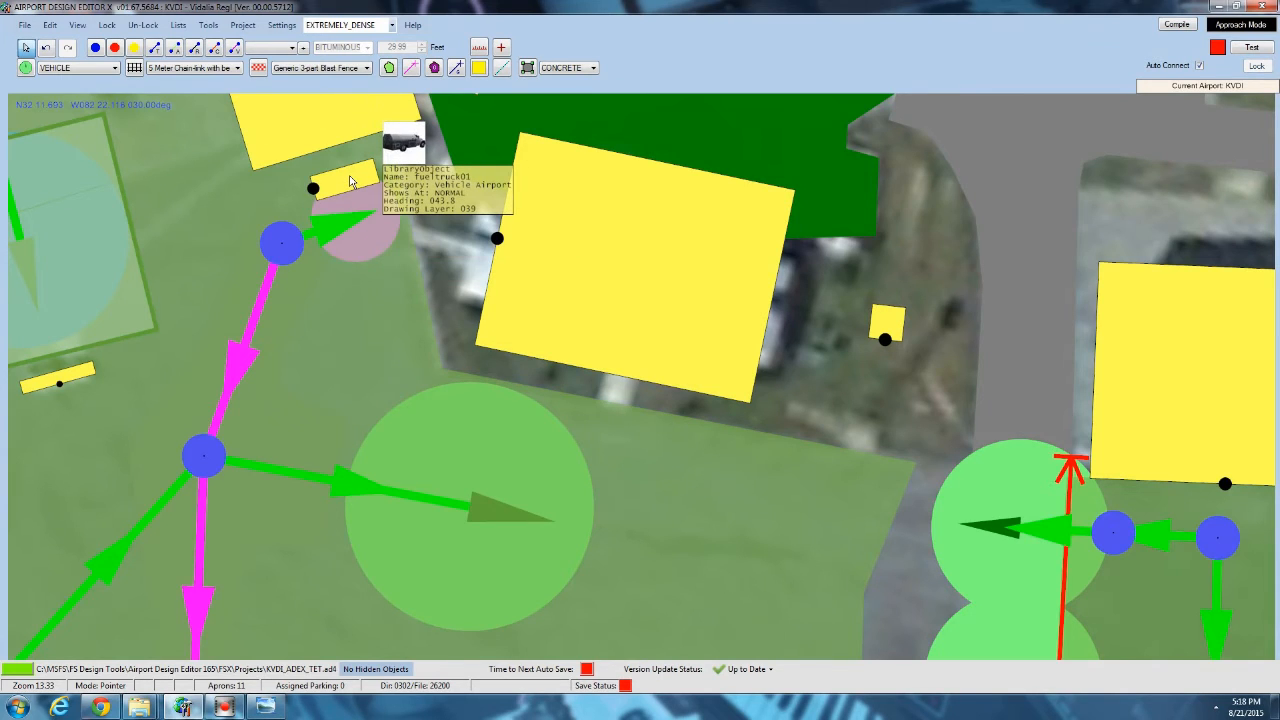
pyautogui.click(350, 181)
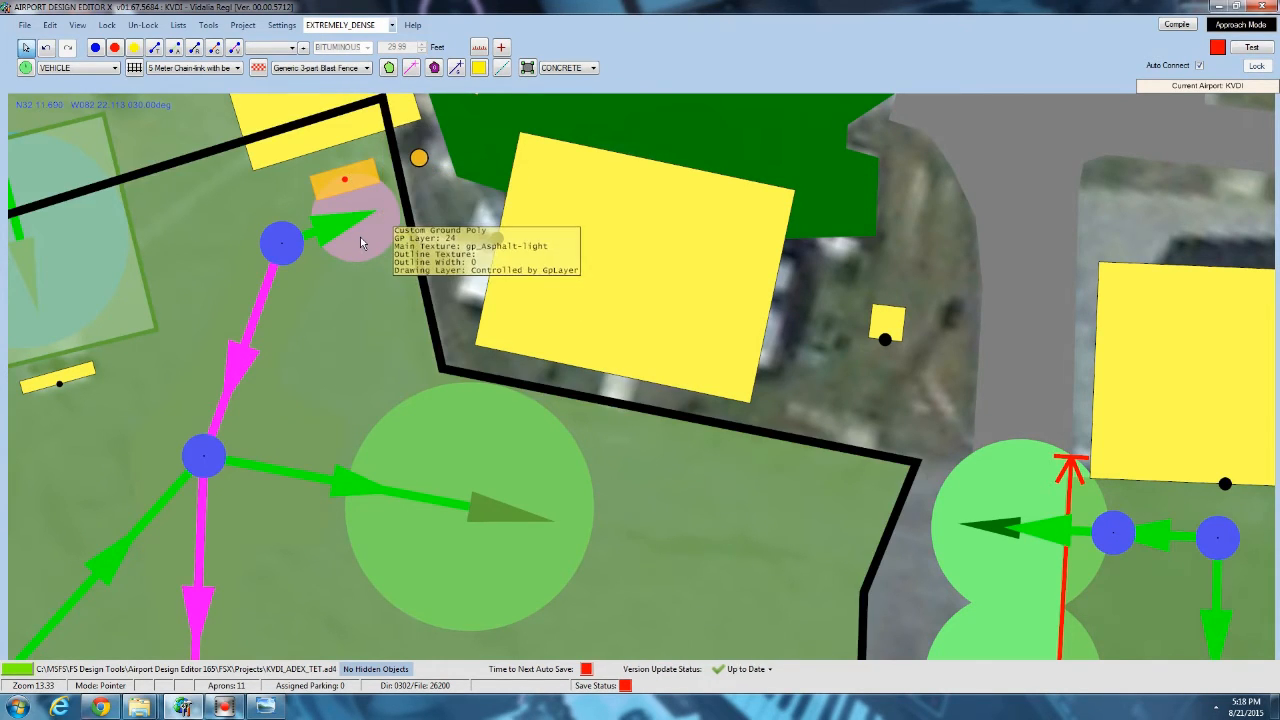
pyautogui.moveTo(451, 259); pyautogui.dragTo(396, 154)
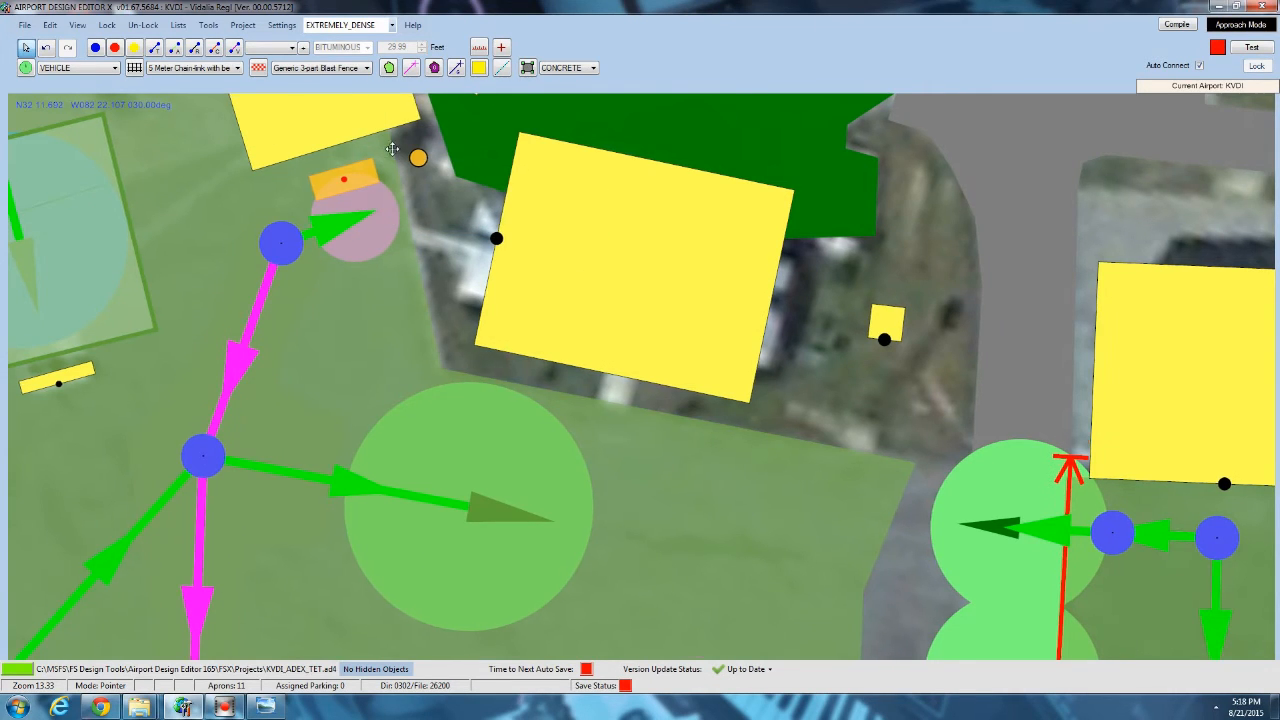
# Add the PickupUS Grey library object from vehicles_airport.bgl and move it to the asphalt edge just south of the terminal building.
pyautogui.rightClick(768, 385)
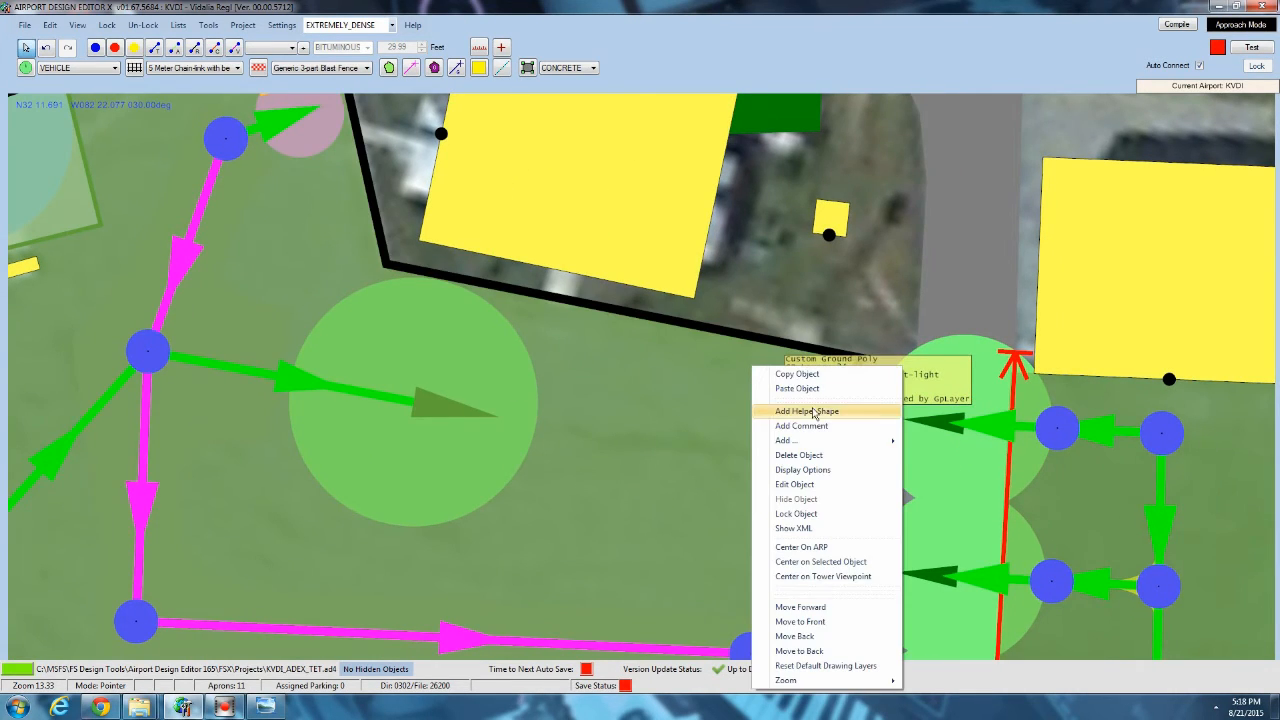
pyautogui.moveTo(822, 441)
pyautogui.click(919, 530)
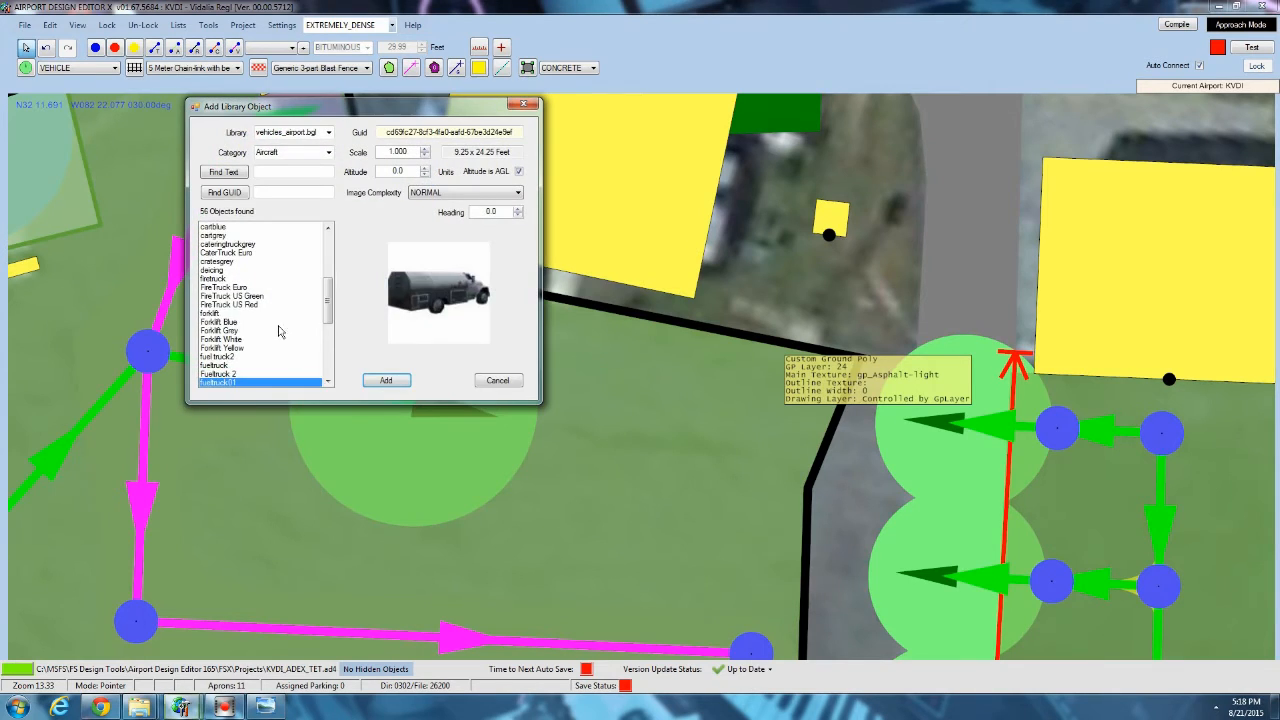
pyautogui.click(280, 325)
pyautogui.scroll(-4, 286, 331)
pyautogui.scroll(-3, 291, 336)
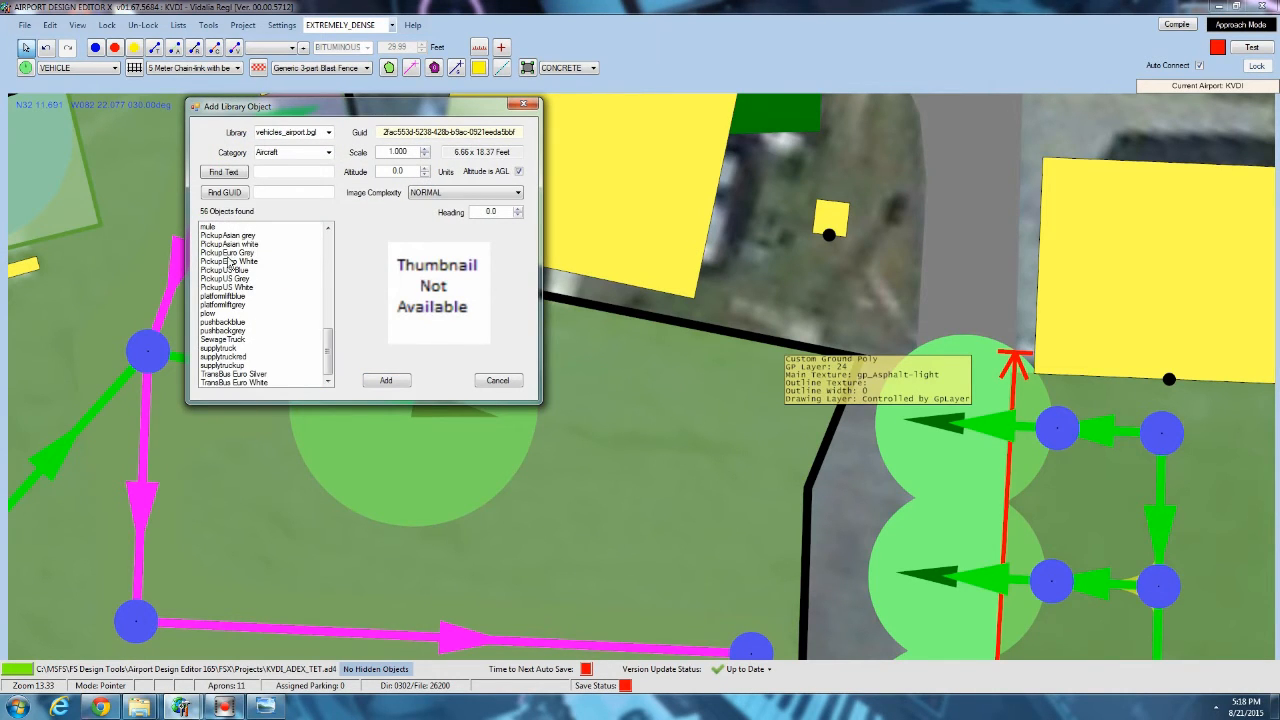
pyautogui.click(229, 278)
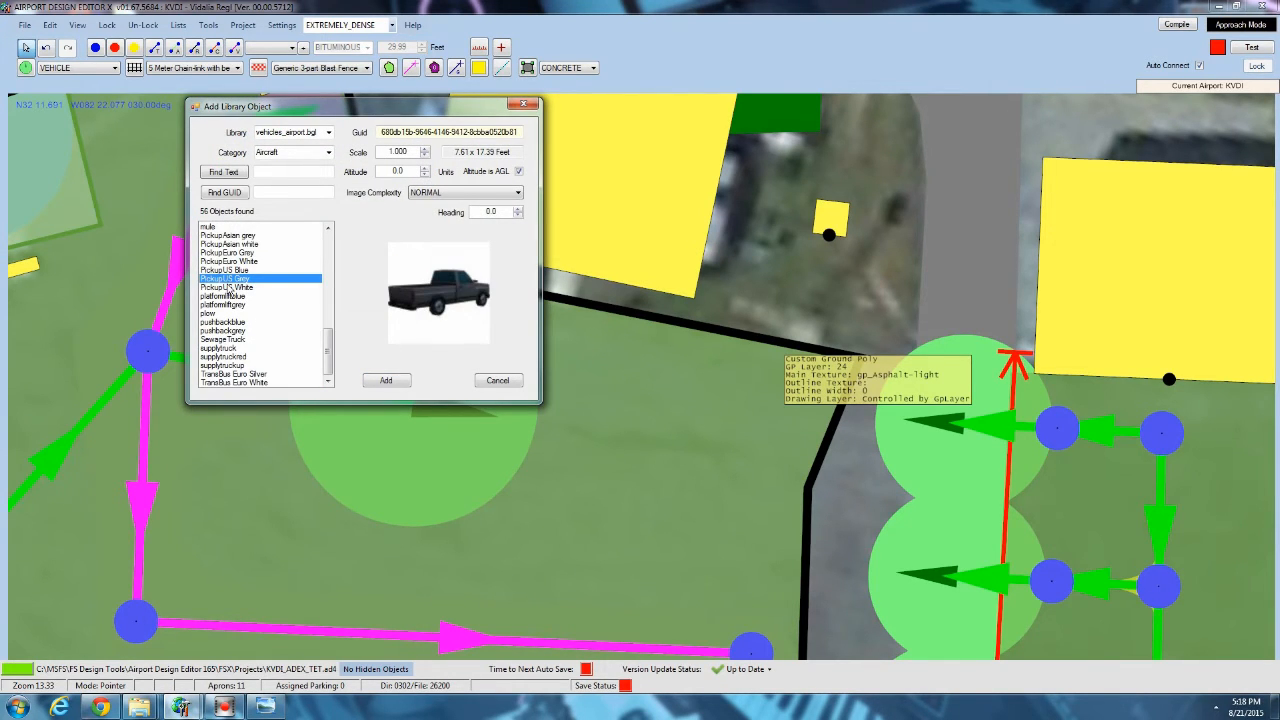
pyautogui.click(386, 381)
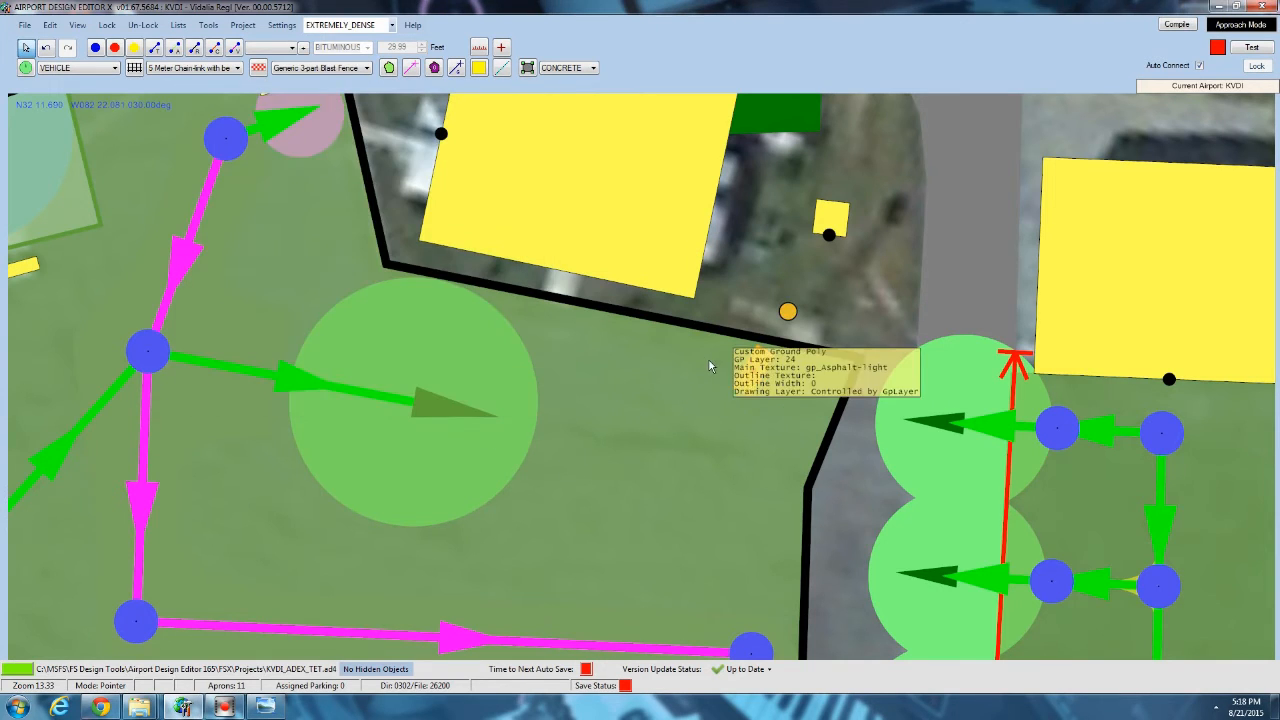
pyautogui.moveTo(751, 366); pyautogui.dragTo(692, 350)
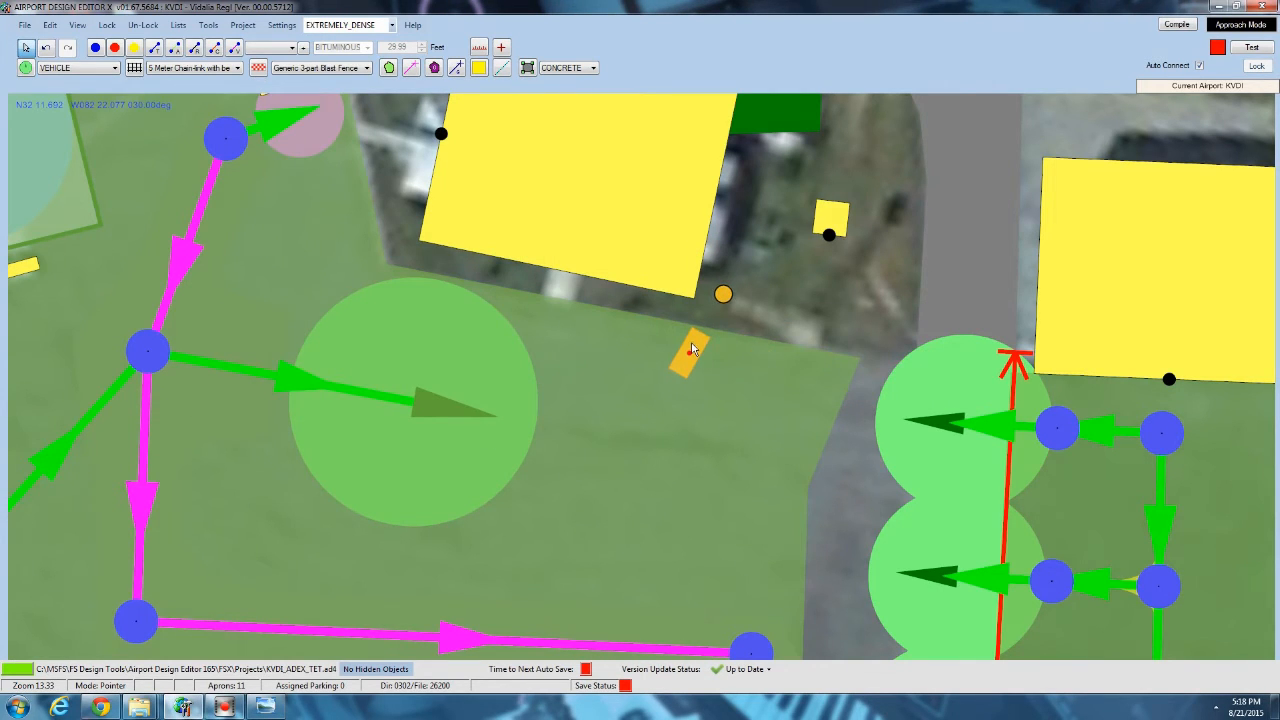
# Copy the grey pickup and paste the duplicate parallel beside it, on the side toward the access road.
pyautogui.rightClick(694, 342)
pyautogui.click(730, 352)
pyautogui.rightClick(730, 361)
pyautogui.click(779, 386)
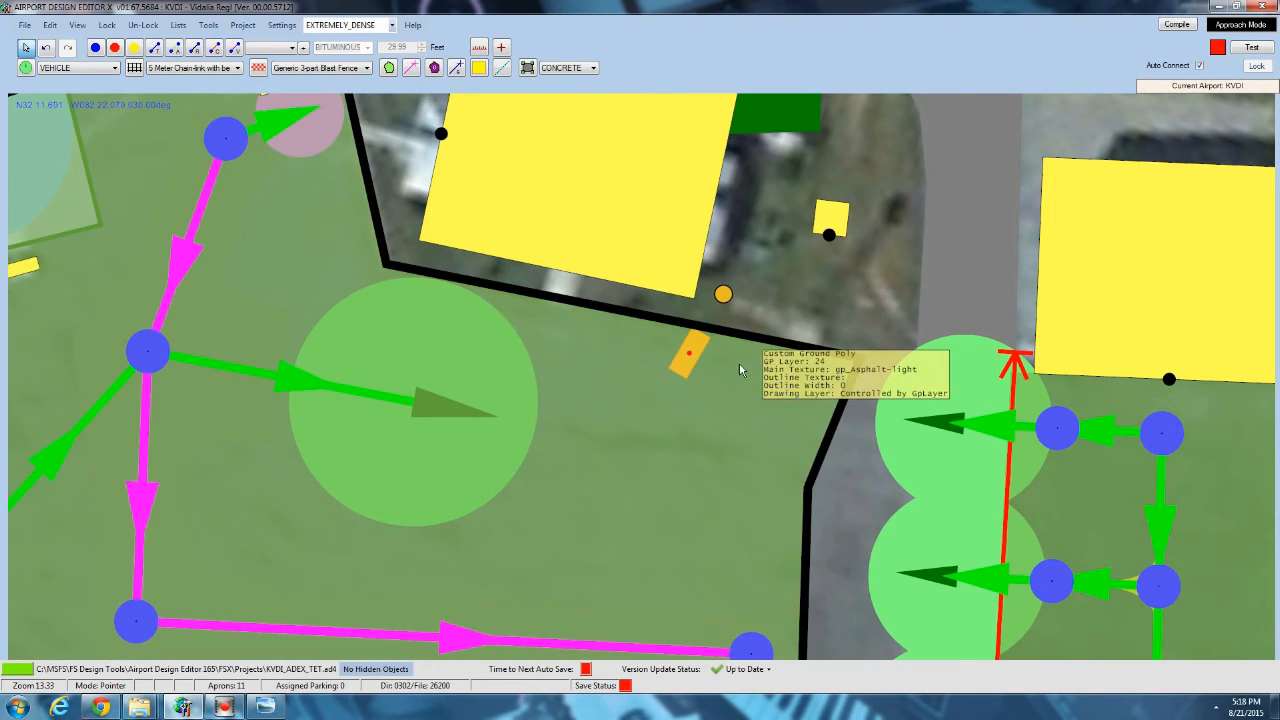
pyautogui.moveTo(731, 367); pyautogui.dragTo(728, 368)
# Add the GroundPowerUnit library object west of the terminal, rotate it nearly horizontal, and move it to the asphalt corner.
pyautogui.click(274, 236)
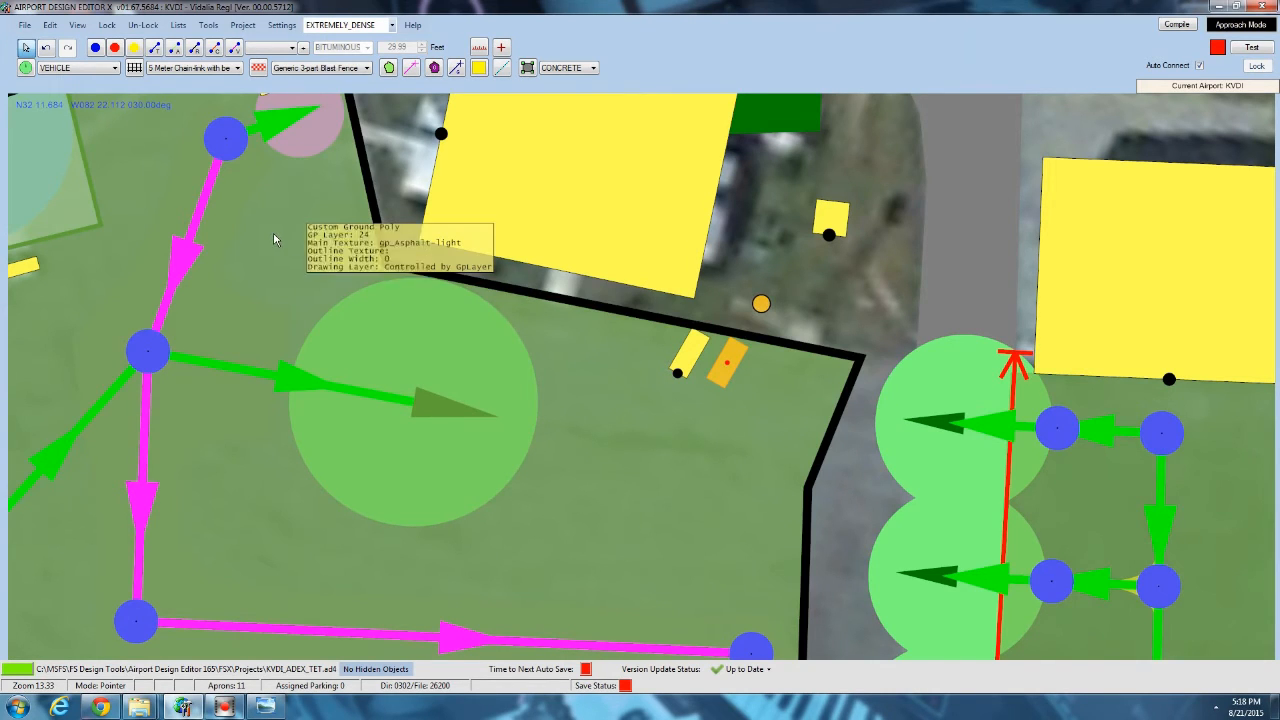
pyautogui.rightClick(274, 236)
pyautogui.moveTo(328, 308)
pyautogui.click(505, 406)
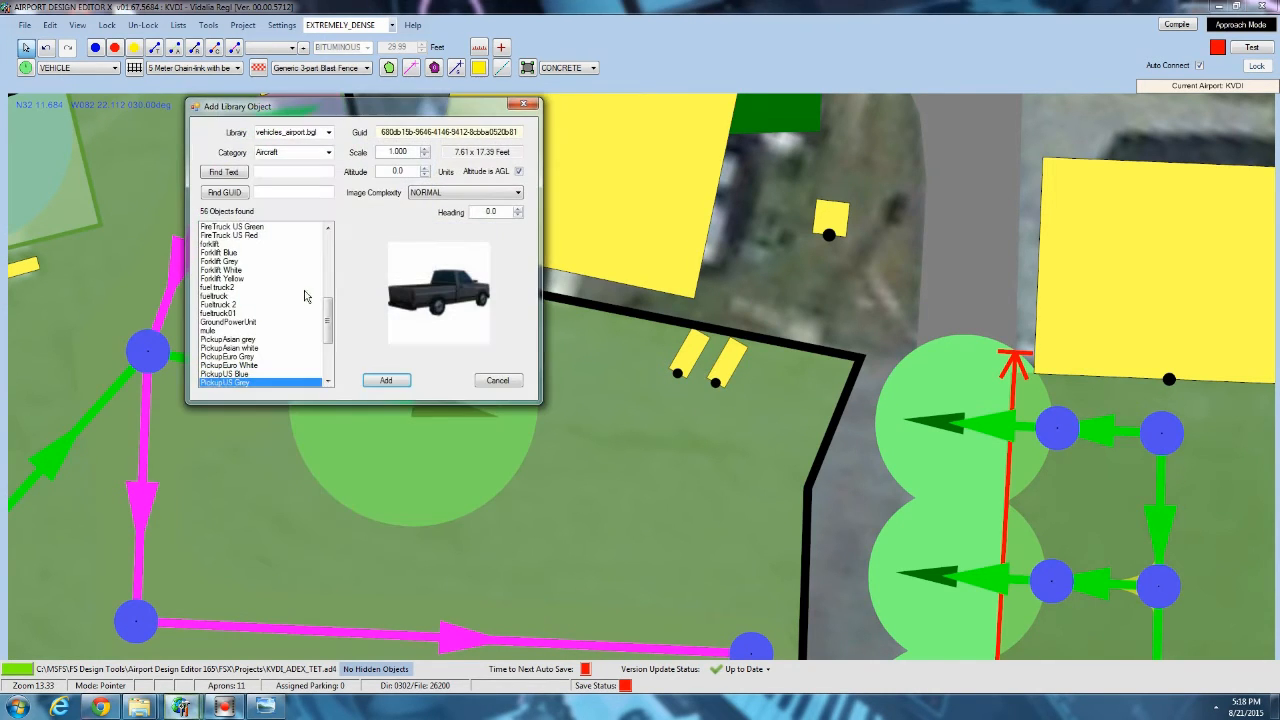
pyautogui.click(262, 318)
pyautogui.scroll(-3, 270, 310)
pyautogui.click(245, 244)
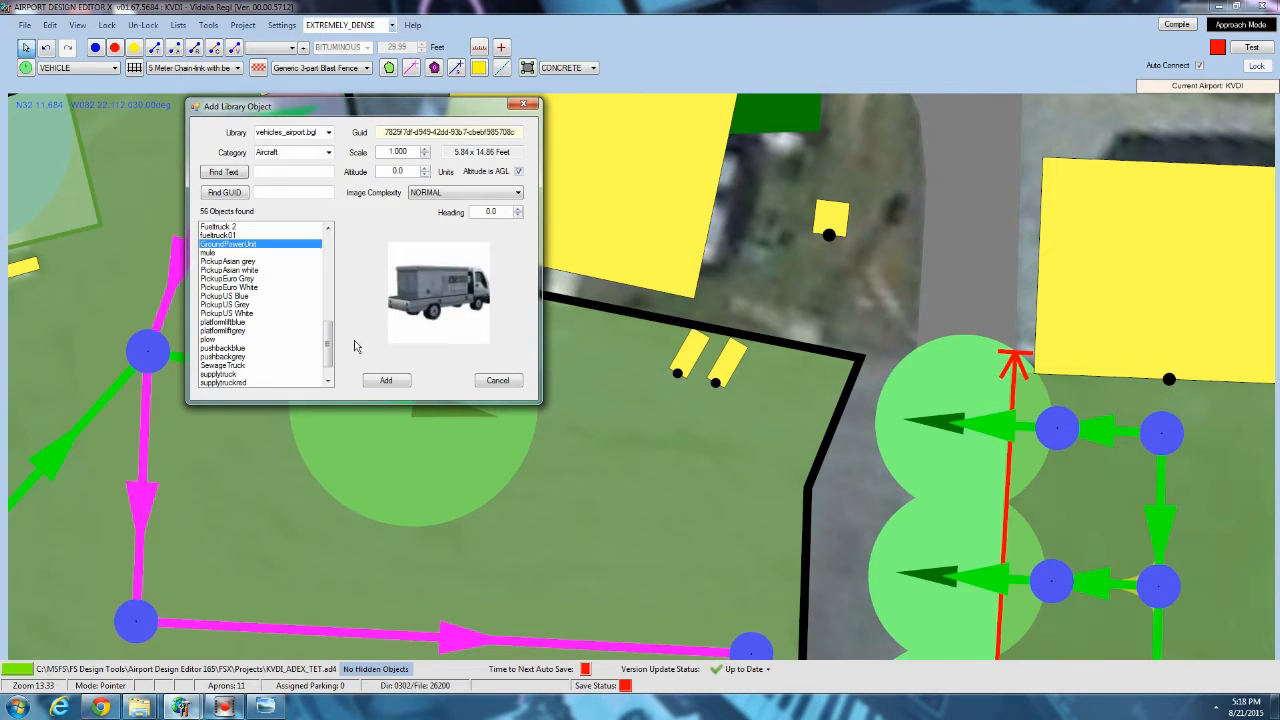
pyautogui.click(386, 380)
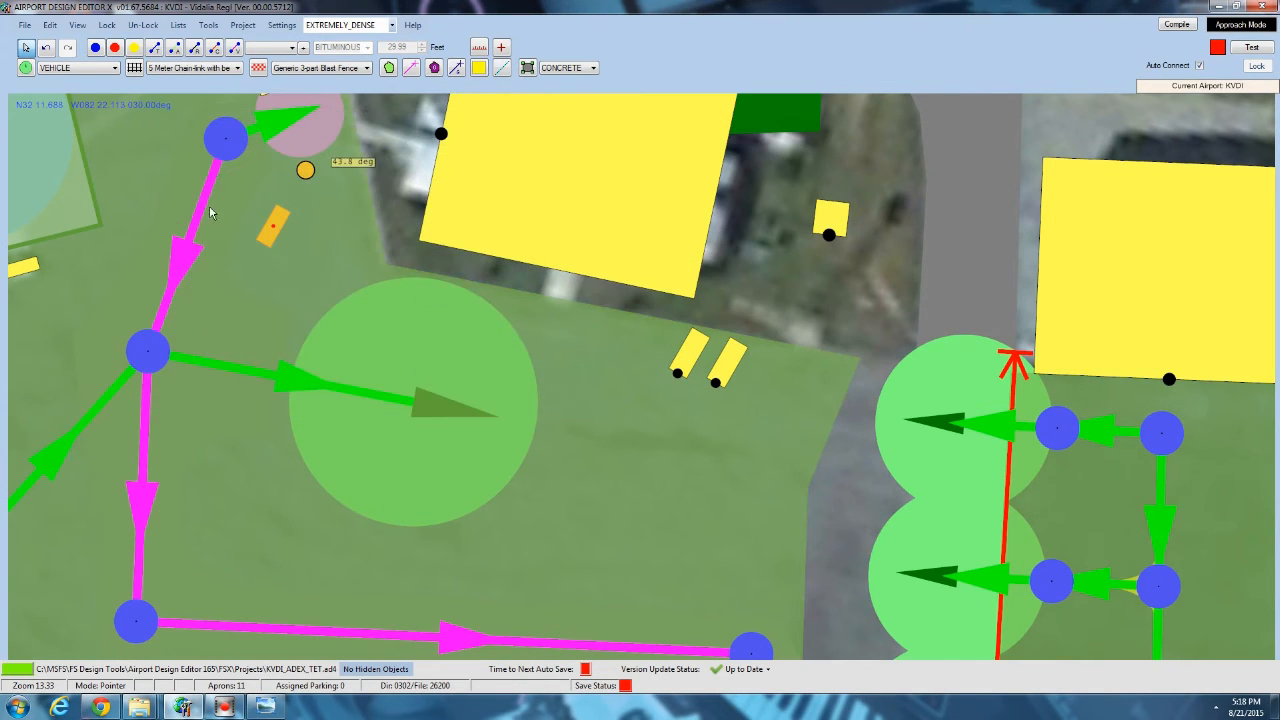
pyautogui.click(25, 280)
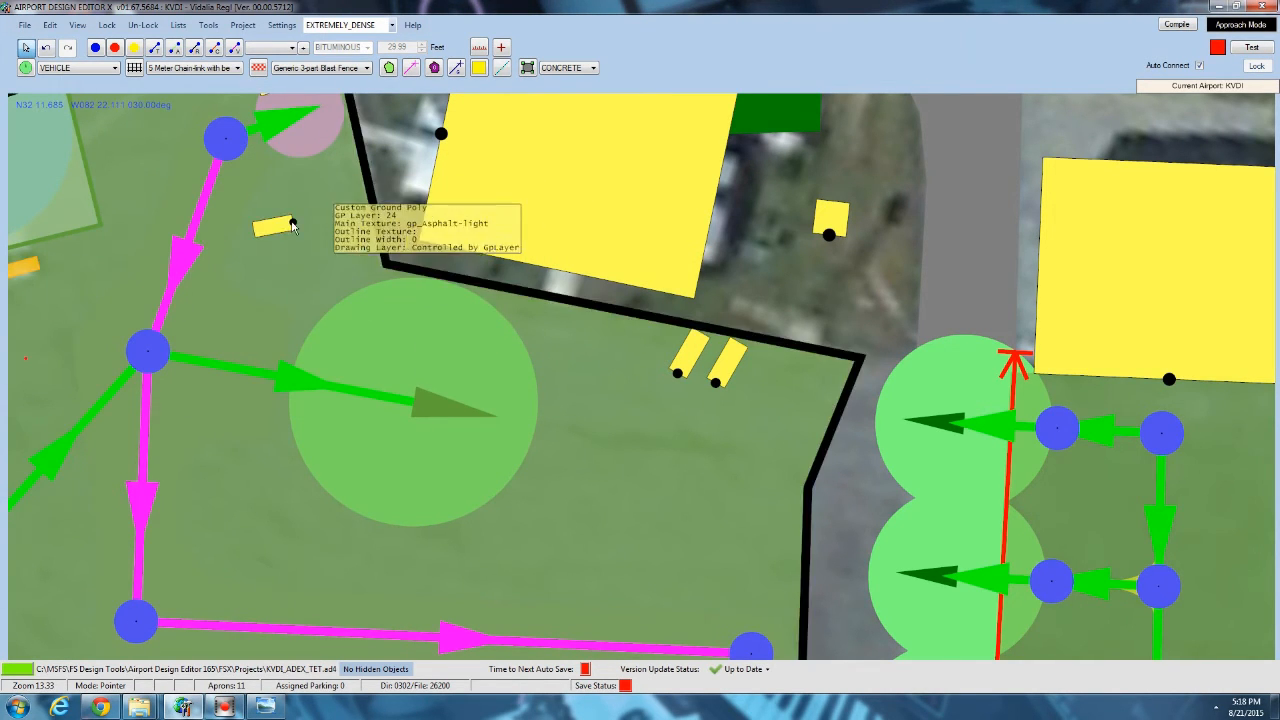
pyautogui.moveTo(289, 233); pyautogui.dragTo(370, 257)
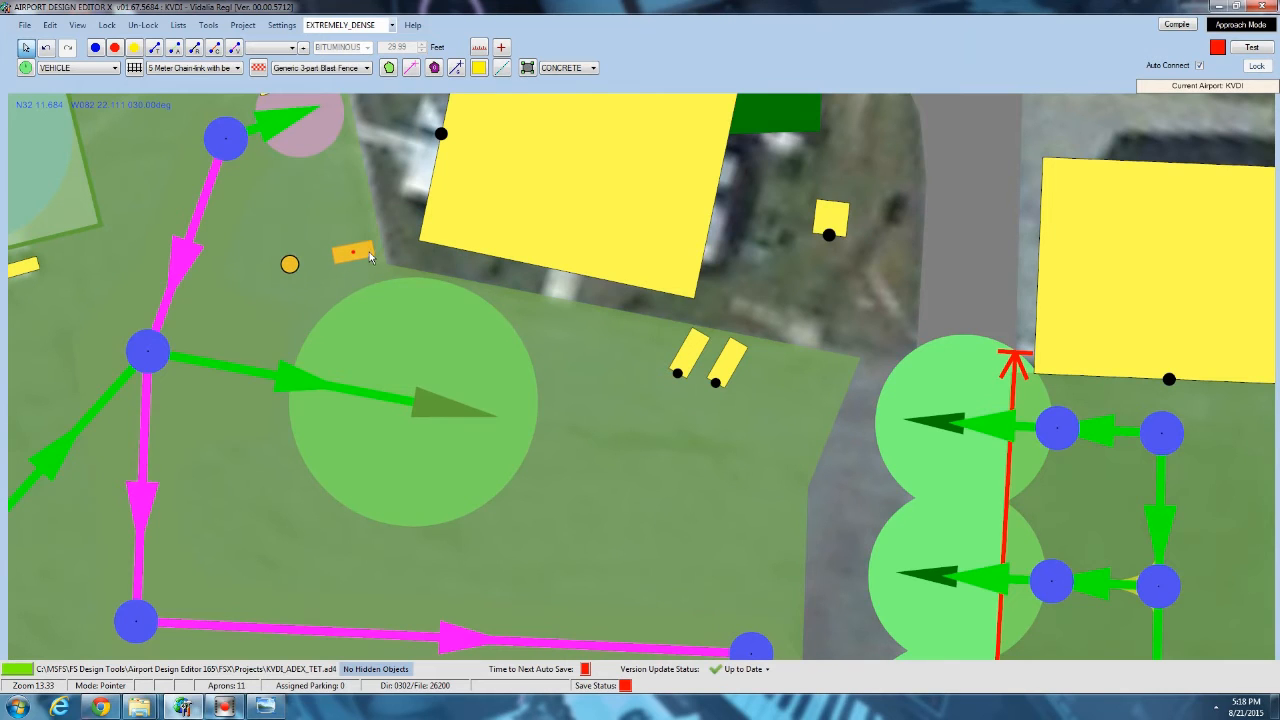
# Add the AirStartUnit library object just above the ground power unit and rotate it parallel to that unit.
pyautogui.rightClick(345, 226)
pyautogui.moveTo(416, 300)
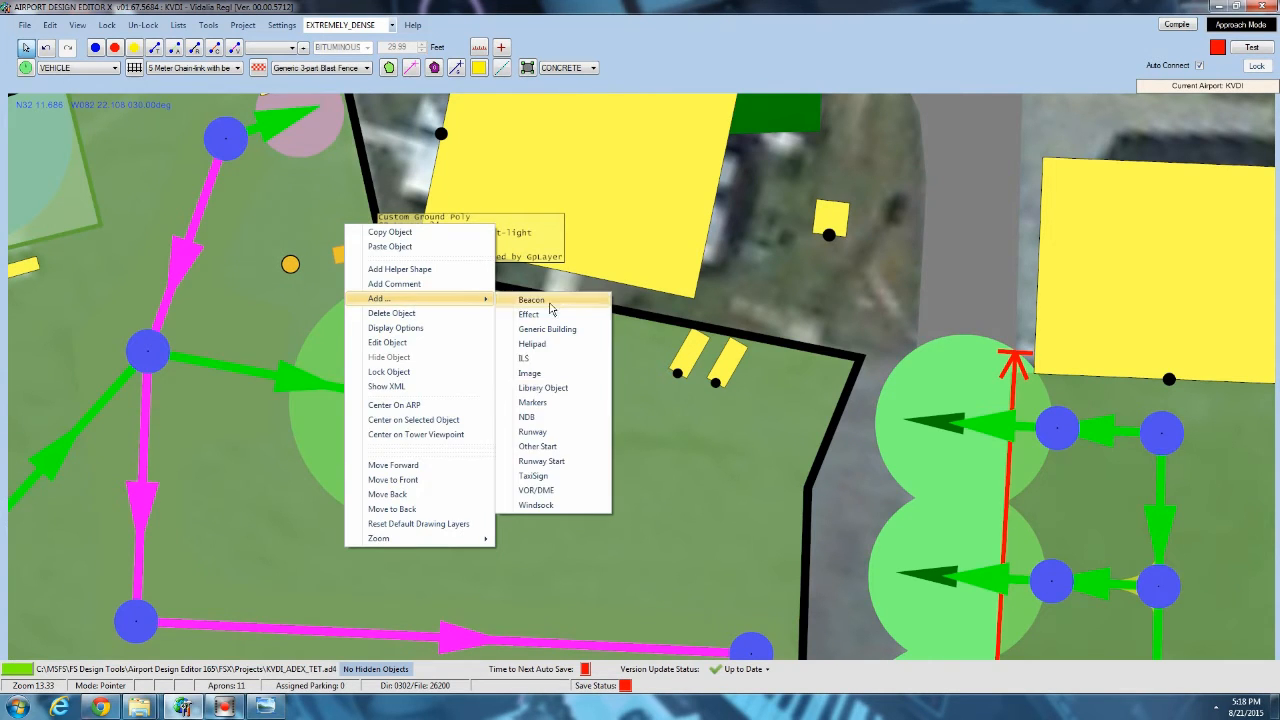
pyautogui.click(548, 390)
pyautogui.scroll(10, 255, 245)
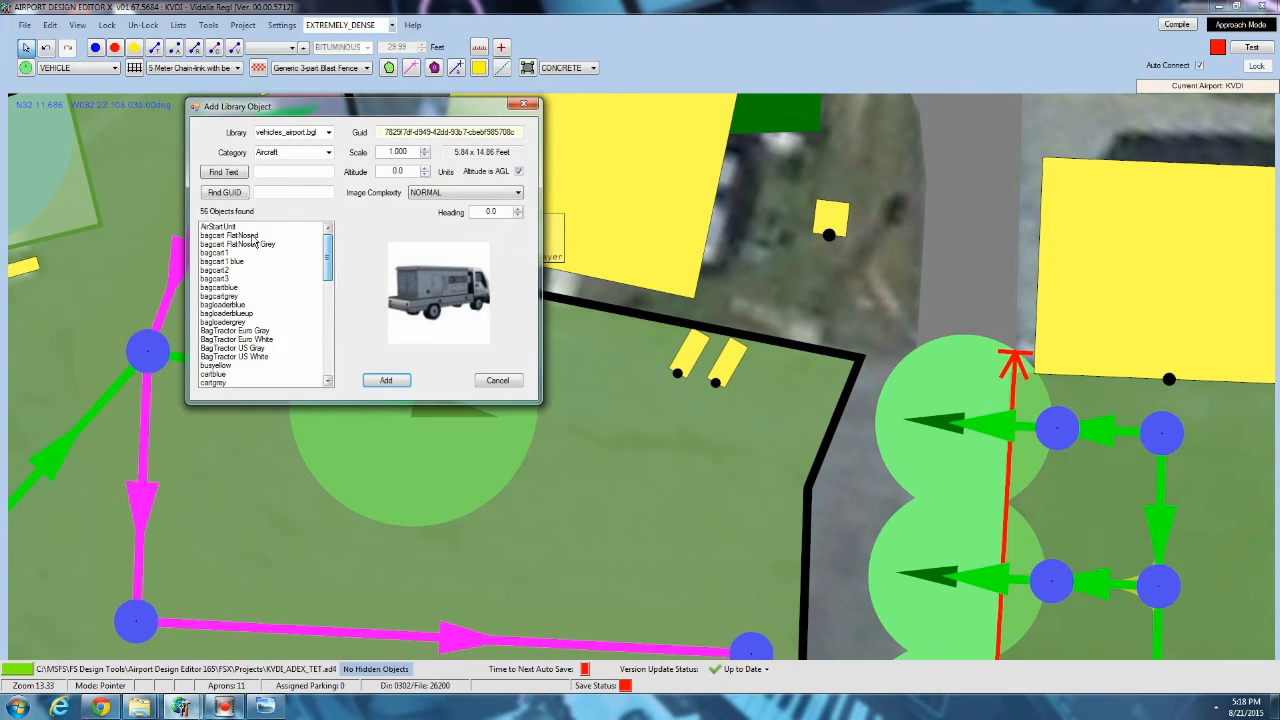
pyautogui.click(256, 228)
pyautogui.click(389, 380)
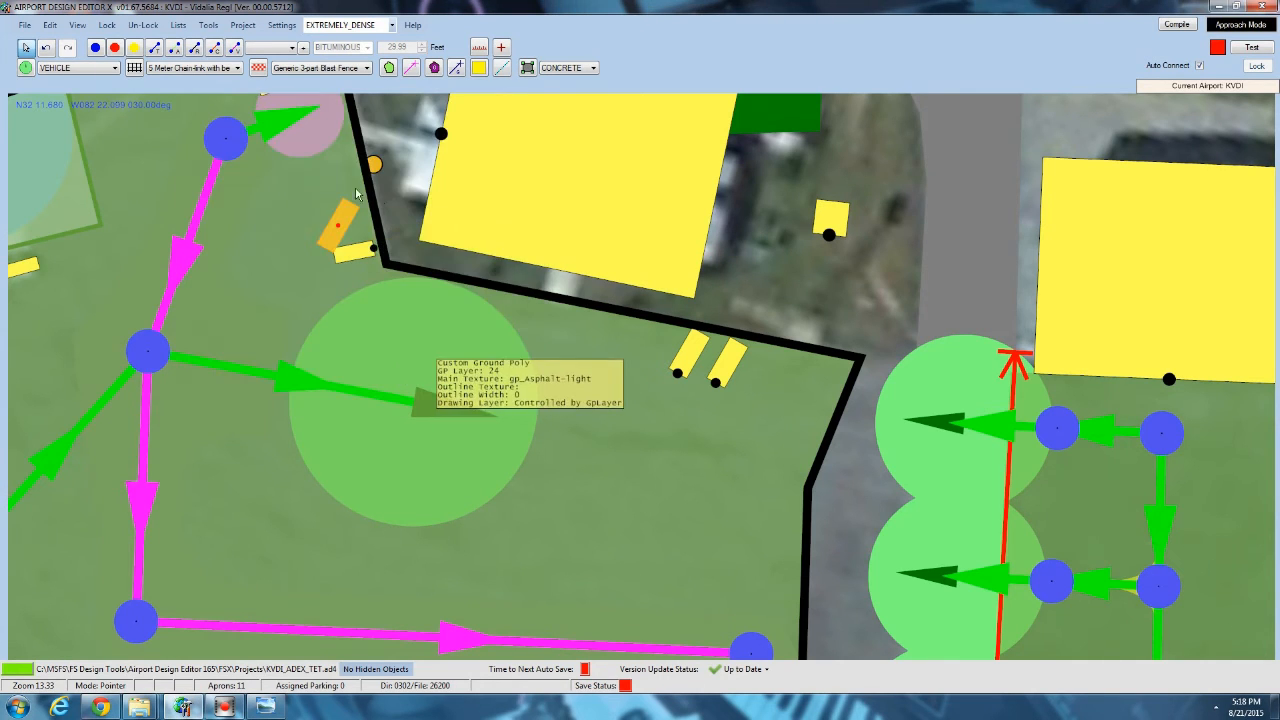
pyautogui.moveTo(370, 165); pyautogui.dragTo(0, 300)
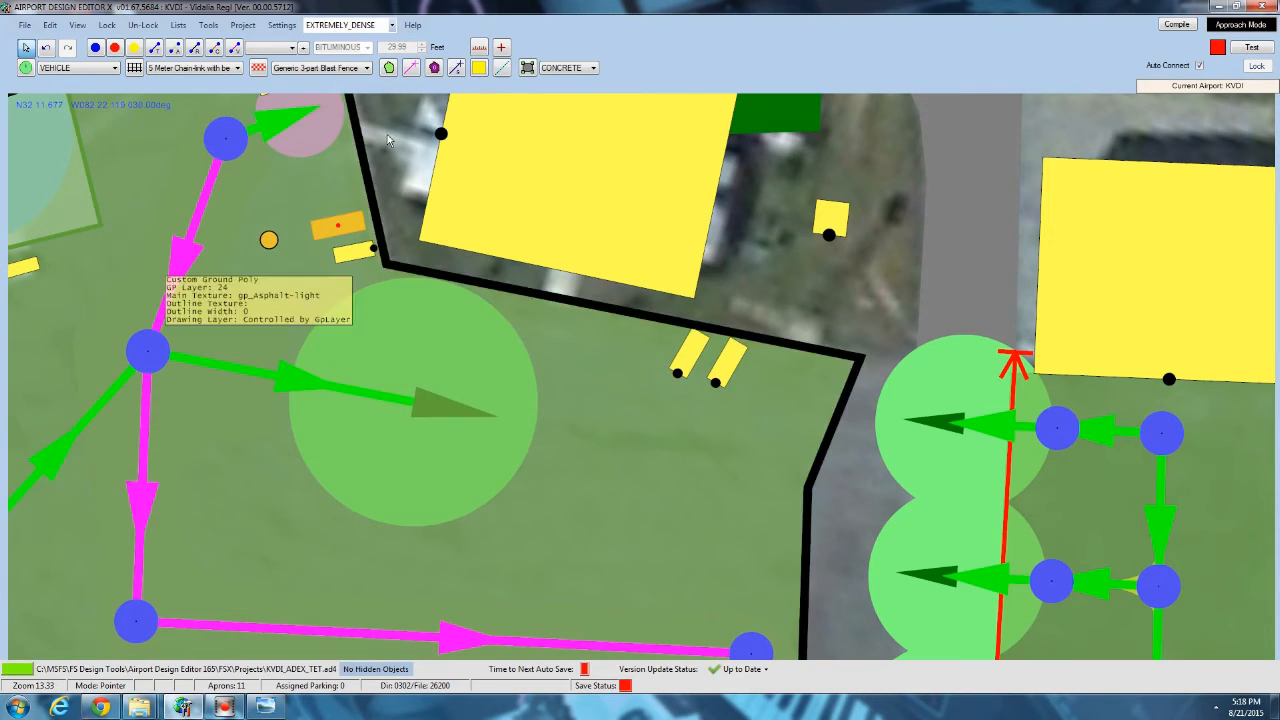
pyautogui.click(112, 130)
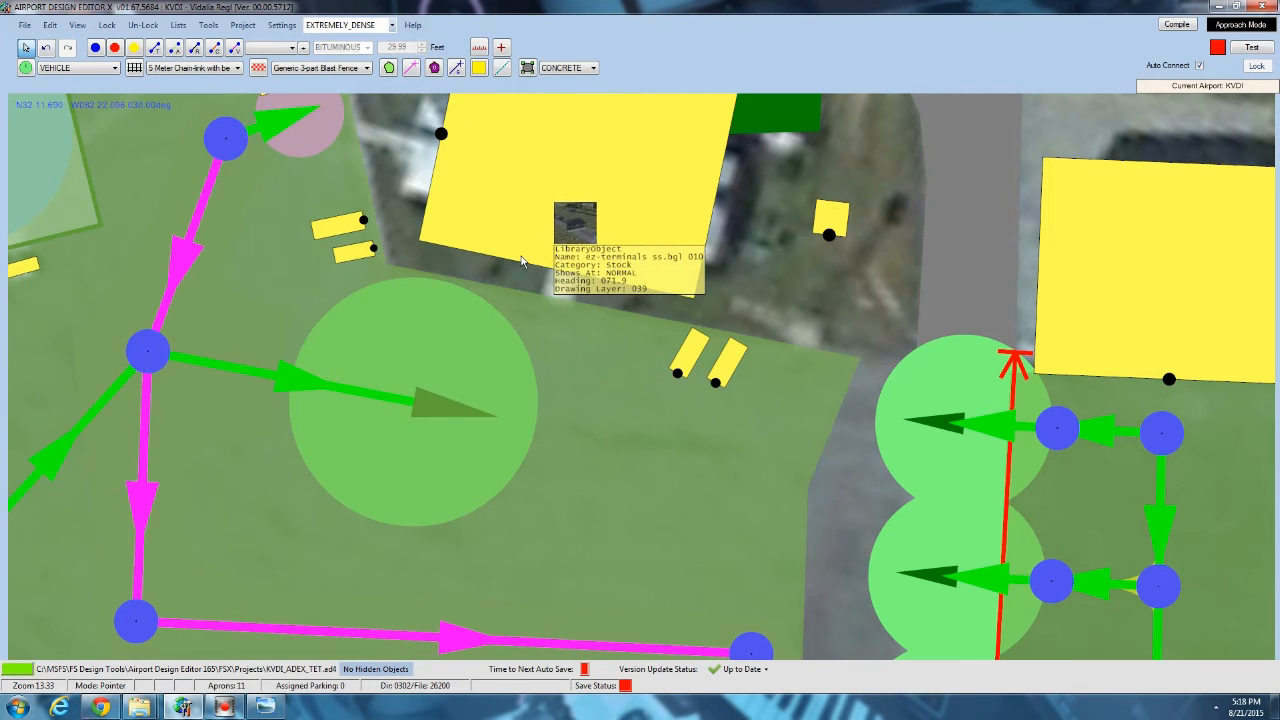
# Draw a terrain polygon around the terminal building, including the short walkways on its west and south sides that reach the asphalt.
pyautogui.scroll(-2, 403, 343)
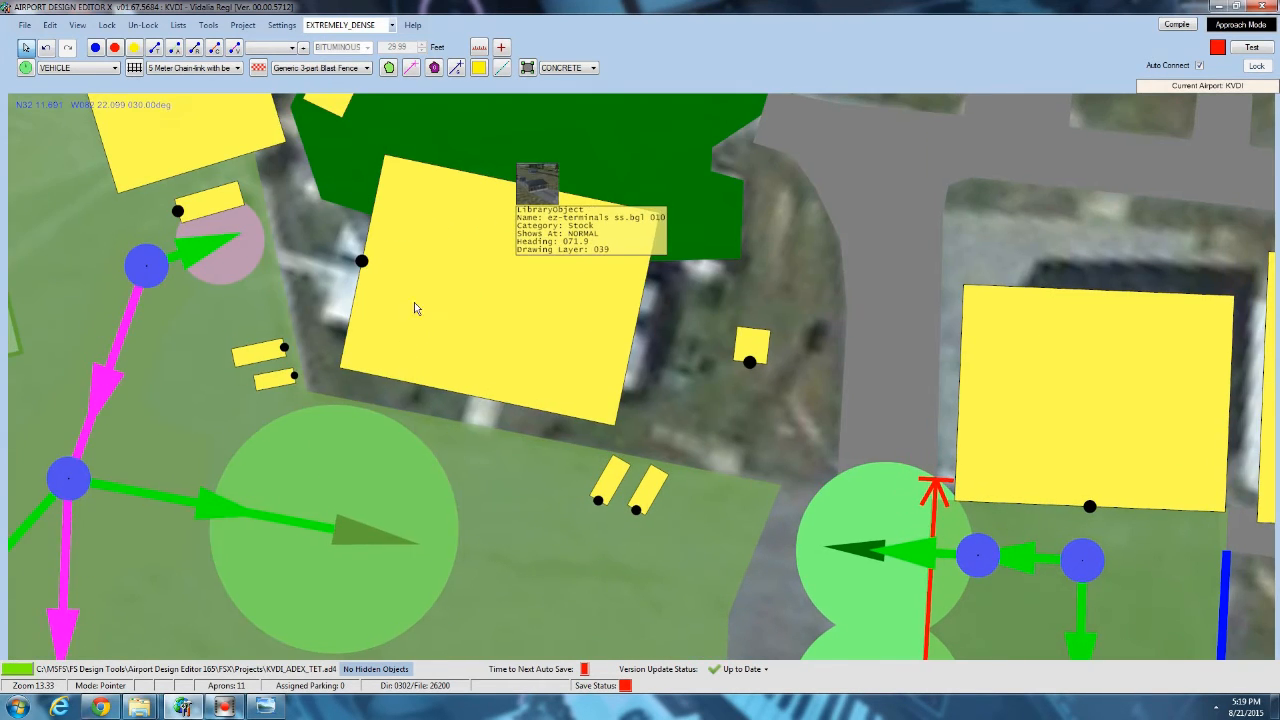
pyautogui.click(556, 70)
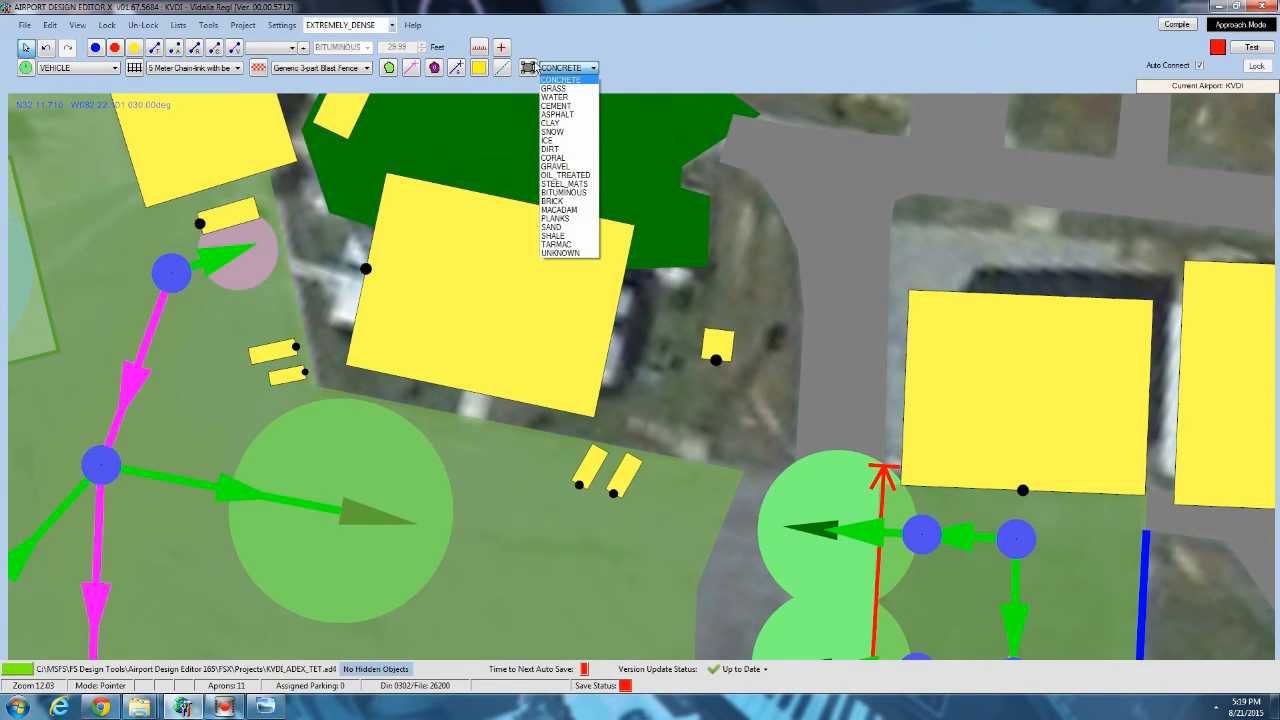
pyautogui.click(389, 71)
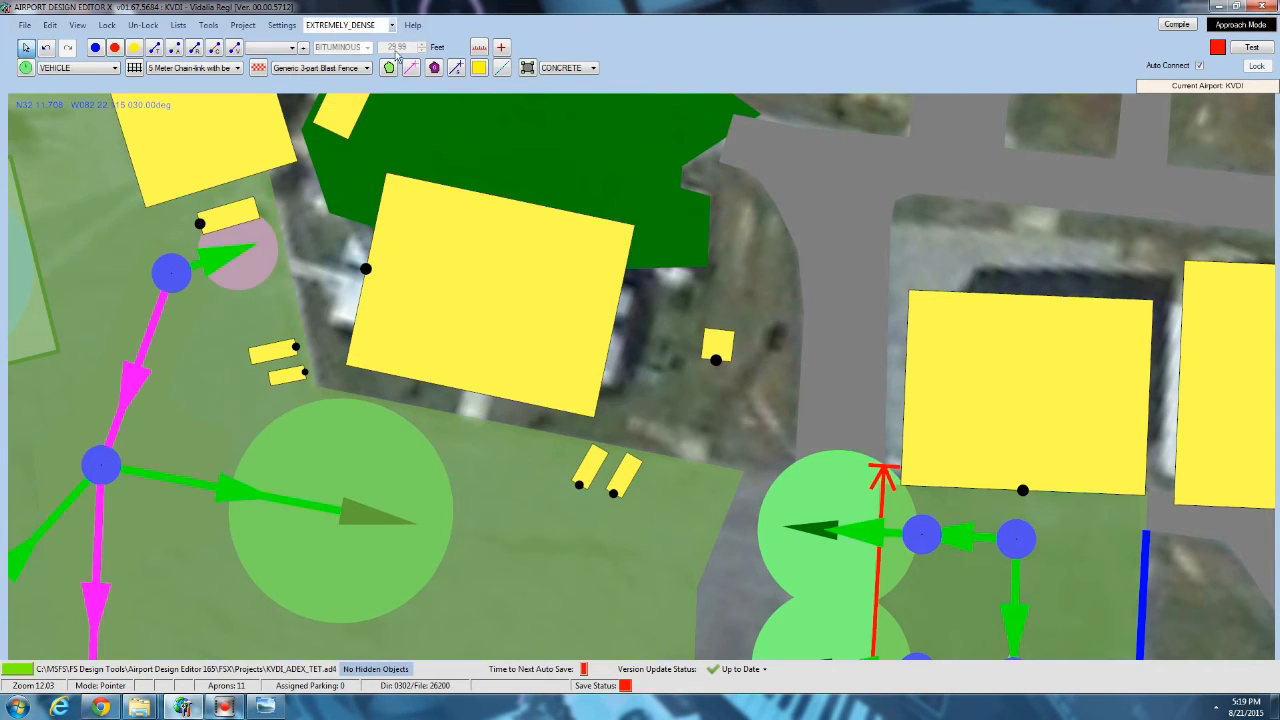
pyautogui.click(286, 256)
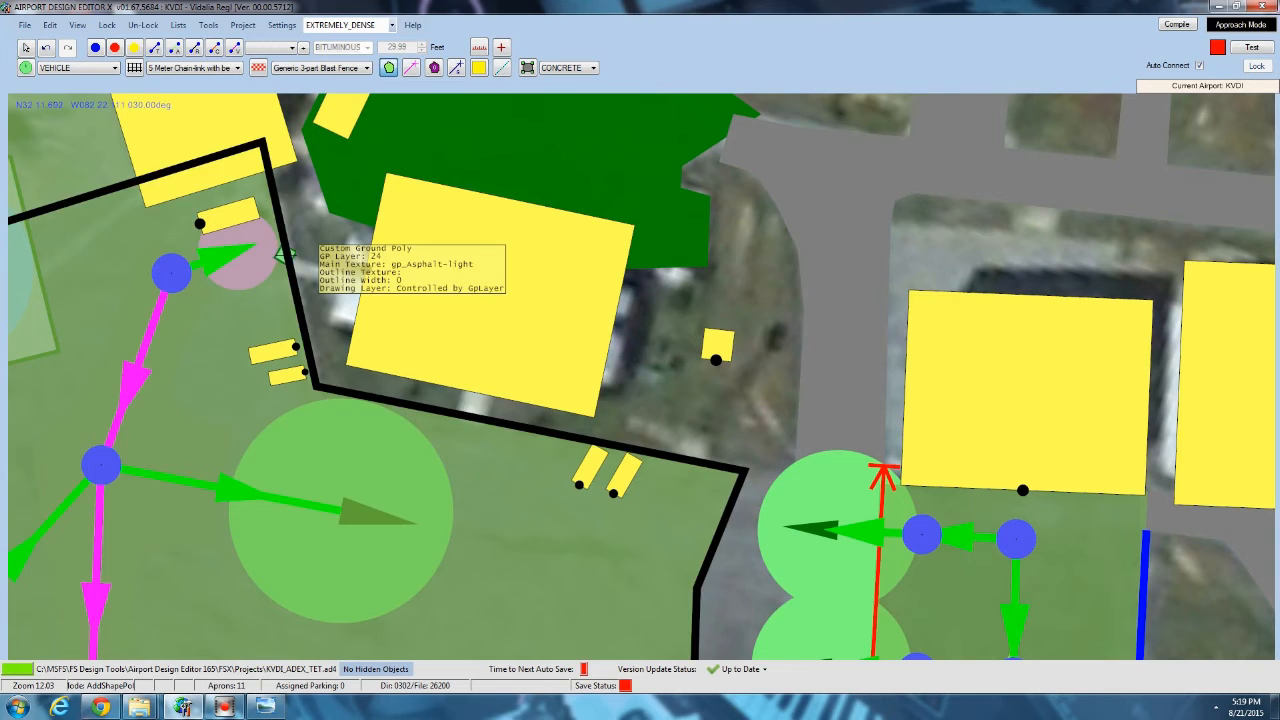
pyautogui.click(366, 269)
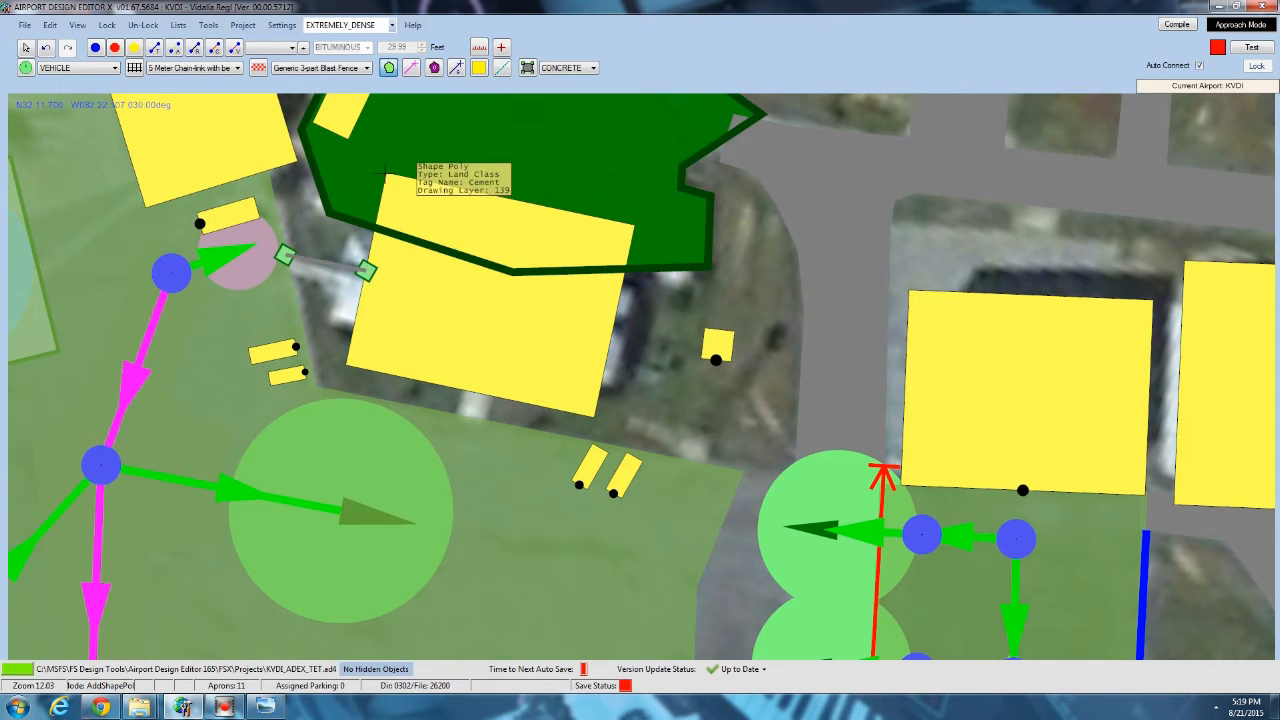
pyautogui.click(387, 173)
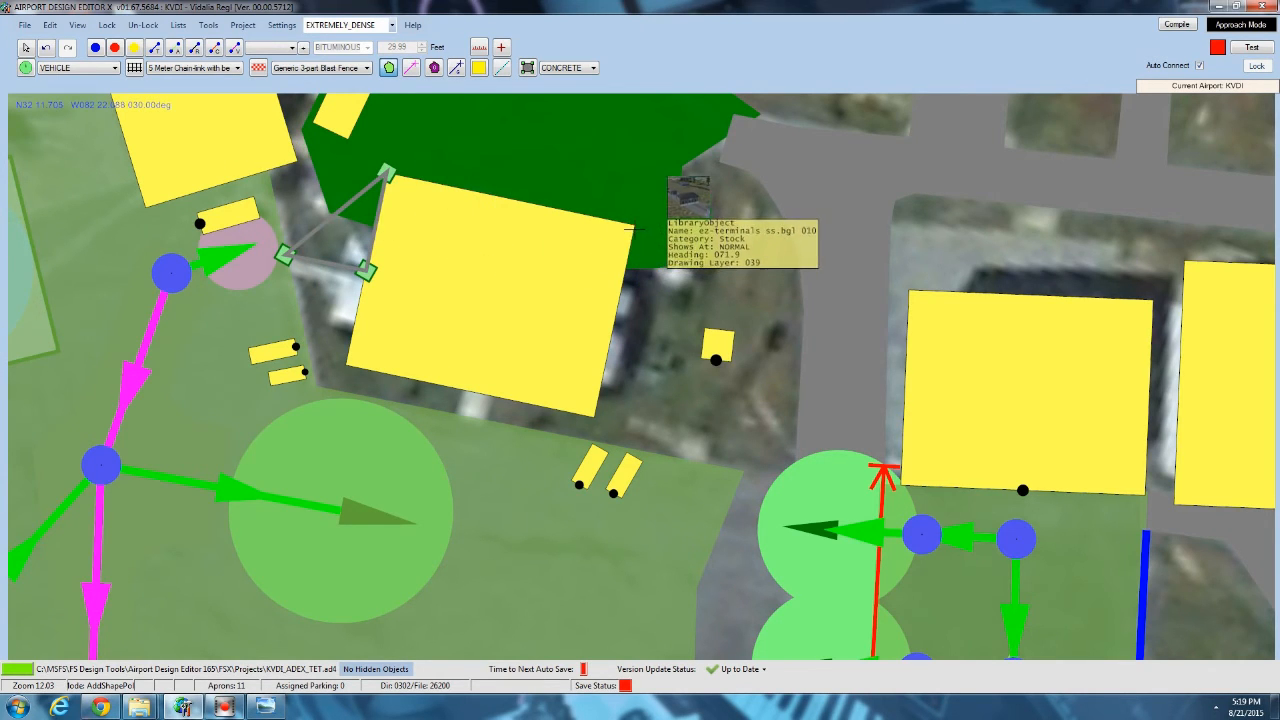
pyautogui.click(636, 224)
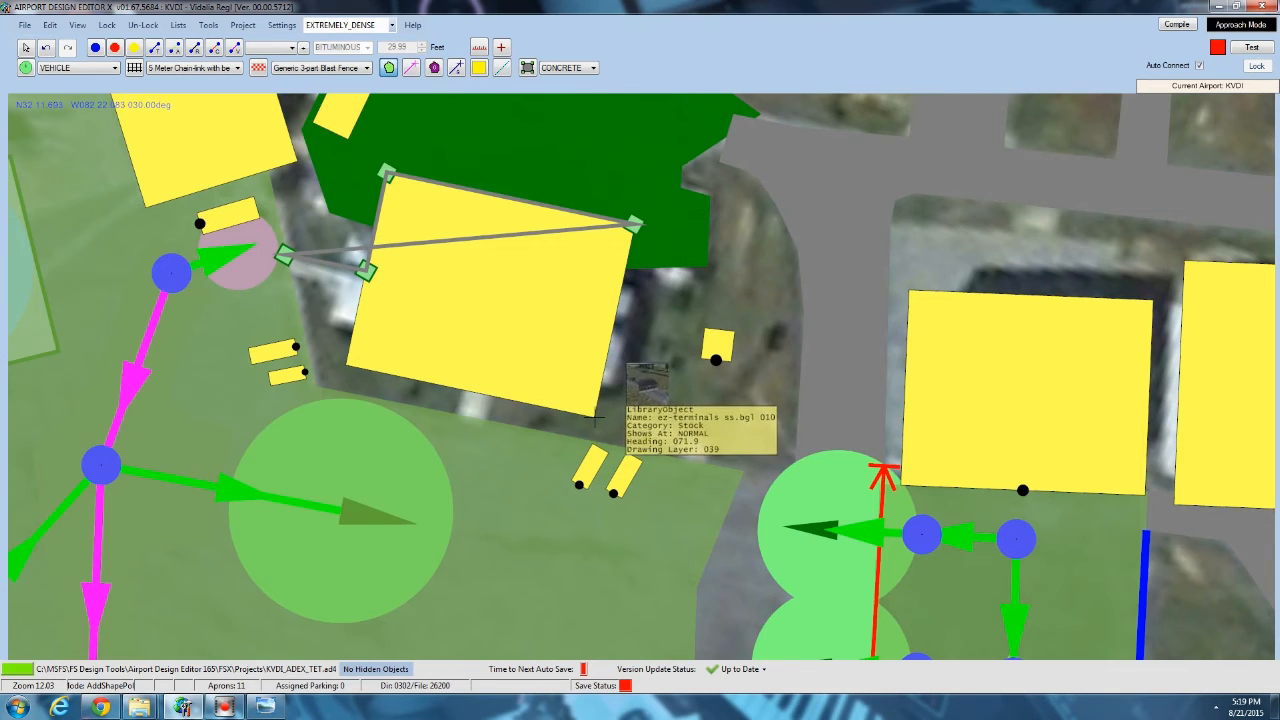
pyautogui.click(594, 416)
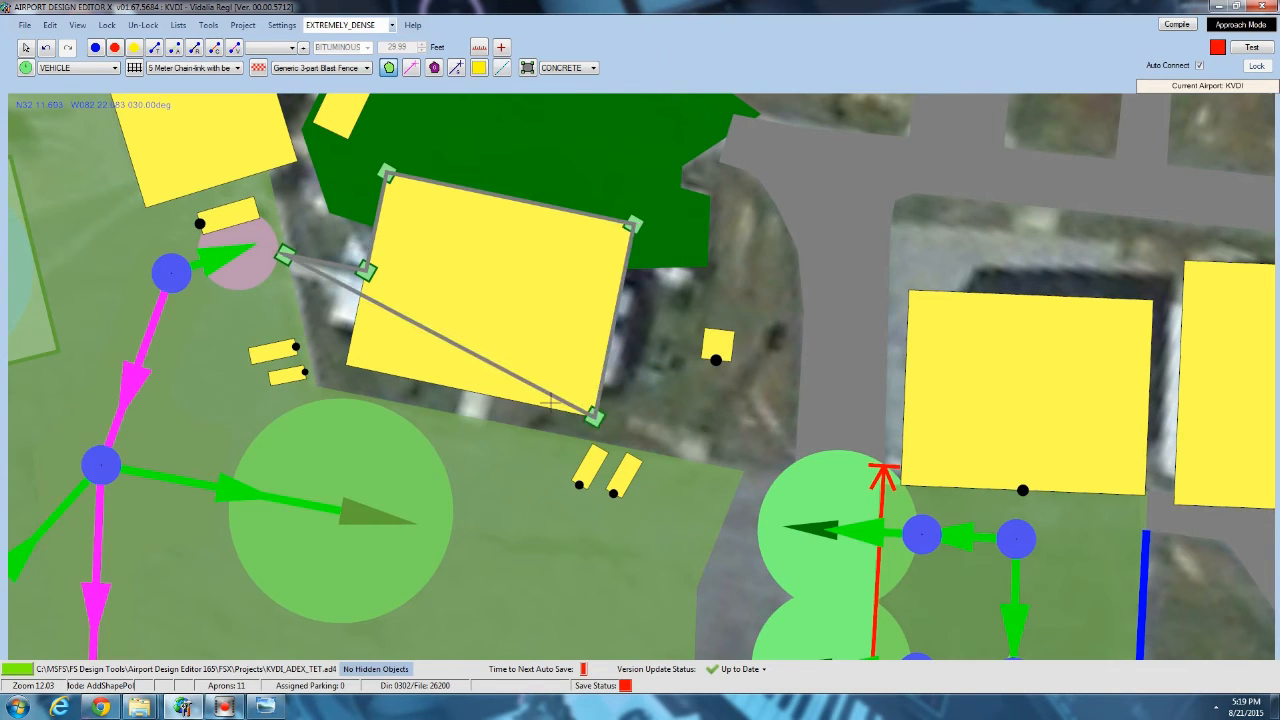
pyautogui.click(488, 424)
pyautogui.click(453, 417)
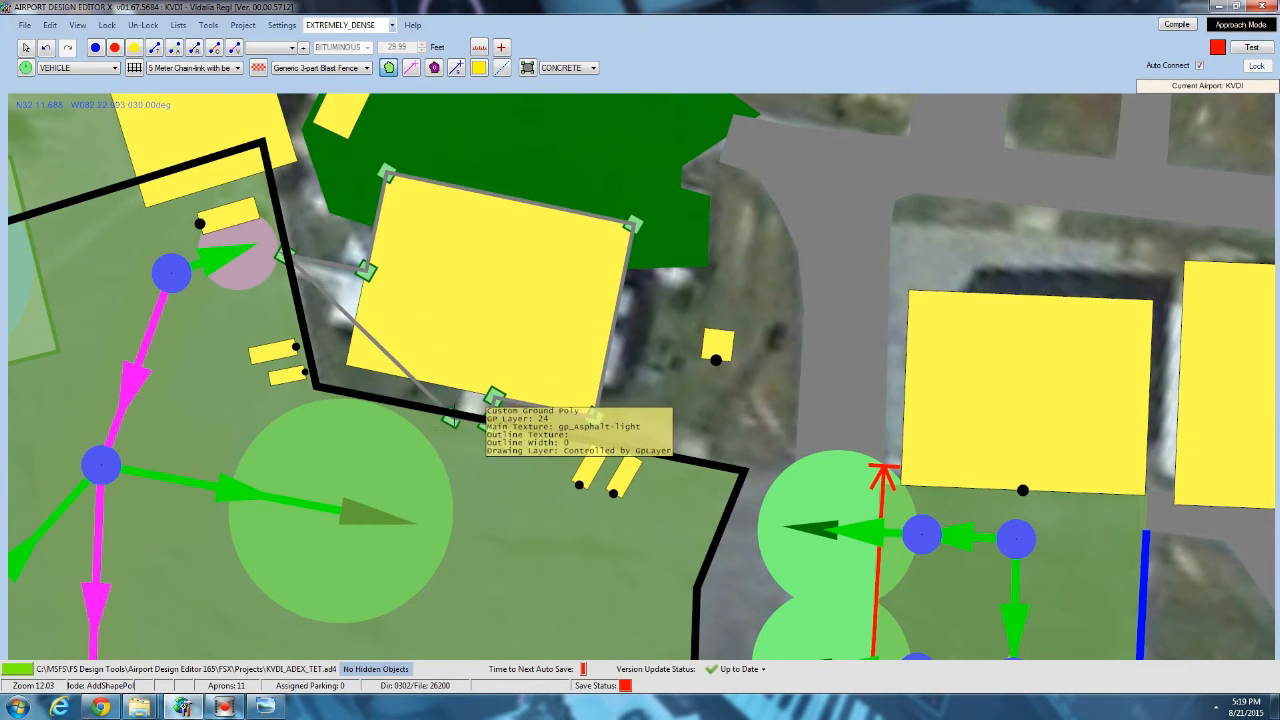
pyautogui.click(463, 388)
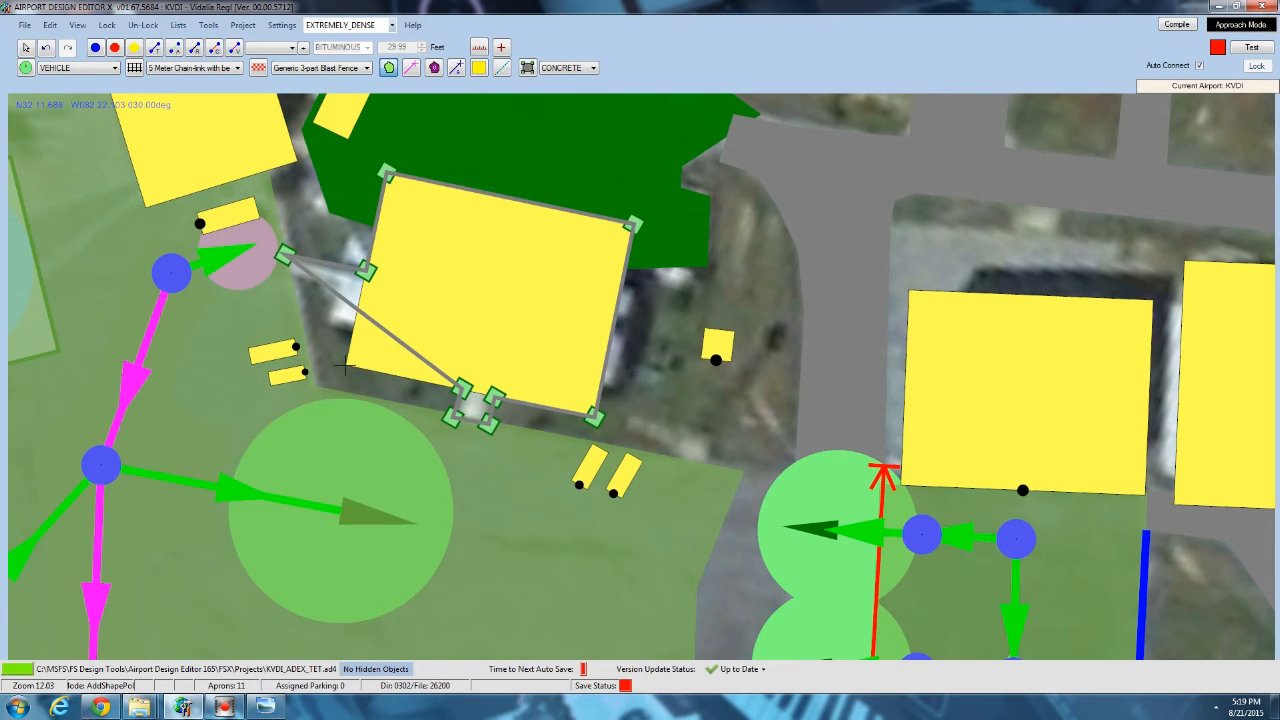
pyautogui.click(361, 292)
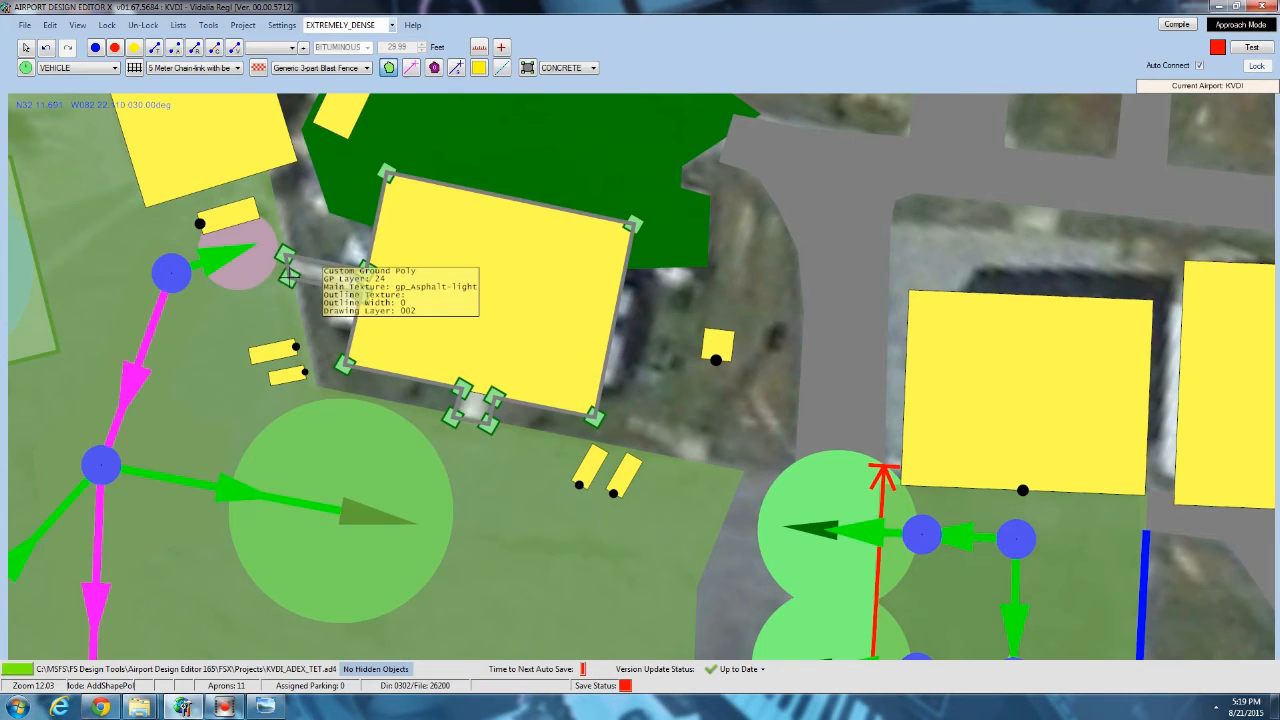
pyautogui.click(287, 272)
# Set the terminal polygon's type to Land Class with the Cement tag, and check its south walkway section.
pyautogui.click(201, 192)
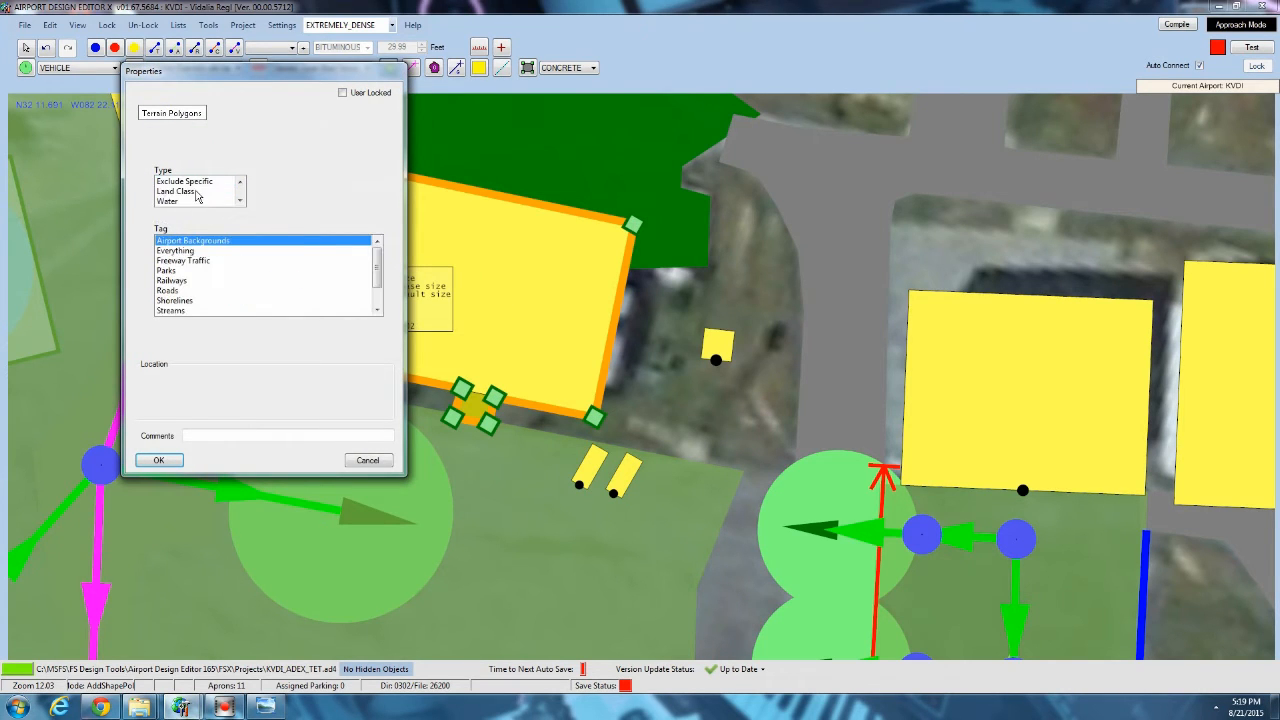
pyautogui.click(197, 192)
pyautogui.click(190, 311)
pyautogui.click(158, 460)
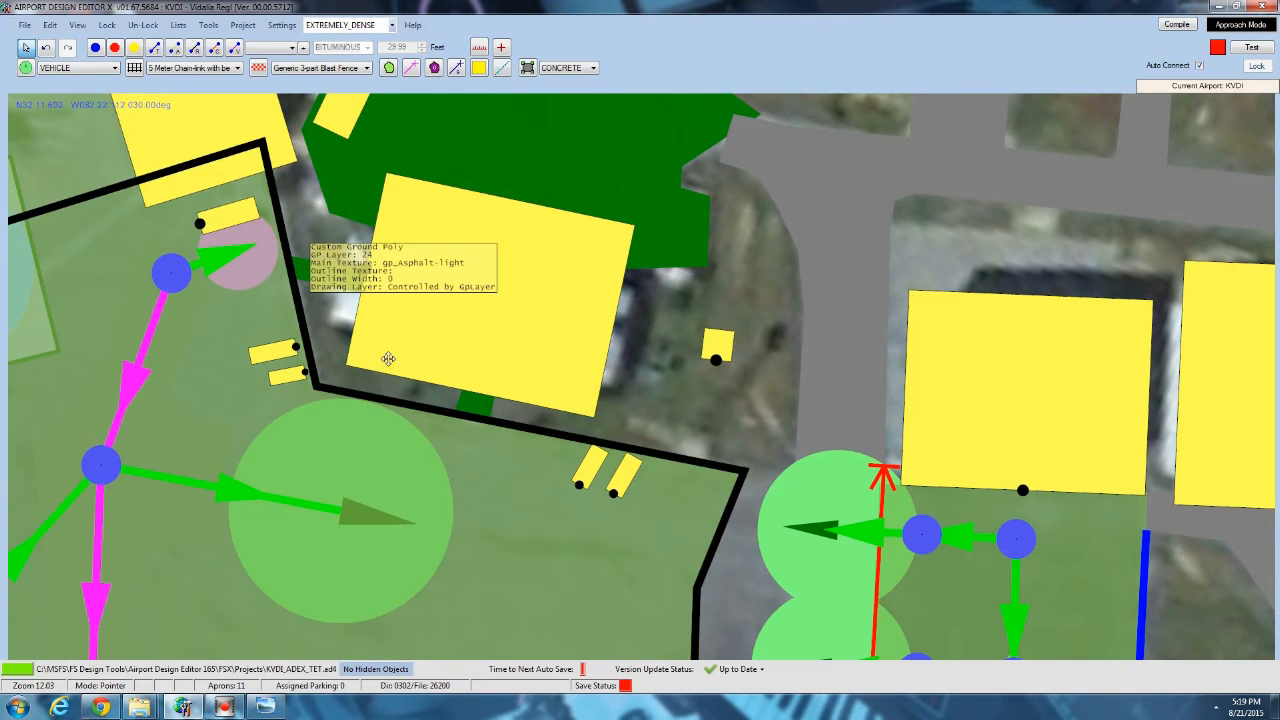
pyautogui.scroll(3, 461, 310)
pyautogui.scroll(2, 461, 310)
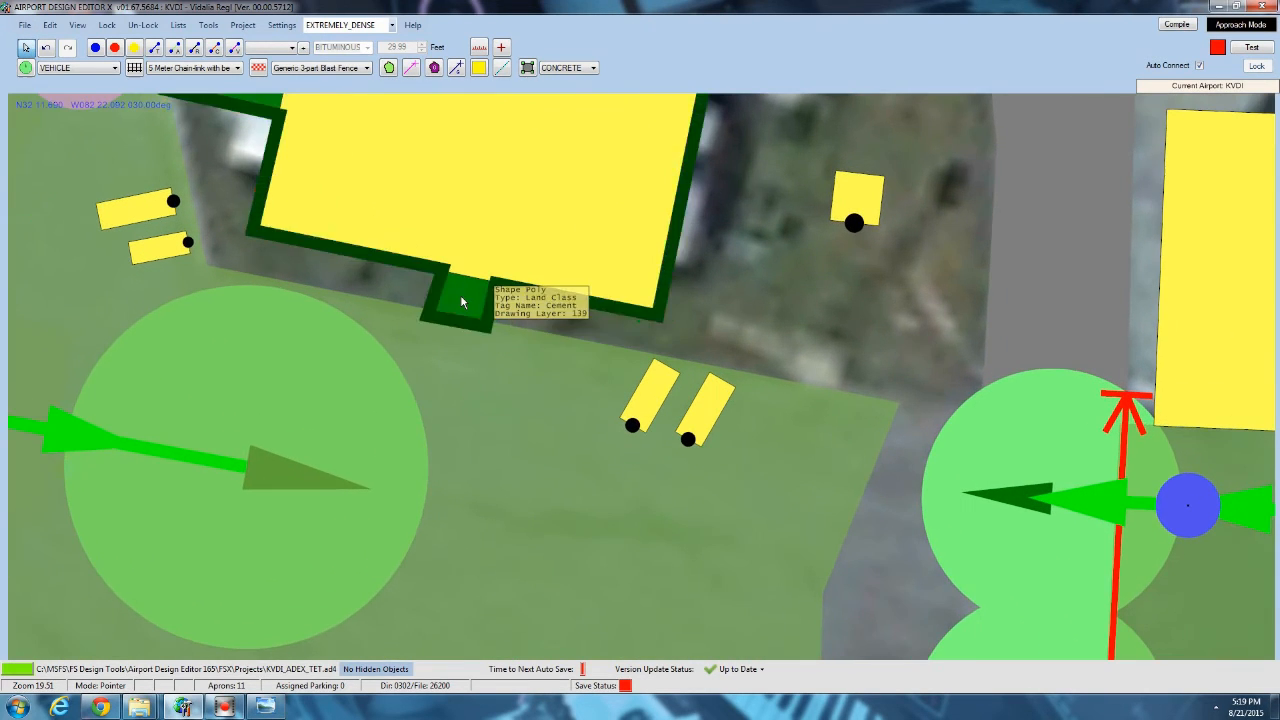
# Nudge the outer west corner of the terminal polygon's south walkway slightly where it meets the asphalt, and deselect the polygon.
pyautogui.click(432, 320)
pyautogui.moveTo(434, 320); pyautogui.dragTo(438, 319)
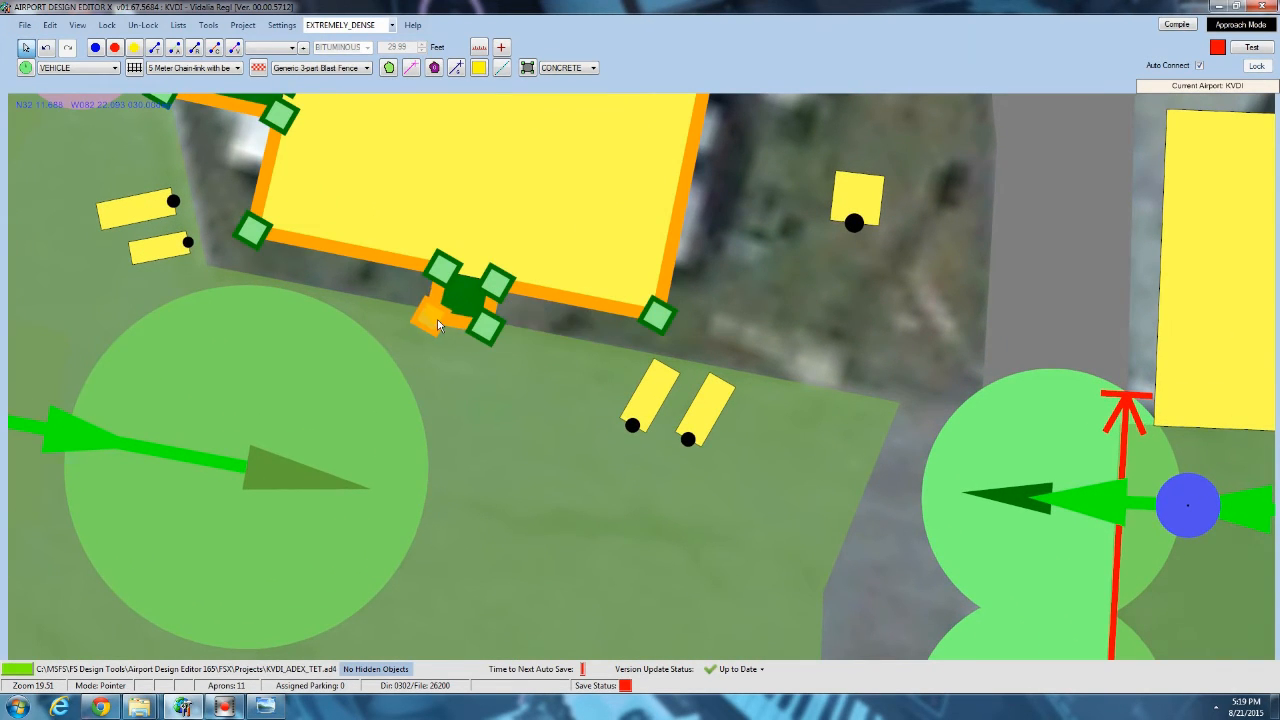
pyautogui.click(765, 199)
pyautogui.moveTo(761, 268); pyautogui.dragTo(761, 326)
pyautogui.scroll(-4, 760, 332)
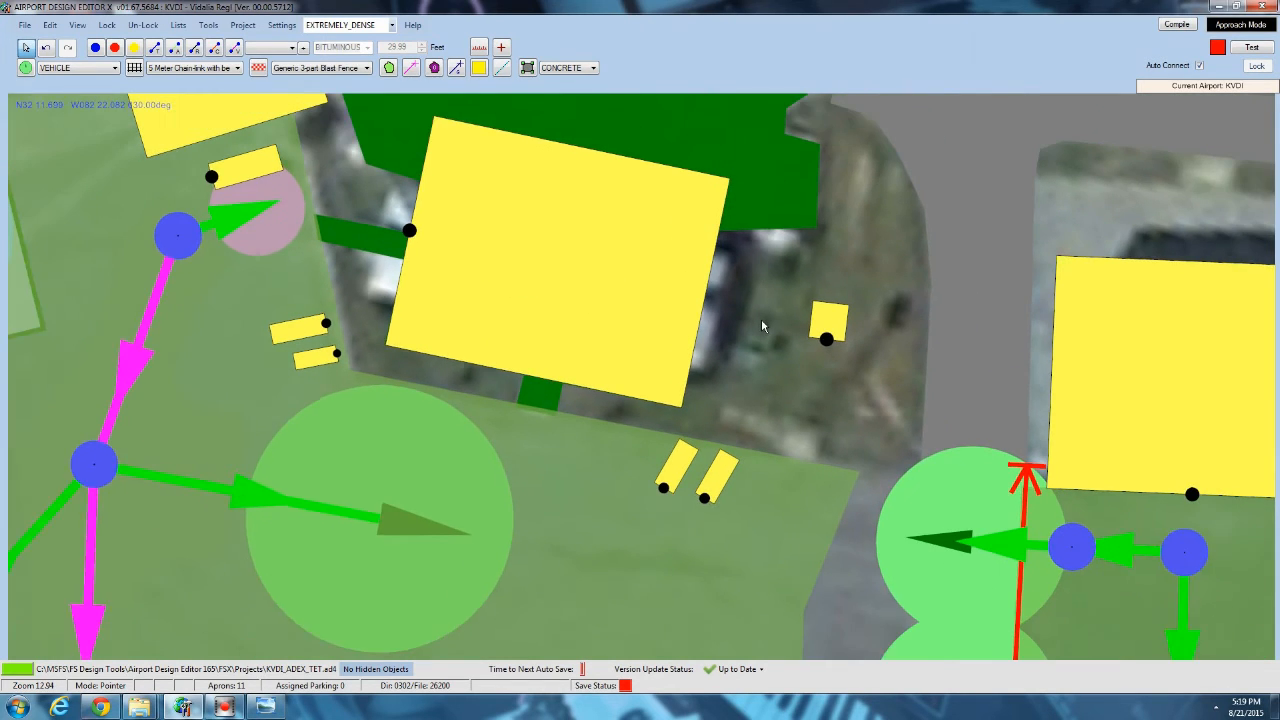
pyautogui.click(392, 249)
pyautogui.click(776, 412)
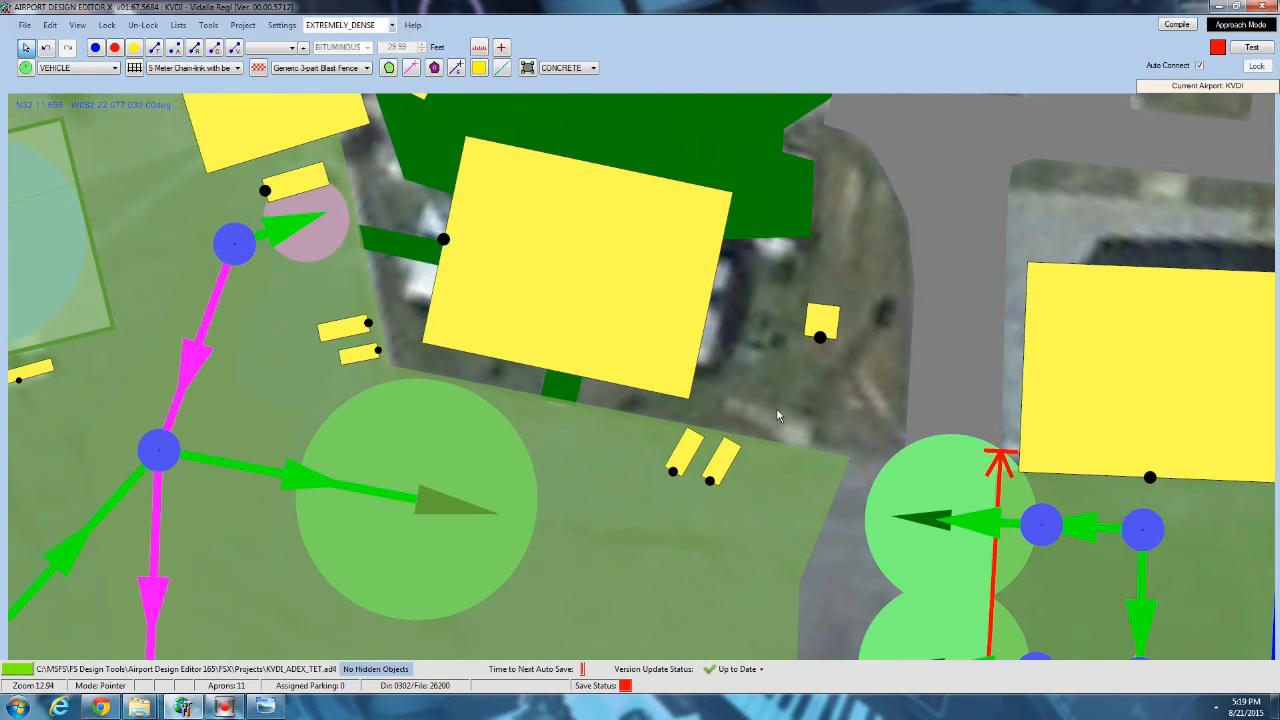
# Start adding a library object on the asphalt just off the terminal's south walkway, choosing the fillerobjects.bgl library.
pyautogui.moveTo(776, 412); pyautogui.dragTo(469, 184)
pyautogui.scroll(-1, 469, 180)
pyautogui.scroll(-6, 470, 178)
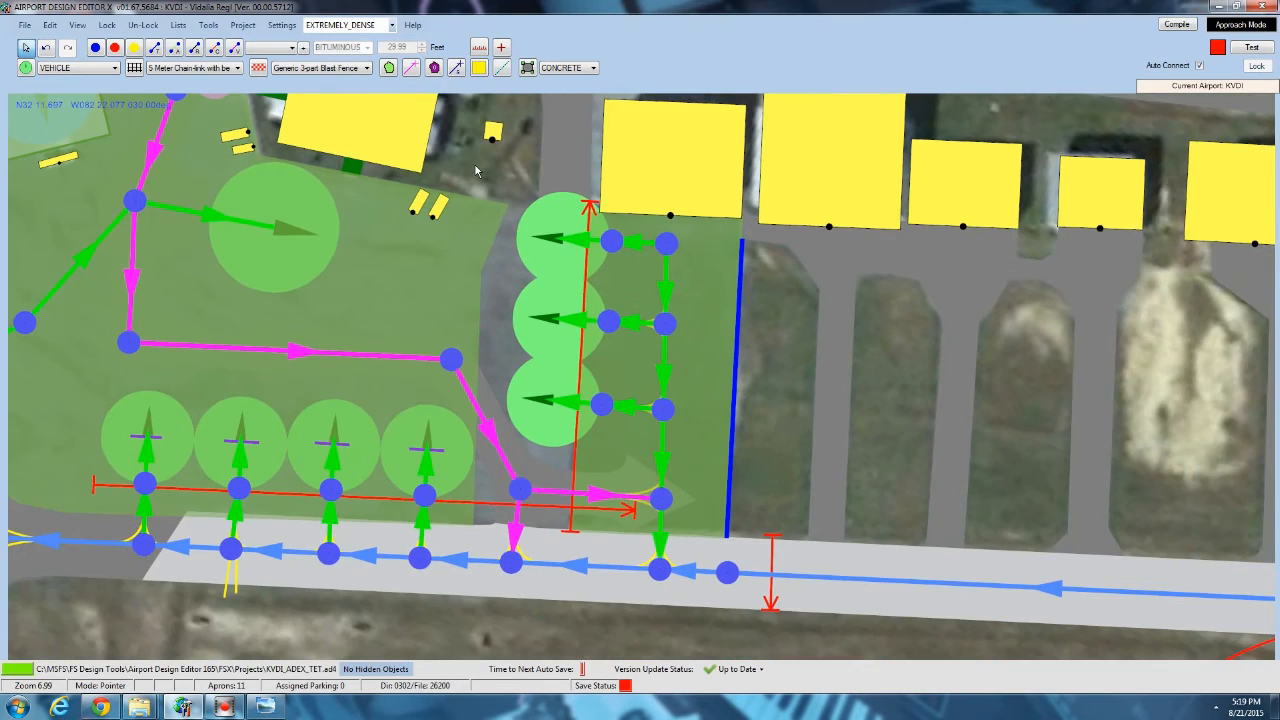
pyautogui.scroll(2, 534, 282)
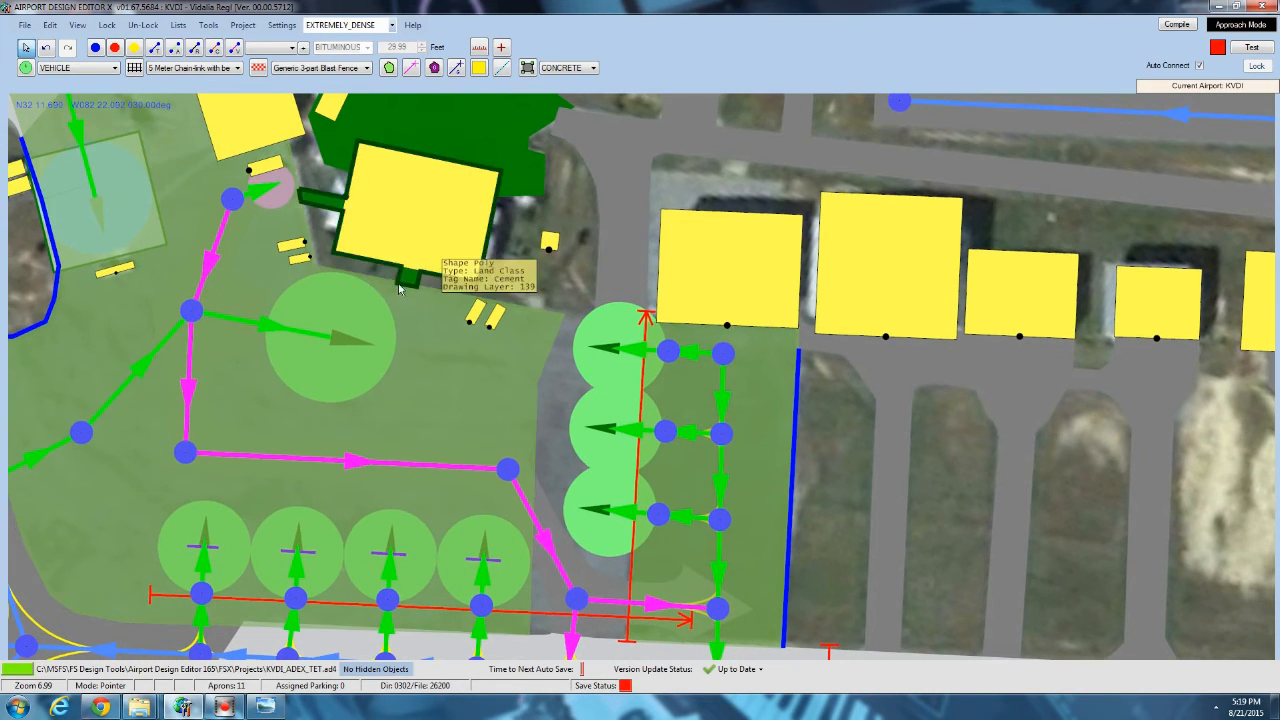
pyautogui.scroll(2, 432, 303)
pyautogui.scroll(2, 432, 303)
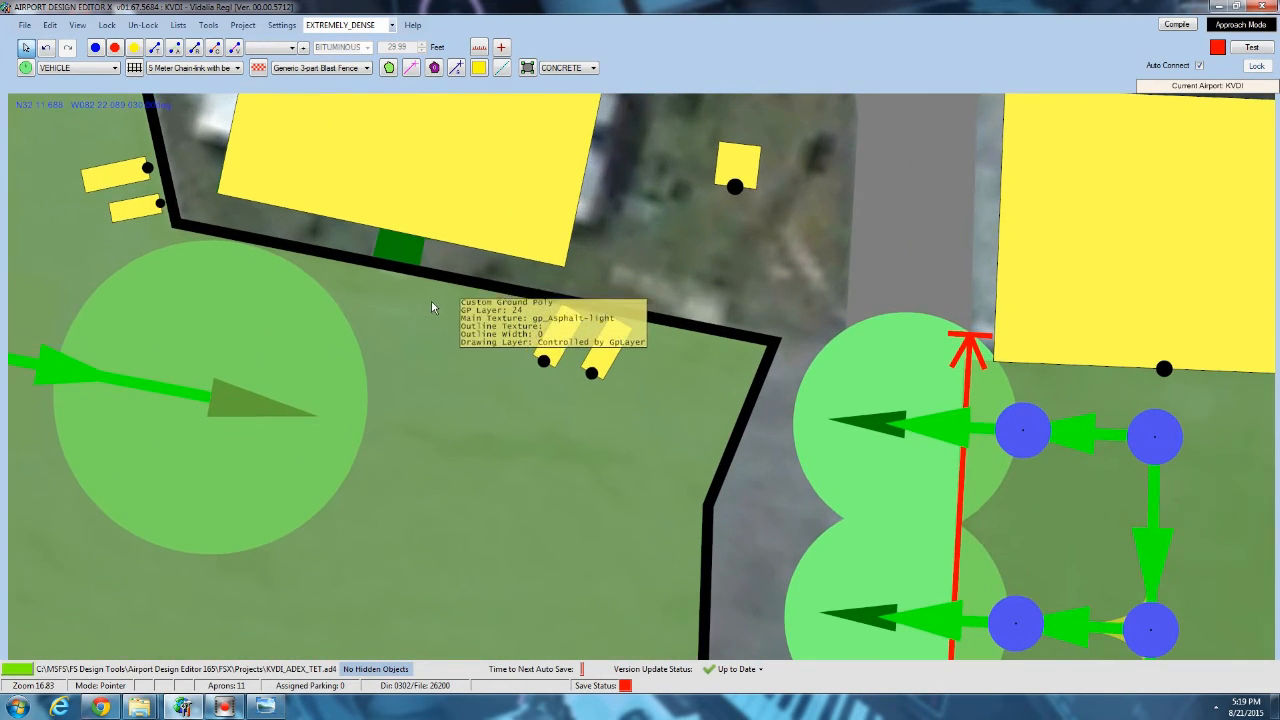
pyautogui.rightClick(432, 300)
pyautogui.moveTo(489, 366)
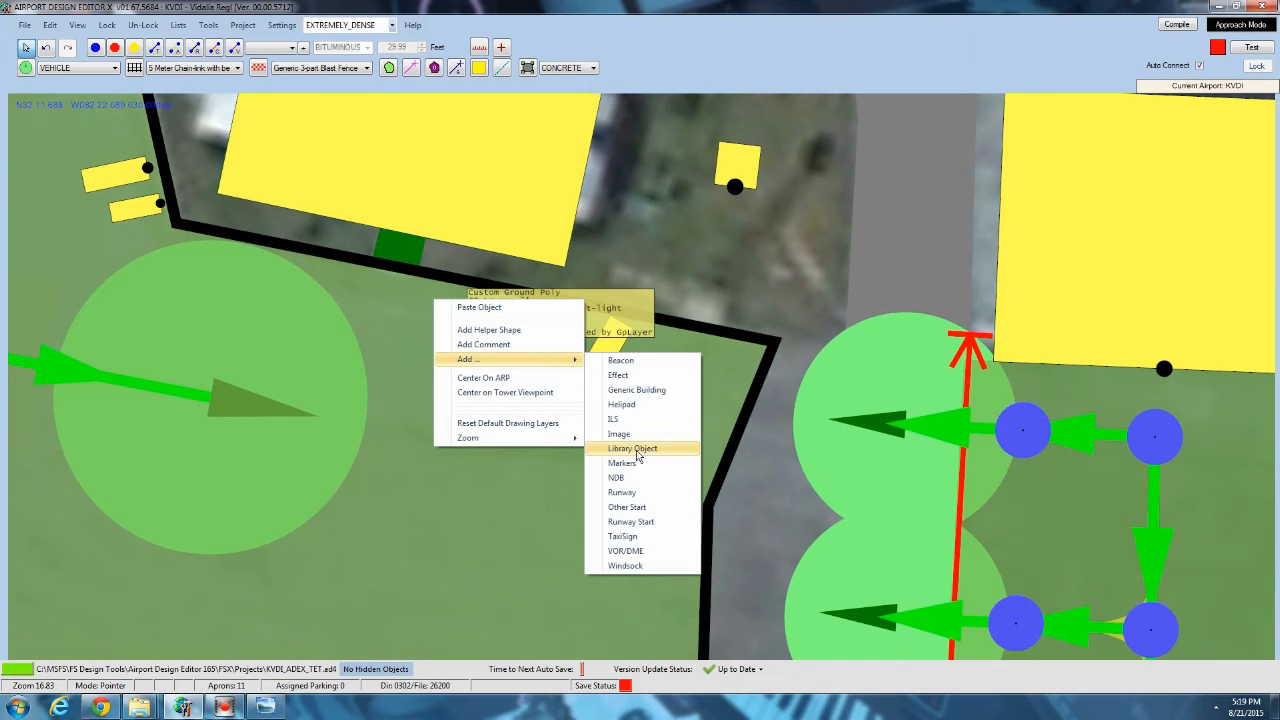
pyautogui.click(634, 449)
pyautogui.click(328, 133)
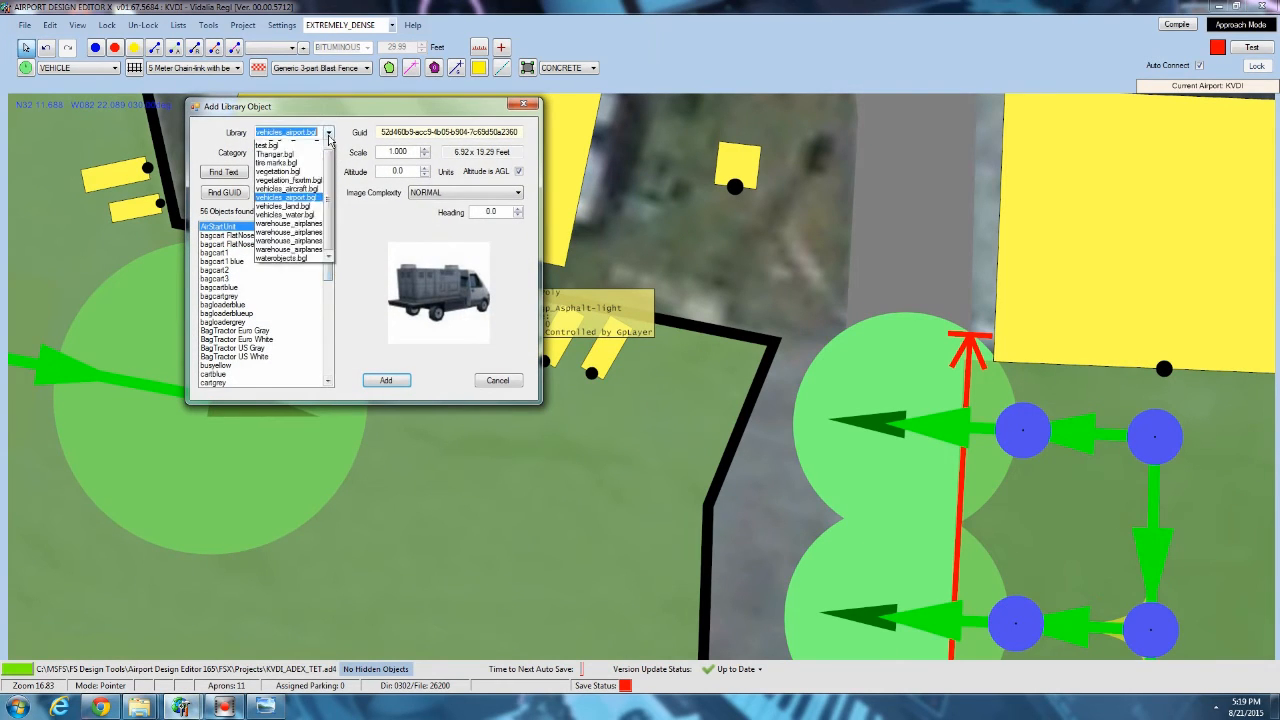
pyautogui.scroll(1, 330, 344)
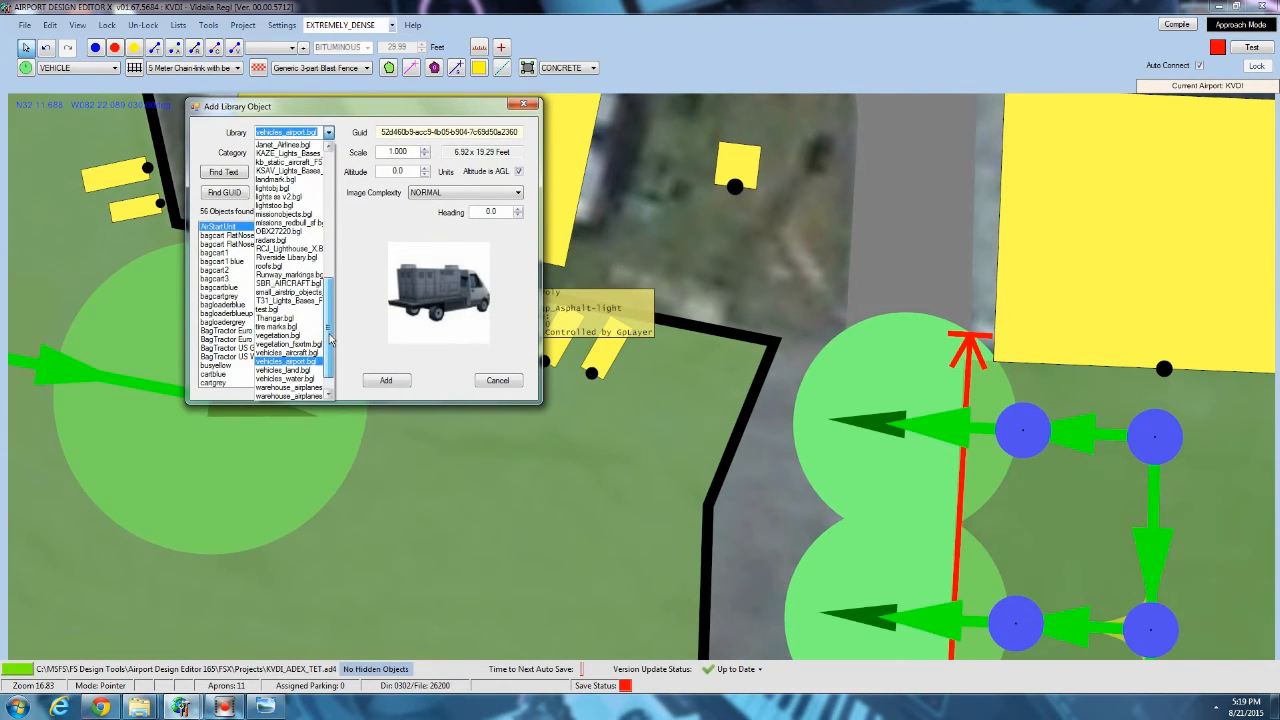
pyautogui.moveTo(330, 340); pyautogui.dragTo(323, 289)
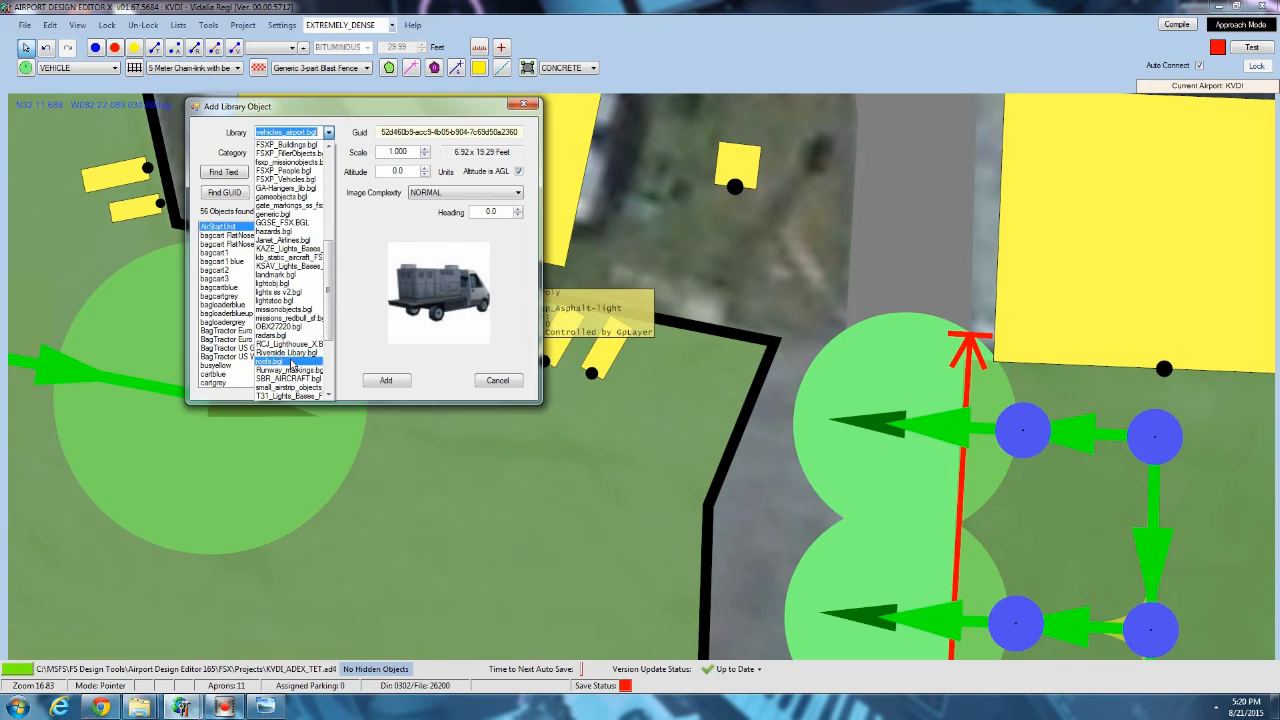
pyautogui.scroll(4, 292, 364)
pyautogui.click(277, 223)
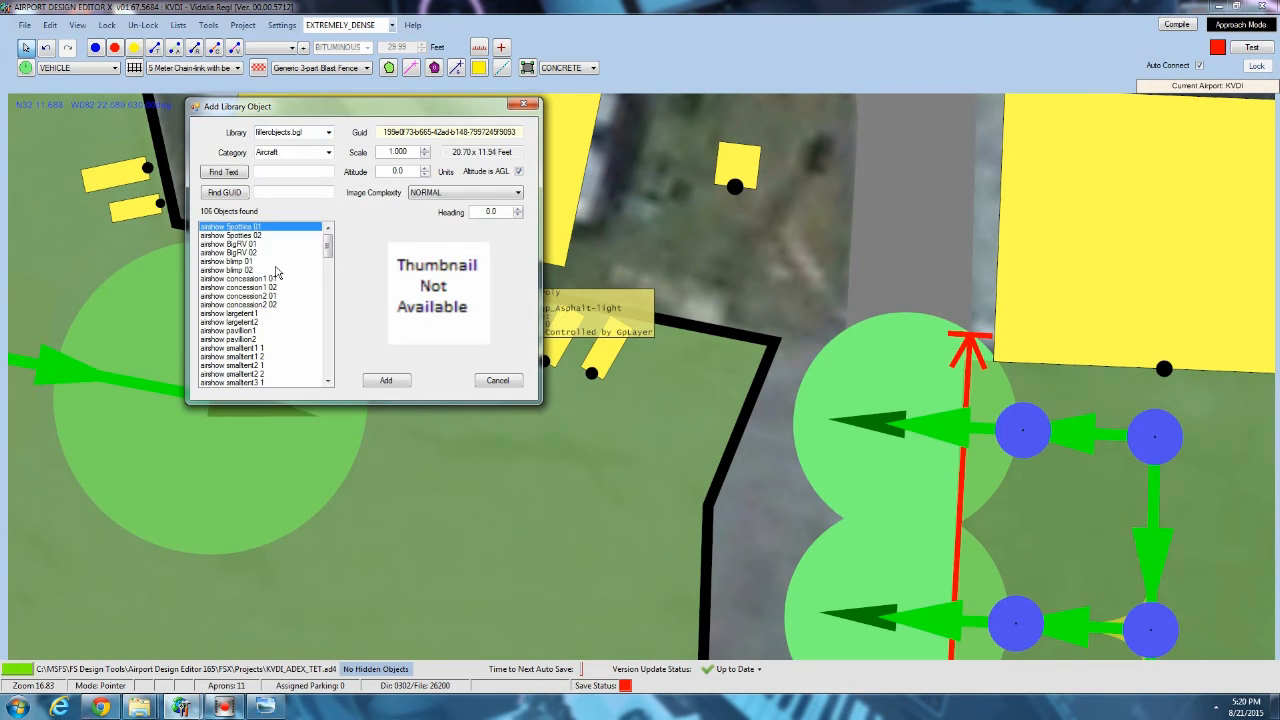
# Preview several Cargo models and add Cargo04, a stack of cardboard boxes, beside the end of the south walkway.
pyautogui.moveTo(328, 252); pyautogui.dragTo(330, 275)
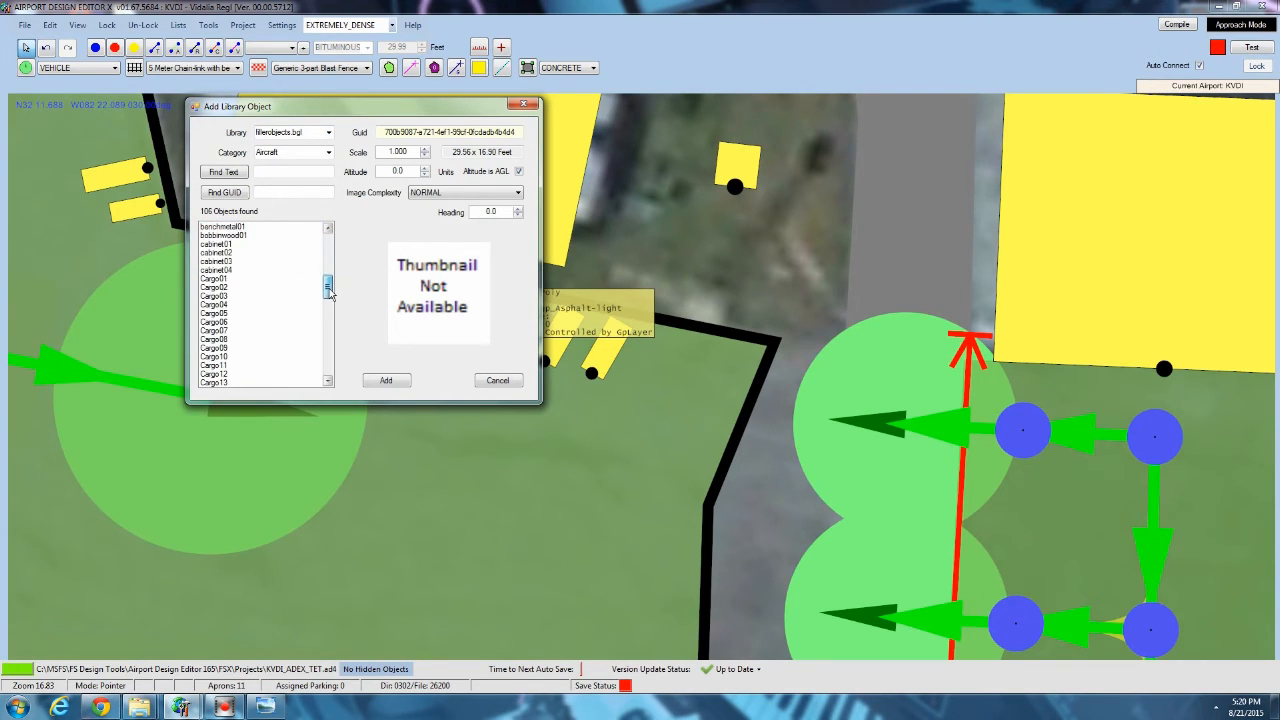
pyautogui.scroll(-4, 238, 280)
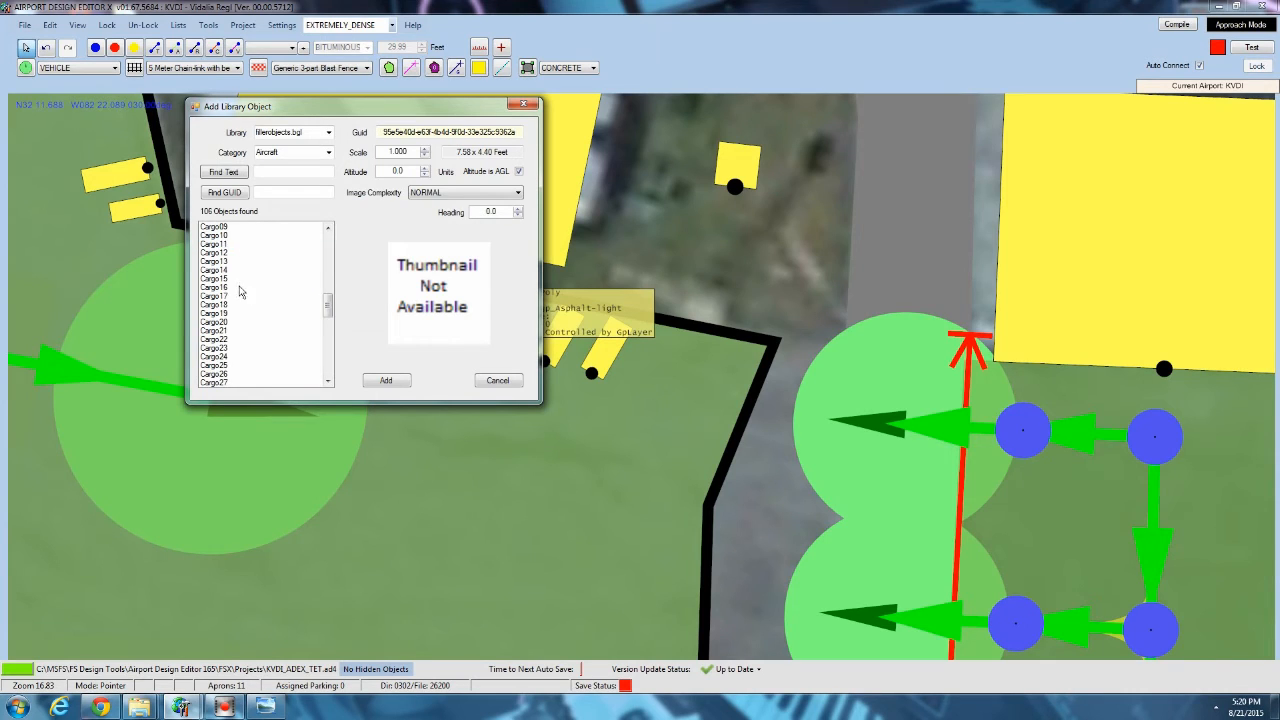
pyautogui.click(226, 358)
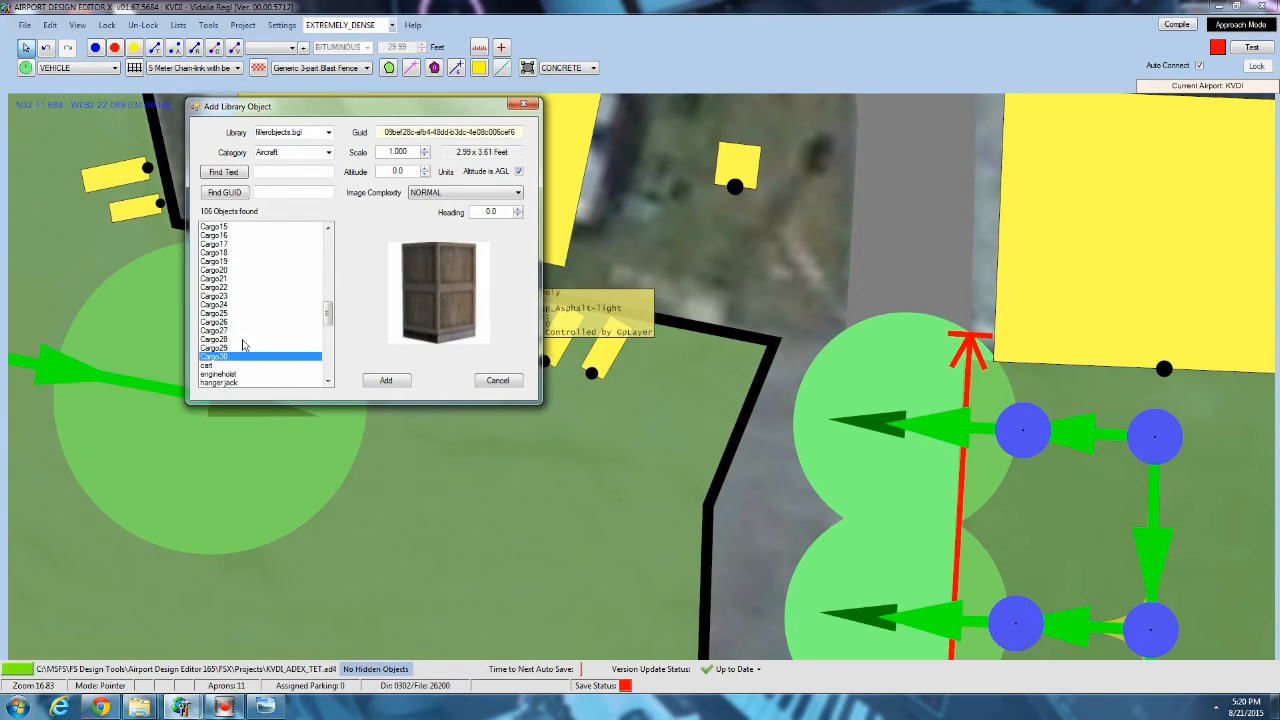
pyautogui.scroll(-5, 245, 348)
pyautogui.scroll(5, 240, 335)
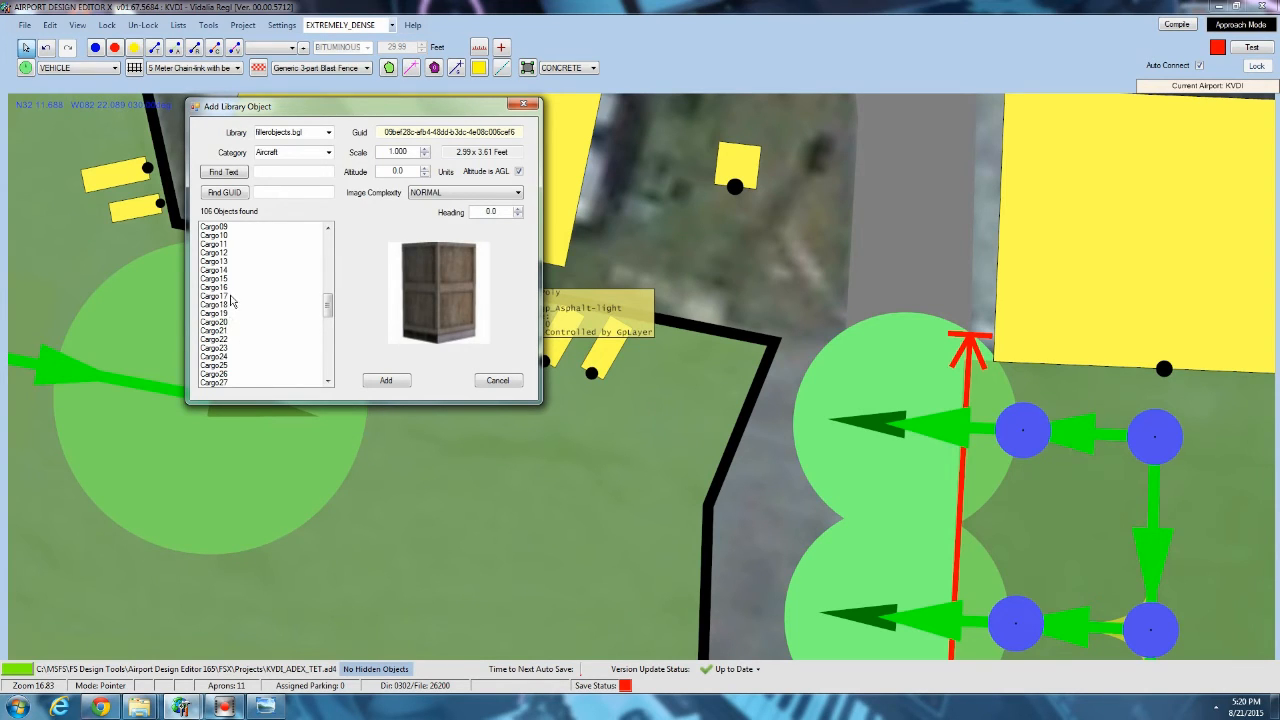
pyautogui.click(231, 298)
pyautogui.scroll(4, 236, 295)
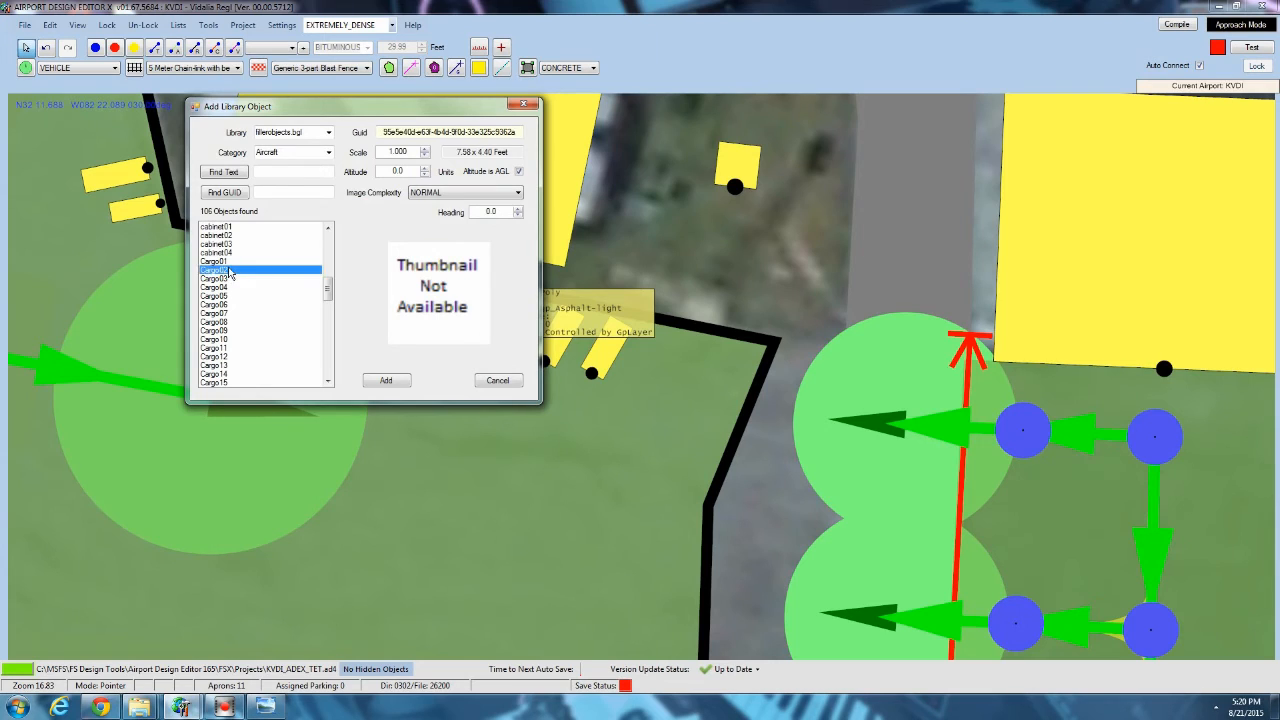
pyautogui.press('Up')
pyautogui.press('Down')
pyautogui.press('Down')
pyautogui.press('Down')
pyautogui.press('Down')
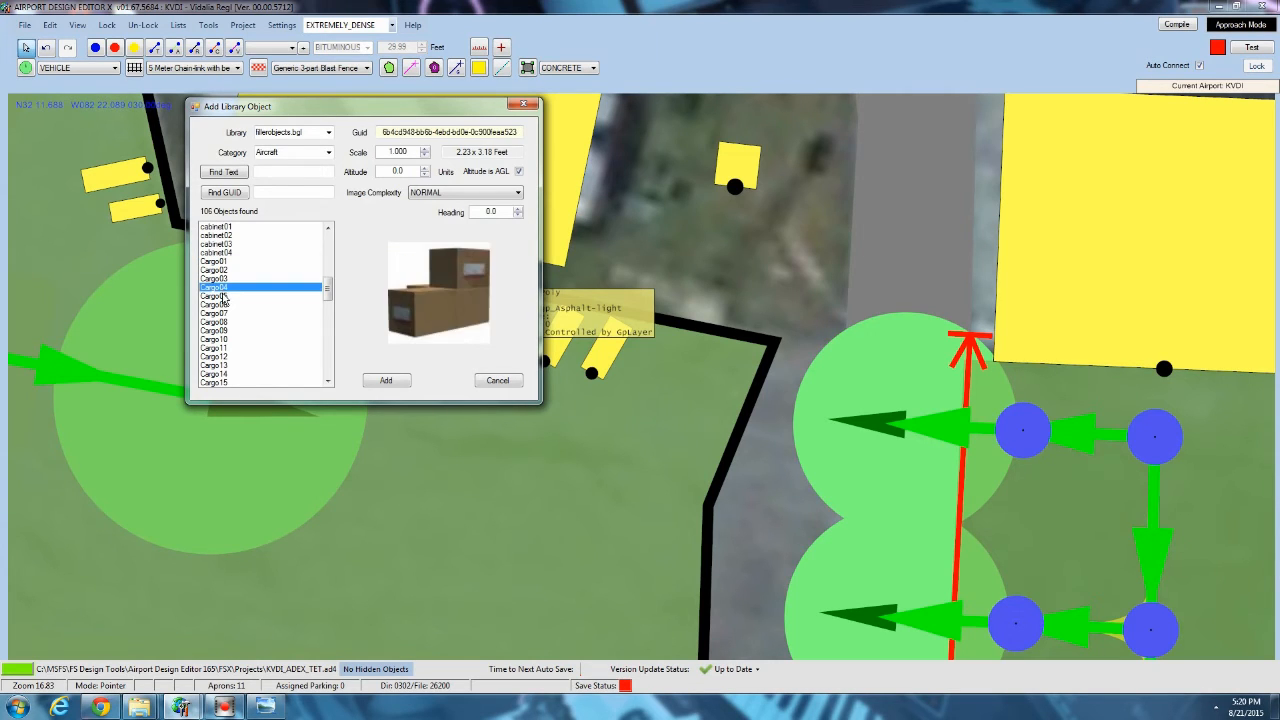
pyautogui.press('Up')
pyautogui.click(387, 381)
pyautogui.scroll(3, 440, 295)
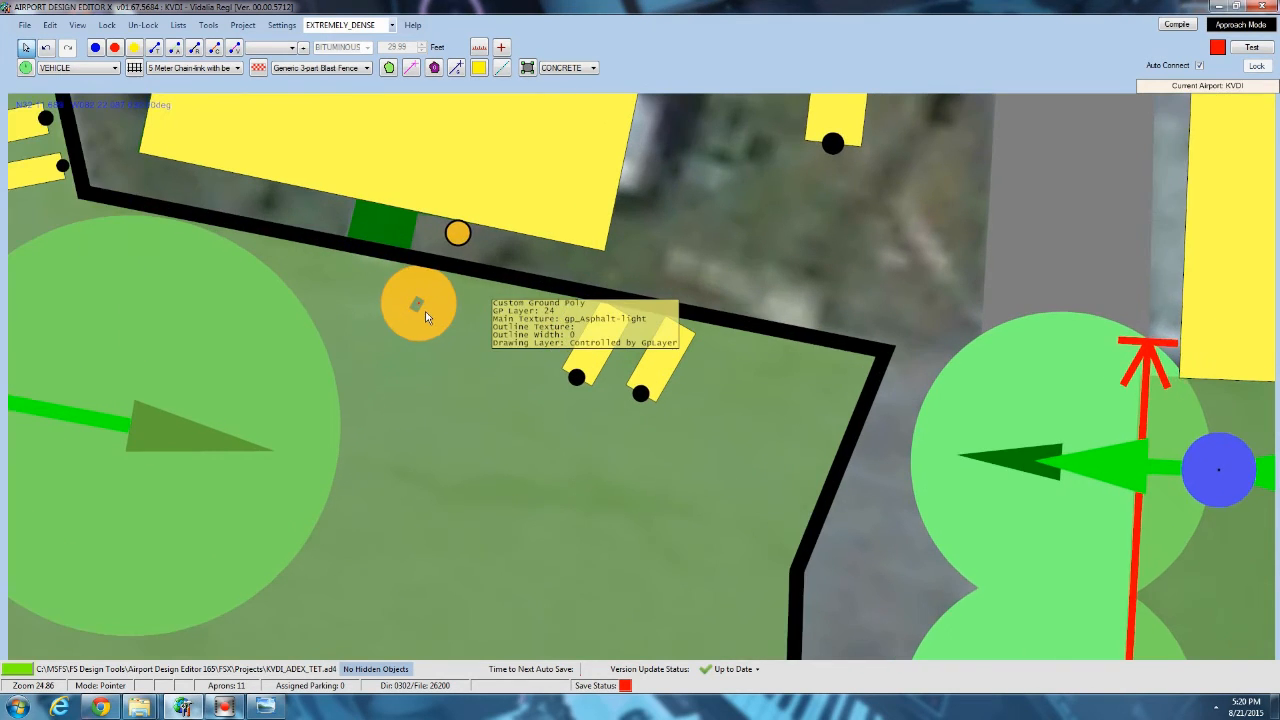
# Add the Cargo10 library object just east of the cardboard boxes and rotate it nearly vertical on the map.
pyautogui.rightClick(521, 307)
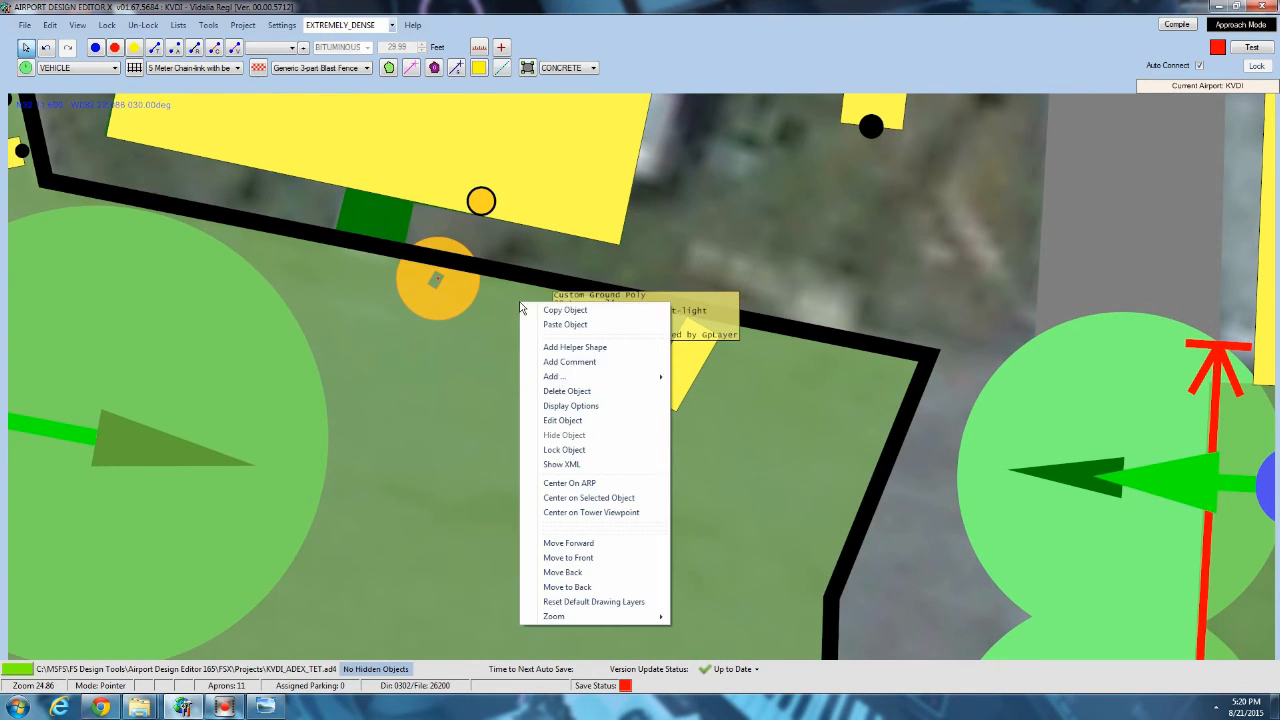
pyautogui.moveTo(564, 379)
pyautogui.click(719, 466)
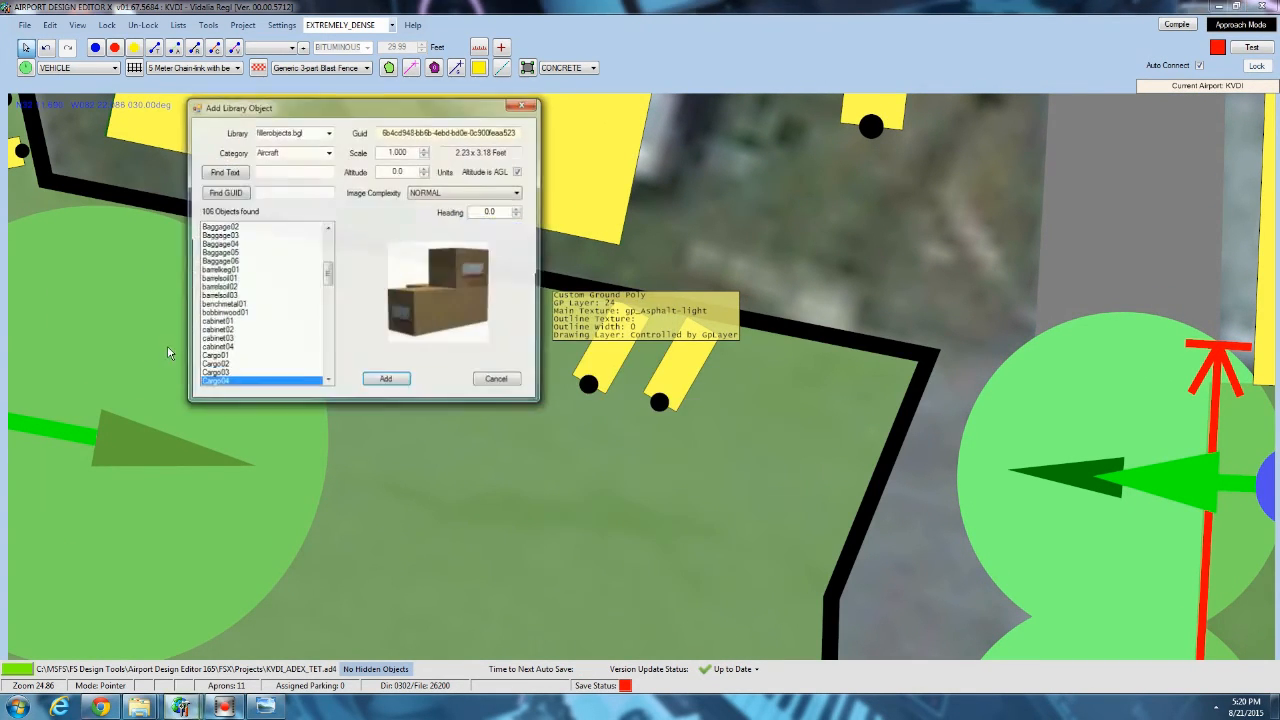
pyautogui.click(221, 373)
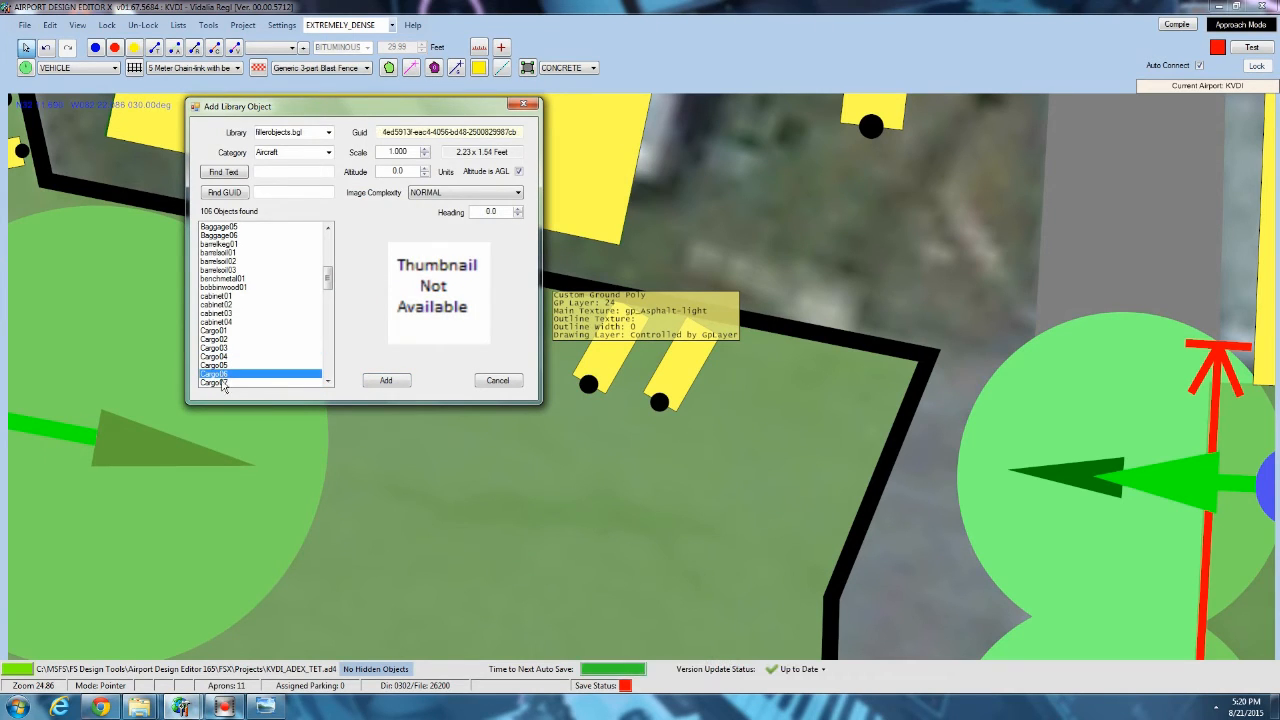
pyautogui.scroll(-3, 223, 384)
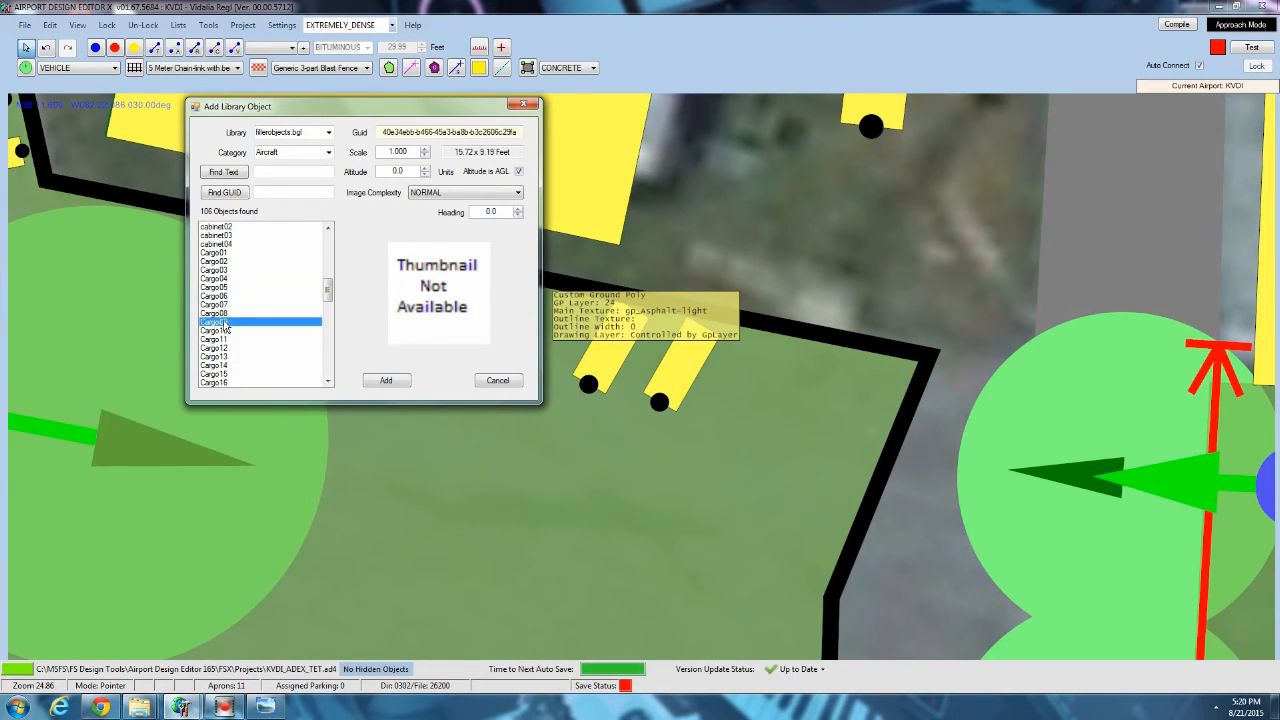
pyautogui.click(226, 329)
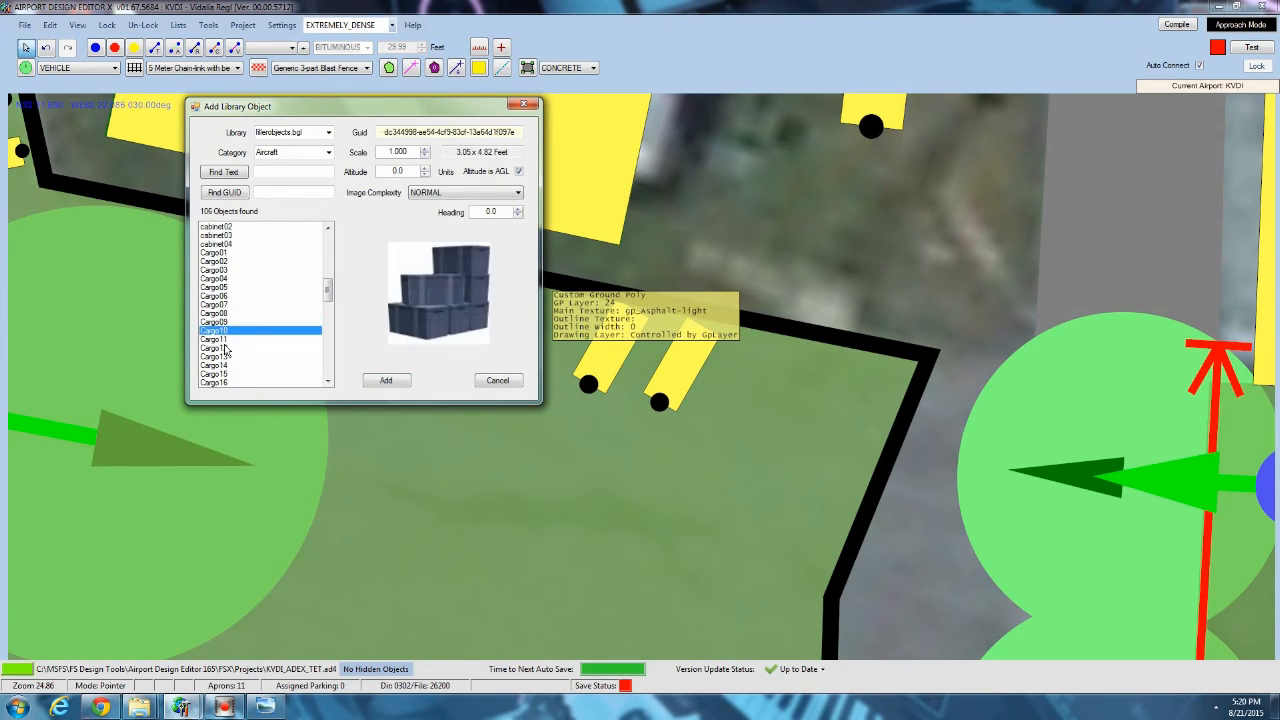
pyautogui.click(378, 384)
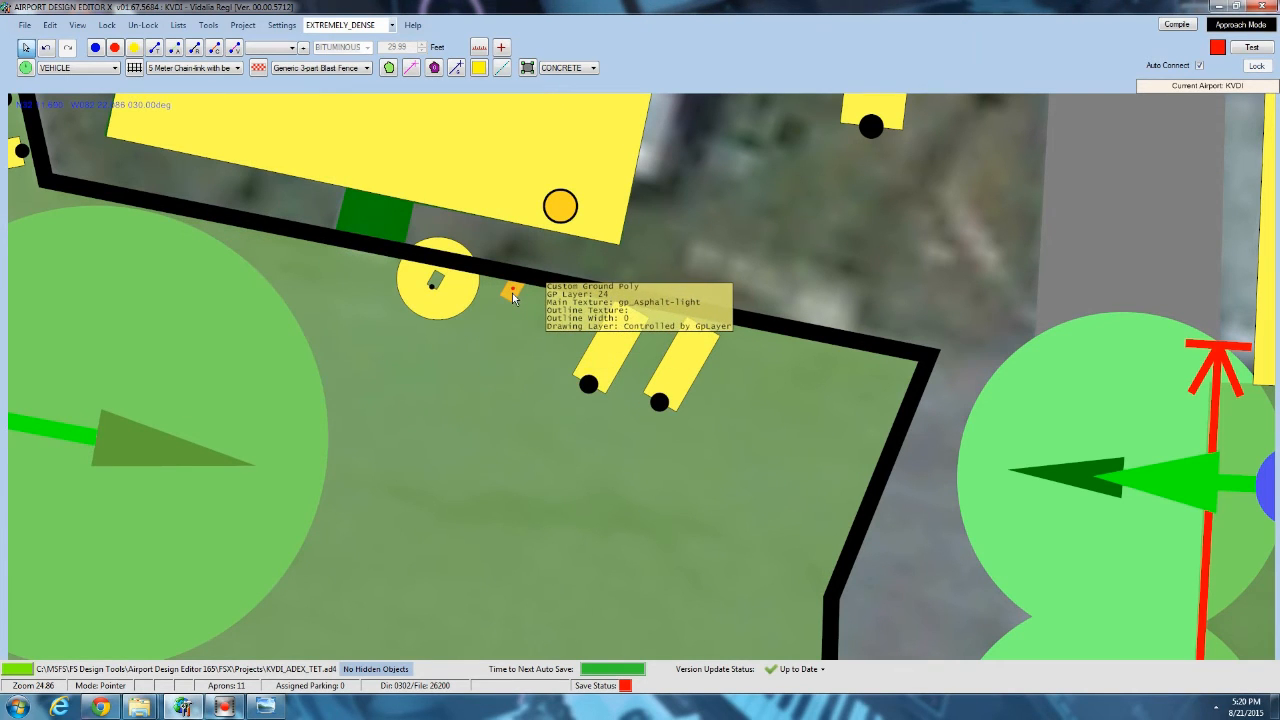
pyautogui.click(524, 456)
# Start adding another library object between the two cargo stacks and the parked vehicles, previewing the models from Cargo30 back to Cargo21.
pyautogui.rightClick(483, 324)
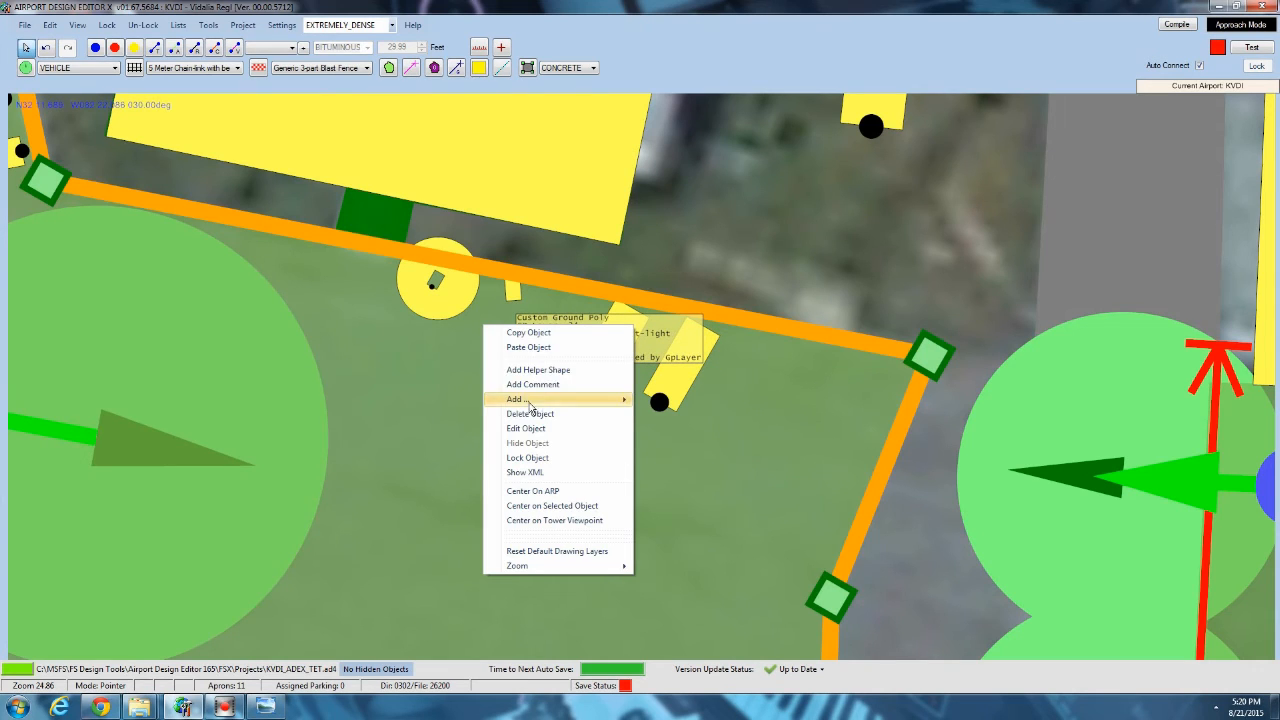
pyautogui.moveTo(535, 400)
pyautogui.click(740, 455)
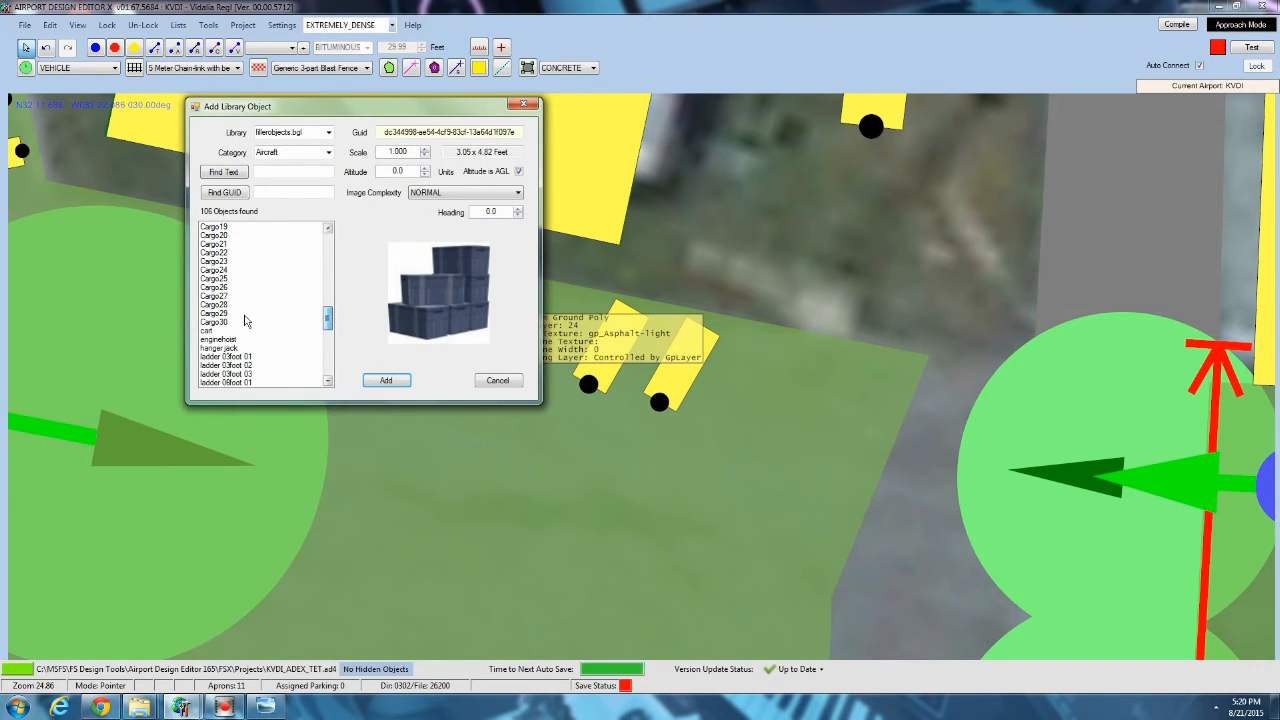
pyautogui.click(245, 321)
pyautogui.click(214, 314)
pyautogui.click(216, 304)
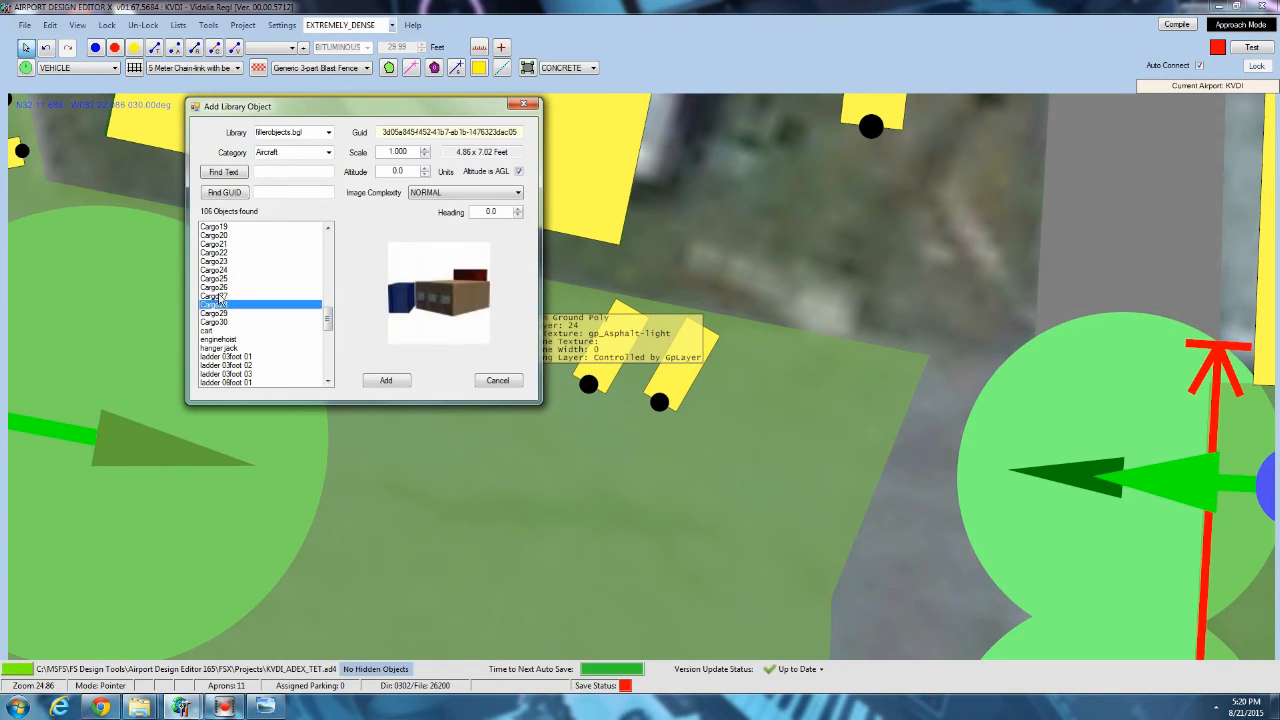
pyautogui.click(217, 296)
pyautogui.click(219, 288)
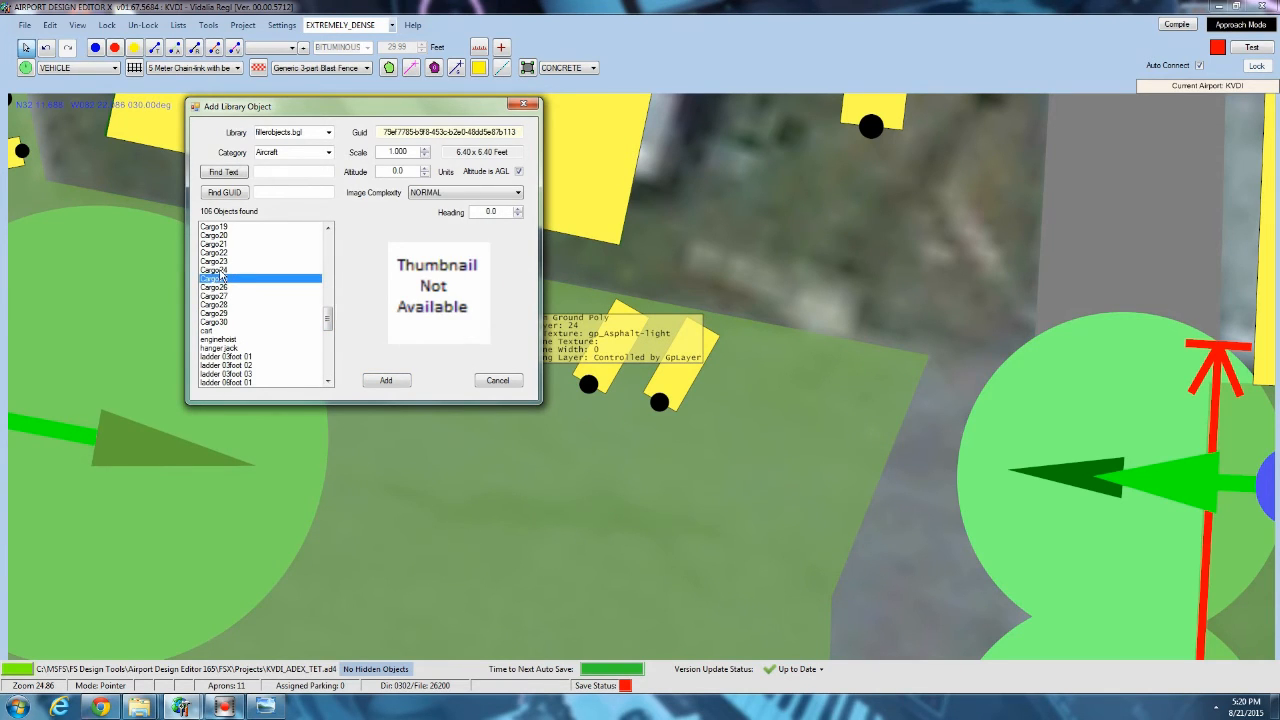
pyautogui.click(221, 252)
pyautogui.click(222, 243)
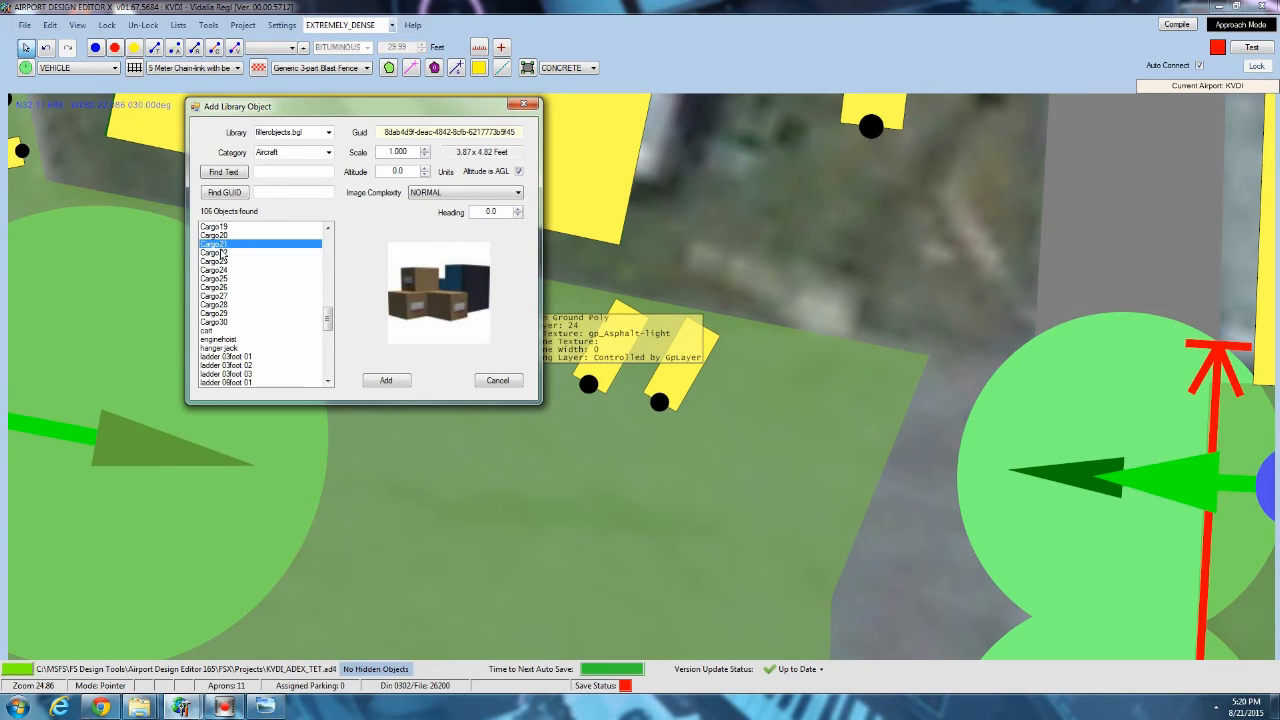
# Compare the Cargo18 to Cargo22 models and add Cargo21 just southwest of the Cargo10 stack.
pyautogui.click(222, 253)
pyautogui.scroll(1, 221, 252)
pyautogui.click(219, 269)
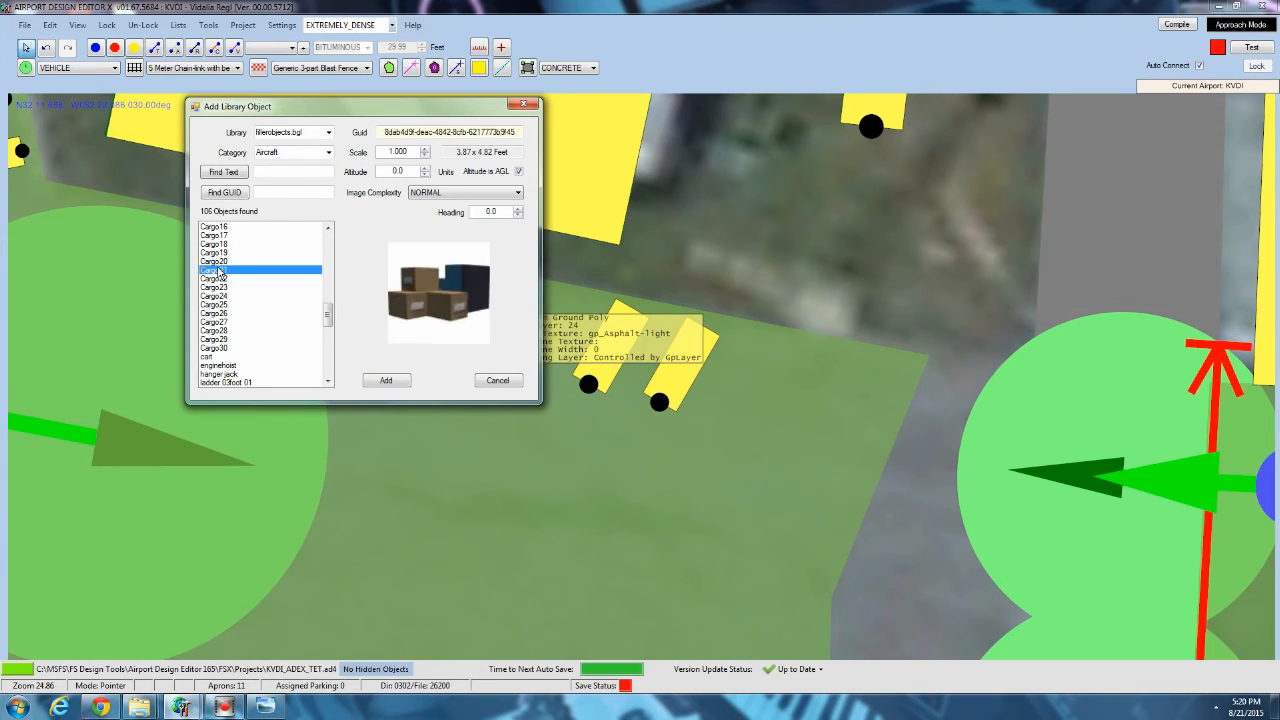
pyautogui.click(219, 261)
pyautogui.click(219, 252)
pyautogui.click(219, 243)
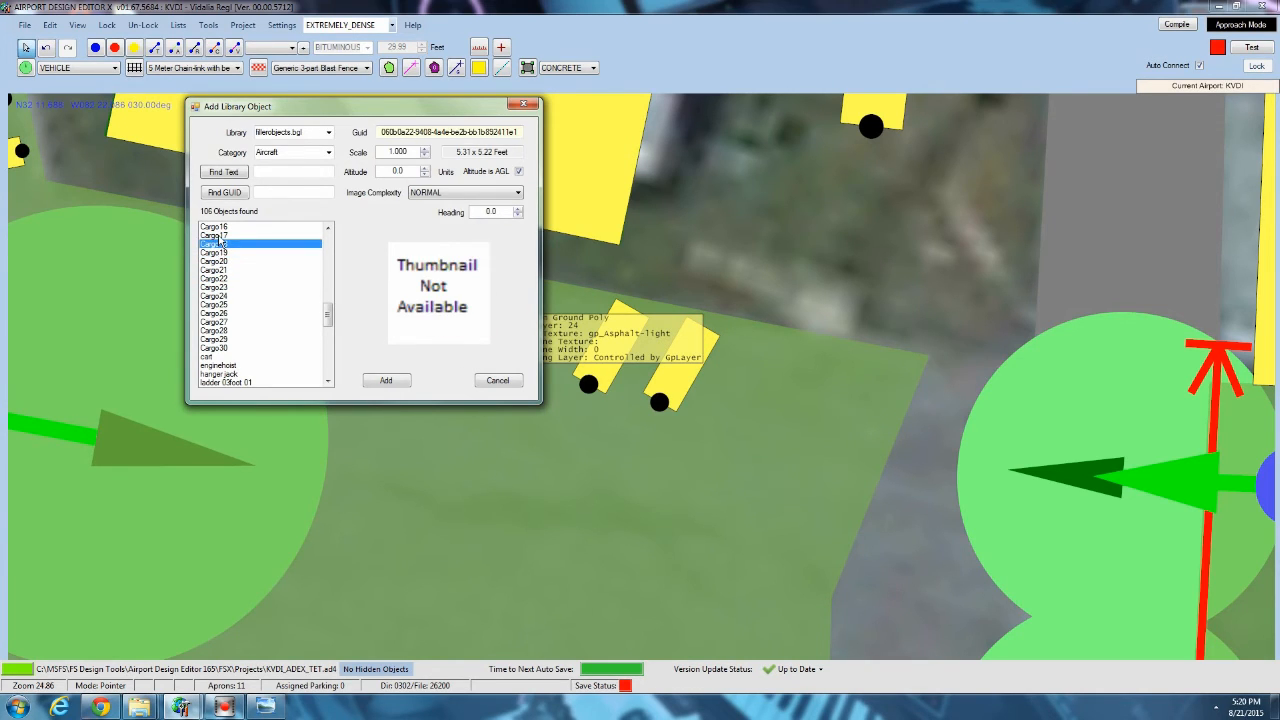
pyautogui.click(220, 271)
pyautogui.click(221, 279)
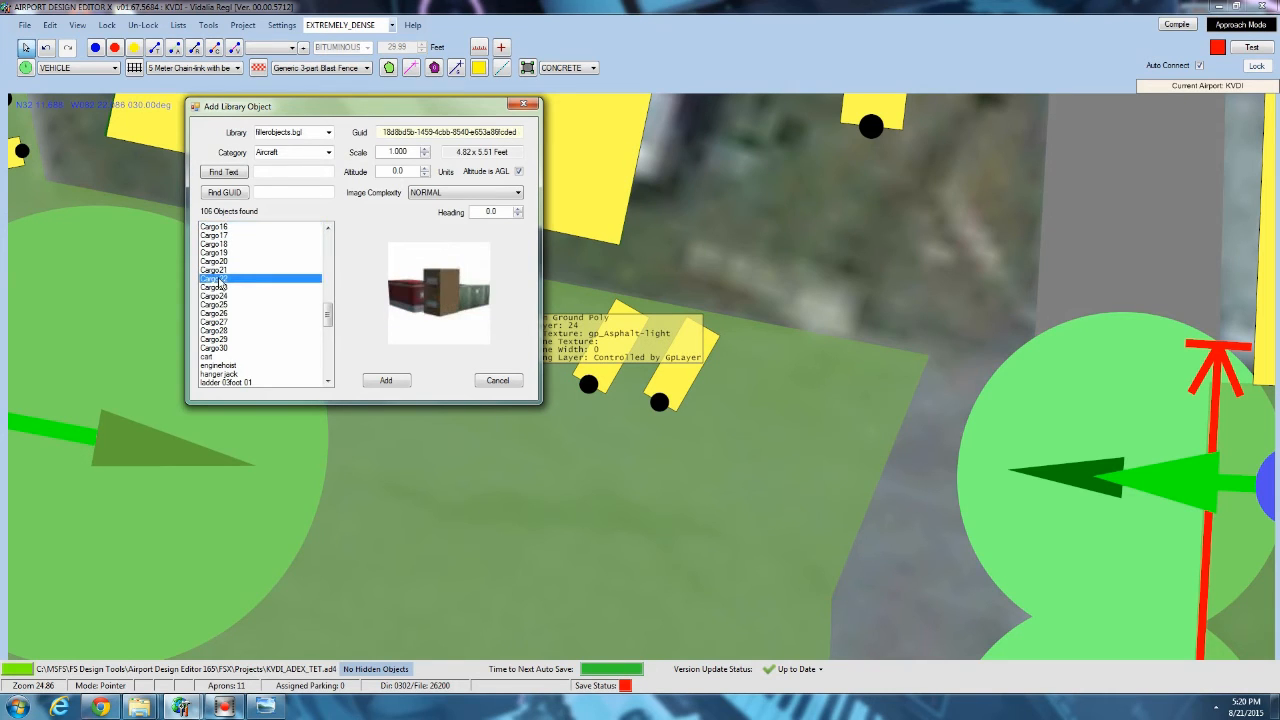
pyautogui.click(219, 270)
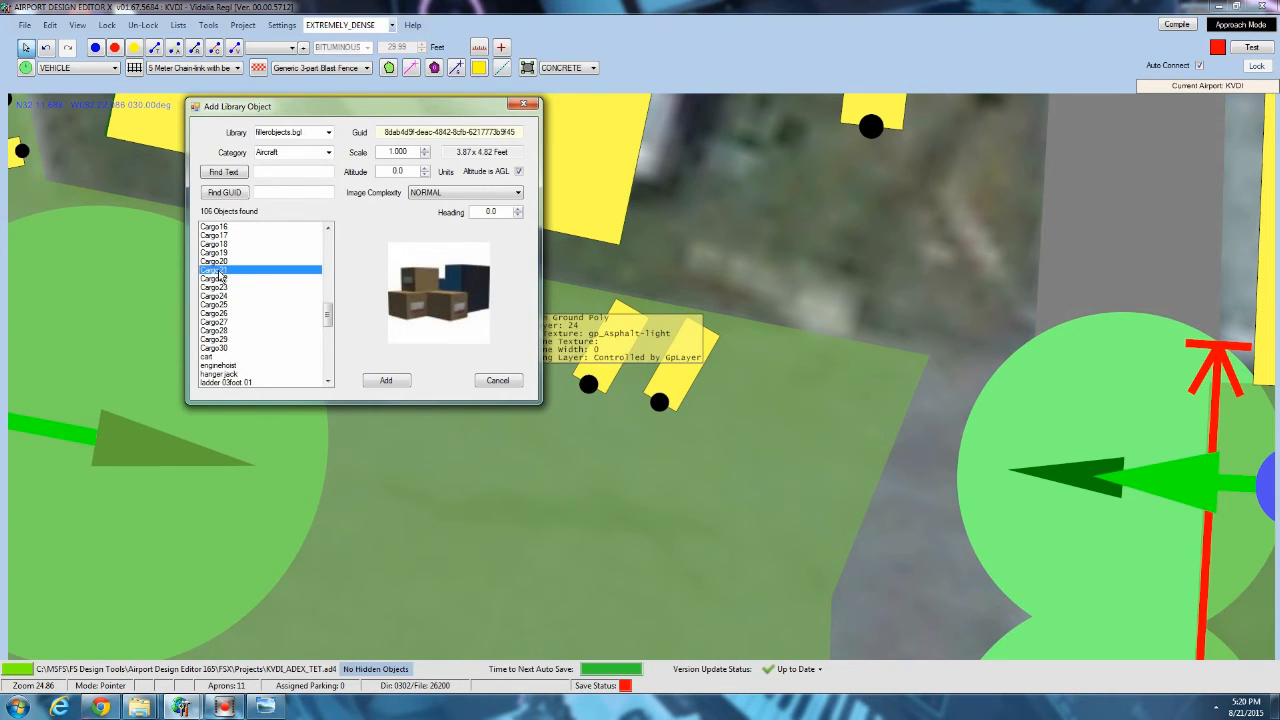
pyautogui.click(387, 382)
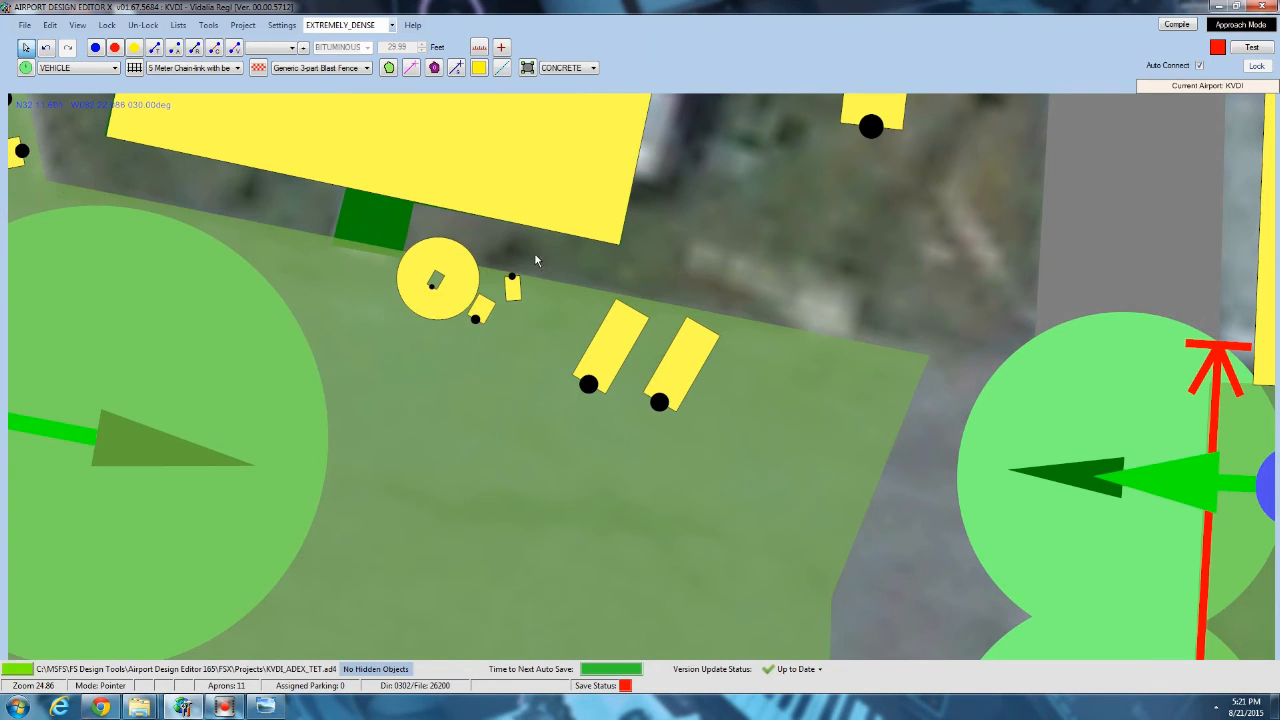
pyautogui.scroll(-3, 526, 259)
pyautogui.scroll(-3, 524, 268)
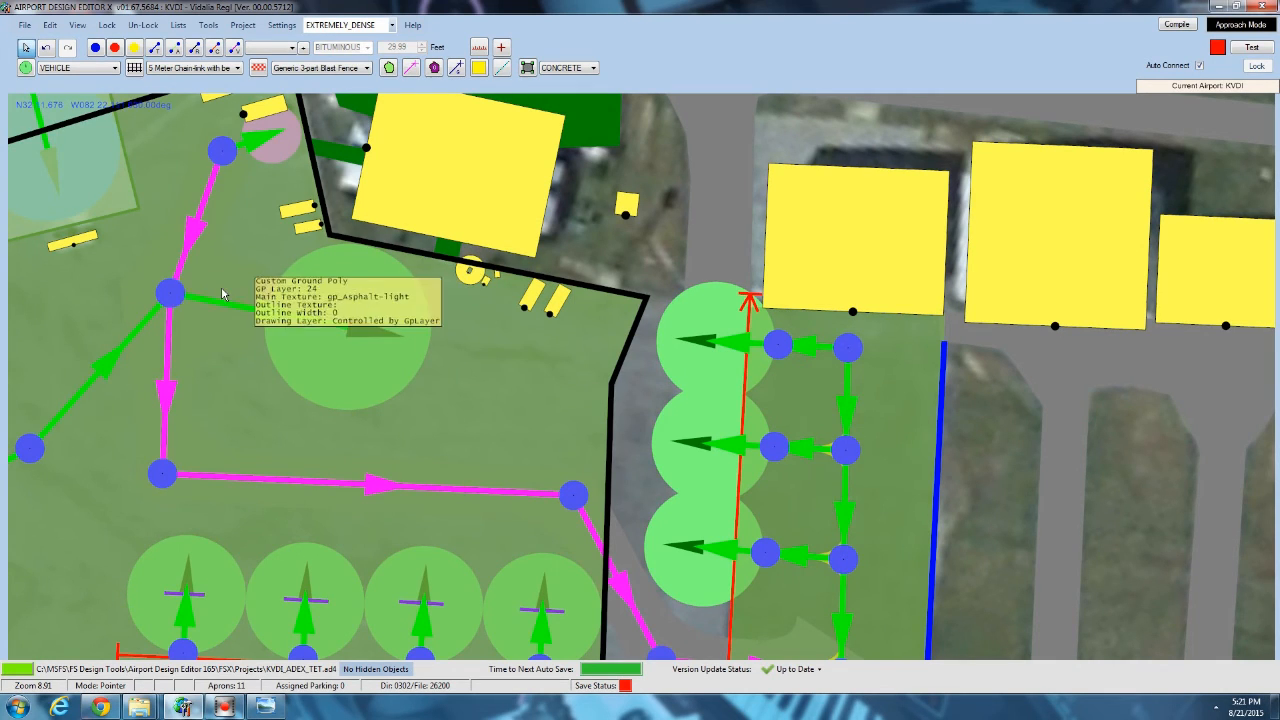
# Review the vehicles and cargo placed beside the terminal, the aircraft parking and the surrounding taxiway layout on the map.
pyautogui.click(170, 292)
pyautogui.click(89, 419)
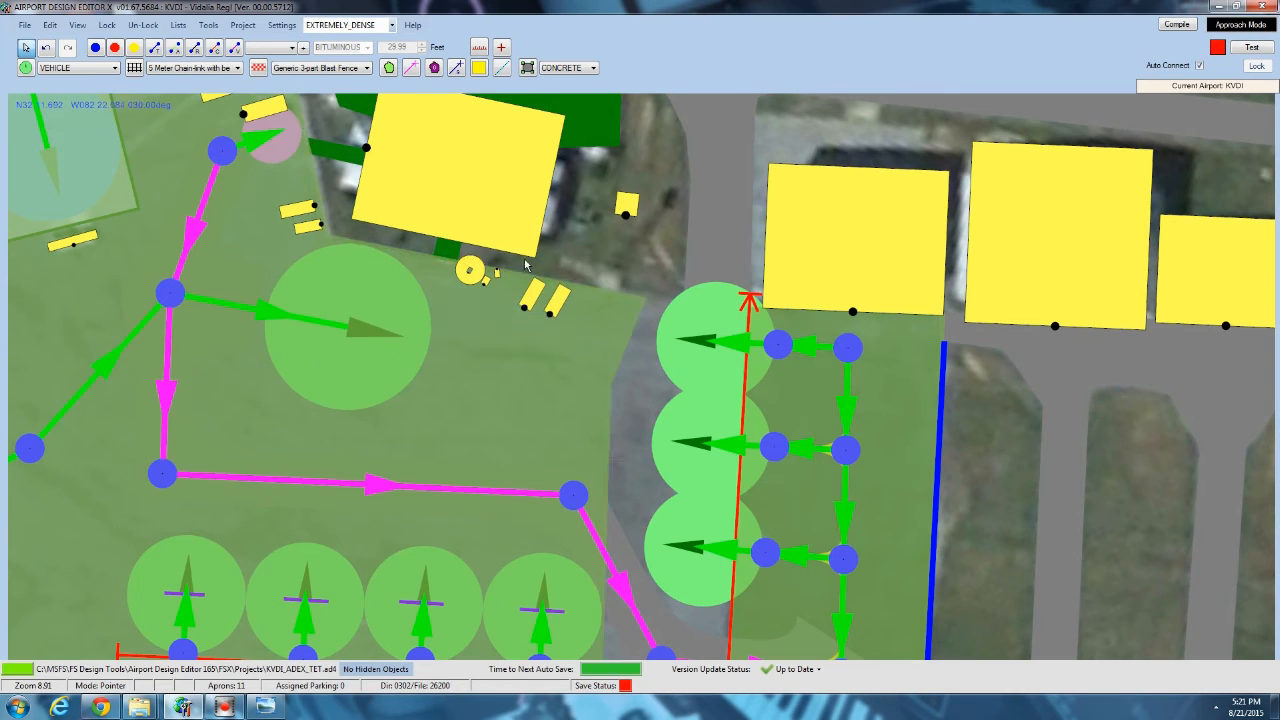
pyautogui.moveTo(581, 250); pyautogui.dragTo(620, 136)
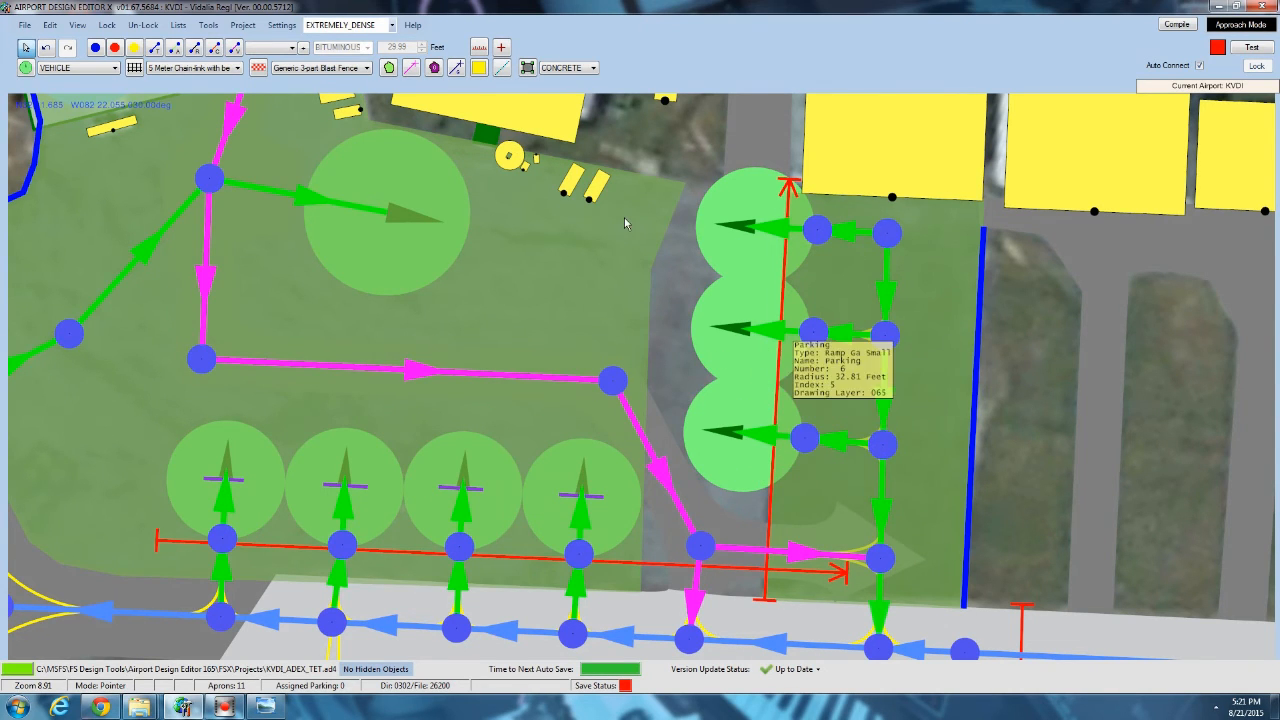
pyautogui.moveTo(624, 221); pyautogui.dragTo(618, 414)
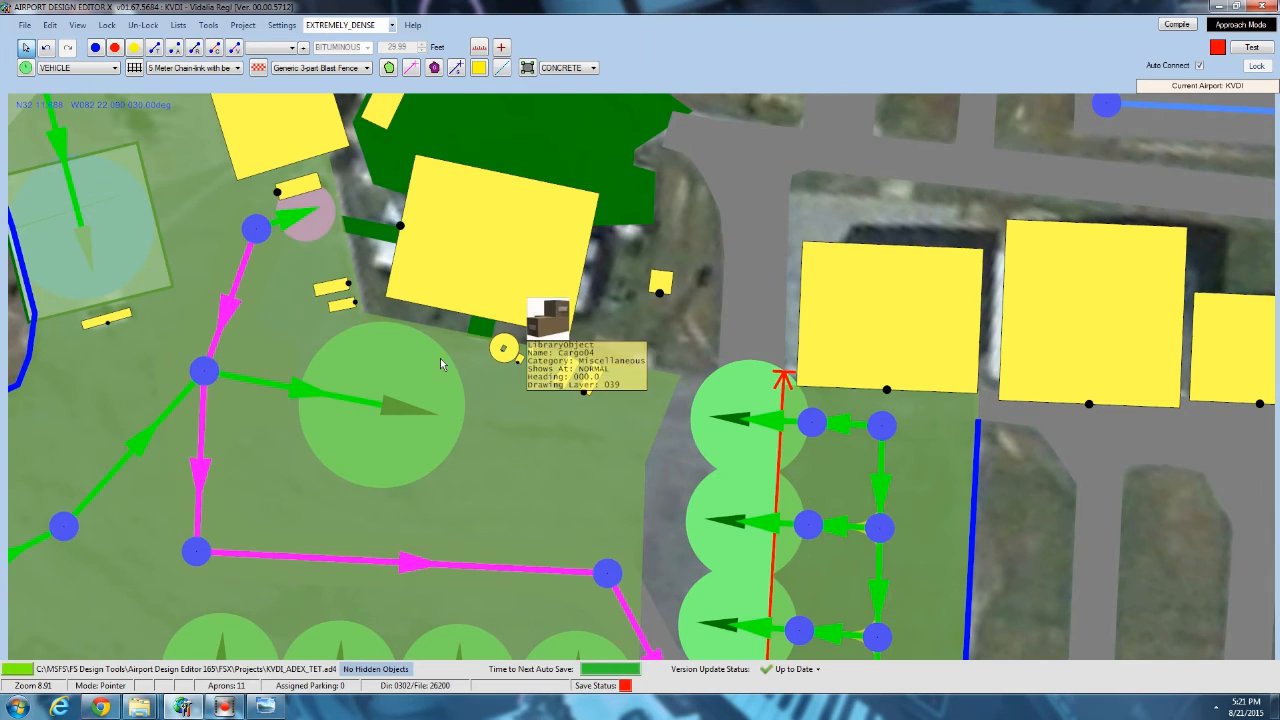
pyautogui.scroll(2, 641, 348)
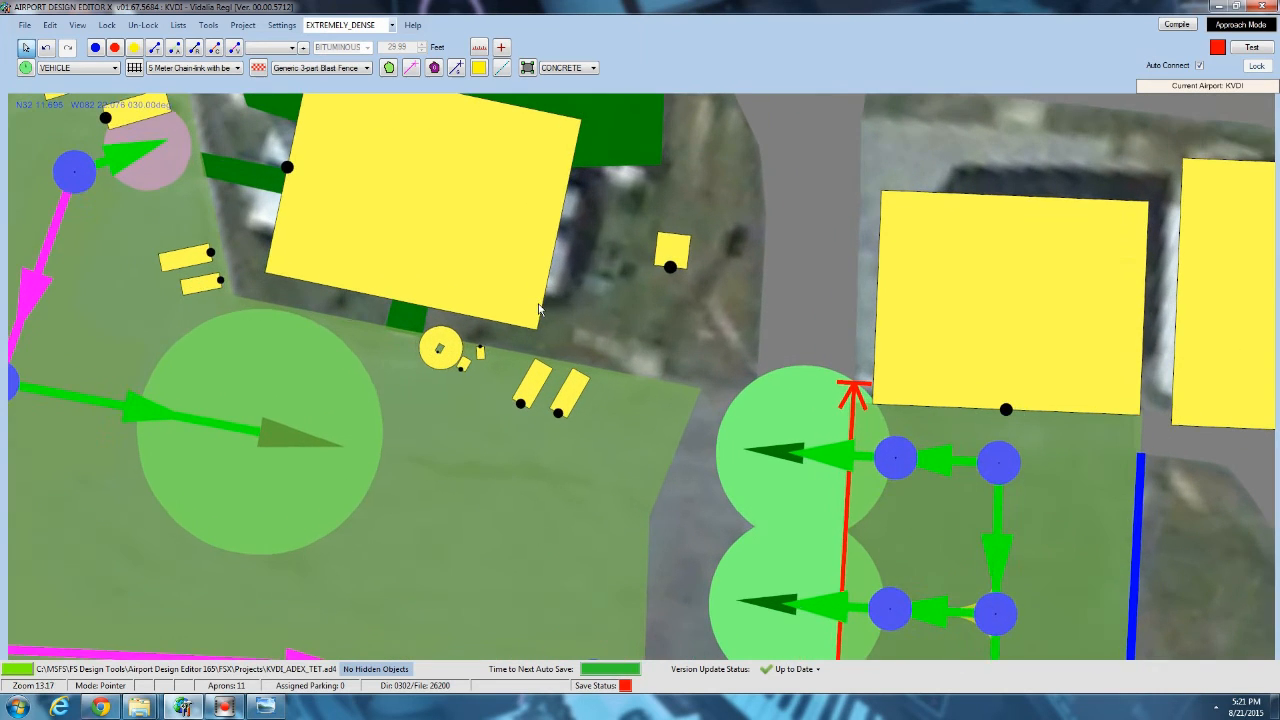
pyautogui.scroll(-2, 643, 258)
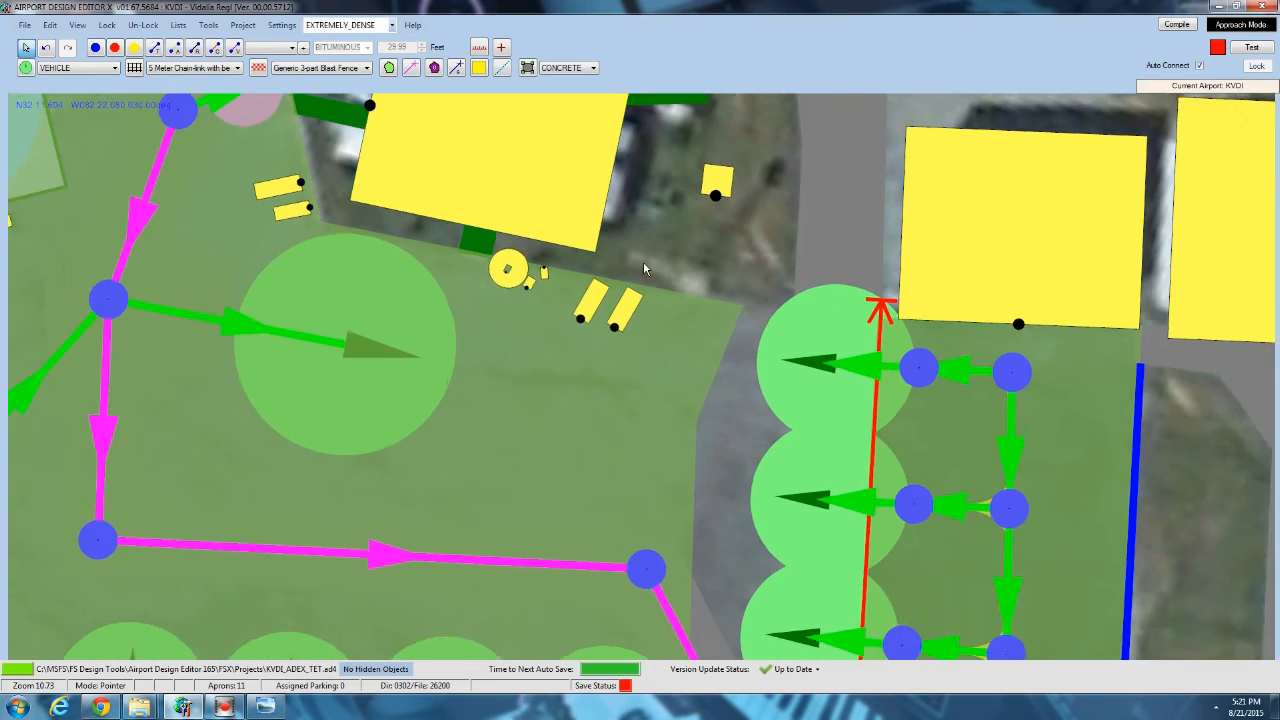
pyautogui.scroll(-6, 643, 261)
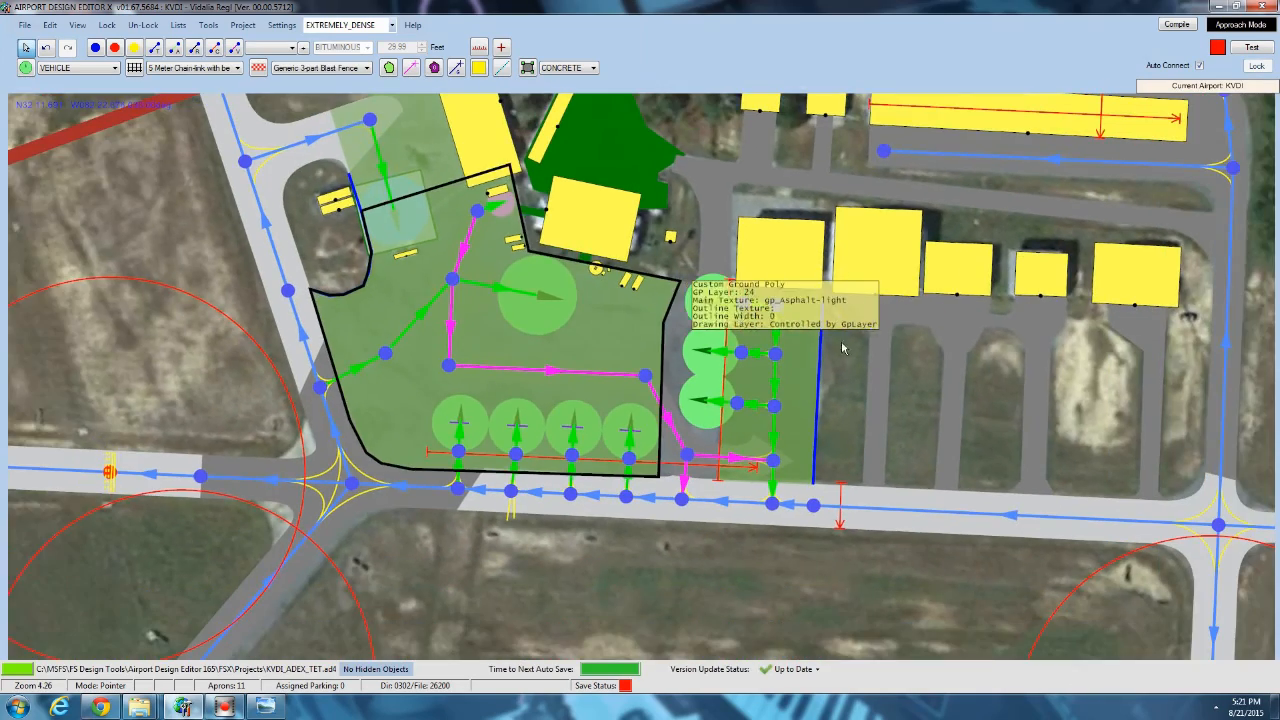
pyautogui.moveTo(842, 348); pyautogui.dragTo(422, 243)
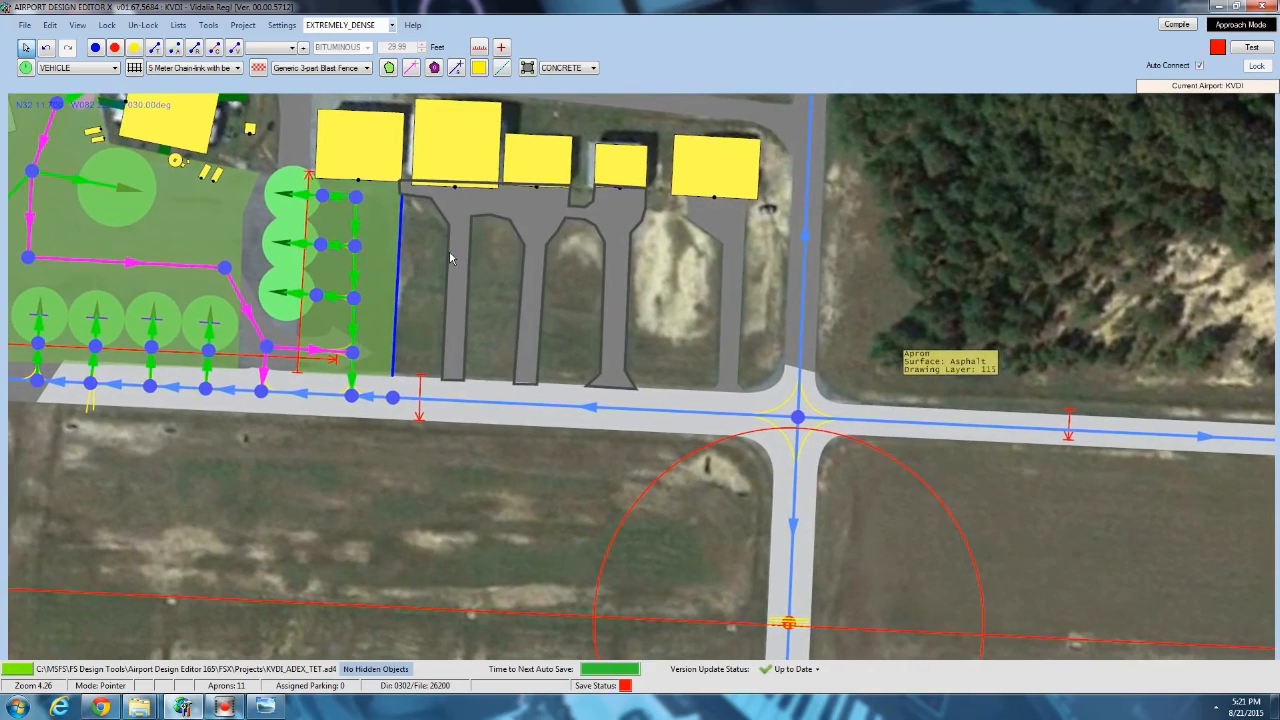
pyautogui.scroll(-3, 573, 374)
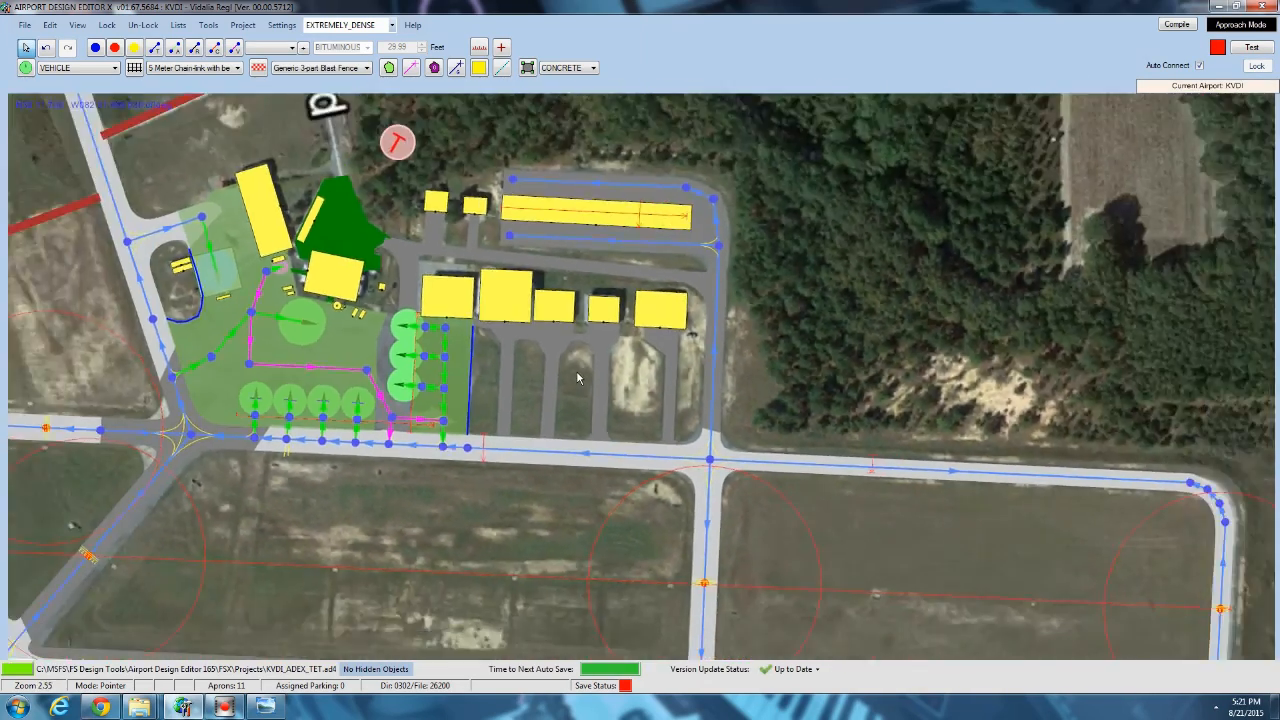
pyautogui.scroll(-1, 576, 375)
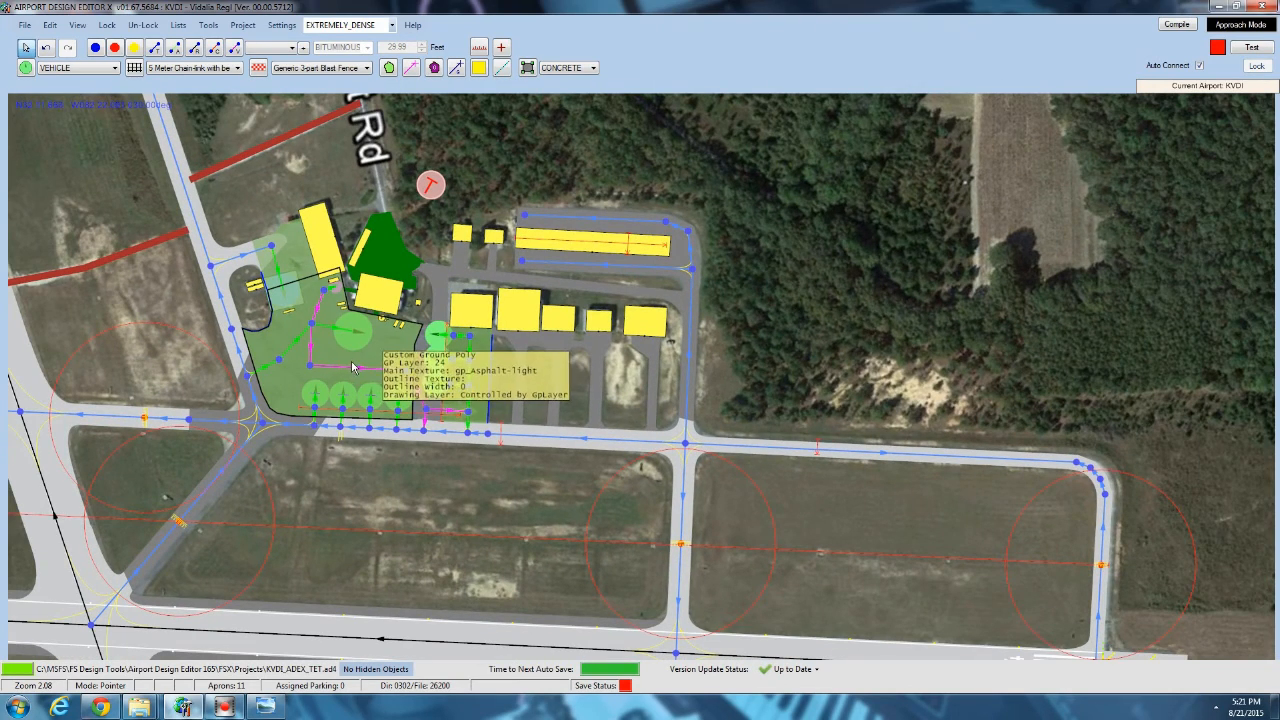
pyautogui.scroll(-1, 452, 374)
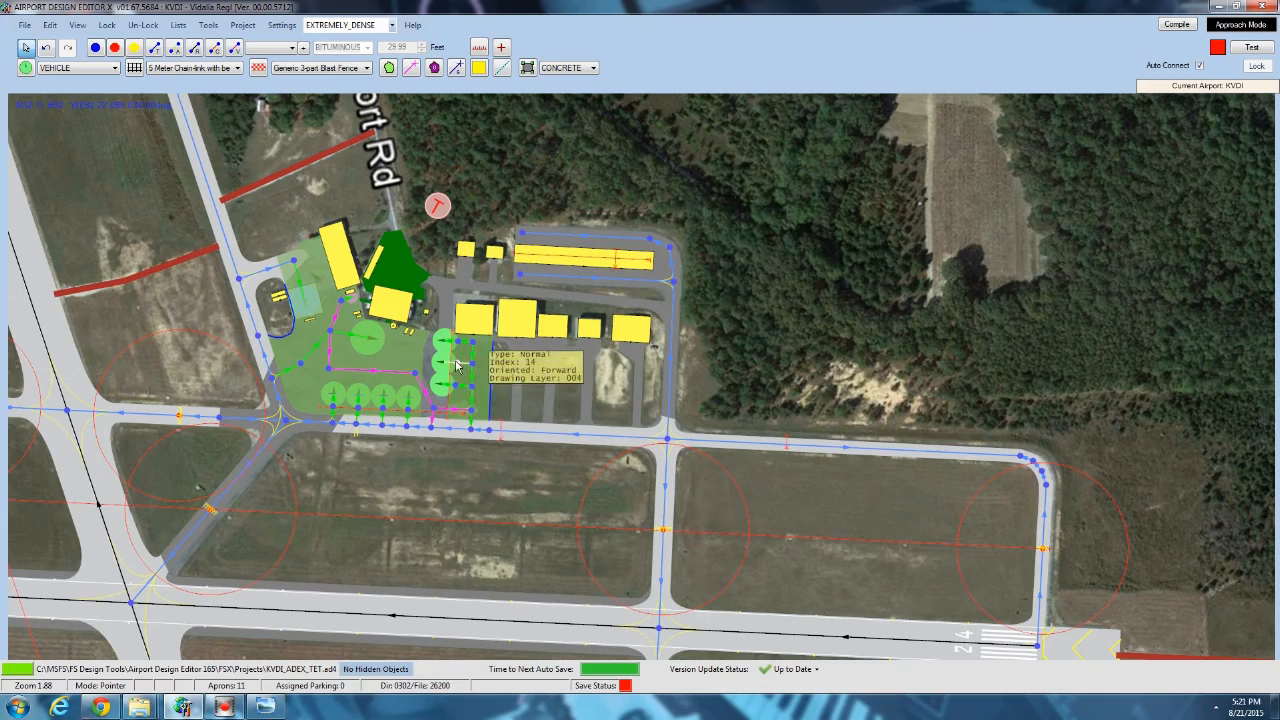
# Examine the asphalt apron and its taxi lanes in front of the hangar row east of the parking spots.
pyautogui.scroll(4, 289, 331)
pyautogui.scroll(7, 289, 331)
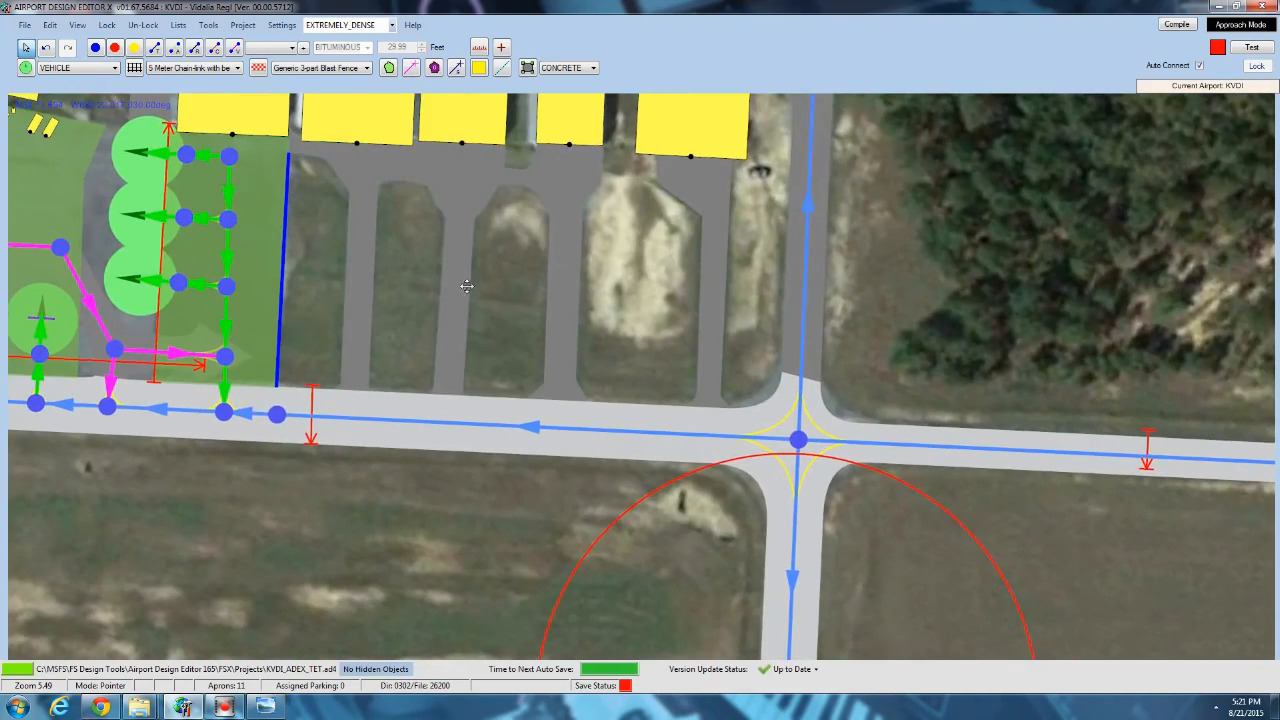
pyautogui.moveTo(238, 287); pyautogui.dragTo(467, 286)
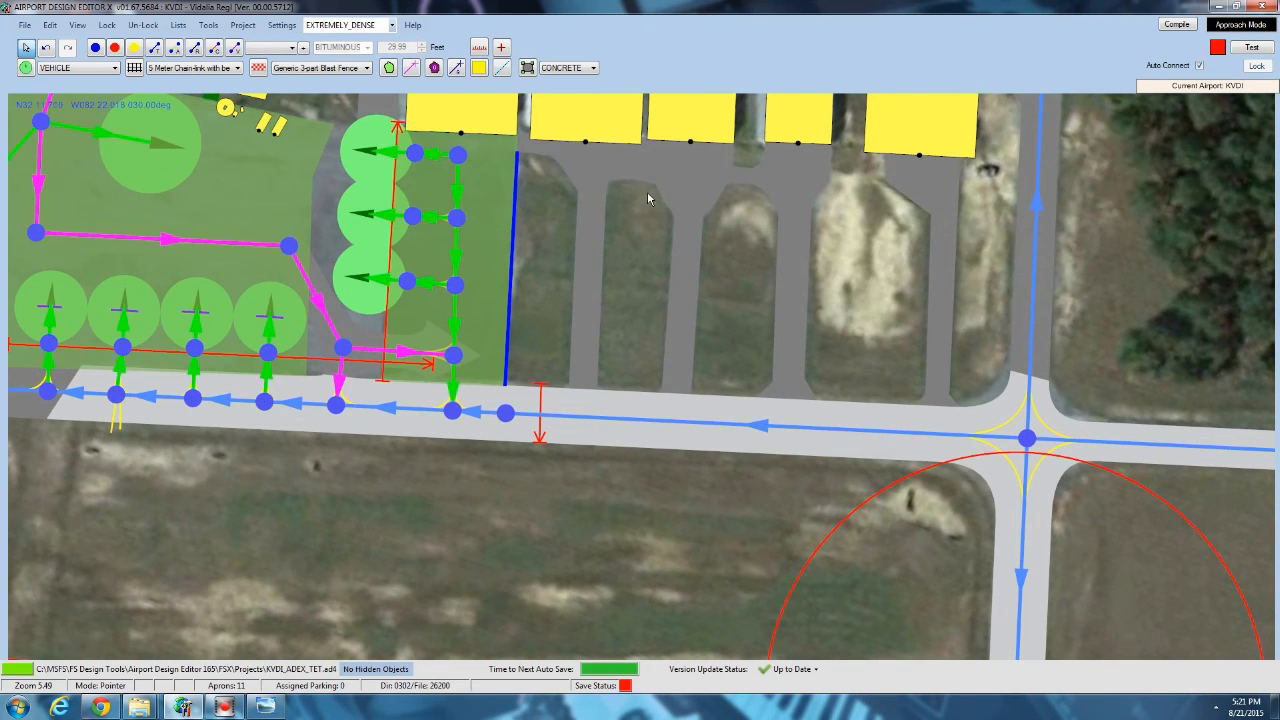
pyautogui.scroll(5, 647, 197)
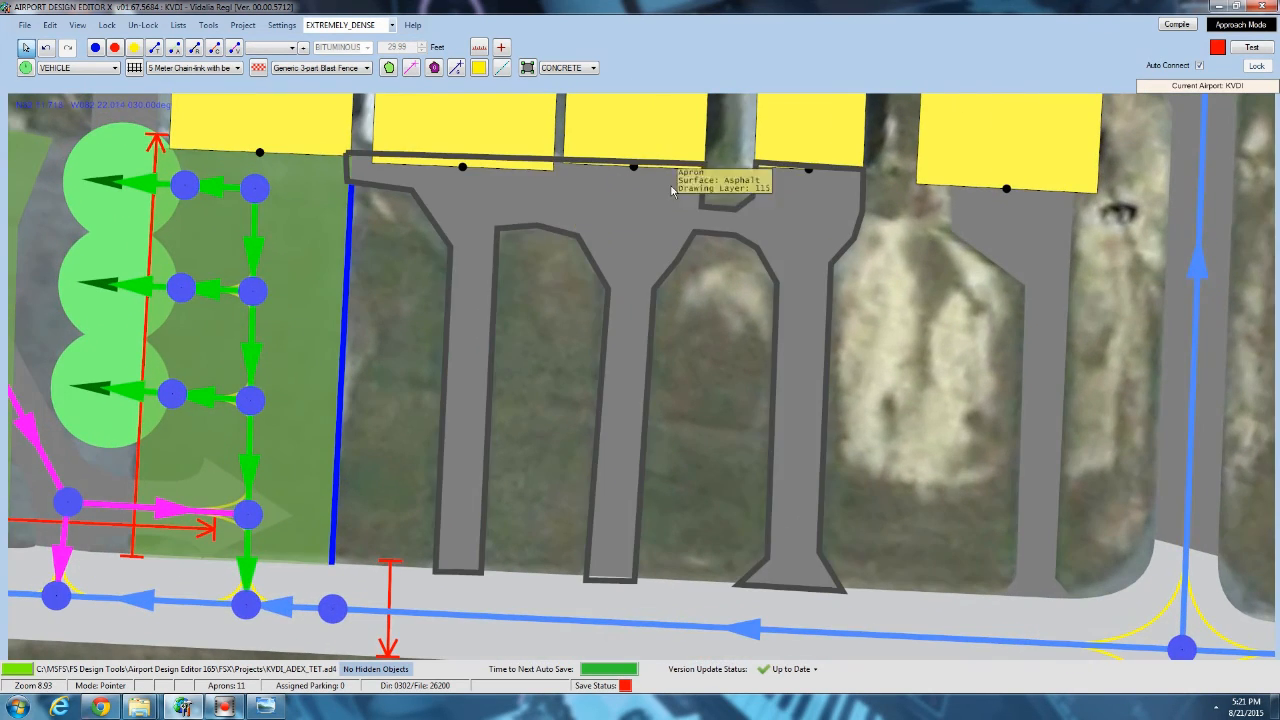
pyautogui.scroll(4, 670, 204)
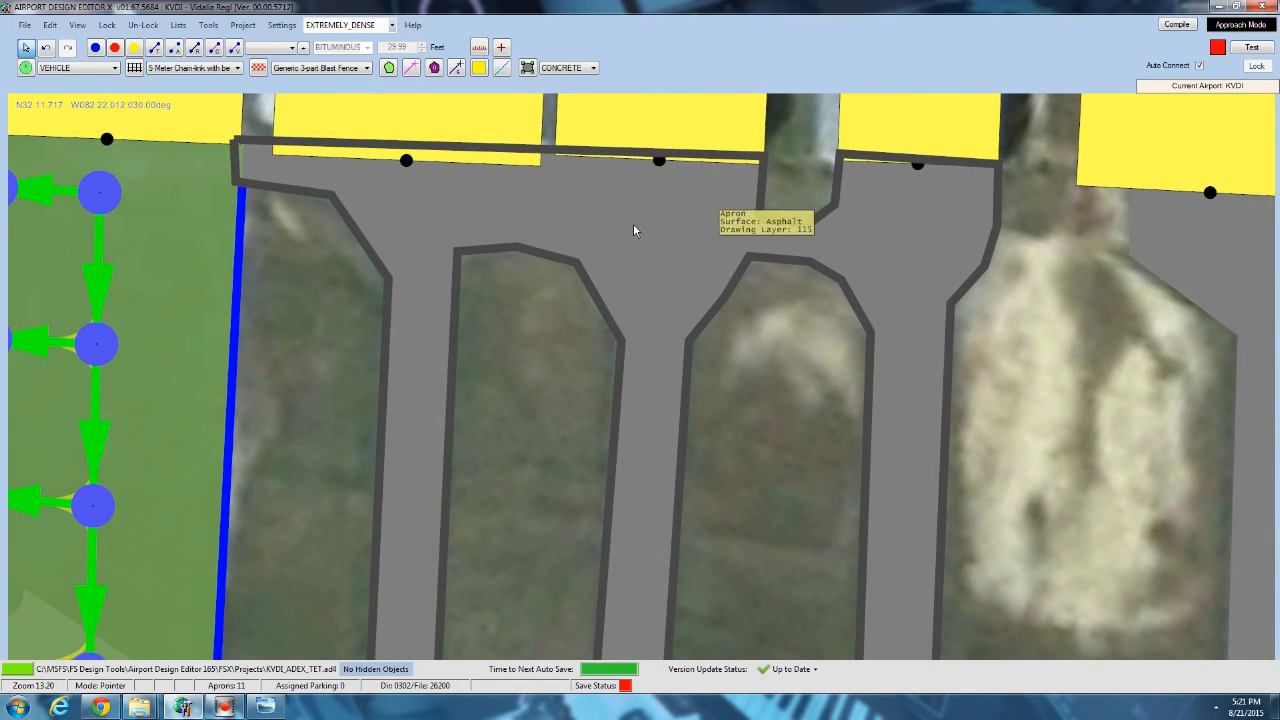
pyautogui.scroll(-5, 666, 239)
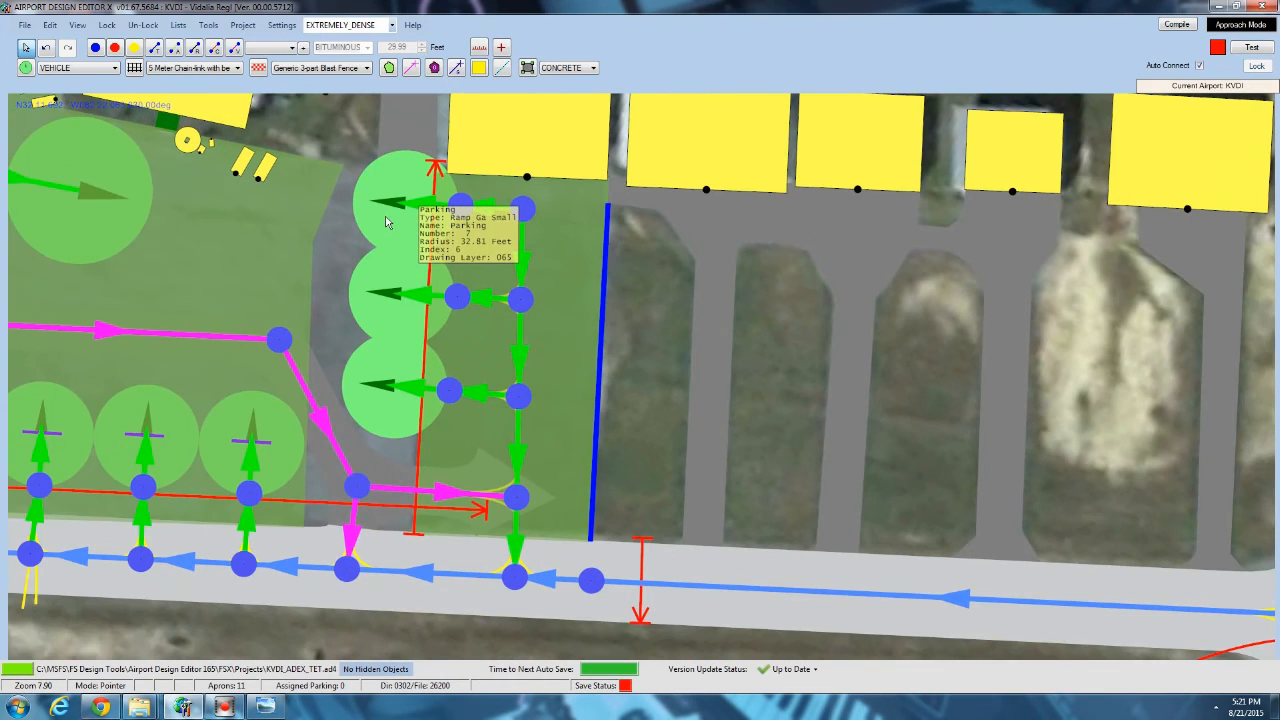
pyautogui.moveTo(911, 444); pyautogui.dragTo(726, 443)
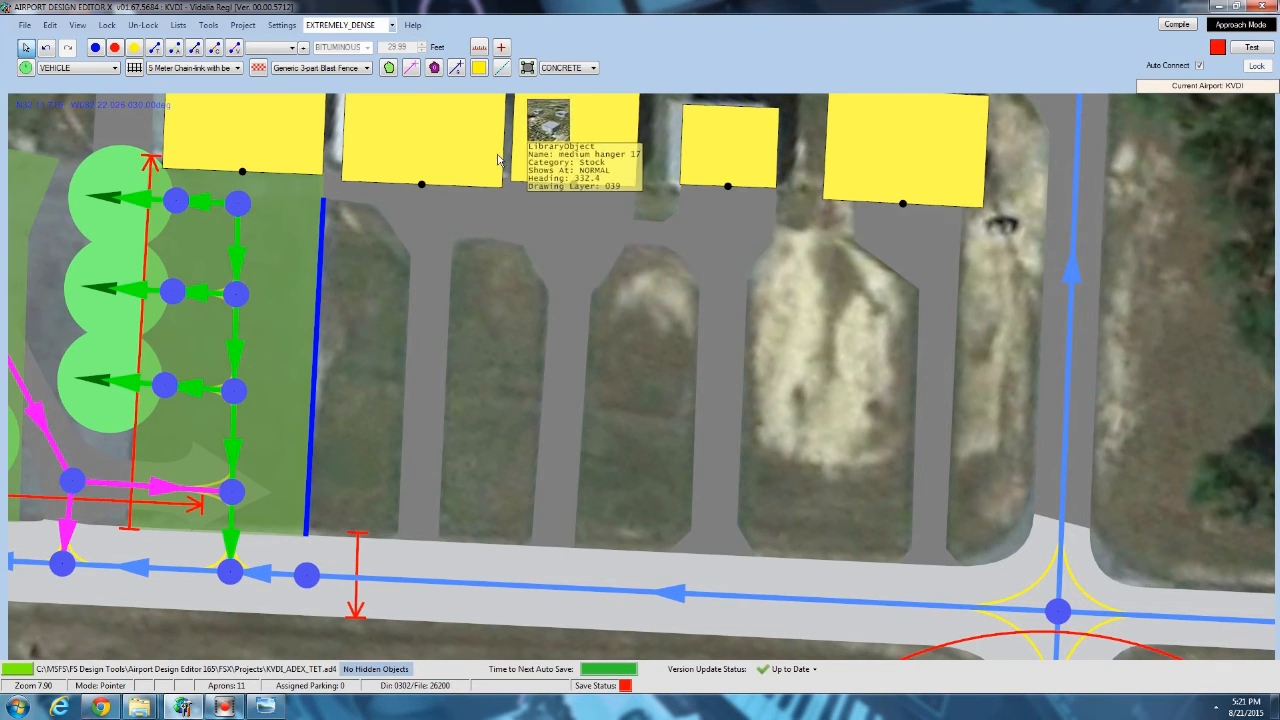
pyautogui.scroll(-1, 711, 372)
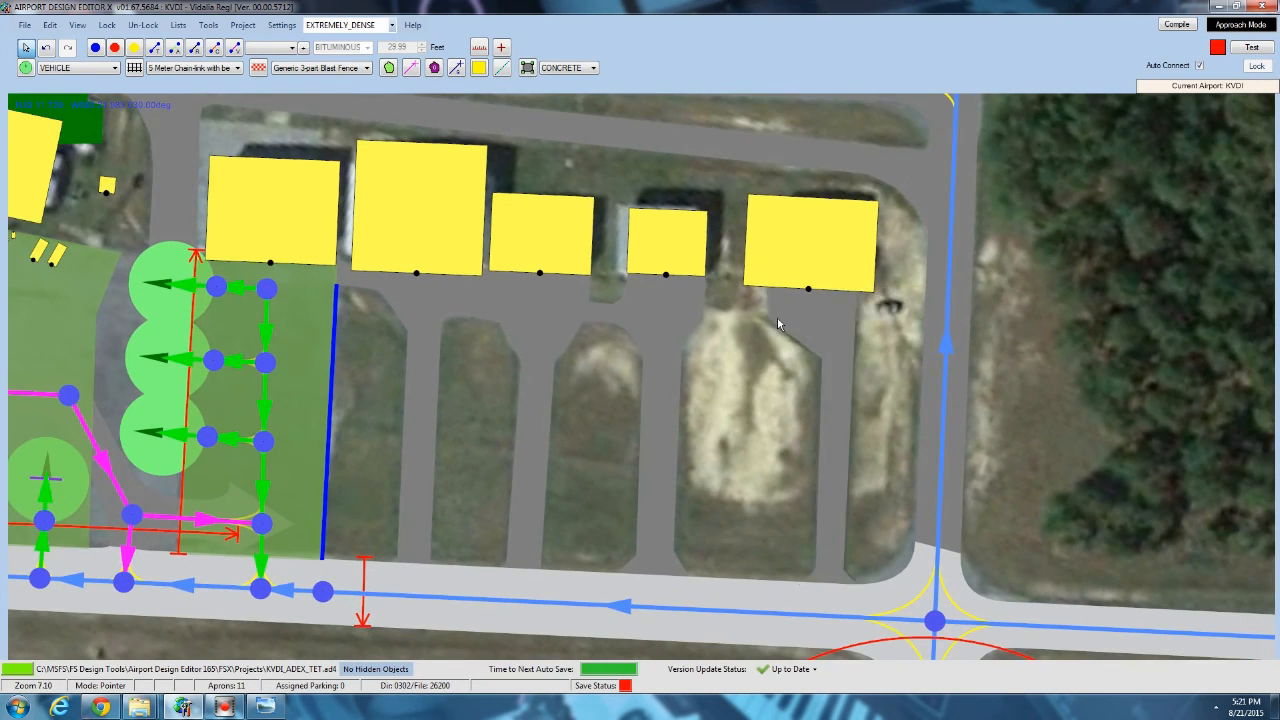
# Start adding a library object on the asphalt apron in front of the hangars, using the vehicles_aircraft.bgl library.
pyautogui.scroll(9, 665, 317)
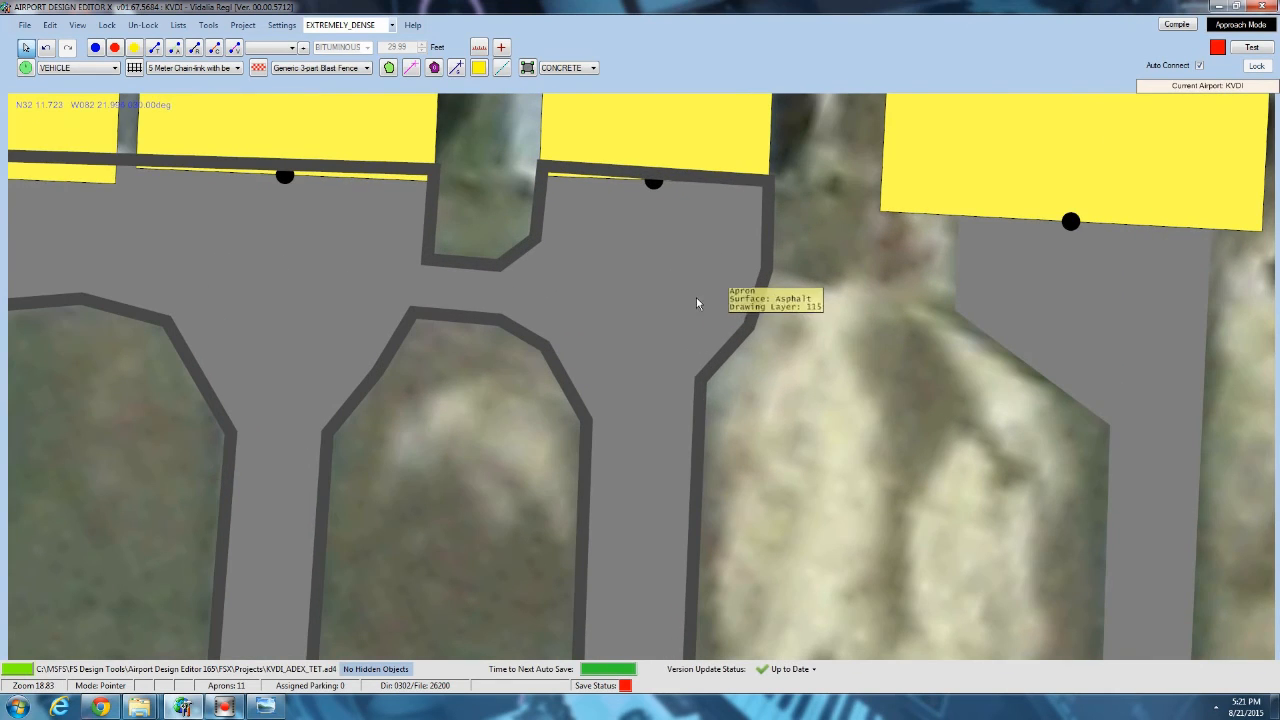
pyautogui.rightClick(696, 298)
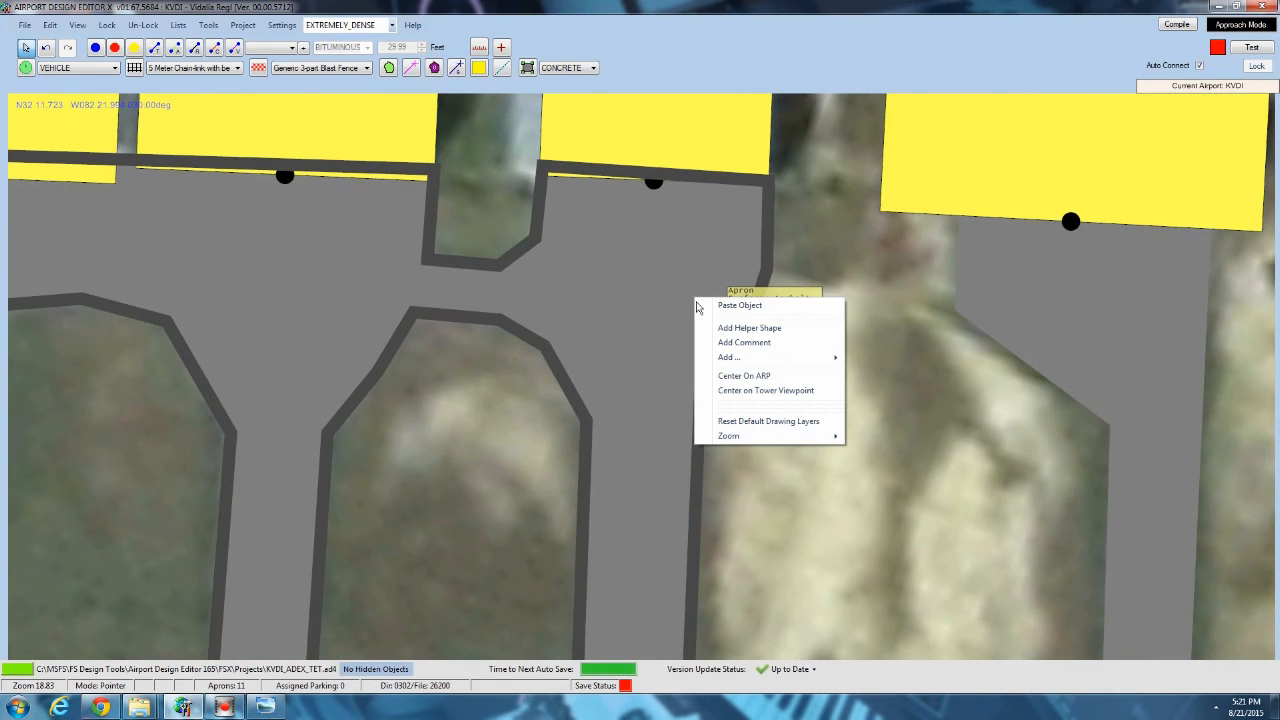
pyautogui.moveTo(824, 358)
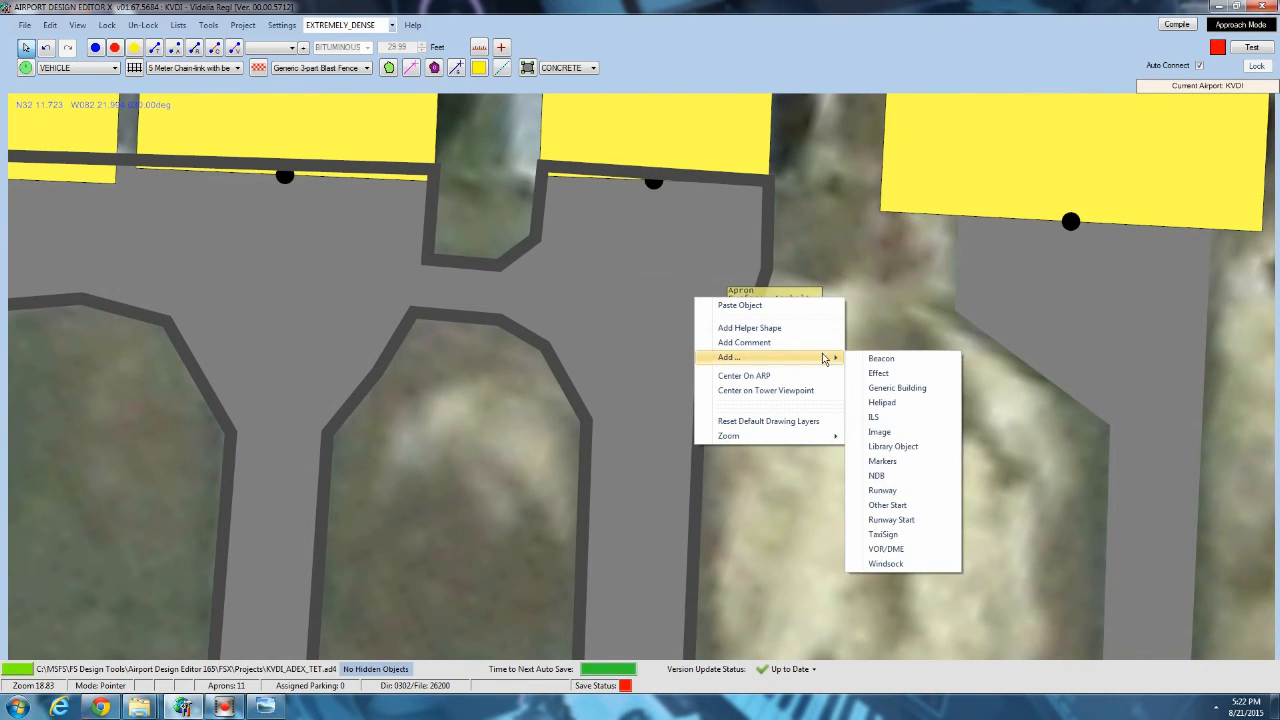
pyautogui.click(918, 447)
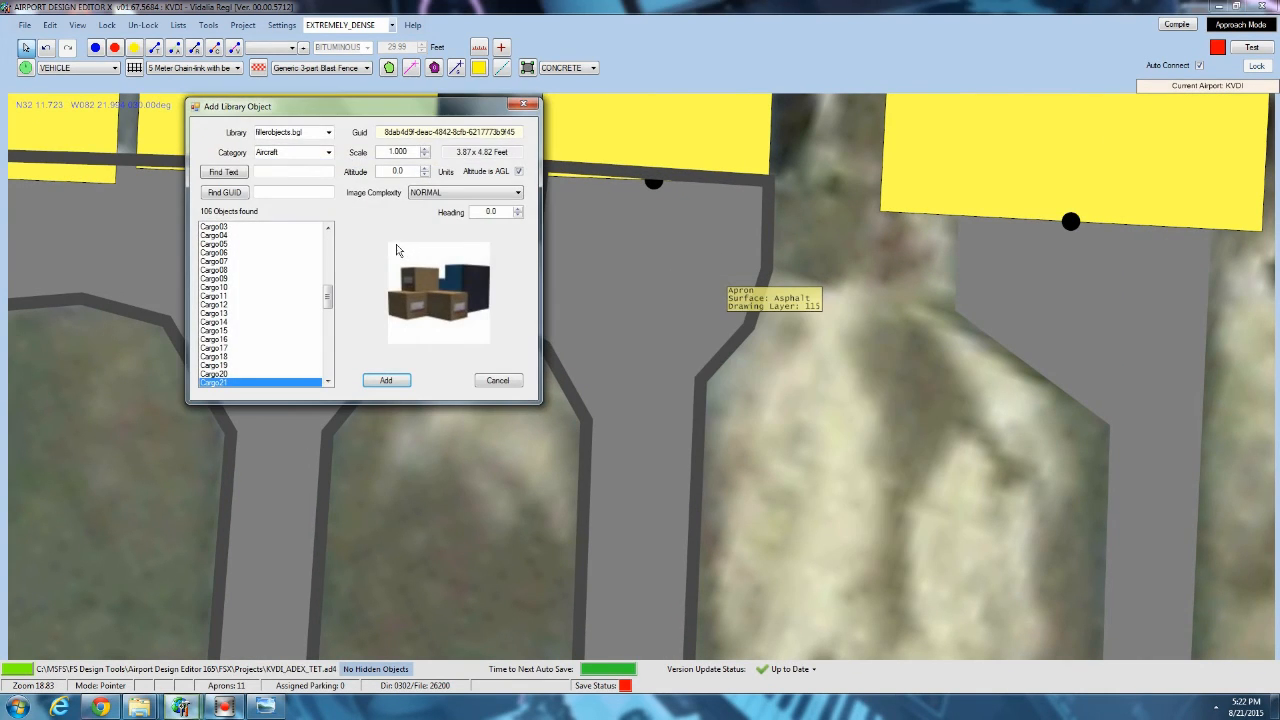
pyautogui.click(327, 133)
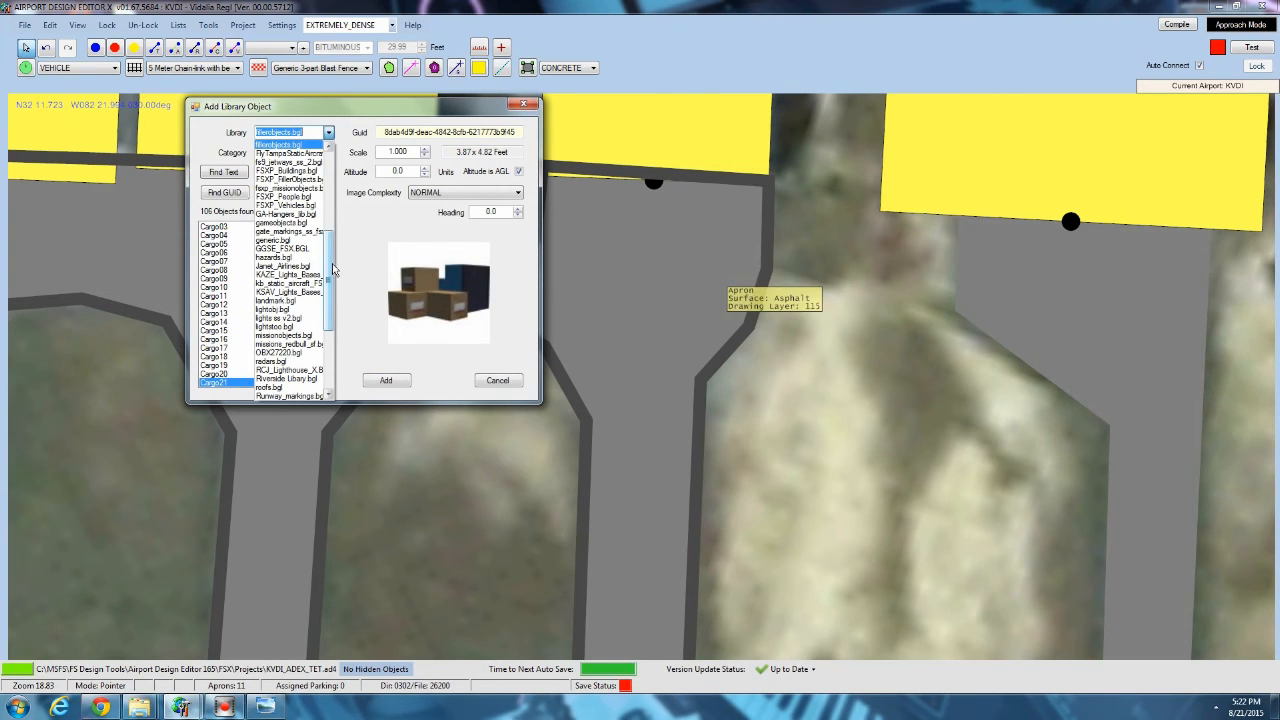
pyautogui.moveTo(333, 270); pyautogui.dragTo(331, 338)
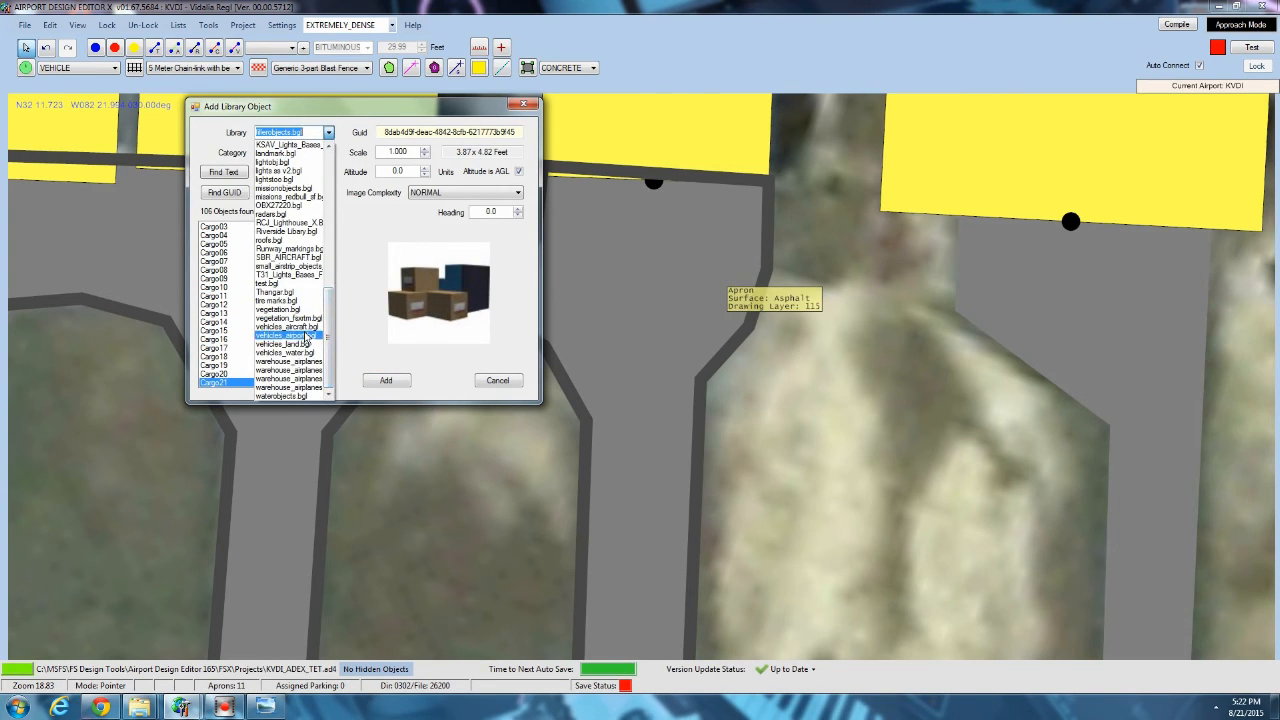
pyautogui.click(305, 327)
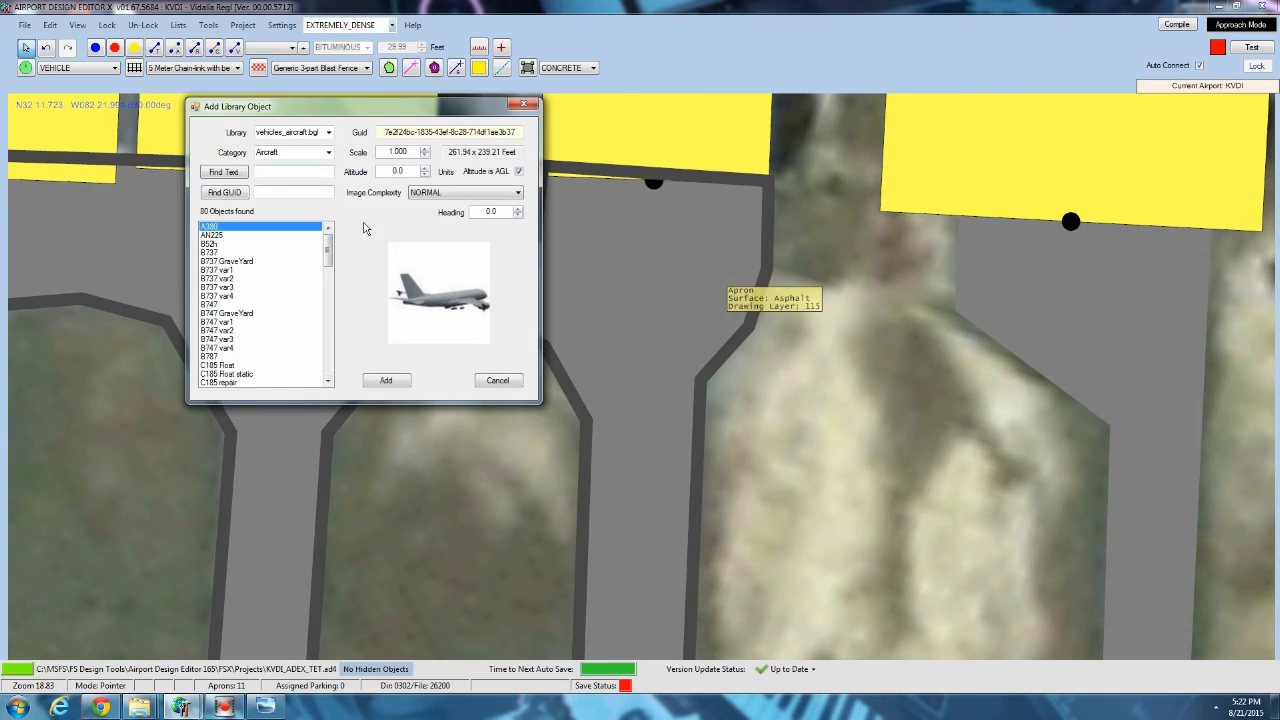
# Browse the vehicles_aircraft.bgl models, including B737 GraveYard, B747 var4, F18 BlueA 2 and HotAirBalloon 1.
pyautogui.click(222, 235)
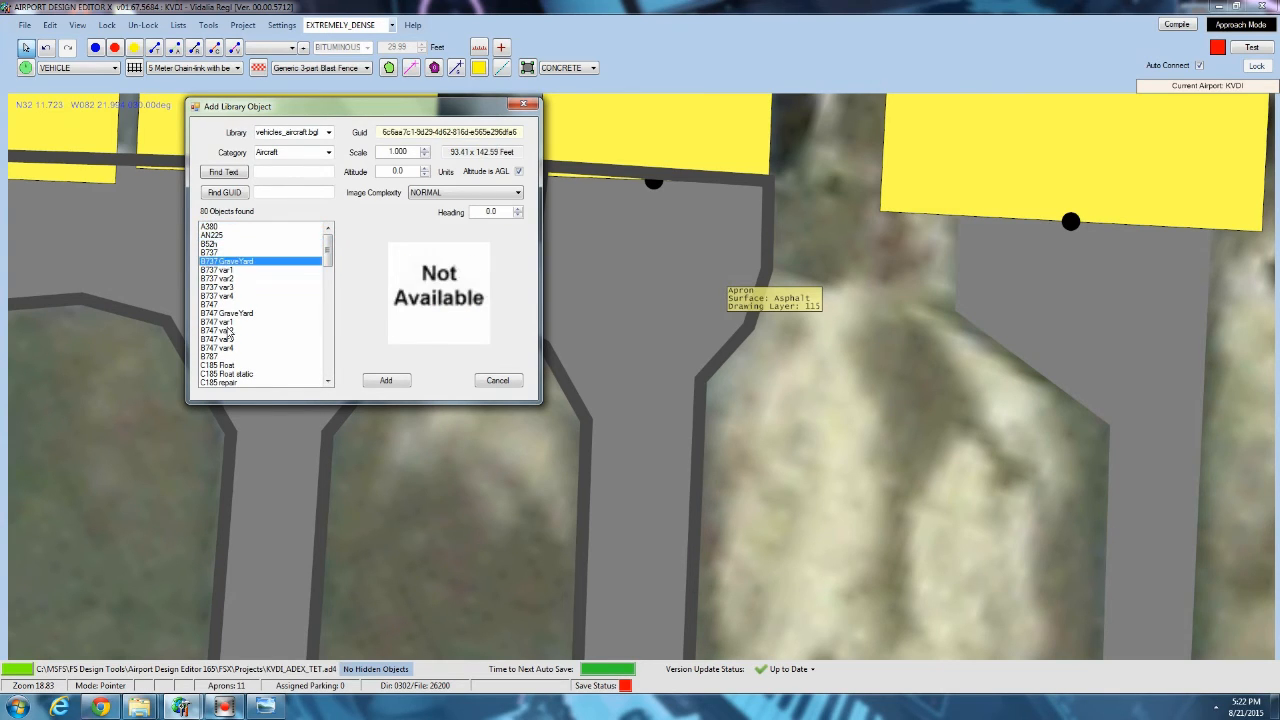
pyautogui.scroll(-3, 224, 295)
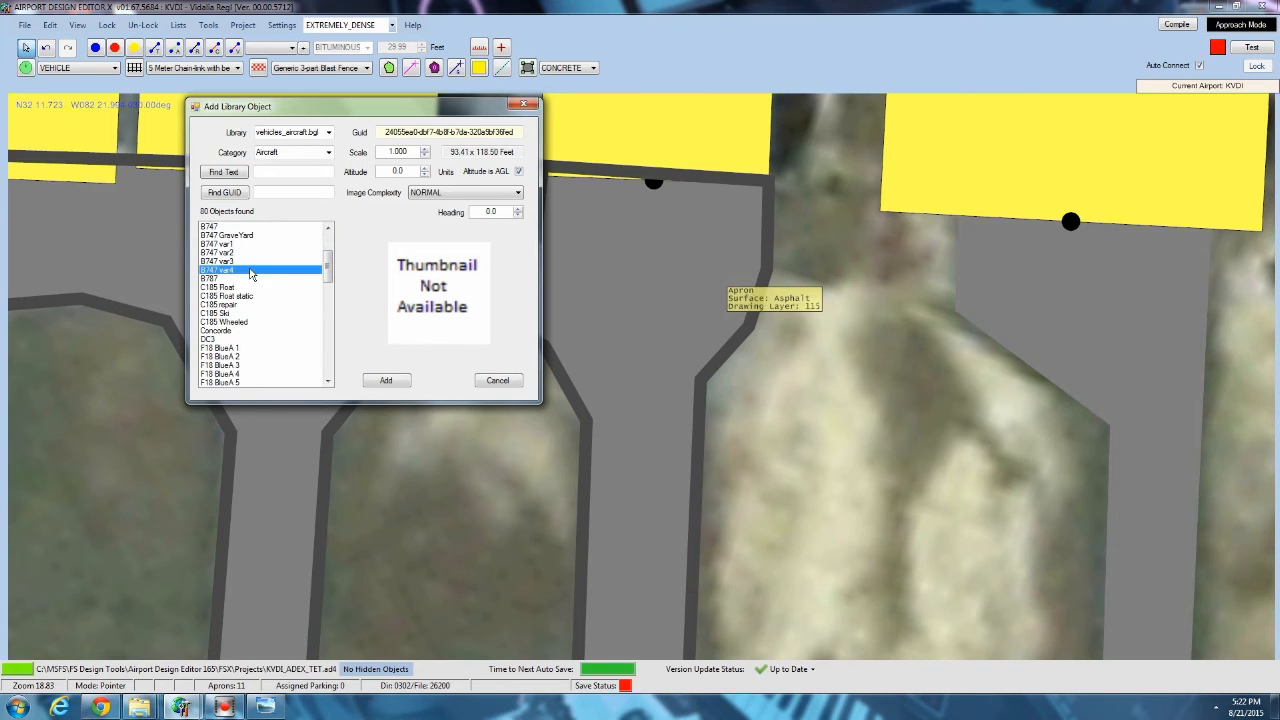
pyautogui.moveTo(326, 265); pyautogui.dragTo(327, 272)
pyautogui.click(277, 299)
pyautogui.click(240, 334)
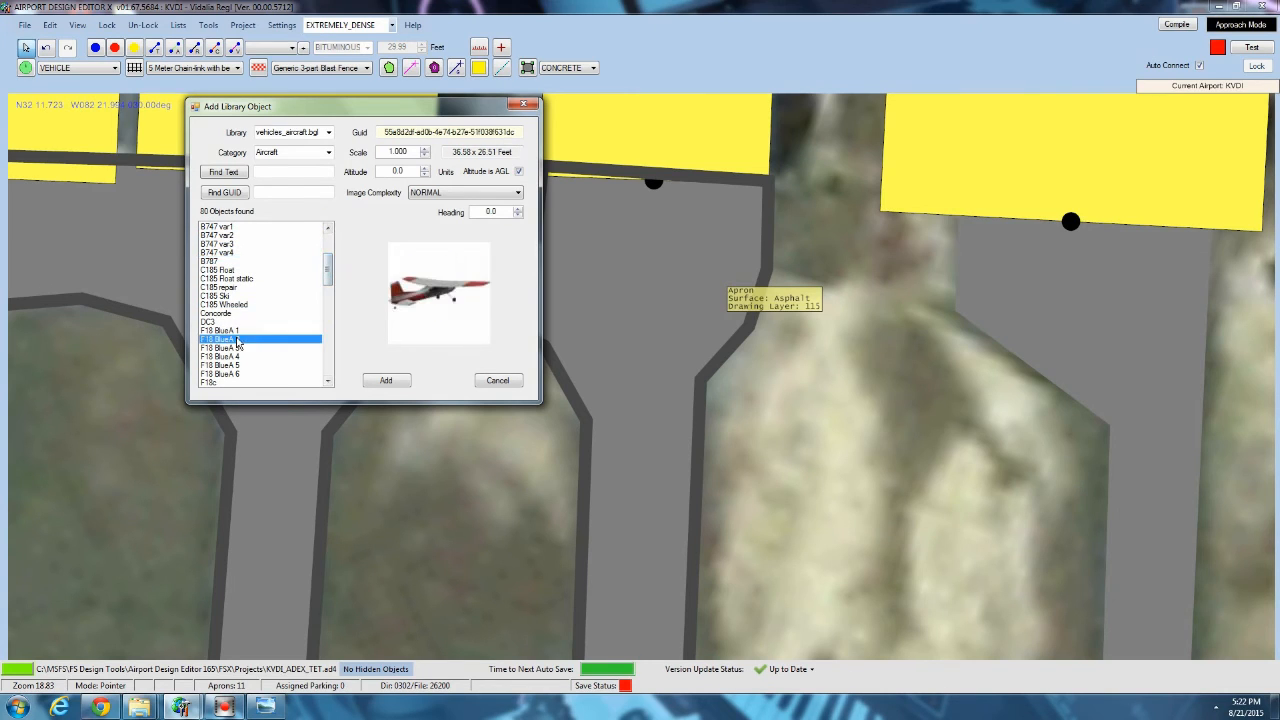
pyautogui.scroll(-6, 286, 354)
pyautogui.click(259, 296)
pyautogui.scroll(-4, 260, 315)
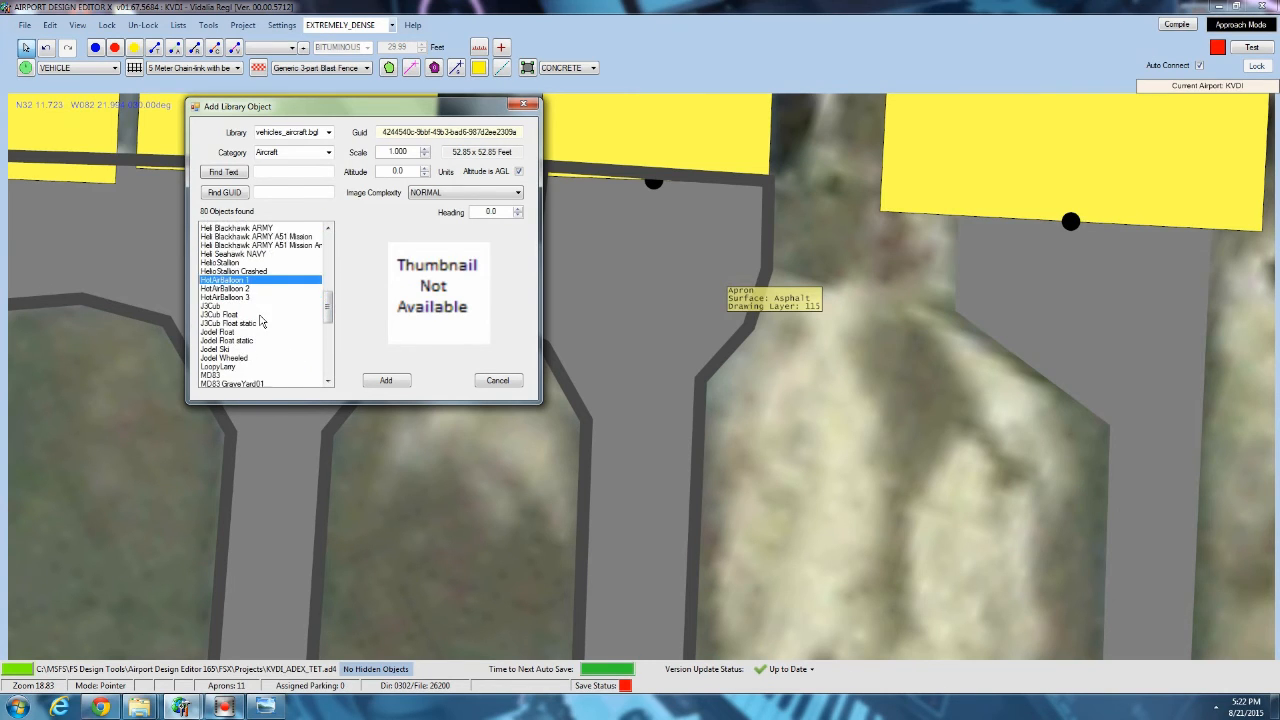
pyautogui.scroll(-4, 329, 319)
# Switch the object library to FSXP_Vehicles.bgl after trying FSXP_People.bgl.
pyautogui.click(328, 132)
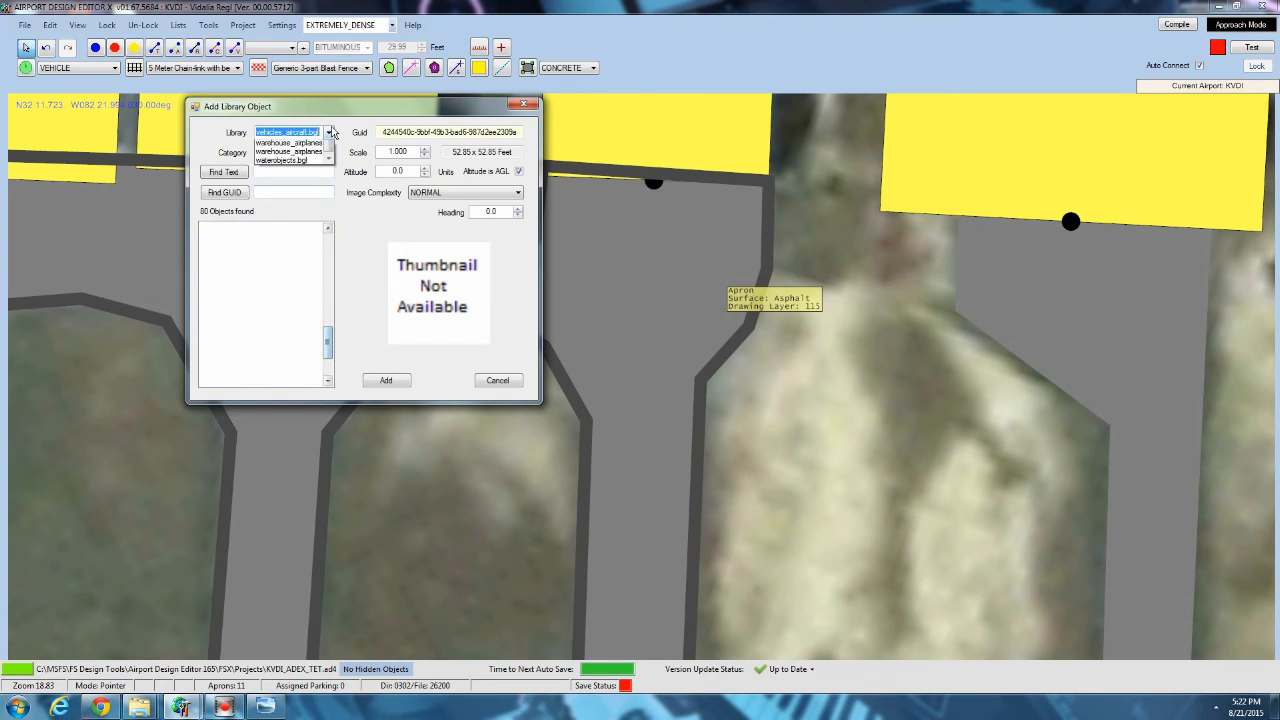
pyautogui.scroll(3, 305, 177)
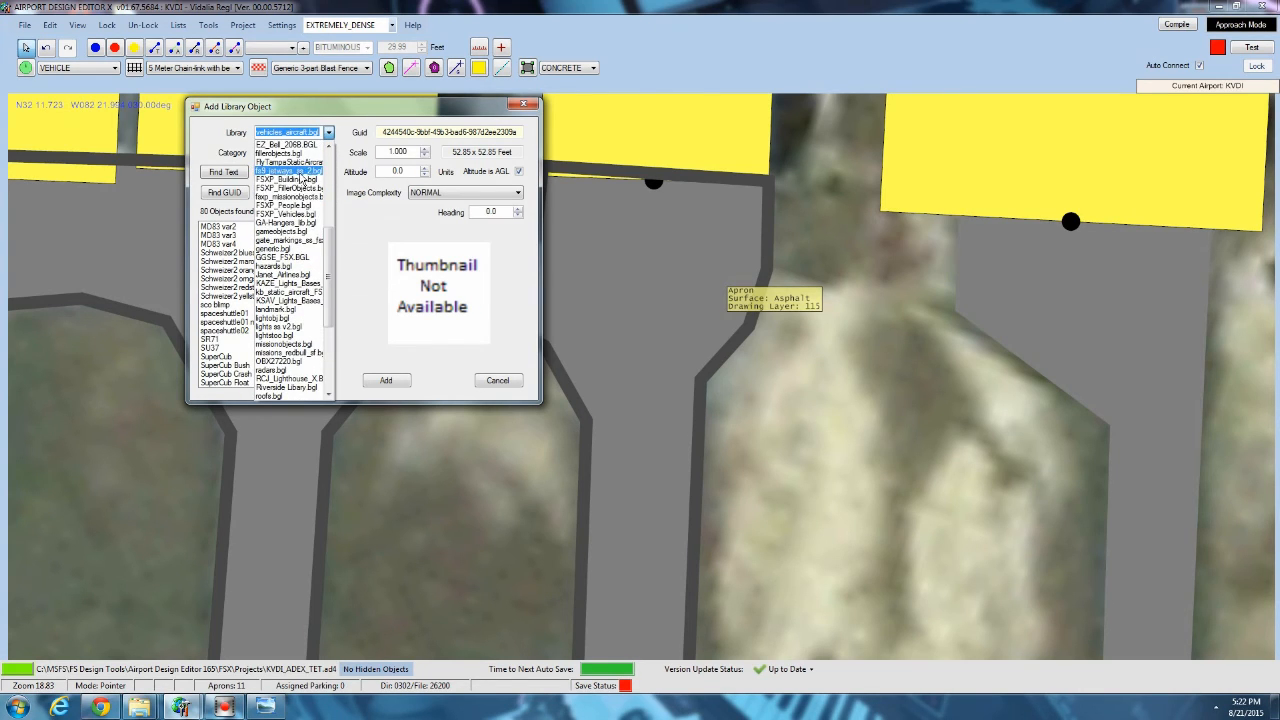
pyautogui.click(285, 205)
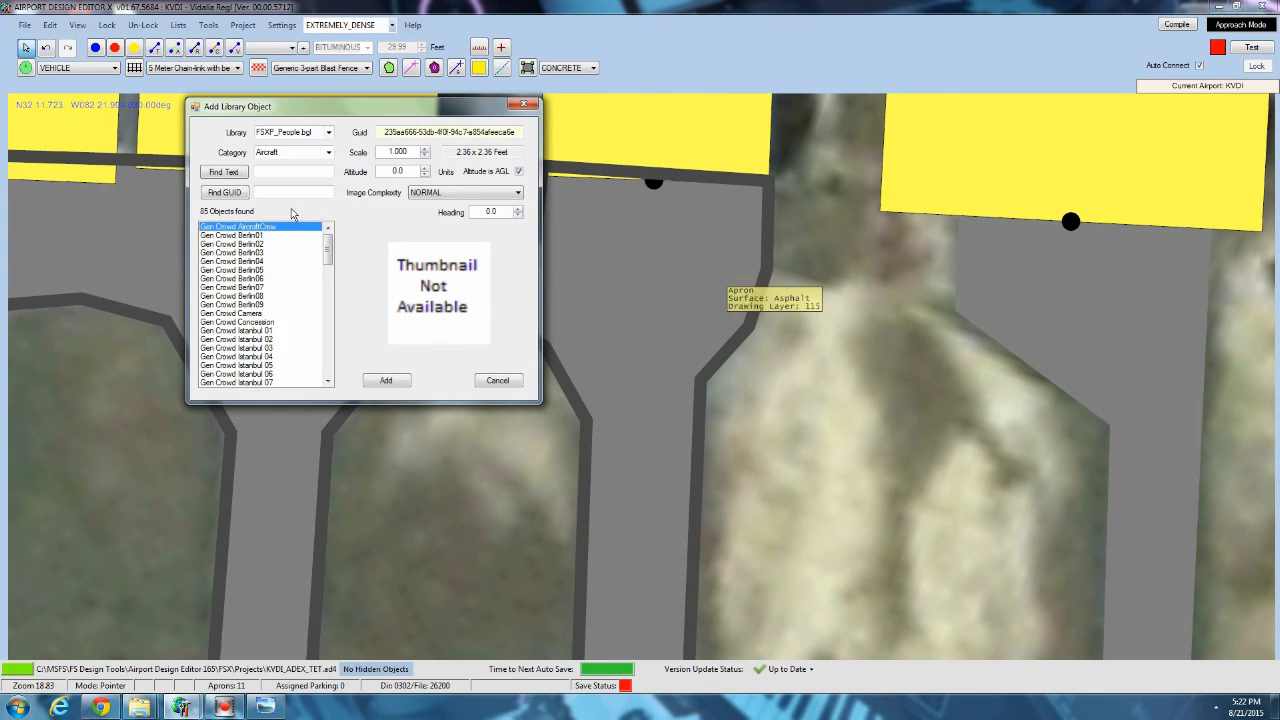
pyautogui.click(328, 133)
pyautogui.click(312, 152)
# Browse the FSXP_Vehicles.bgl models, including Gen CampTrailer 01, Gen Plane AT6 04, Gen Plane Sea Fury 02 and 03, and Gen UFO Small.
pyautogui.click(268, 286)
pyautogui.scroll(-1, 264, 285)
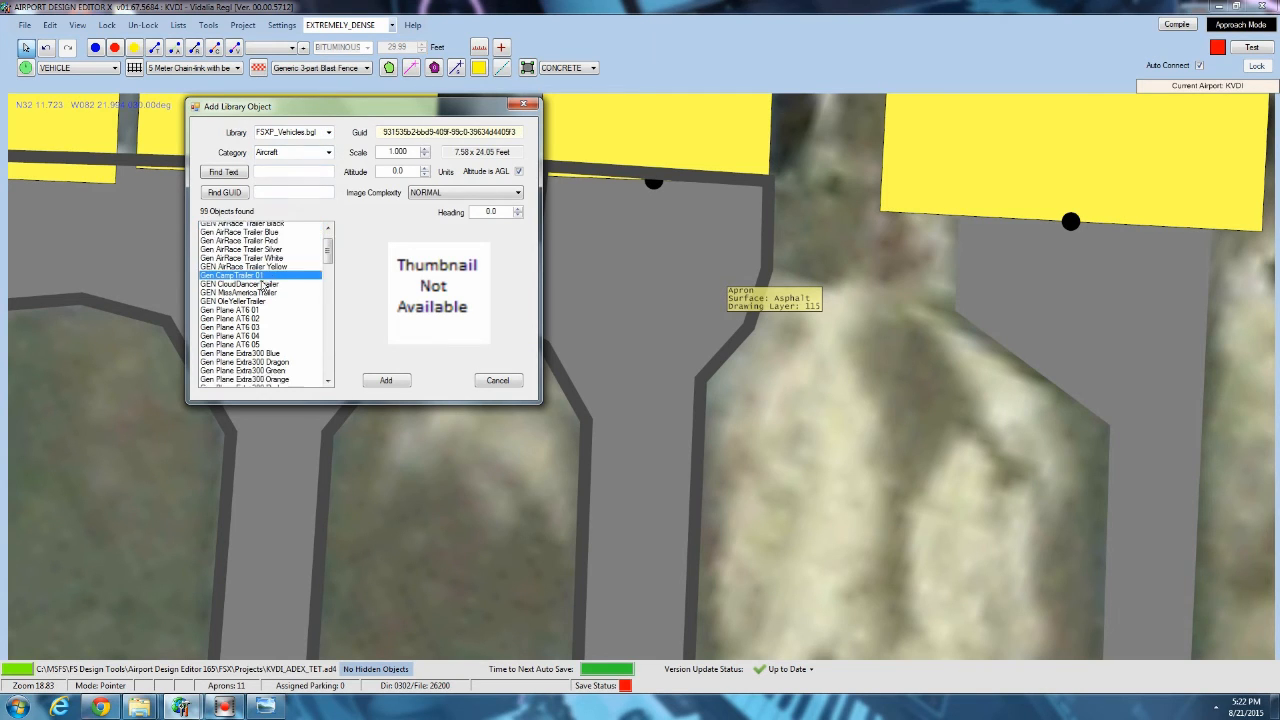
pyautogui.scroll(-4, 262, 287)
pyautogui.click(259, 279)
pyautogui.click(252, 245)
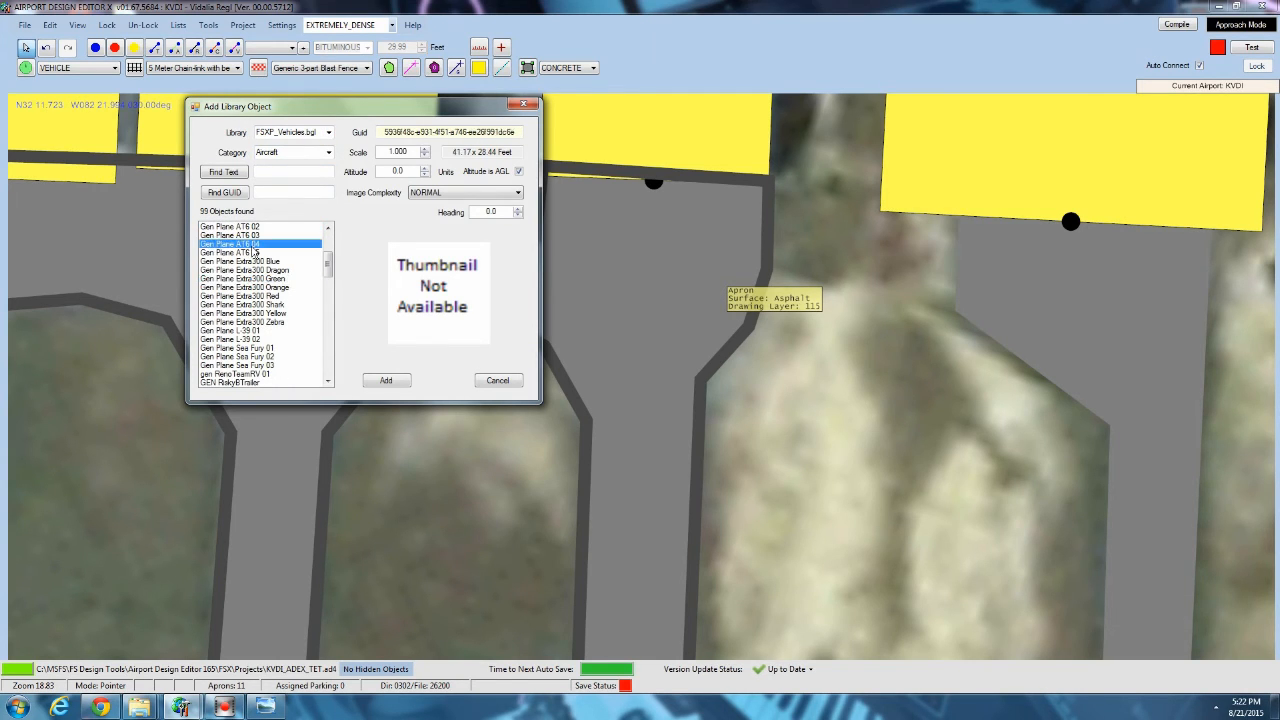
pyautogui.click(254, 348)
pyautogui.click(256, 356)
pyautogui.scroll(-2, 258, 357)
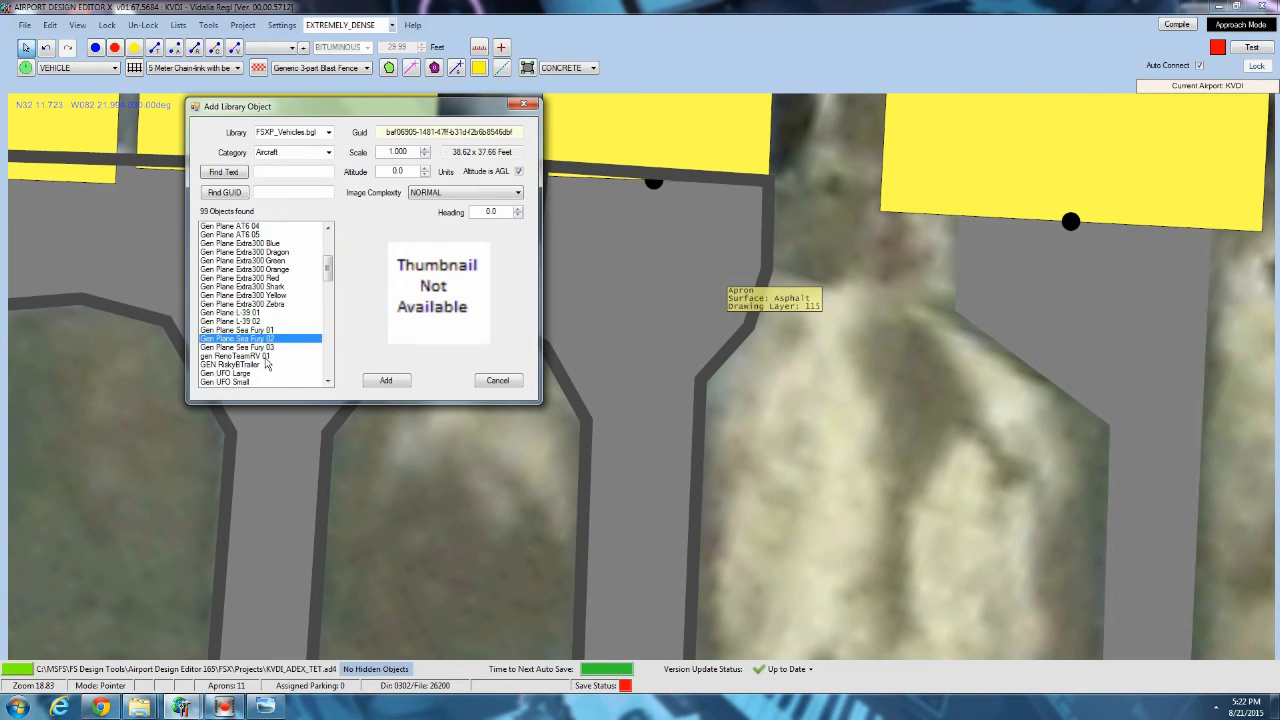
pyautogui.click(254, 348)
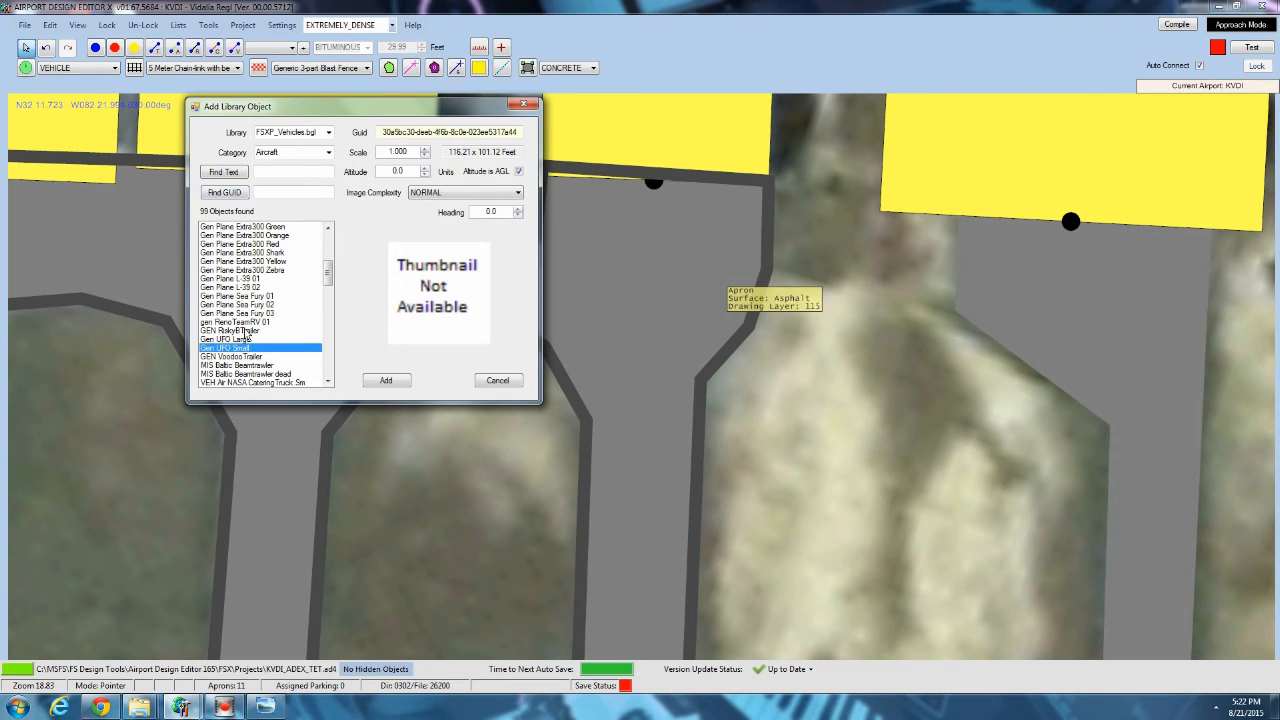
pyautogui.click(244, 331)
pyautogui.click(250, 313)
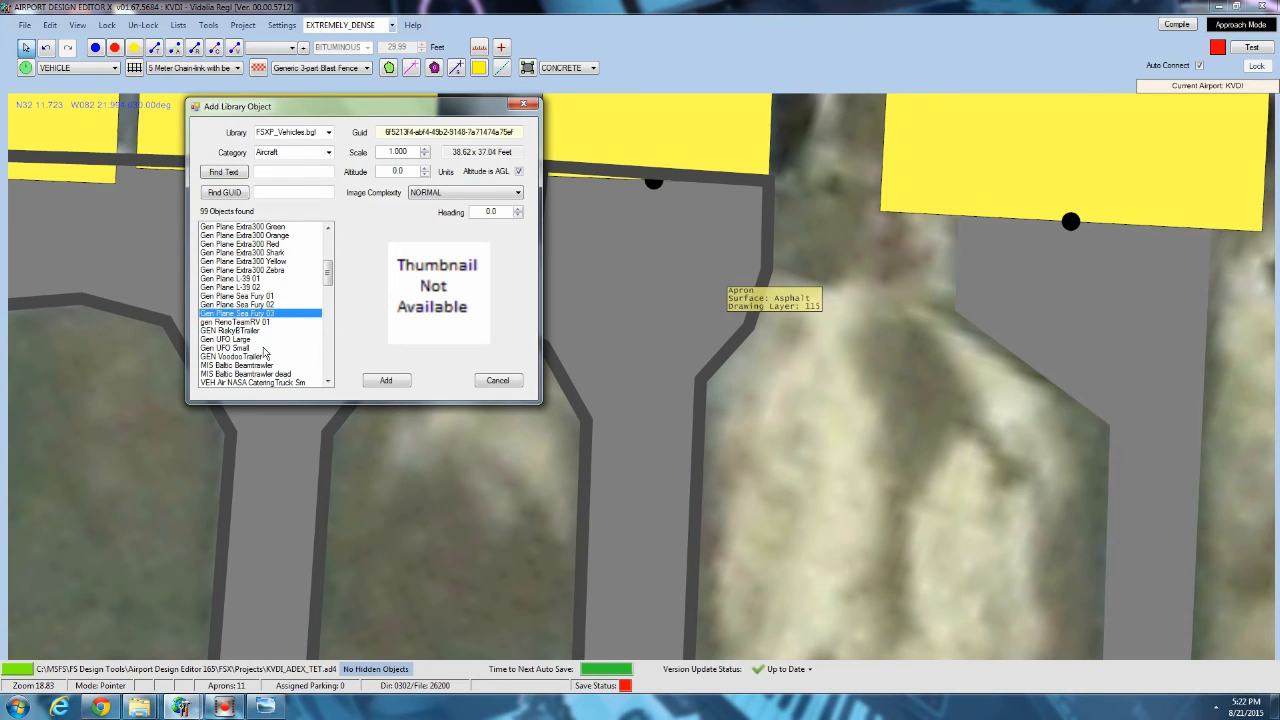
# Switch the object library to kb_static_aircraft_FS and browse its models, including C177 002, TurboArrowIV 003 and PA28 003.
pyautogui.click(328, 132)
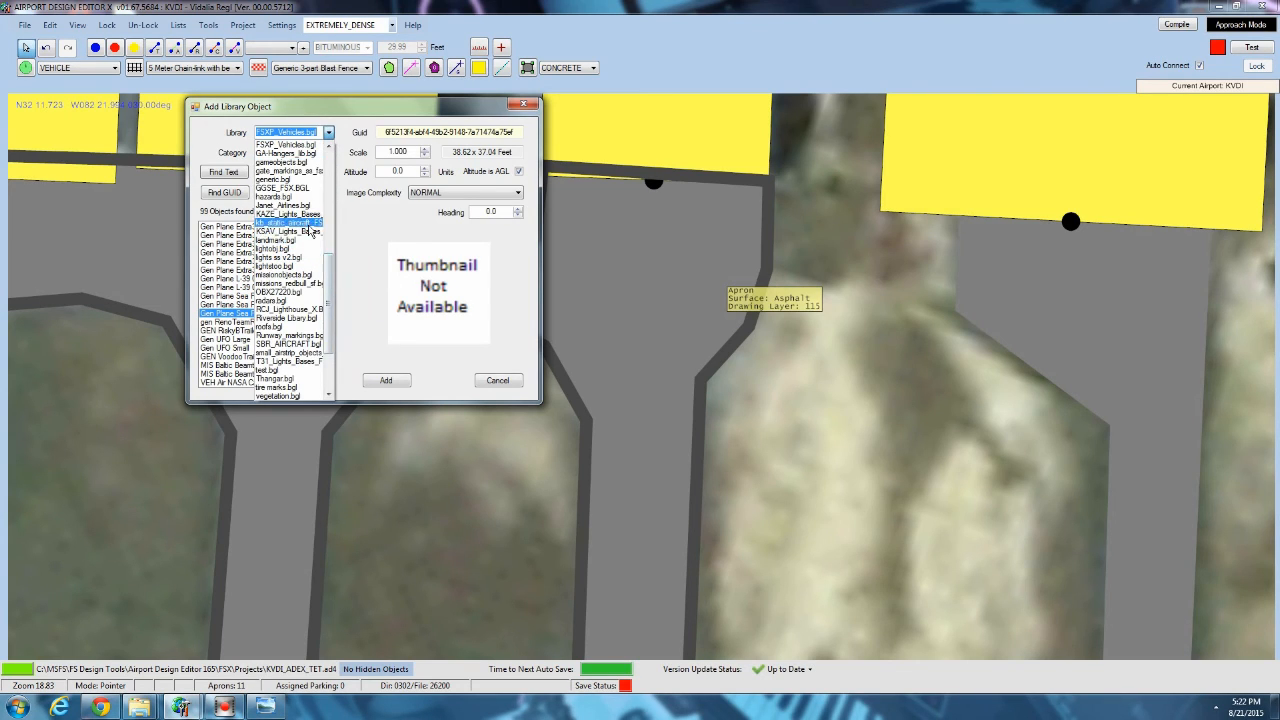
pyautogui.click(304, 222)
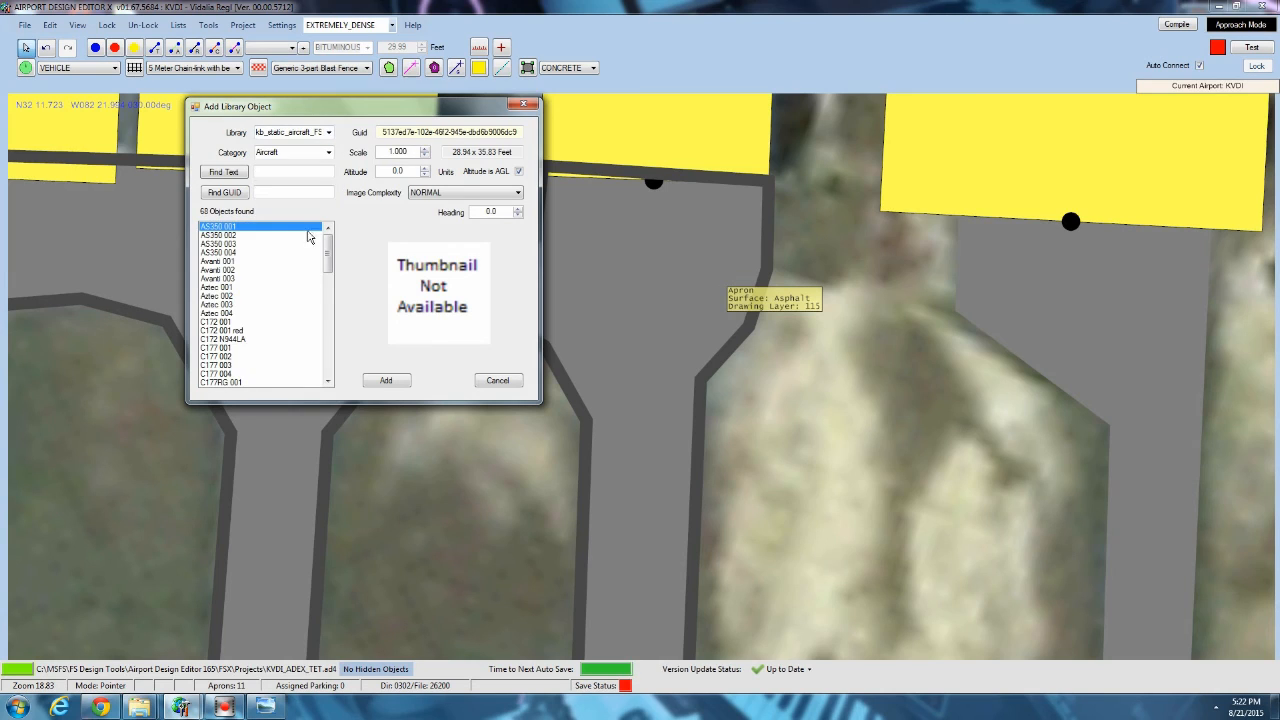
pyautogui.click(312, 278)
pyautogui.moveTo(333, 253); pyautogui.dragTo(334, 357)
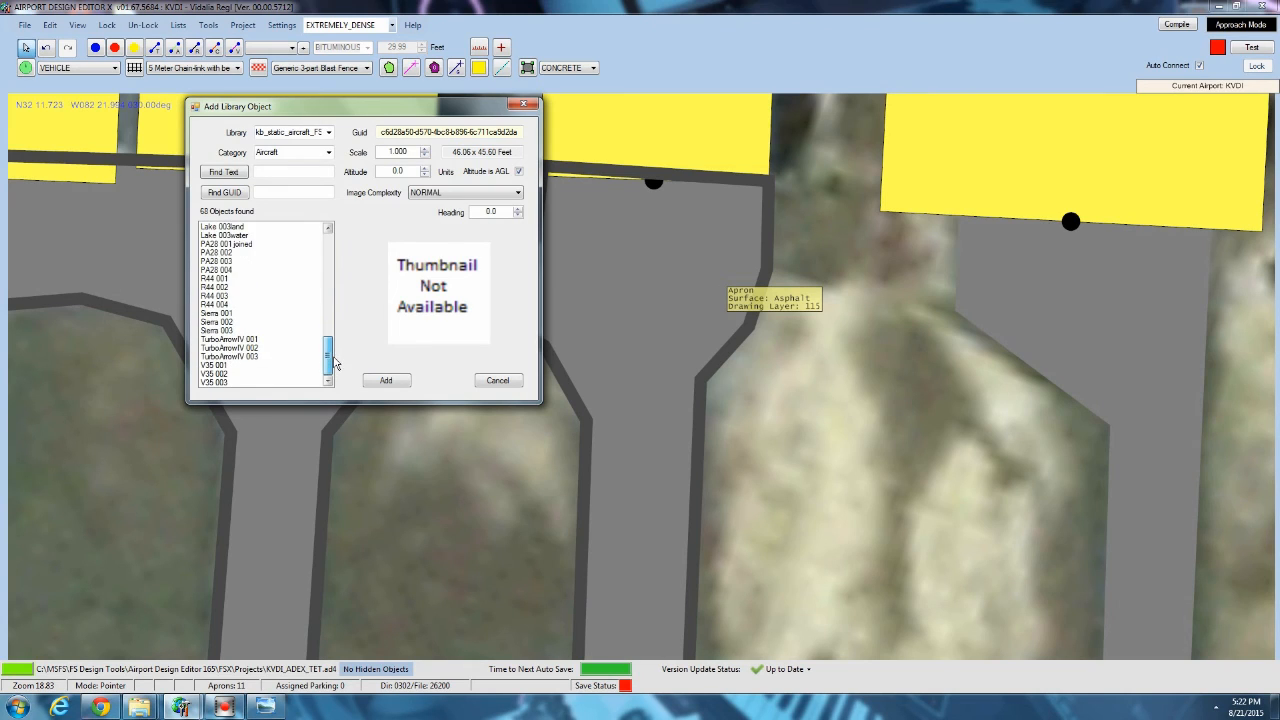
pyautogui.scroll(15, 230, 355)
pyautogui.click(228, 357)
pyautogui.scroll(-5, 240, 356)
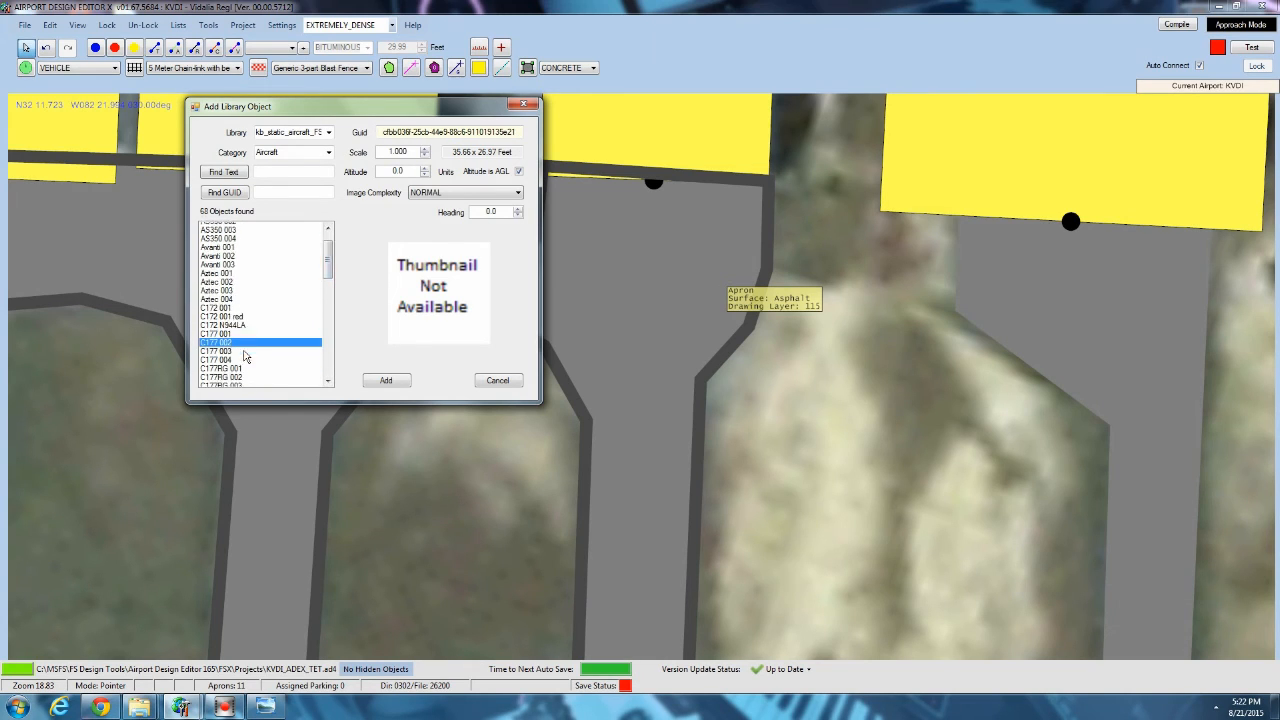
pyautogui.click(220, 331)
pyautogui.moveTo(326, 287); pyautogui.dragTo(334, 362)
pyautogui.click(258, 357)
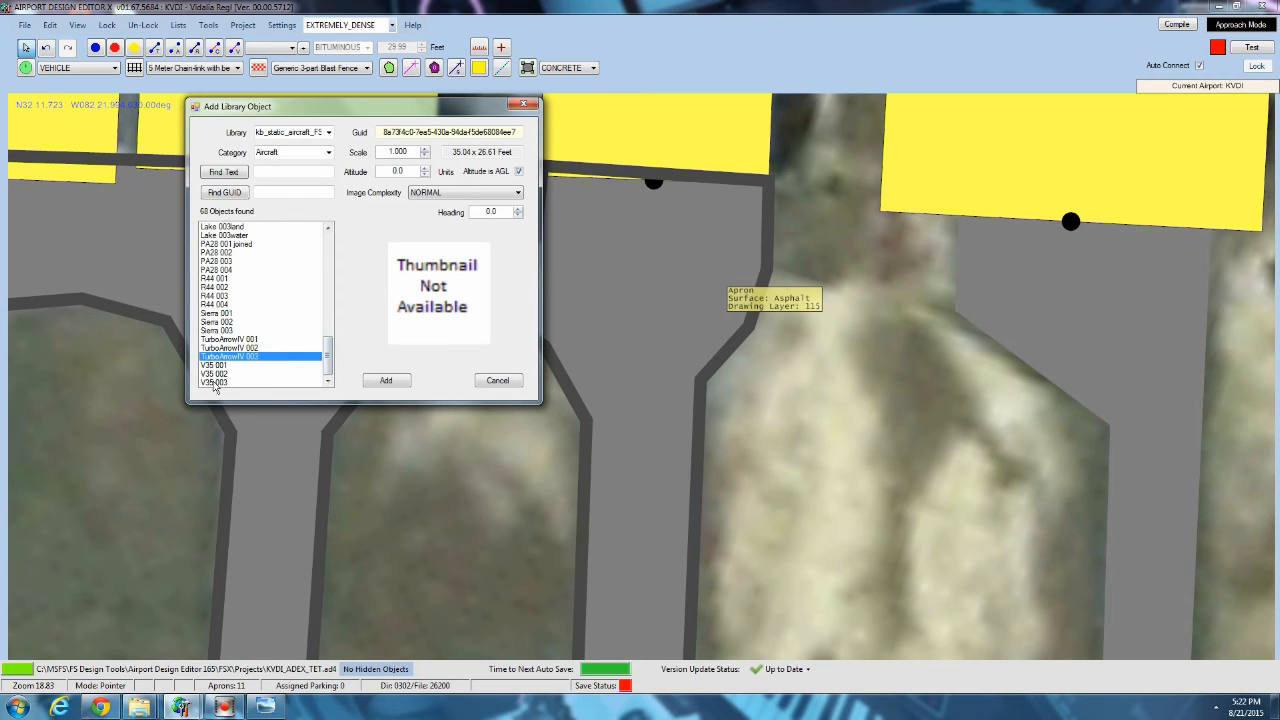
pyautogui.click(217, 382)
pyautogui.click(226, 263)
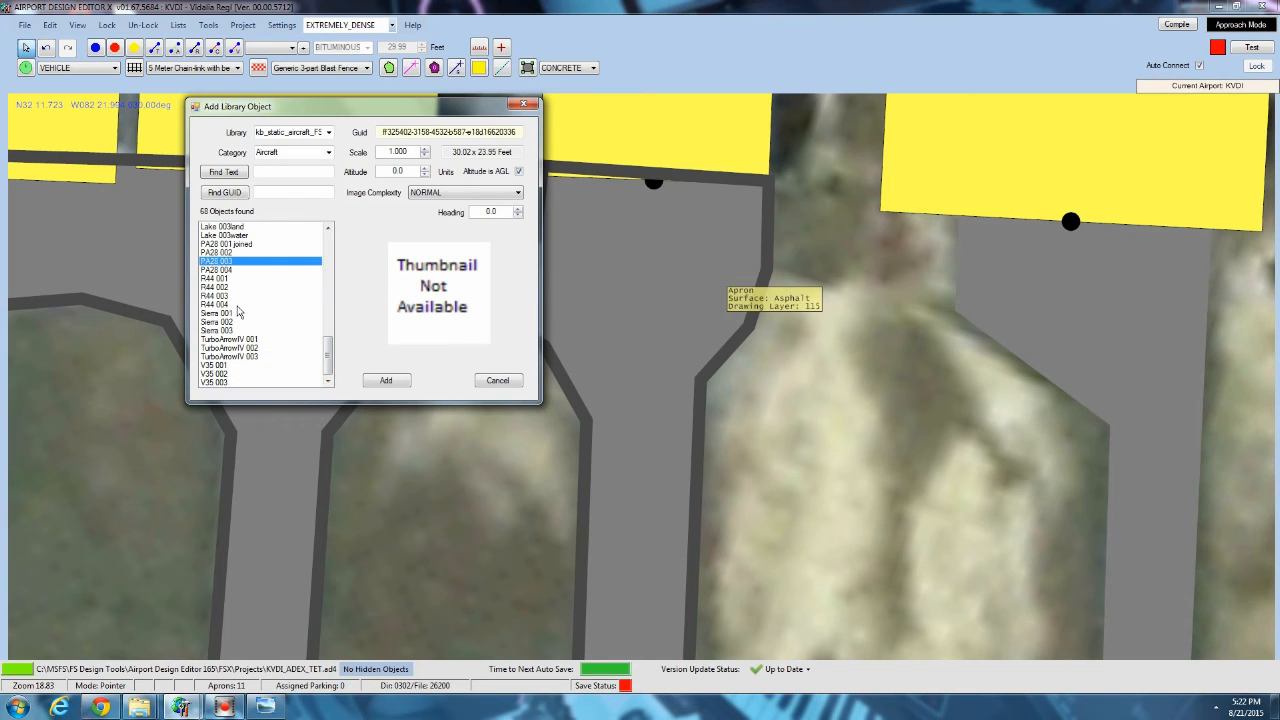
pyautogui.scroll(14, 240, 345)
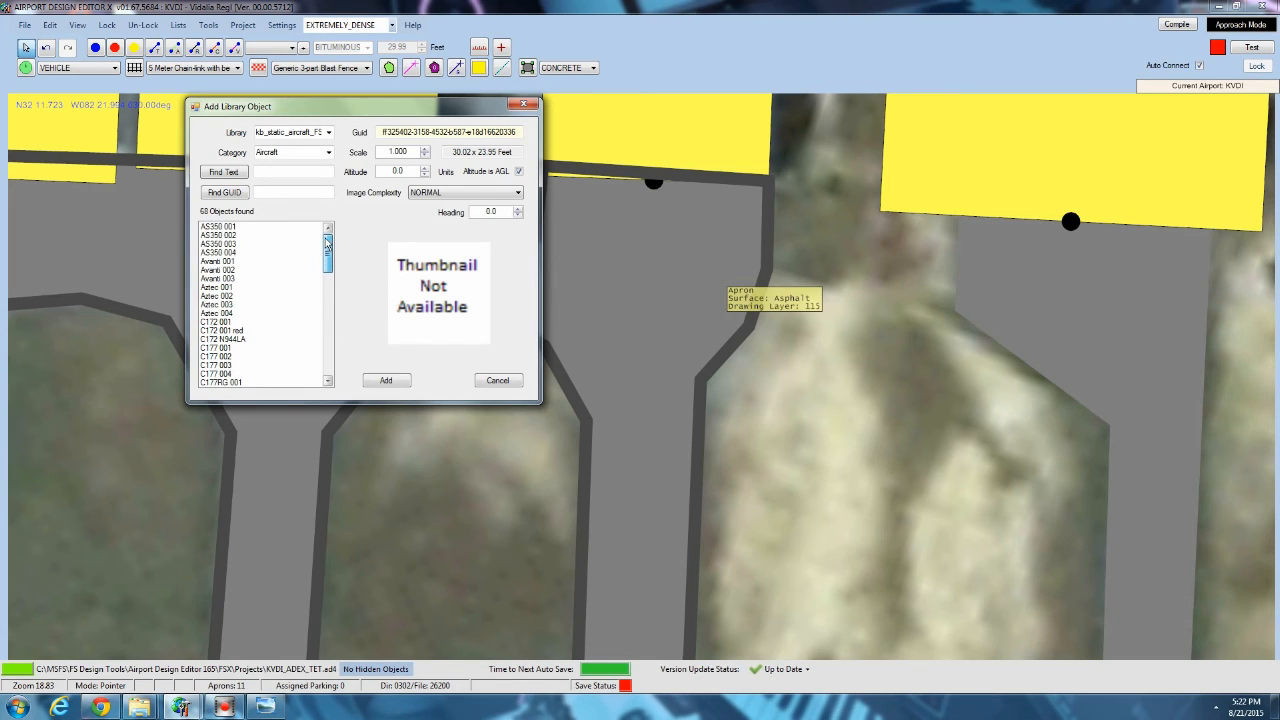
# Add the C172 N944LA static aircraft on the hangar apron, turn it about 89 degrees and nudge it toward the hangar.
pyautogui.click(236, 323)
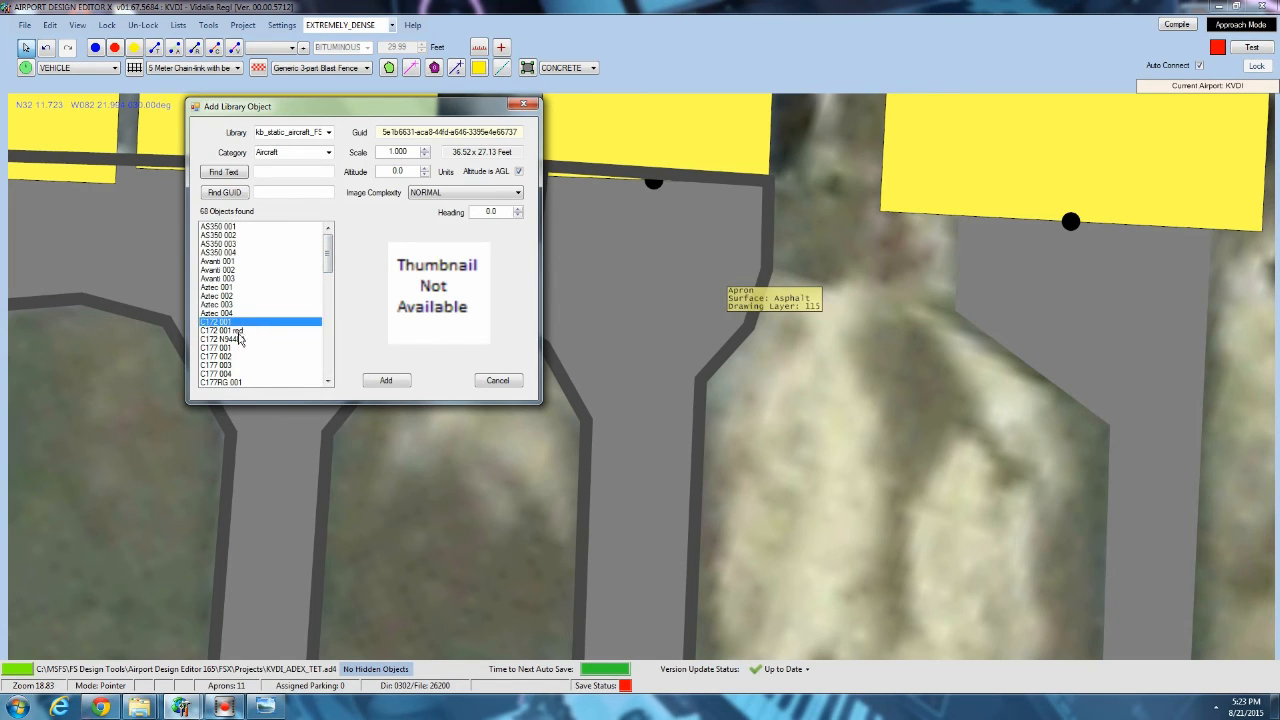
pyautogui.click(240, 339)
pyautogui.click(402, 384)
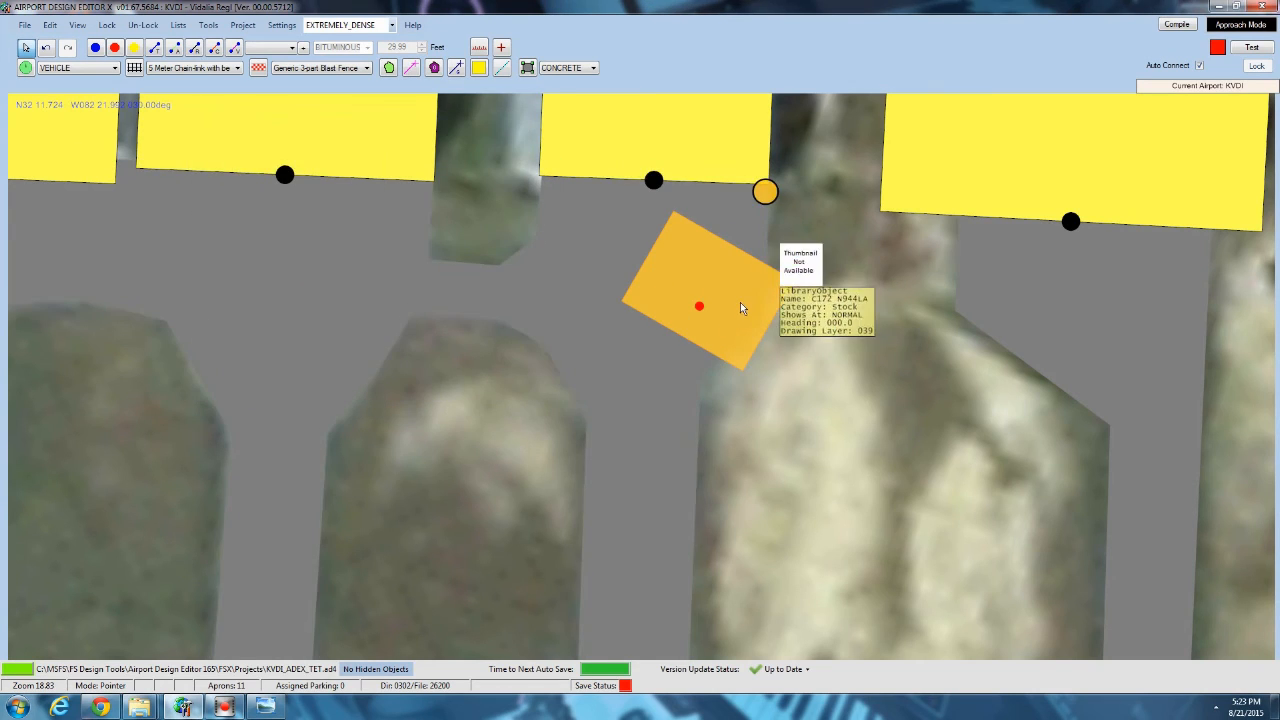
pyautogui.moveTo(765, 192); pyautogui.dragTo(888, 411)
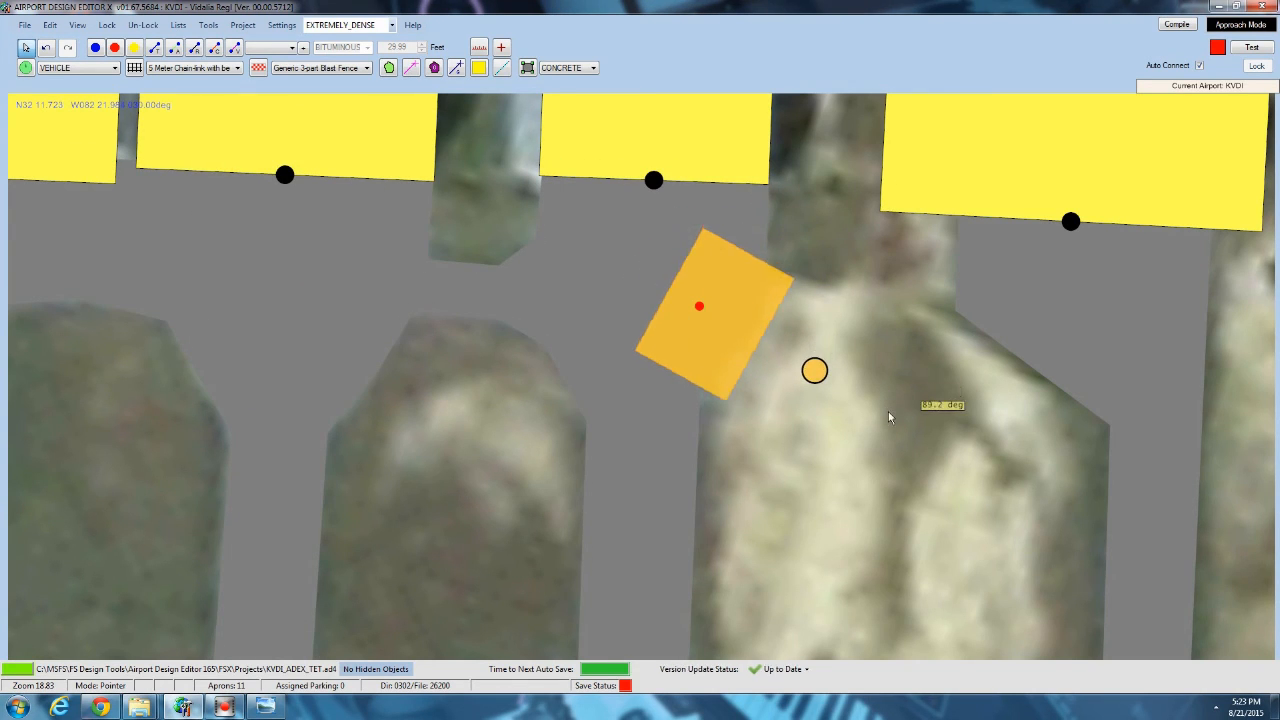
pyautogui.moveTo(729, 316); pyautogui.dragTo(718, 286)
# Add the Avanti 002 static aircraft on the concrete ground polygon beside the large tilted hangar west of the green cement area.
pyautogui.scroll(-1, 718, 284)
pyautogui.scroll(-5, 718, 286)
pyautogui.moveTo(678, 225); pyautogui.dragTo(558, 480, button='right')
pyautogui.moveTo(559, 209); pyautogui.dragTo(1055, 345, button='right')
pyautogui.moveTo(671, 357); pyautogui.dragTo(877, 69, button='right')
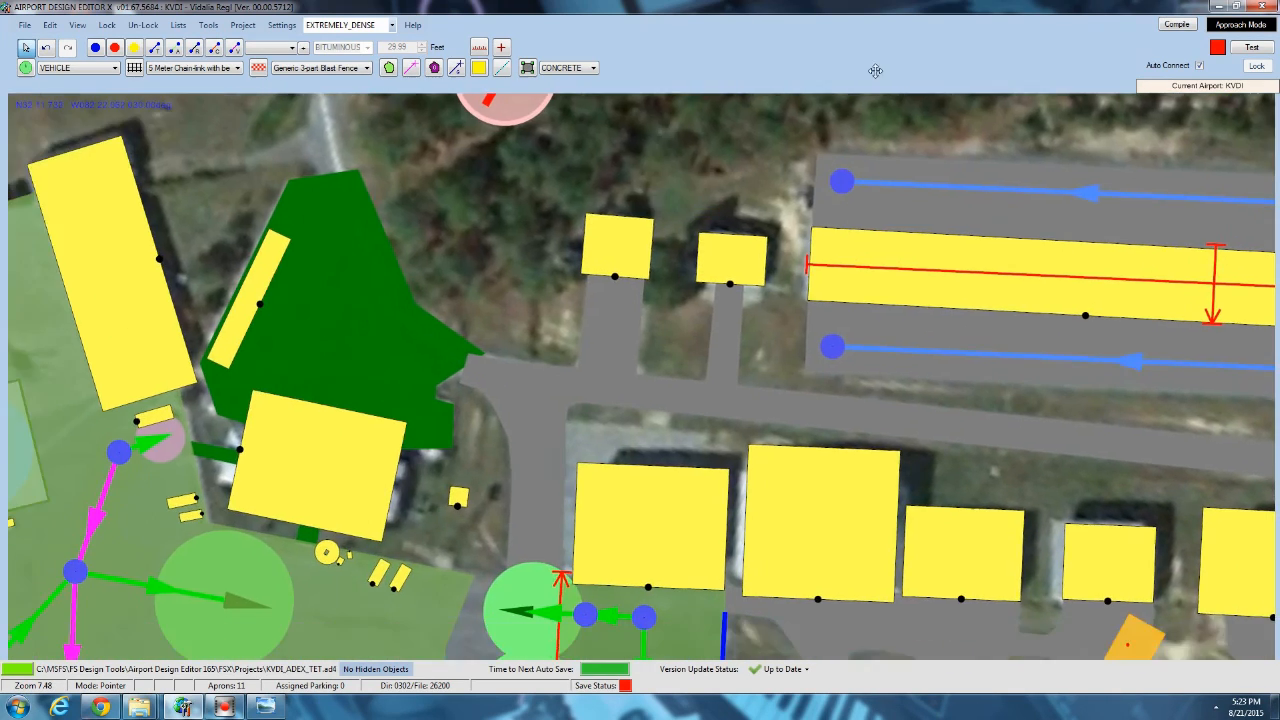
pyautogui.moveTo(667, 322); pyautogui.dragTo(1067, 533, button='right')
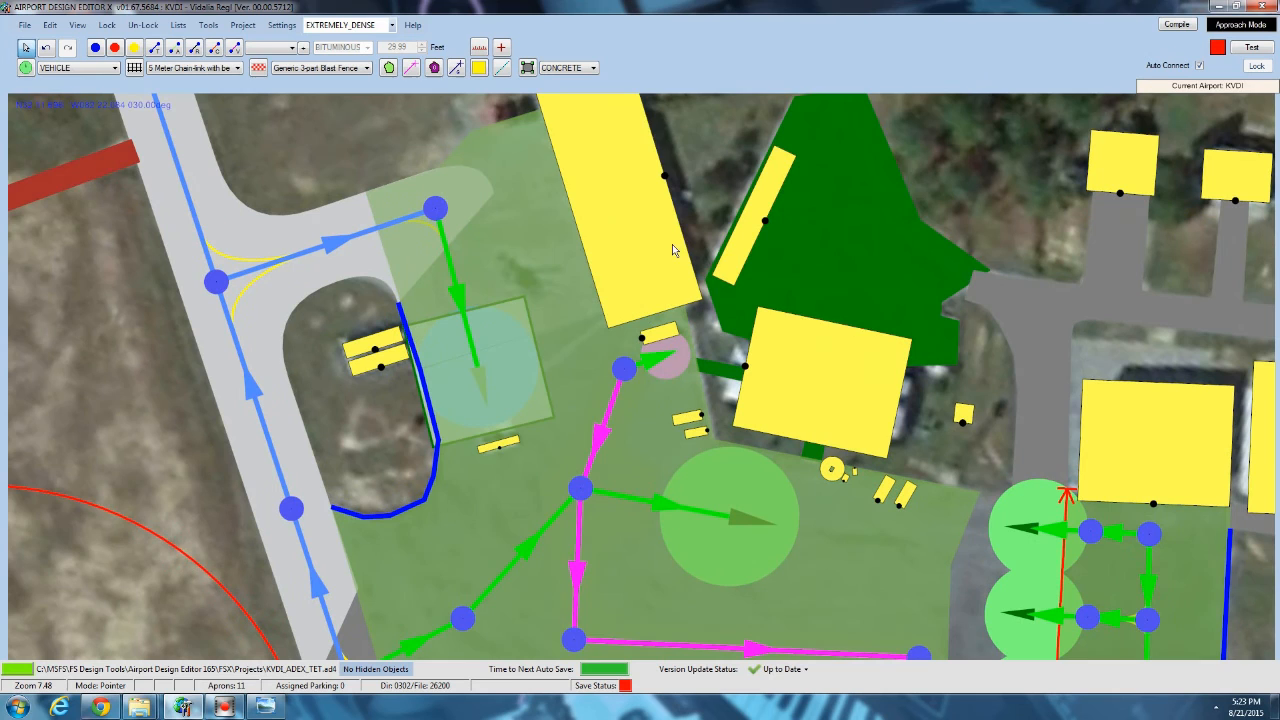
pyautogui.rightClick(476, 139)
pyautogui.moveTo(535, 213)
pyautogui.click(790, 297)
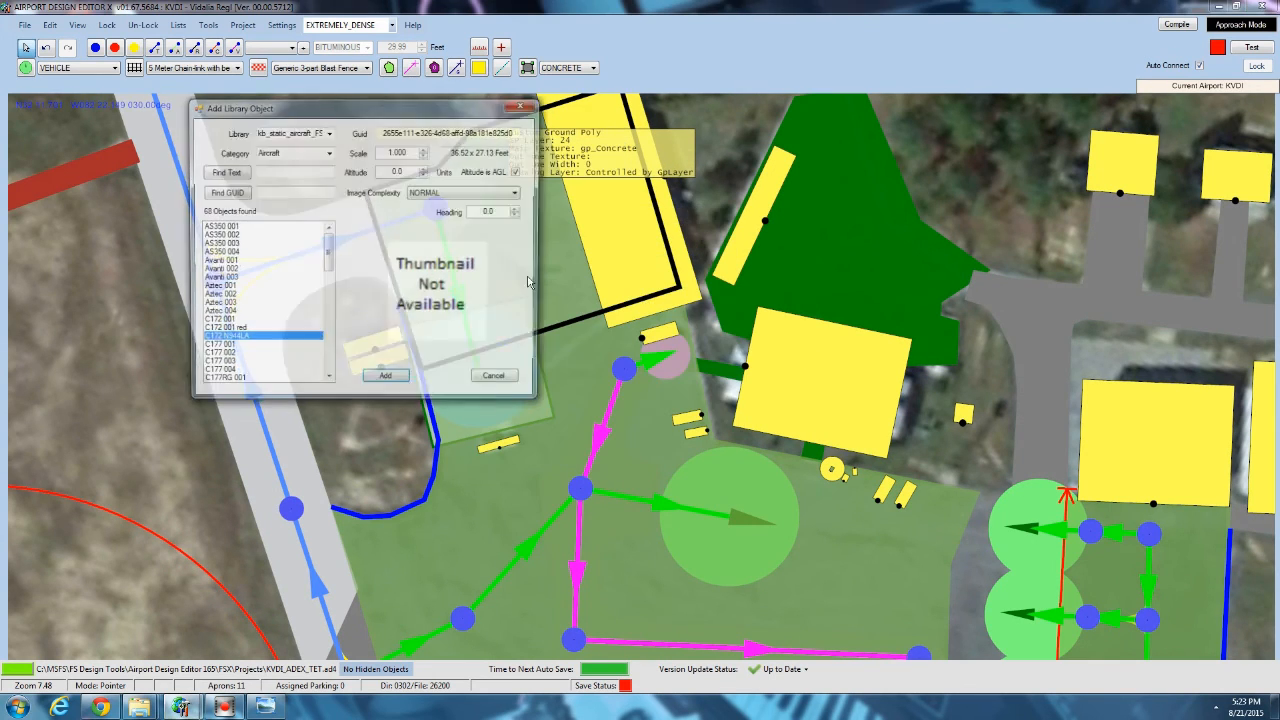
pyautogui.click(228, 313)
pyautogui.click(222, 271)
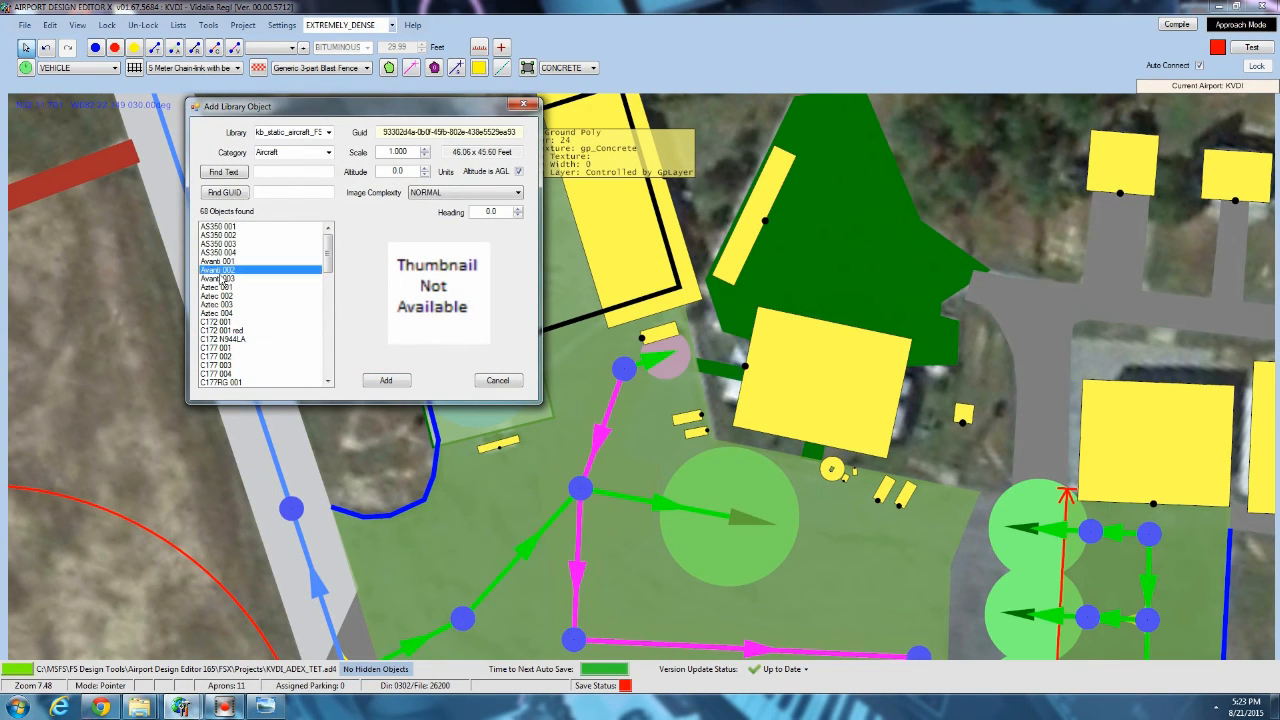
pyautogui.click(385, 381)
# Rotate the Avanti 002 to line up with the large hangar's sides and move it close to the hangar.
pyautogui.scroll(3, 455, 225)
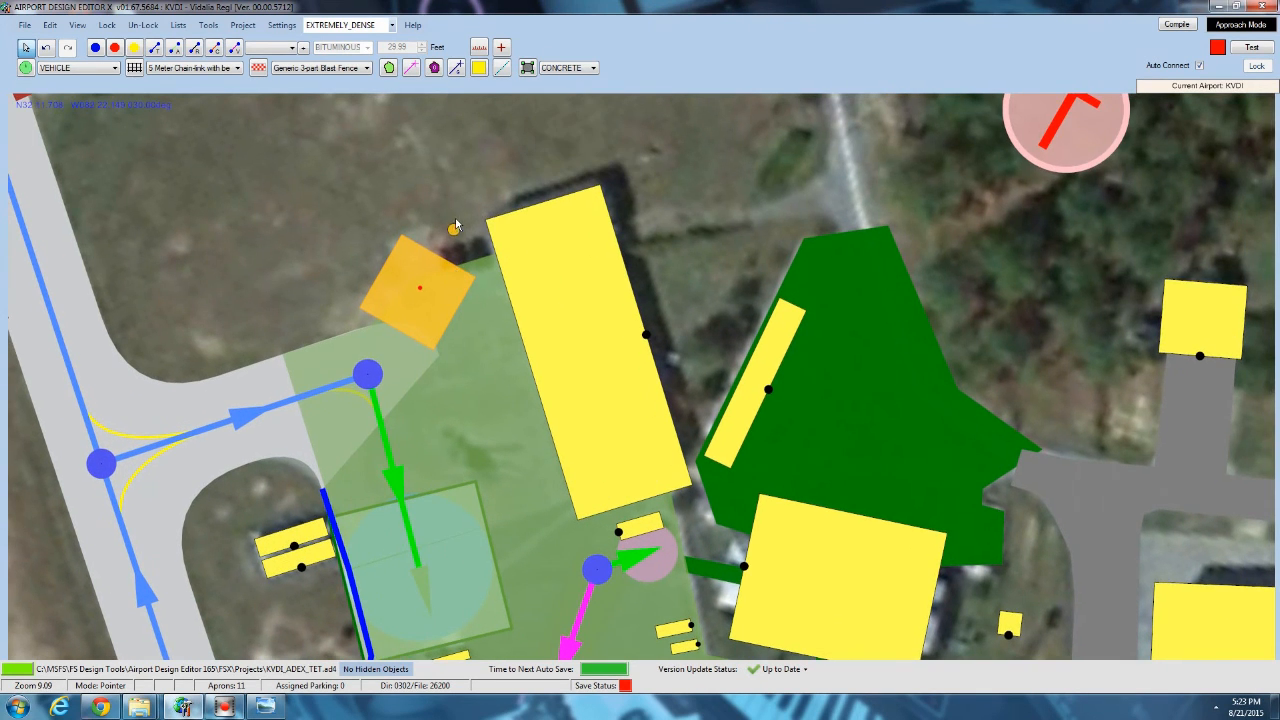
pyautogui.moveTo(455, 225); pyautogui.dragTo(482, 530)
pyautogui.moveTo(413, 256); pyautogui.dragTo(446, 273)
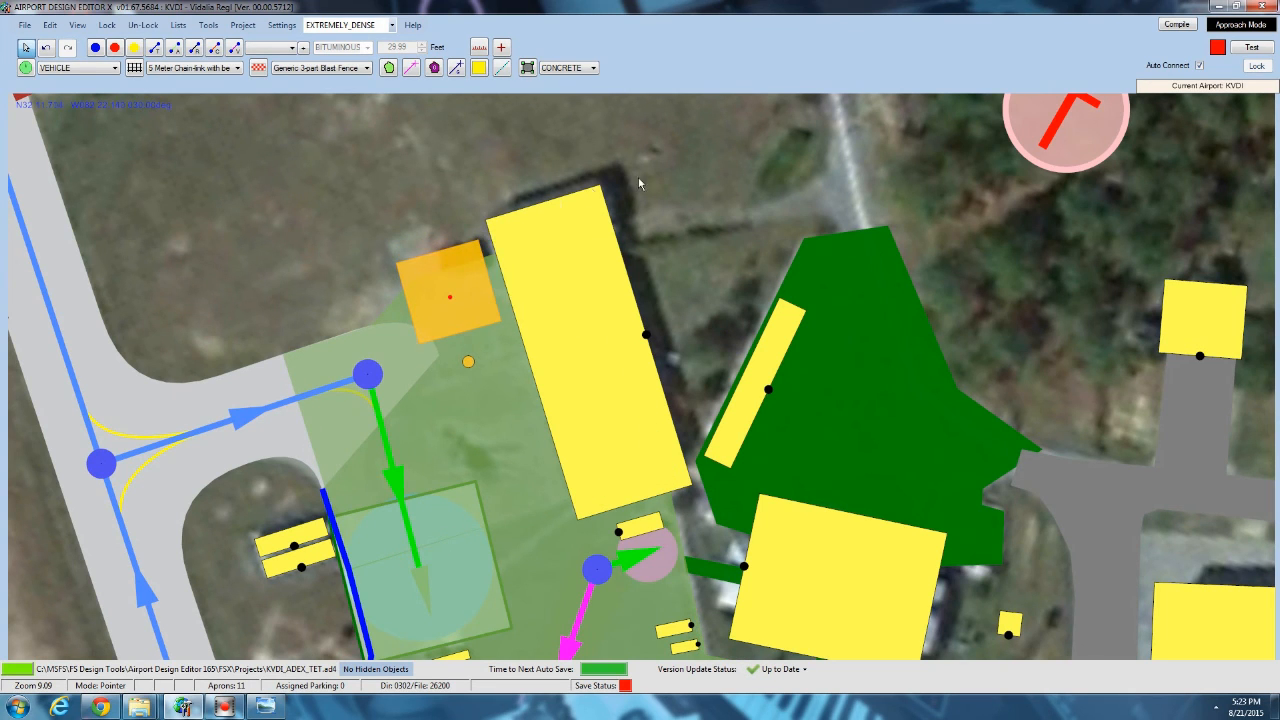
# Examine the parking spots, hangar row and taxi lanes around the C172 placed on the asphalt apron.
pyautogui.moveTo(814, 411); pyautogui.dragTo(525, 170, button='middle')
pyautogui.scroll(-2, 525, 170)
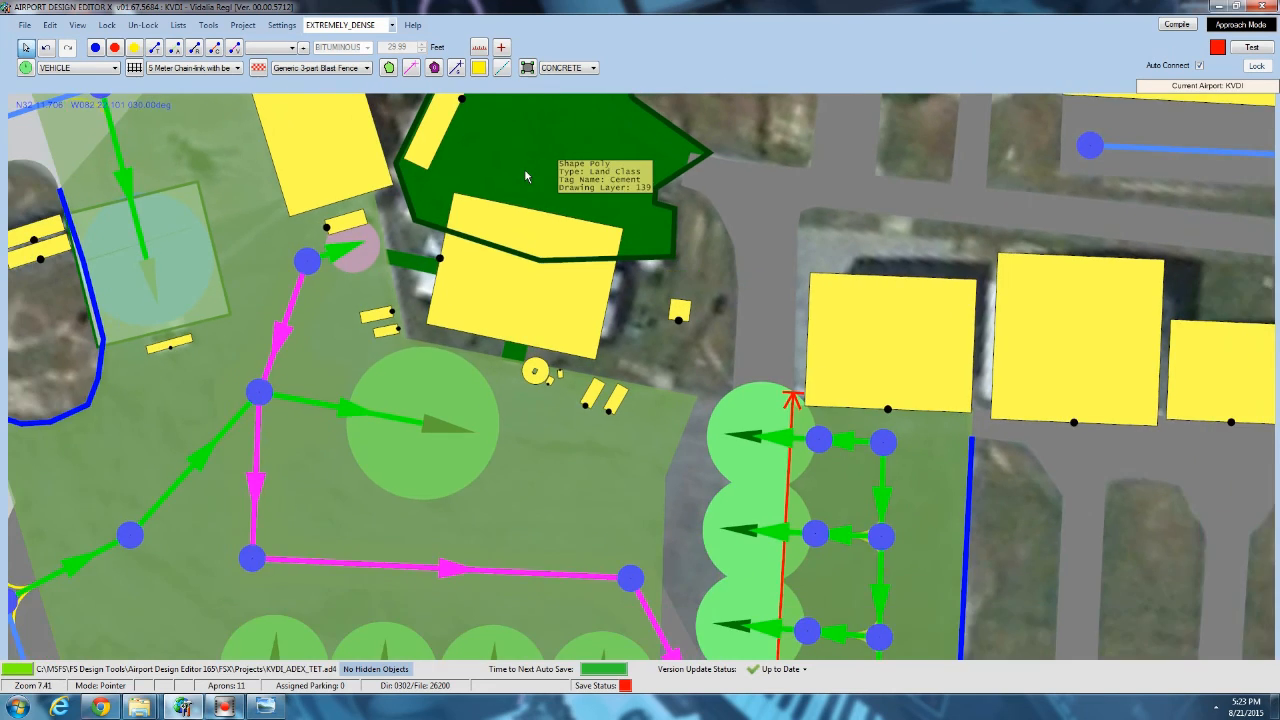
pyautogui.scroll(-5, 525, 170)
pyautogui.moveTo(836, 377); pyautogui.dragTo(549, 270, button='middle')
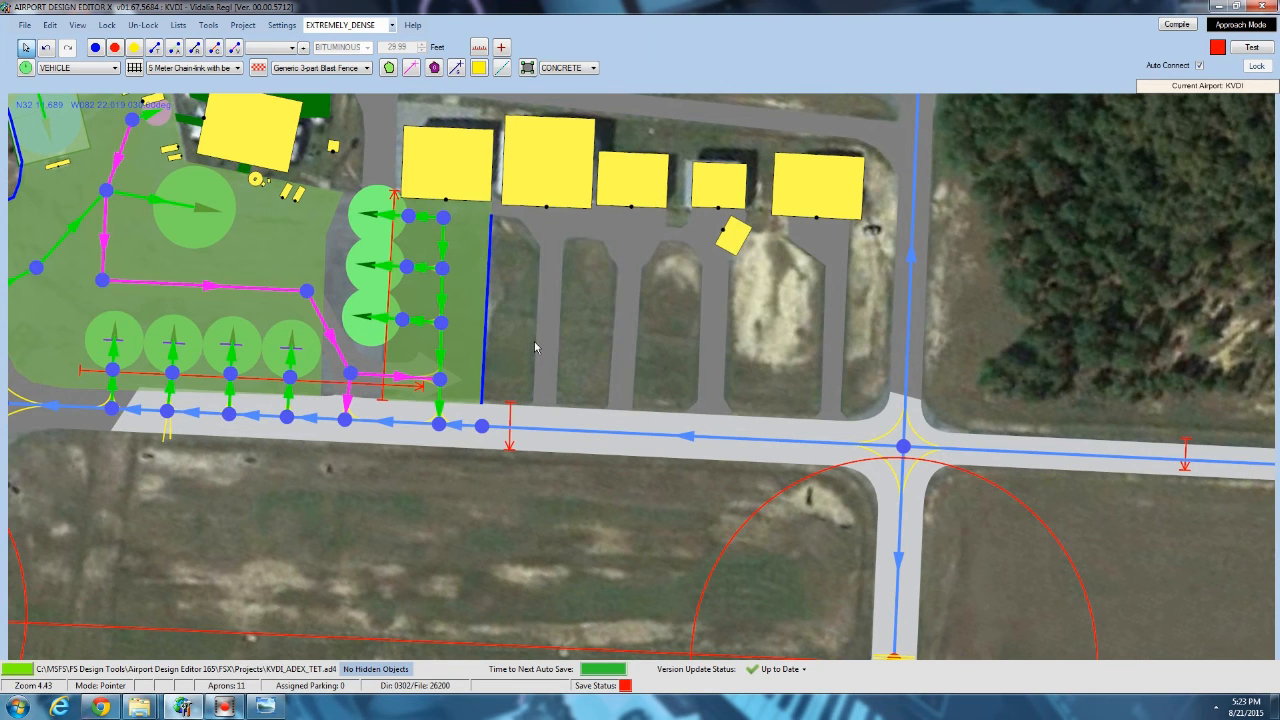
pyautogui.scroll(7, 590, 300)
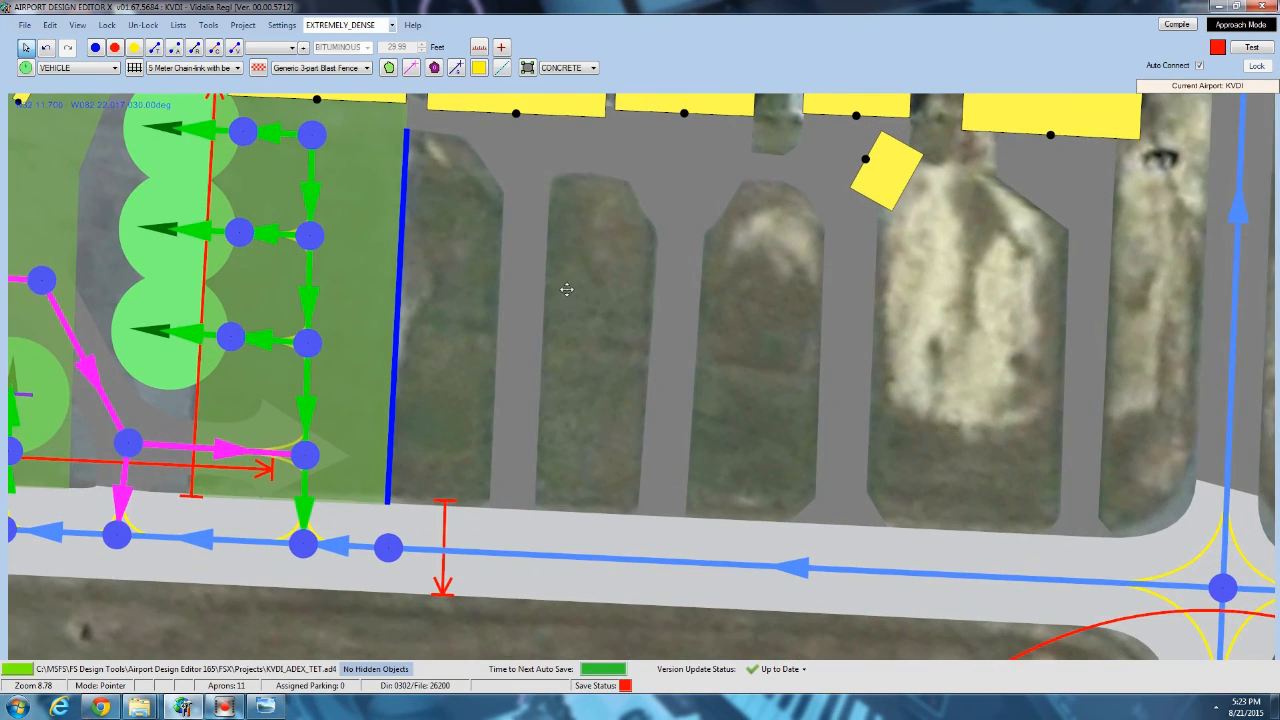
pyautogui.moveTo(566, 286); pyautogui.dragTo(451, 475, button='middle')
pyautogui.scroll(3, 464, 416)
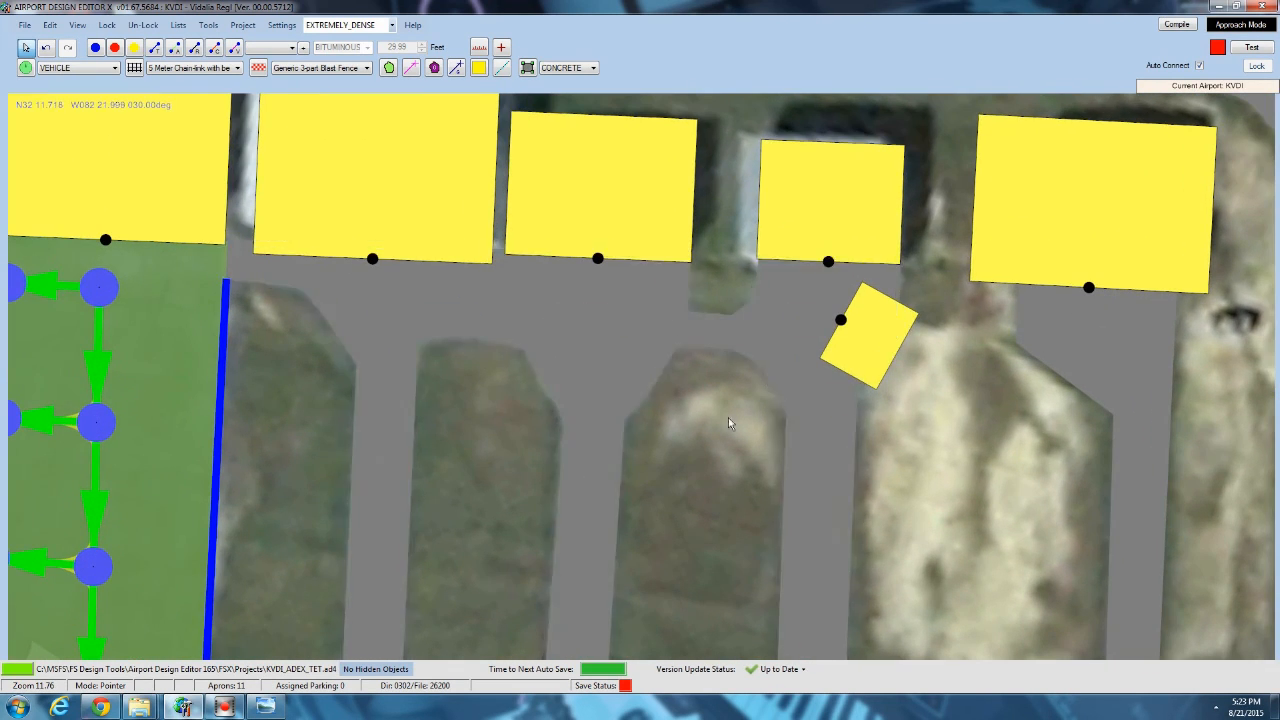
pyautogui.moveTo(702, 434); pyautogui.dragTo(593, 315, button='middle')
pyautogui.scroll(-3, 592, 314)
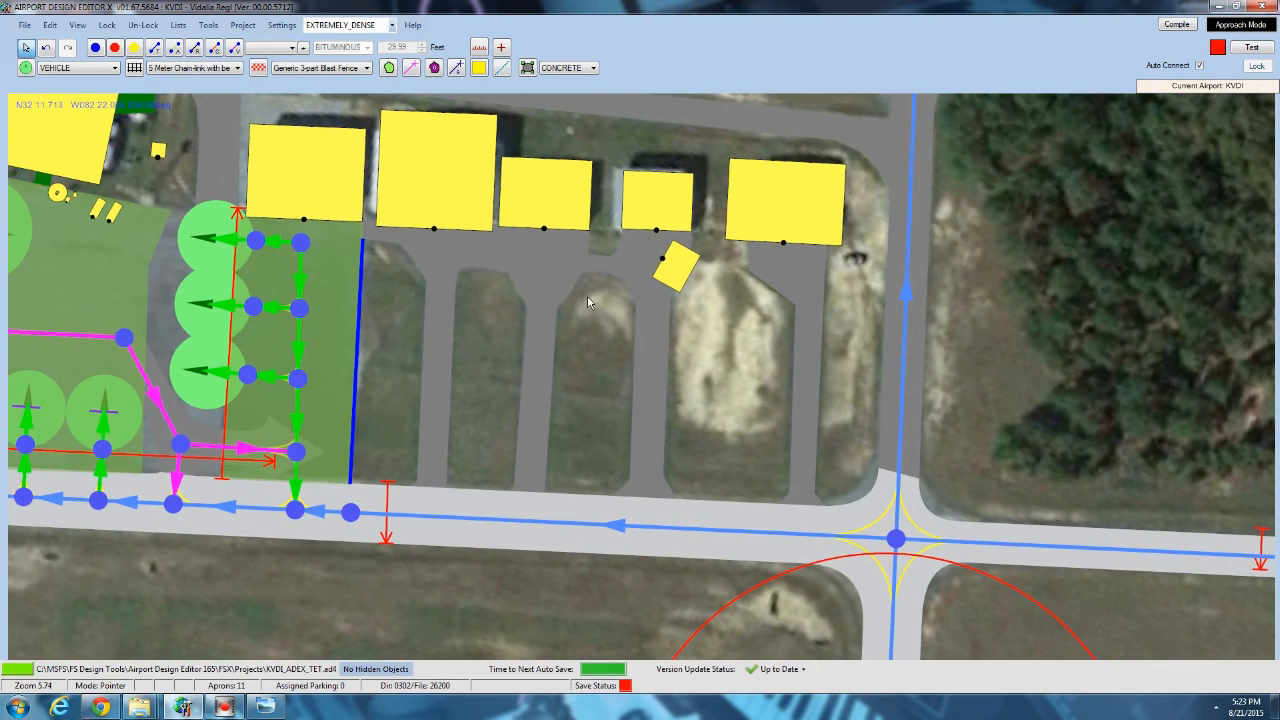
pyautogui.scroll(-3, 591, 300)
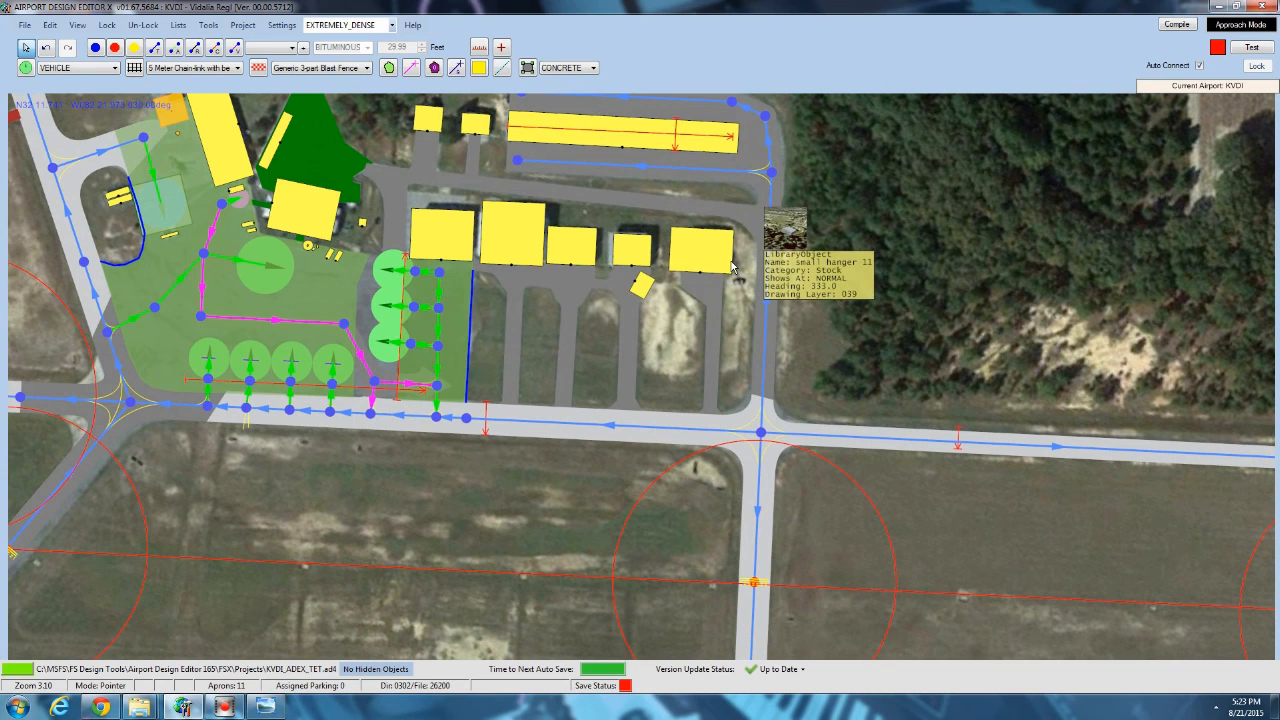
pyautogui.moveTo(662, 262); pyautogui.dragTo(620, 357)
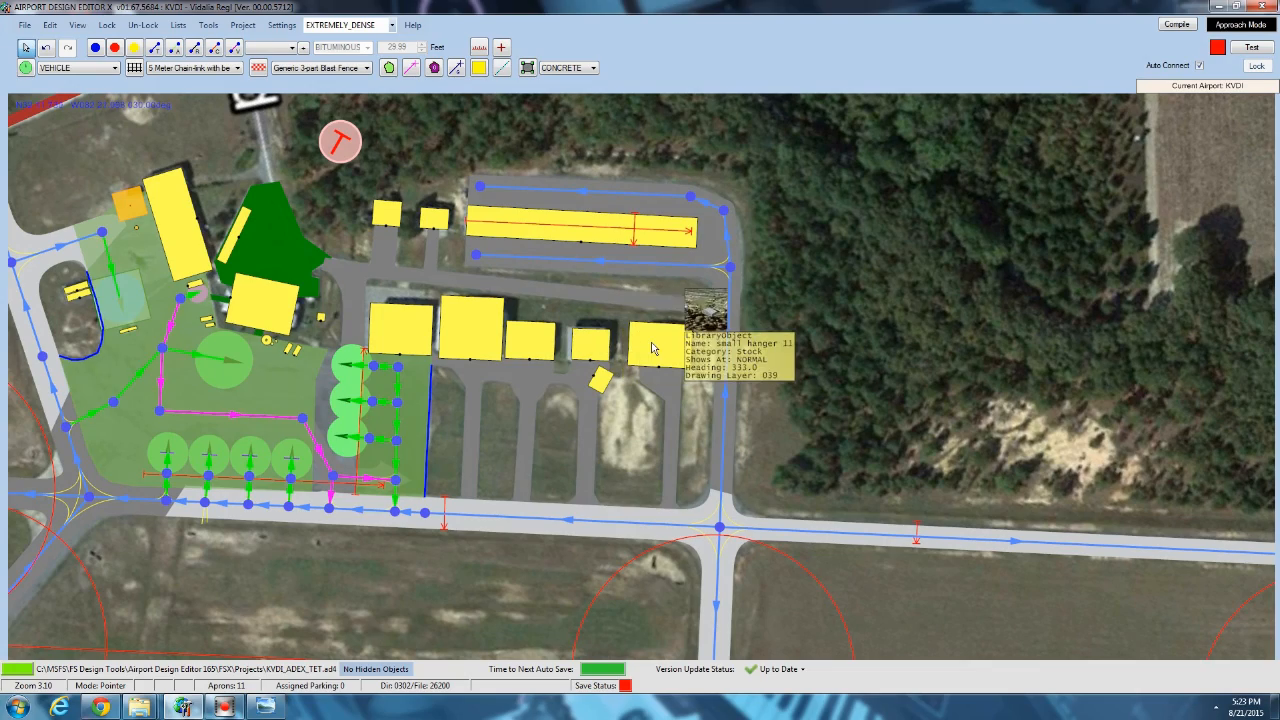
pyautogui.scroll(3, 651, 347)
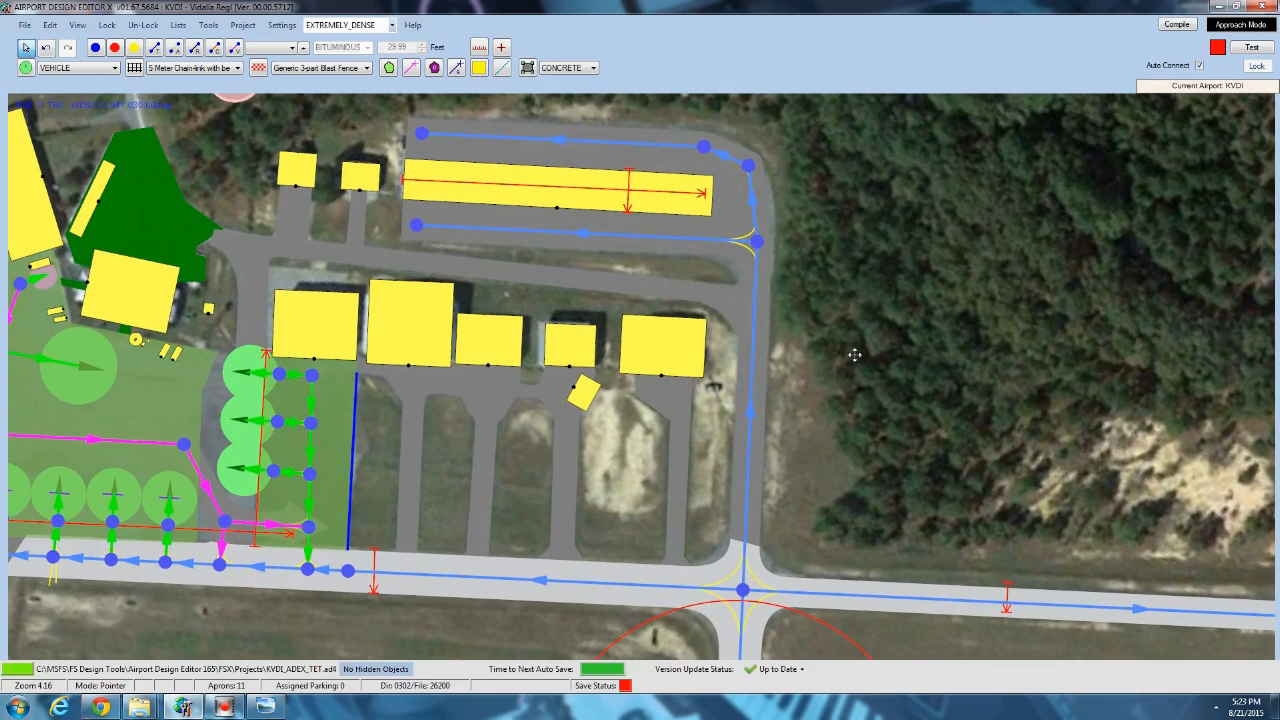
# Review the whole KVDI airport layout, covering the runways, taxiways, windsock area and terminal area.
pyautogui.scroll(-10, 855, 354)
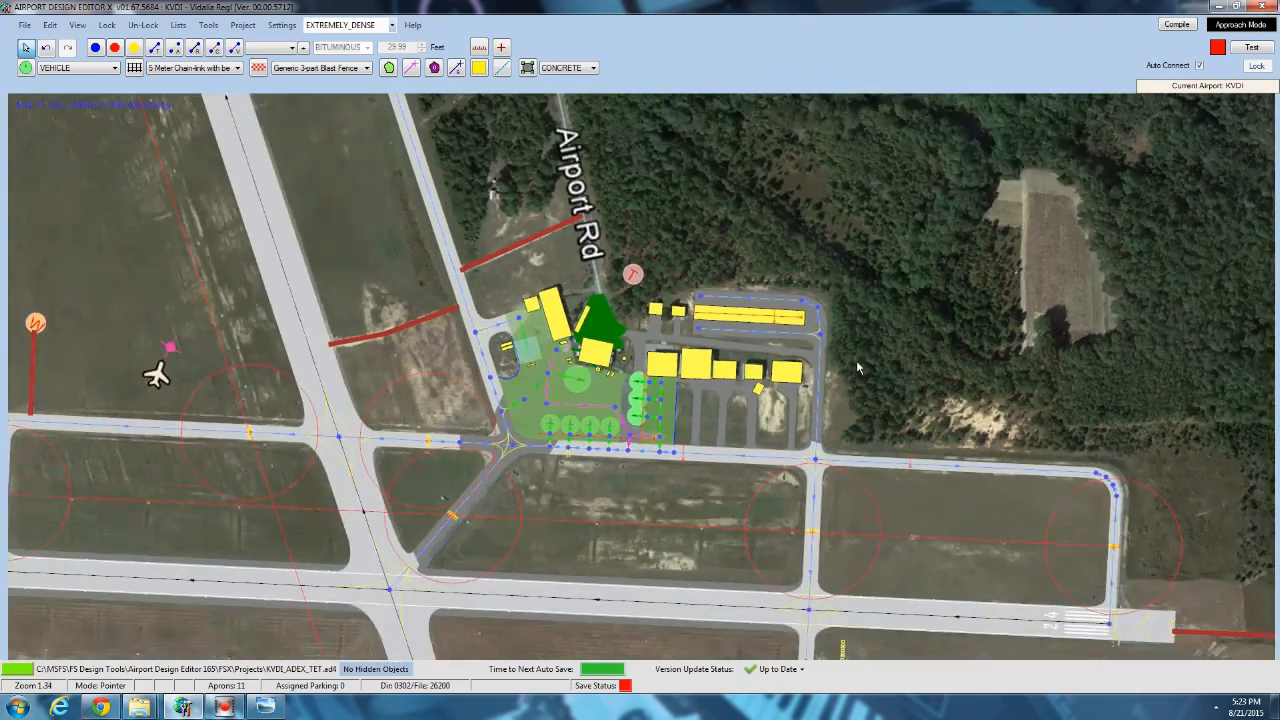
pyautogui.scroll(-8, 856, 360)
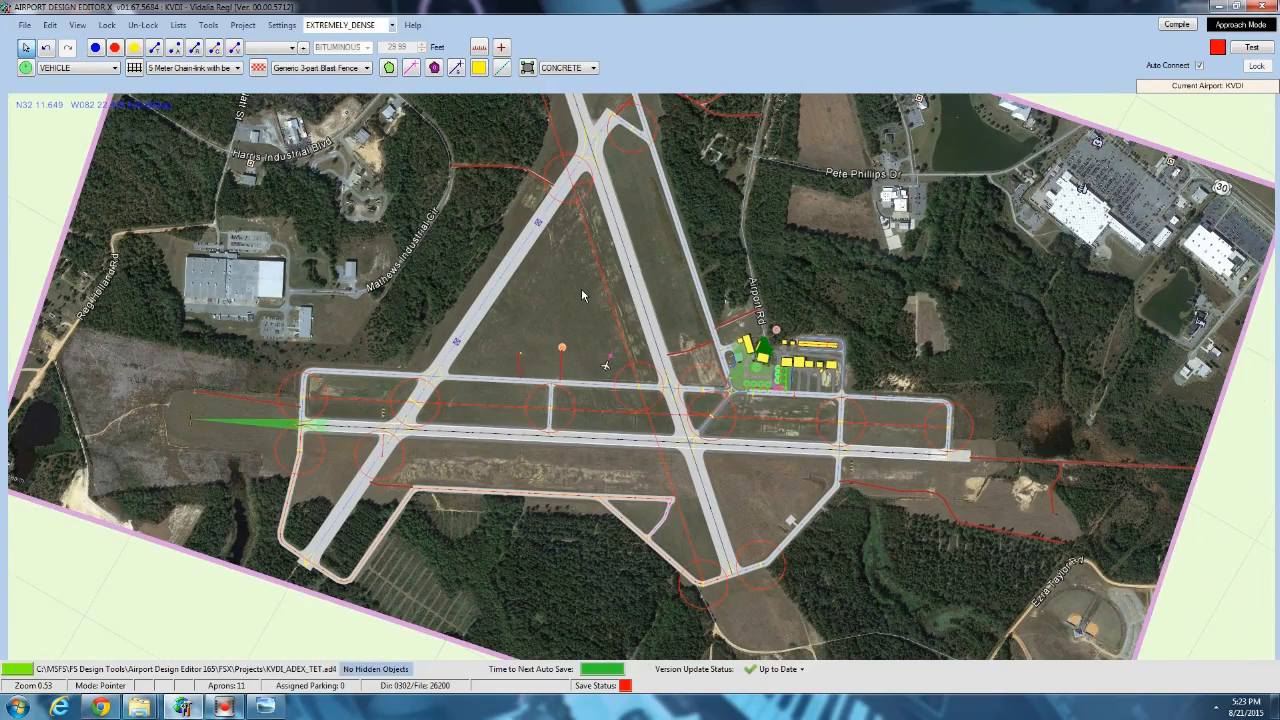
pyautogui.moveTo(582, 288); pyautogui.dragTo(520, 305)
pyautogui.moveTo(560, 159); pyautogui.dragTo(559, 216)
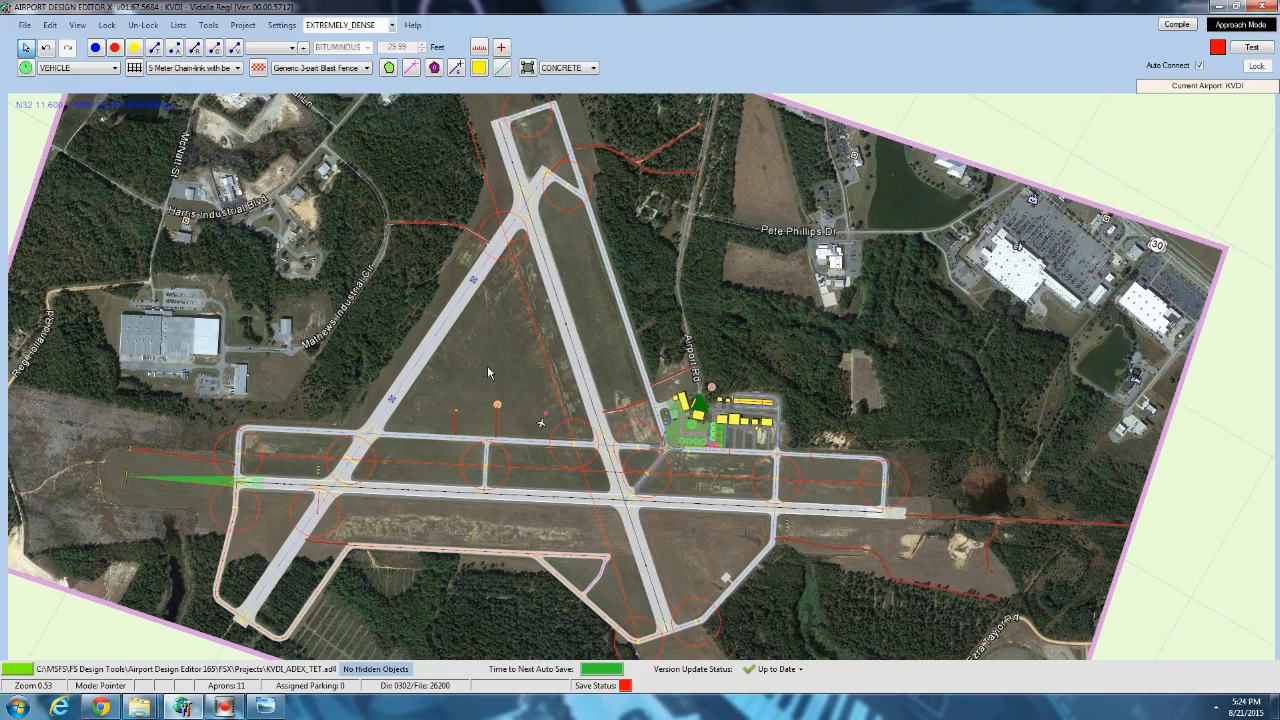
pyautogui.scroll(3, 490, 373)
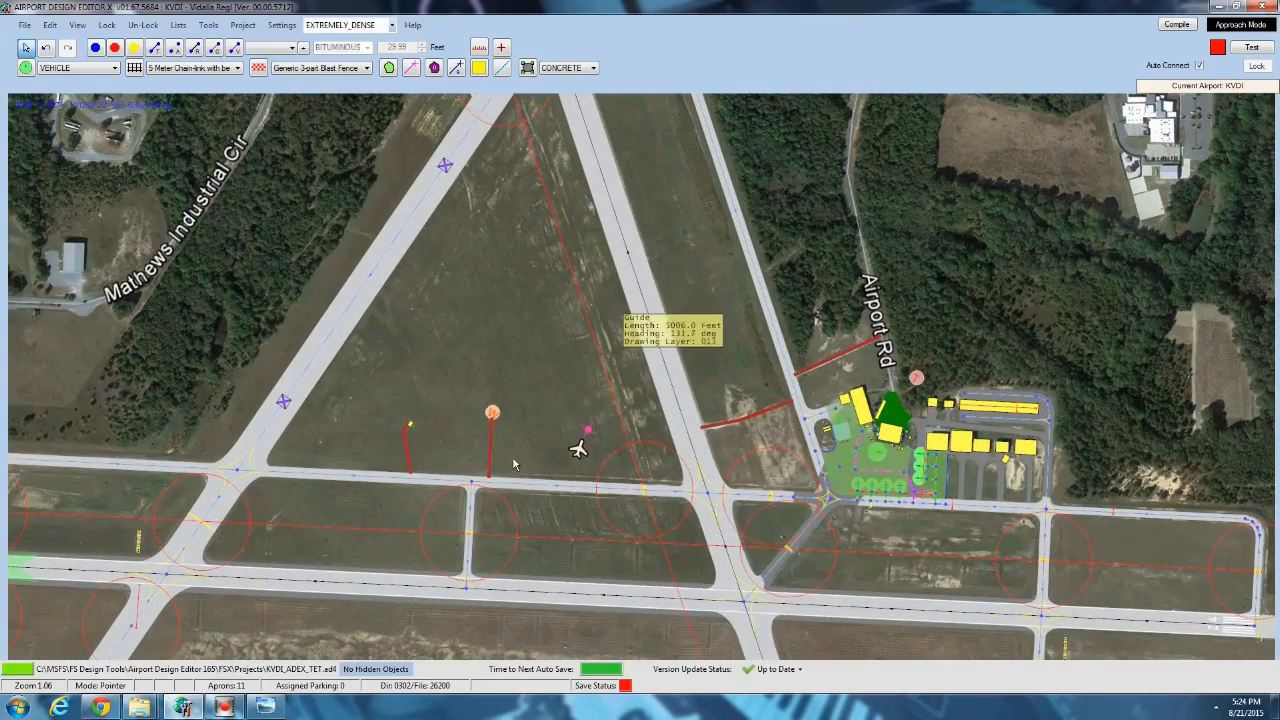
pyautogui.moveTo(494, 391); pyautogui.dragTo(466, 336)
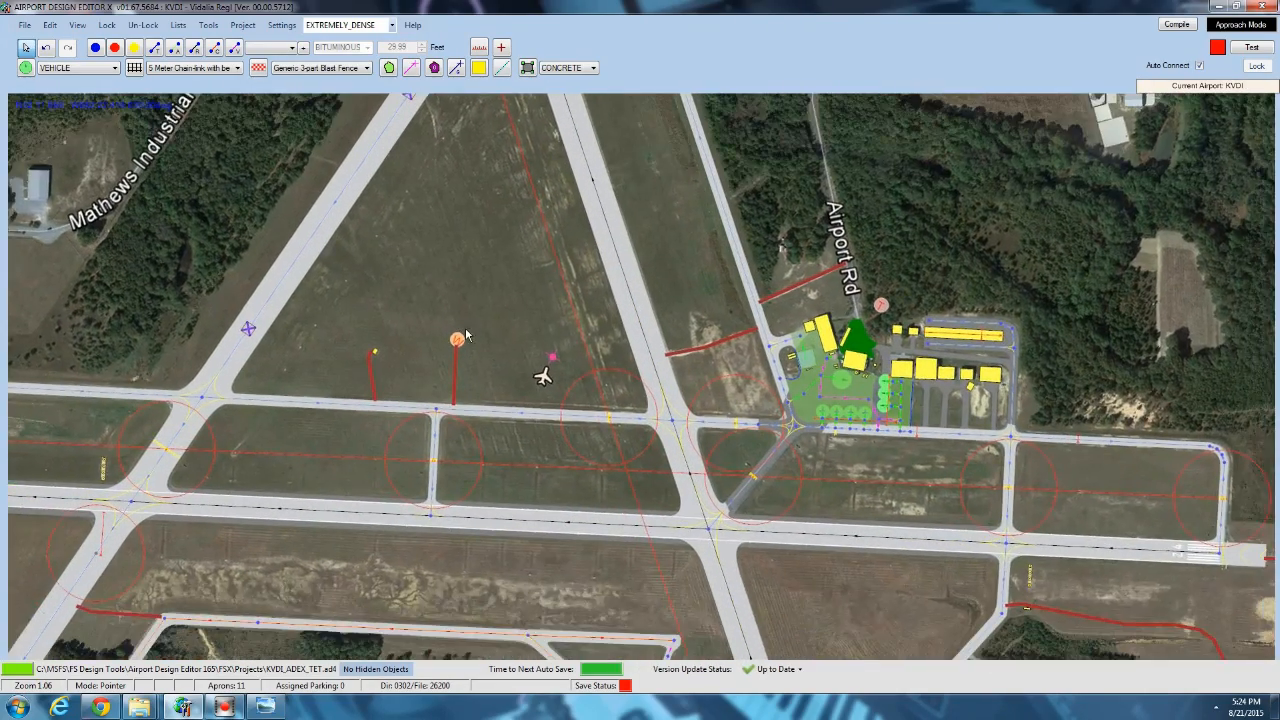
pyautogui.moveTo(730, 279); pyautogui.dragTo(636, 245)
pyautogui.scroll(2, 634, 241)
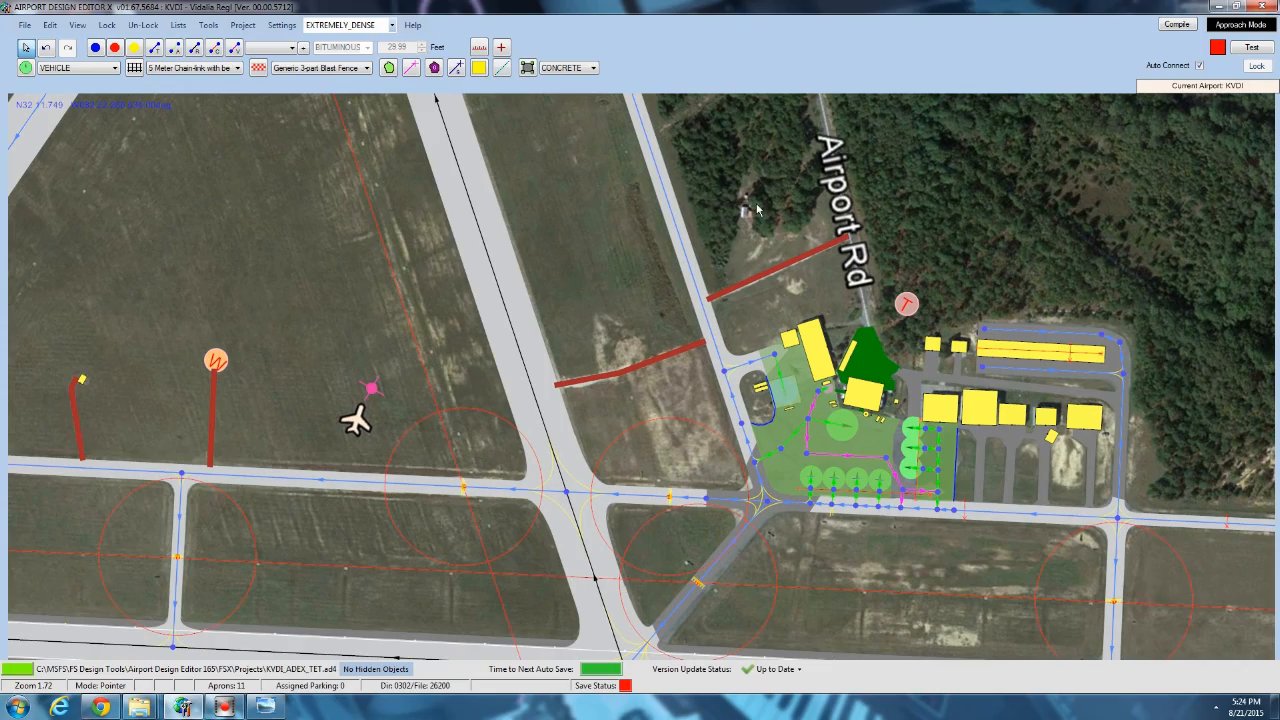
pyautogui.scroll(-4, 757, 209)
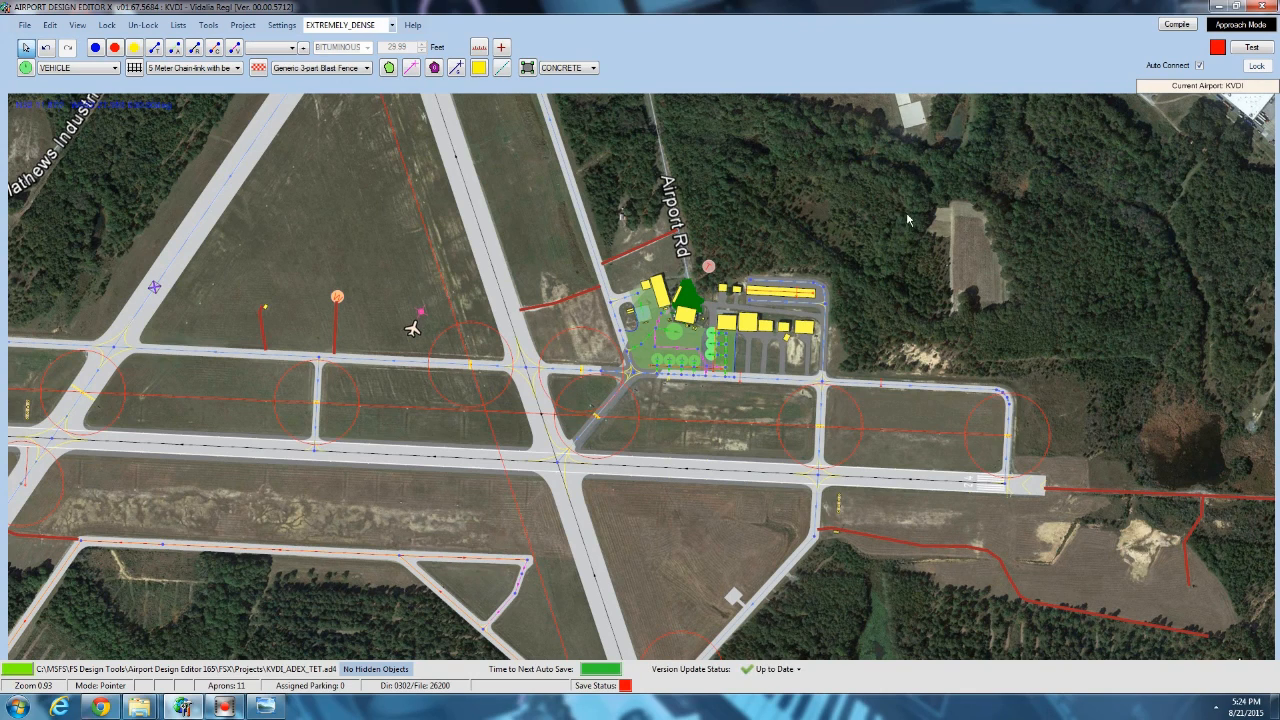
pyautogui.moveTo(908, 219); pyautogui.dragTo(904, 249)
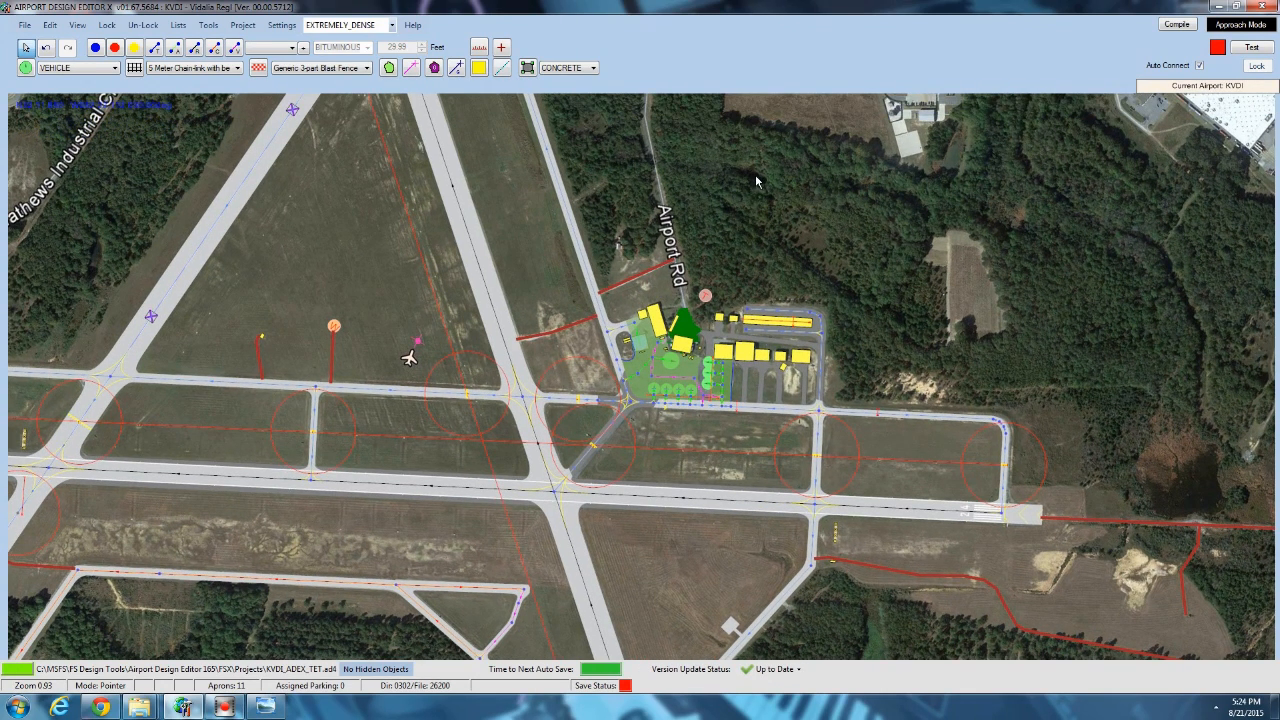